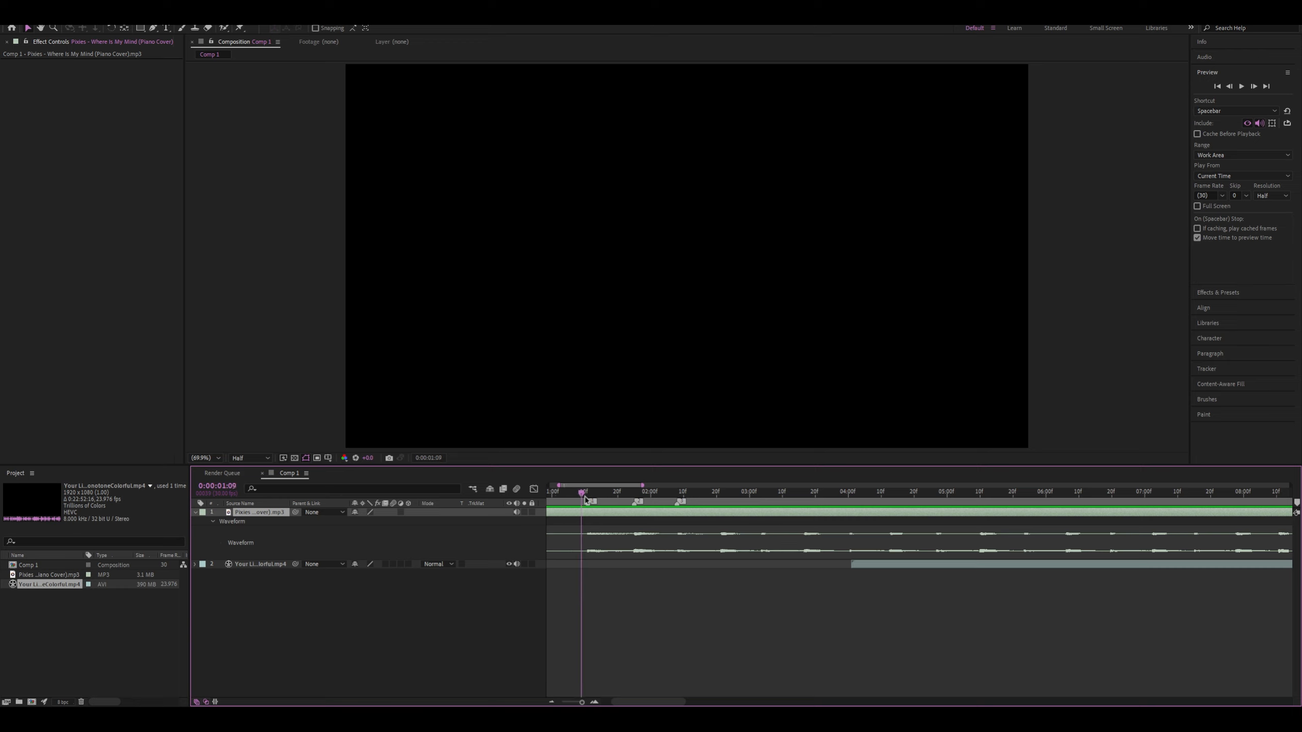
Stack the video layer above the music layer and start it at 0:00:01:11
click(920, 571)
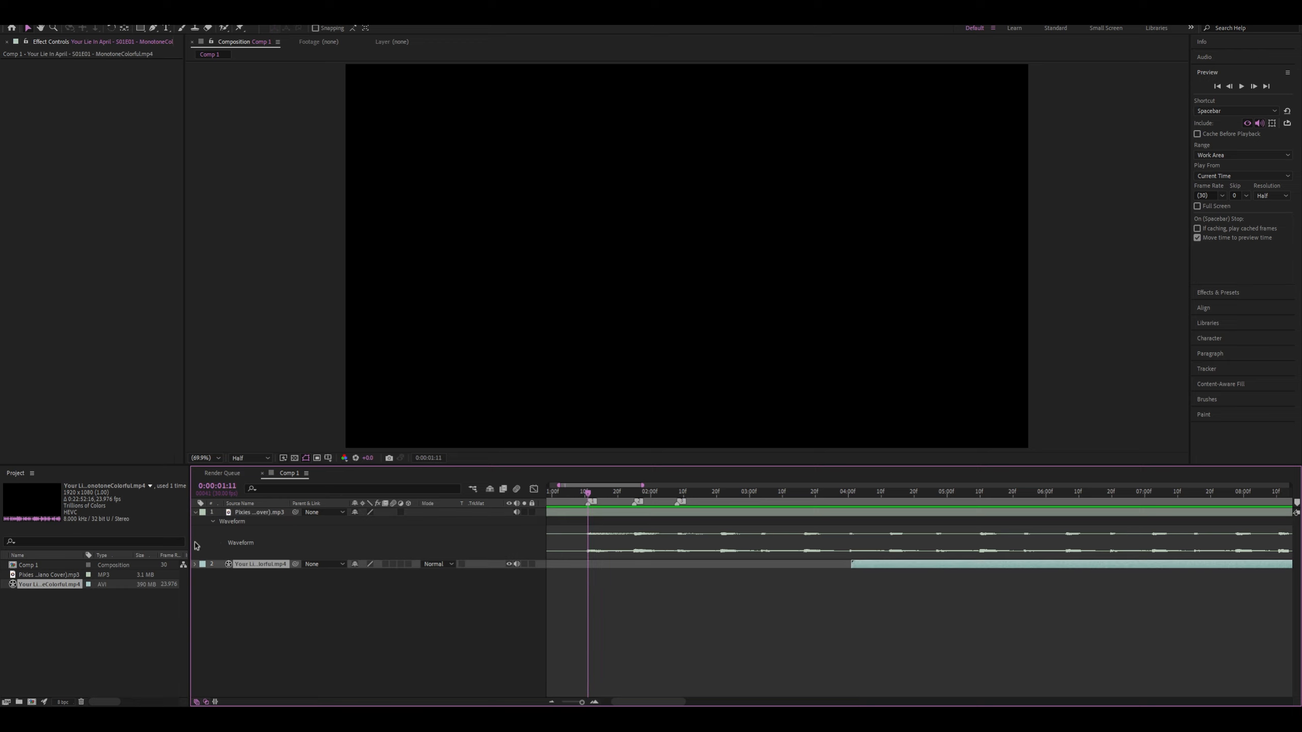
drag(238, 564, 247, 510)
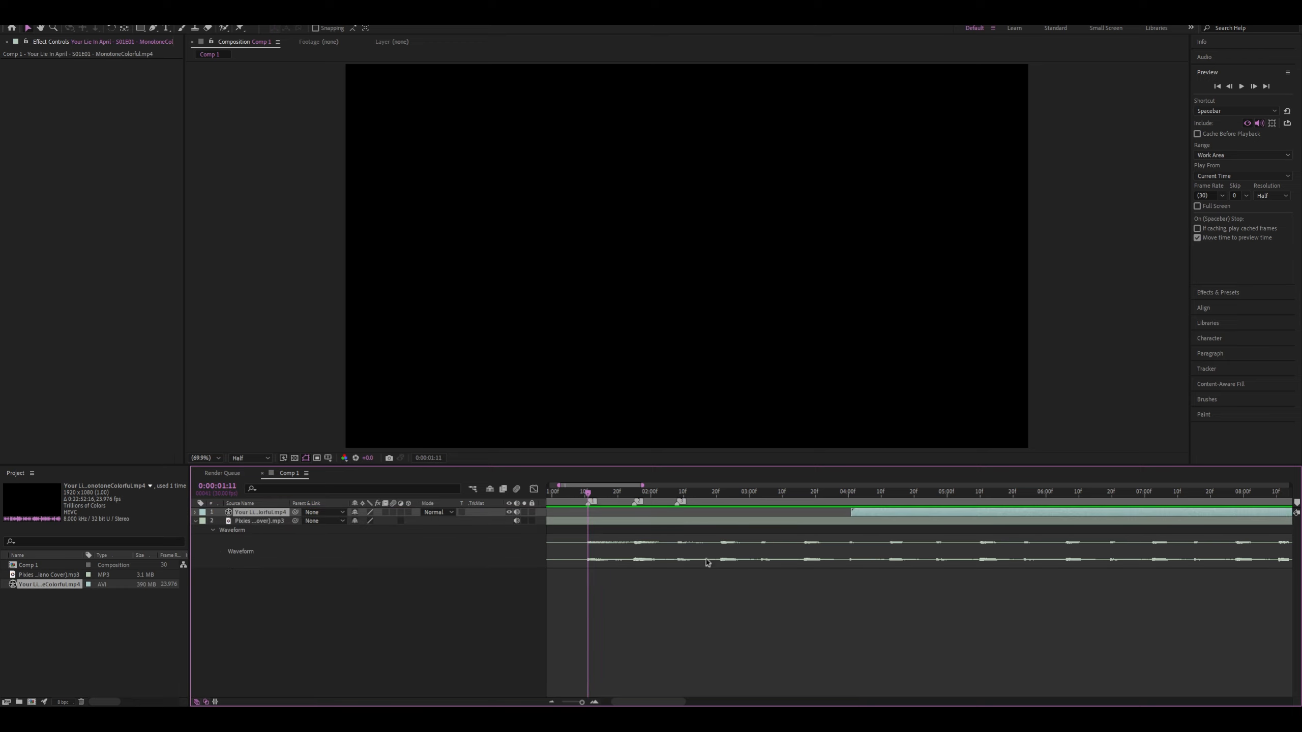
key(bracketleft)
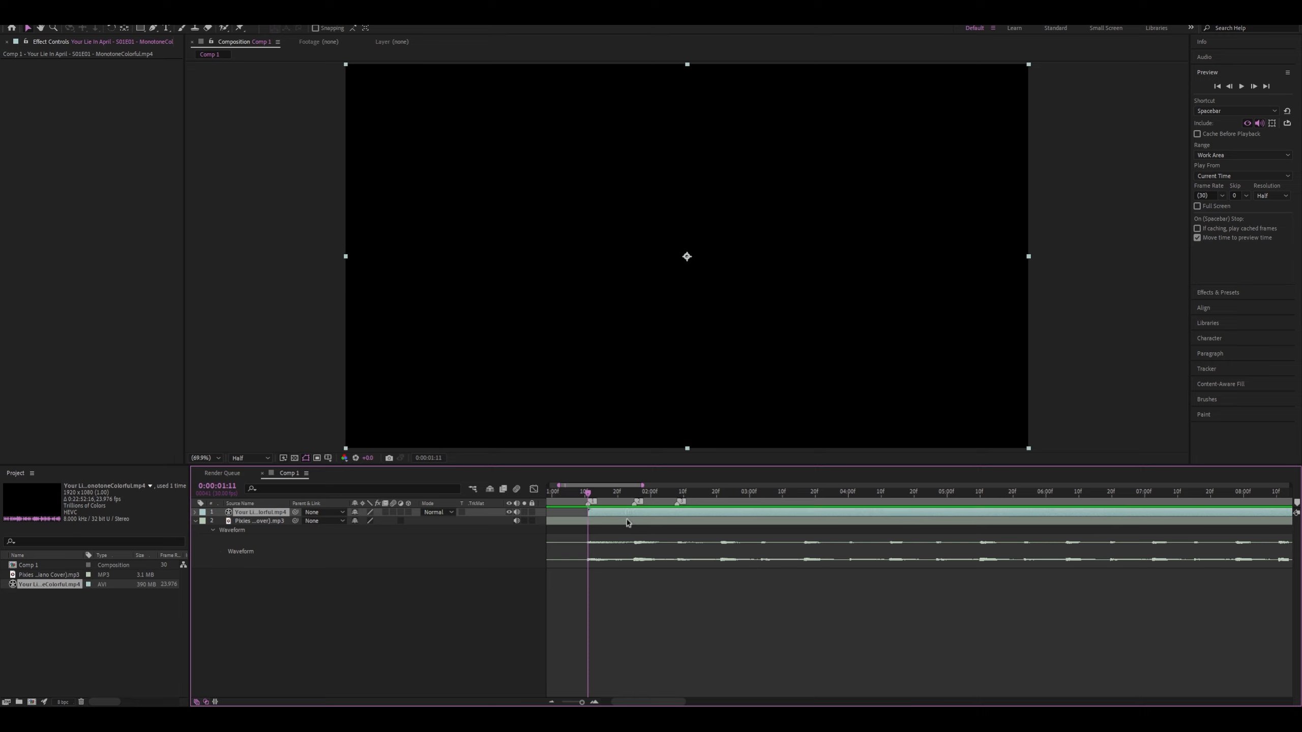
scroll(559, 588, up, 4)
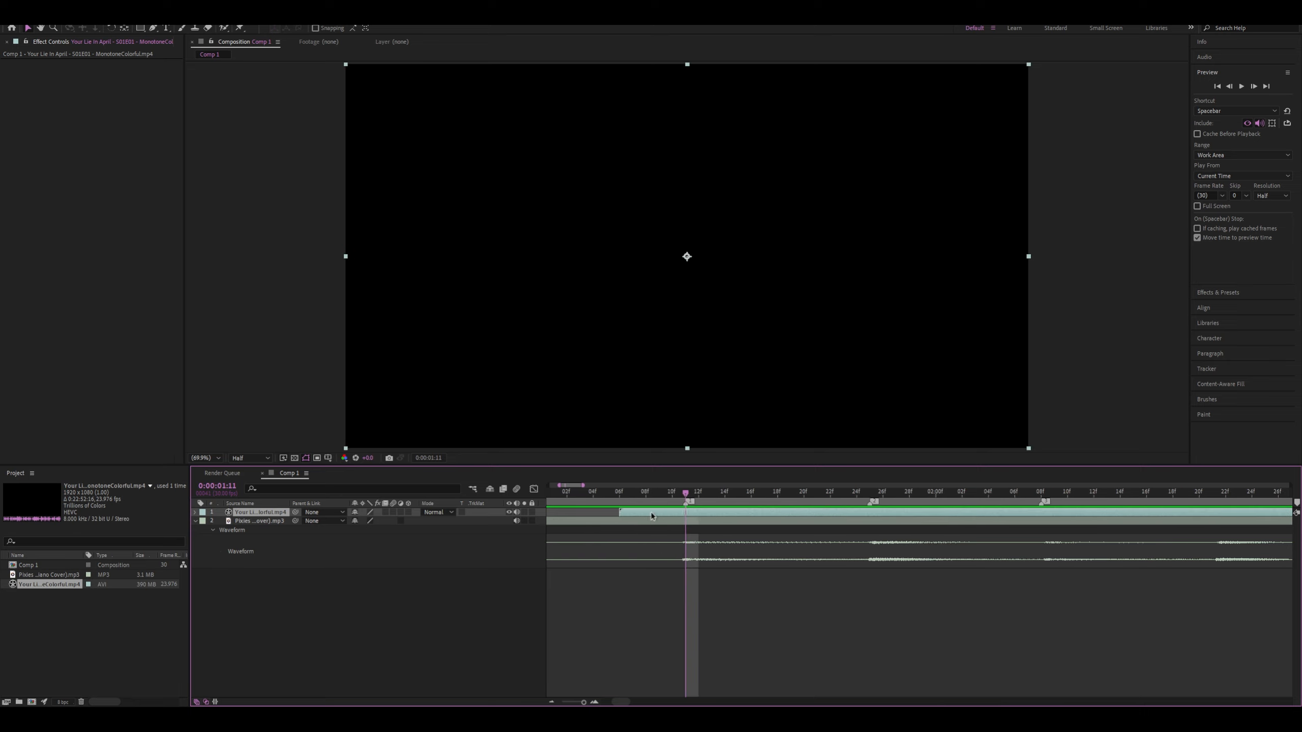
scroll(652, 515, down, 5)
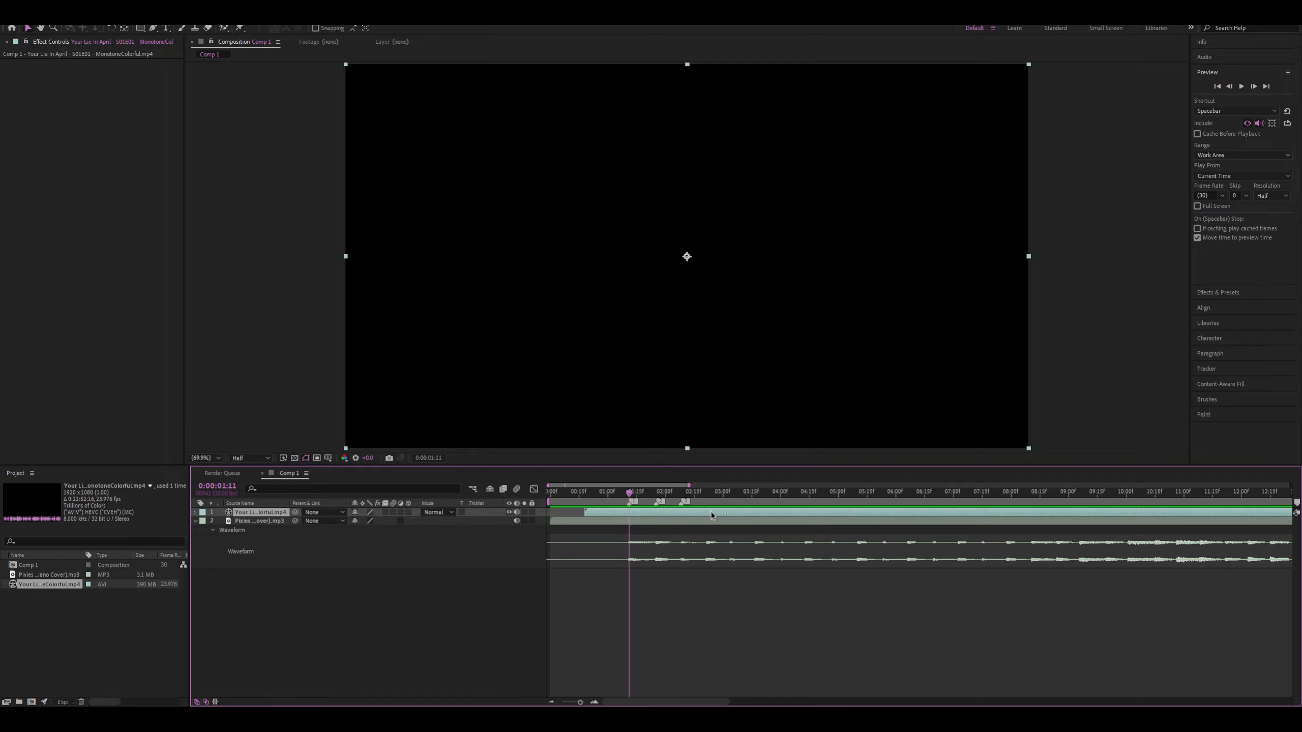
Find the park scene in the video layer's own footage and trim the layer to it, from 0:15:39:22 to 0:16:11:13
double_click(711, 515)
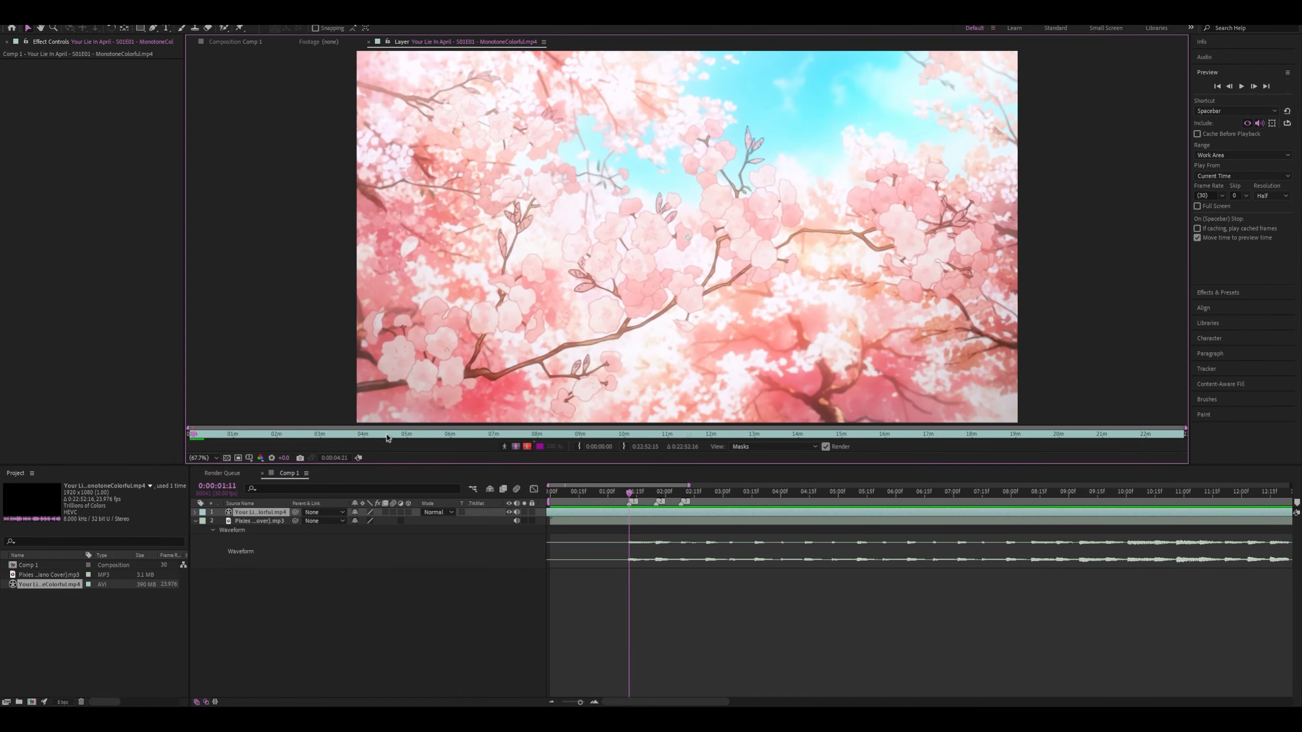
mouse_move(276, 440)
mouse_down()
mouse_move(729, 484)
mouse_move(1118, 490)
mouse_move(199, 455)
mouse_move(915, 438)
mouse_move(838, 431)
mouse_move(902, 433)
mouse_move(872, 434)
mouse_up()
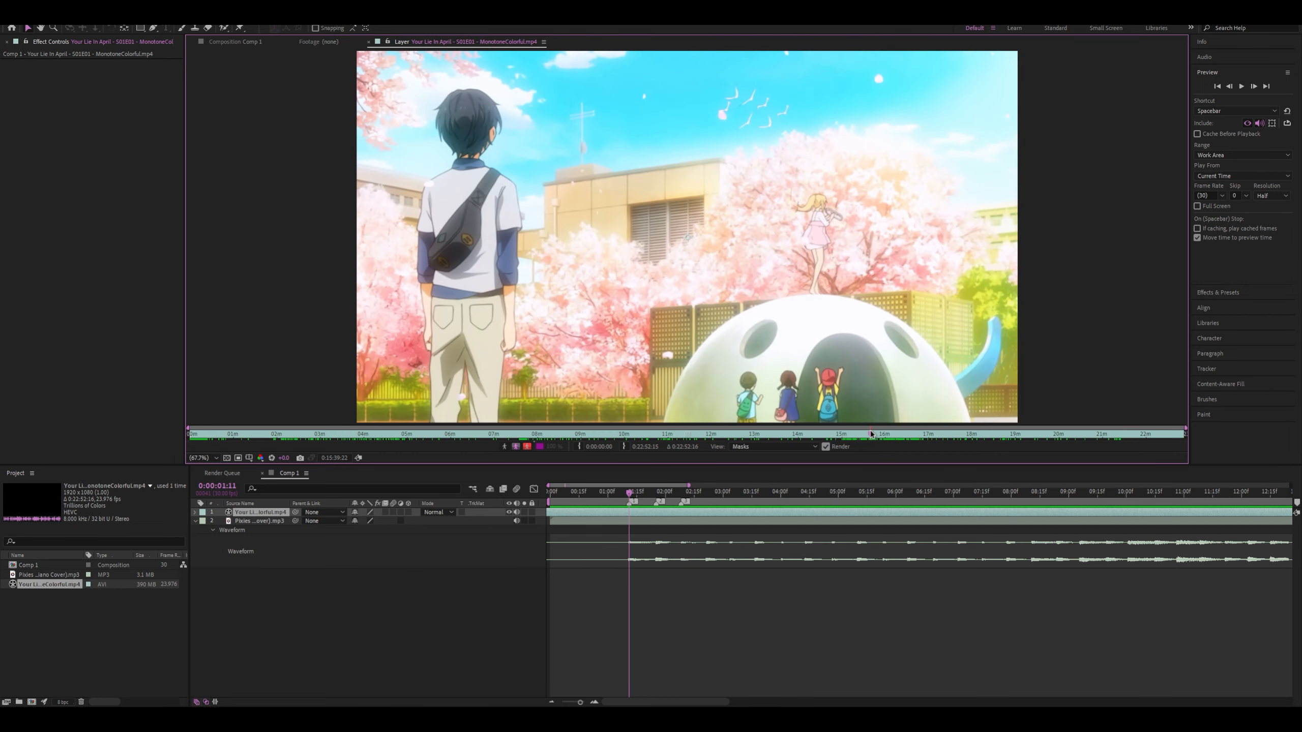
click(580, 446)
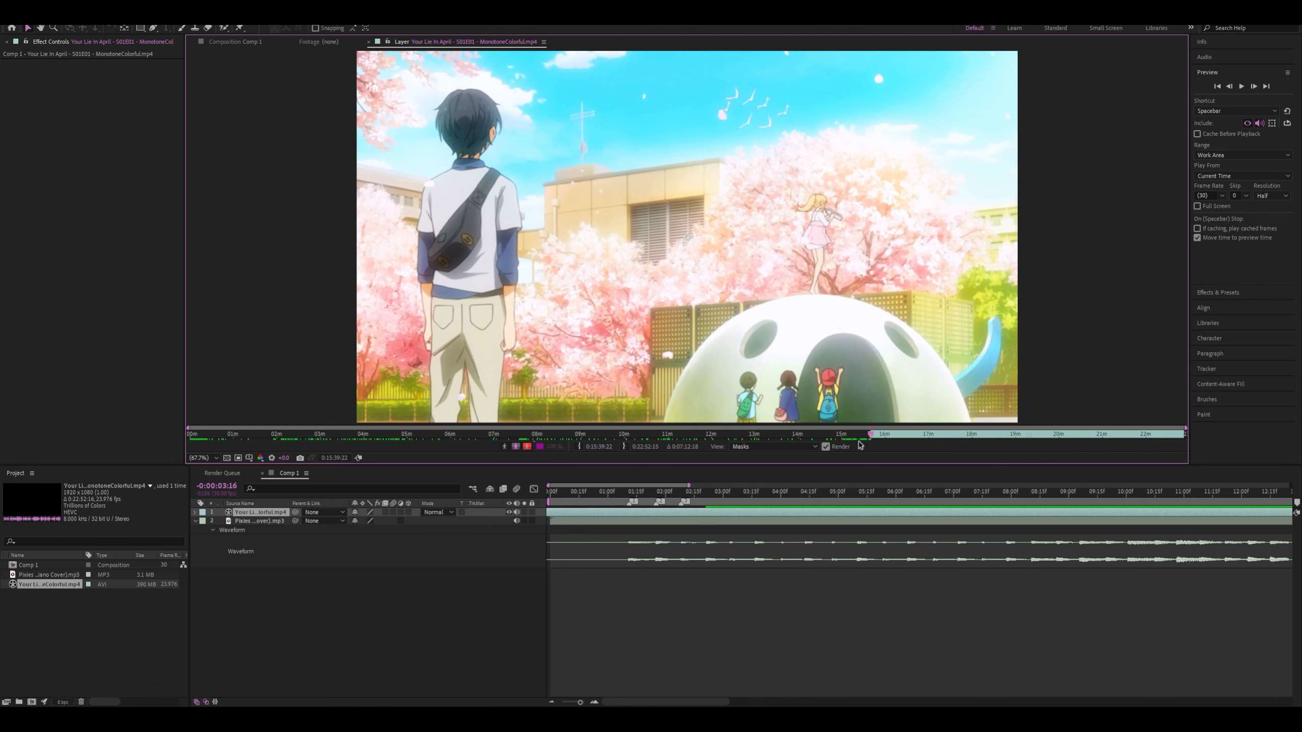
drag(872, 433, 897, 449)
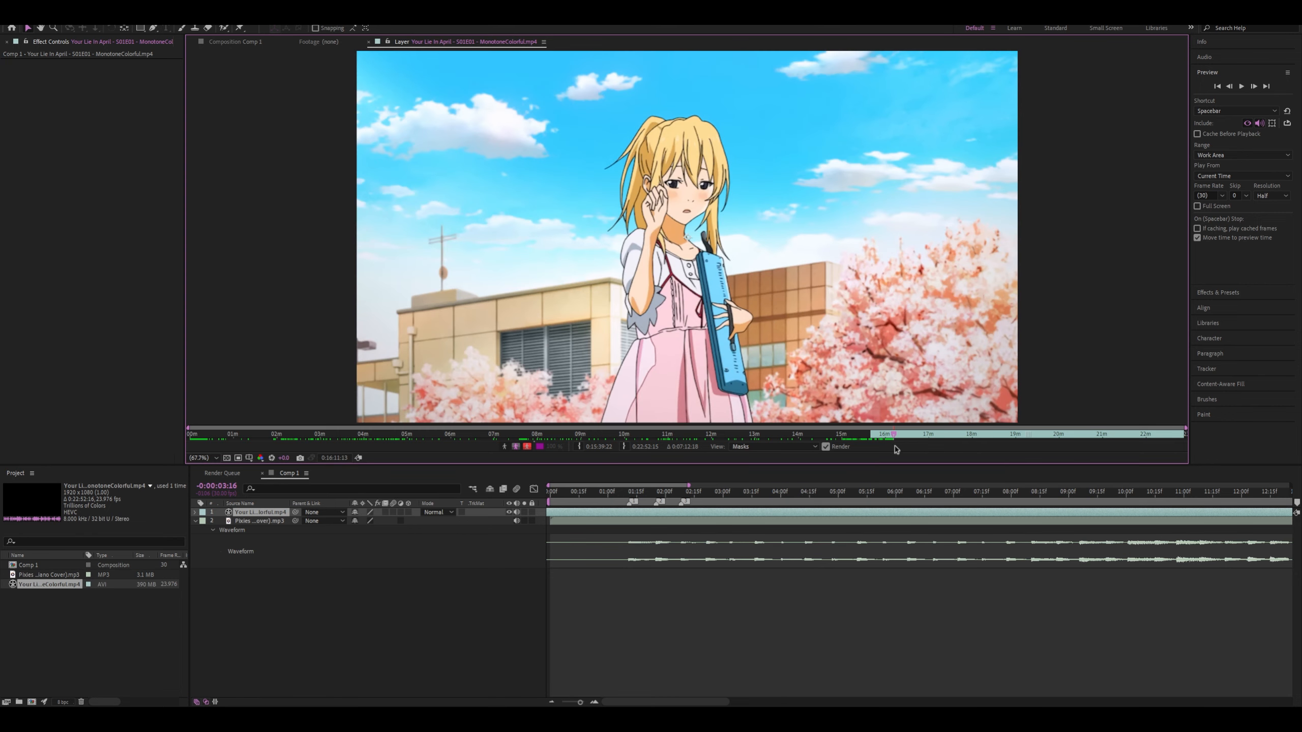
click(624, 450)
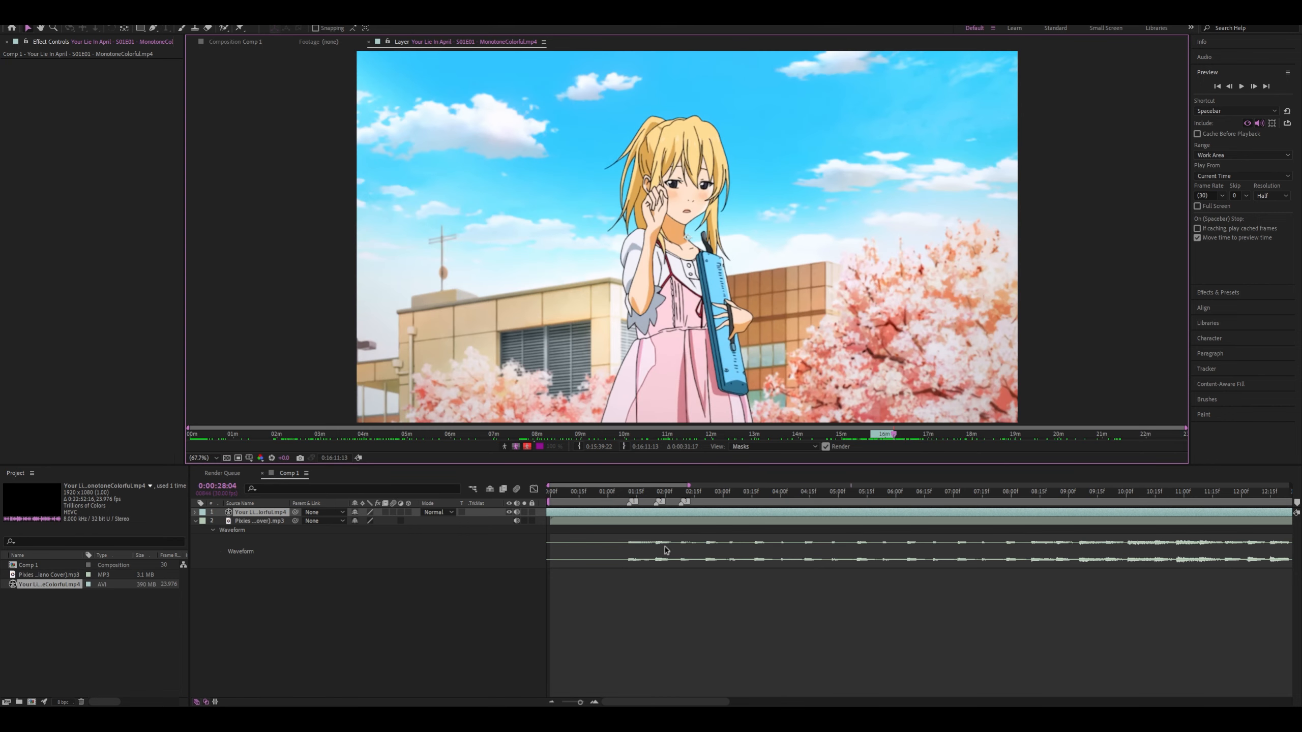
Return to the composition and make the trimmed video clip start at 0:00:01:09
scroll(653, 559, down, 3)
click(222, 41)
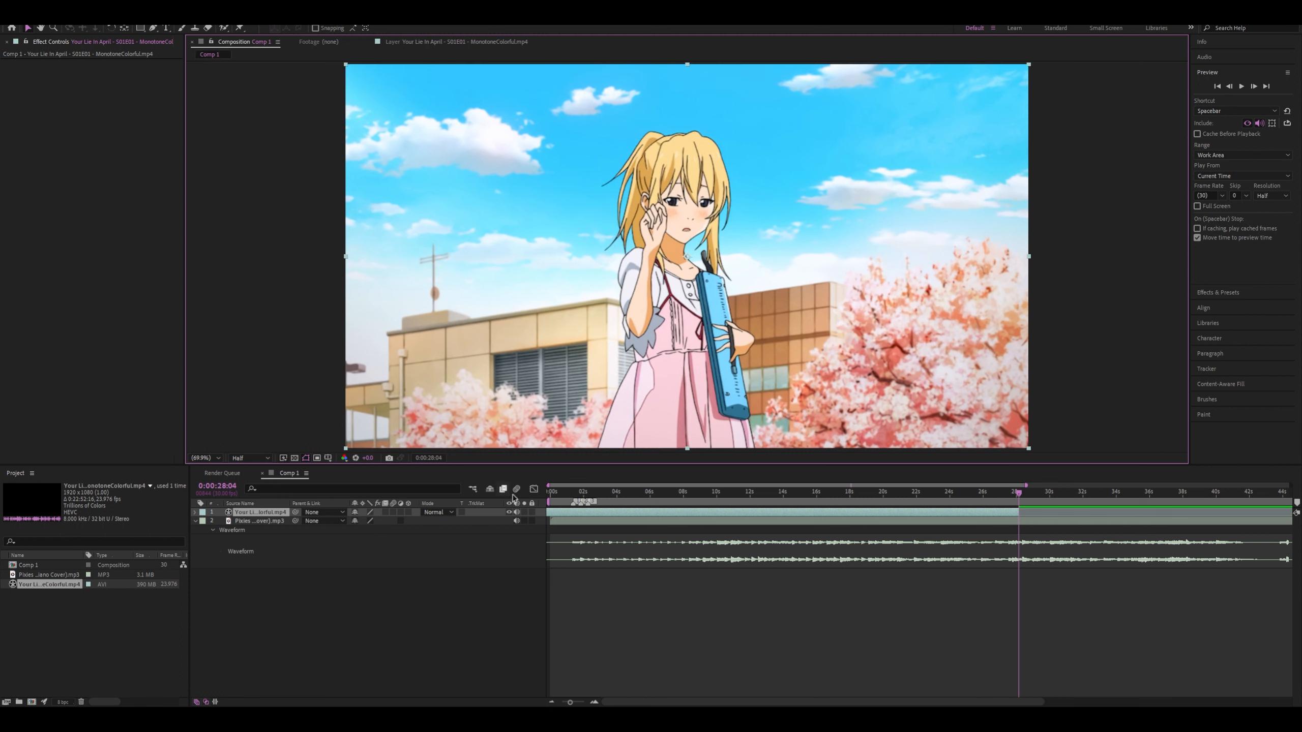
click(572, 493)
scroll(667, 507, up, 3)
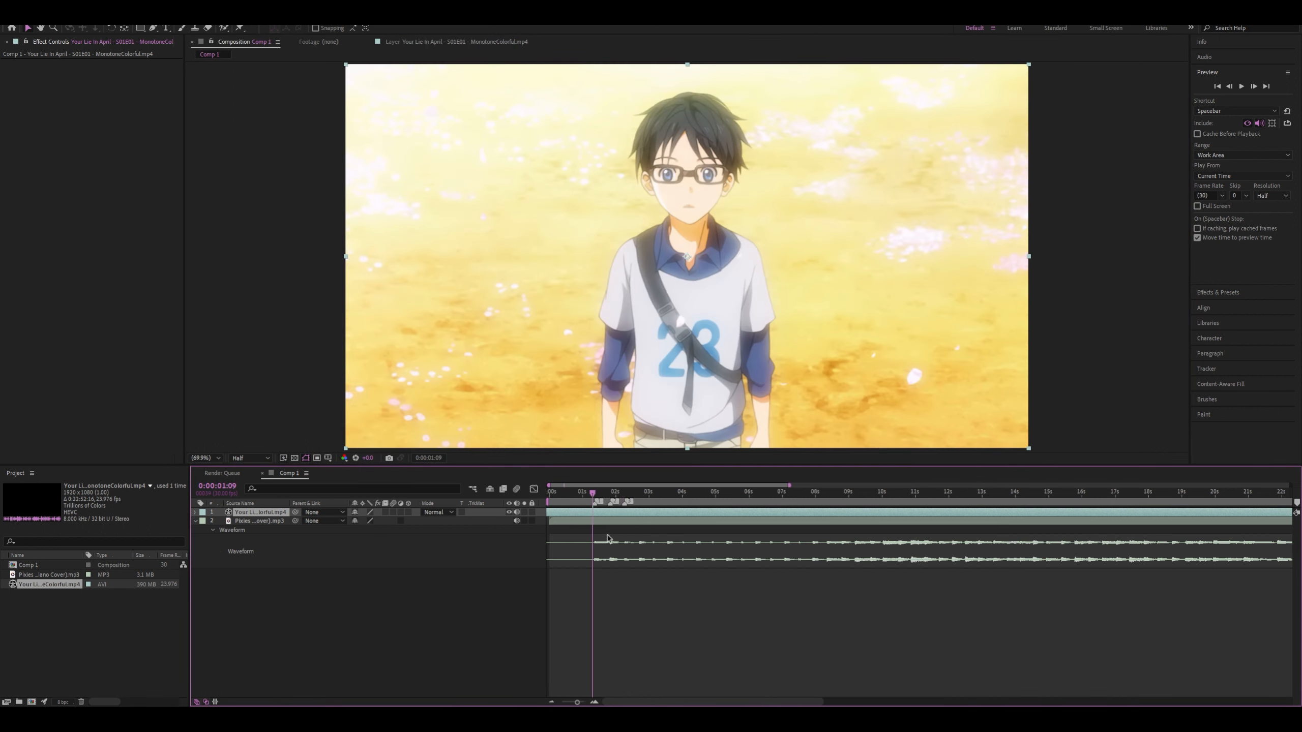
key([)
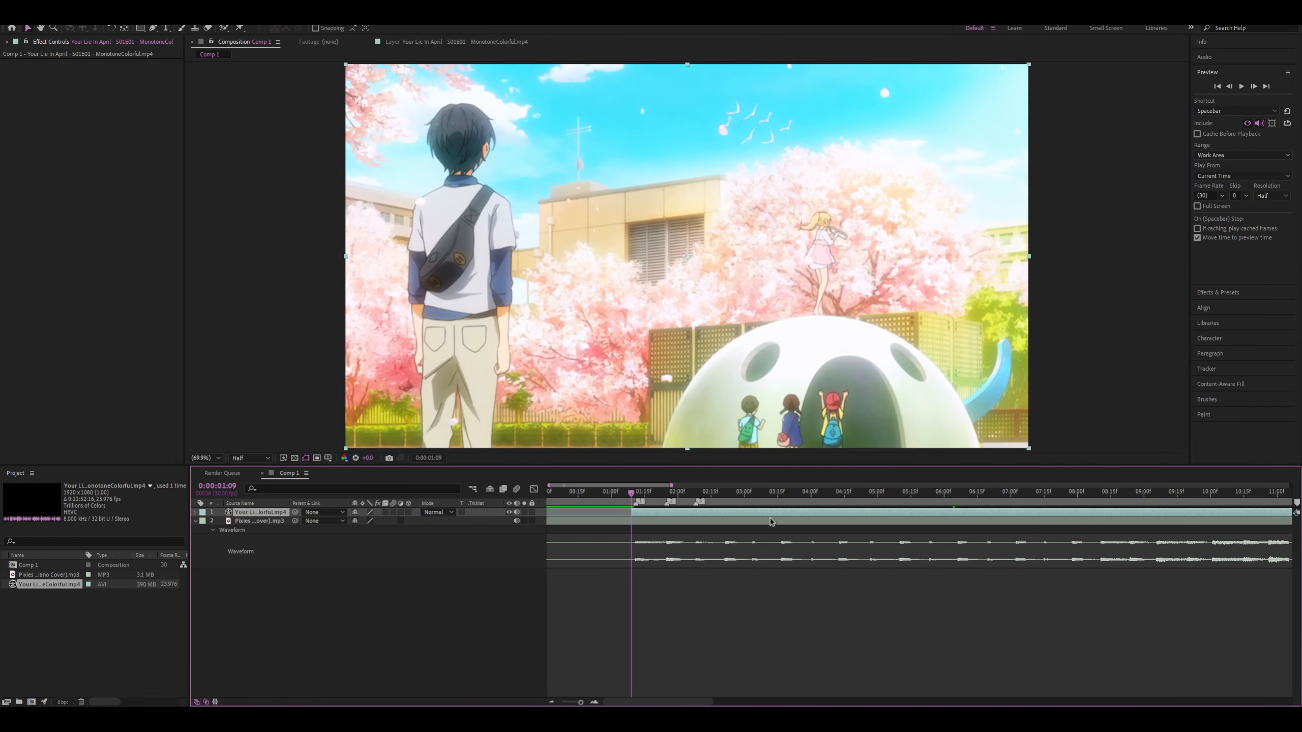
Slide the clip earlier to the end of the shot of the girl holding the keyboard and split it at 0:00:01:09
drag(728, 521, 507, 532)
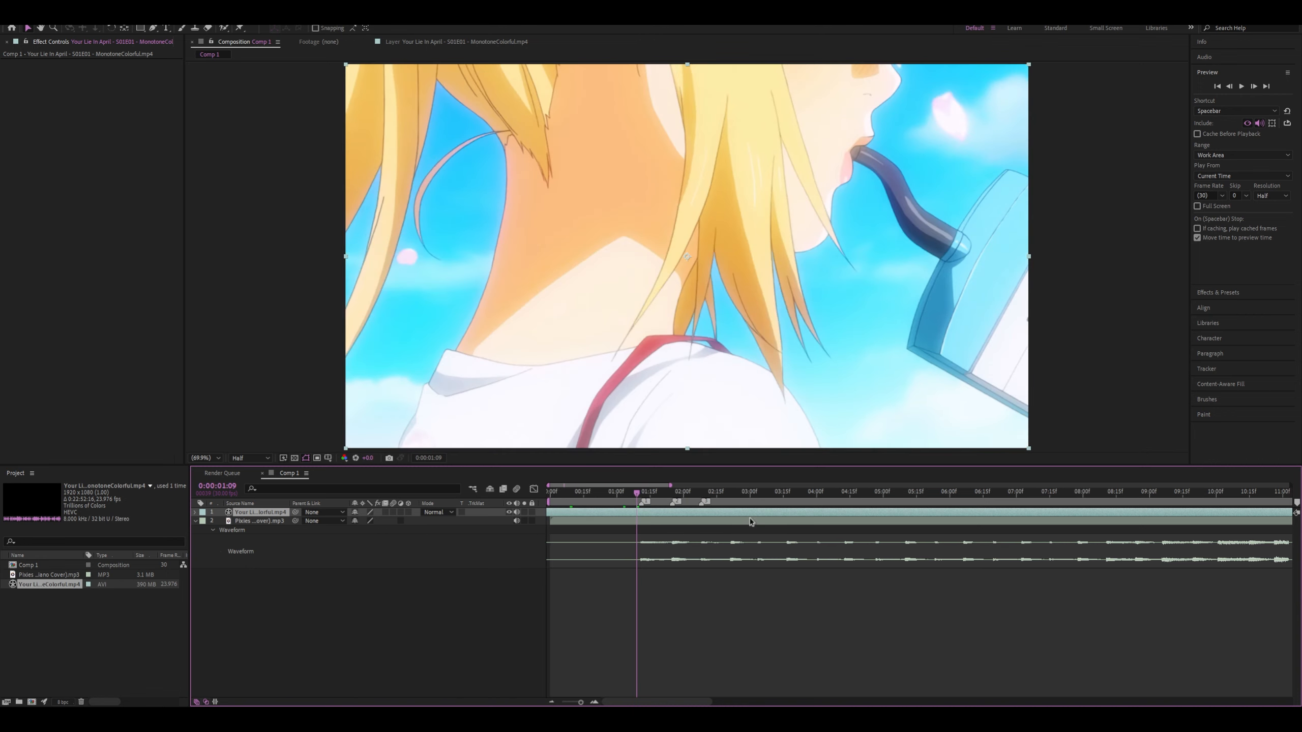
drag(738, 516, 476, 522)
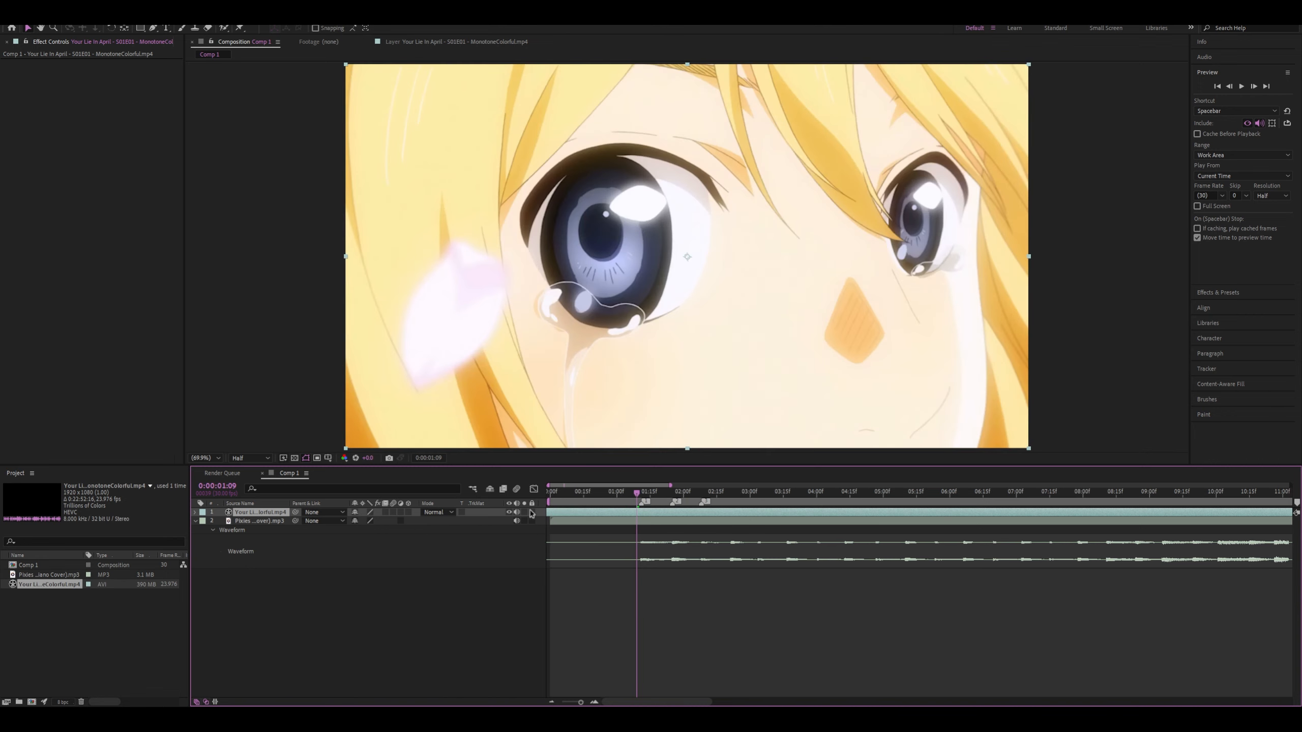
drag(721, 512, 490, 504)
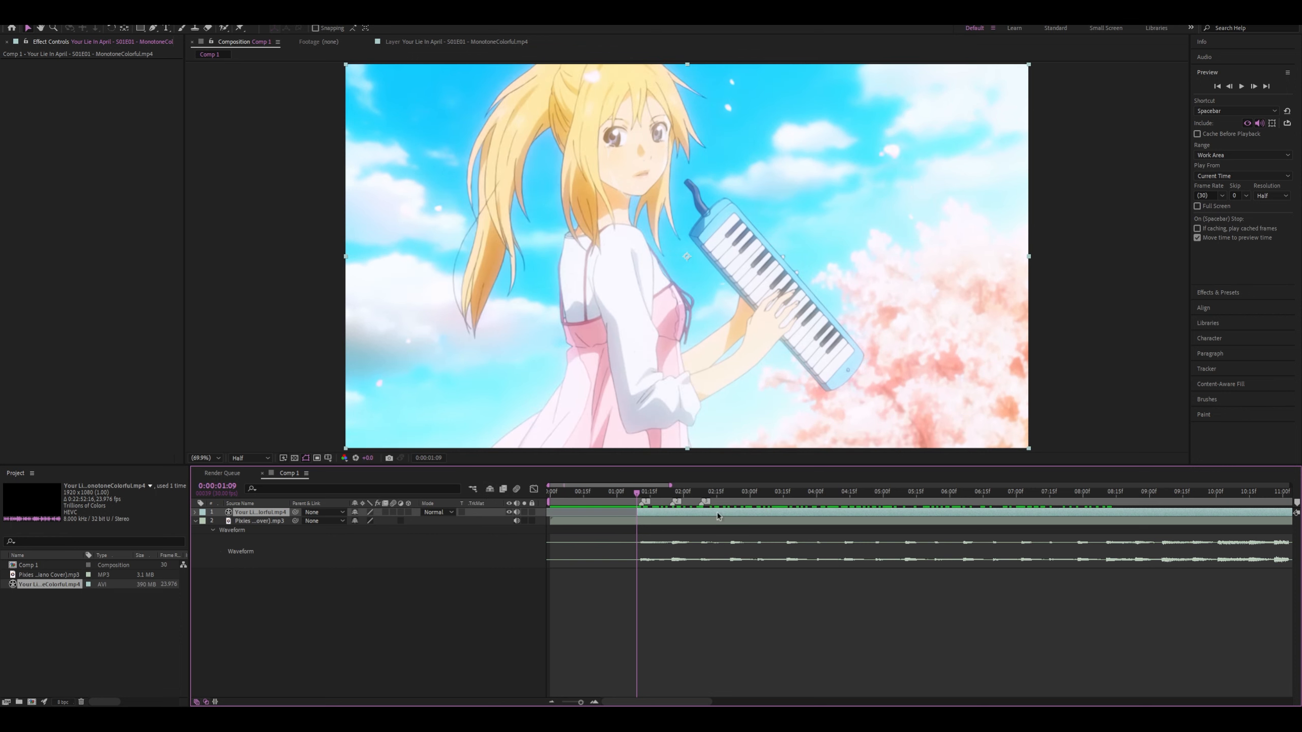
drag(722, 514, 543, 521)
key(ctrl+shift+d)
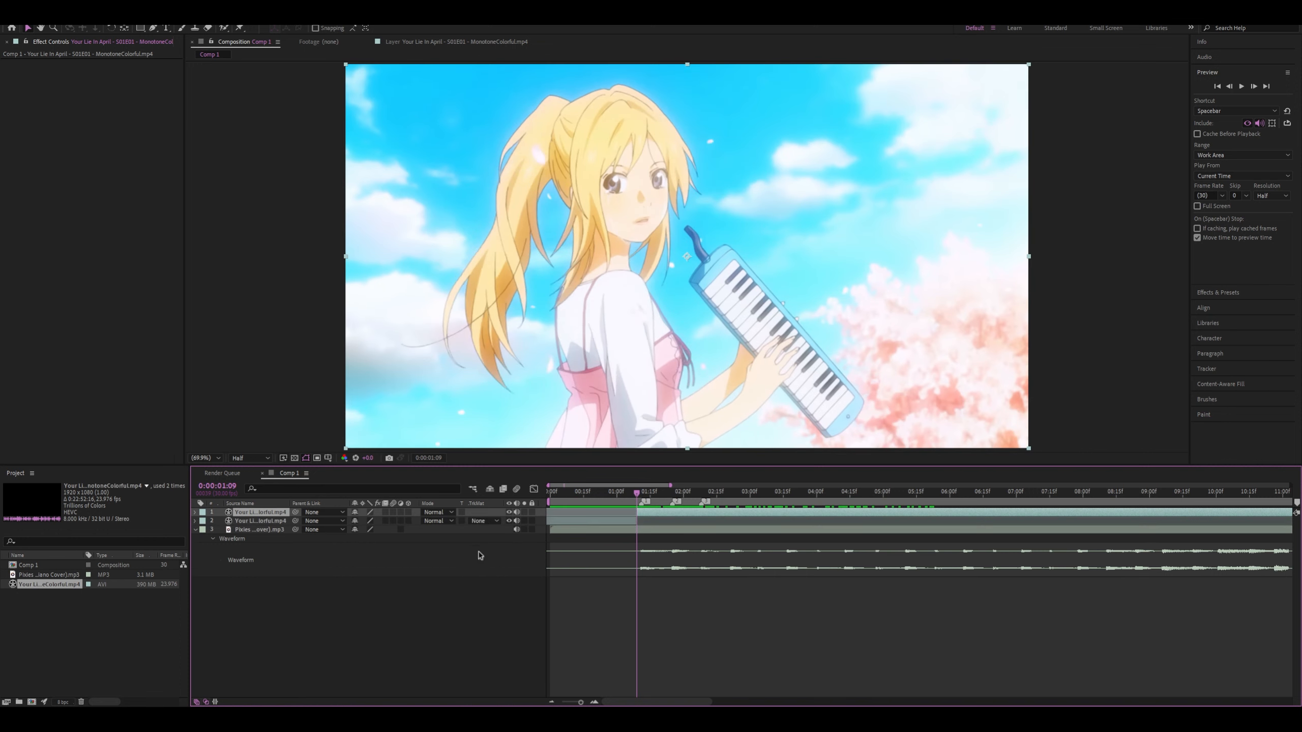
Slide the remaining footage earlier to the close-up of the girl's tearful face and split it at 0:00:01:12
click(762, 506)
drag(762, 513, 712, 520)
drag(638, 486, 454, 515)
click(623, 494)
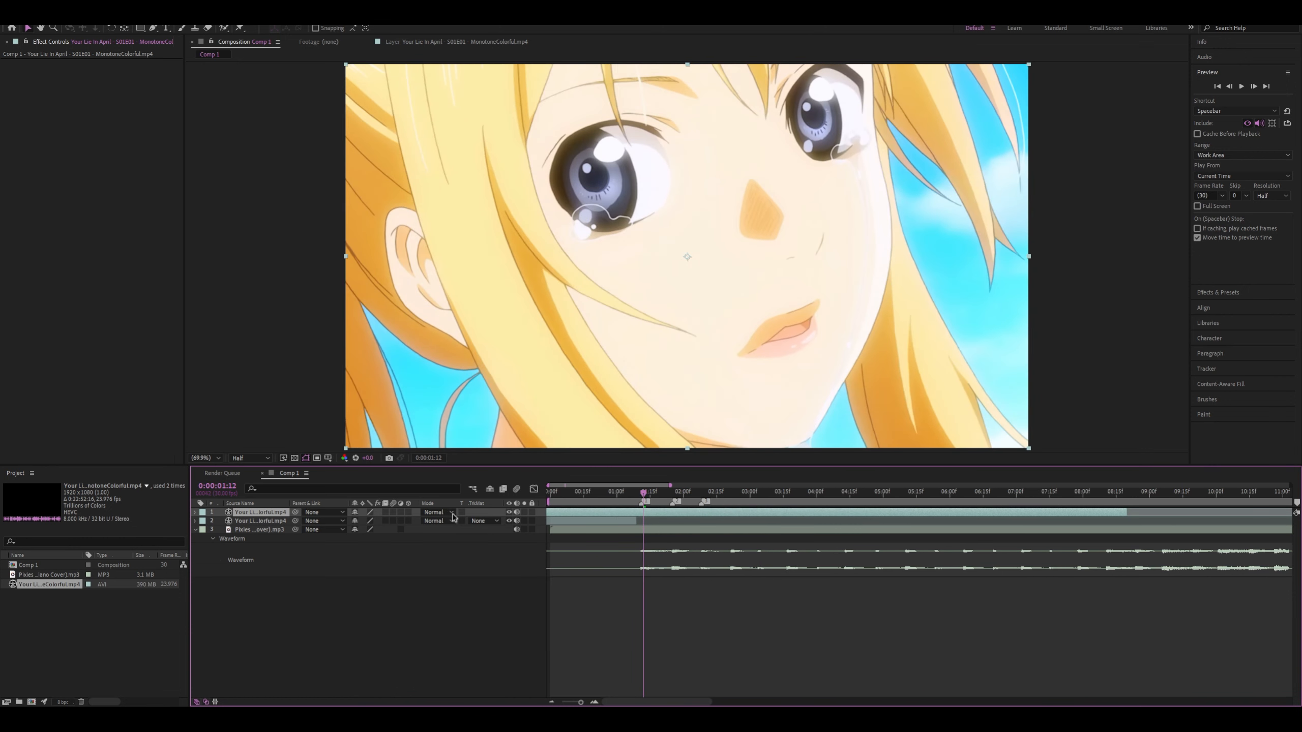
drag(652, 513, 599, 520)
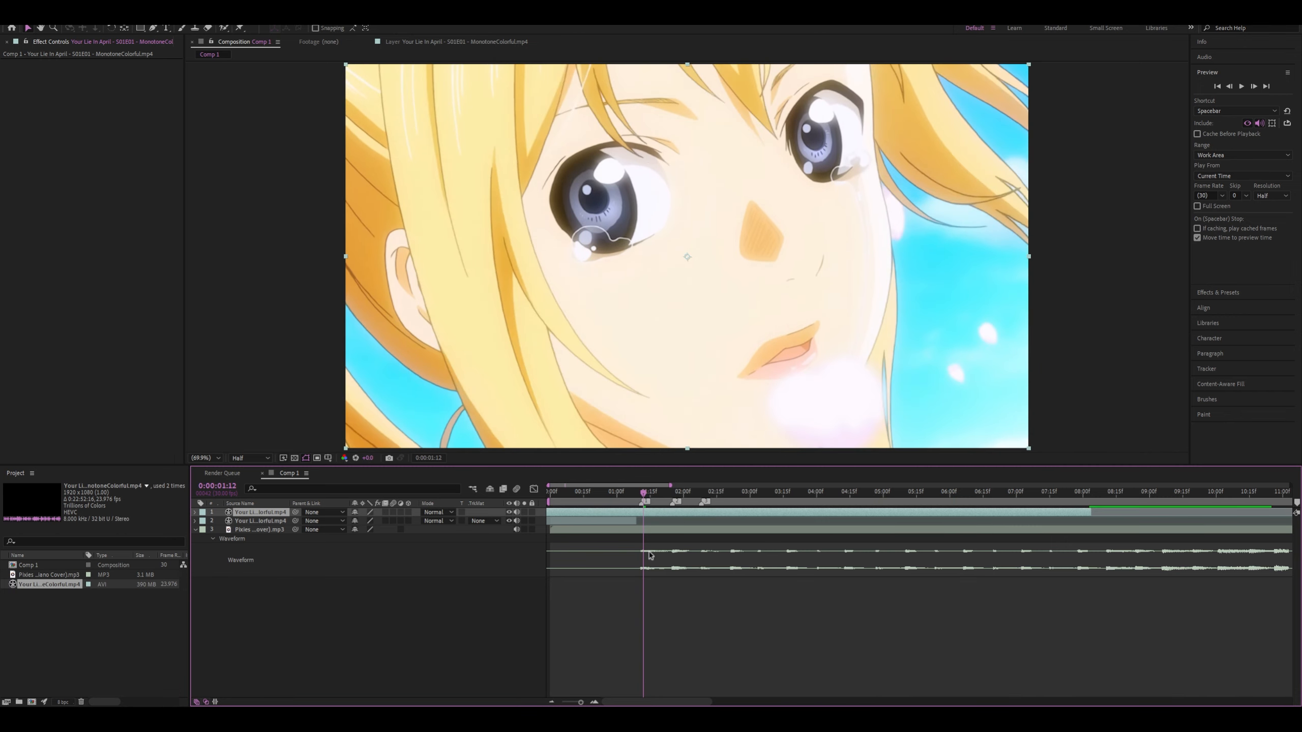
key(ctrl+shift+d)
Slide the remaining footage further earlier, split it at 0:00:01:12 and delete the leading piece
drag(686, 513, 616, 516)
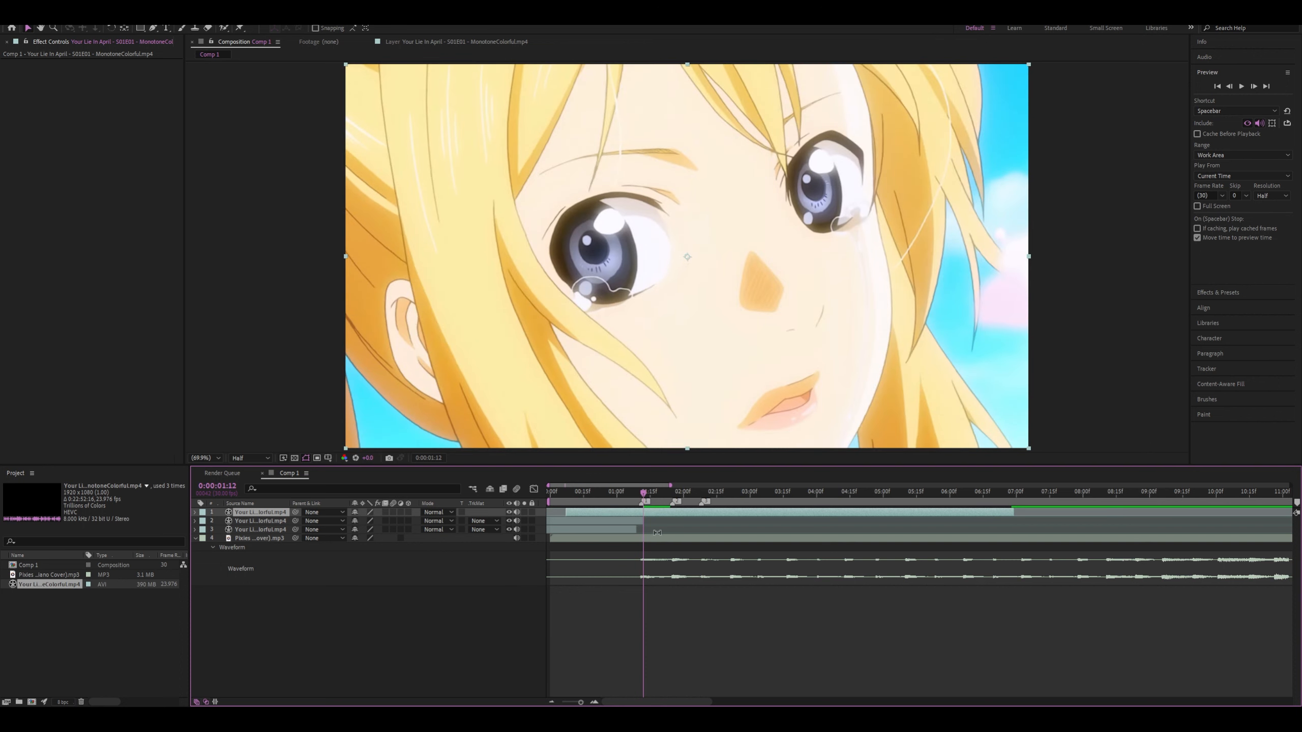
key(ctrl+shift+d)
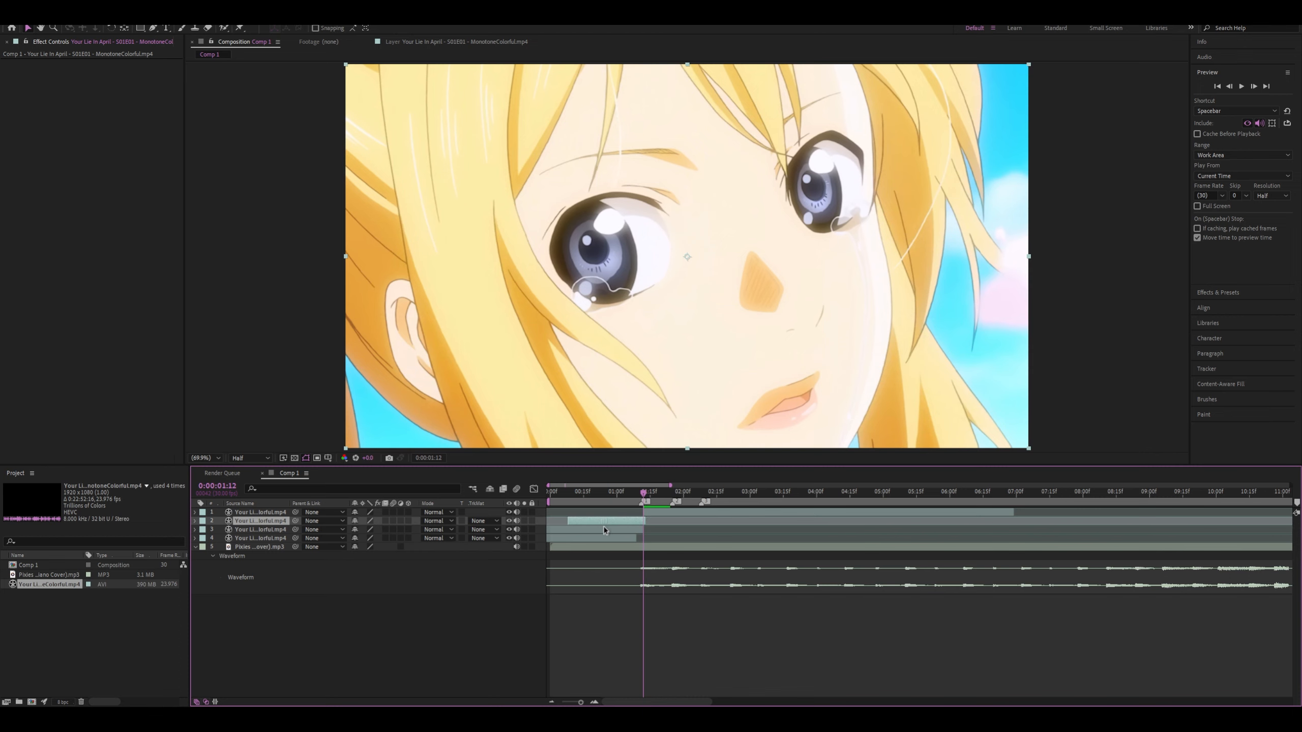
key(Delete)
drag(644, 492, 613, 498)
click(622, 521)
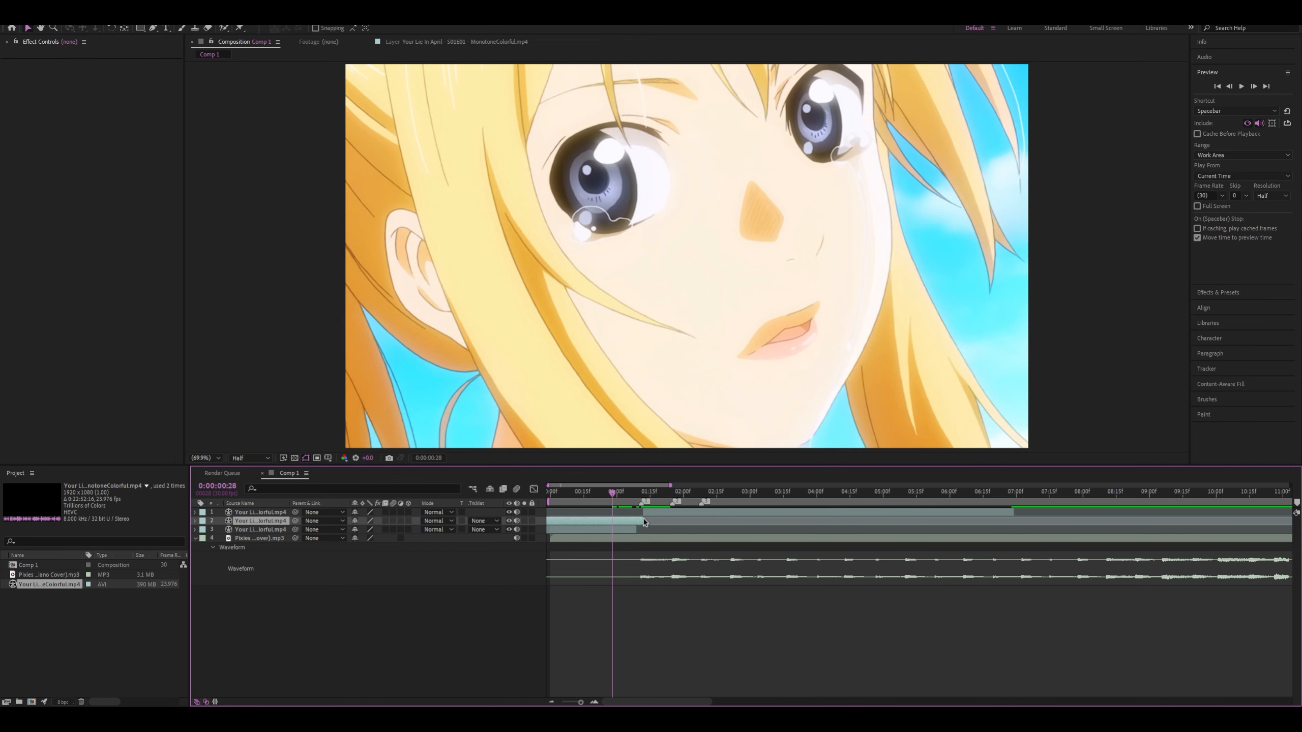
key(Delete)
scroll(637, 494, right, 3)
drag(586, 493, 528, 492)
click(639, 492)
key(ctrl+z)
key(ctrl+z)
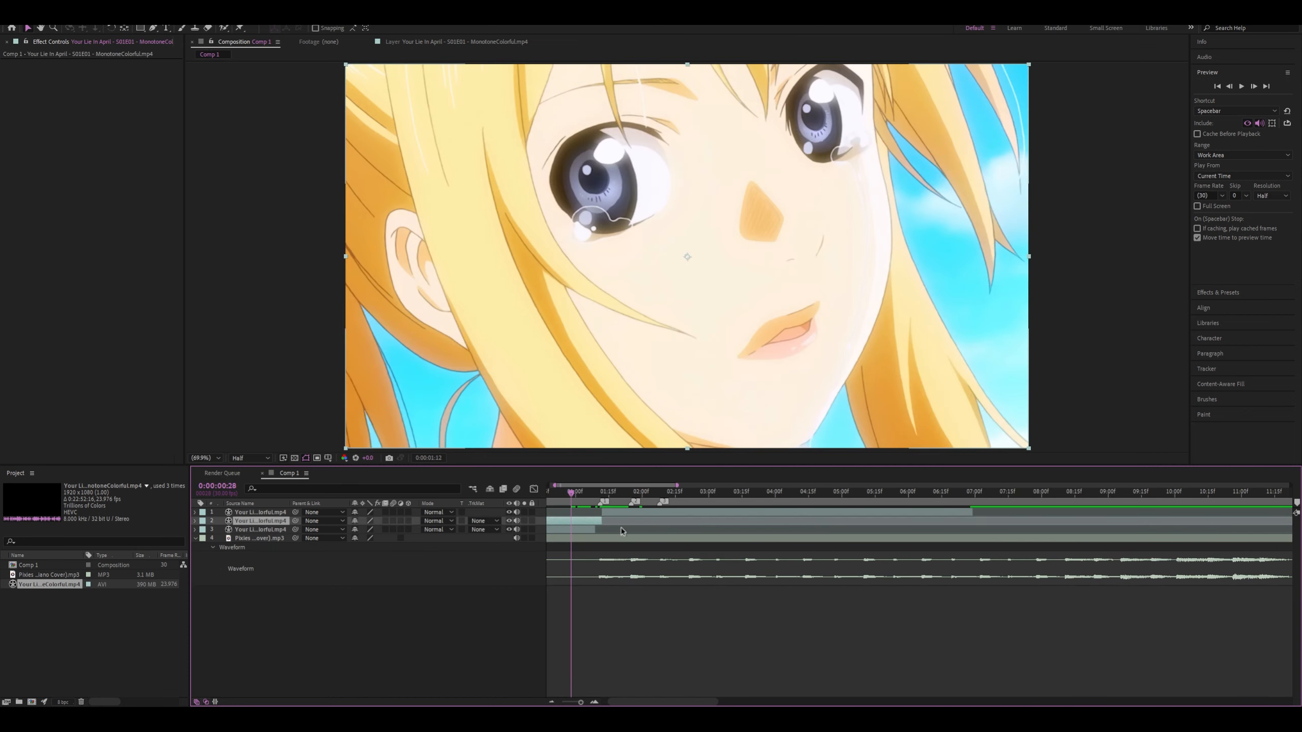
key(Delete)
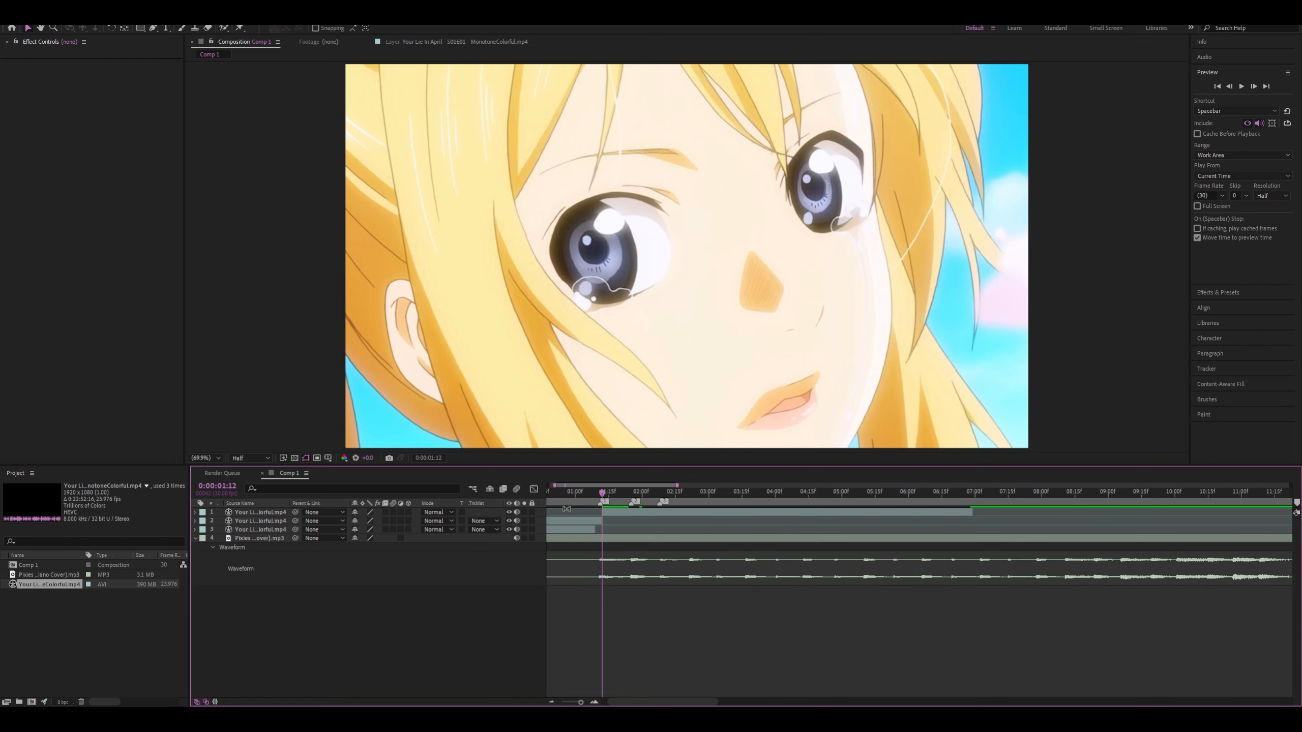
Arrange the three video clips in sequence so that each one starts at its own beat marker
drag(580, 520, 901, 541)
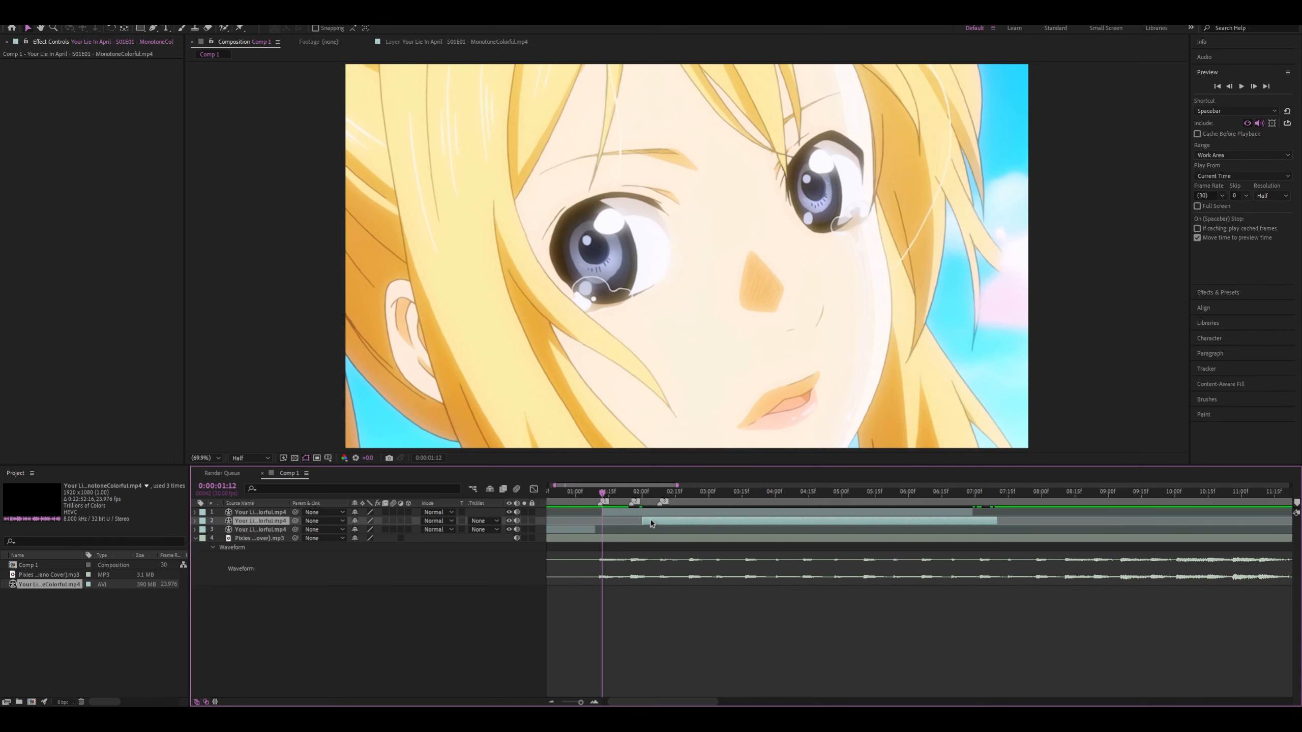
drag(650, 514, 712, 516)
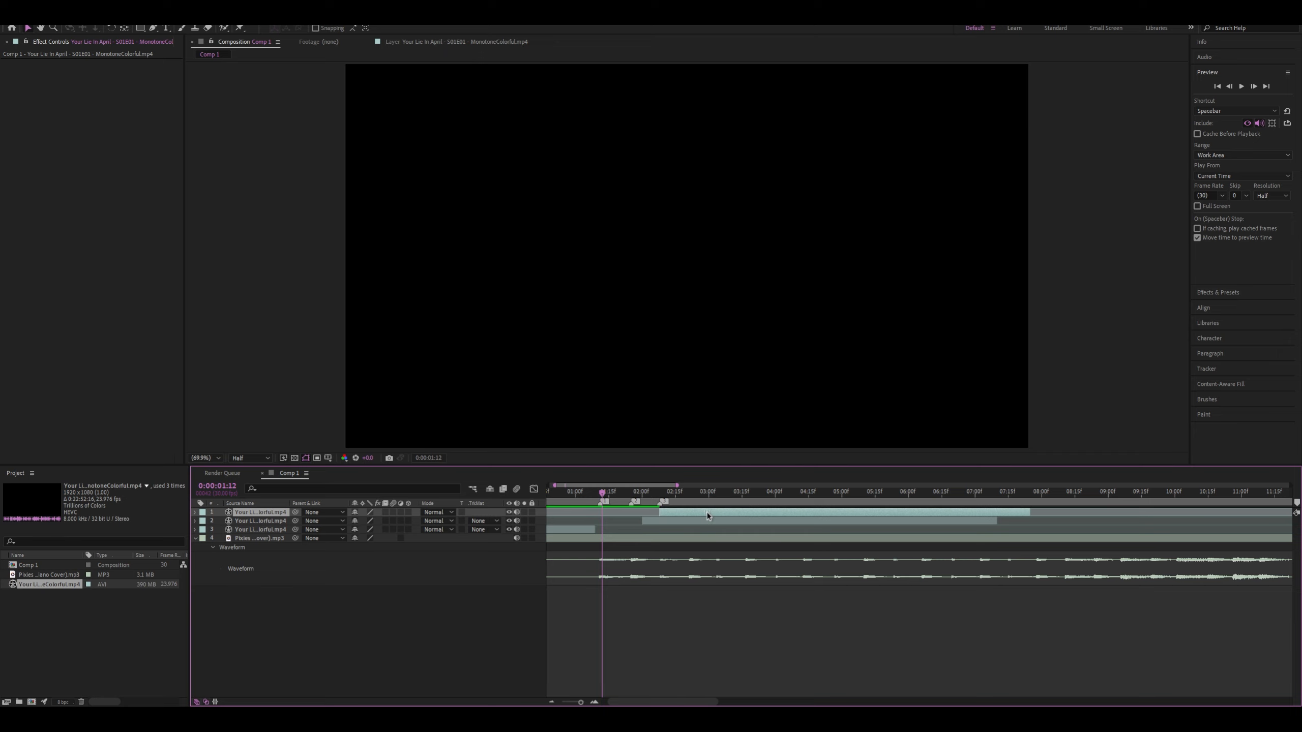
click(654, 523)
drag(584, 532, 768, 539)
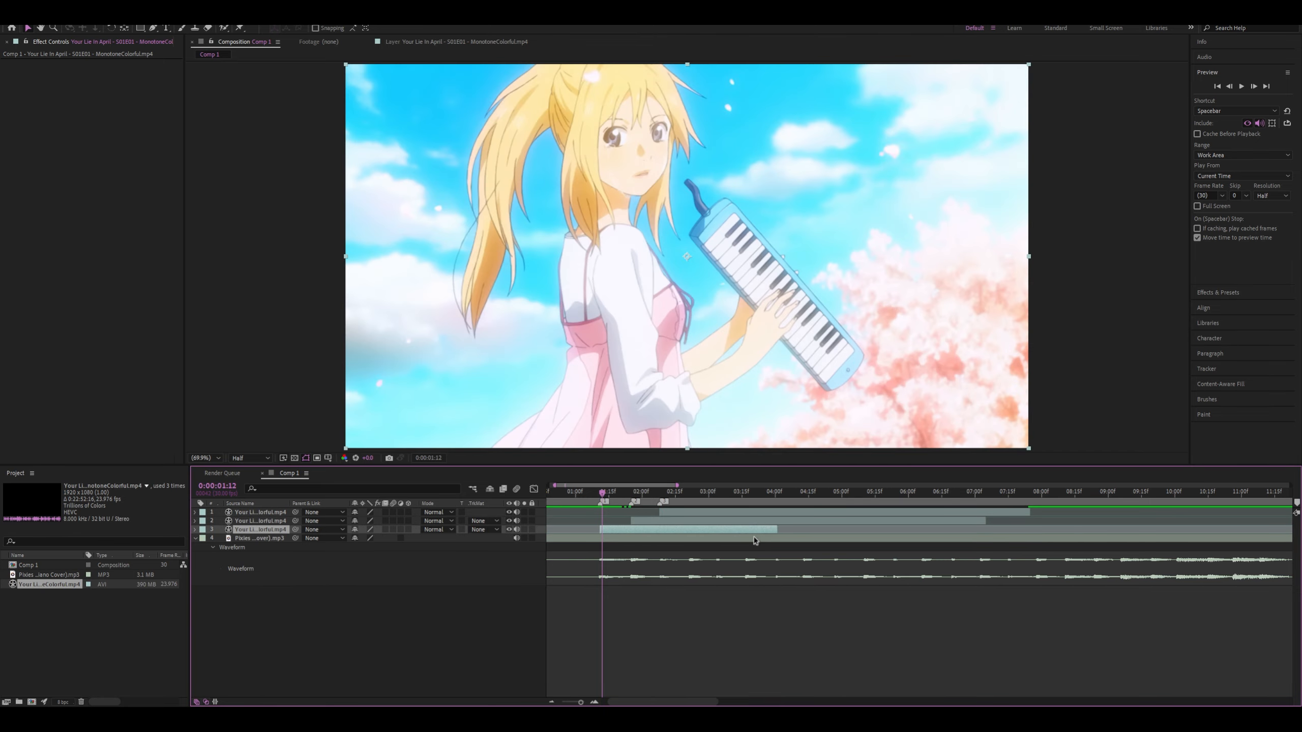
click(754, 539)
click(627, 532)
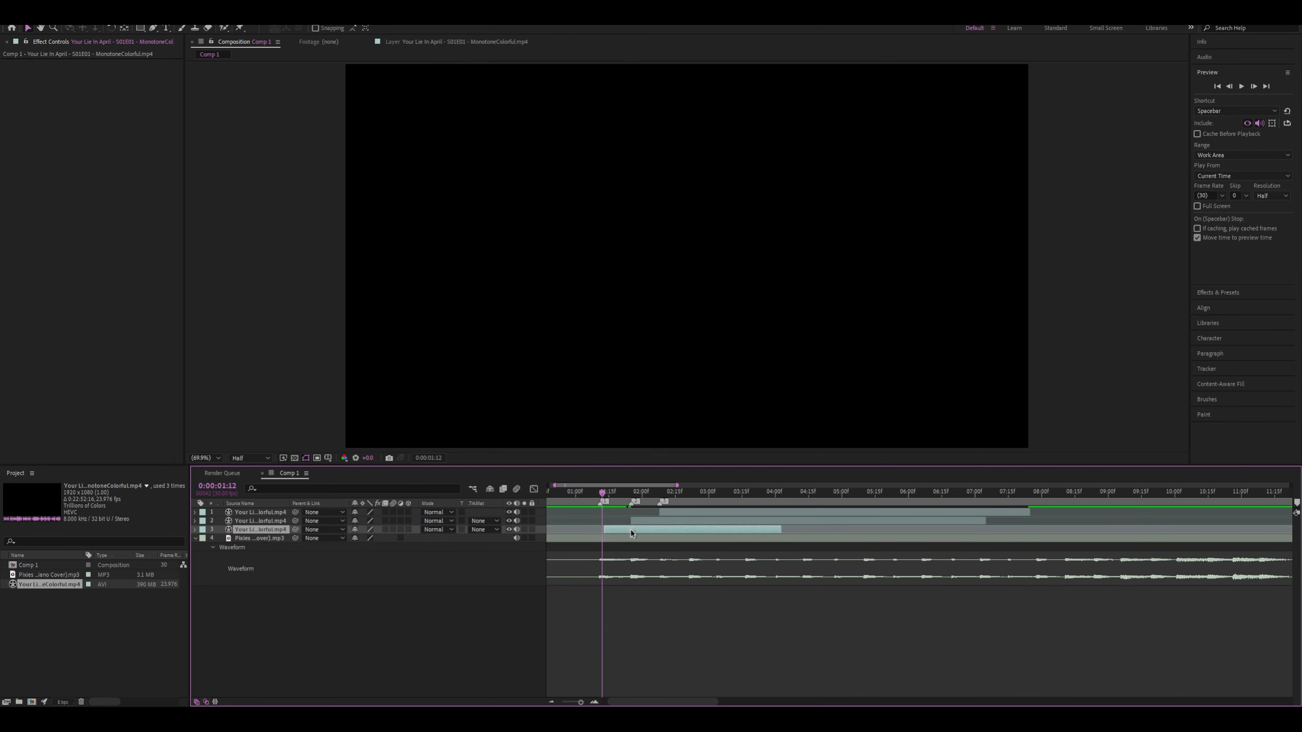
Limit the work area to run from the first beat marker to the end of the third clip and preview it
key(semicolon)
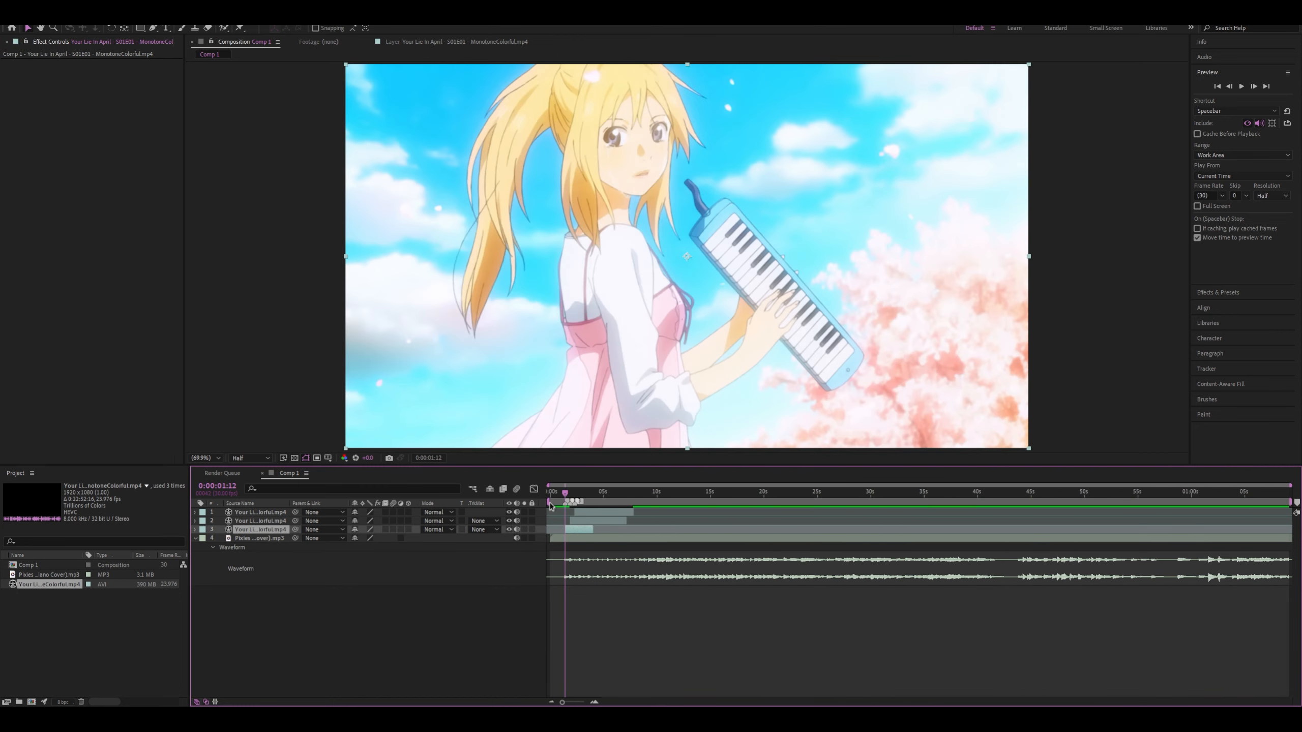
click(550, 493)
drag(552, 502, 562, 505)
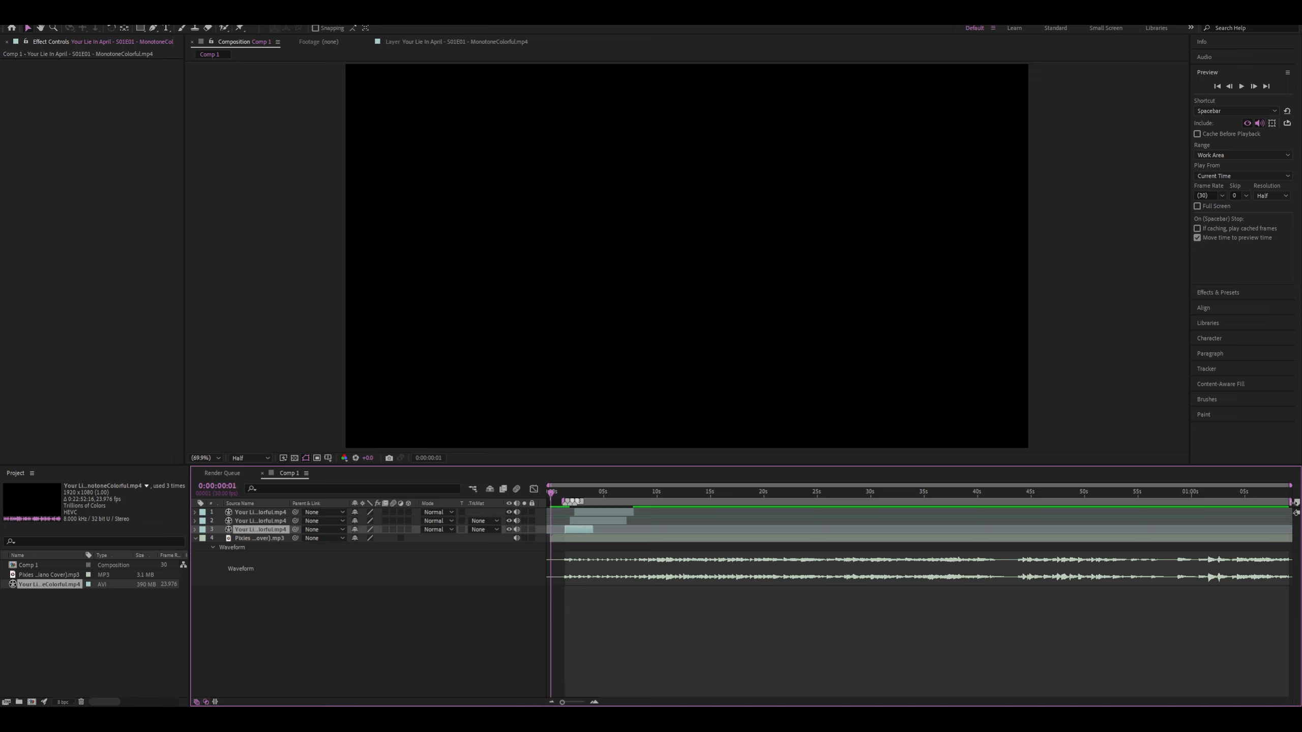
drag(1289, 502, 572, 494)
key(equal)
key(equal)
key(equal)
scroll(485, 501, left, 1)
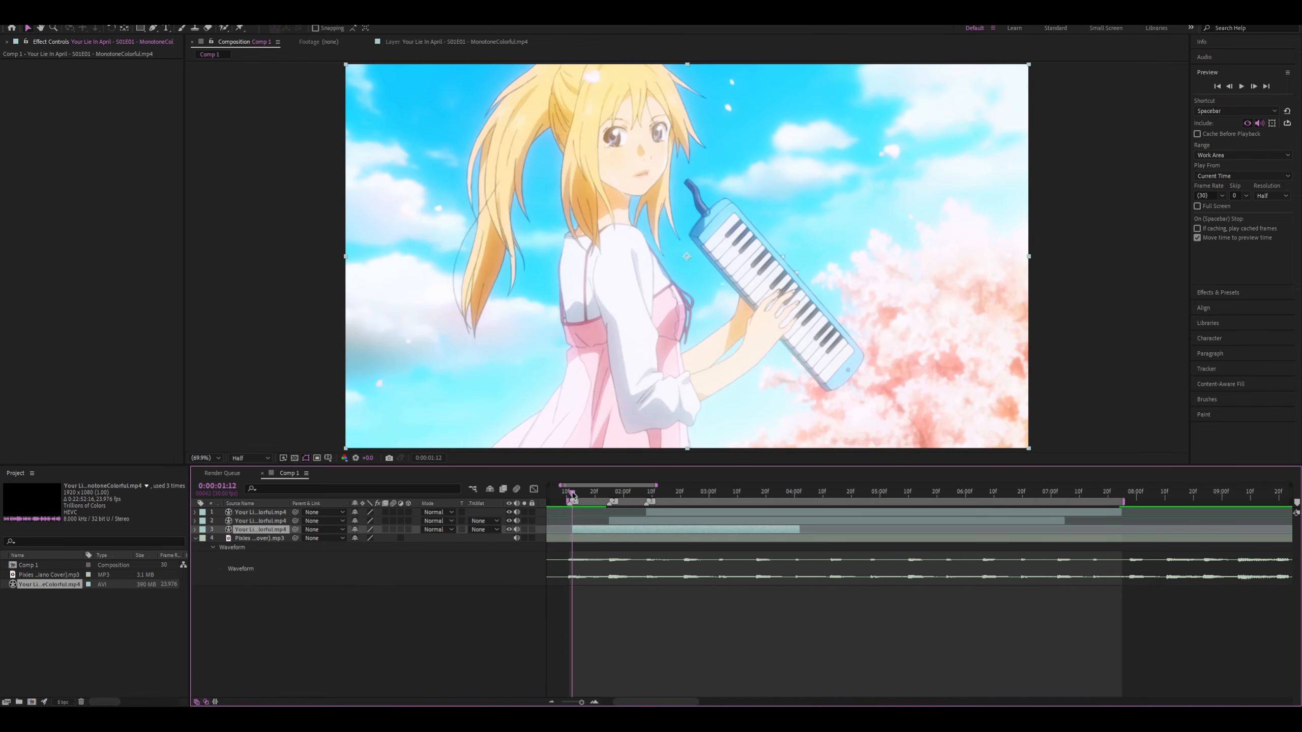
key(space)
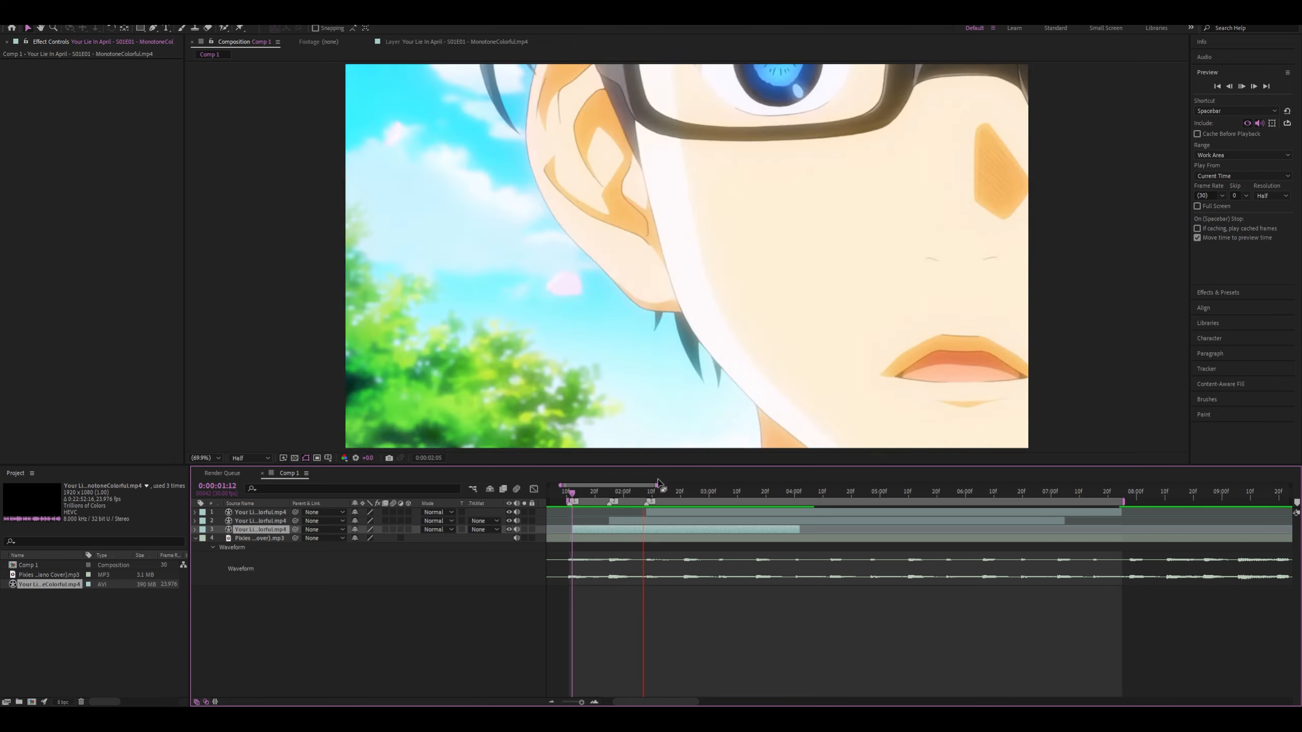
Slide the second clip's footage earlier, split it at 0:00:01:22 and delete the leading part
drag(589, 495, 708, 540)
key(ctrl+shift+d)
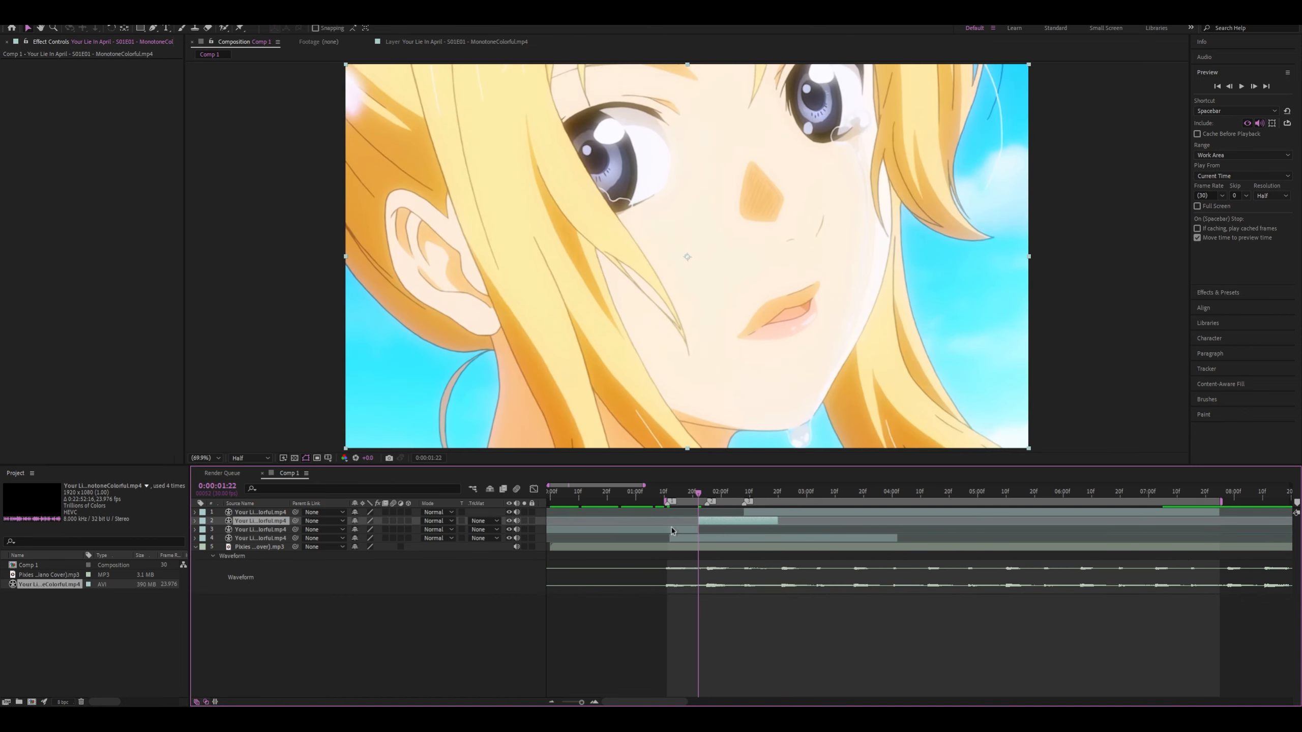
click(670, 530)
key(Delete)
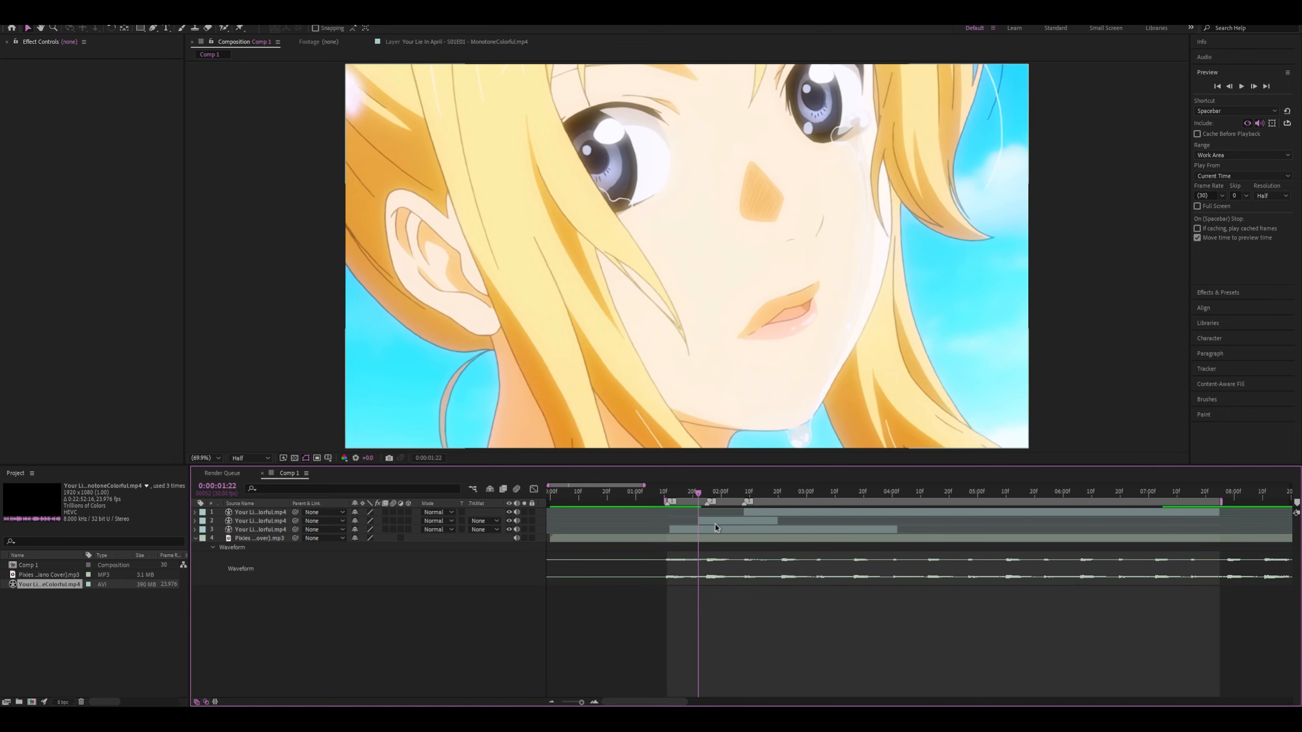
Move the shortened second clip to the second beat marker and preview the sequence from 0:00:01:09
drag(716, 525, 661, 494)
key(space)
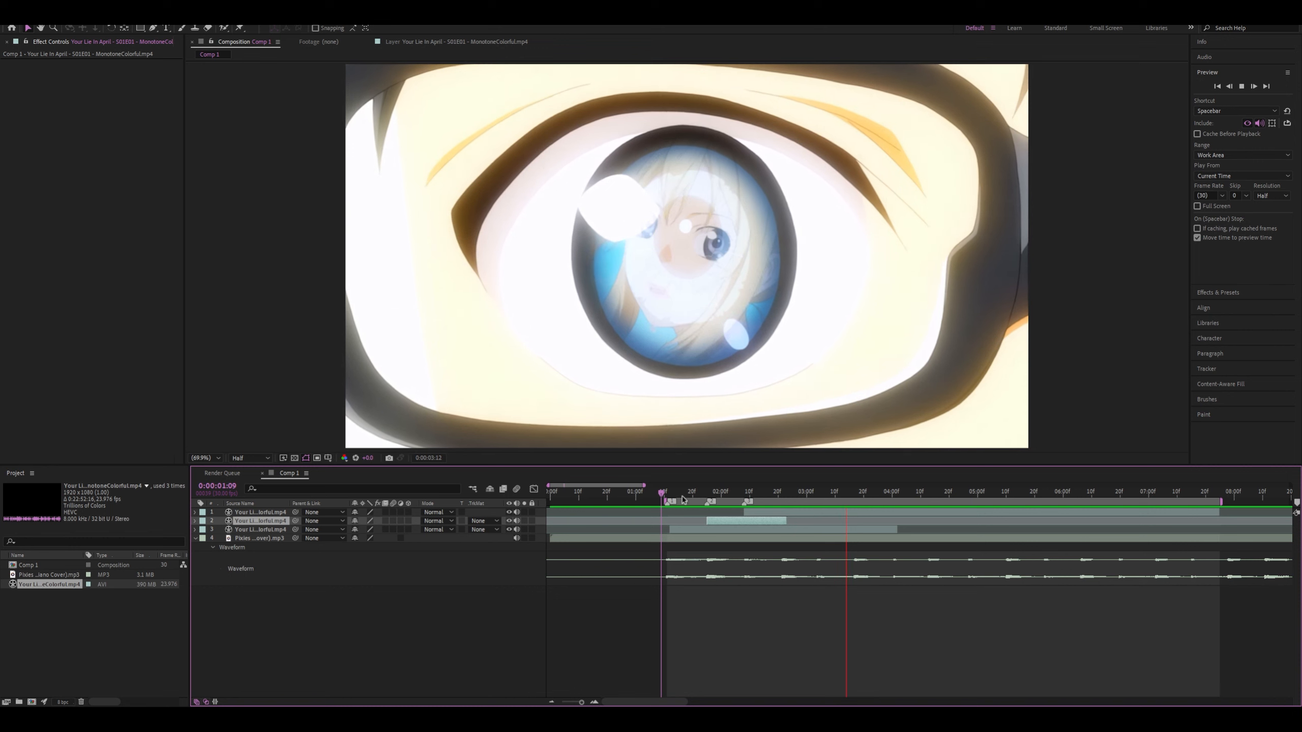
Stop the preview and extend the work area back to the start of the composition
click(665, 492)
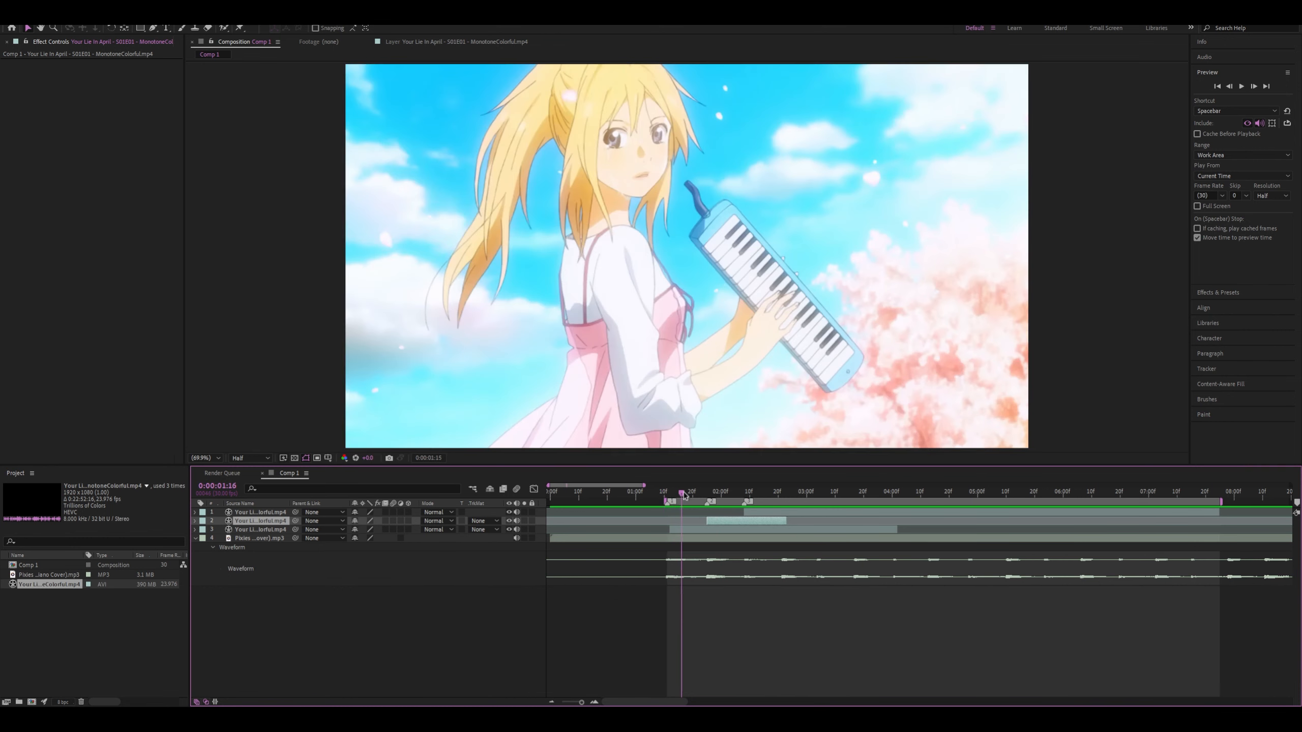
key(space)
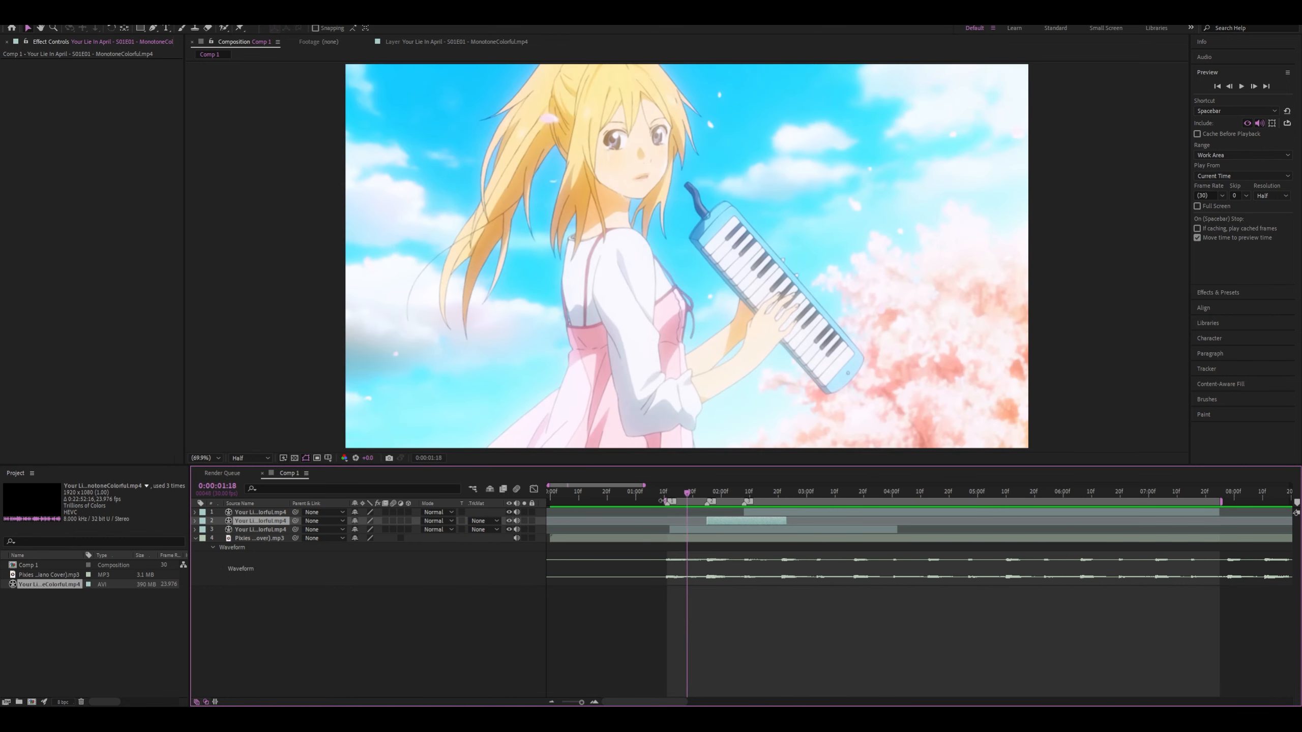
drag(662, 500, 549, 500)
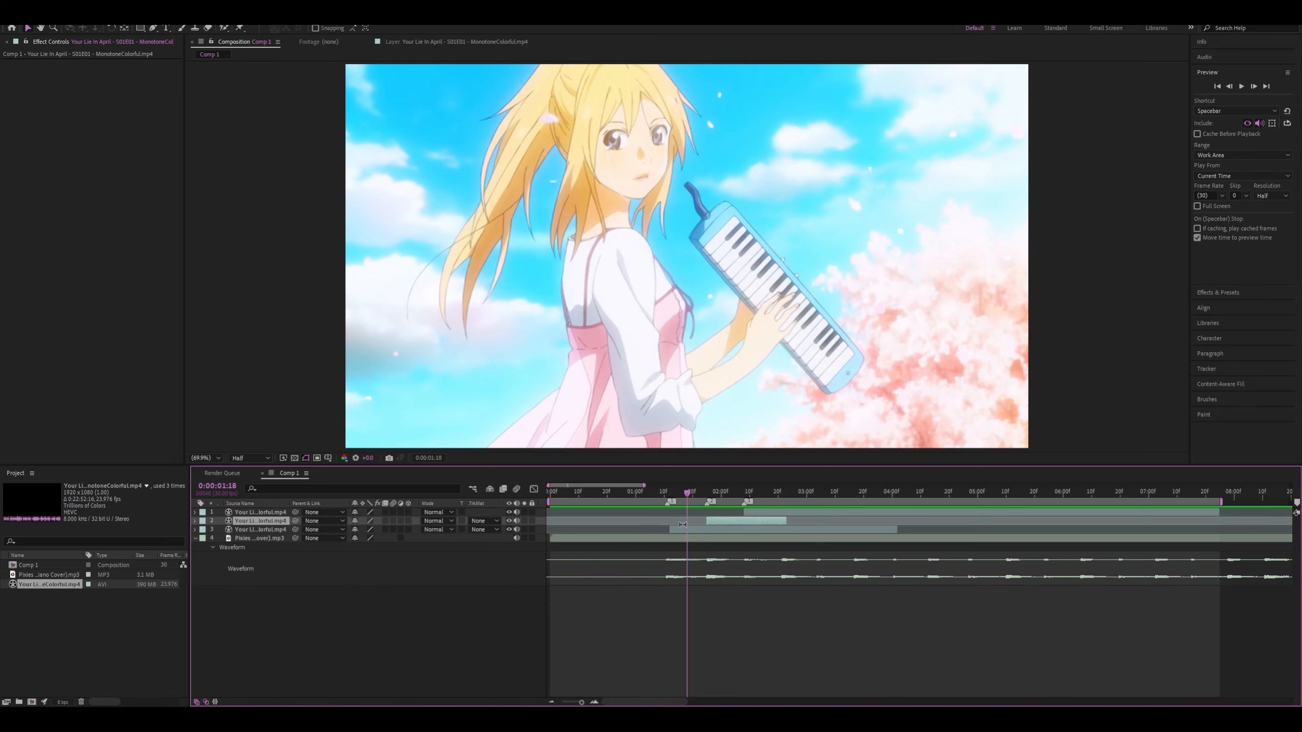
Add a null object directly above the first clip and trim its start to 0:00:01:12
click(682, 528)
drag(687, 492, 669, 497)
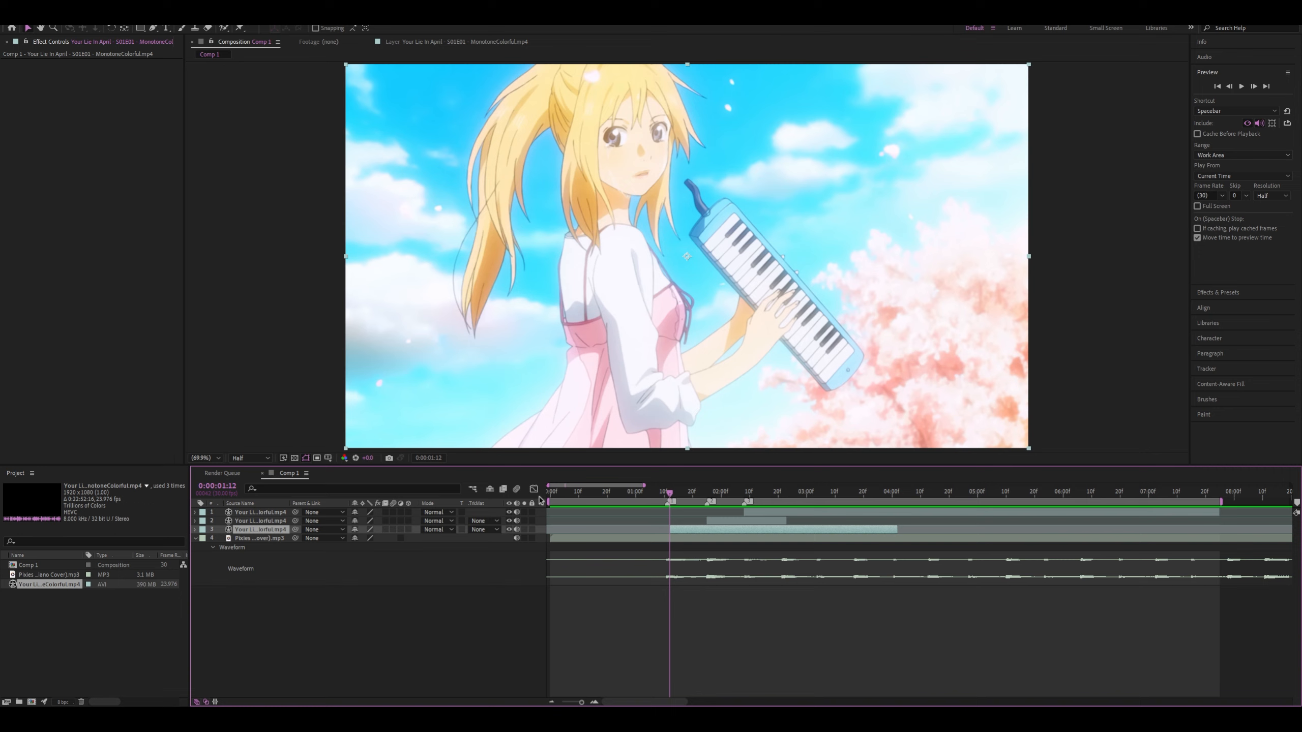
key(ctrl+alt+shift+y)
key(alt+bracketleft)
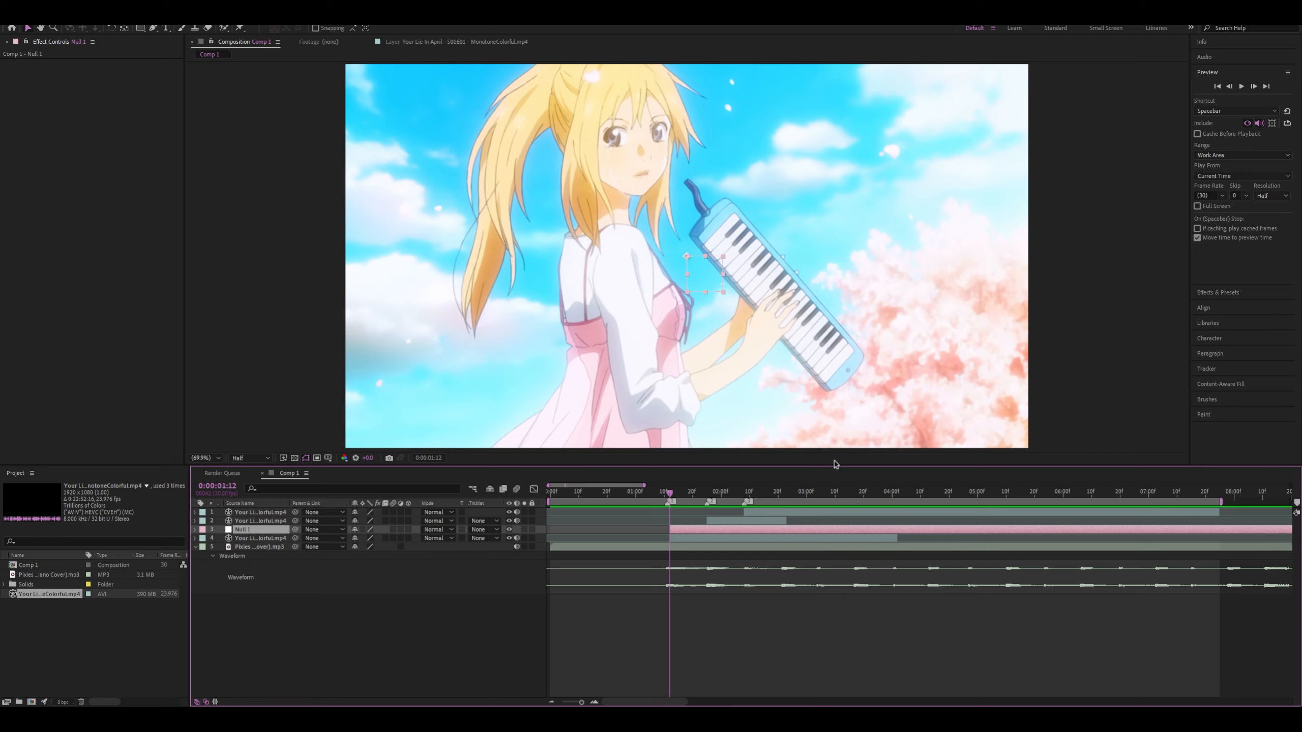
Make both the null and the first clip start at the first beat marker, 0:00:01:11
scroll(695, 533, up, 2)
click(640, 498)
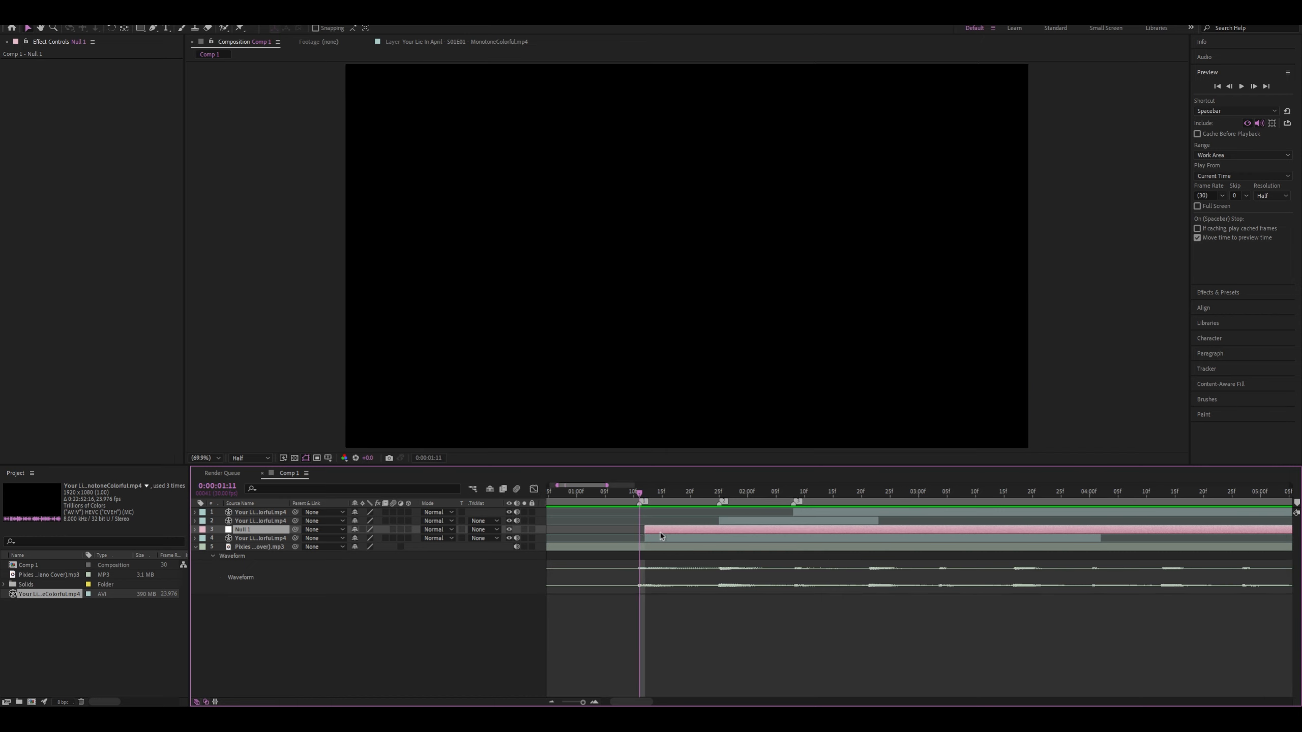
drag(659, 539, 652, 539)
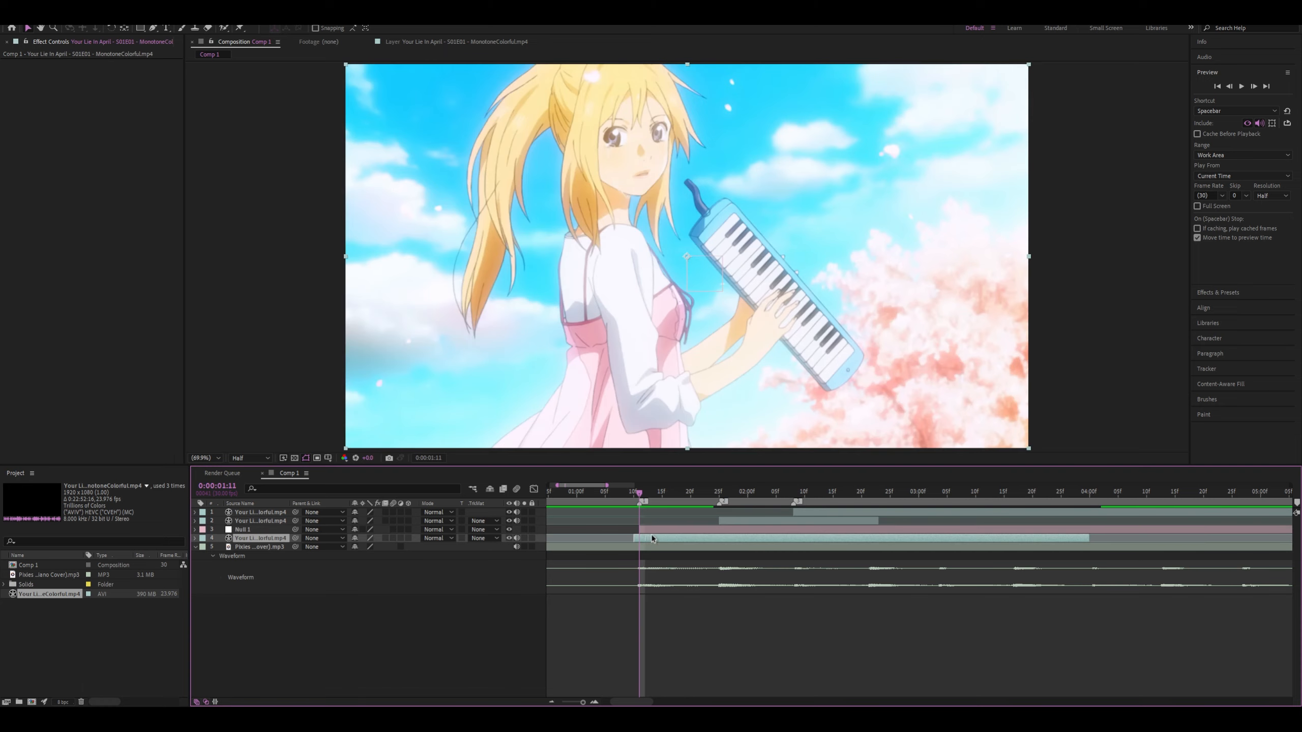
Split the null at the second beat marker, 0:00:01:25, and delete the trailing part
drag(641, 493, 719, 494)
click(728, 530)
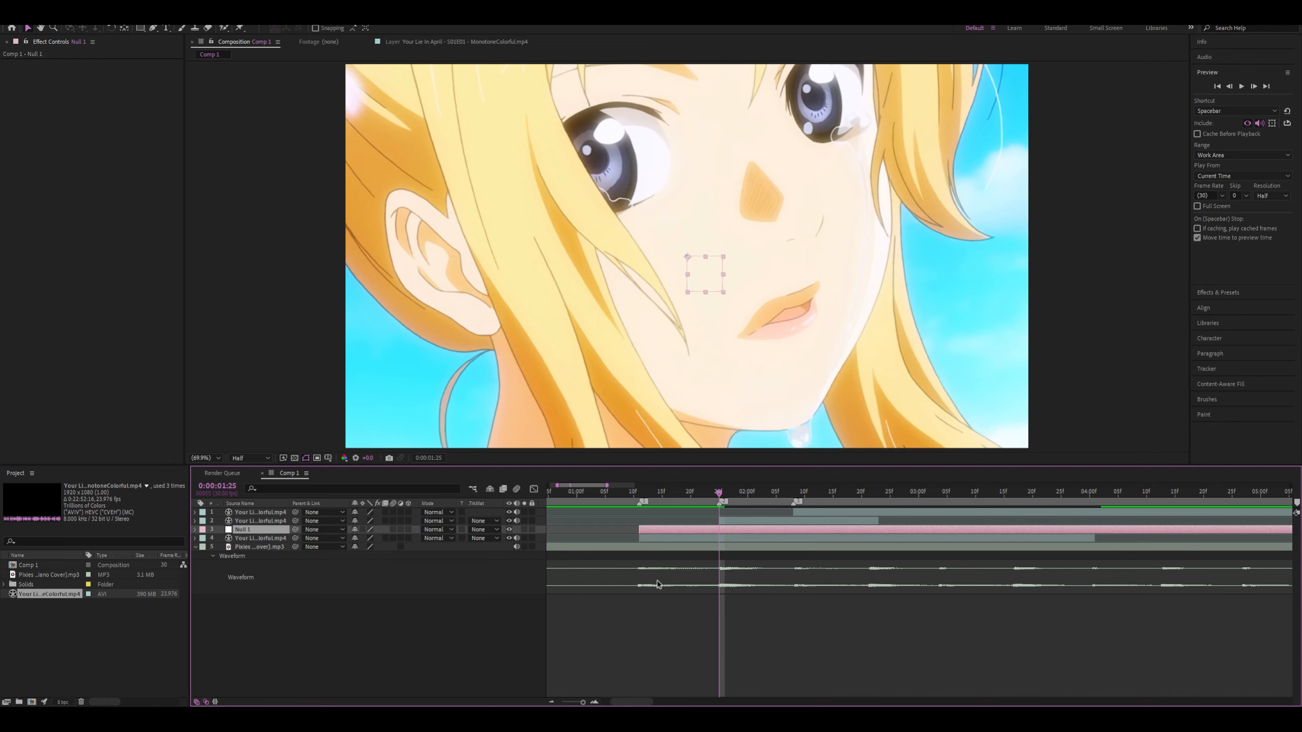
key(ctrl+shift+d)
key(Delete)
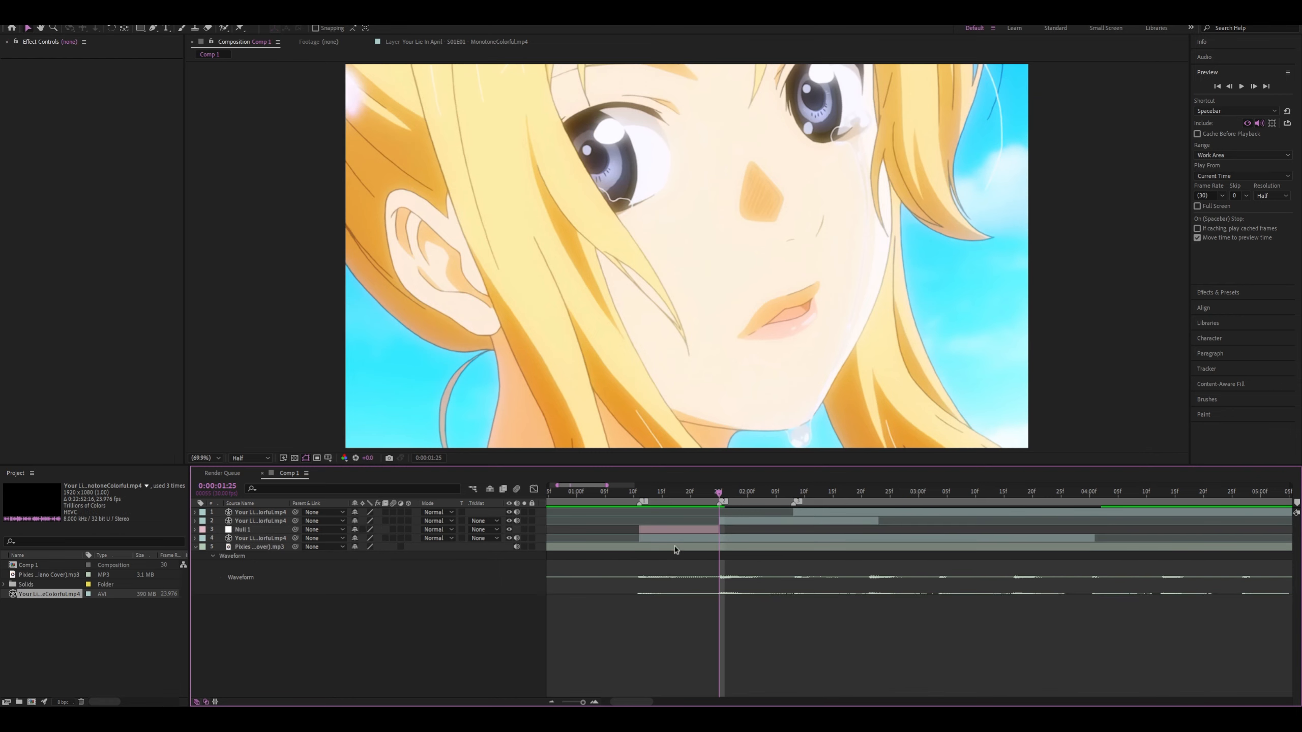
Duplicate the trimmed null and return the playhead to the first beat marker at 0:00:01:11
click(686, 529)
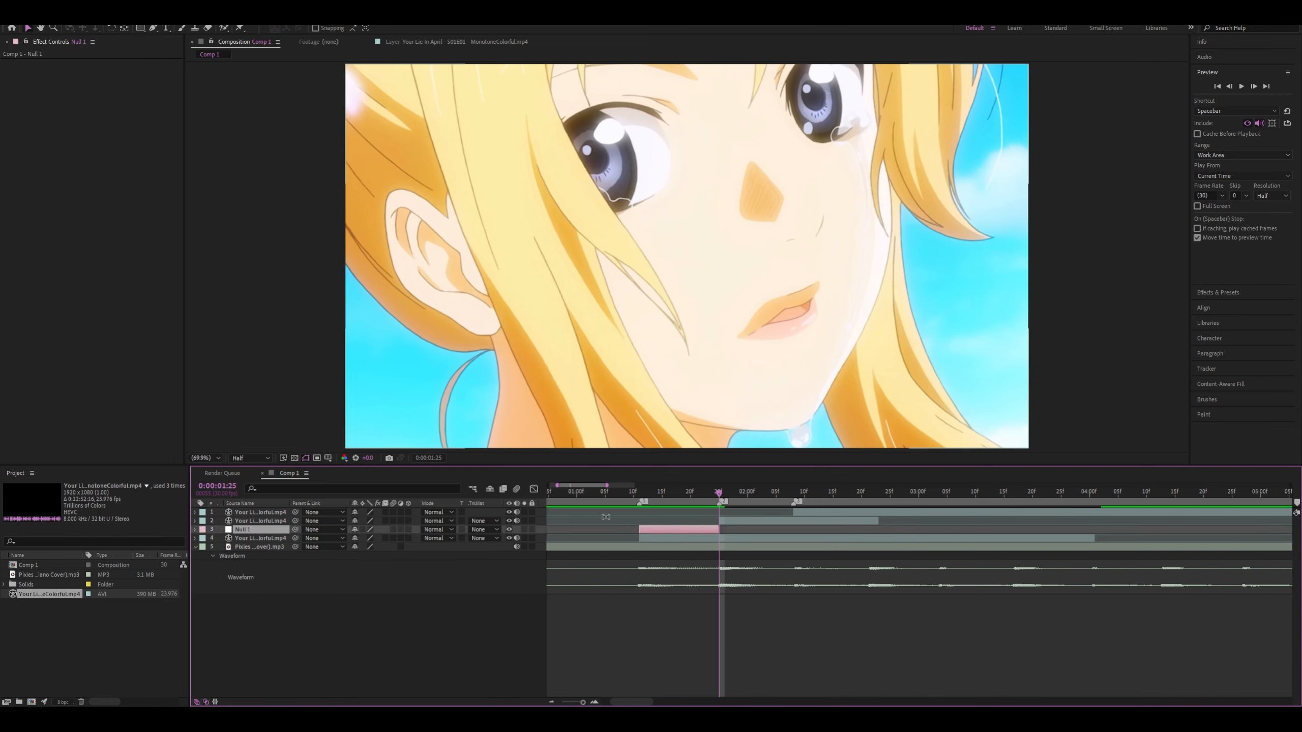
key(ctrl+d)
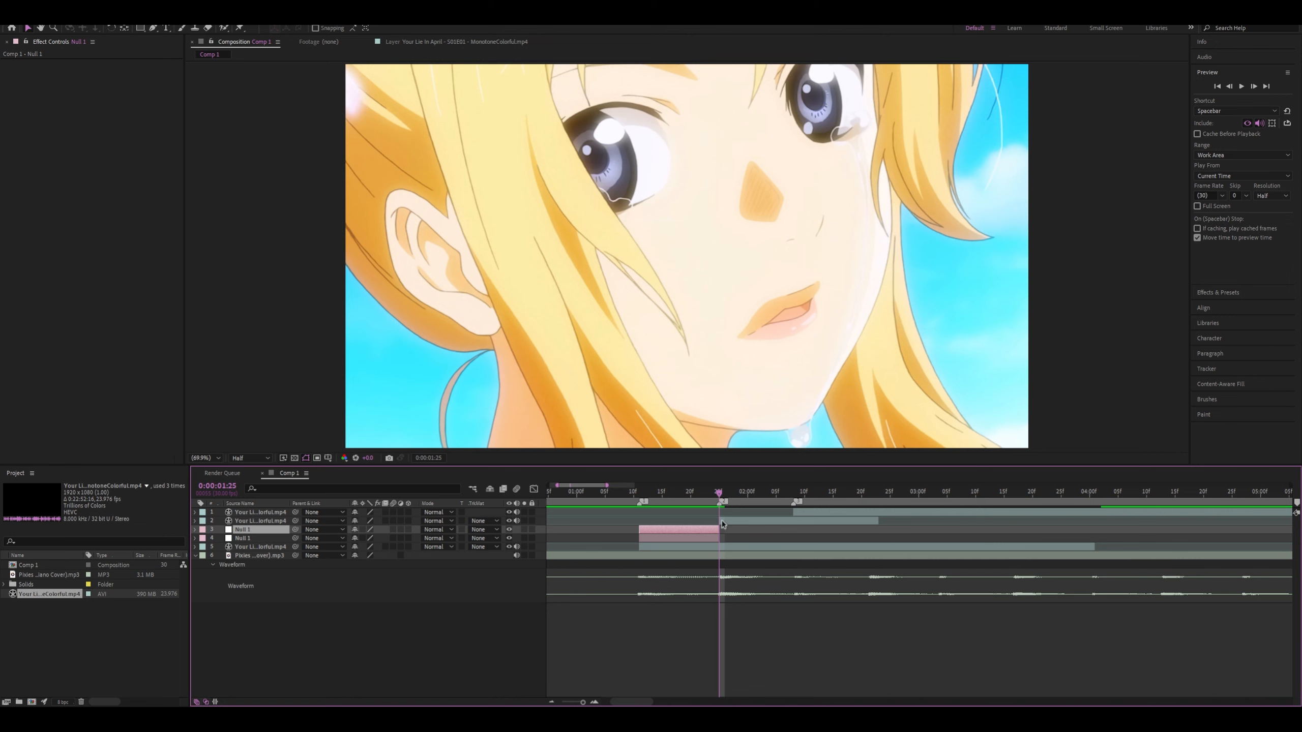
drag(718, 495, 640, 510)
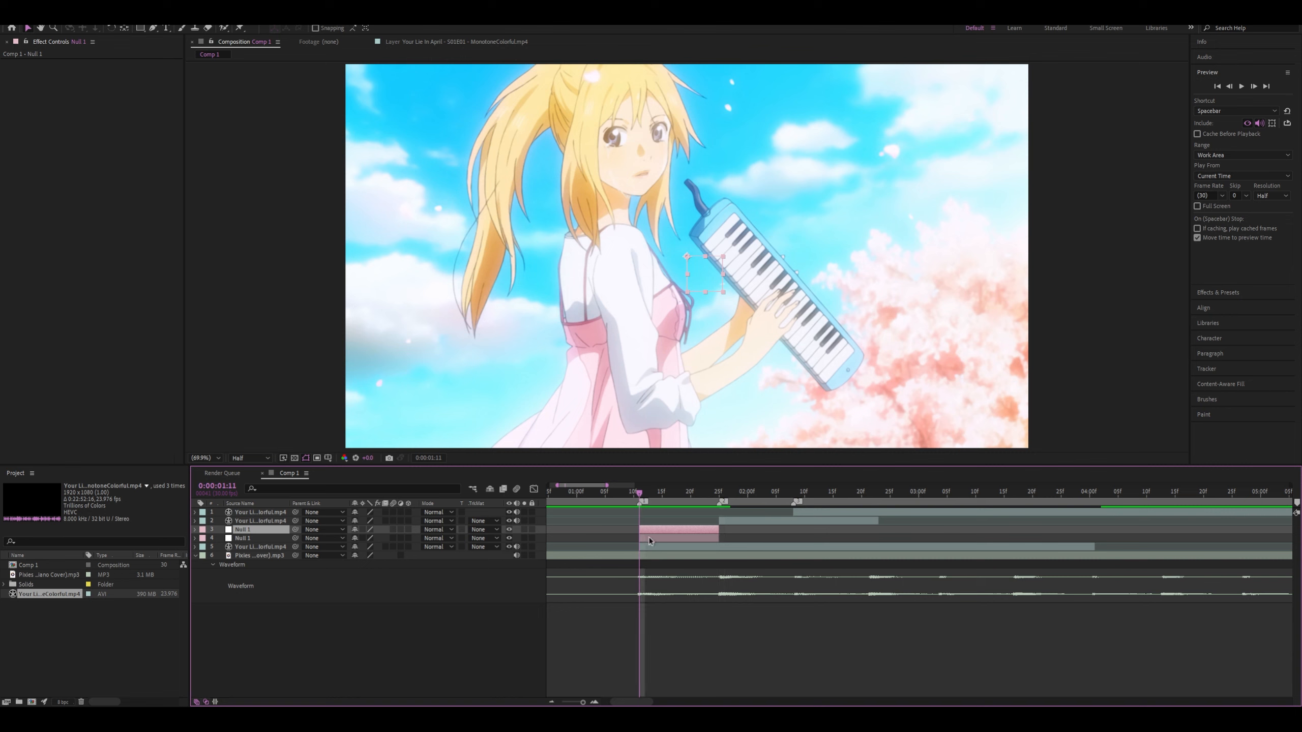
click(650, 538)
key(s)
click(221, 547)
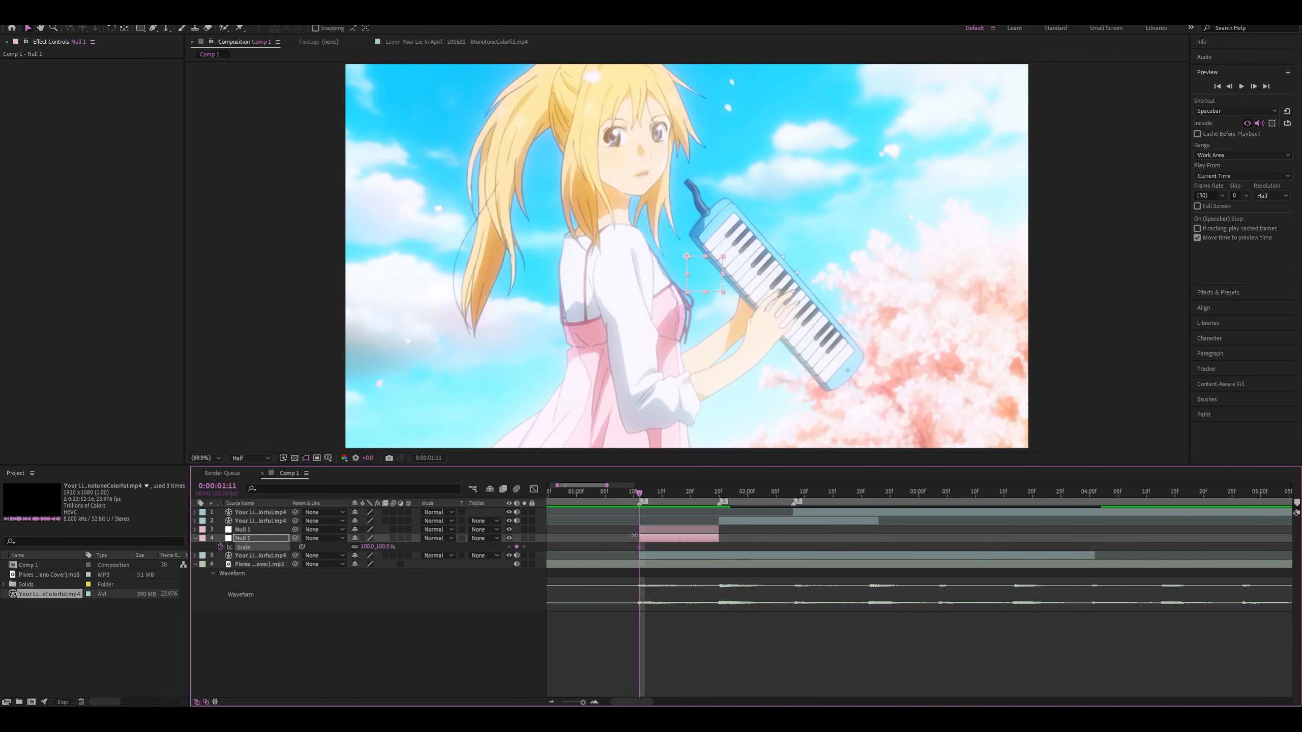
key(ctrl+z)
click(649, 555)
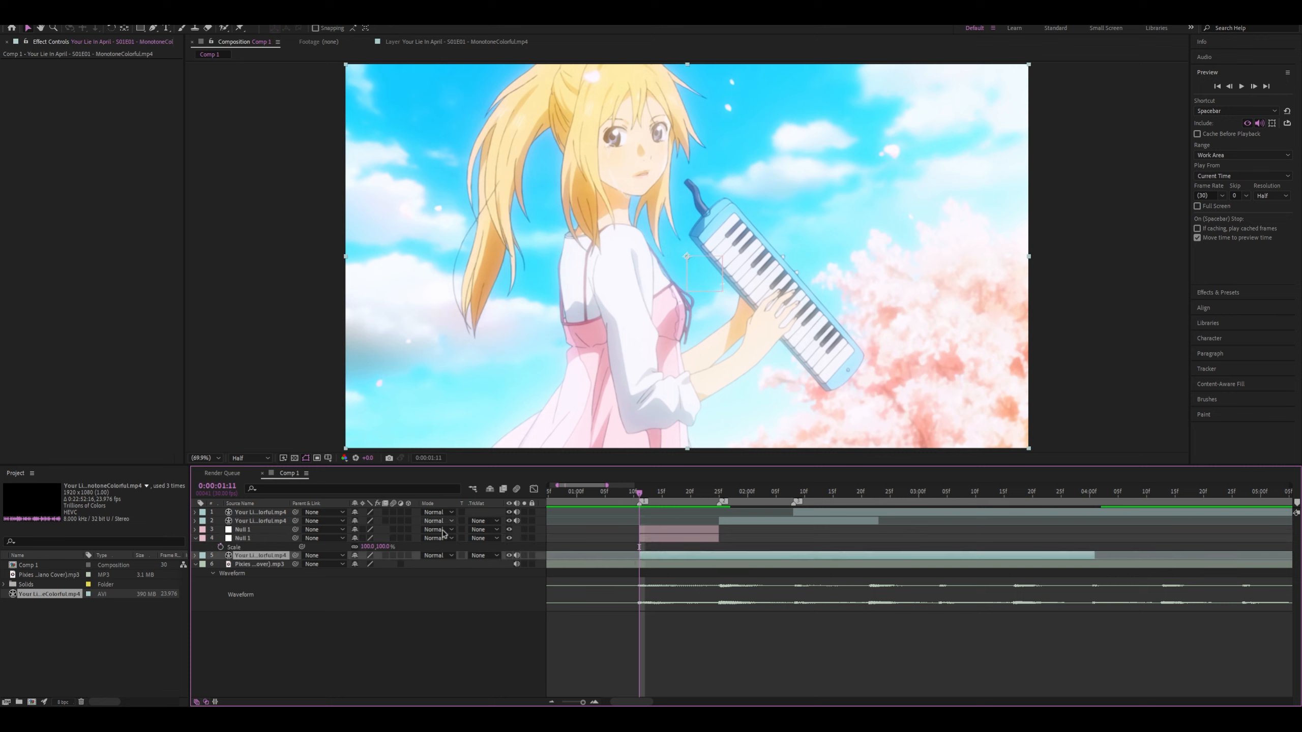
click(246, 540)
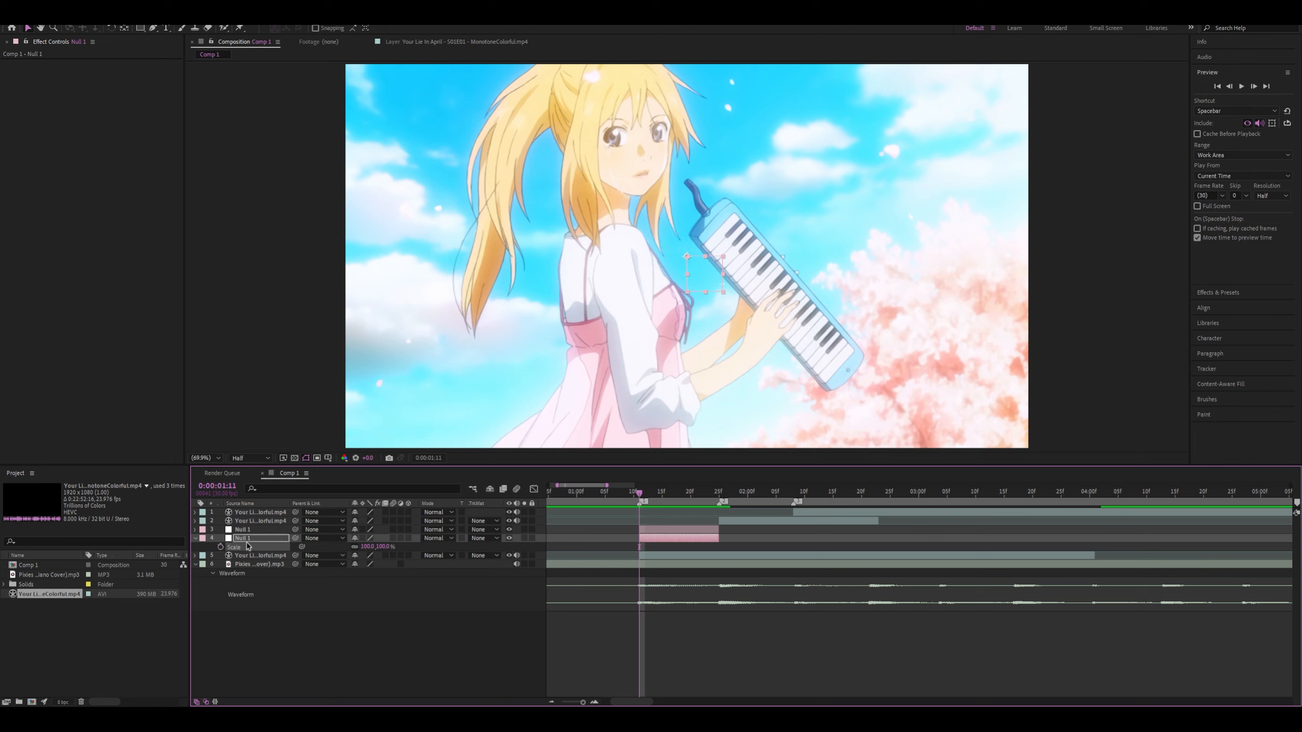
key(s)
click(262, 548)
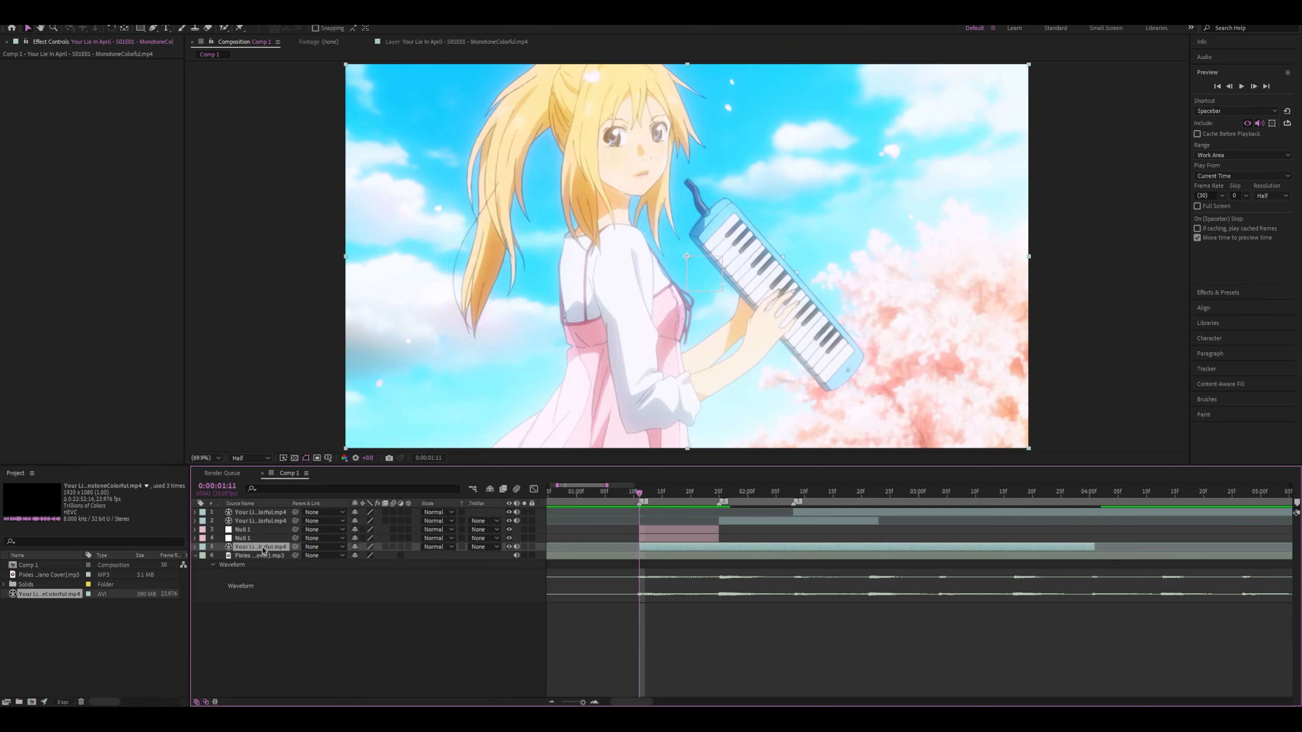
Parent the first clip to the lower null and show the Scale property of both nulls
drag(296, 547, 267, 531)
click(649, 540)
key(s)
drag(380, 548, 350, 540)
click(667, 531)
key(s)
key(ctrl+z)
key(ctrl+z)
key(ctrl+z)
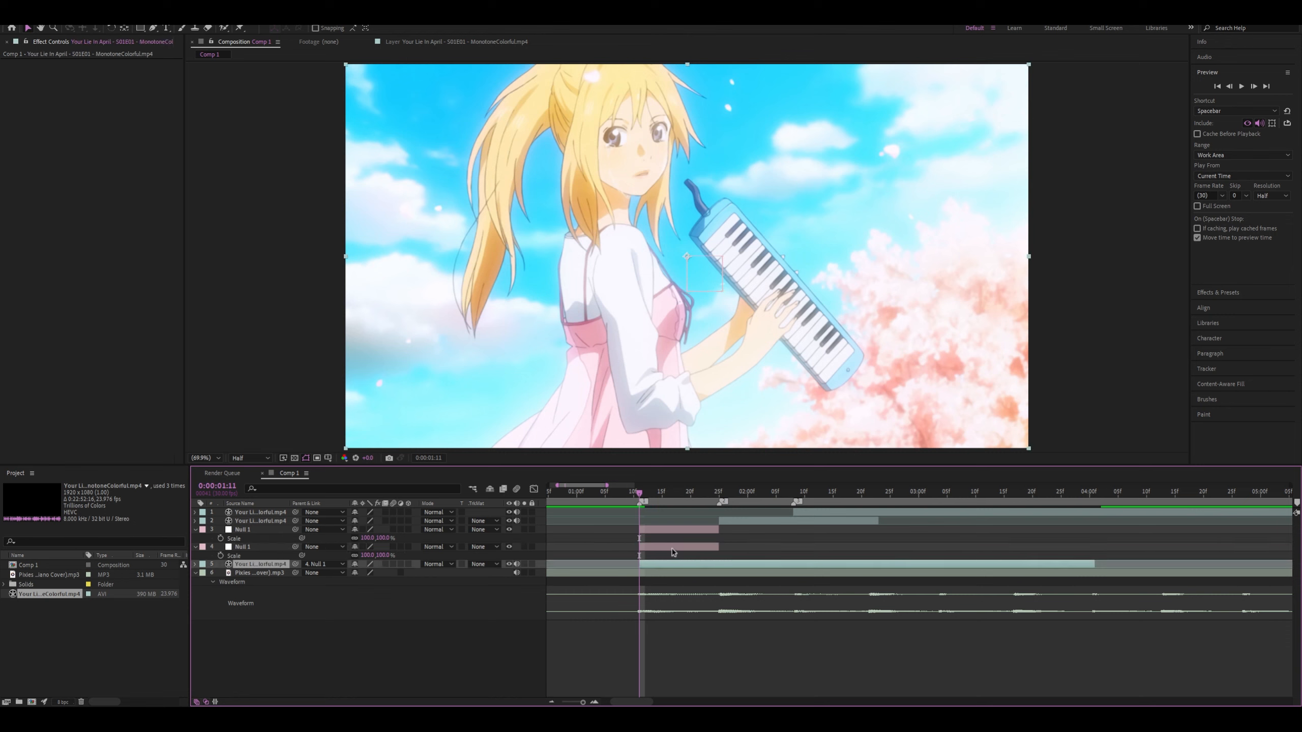
Keyframe the lower null's Scale from 500% at 0:00:01:11 to 100% at 0:00:01:25
click(672, 548)
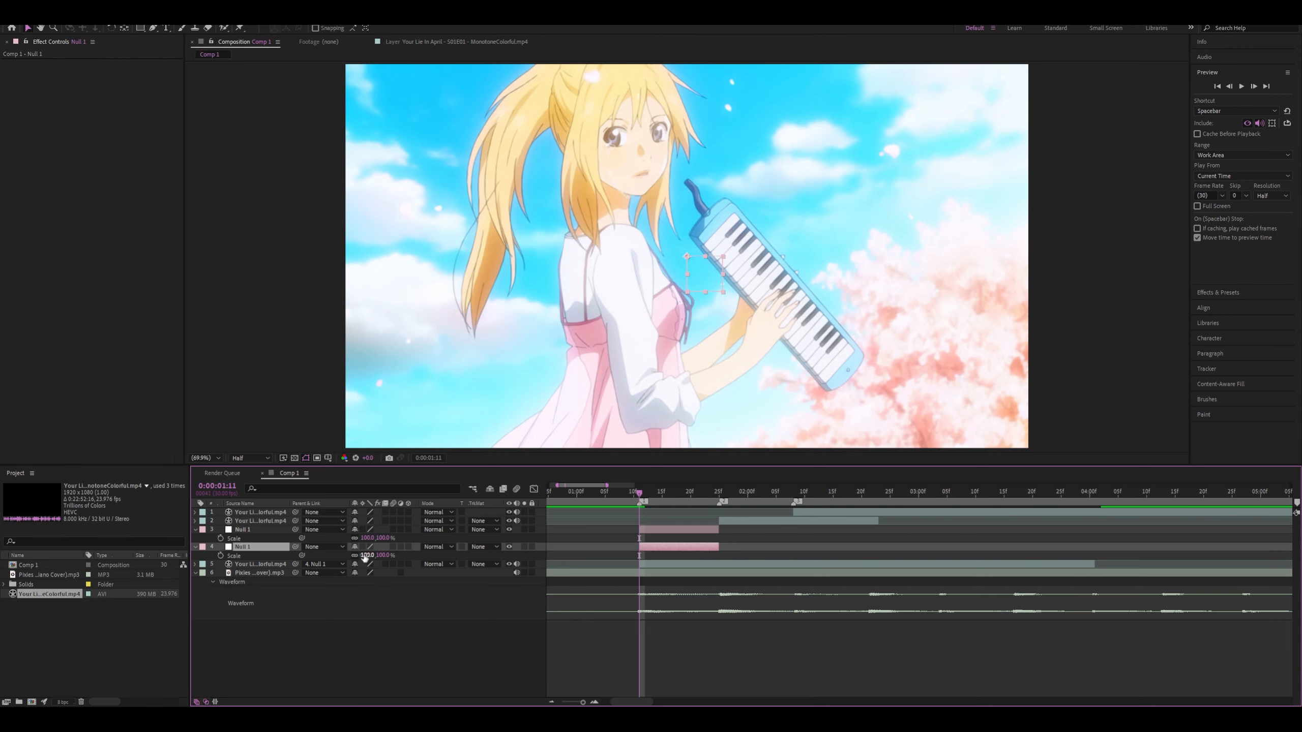
click(220, 556)
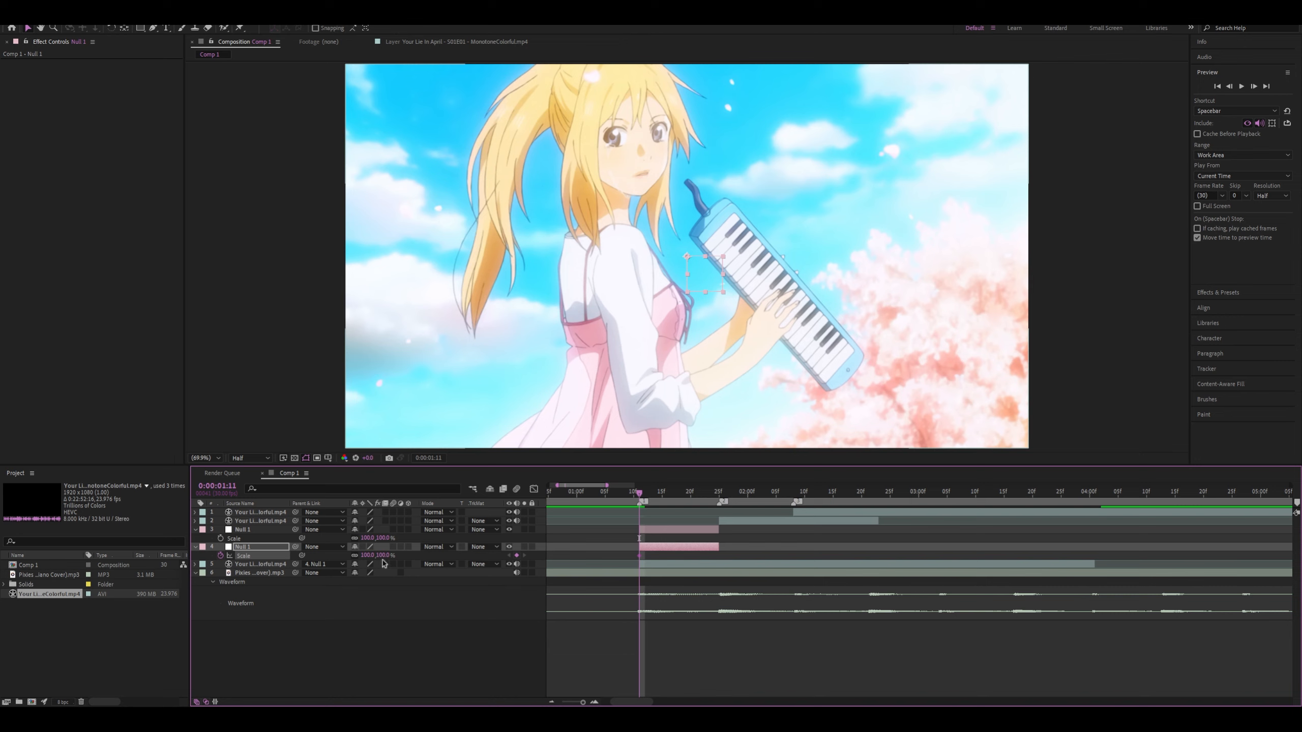
click(368, 556)
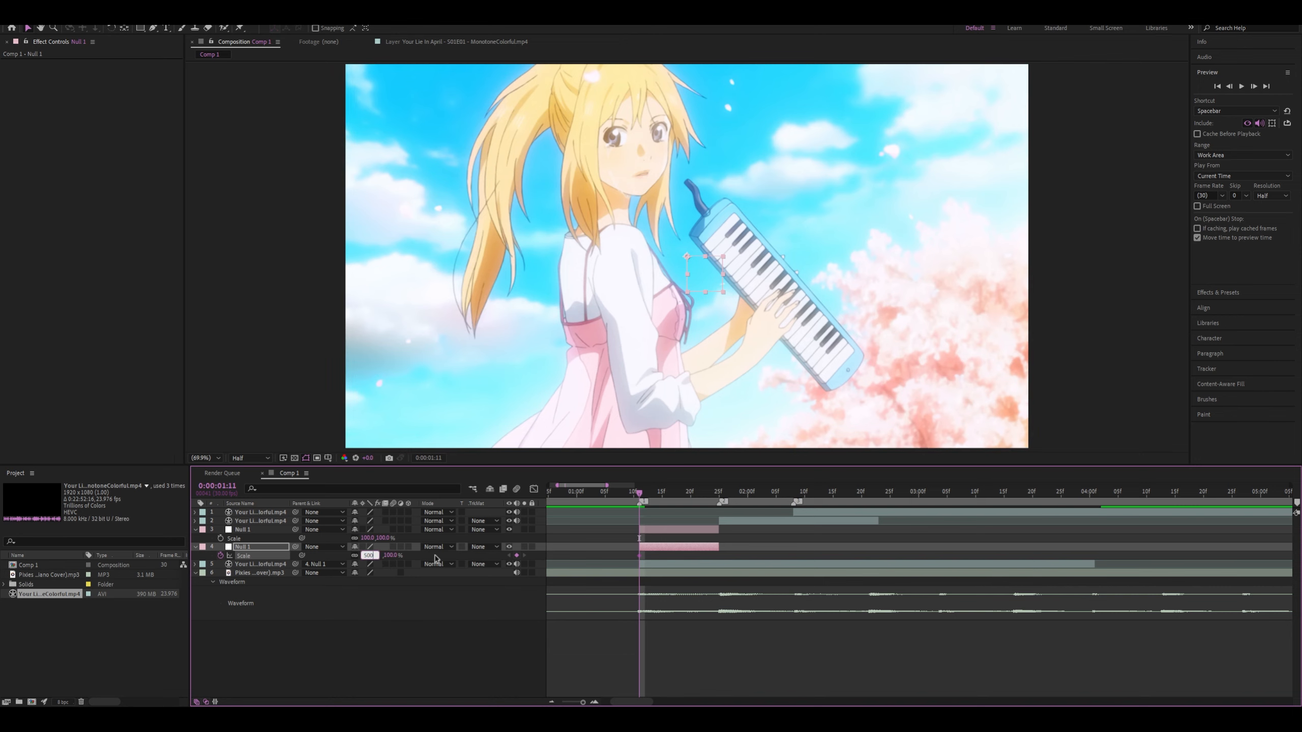
key(Return)
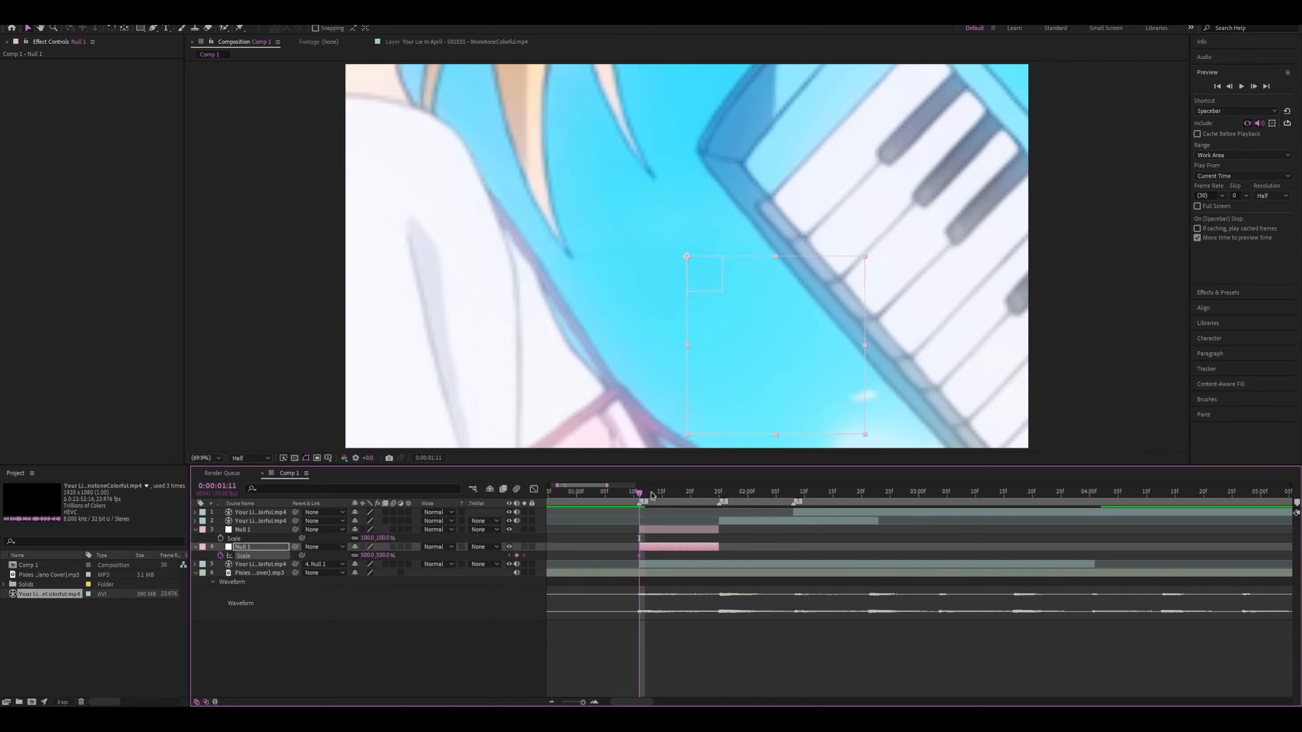
drag(651, 495, 713, 511)
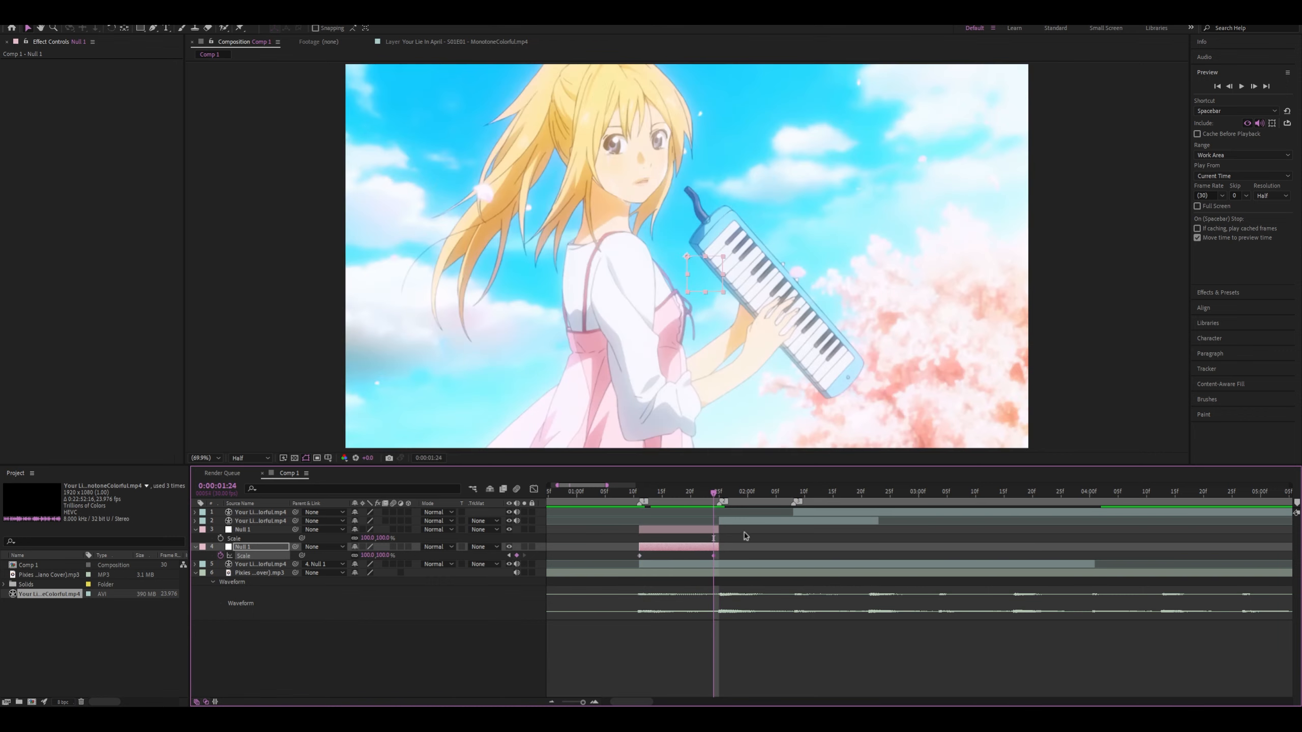
drag(714, 495, 720, 523)
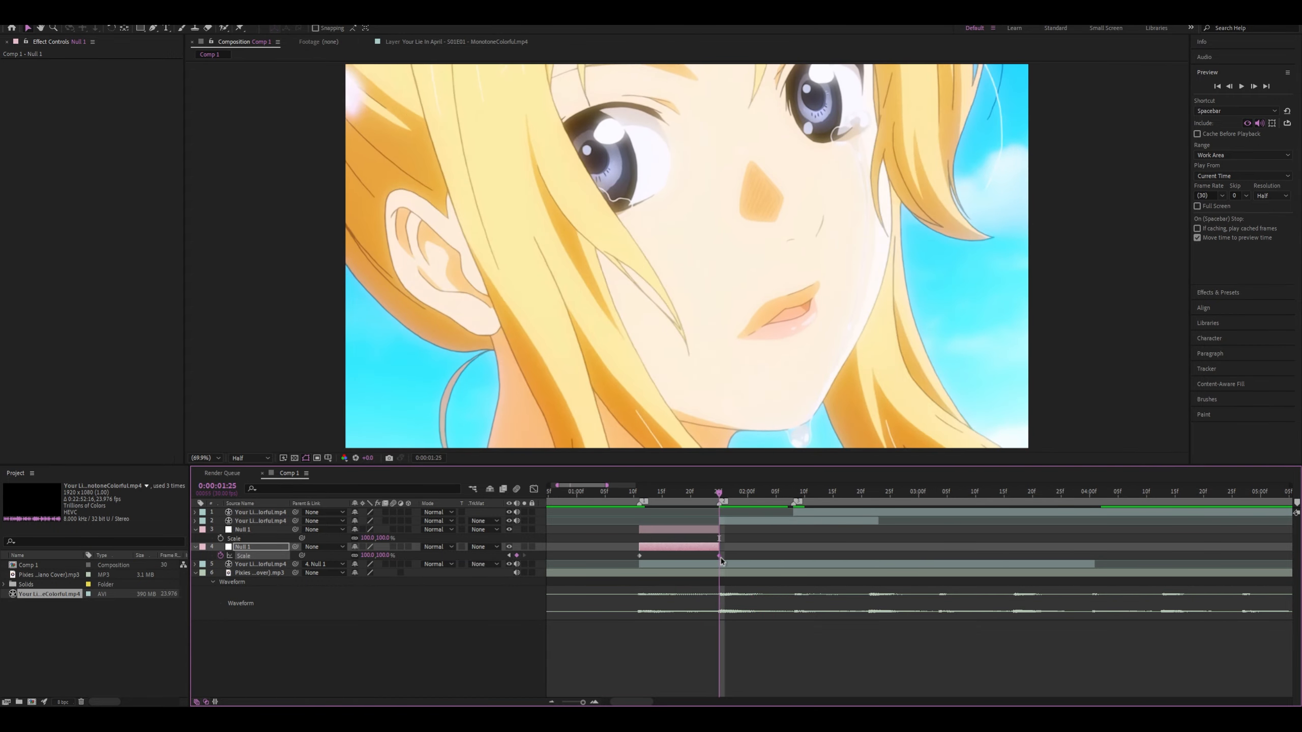
Keyframe the upper null's Scale from 100% at 0:00:01:11 to 500% at 0:00:01:25
drag(714, 496, 638, 496)
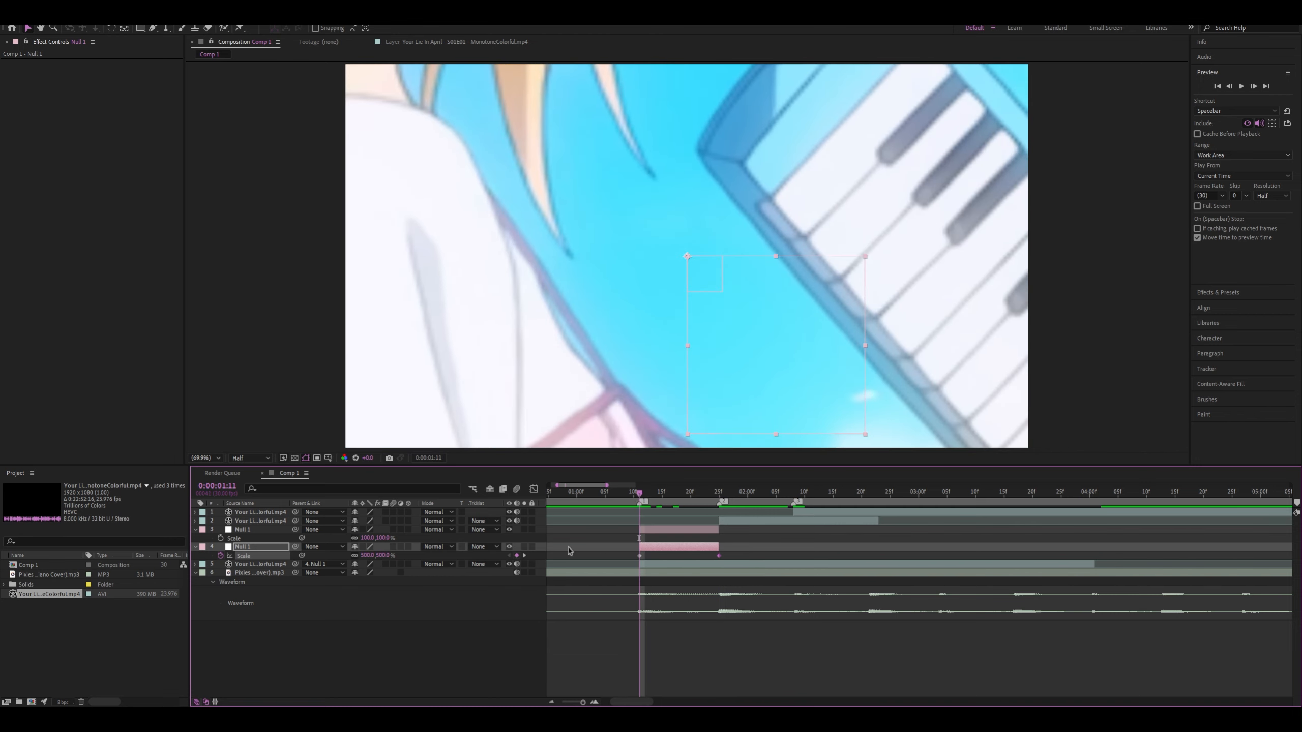
click(220, 538)
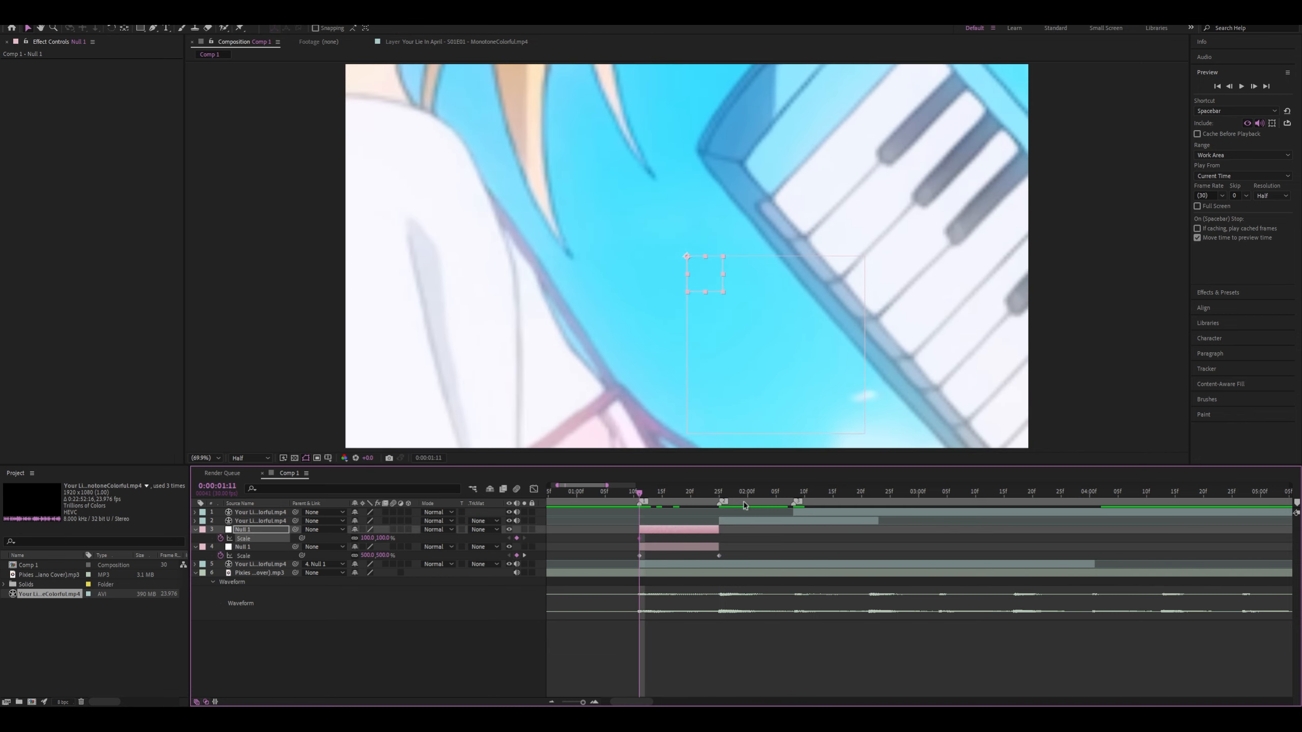
drag(650, 492, 719, 532)
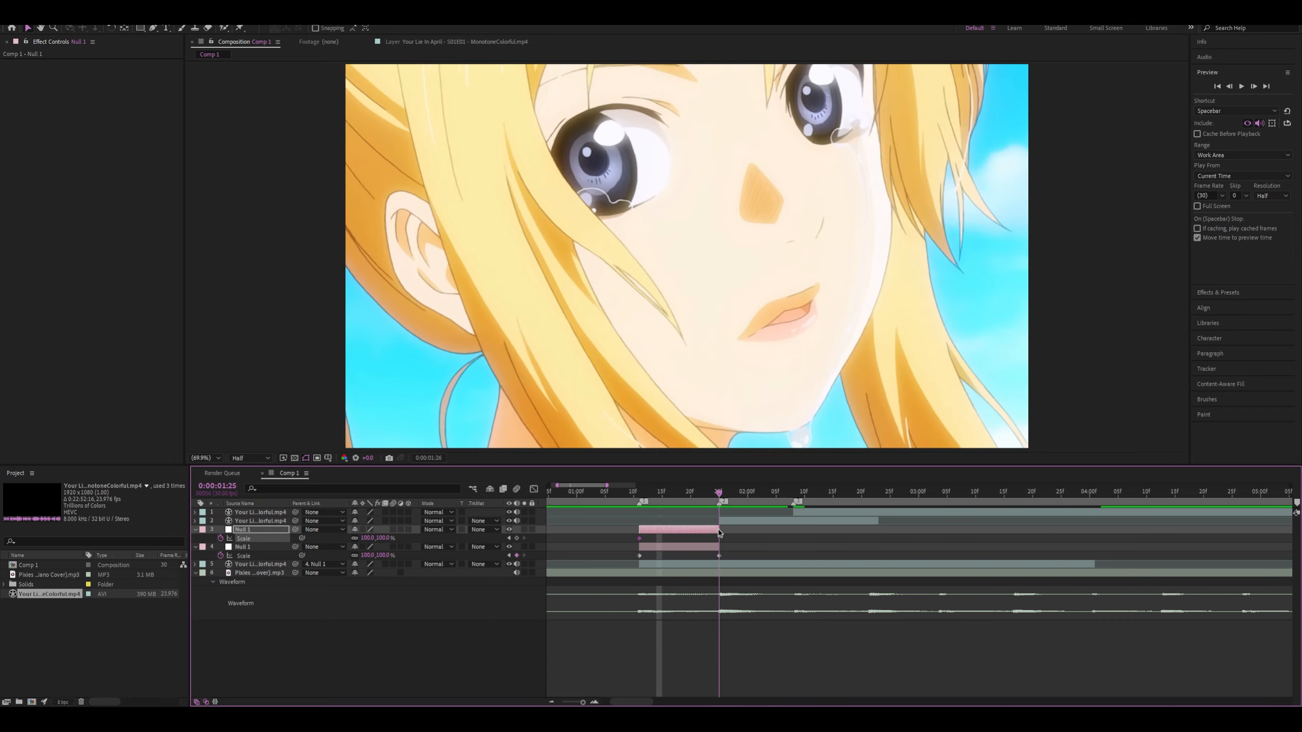
drag(384, 538, 409, 539)
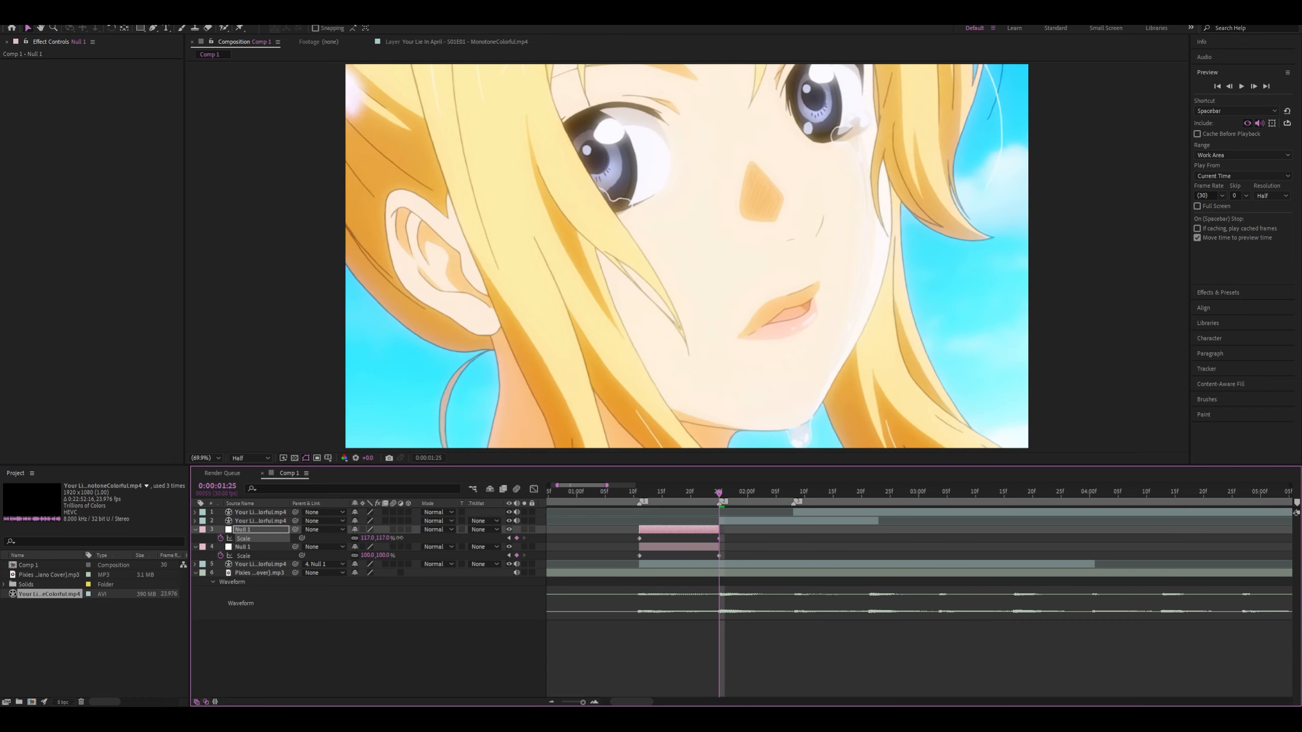
click(383, 539)
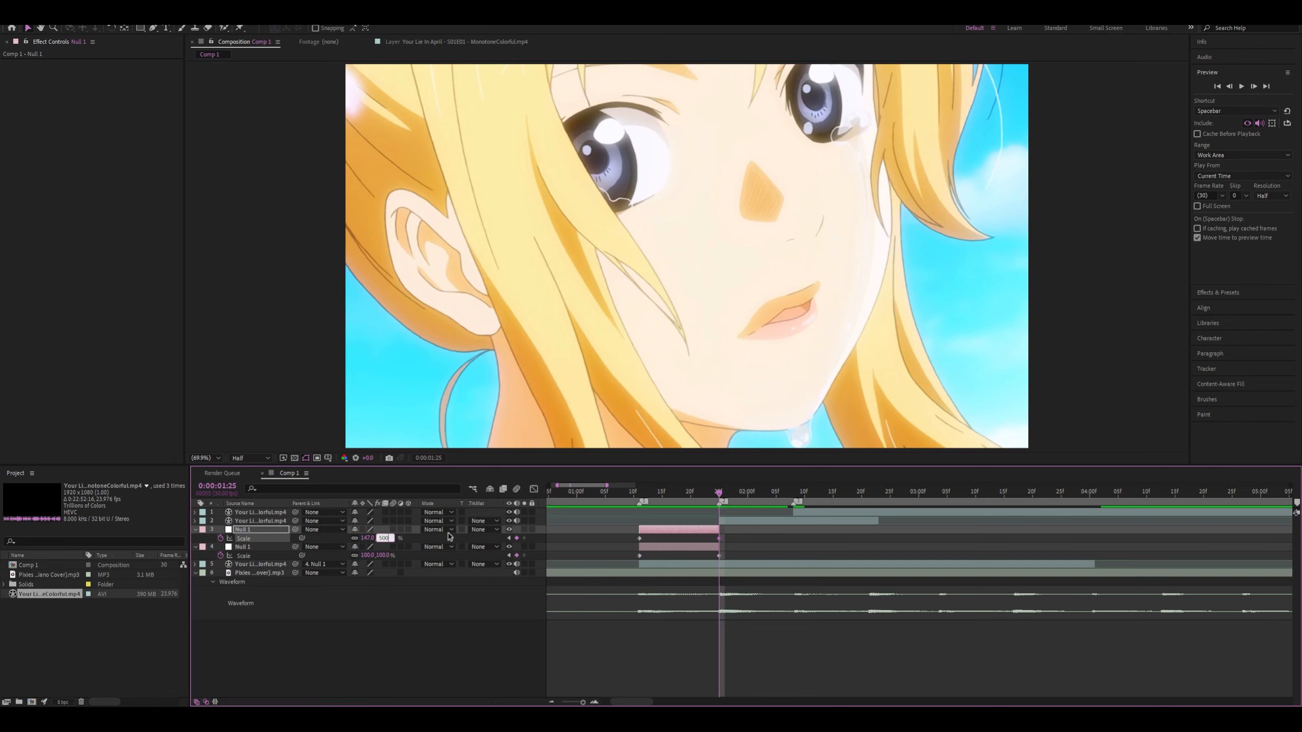
key(Return)
Preview the first clip's scale animation from 0:00:01:06 and inspect its frame at 0:00:01:18
key(space)
drag(683, 493, 610, 493)
key(space)
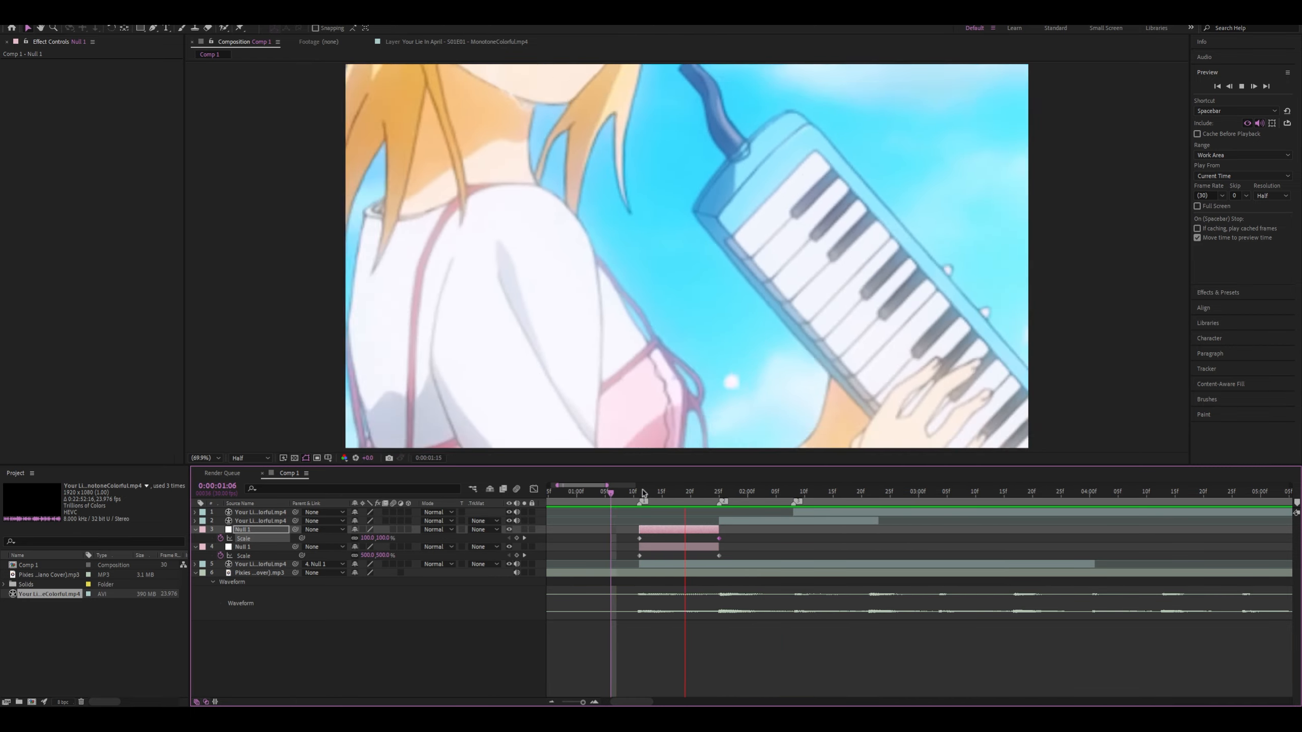
click(714, 505)
mouse_move(715, 493)
mouse_down()
mouse_move(641, 493)
mouse_move(696, 493)
mouse_up()
click(680, 493)
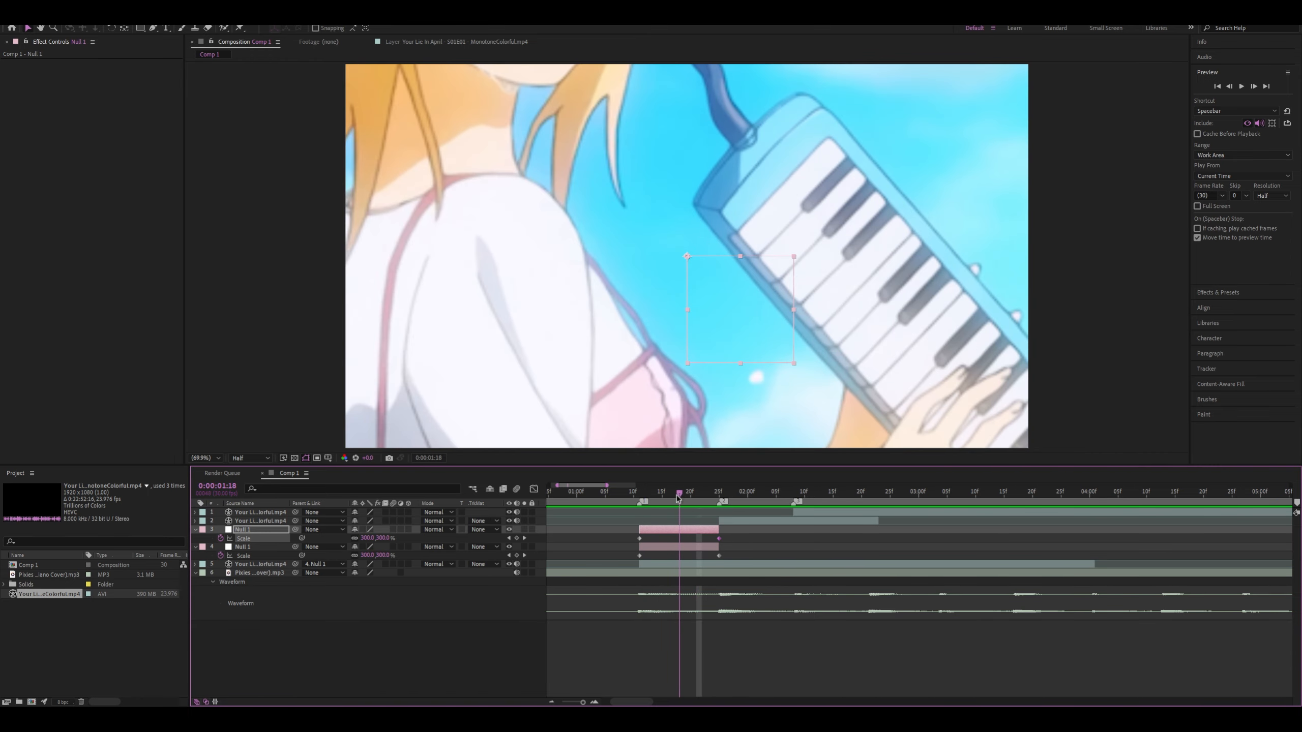
drag(640, 538, 696, 540)
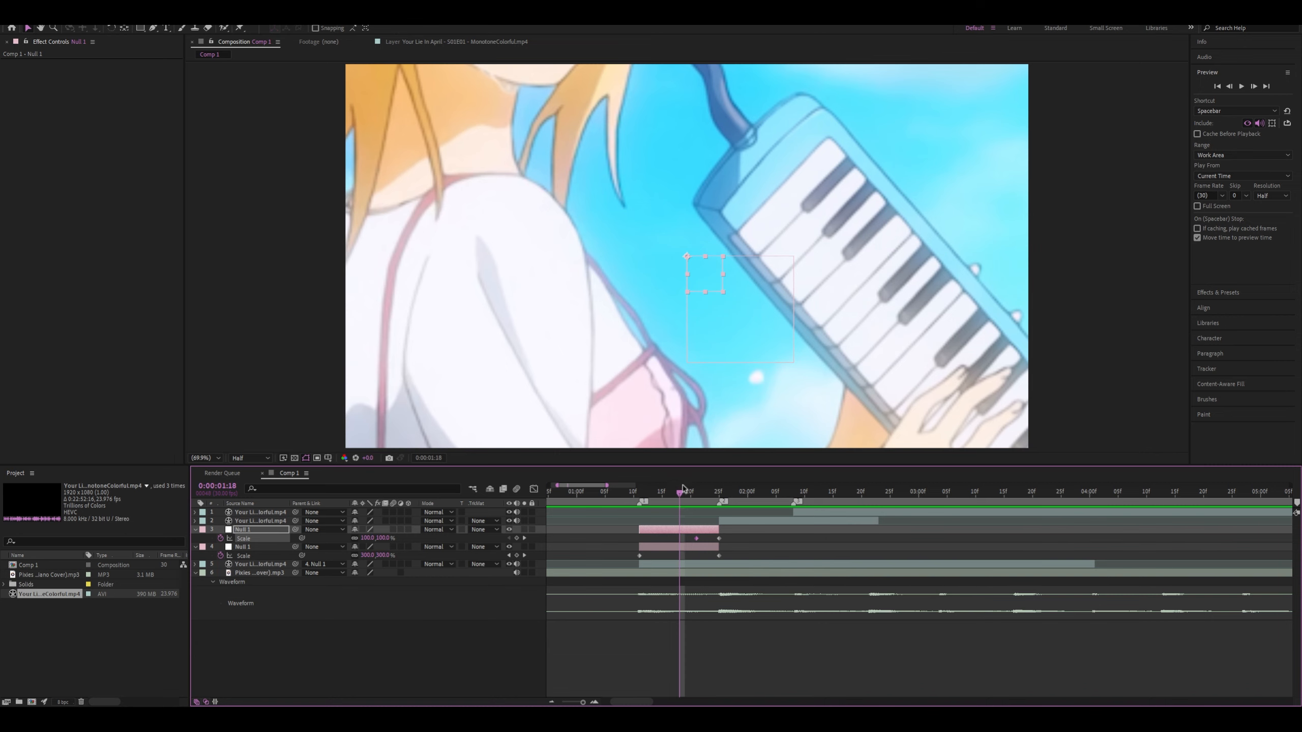
drag(680, 493, 641, 514)
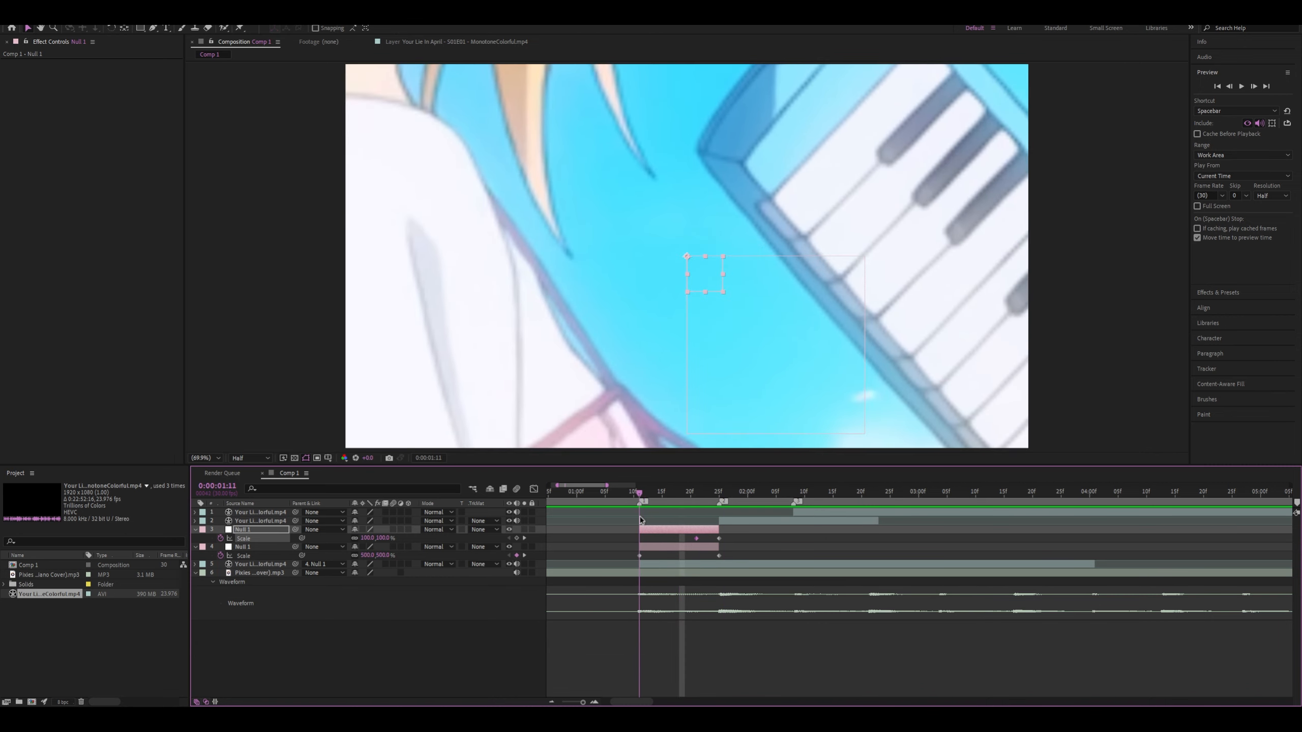
drag(696, 538, 639, 538)
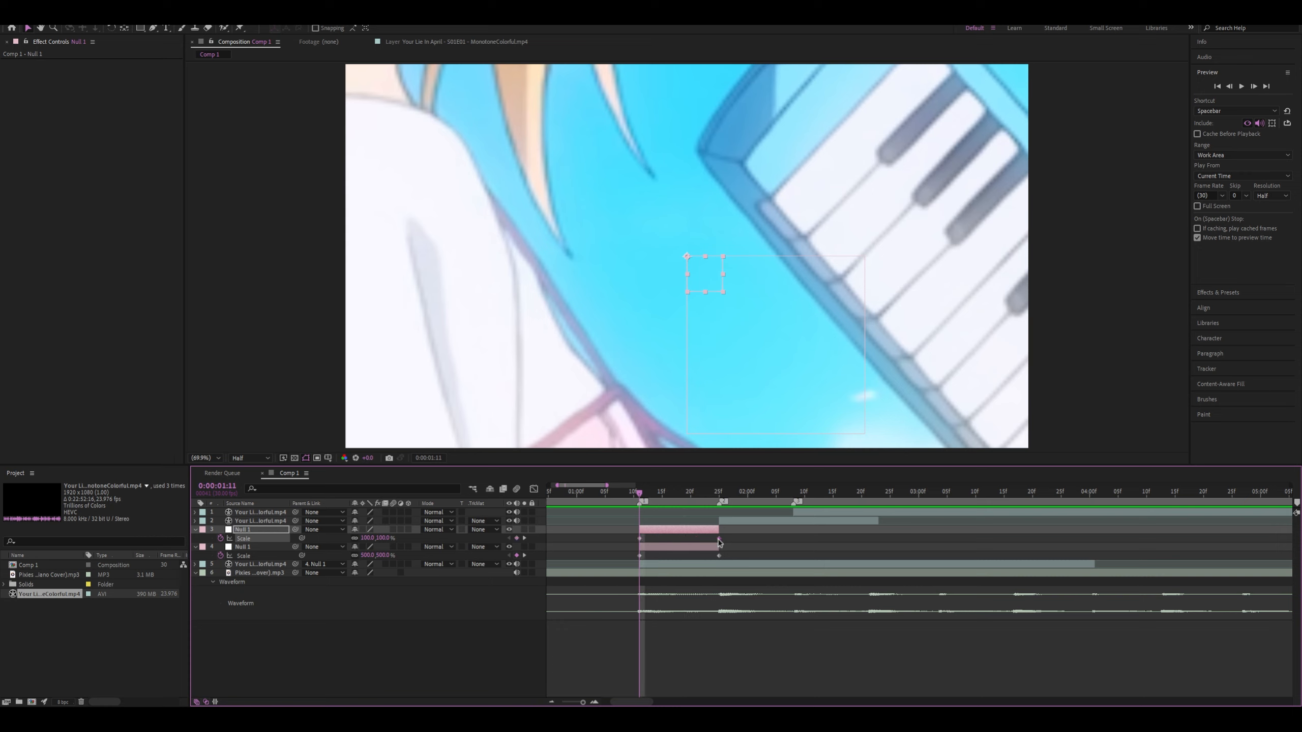
Try shifting the upper null's first Scale keyframe to about 0:00:01:16 and the lower null's last one to about 0:00:01:23
mouse_move(643, 496)
mouse_down()
mouse_move(658, 520)
mouse_move(638, 518)
mouse_up()
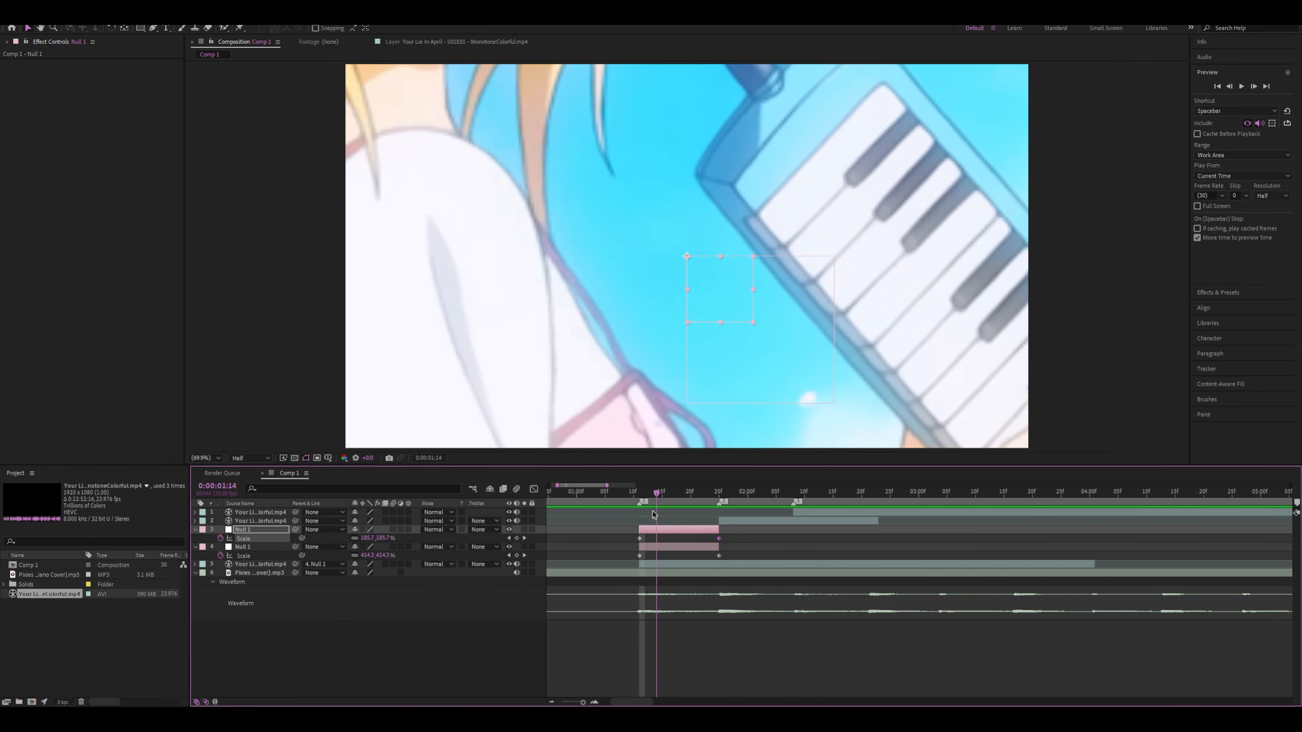
click(640, 556)
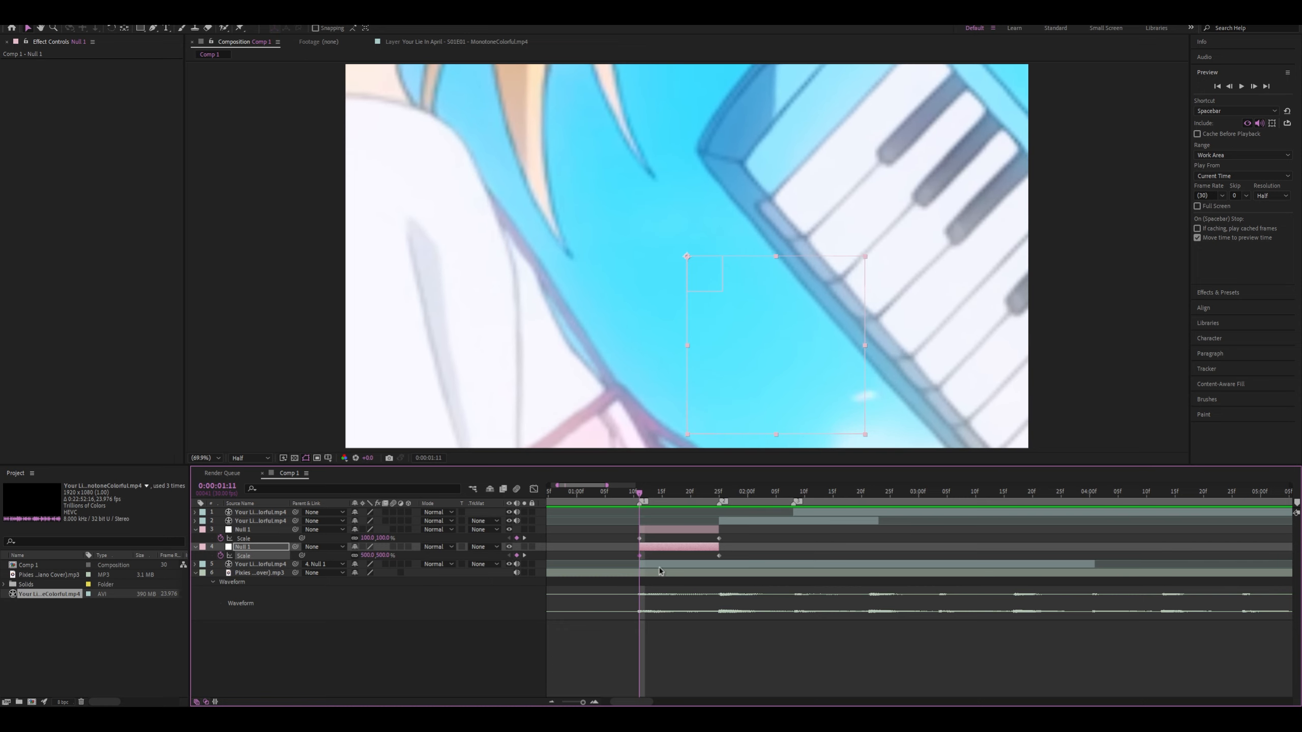
drag(620, 536, 754, 564)
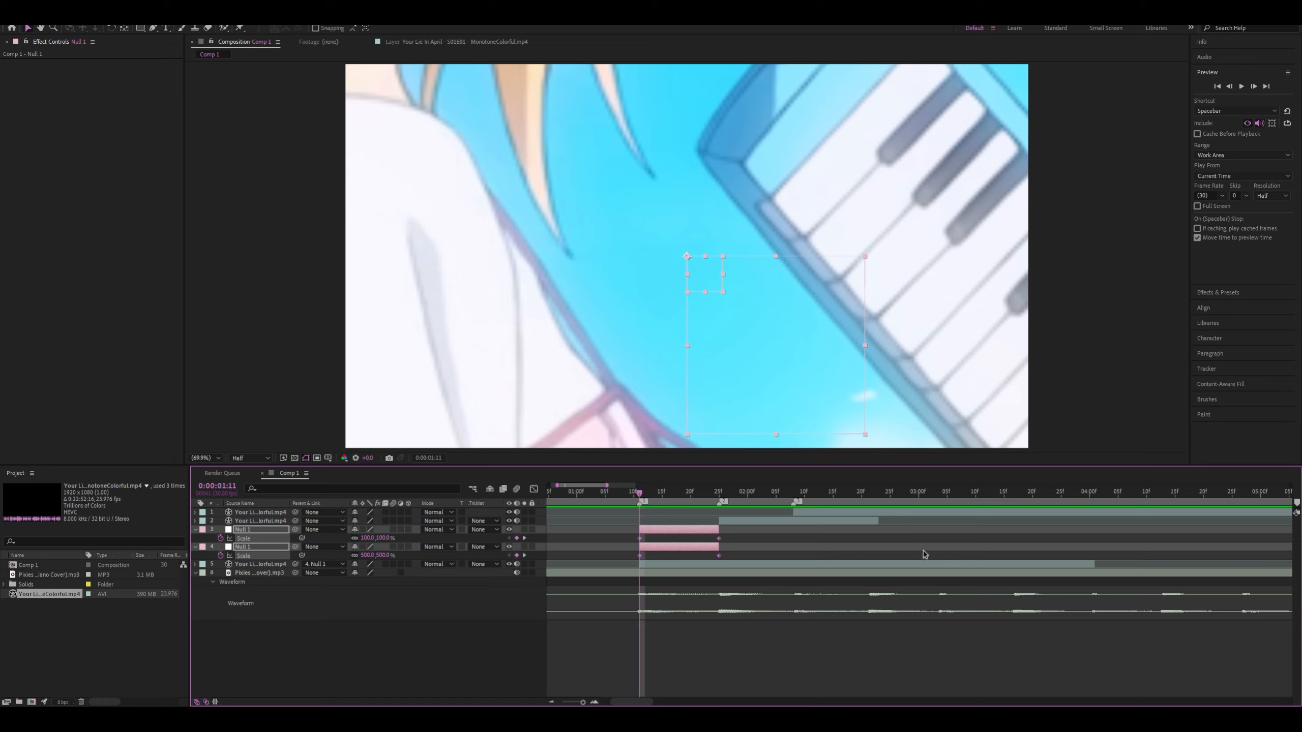
click(644, 537)
drag(639, 538, 678, 542)
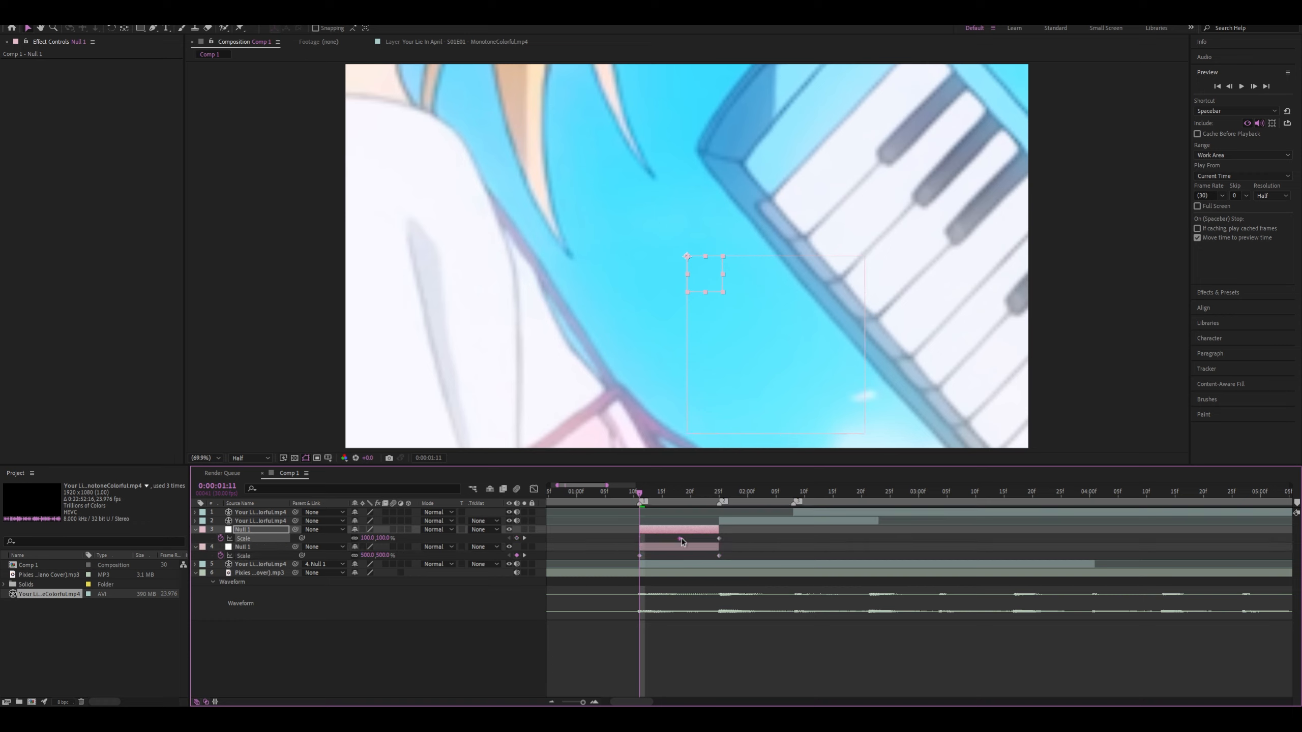
click(643, 557)
drag(678, 539, 662, 539)
click(641, 557)
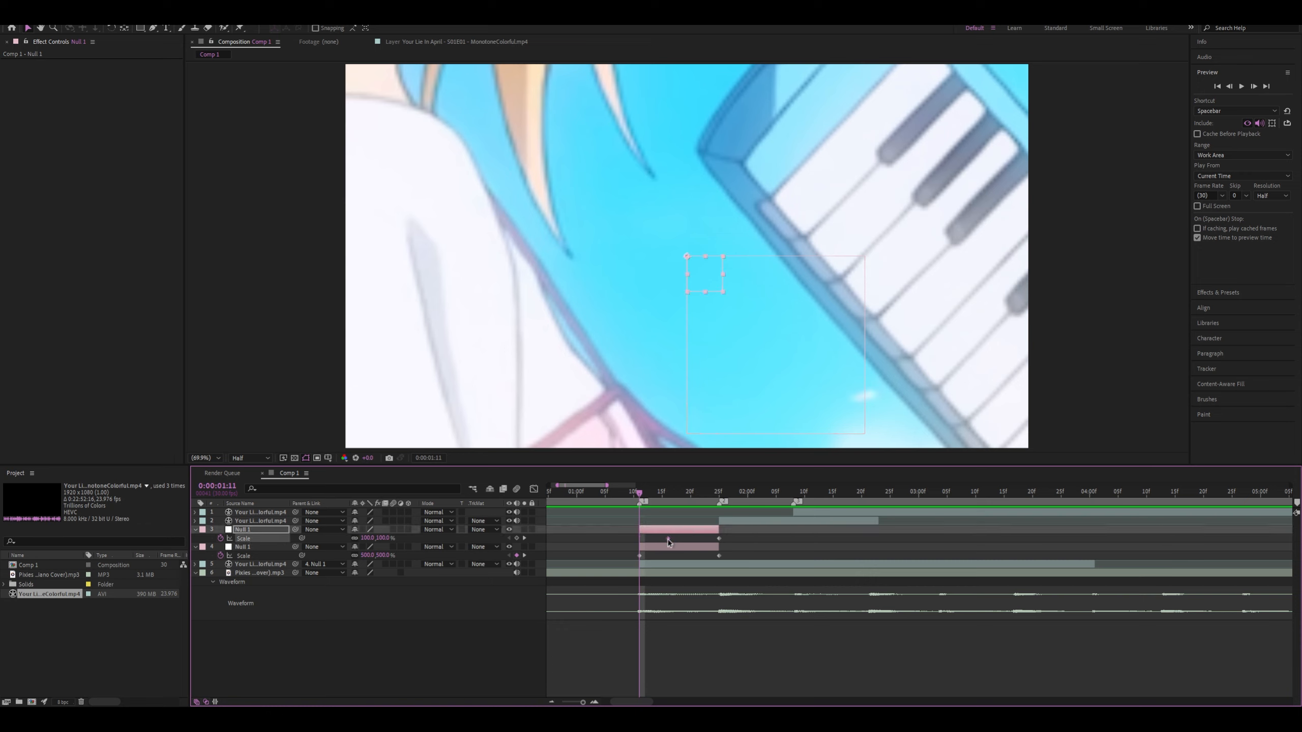
click(641, 557)
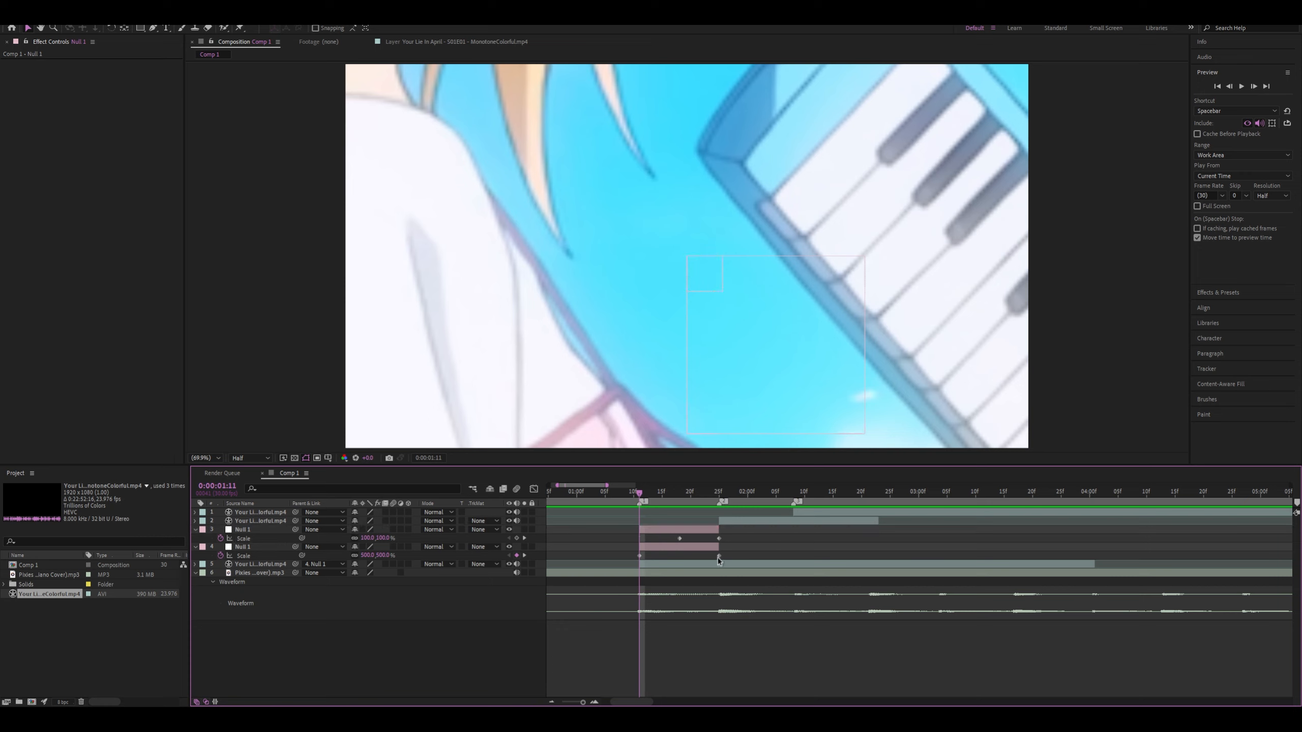
drag(719, 557, 663, 541)
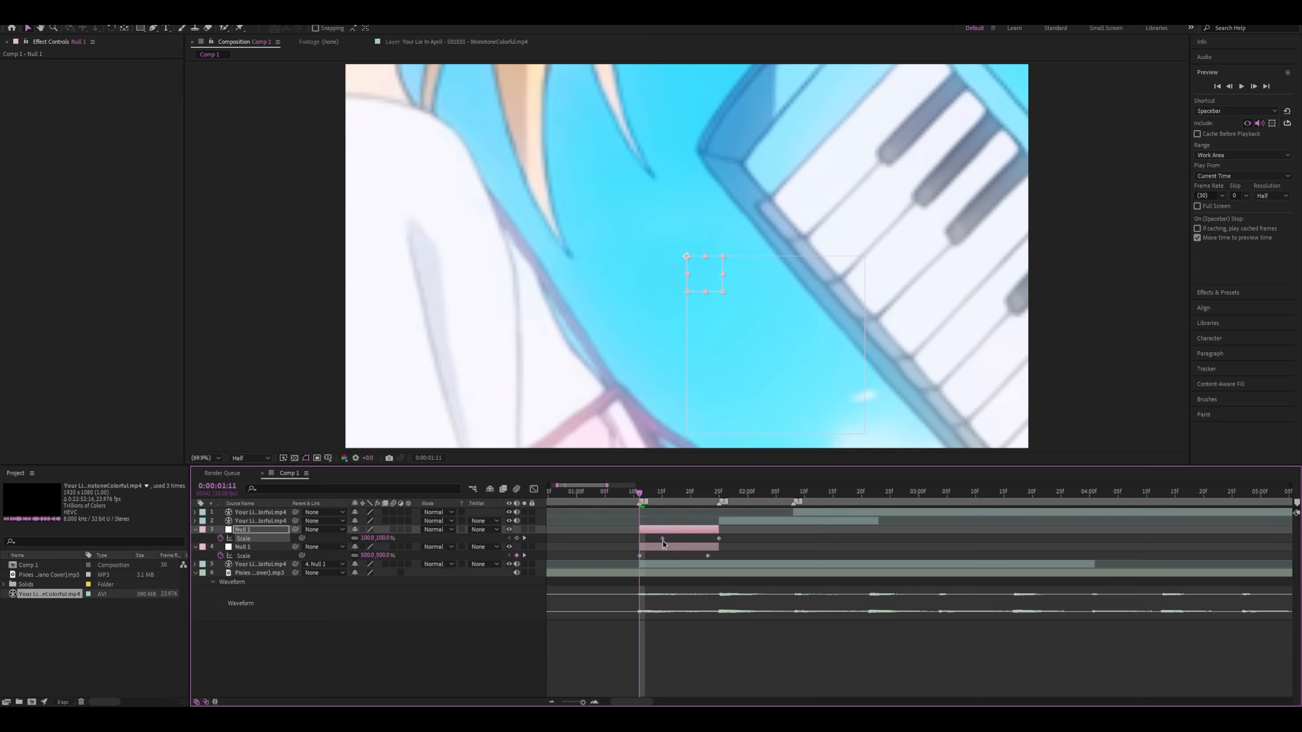
drag(641, 495, 753, 526)
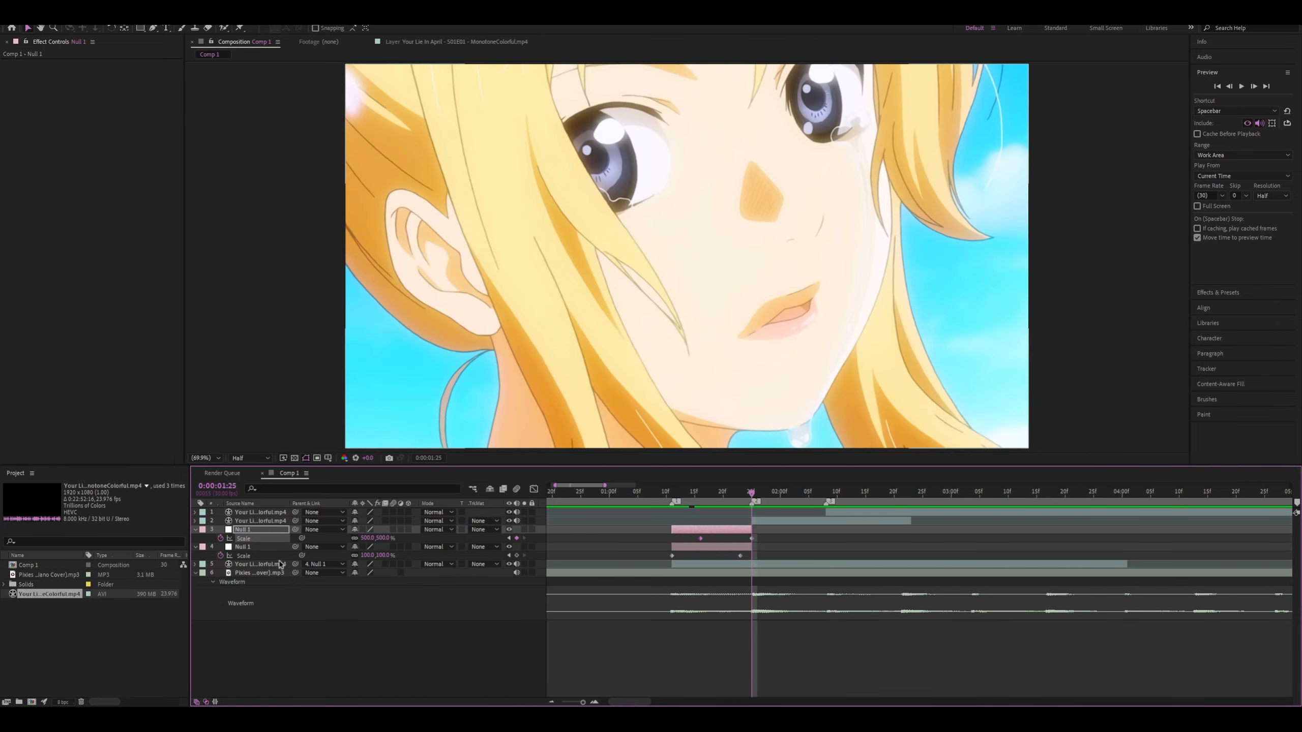
Parent the lower null to the upper null at 0:00:01:16
click(264, 546)
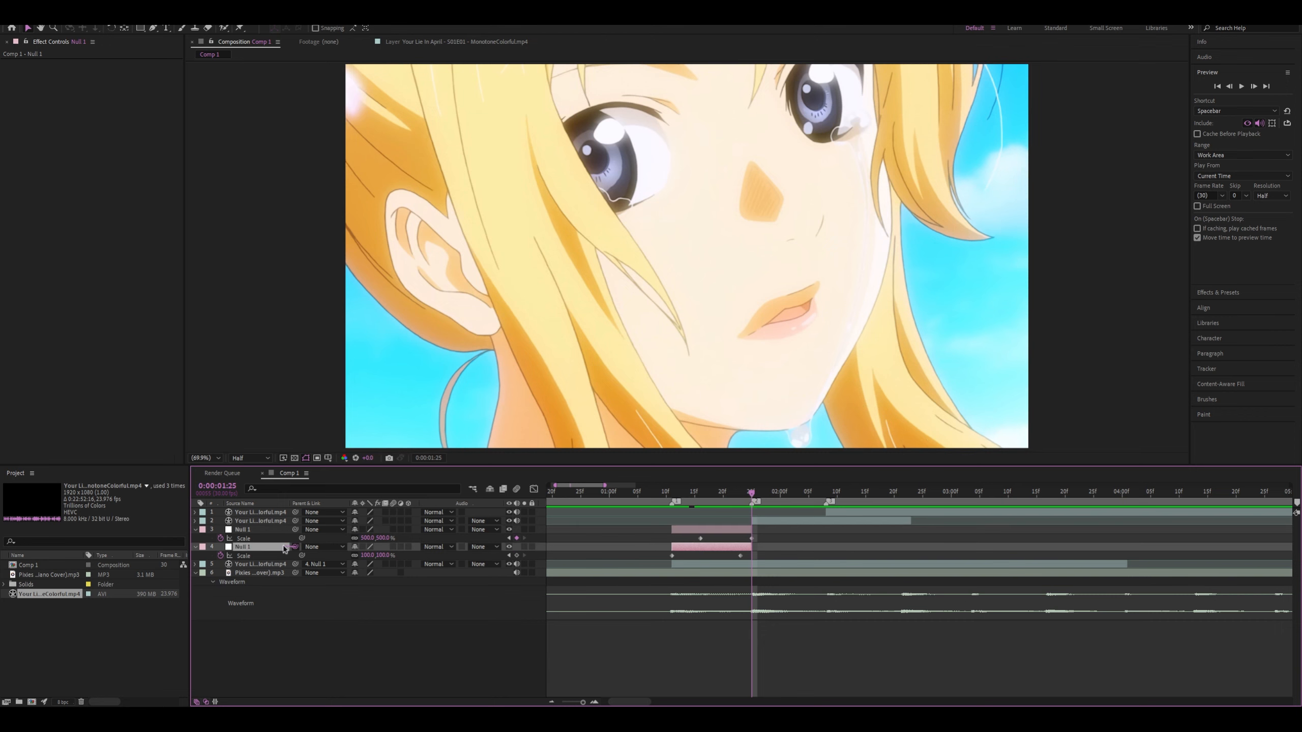
click(701, 491)
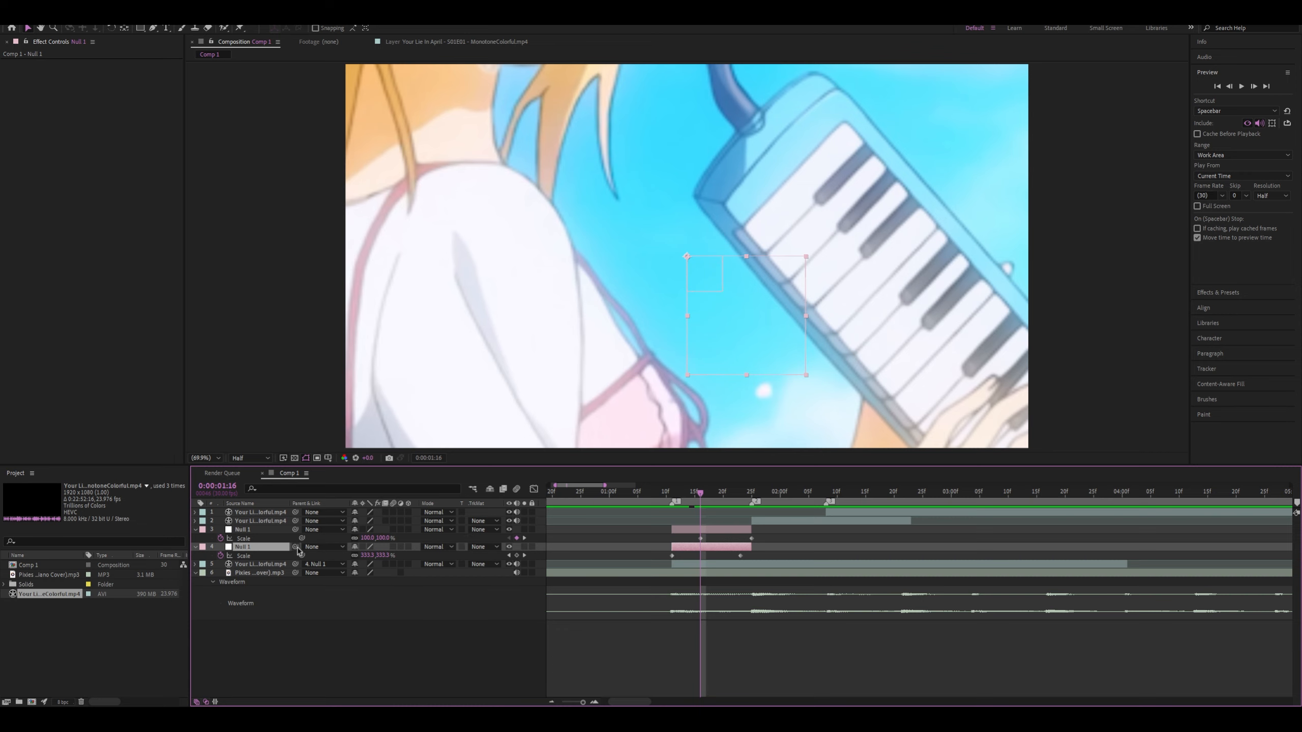
drag(296, 547, 247, 529)
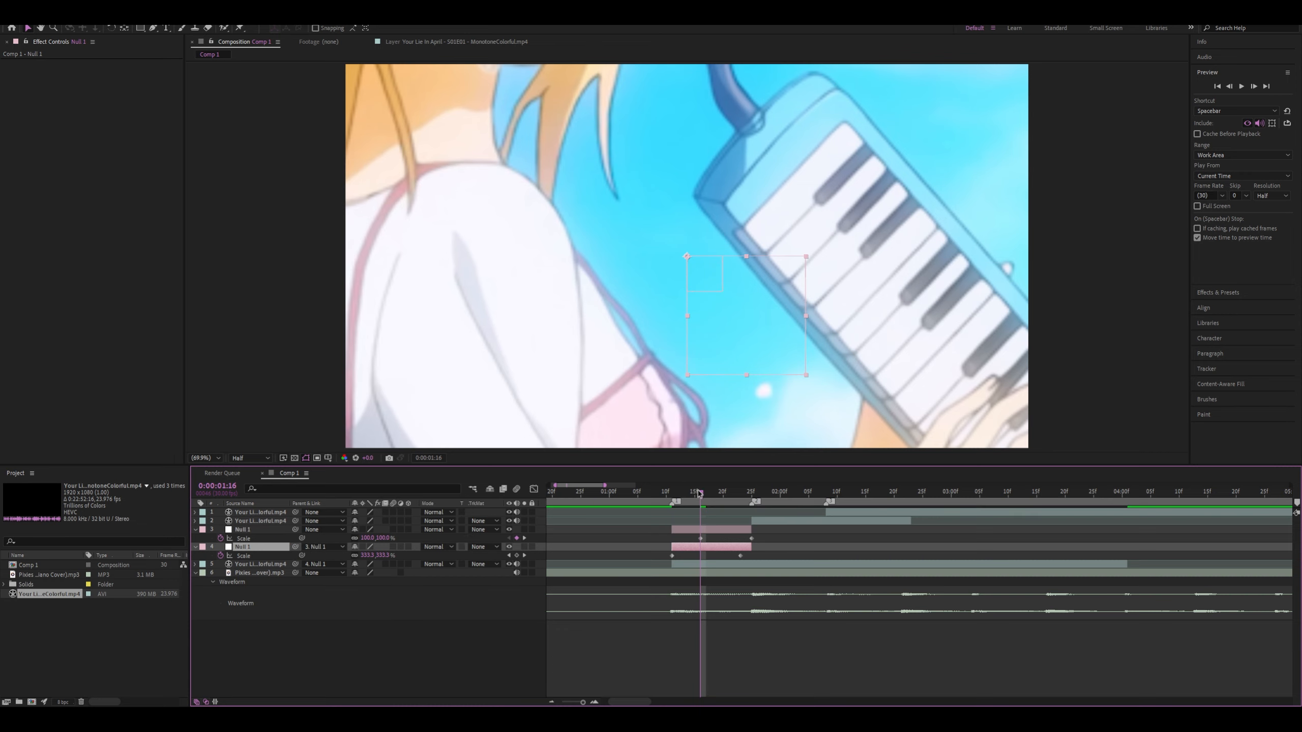
Preview the combined scale animation of the parented nulls and check the first clip's own Scale property
drag(700, 493, 684, 536)
key(space)
click(698, 565)
key(s)
key(s)
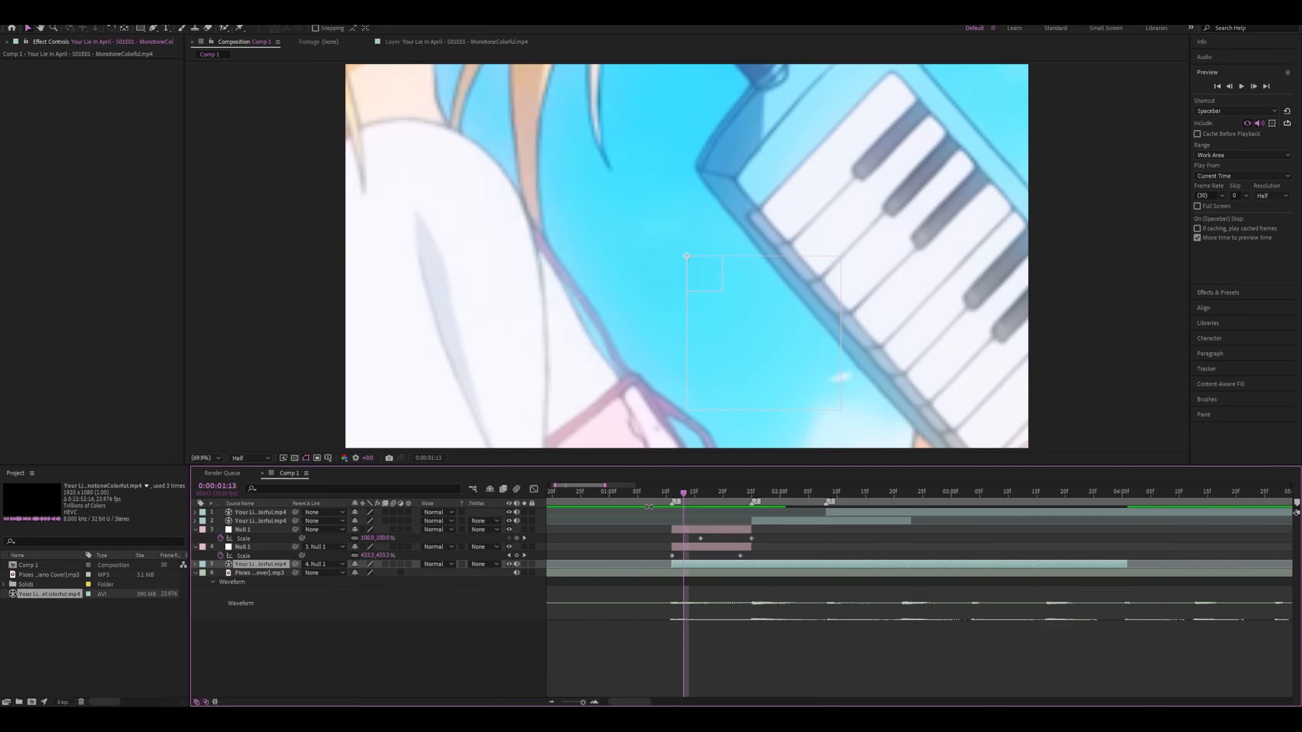
Return both nulls' Scale keyframes to 0:00:01:11 and 0:00:01:25 and apply Easy Ease to them
drag(692, 493, 751, 556)
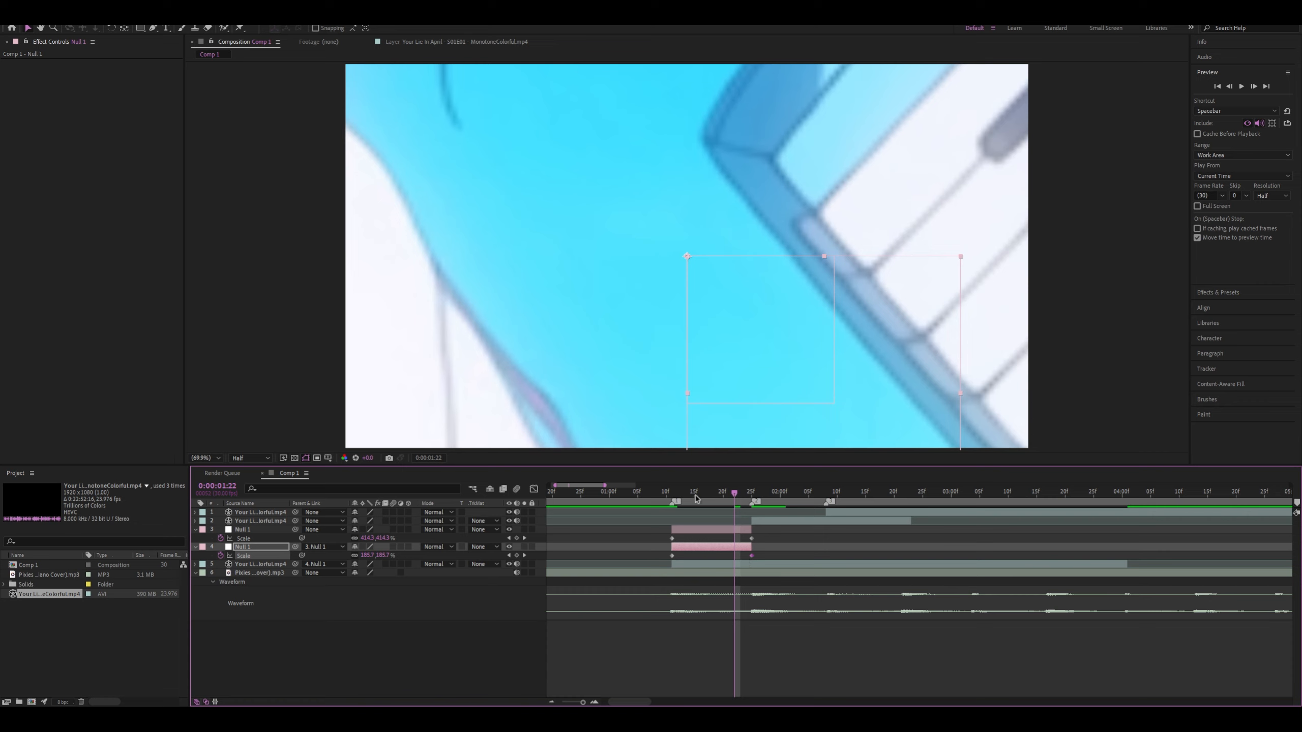
drag(660, 535, 636, 564)
key(F9)
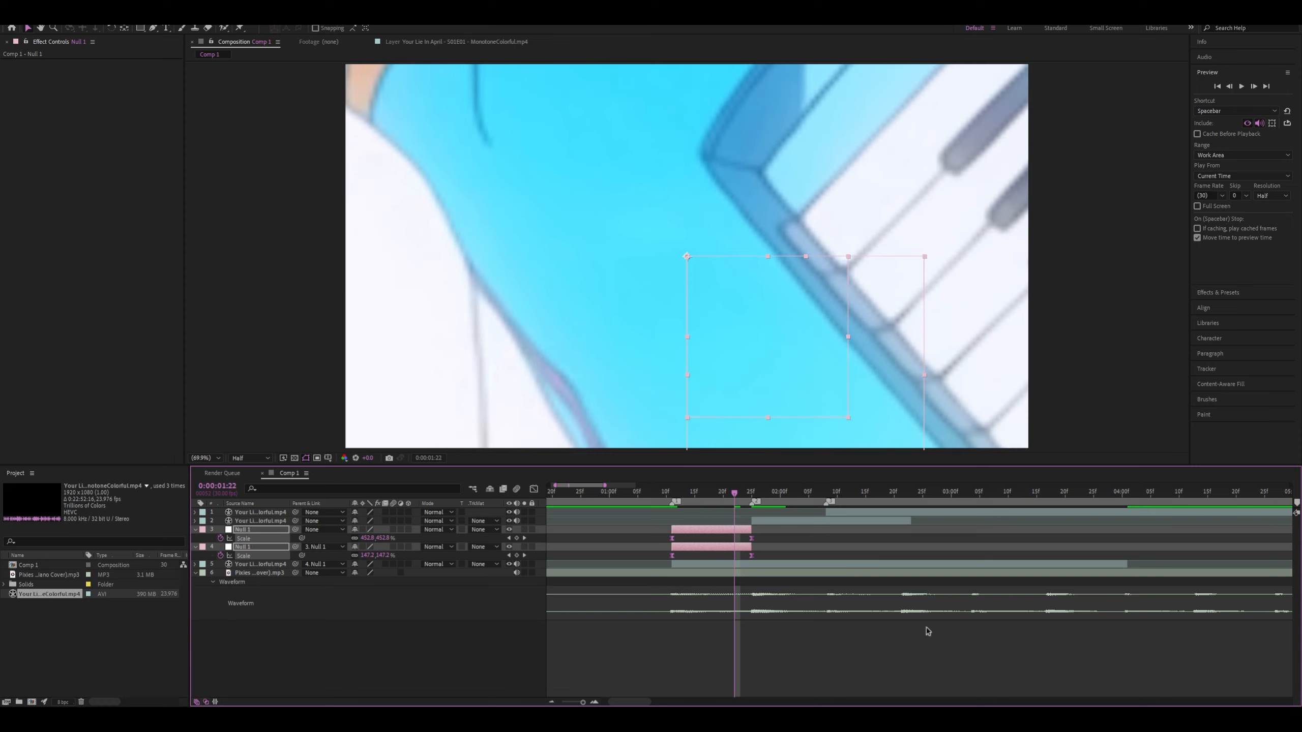
Reshape the lower null's Scale curve in the Graph Editor to drop steeply from 0:00:01:11 and level out toward 0:00:01:25
drag(735, 496, 671, 520)
click(676, 562)
click(672, 556)
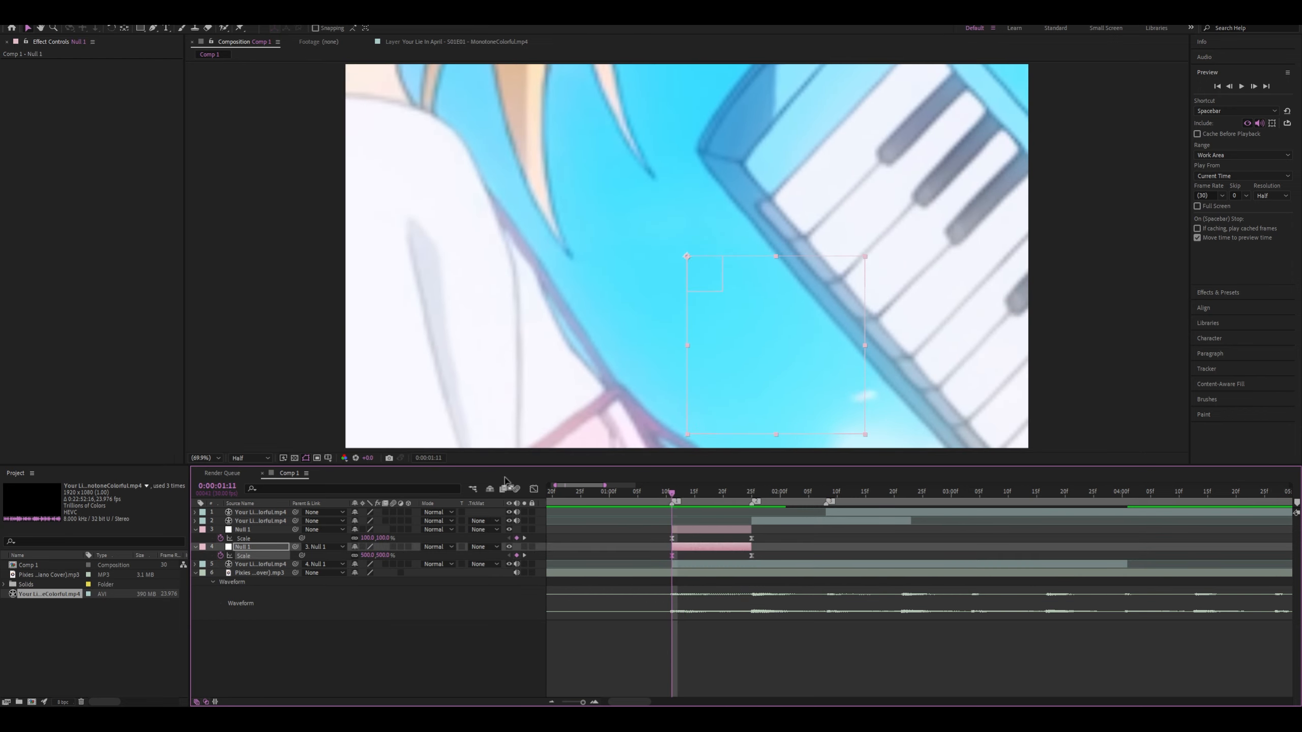
click(533, 488)
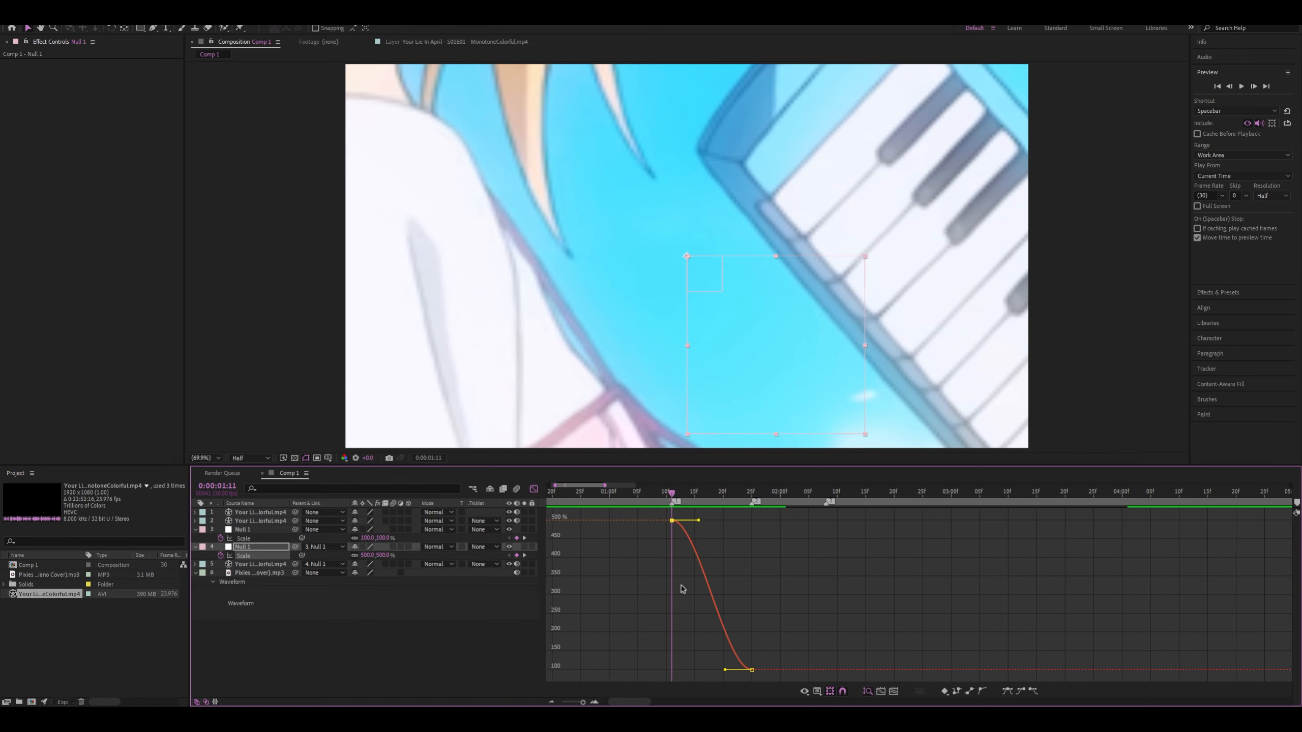
scroll(682, 589, up, 4)
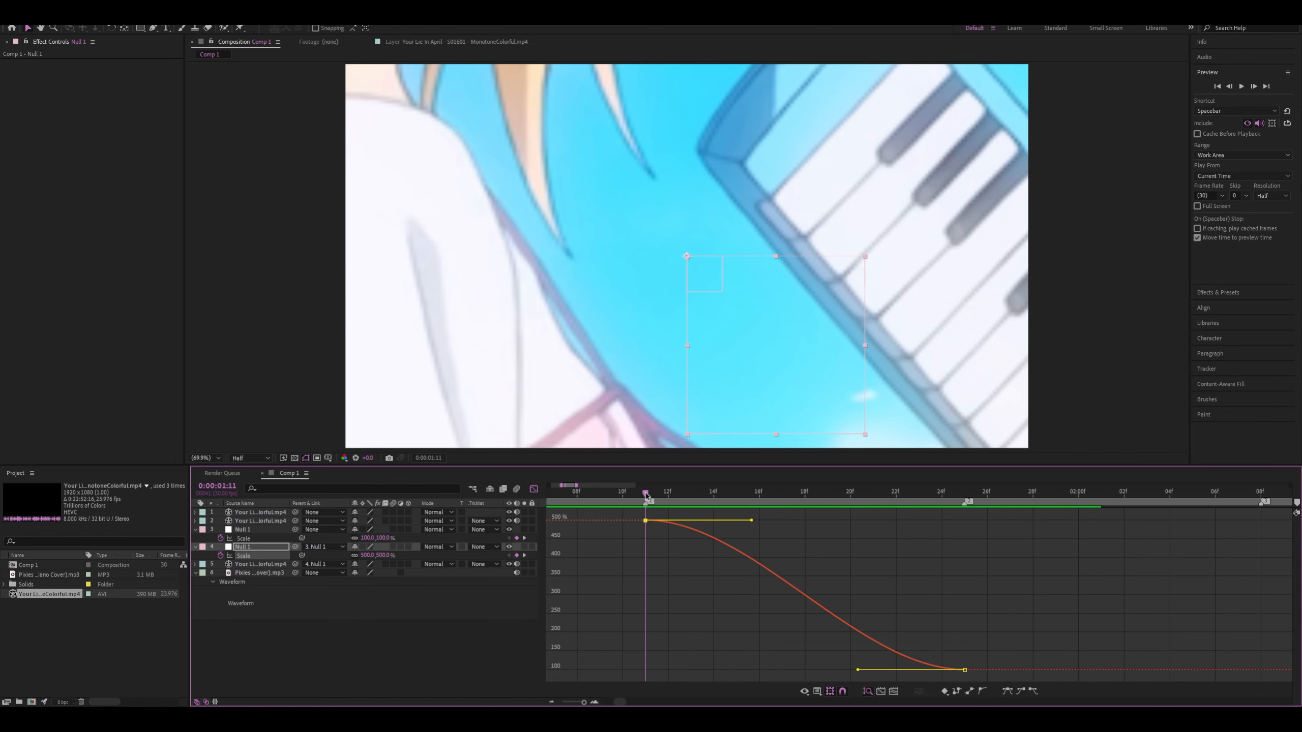
drag(646, 495, 776, 599)
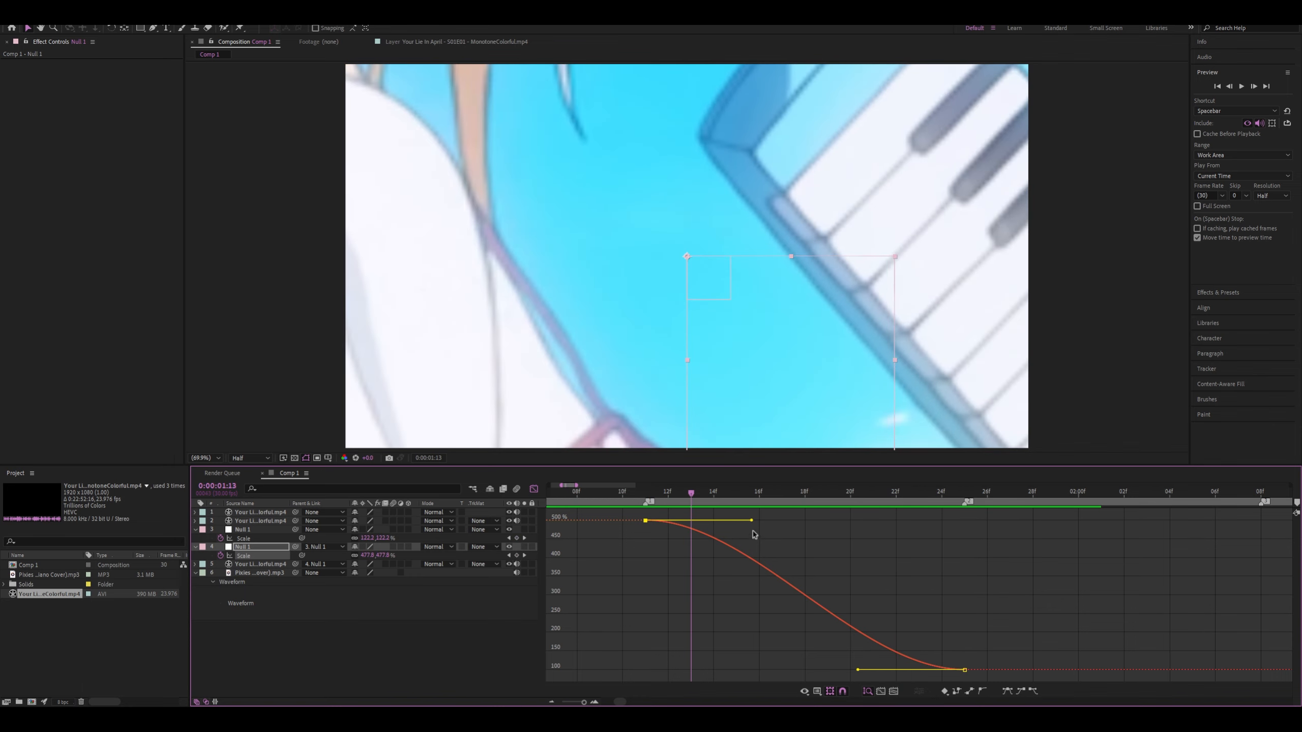
drag(753, 522, 651, 629)
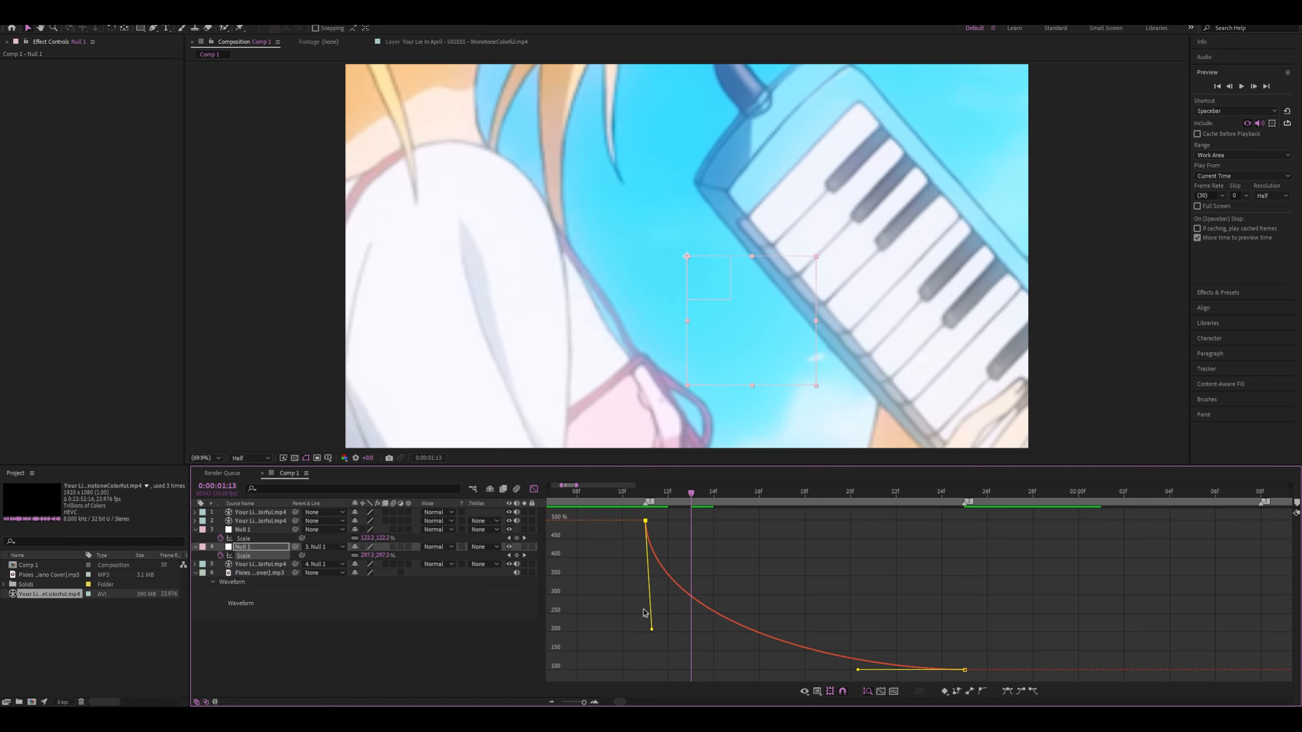
drag(652, 632, 652, 634)
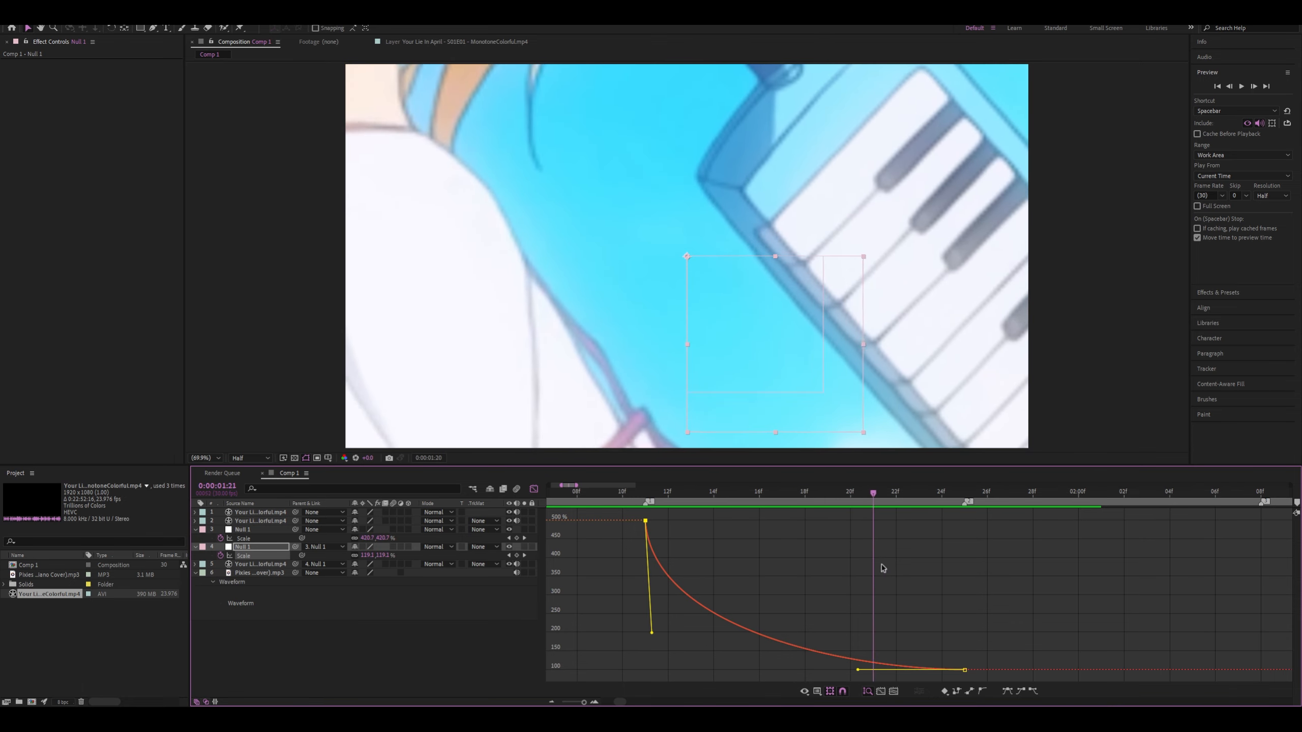
Set the lower null's parent to None and its Scale to 100% at 0:00:01:25
click(532, 489)
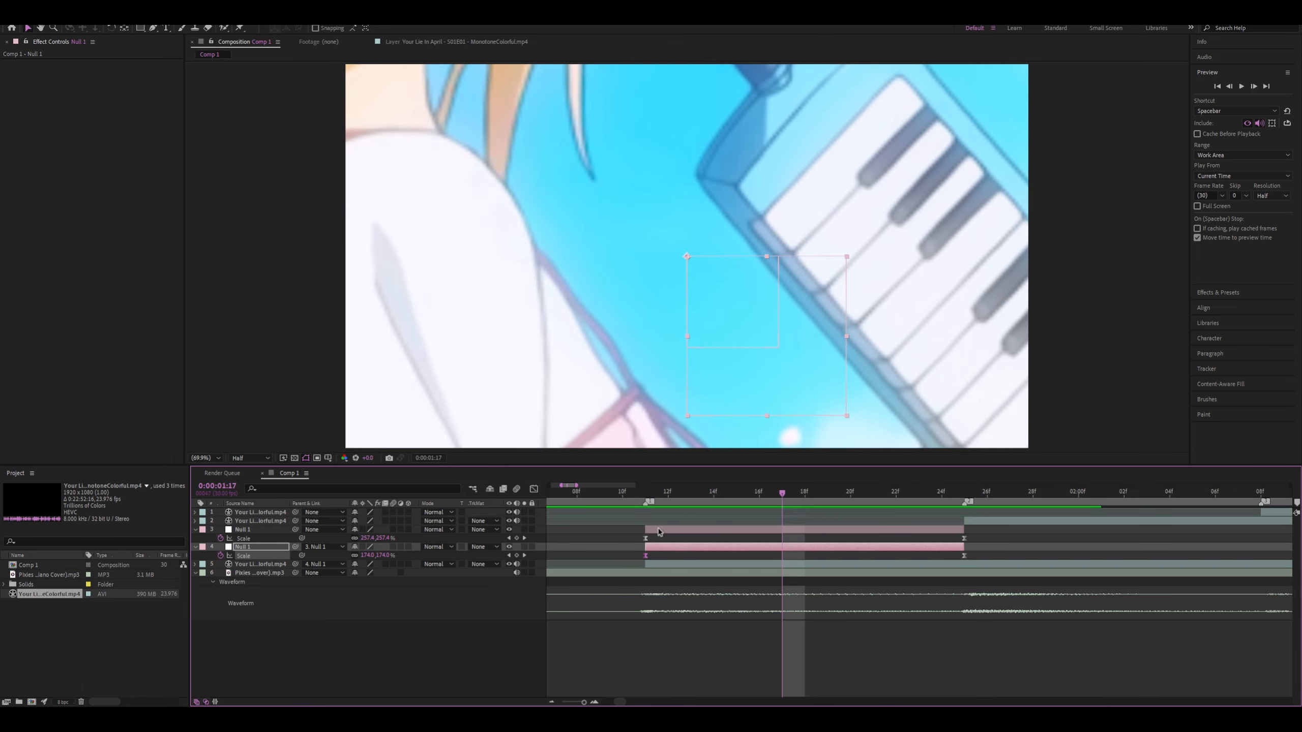
click(659, 532)
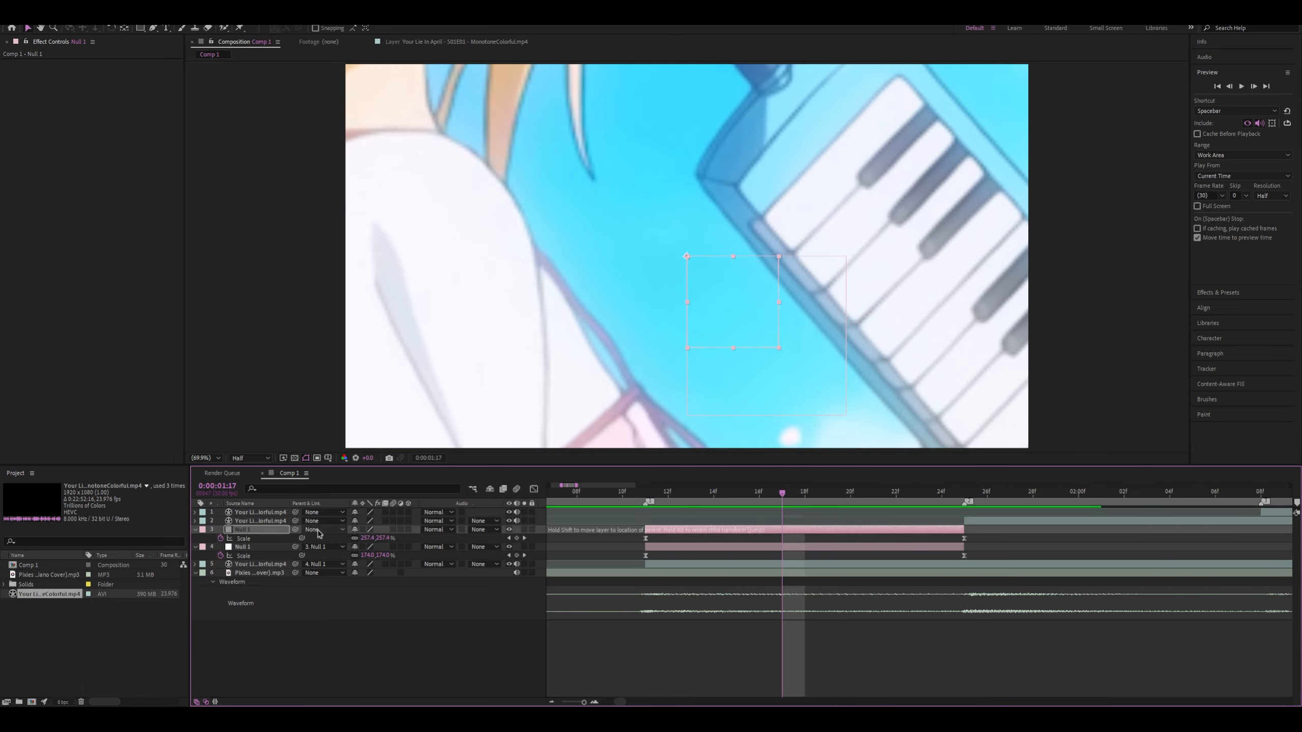
click(264, 547)
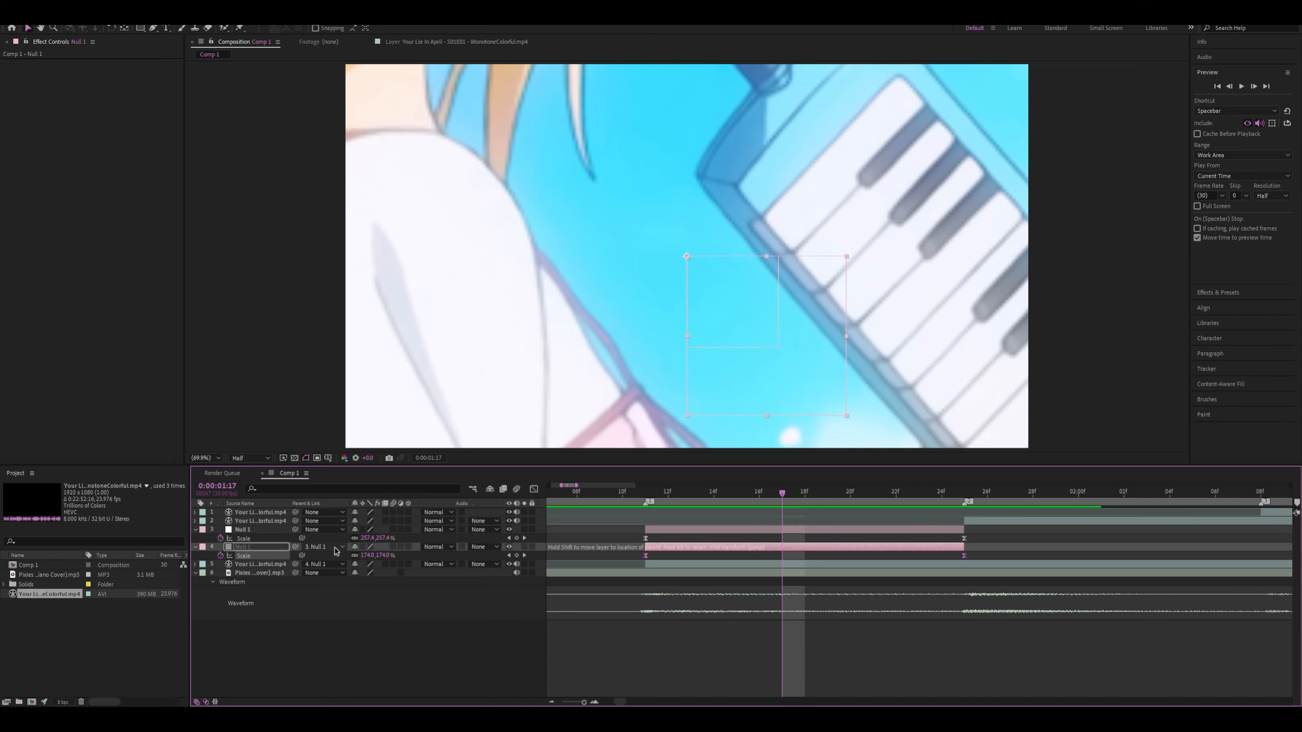
drag(323, 559, 964, 540)
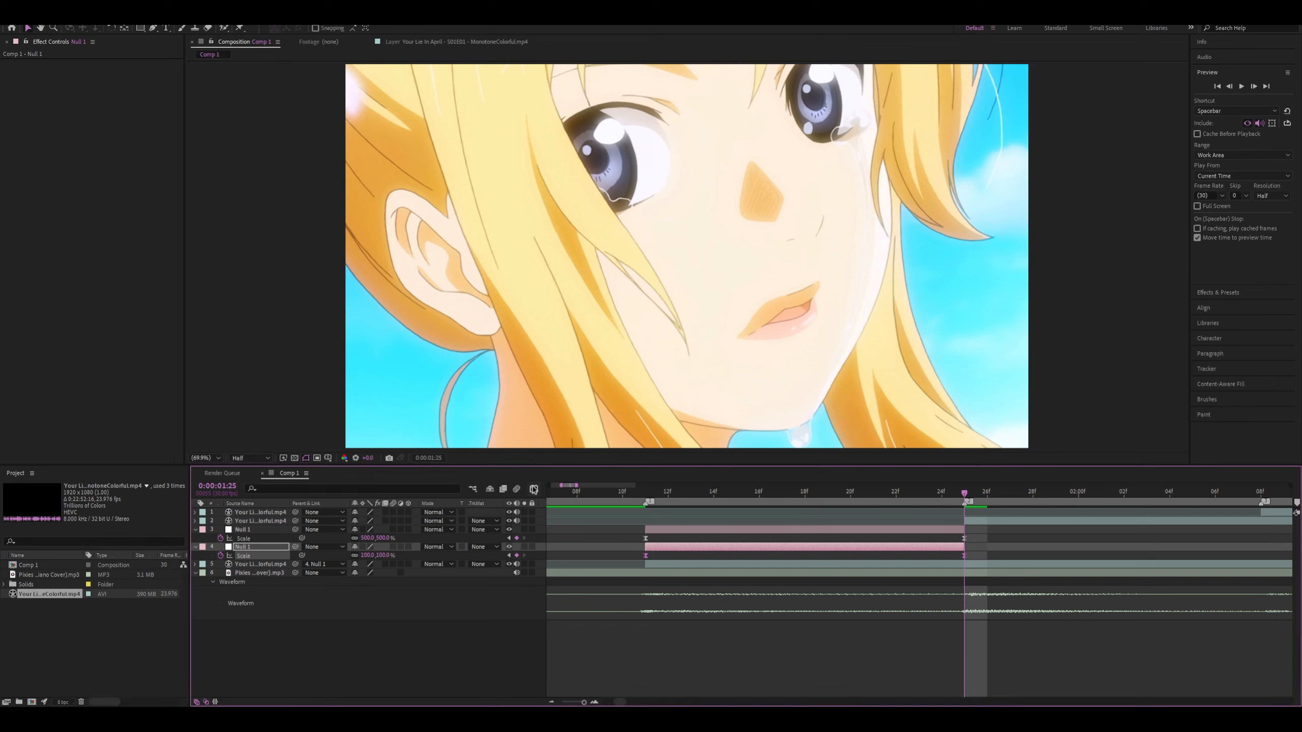
Check the lower null's Scale curve in the Graph Editor and undo the last two Scale changes
click(534, 489)
drag(735, 571, 593, 505)
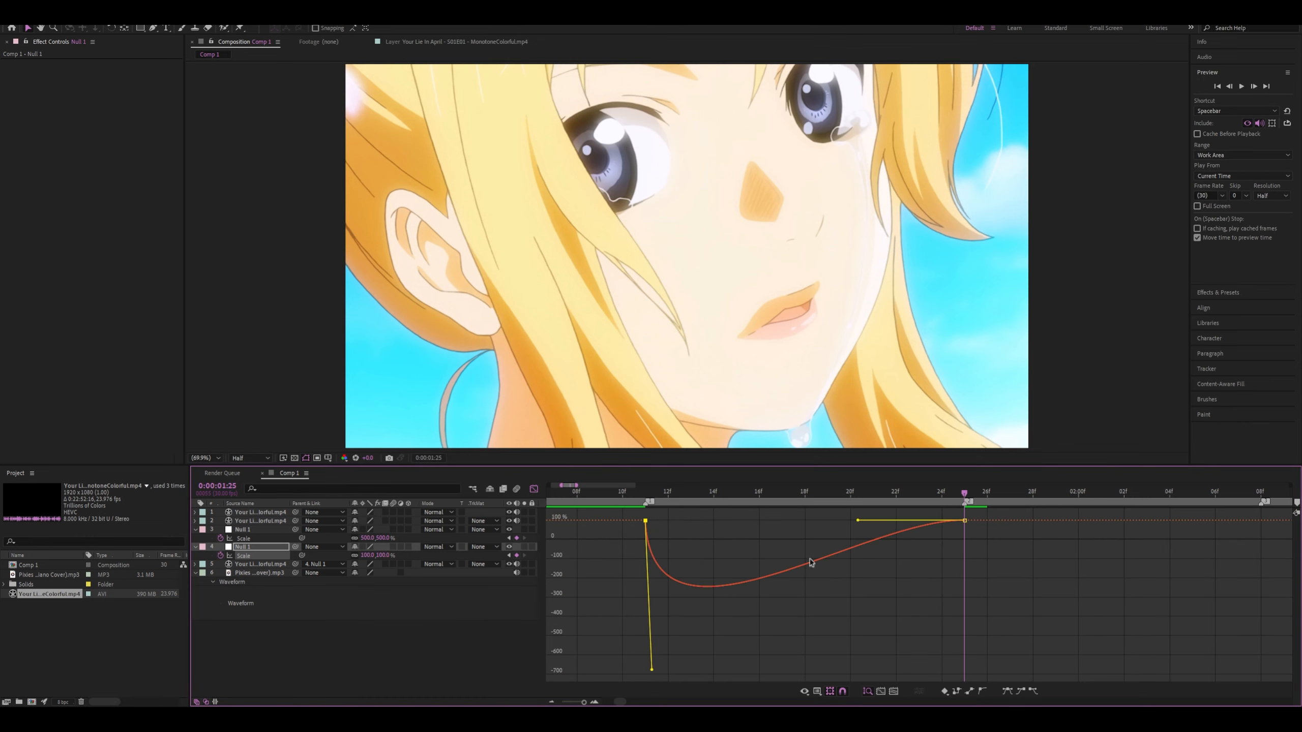
key(ctrl+z)
key(ctrl+z)
click(1003, 579)
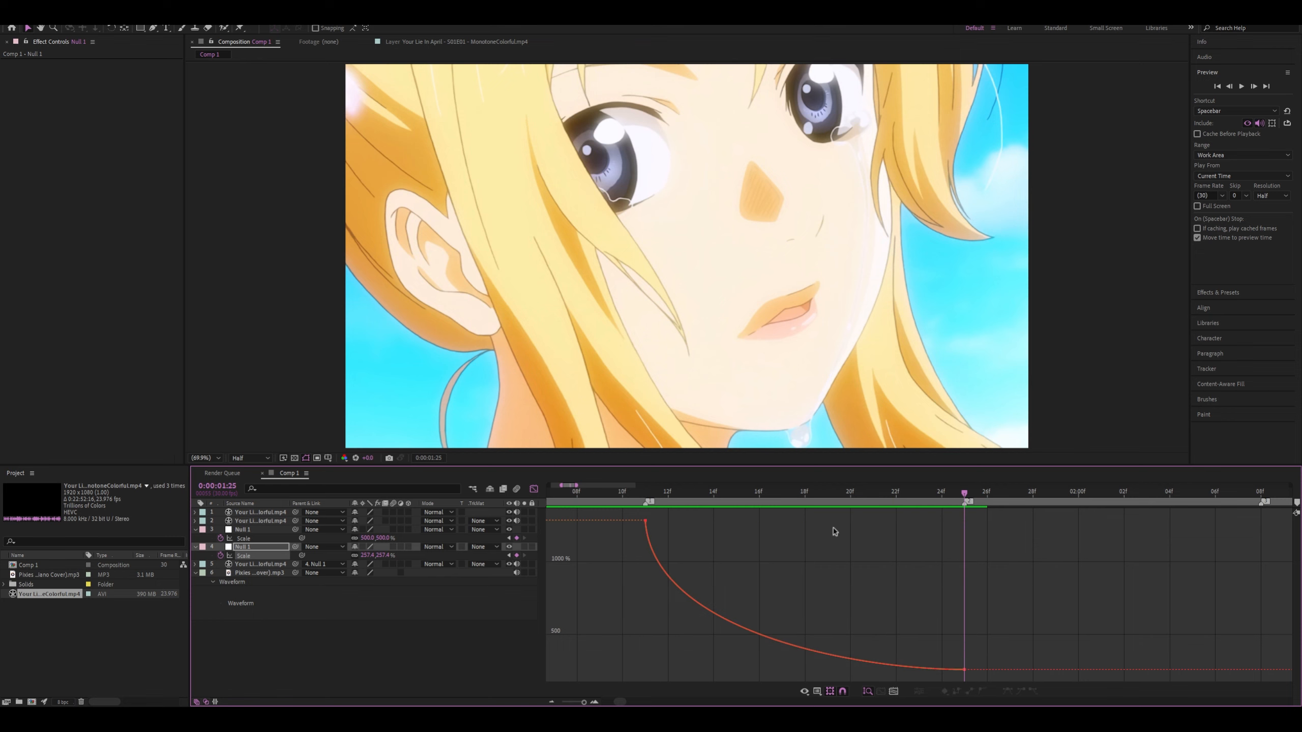
click(533, 489)
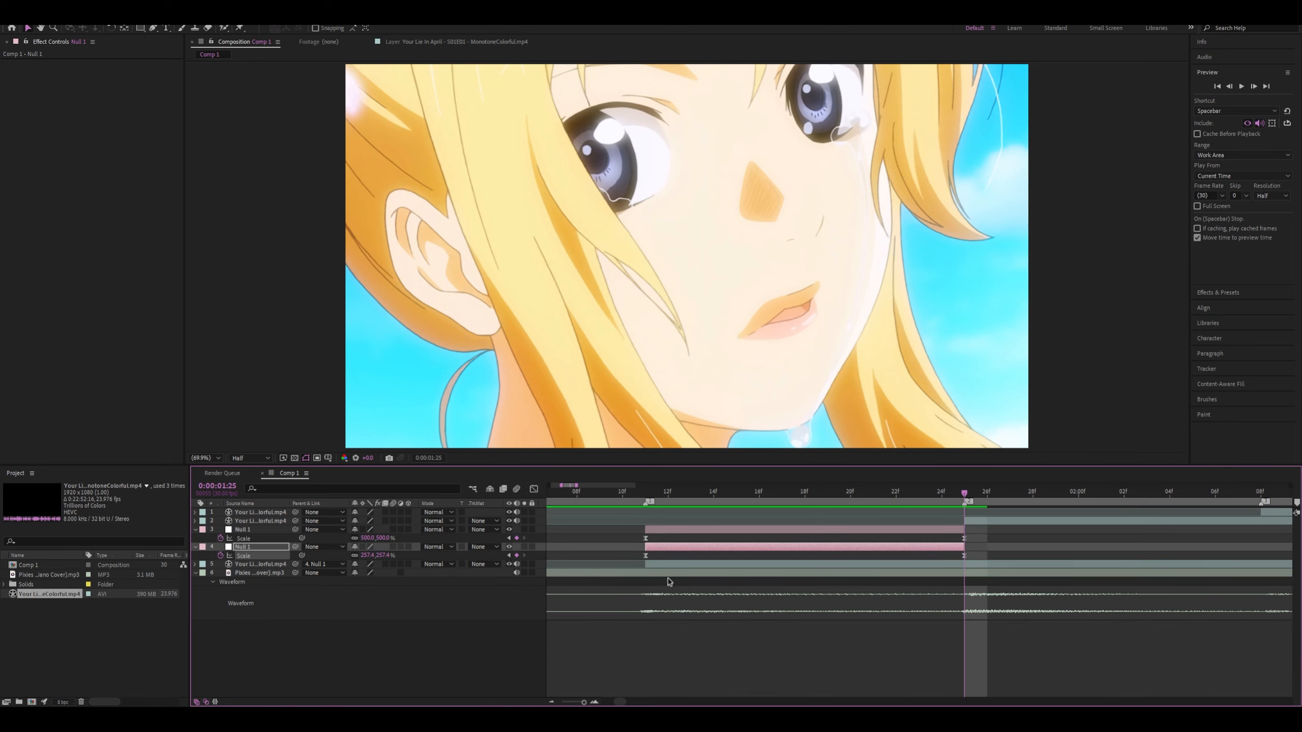
Extend the ease handle of the lower null's last Scale keyframe back to just after 0:00:01:11, sharpening the initial drop
click(706, 563)
drag(965, 493, 936, 517)
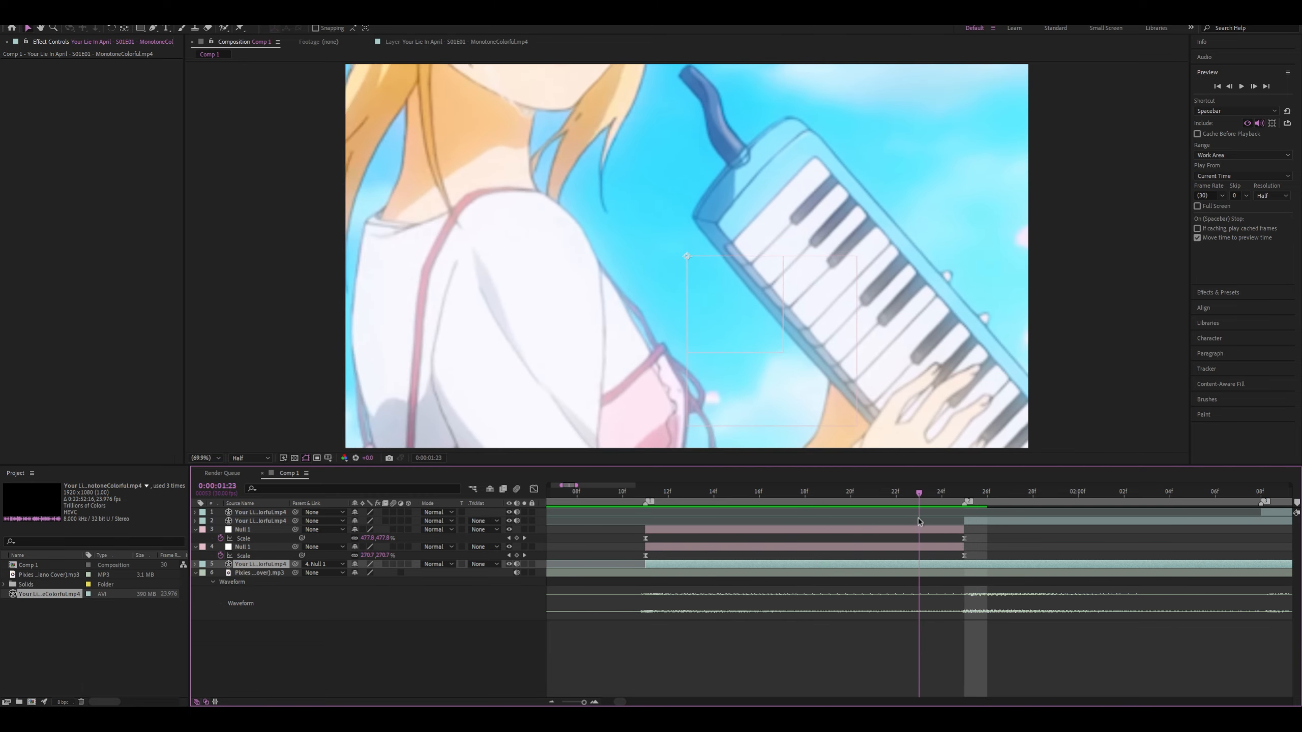
click(965, 556)
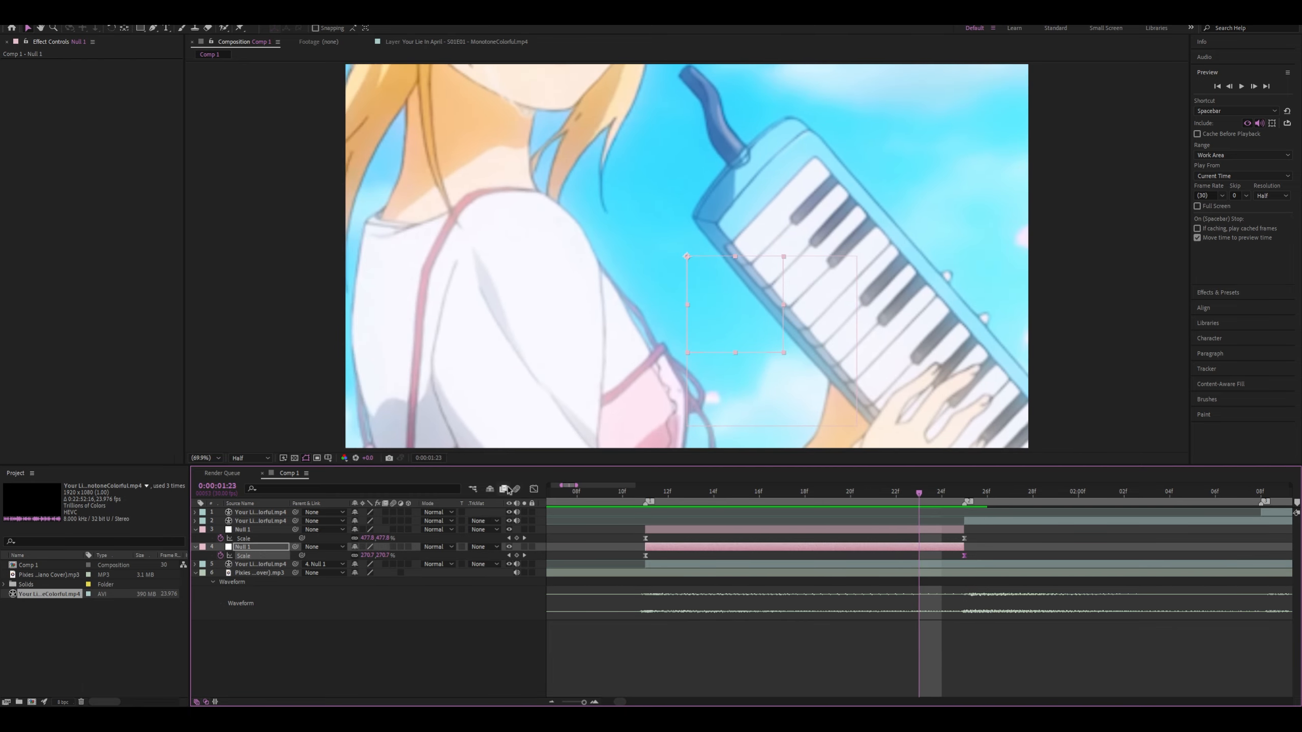
click(533, 488)
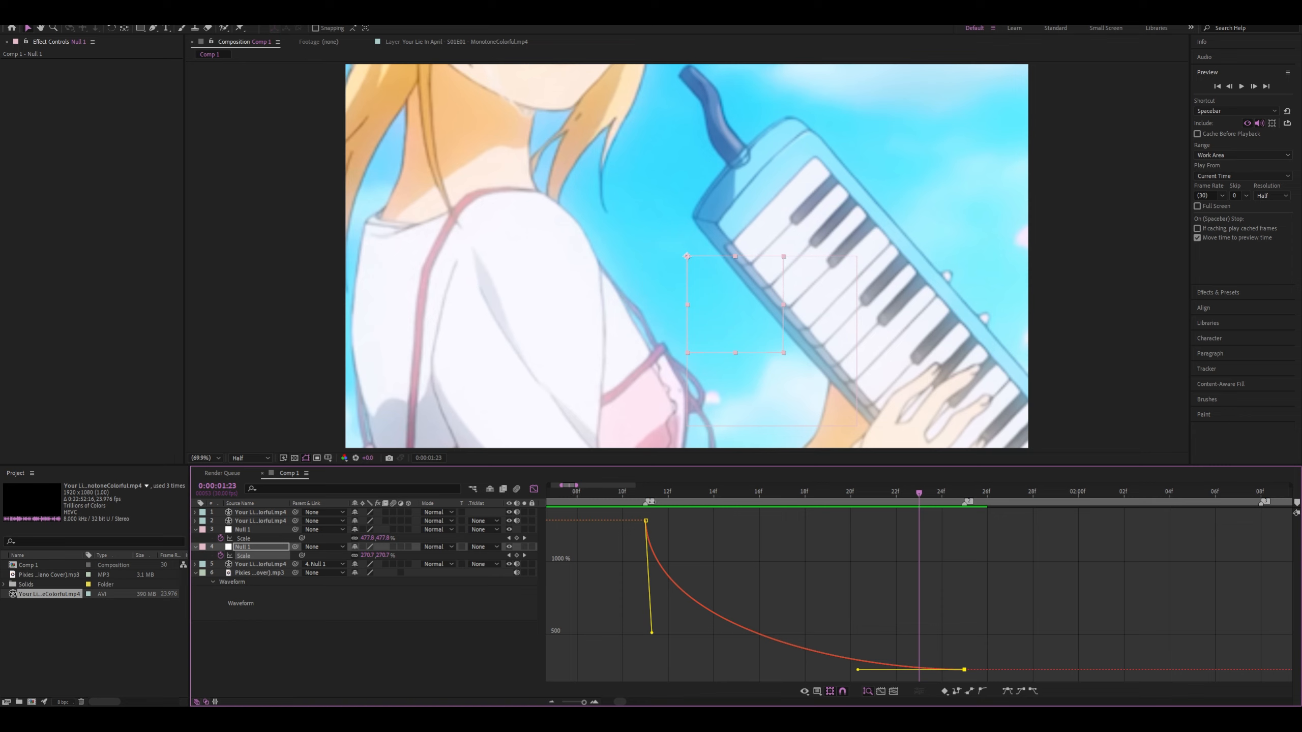
drag(649, 498, 935, 562)
key(space)
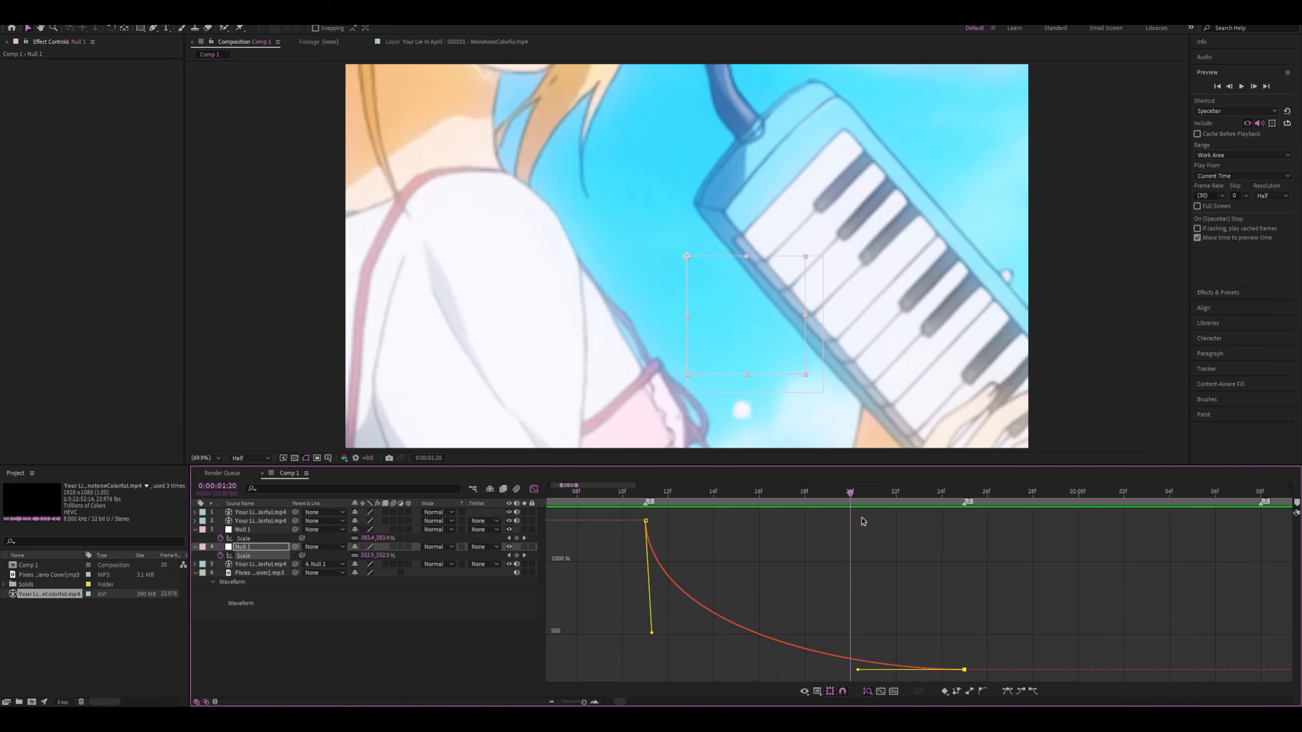
key(space)
key(space)
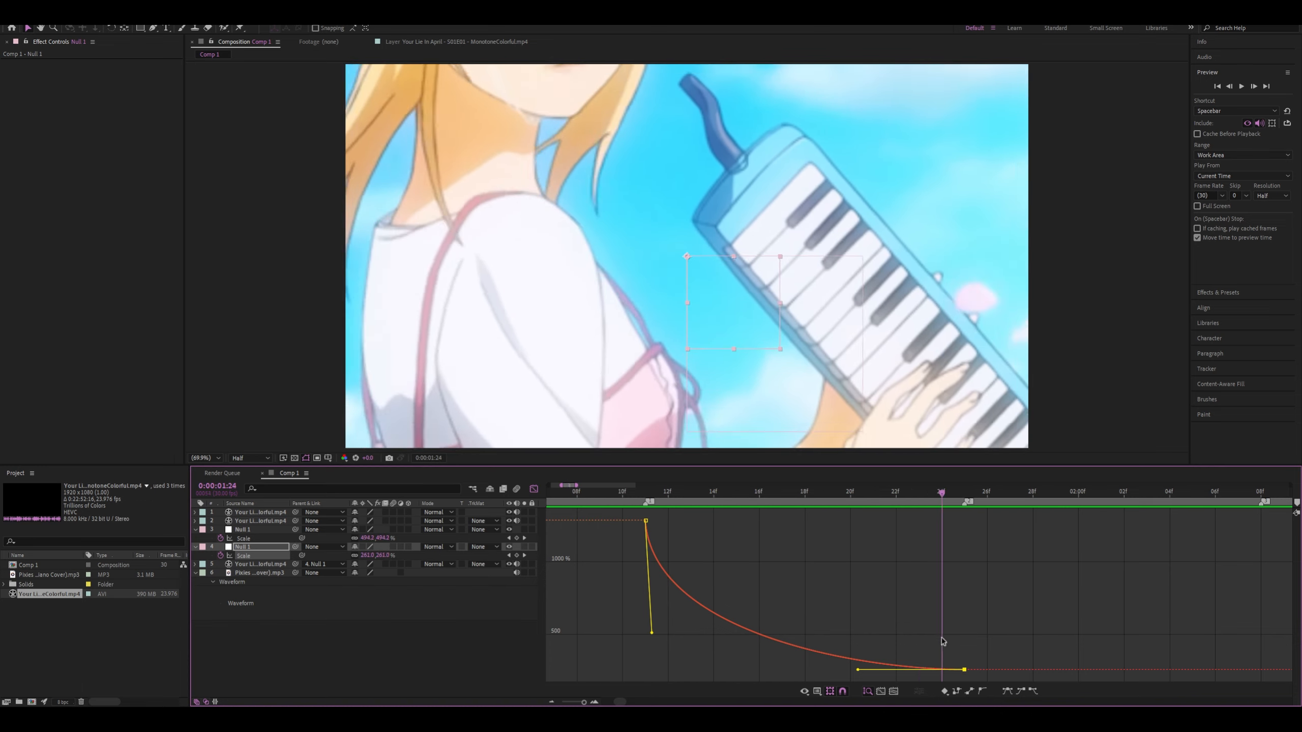
key(space)
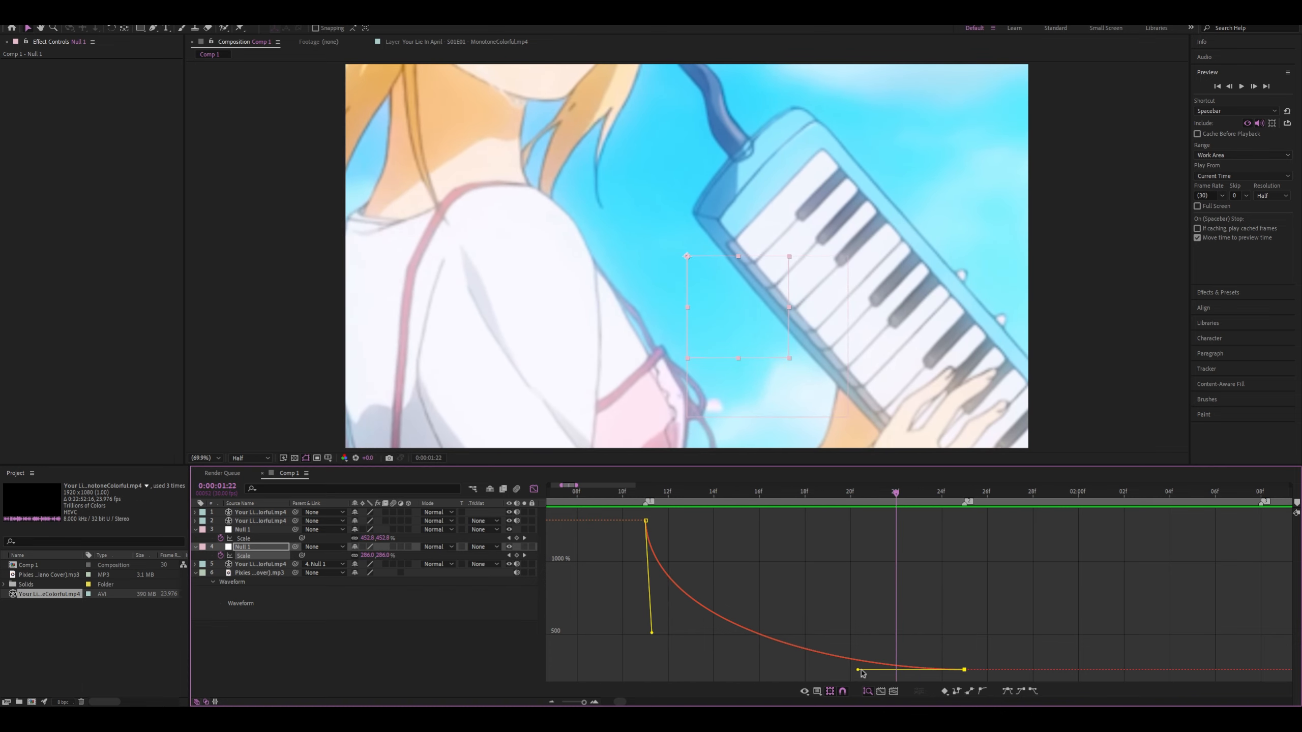
drag(847, 671, 655, 668)
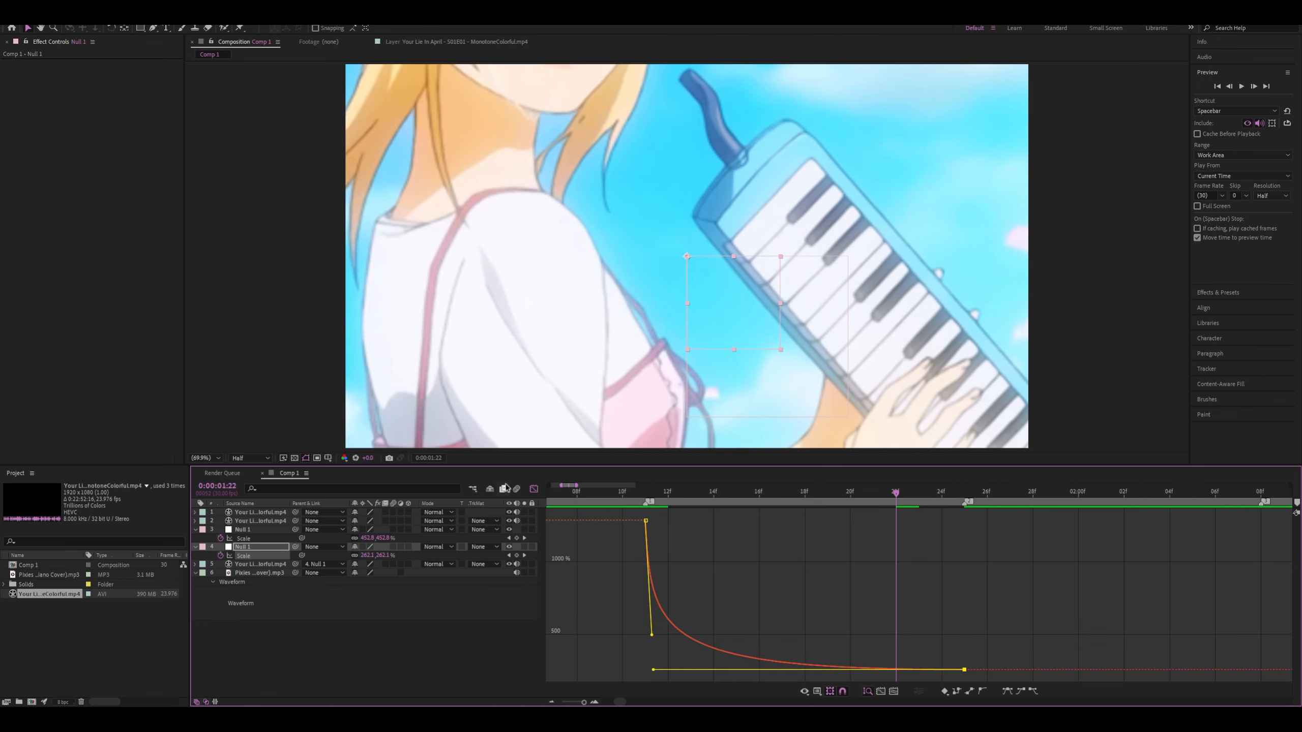
click(534, 490)
Set the lower null's Scale to 500% at 0:00:01:11 and scrub through the zoom
click(644, 494)
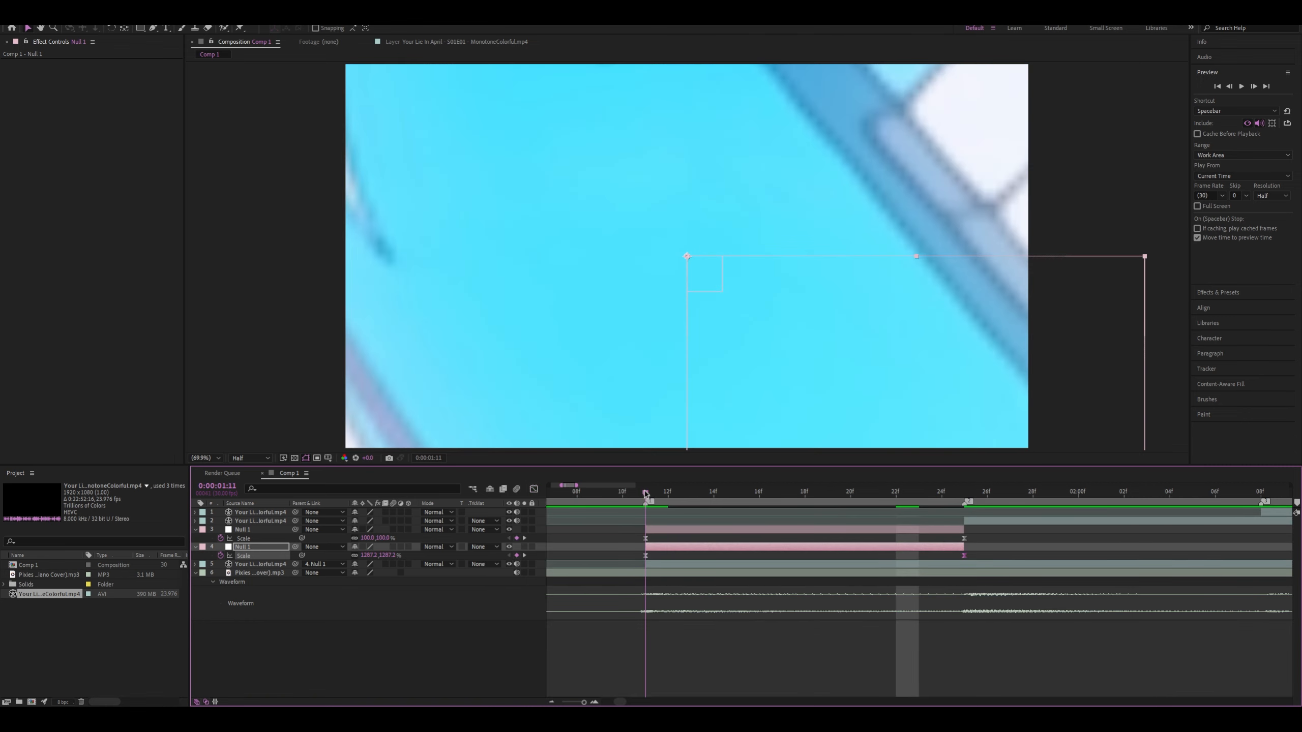
text(5)
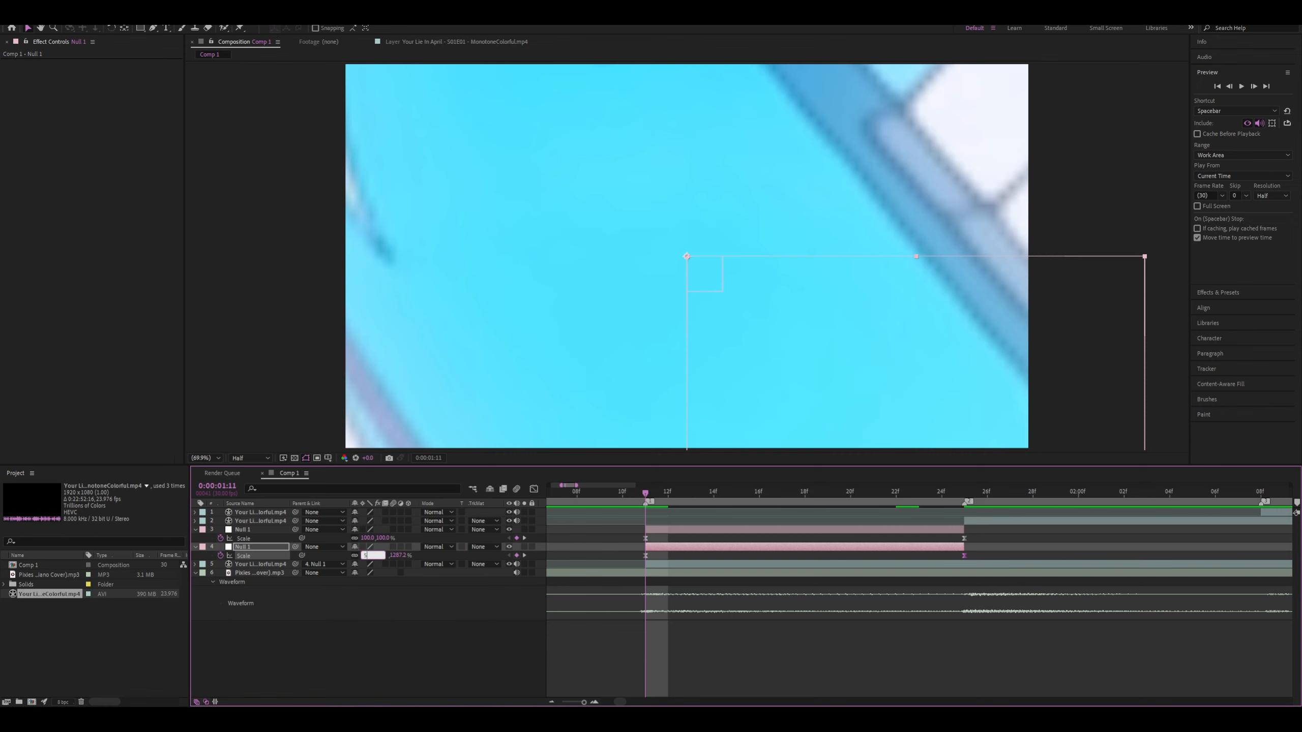
text(00)
key(Return)
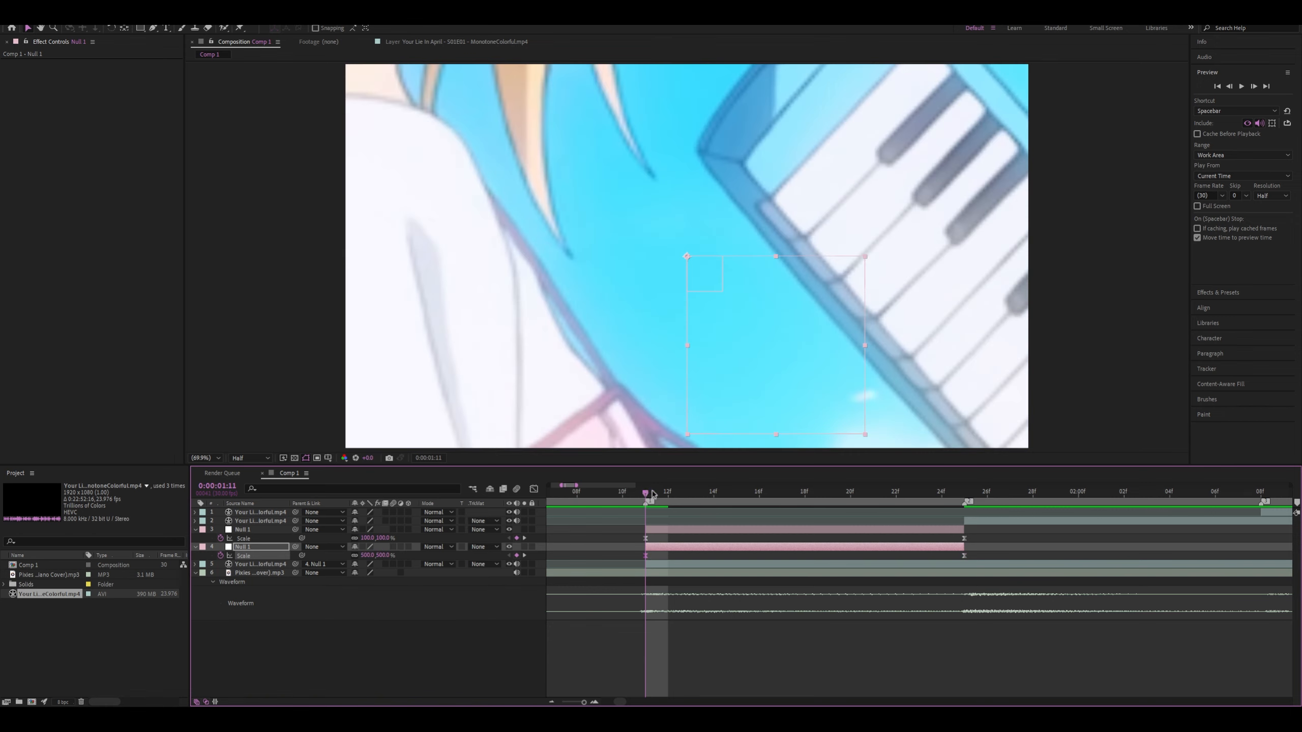
drag(652, 491, 759, 492)
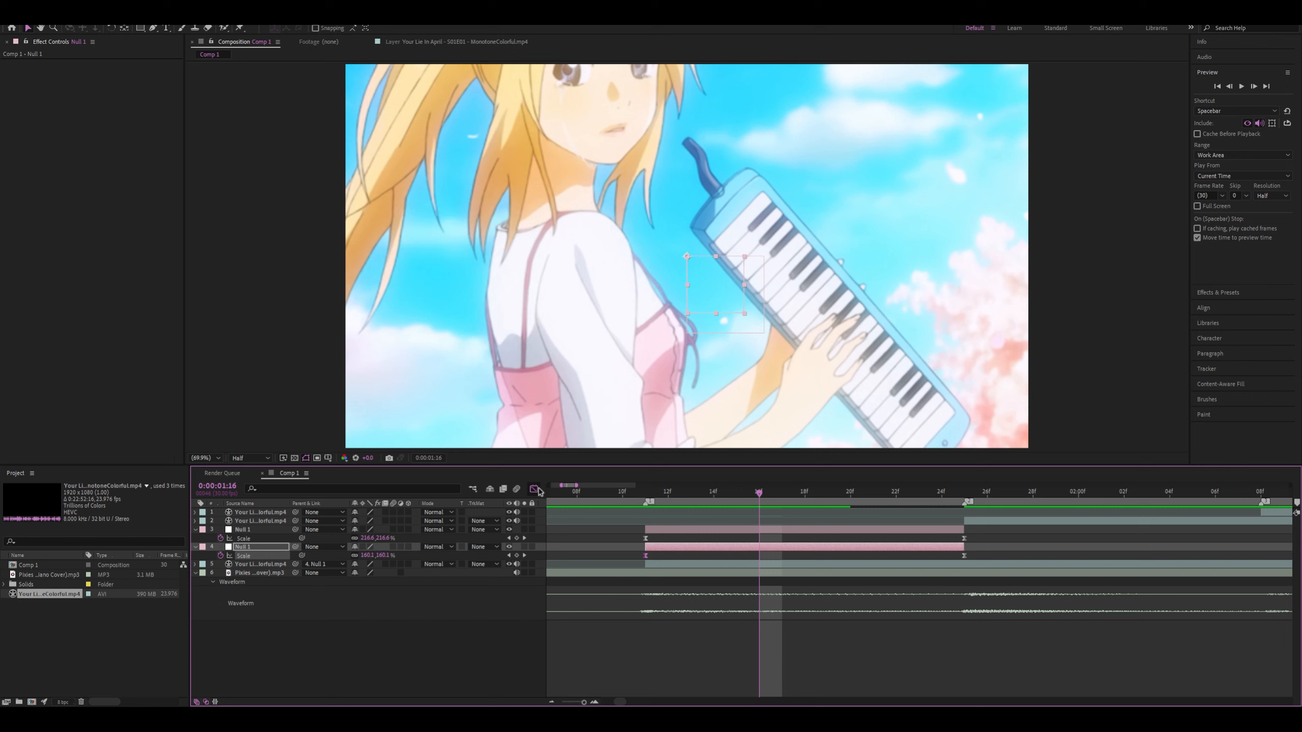
Pull the first Scale keyframe's handle on the lower null down in the Graph Editor to steepen the initial drop, and preview it
click(534, 489)
drag(652, 671, 652, 641)
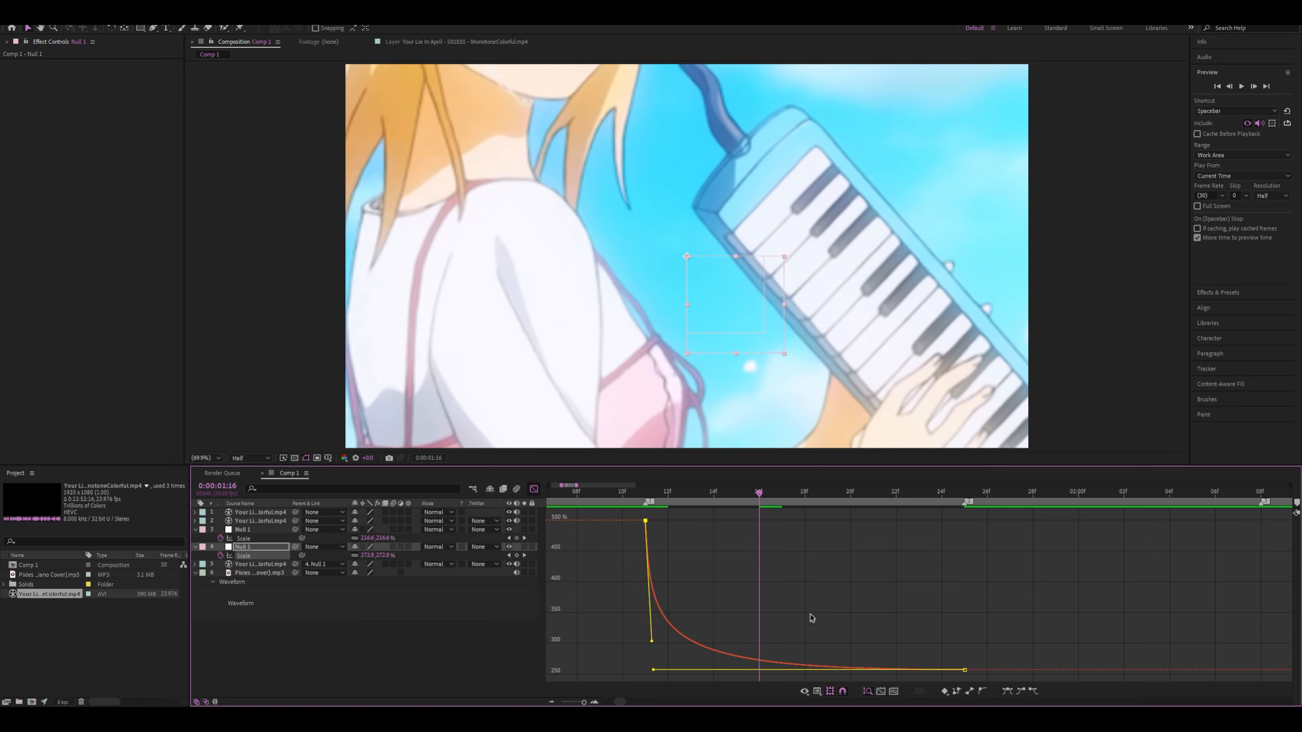
key(space)
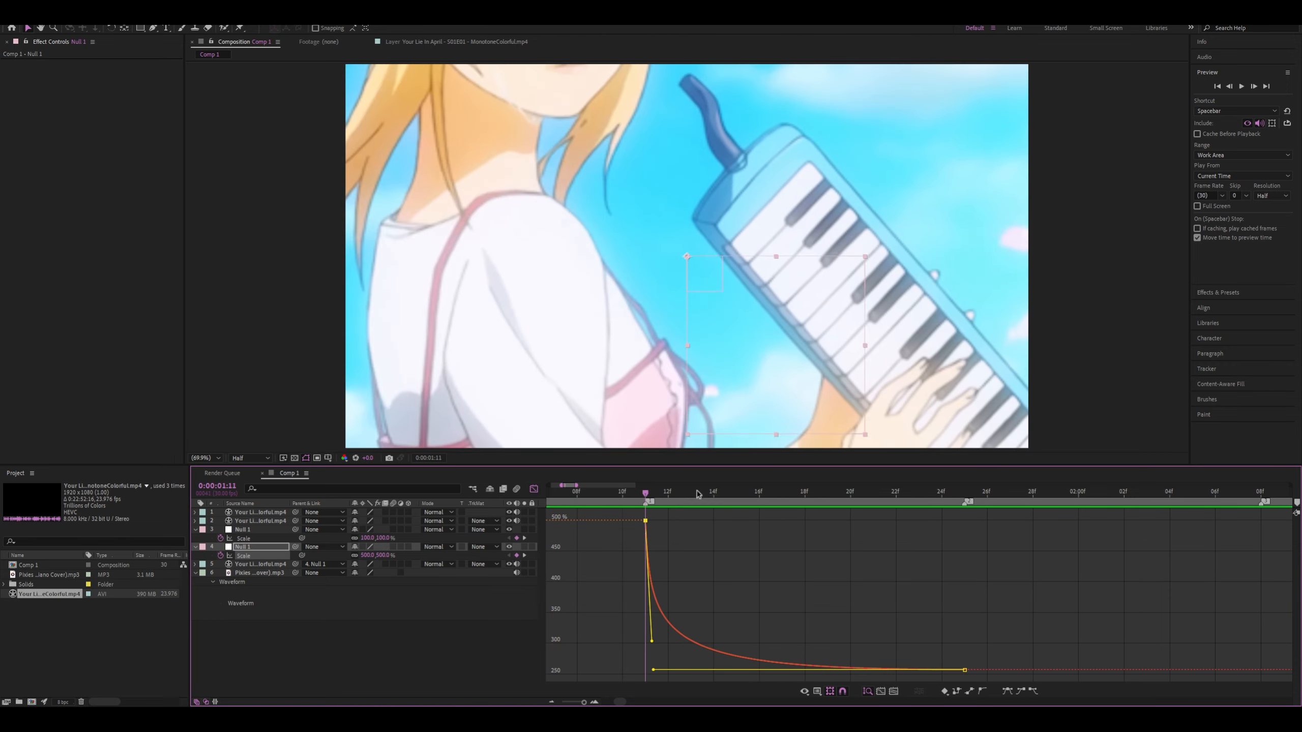
click(897, 502)
drag(898, 504, 817, 492)
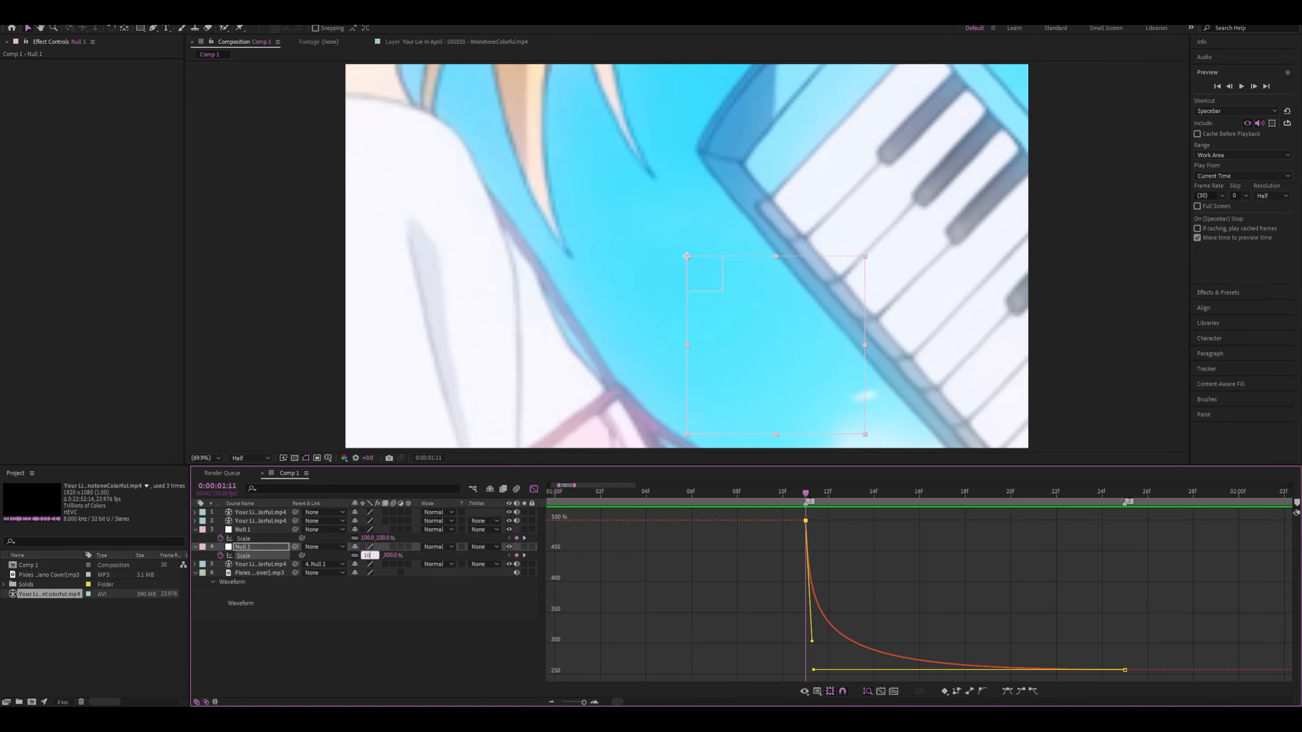
Set the lower null's Scale to 1000% at 0:00:01:11, lower the keyframe's handle for a steep drop, and preview the zoom
key(Return)
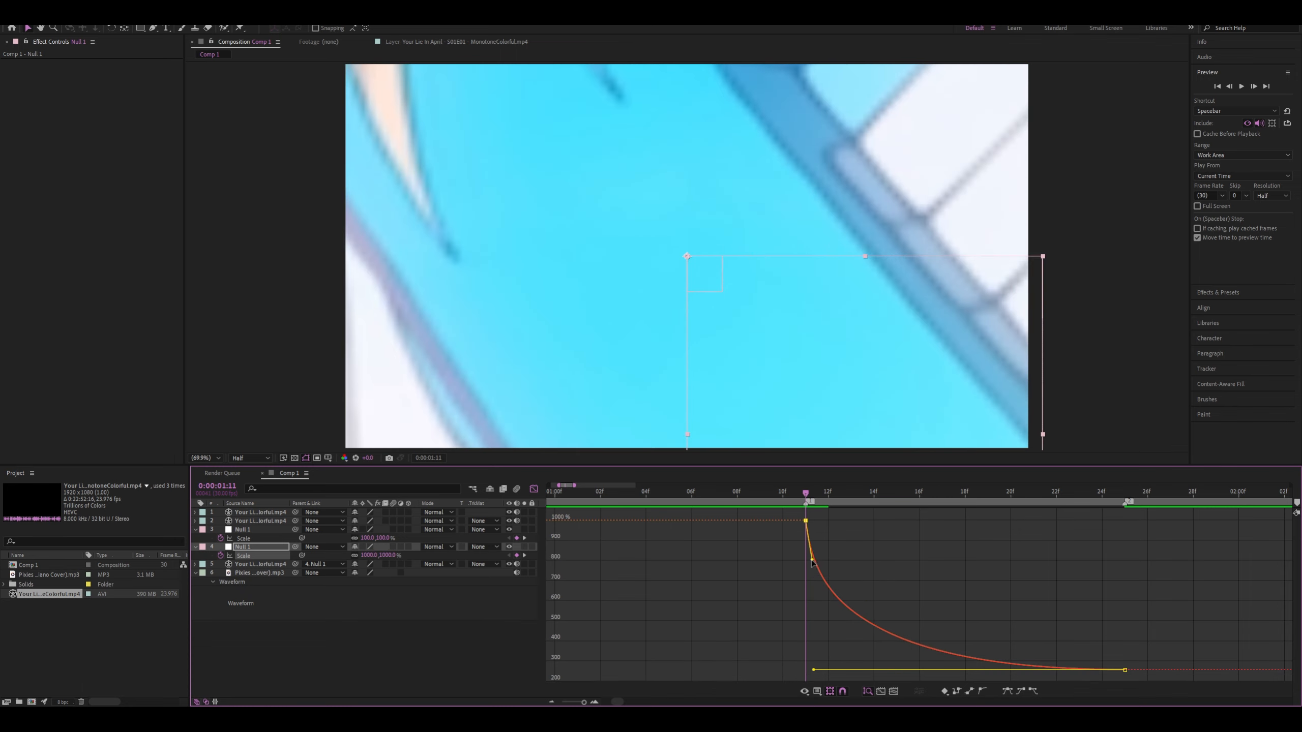
drag(811, 562, 819, 621)
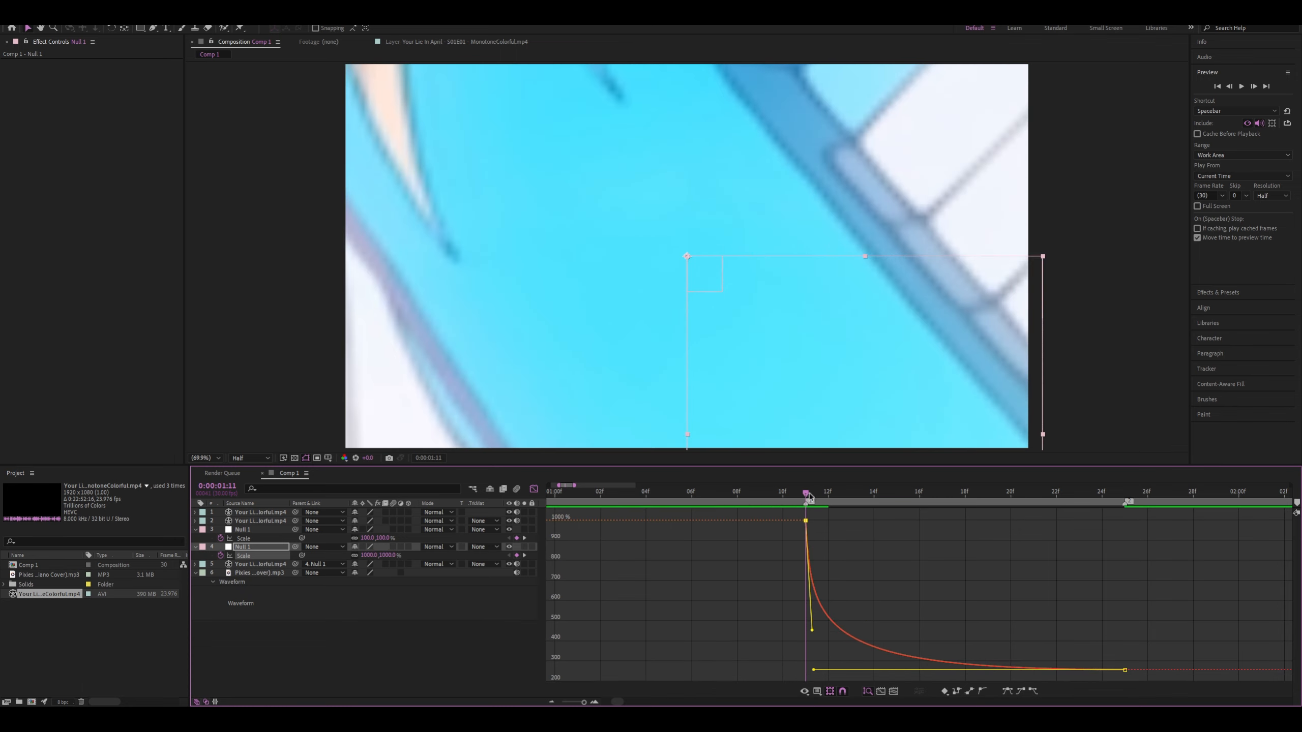
drag(809, 497, 966, 517)
key(space)
click(781, 492)
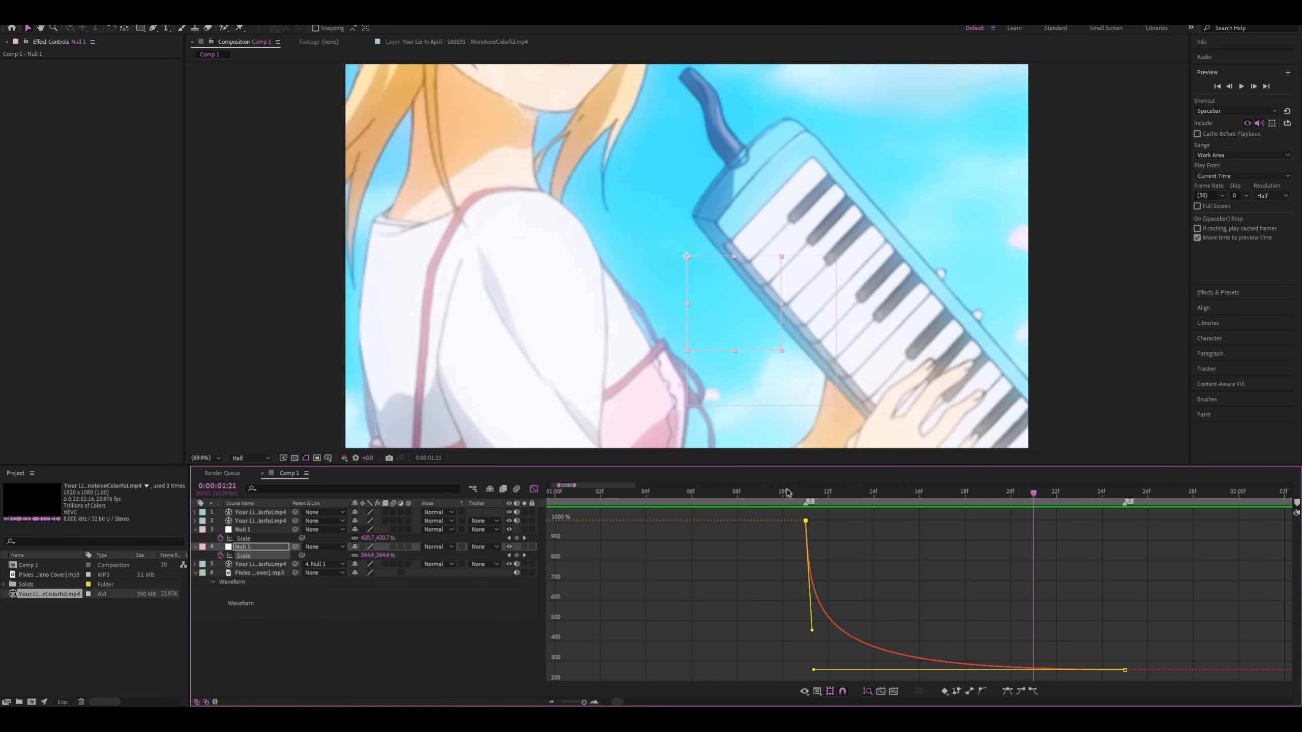
Set the lower null's Scale at 0:00:01:11 to 500% and raise the keyframe's handle so the curve falls without dipping
click(806, 493)
click(361, 555)
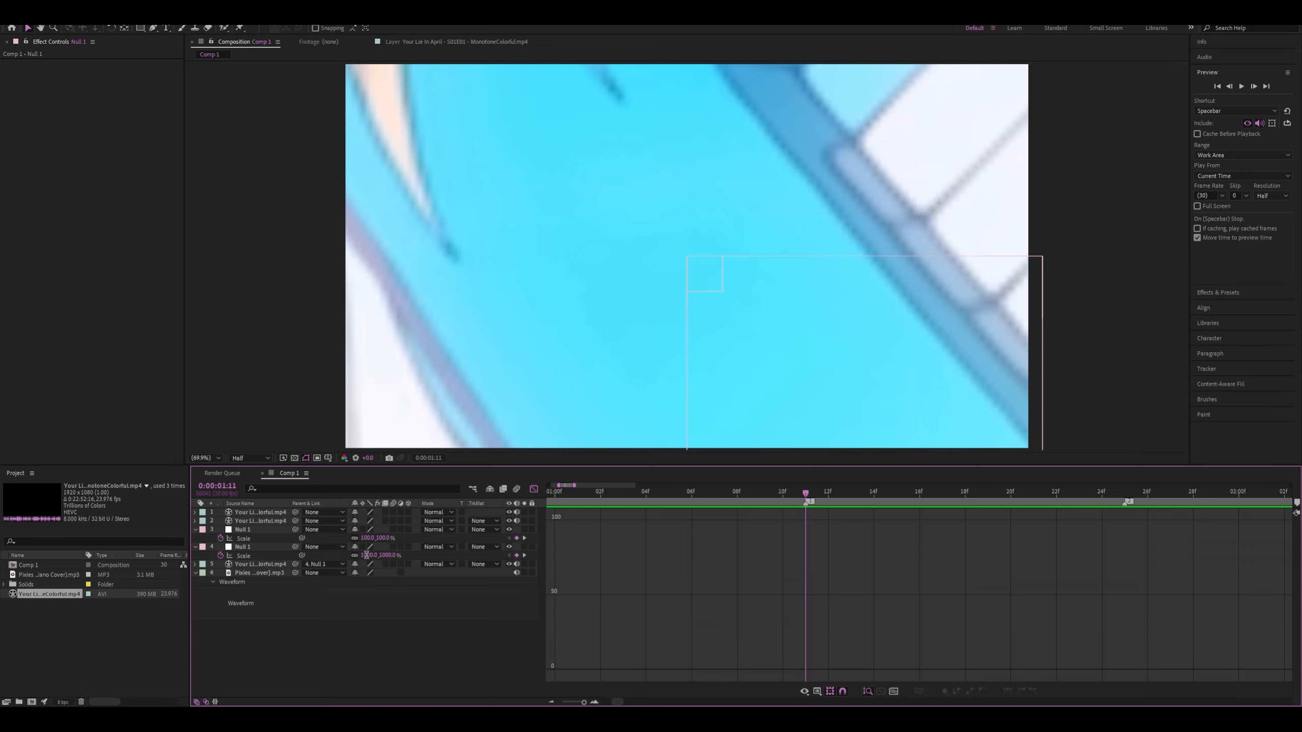
key(Return)
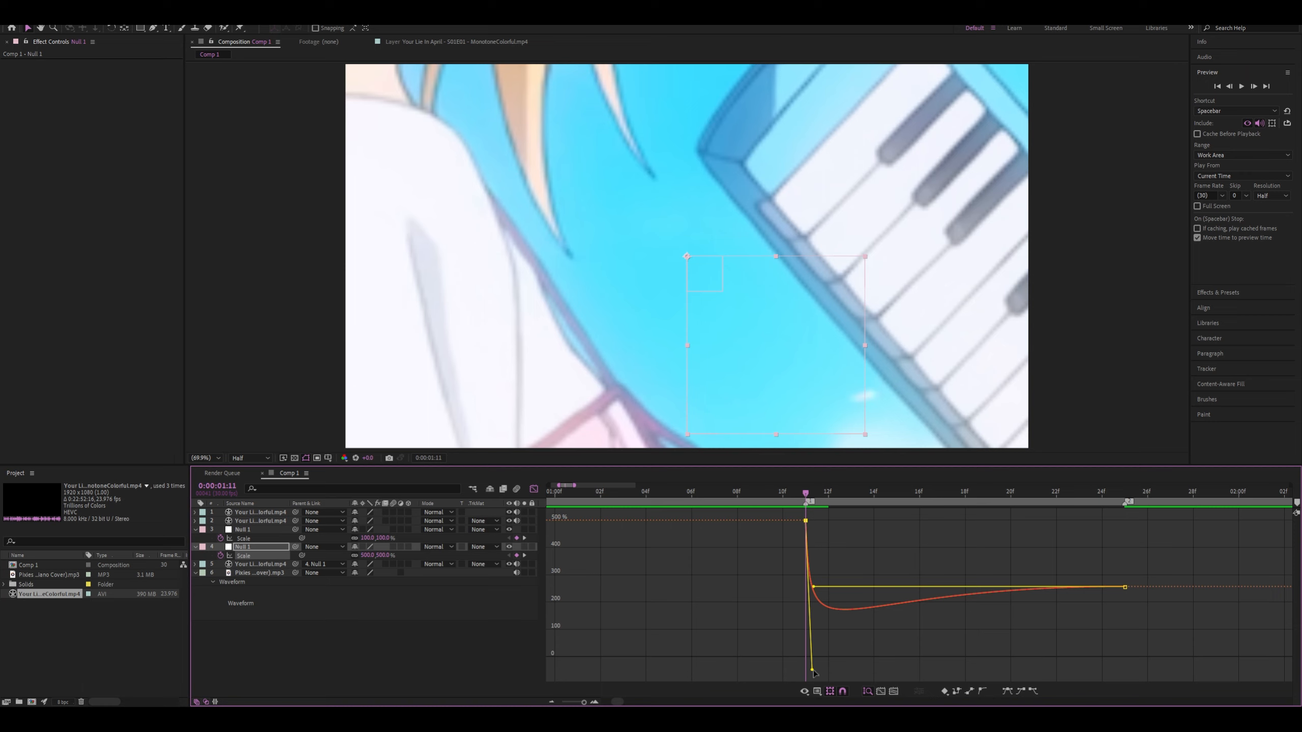
drag(812, 671, 813, 569)
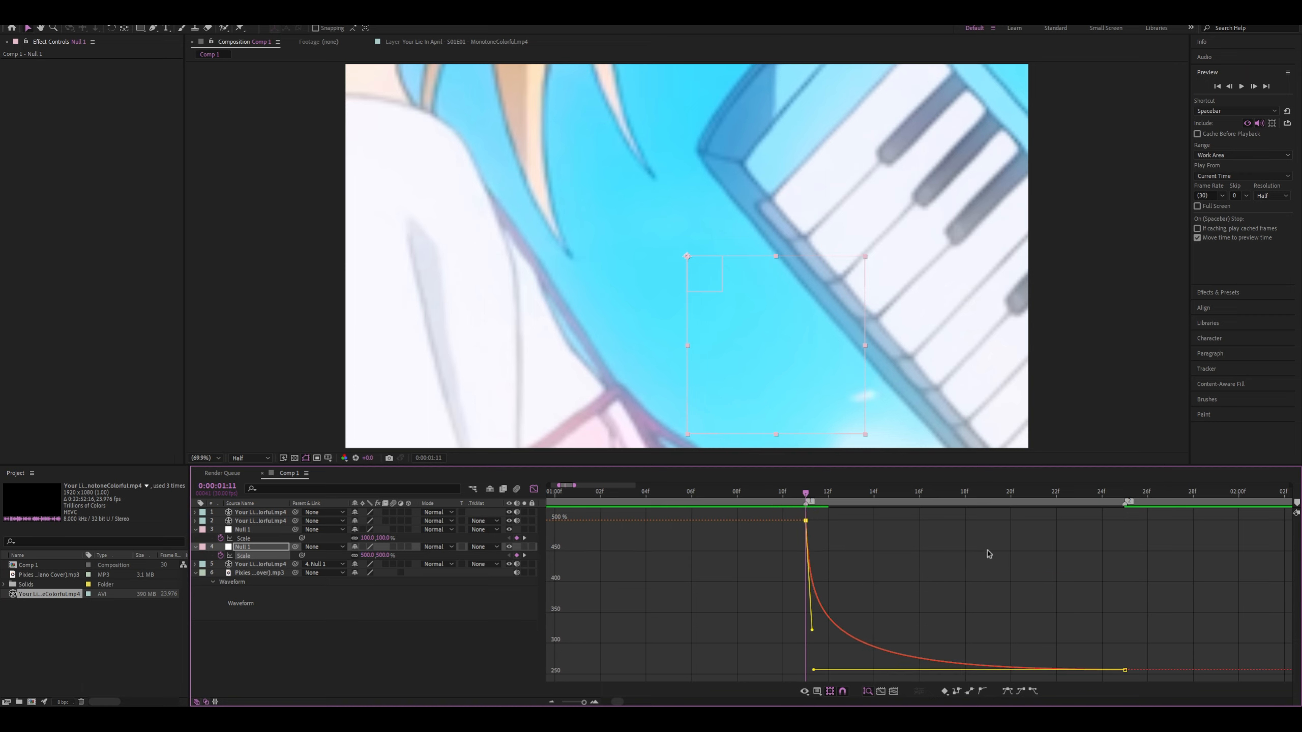
Play back the transition around 0:00:01:11 from several earlier start points to judge the zoom
key(space)
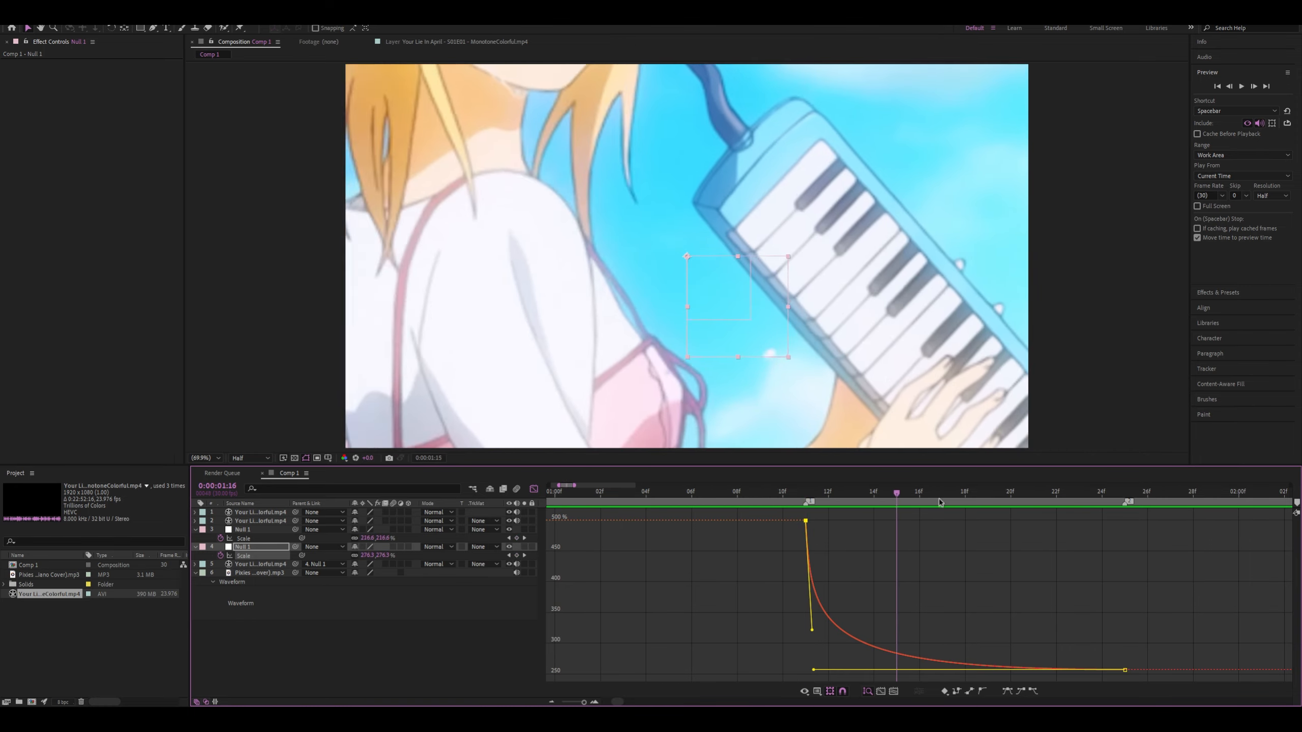
key(space)
click(602, 493)
key(space)
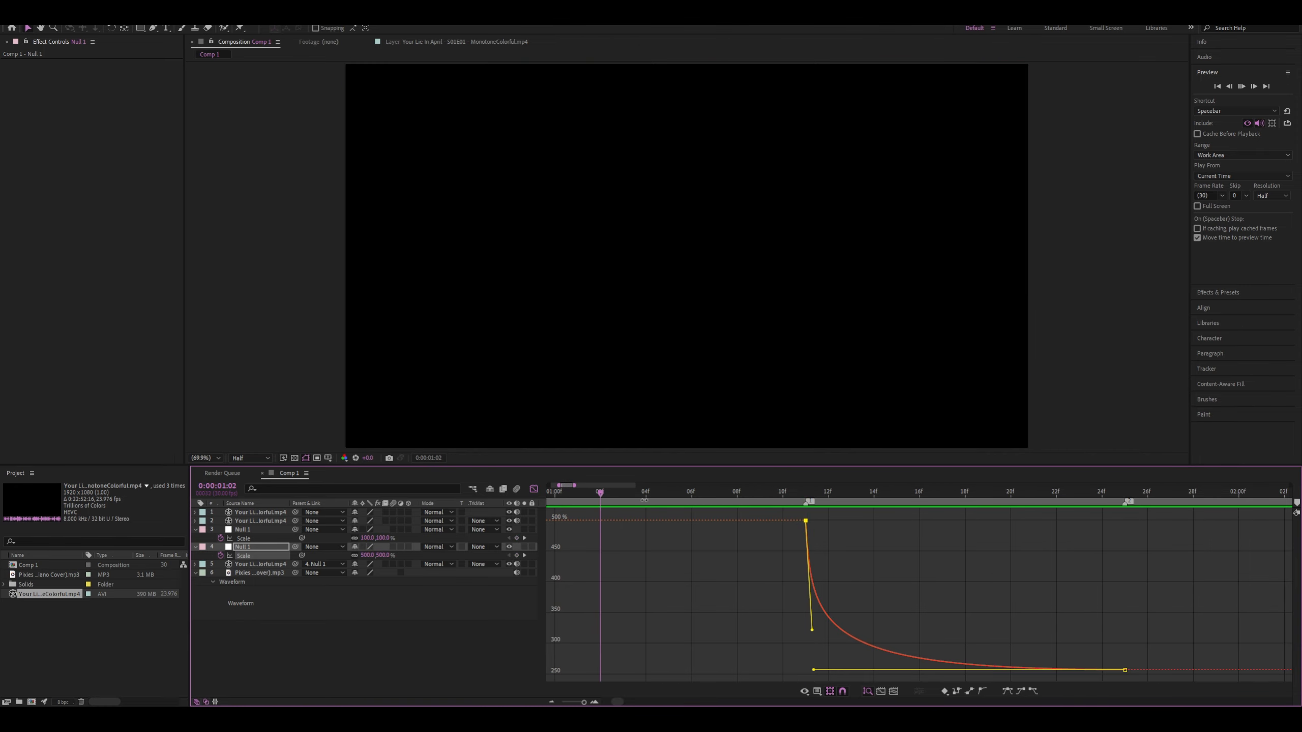
click(801, 492)
key(space)
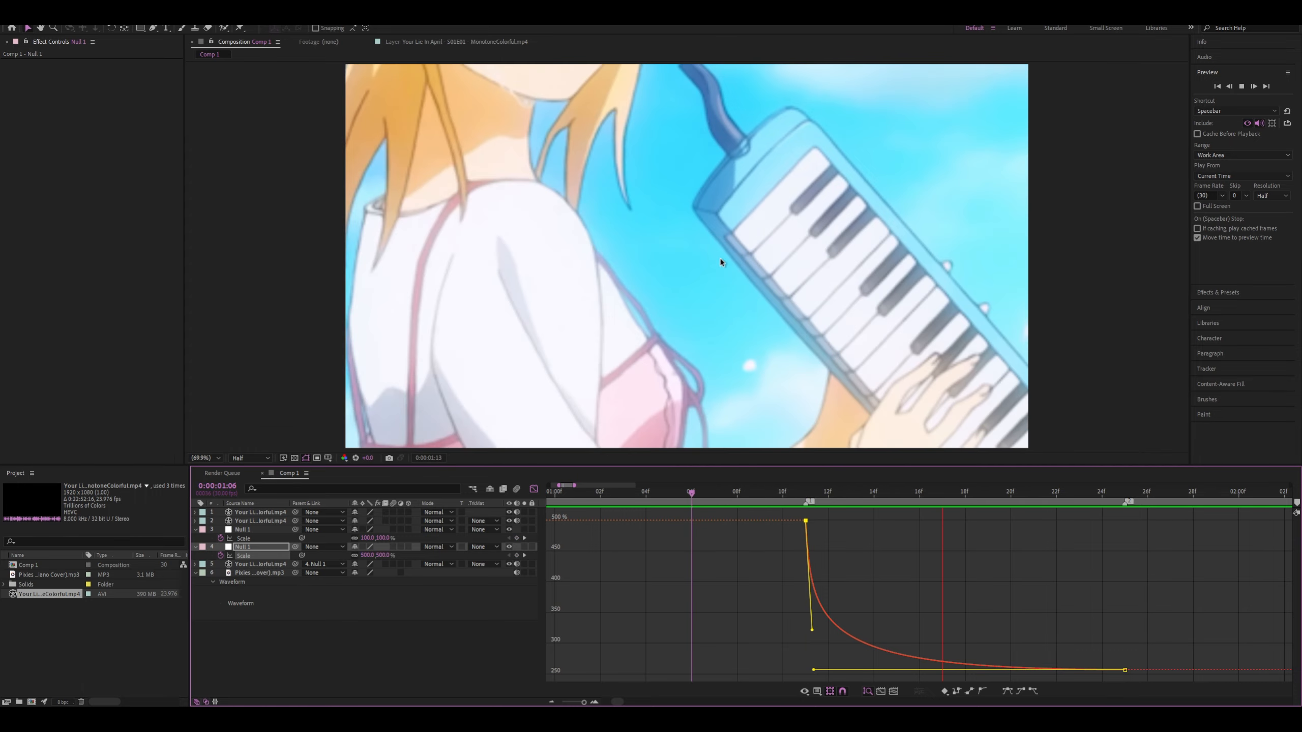
click(803, 494)
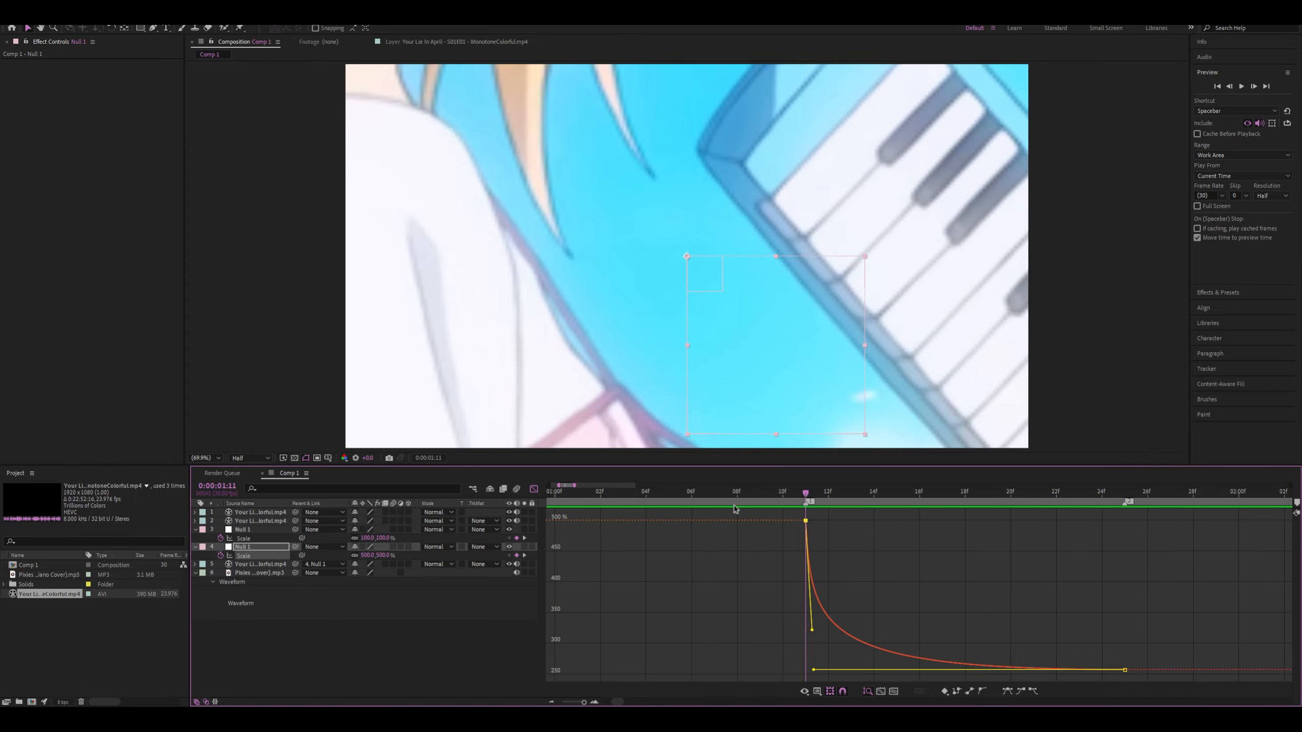
Set the lower null's Scale at 0:00:01:11 to 1000%, pull its handle down to about 400%, and preview the transition
text(1000)
click(483, 600)
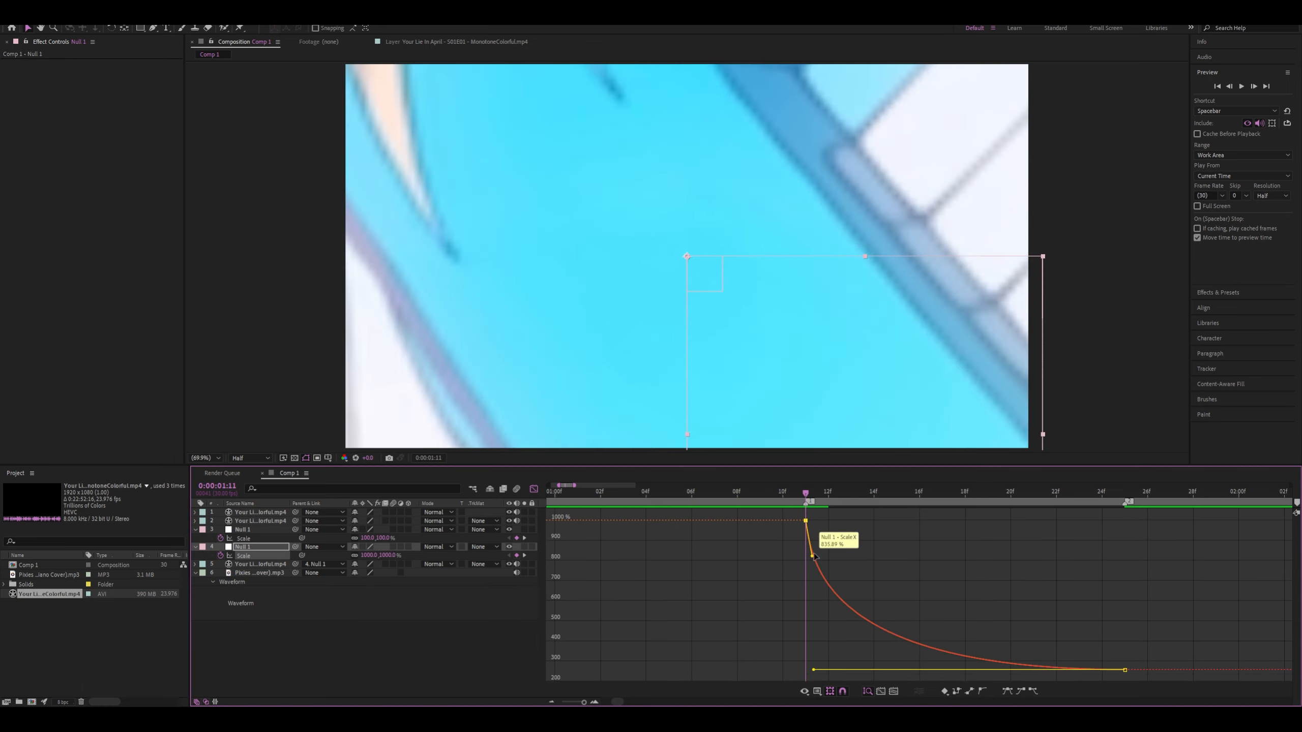
drag(815, 558, 781, 641)
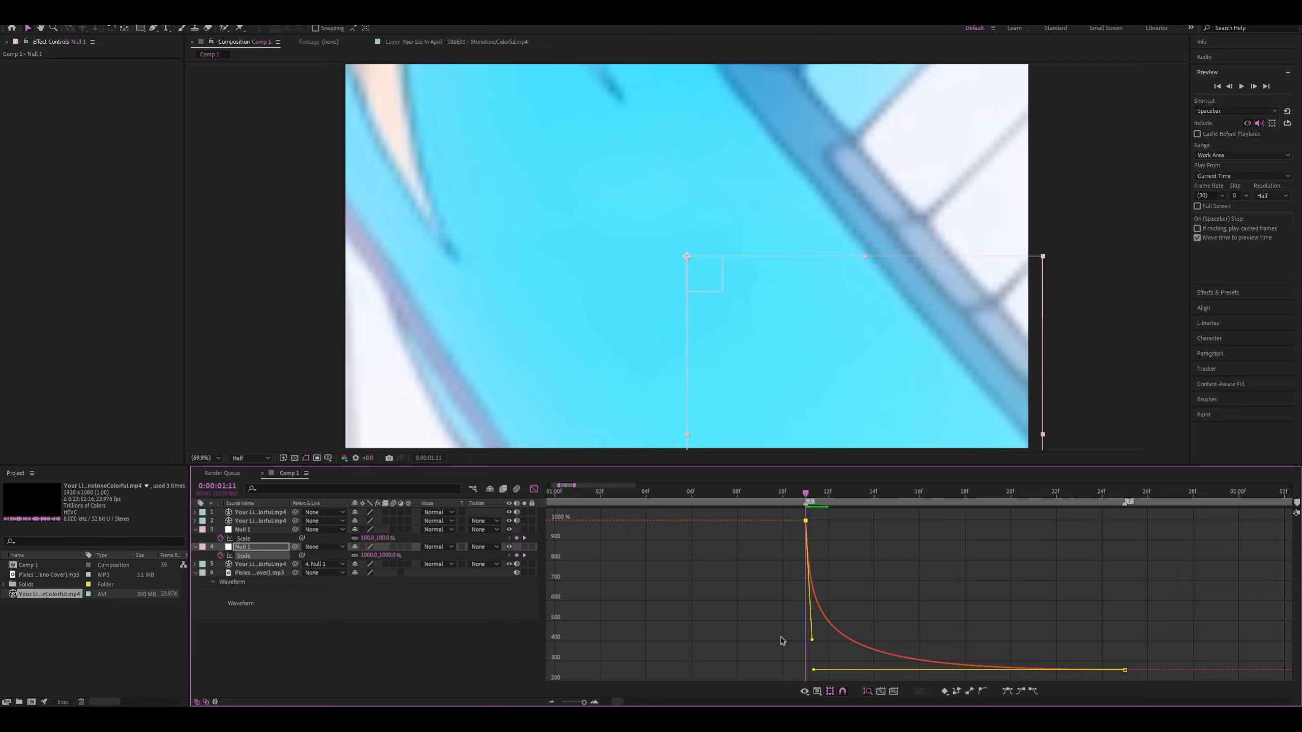
key(space)
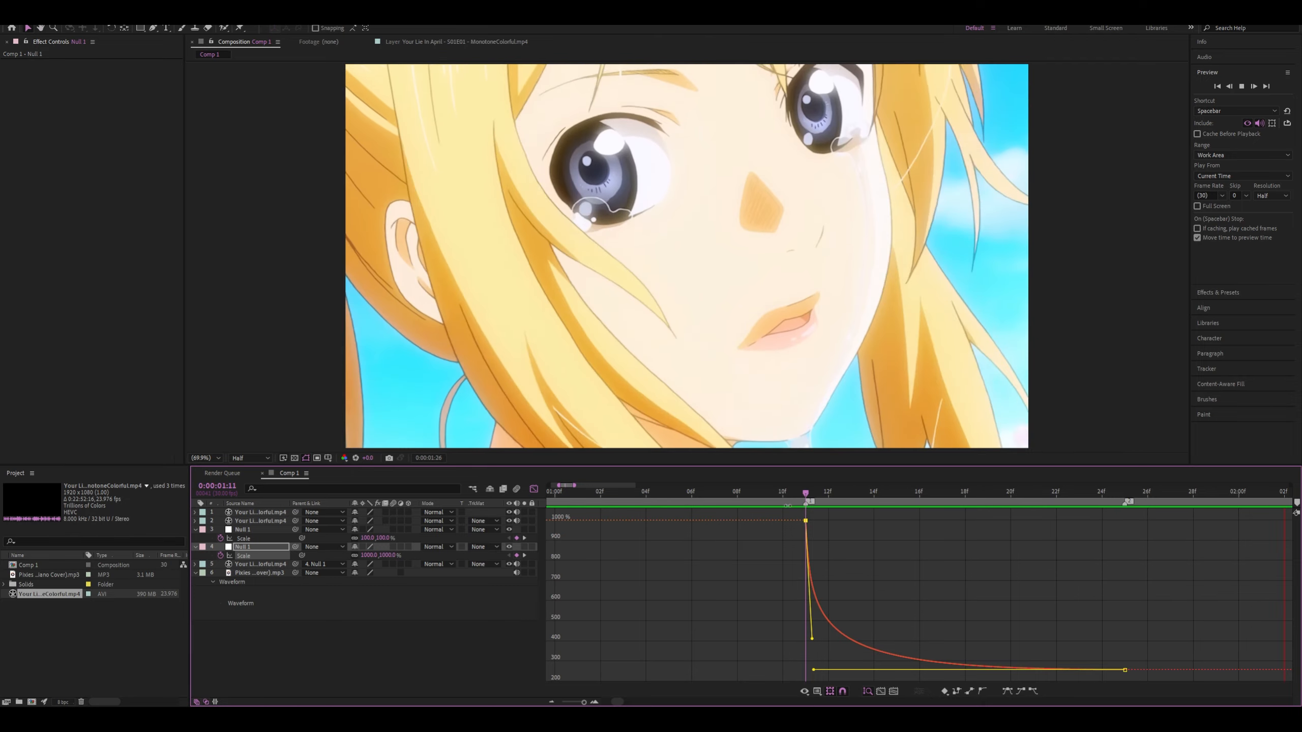
click(780, 493)
key(space)
click(805, 494)
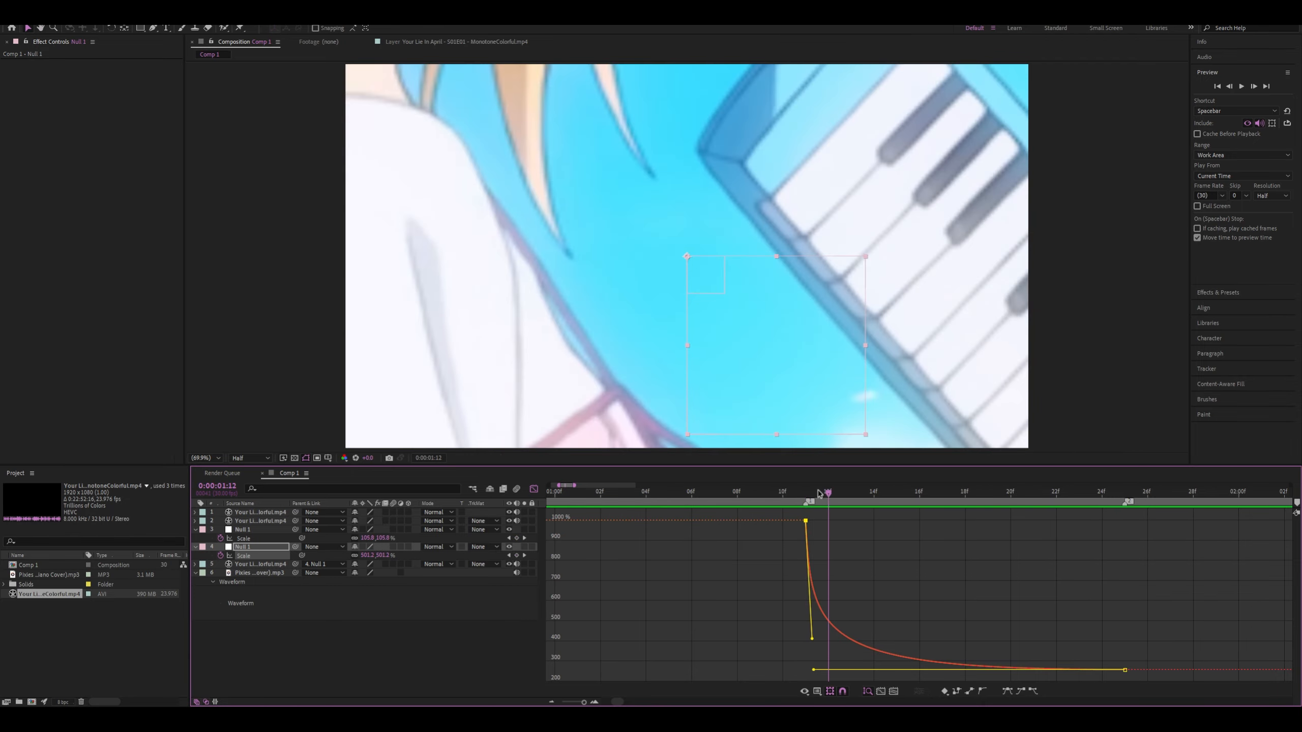
Undo the lower null's last Scale and curve changes and preview the transition from 0:00:01:07
drag(804, 495, 769, 495)
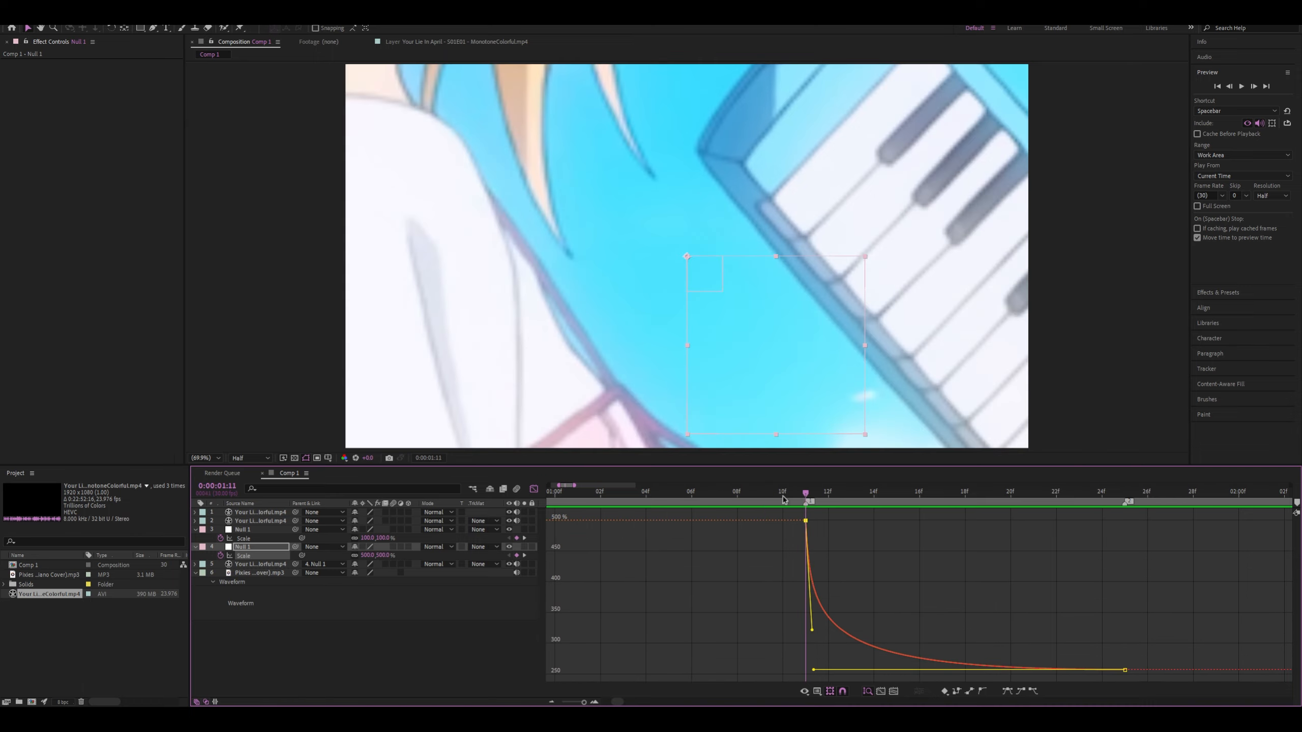
drag(797, 493, 793, 493)
key(space)
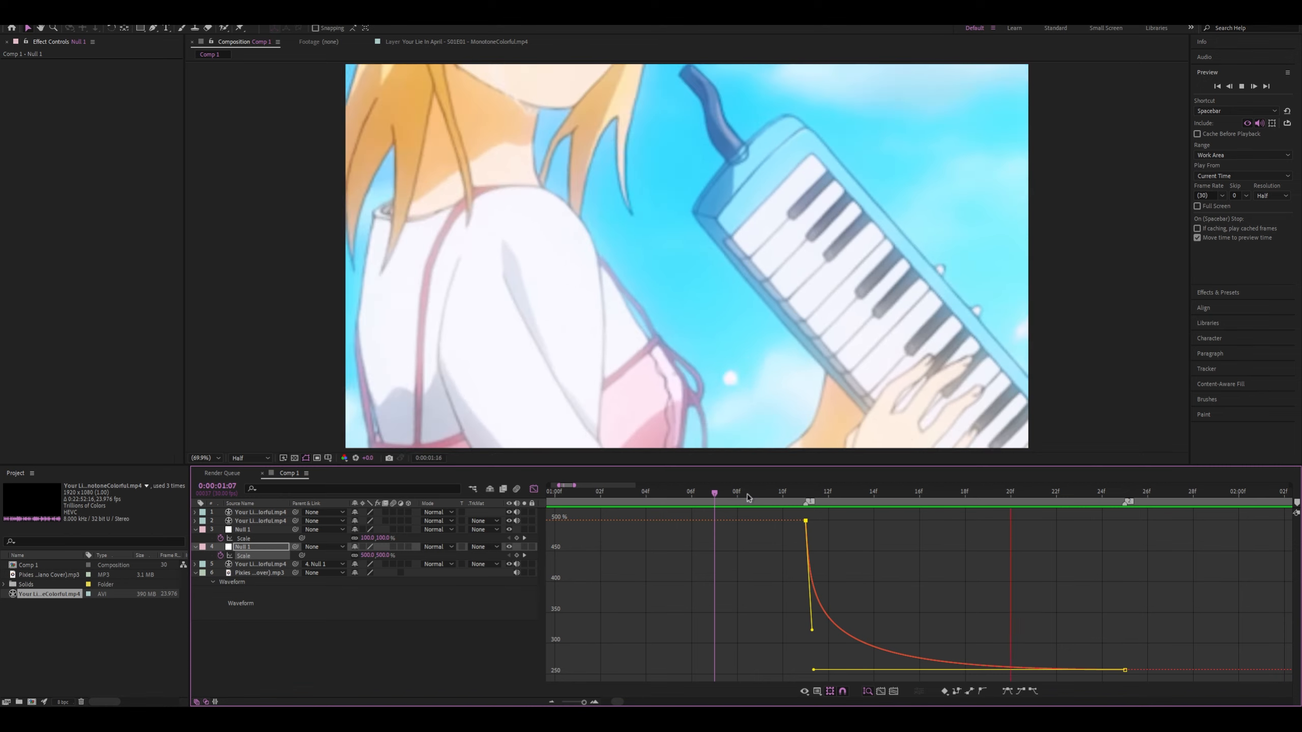
key(space)
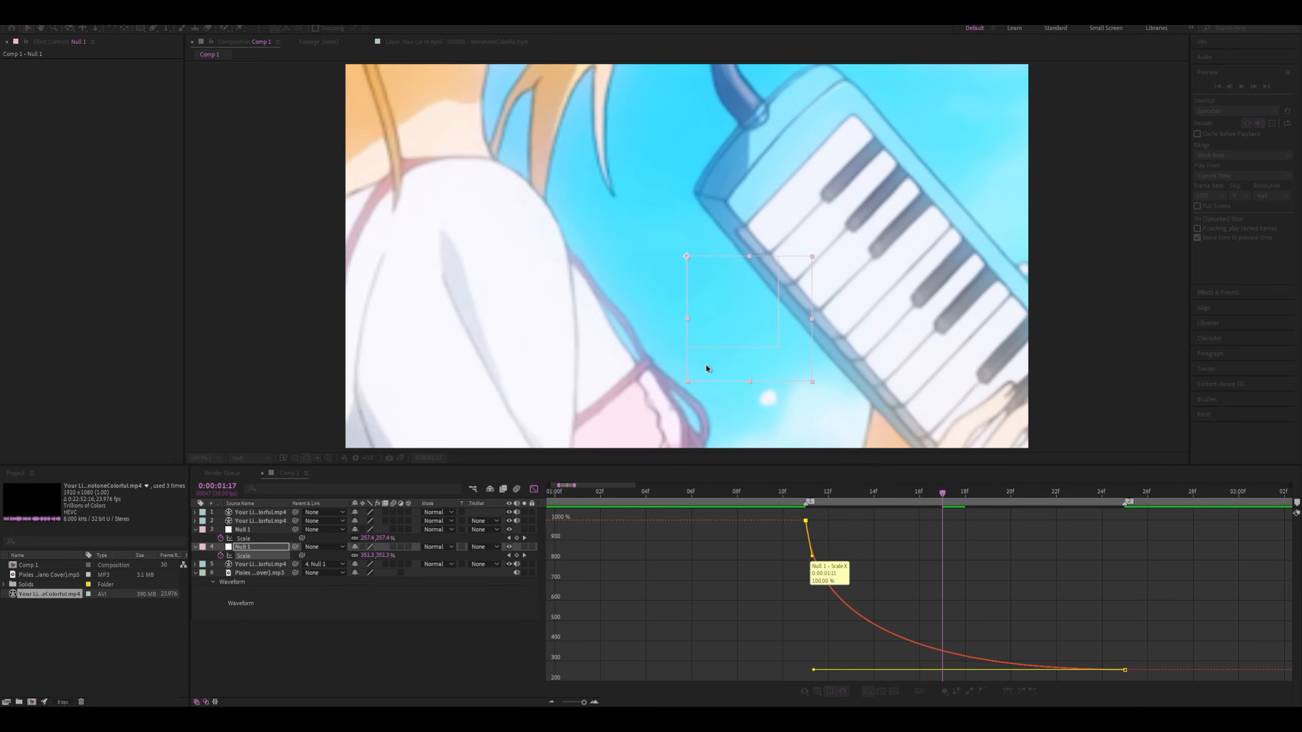
Set the lower null's first Scale keyframe to 1000% and pull its handle down to about 400% for a steep initial drop
click(707, 366)
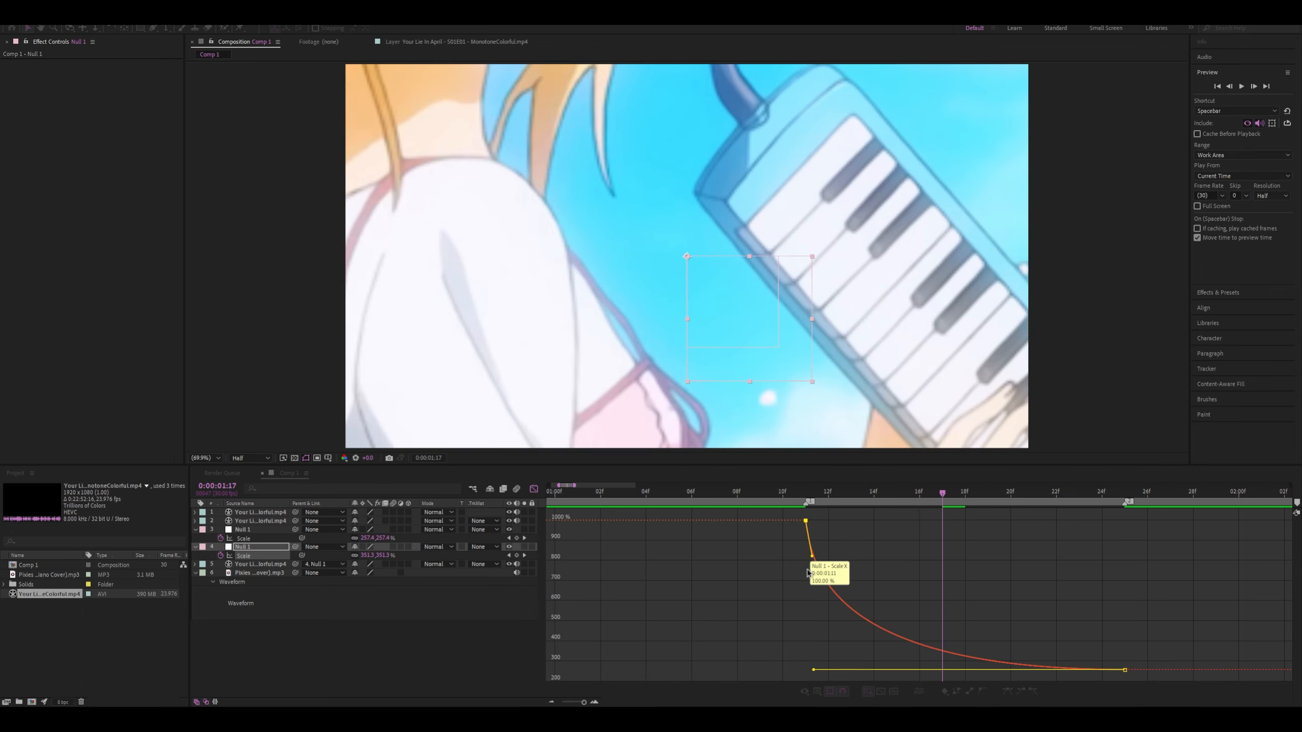
click(808, 557)
drag(827, 538, 767, 488)
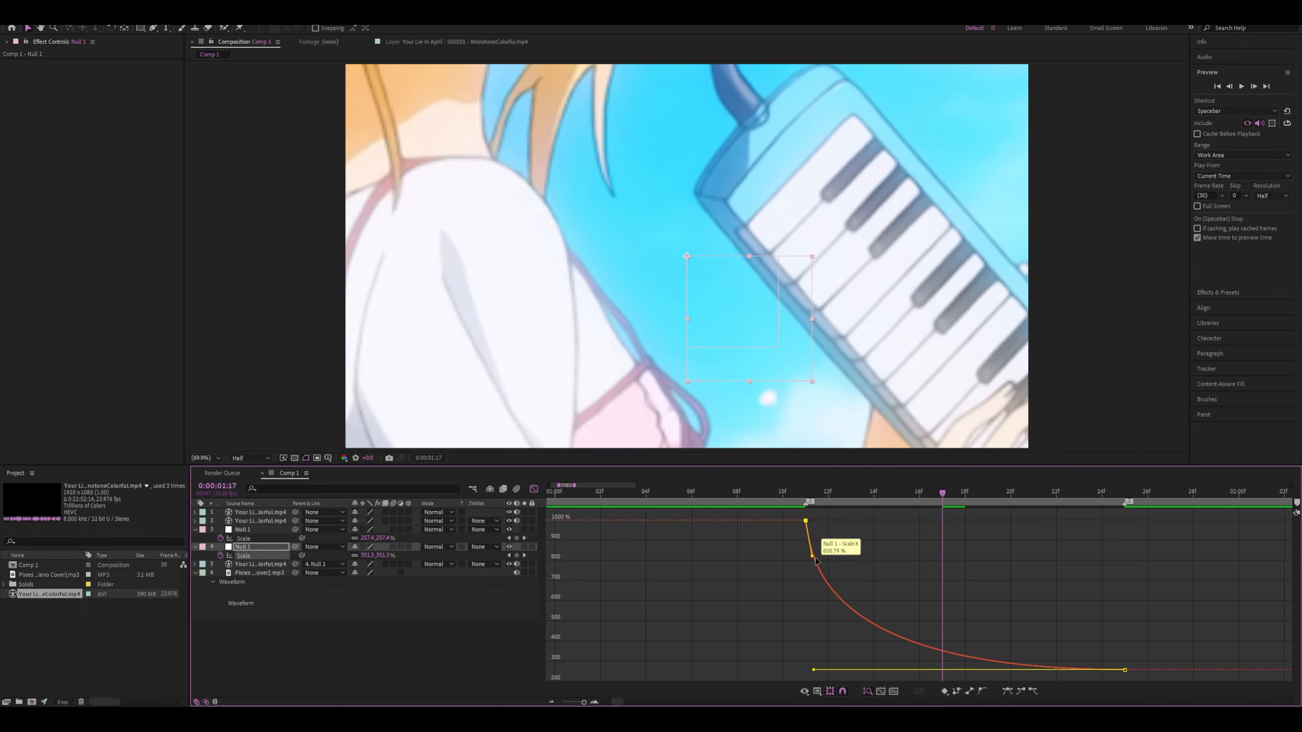
drag(811, 555, 811, 665)
Preview the zoom transition between 0:00:01:07 and 0:00:01:22 and check the upper null's Scale curve
key(space)
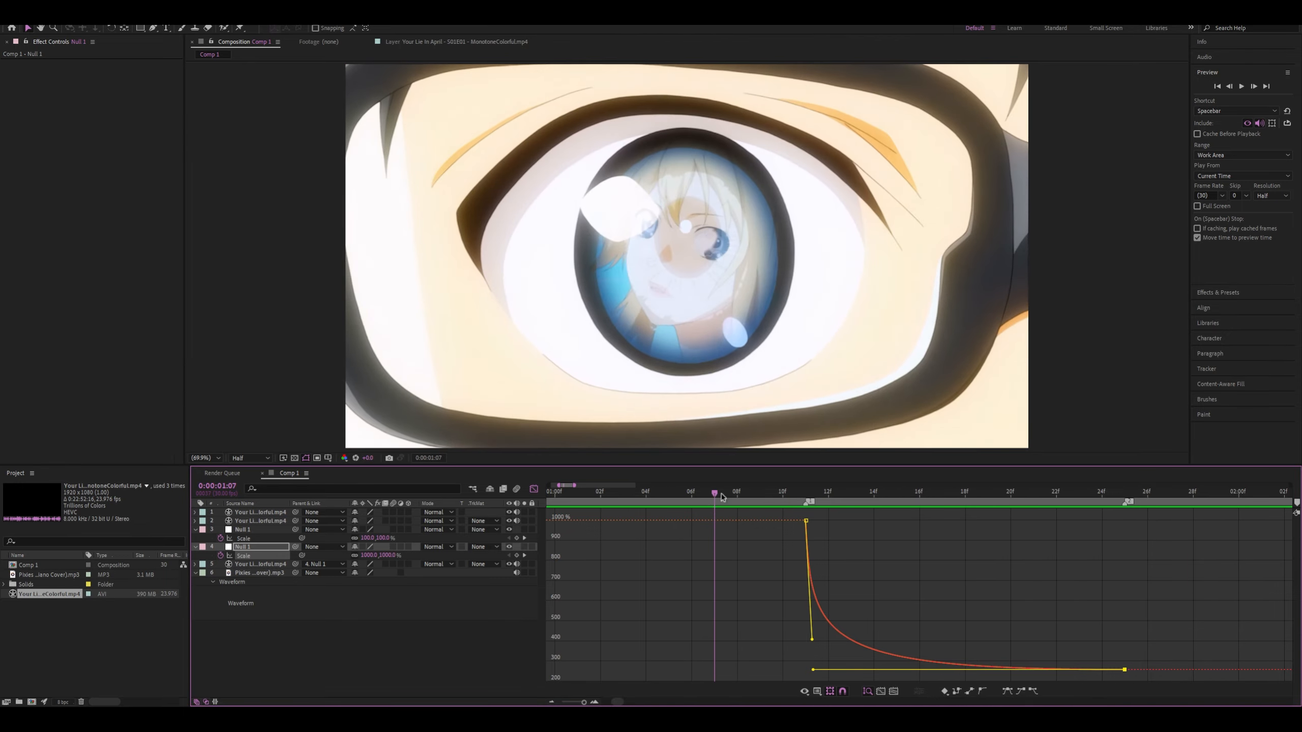
key(space)
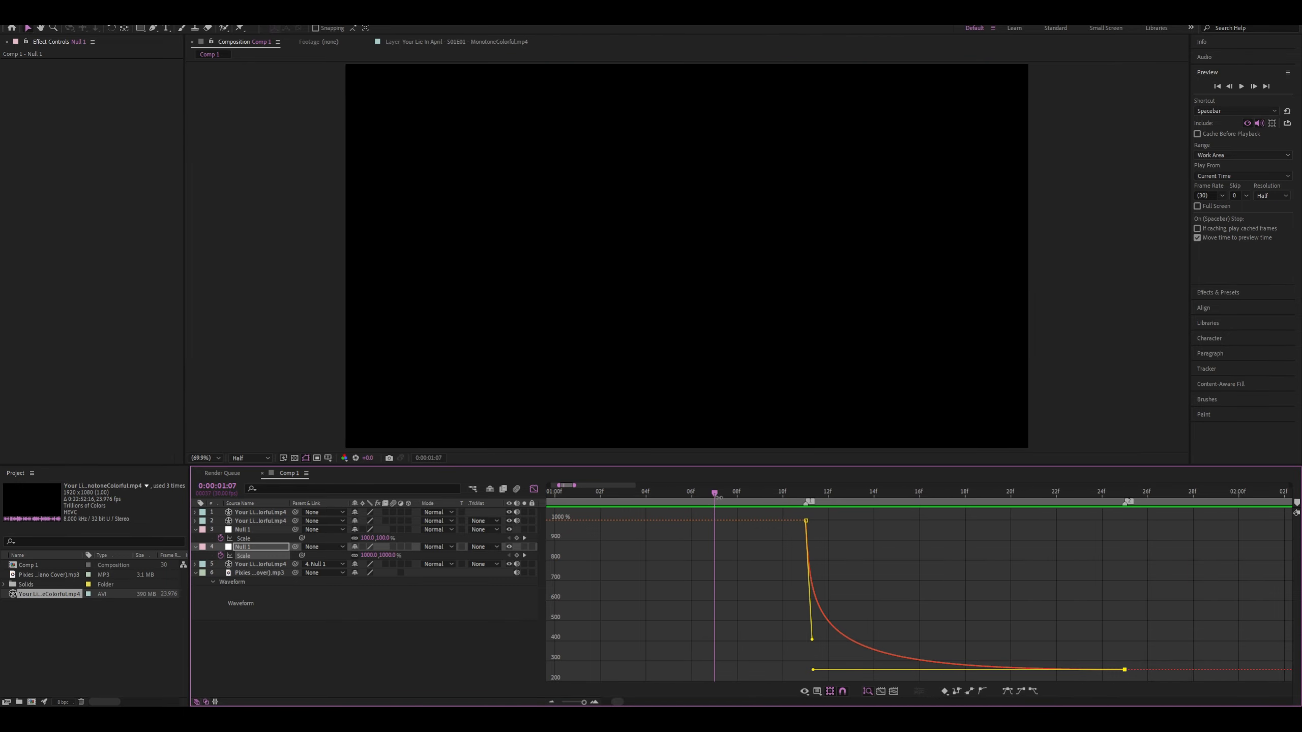
key(space)
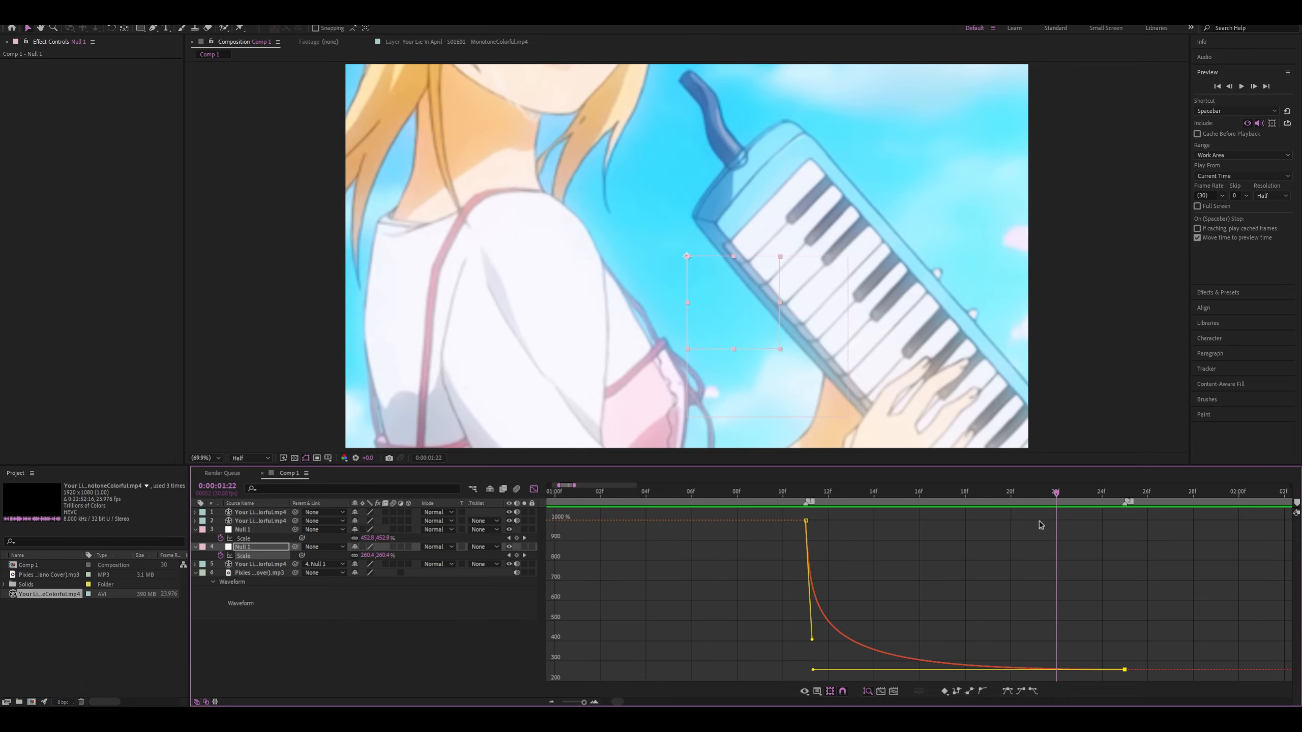
key(space)
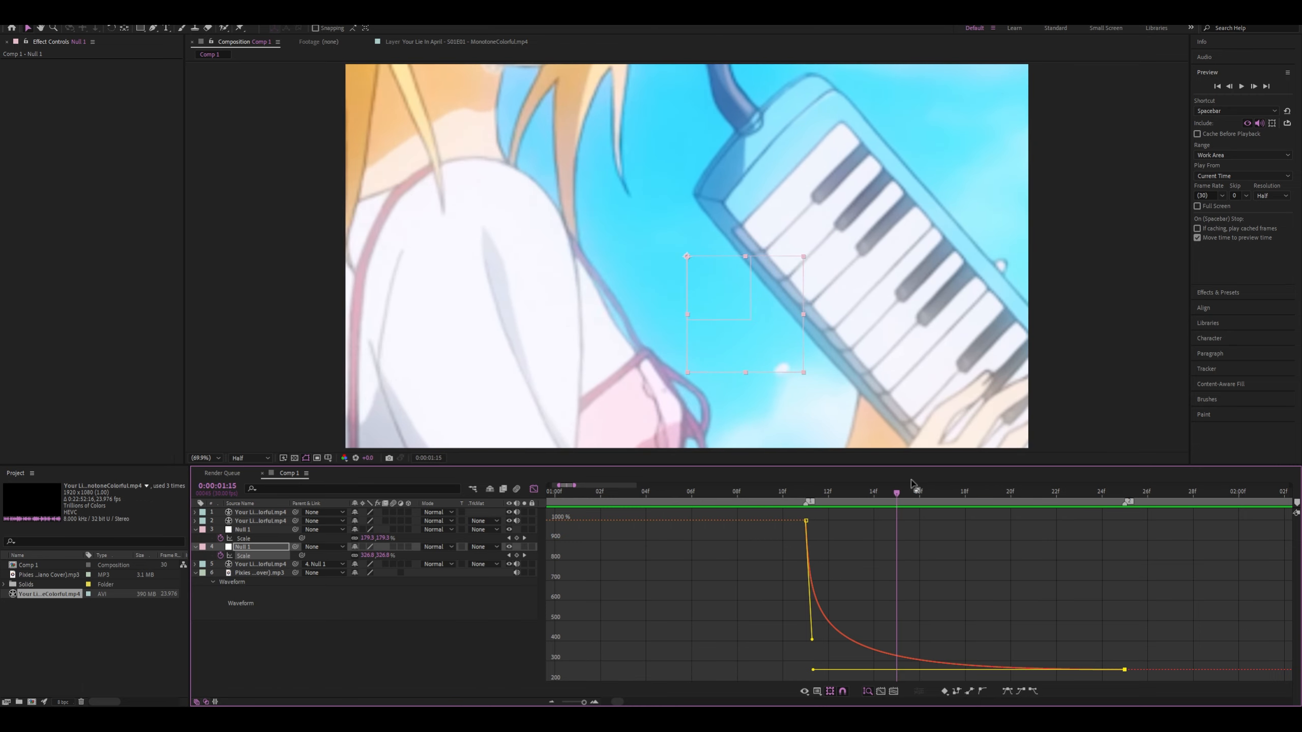
key(space)
key(space)
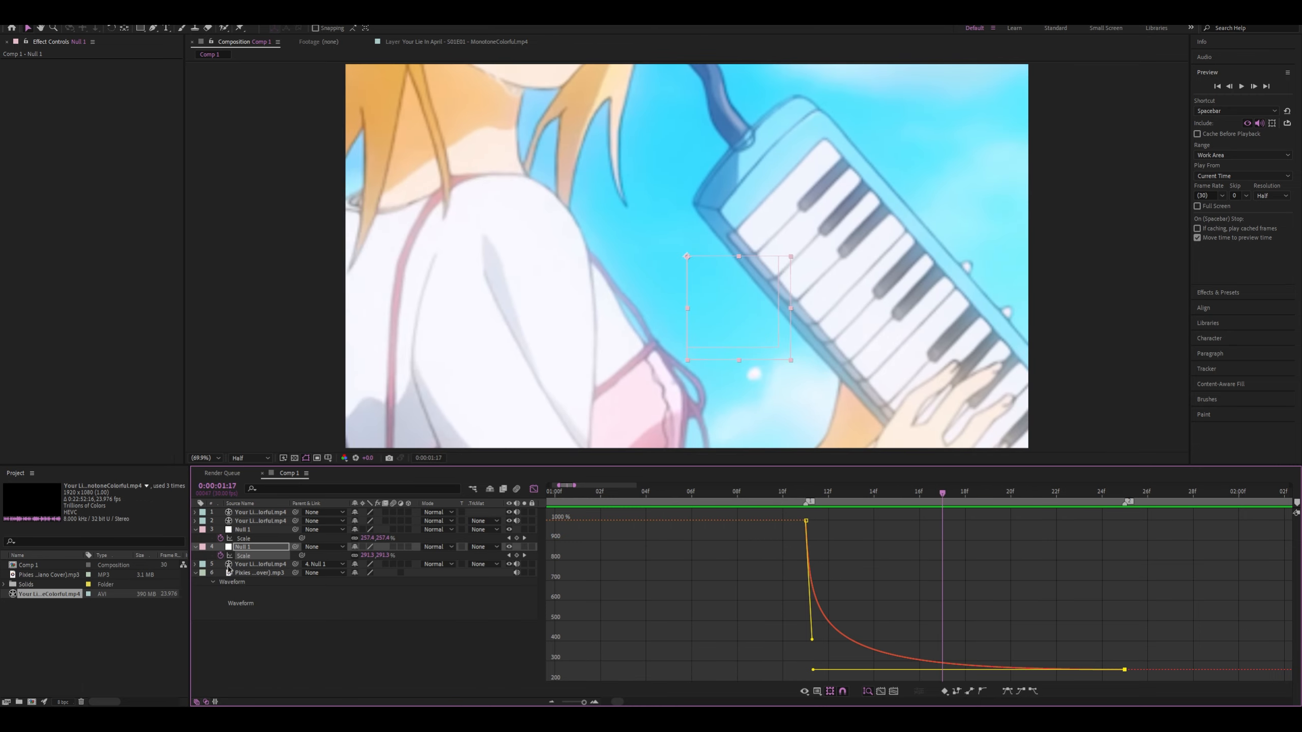
click(244, 538)
drag(859, 637, 793, 680)
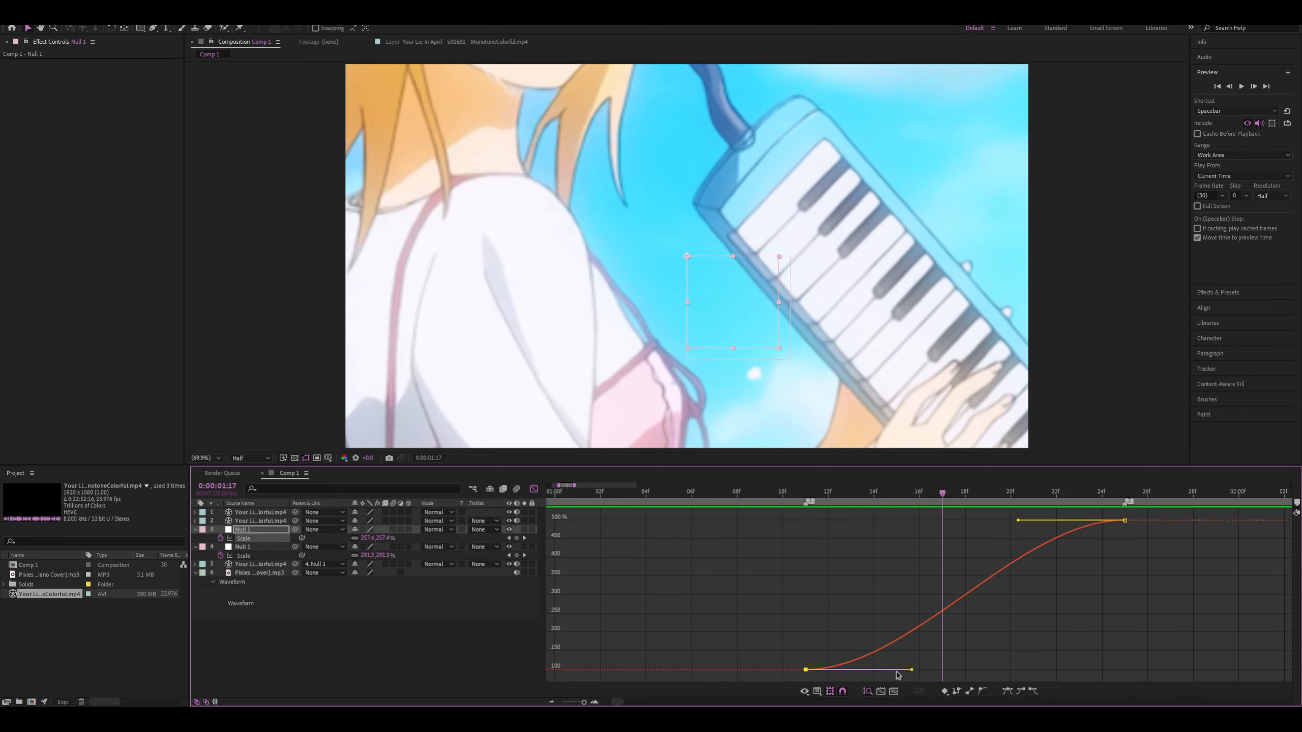
Set the lower null's last Scale keyframe to 100% and preview the transition from 0:00:01:11
click(272, 547)
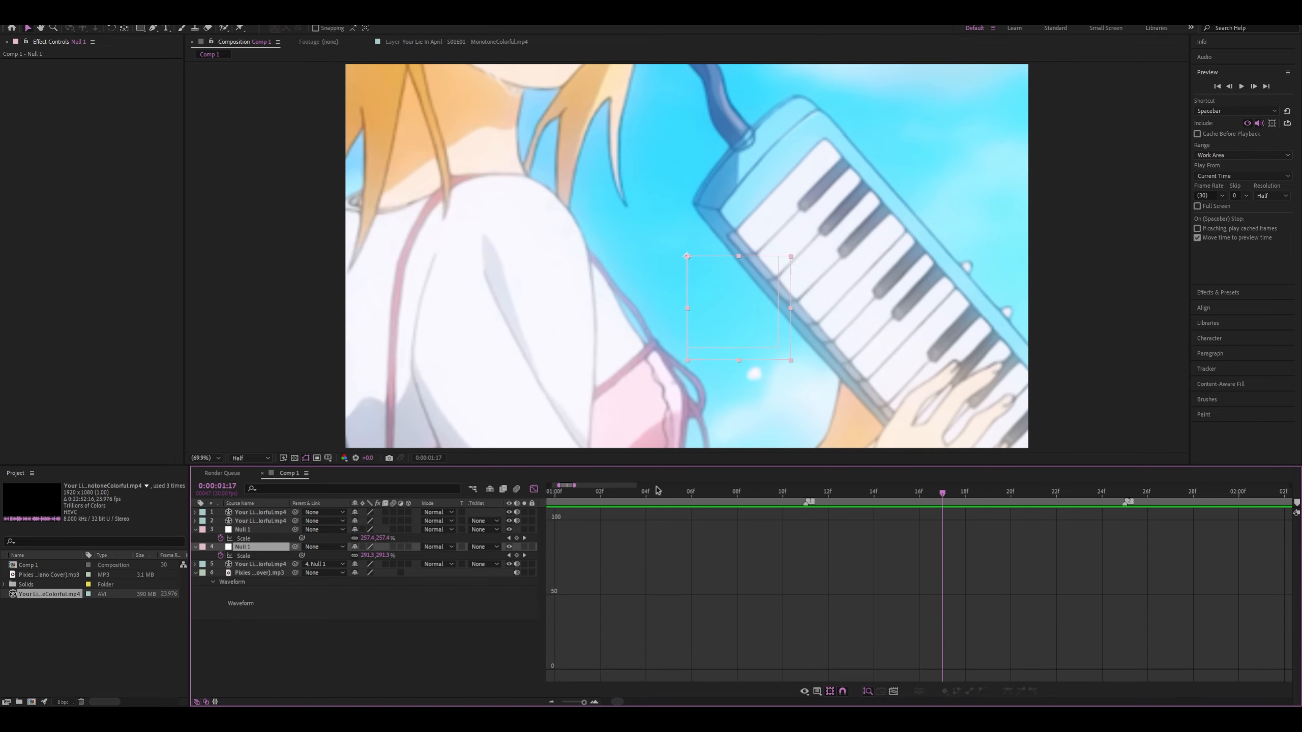
click(534, 488)
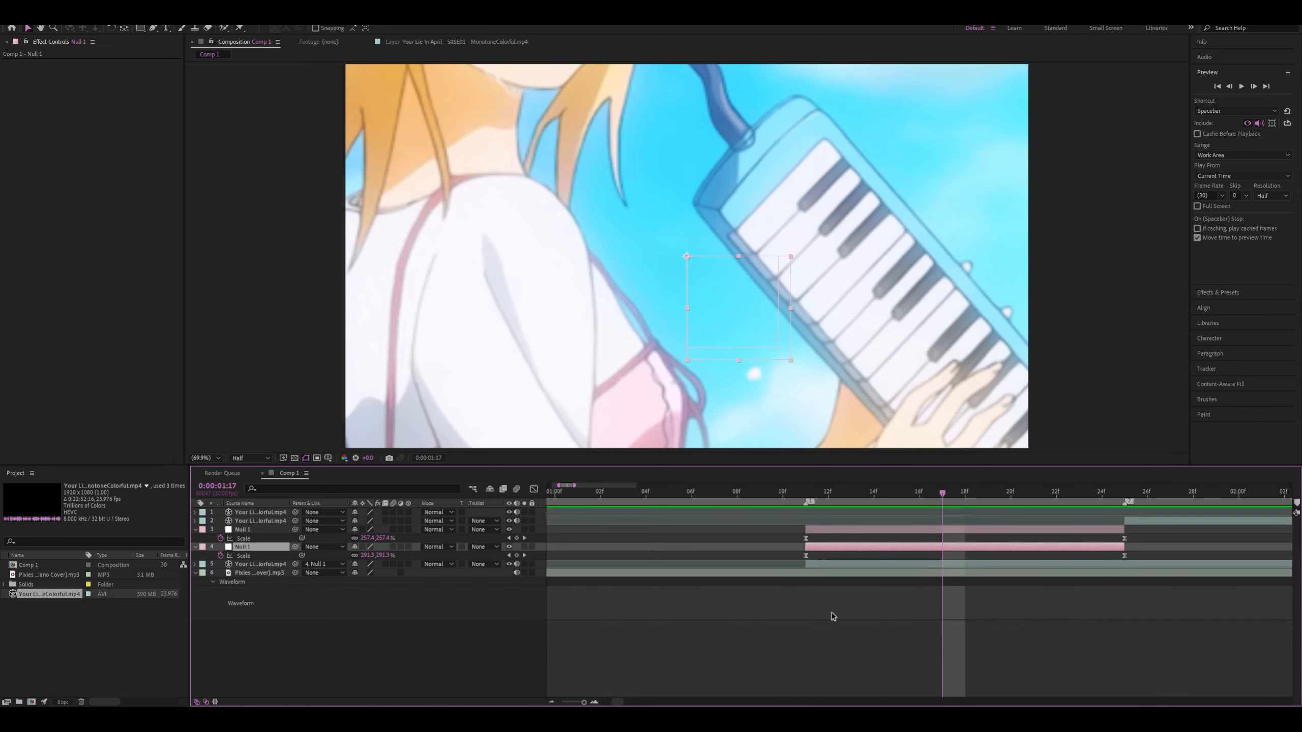
click(1124, 555)
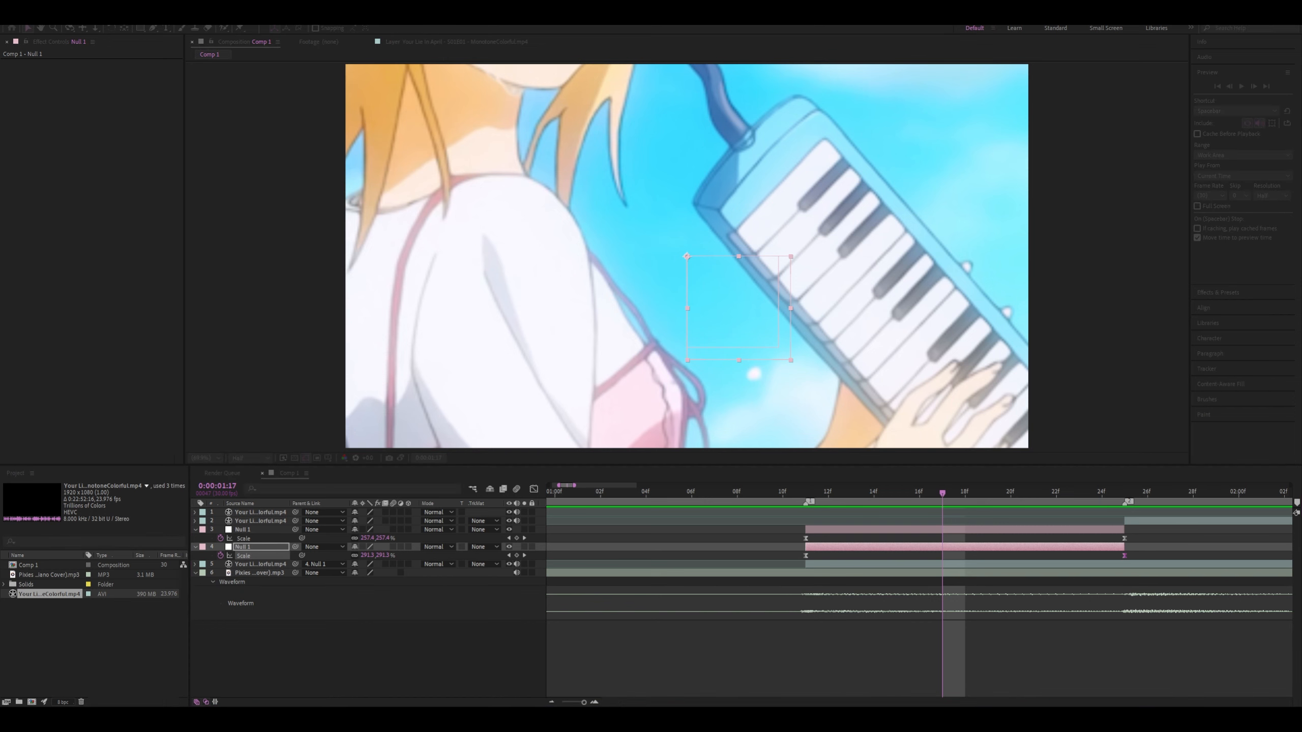
click(903, 497)
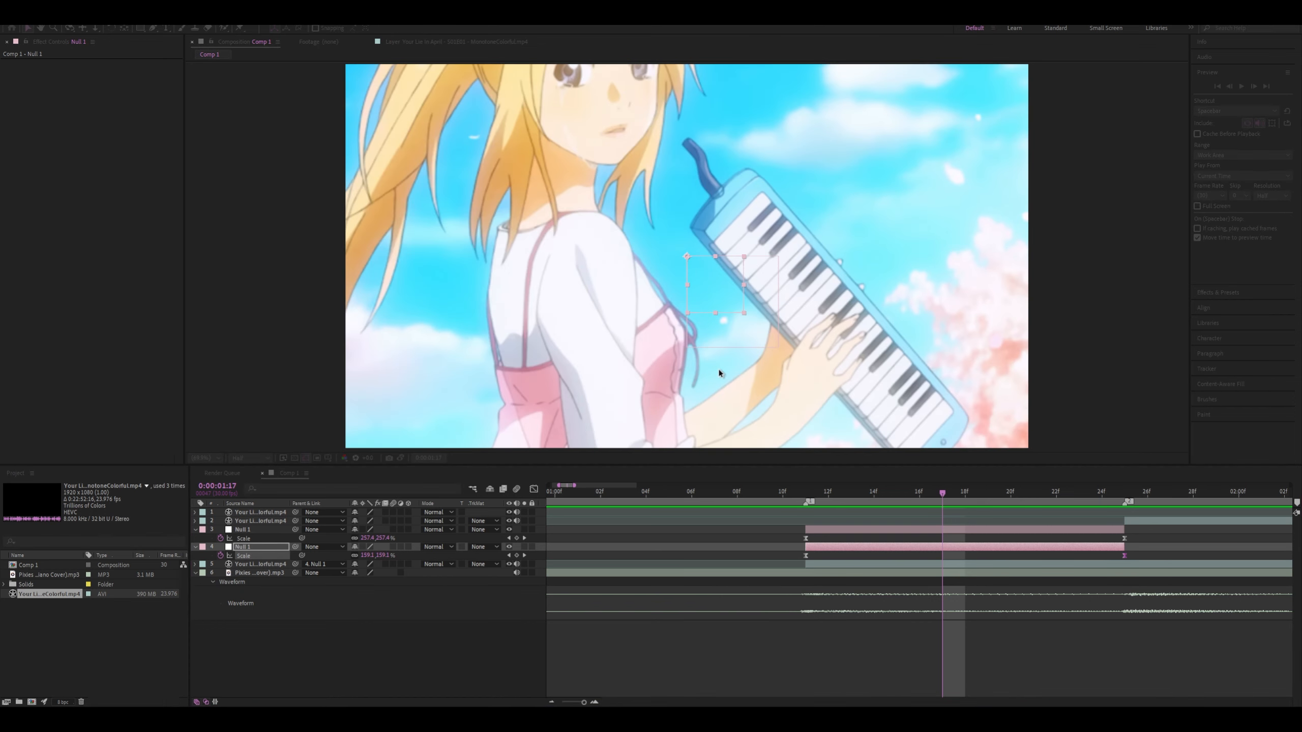
click(747, 390)
drag(942, 494, 805, 497)
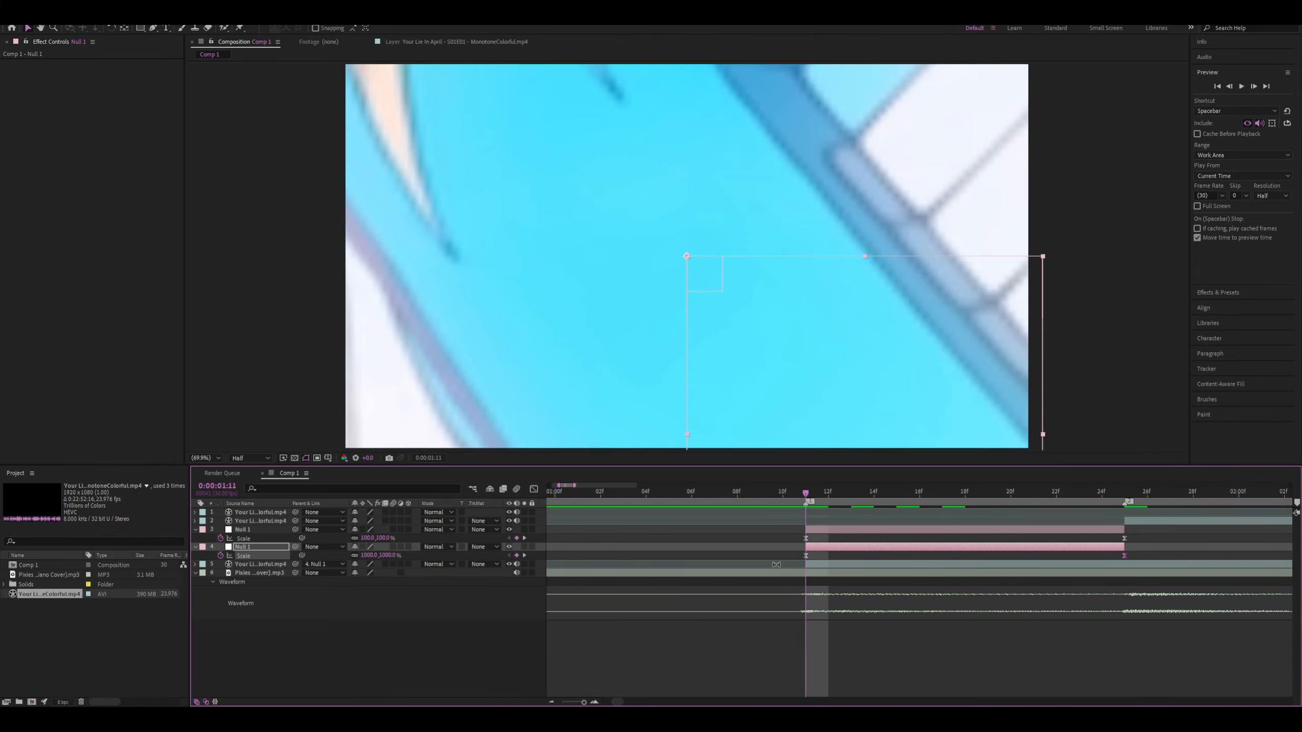
key(space)
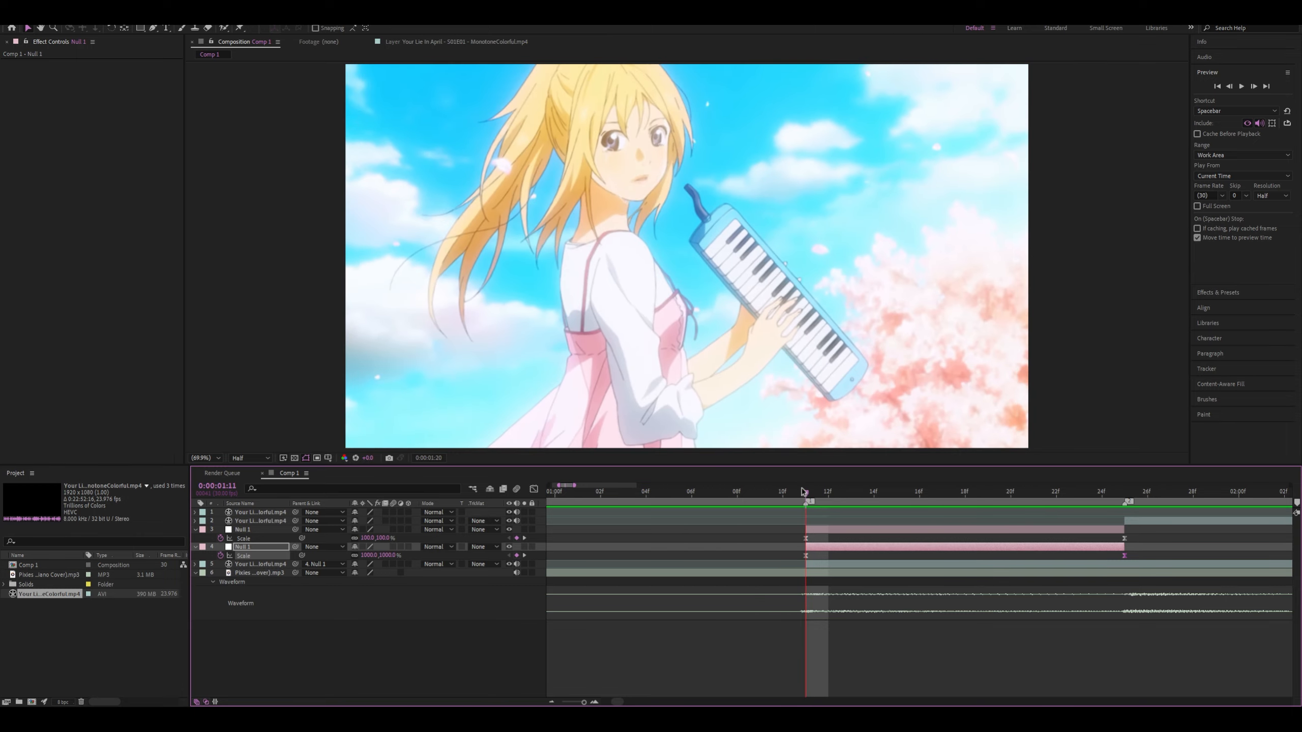
key(space)
Set the lower null's first Scale keyframe at 0:00:01:11 to 500% and pull its curve handle down to about 200%
drag(897, 489, 806, 491)
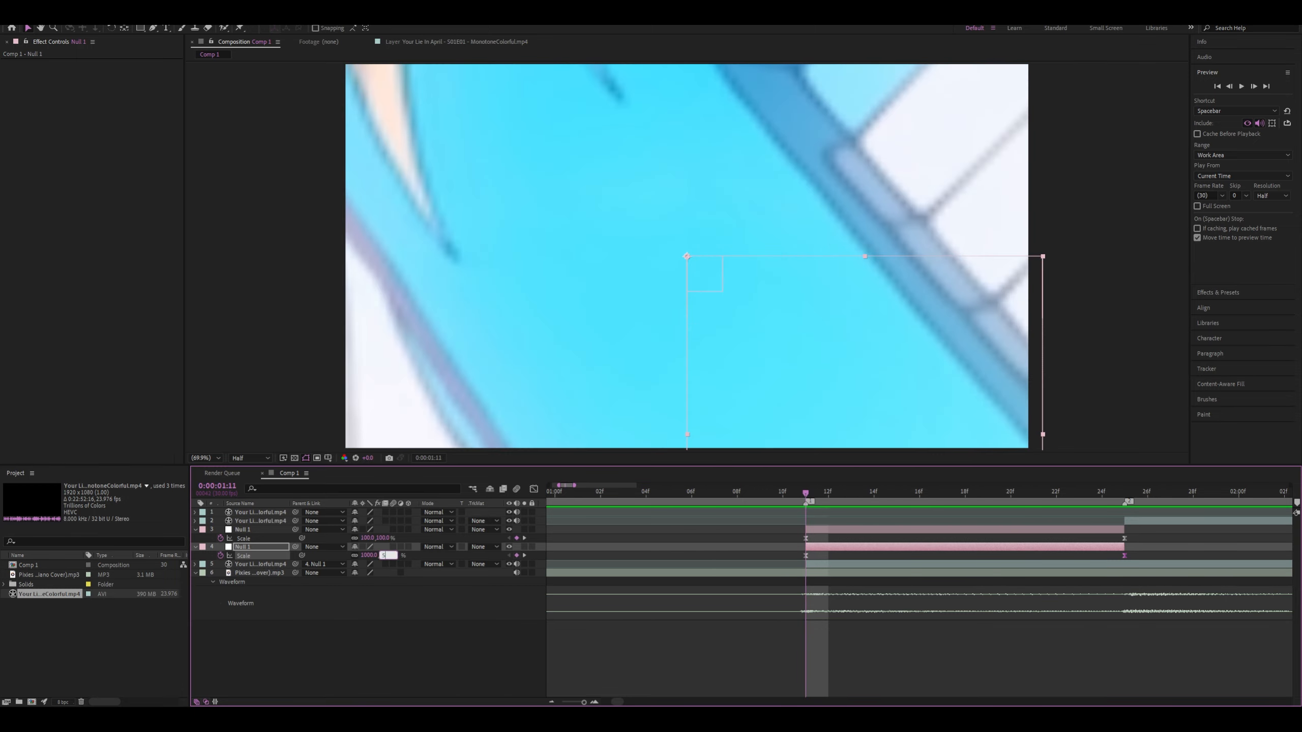
key(Return)
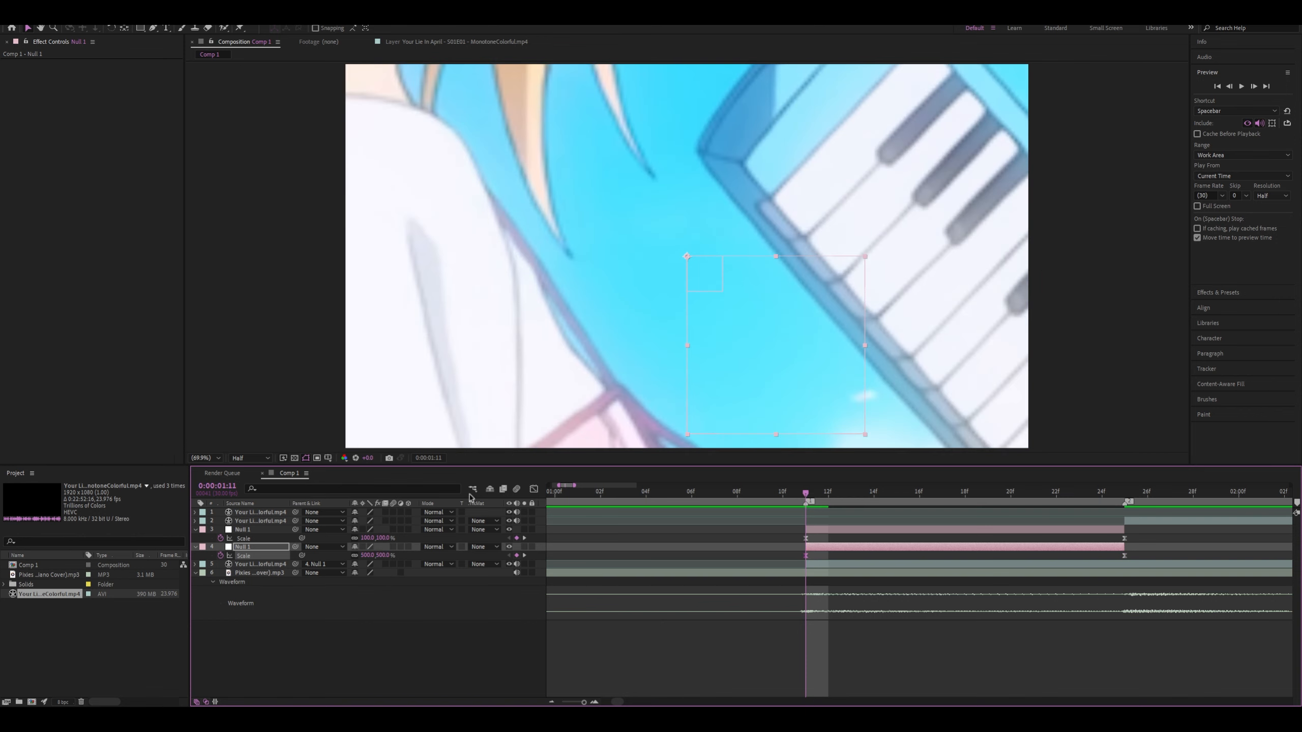
click(533, 489)
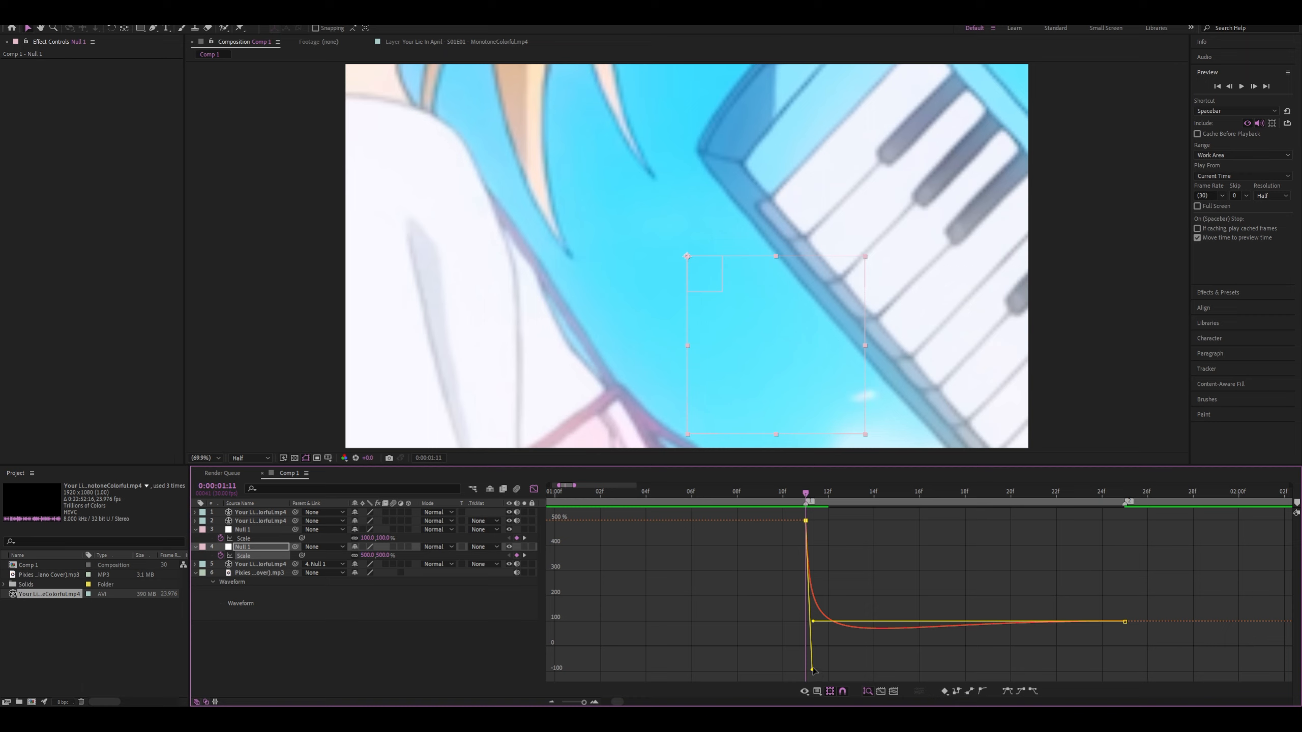
drag(812, 670, 820, 590)
drag(814, 524, 811, 643)
Preview the lower null's zoom-out several times, starting before and at the 0:00:01:11 cut
key(space)
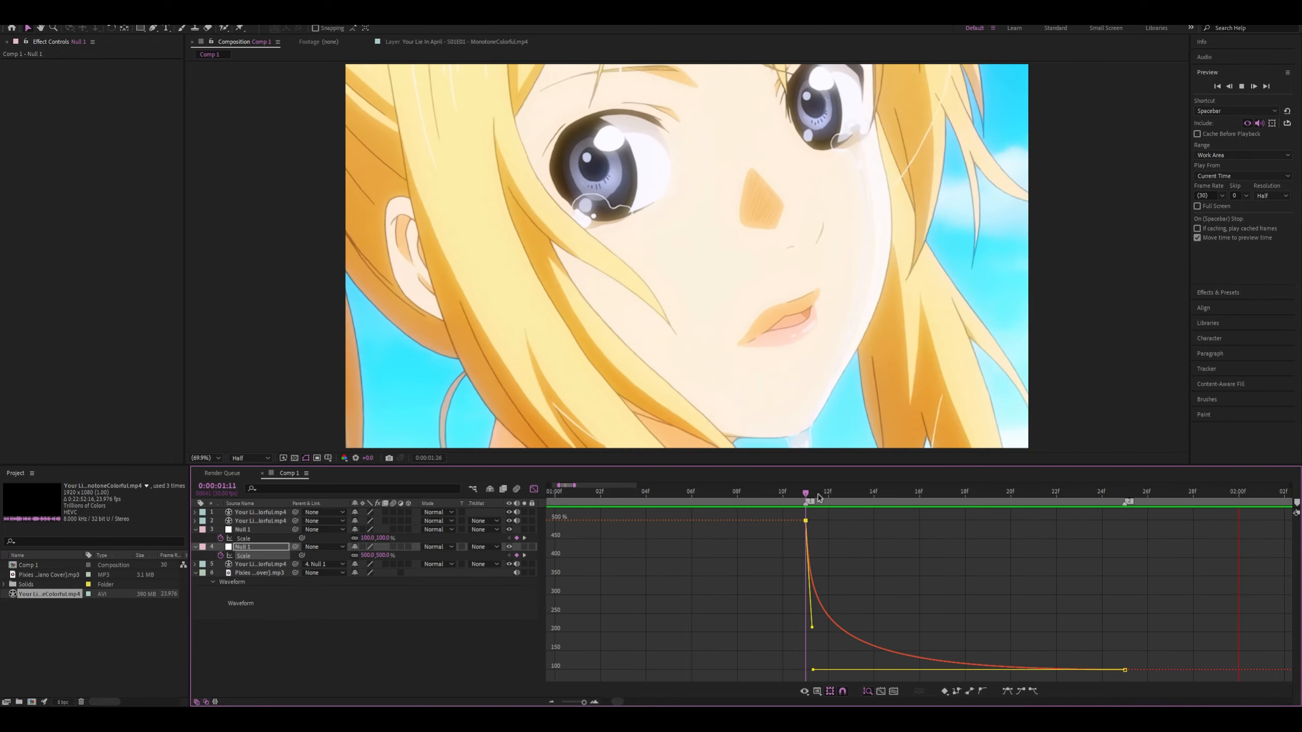
key(space)
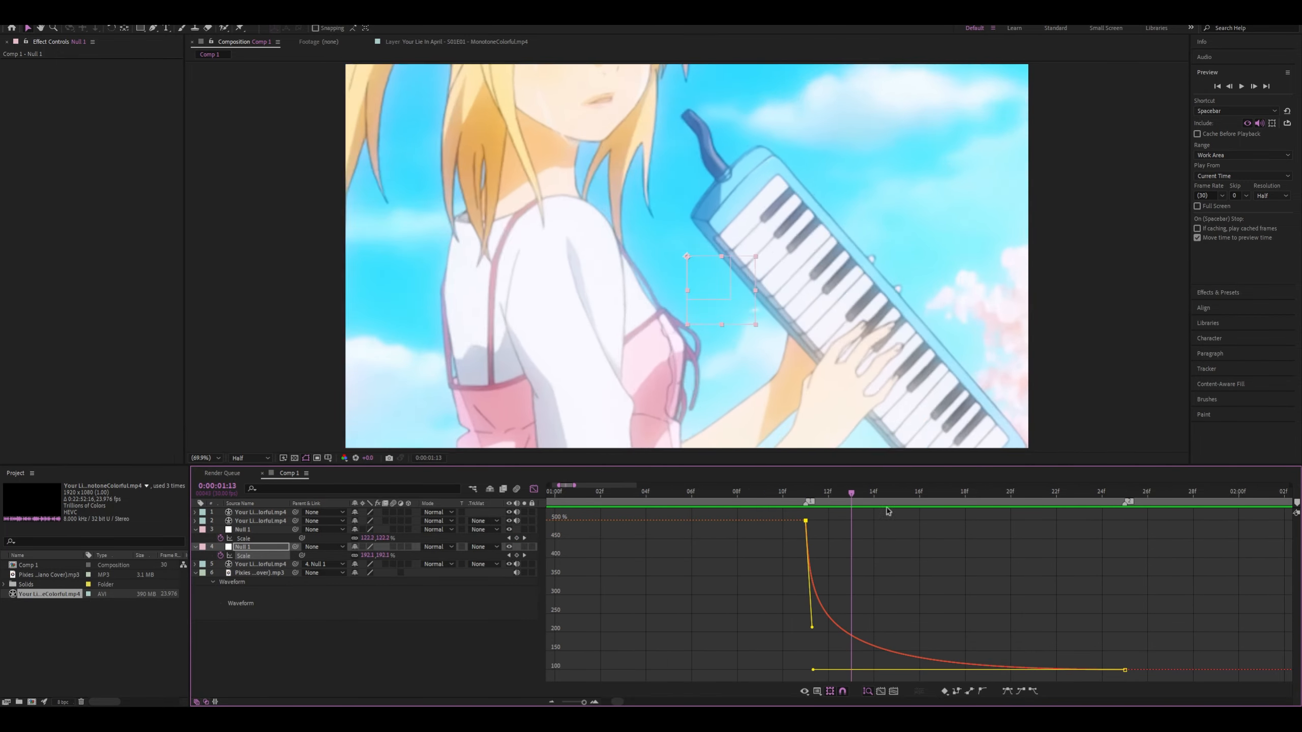
key(space)
key(space)
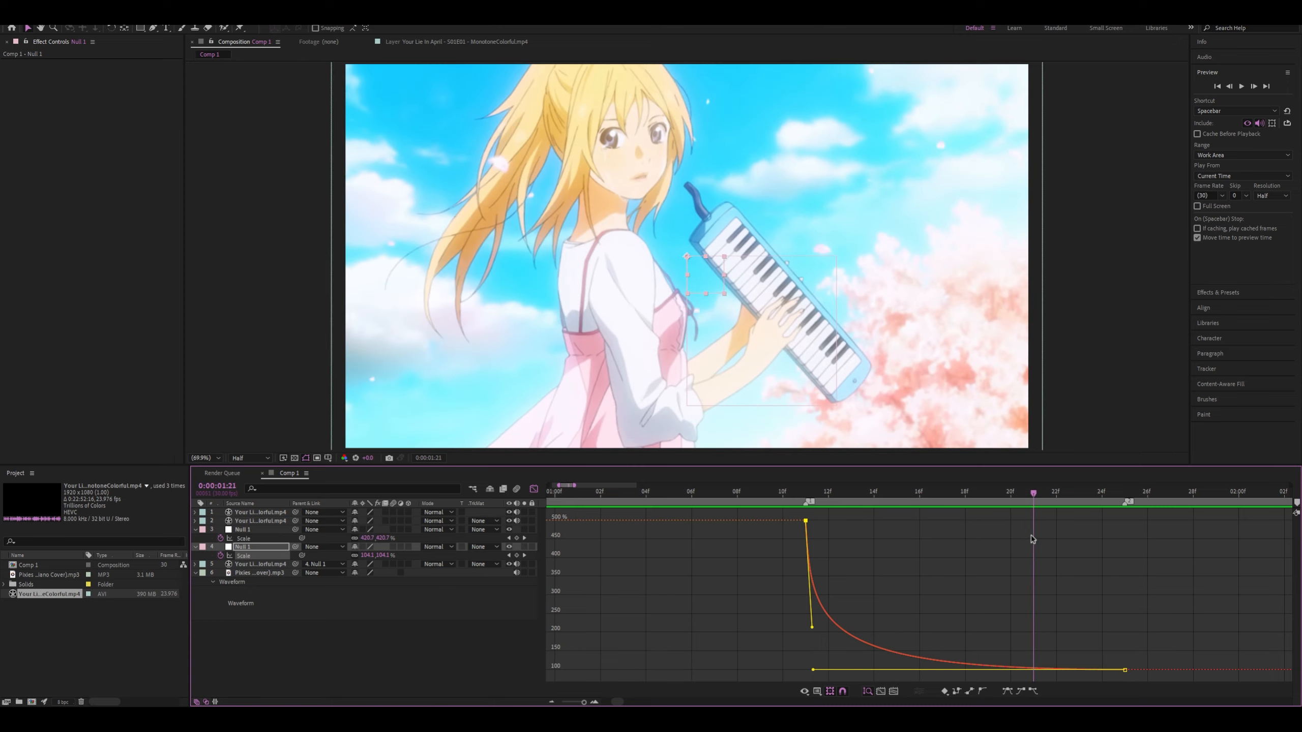
key(space)
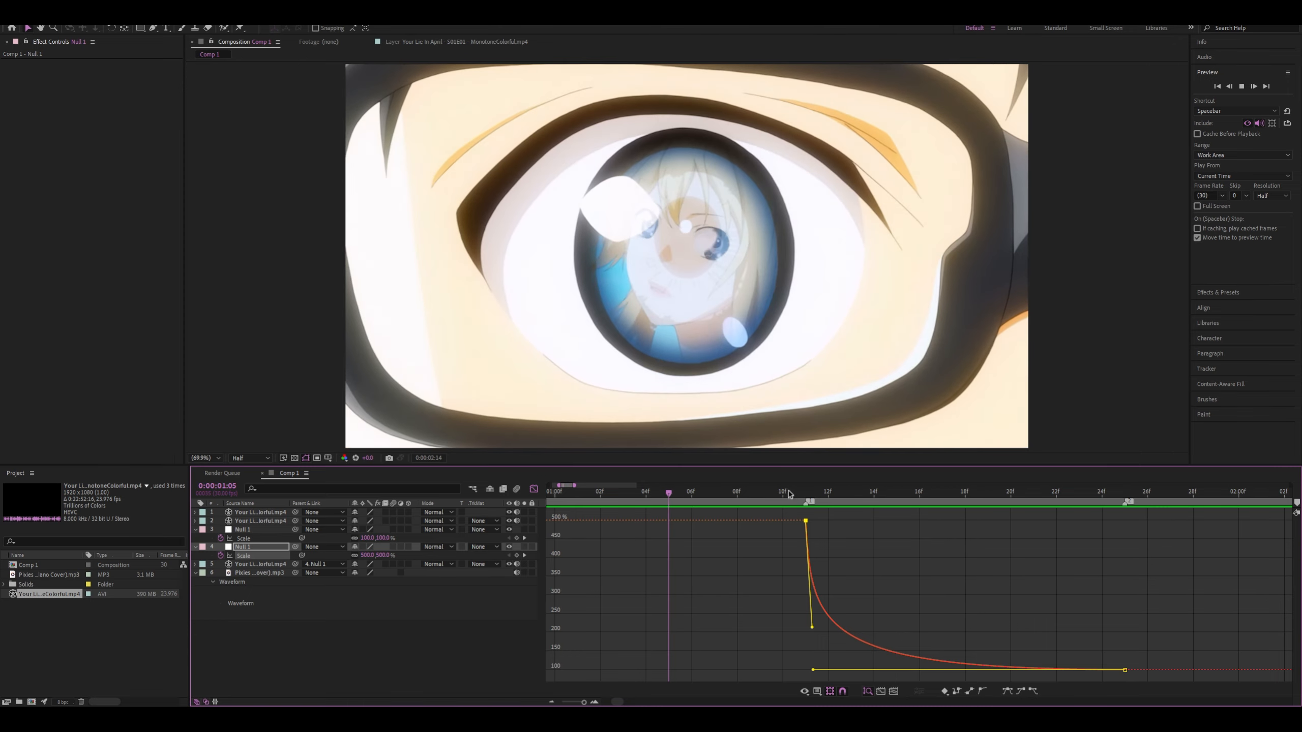
key(space)
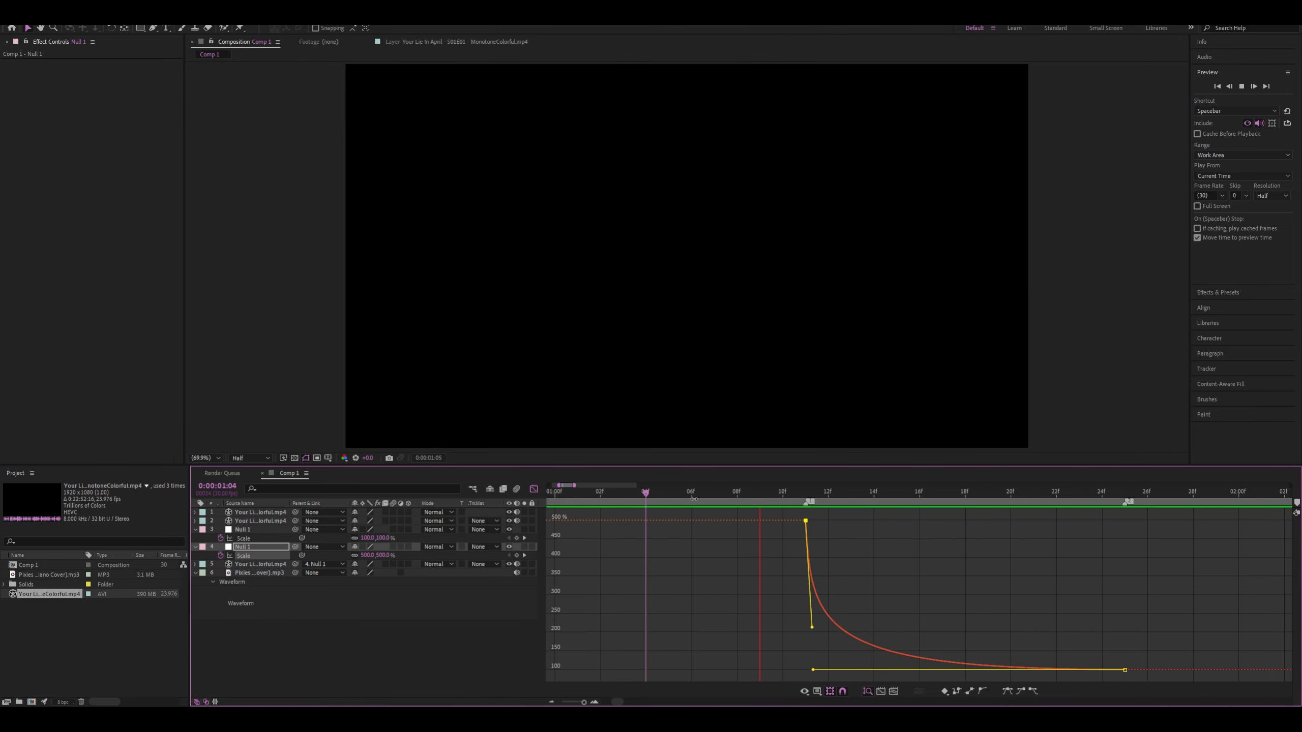
key(space)
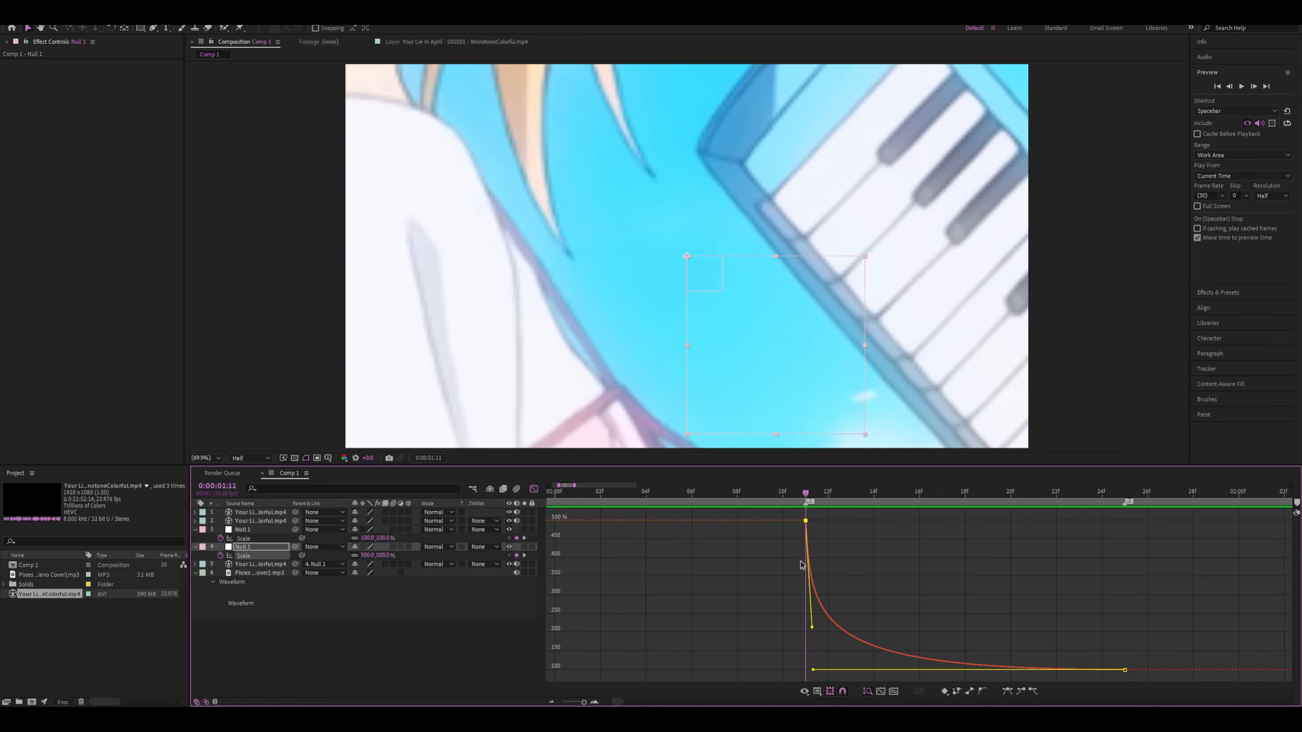
key(space)
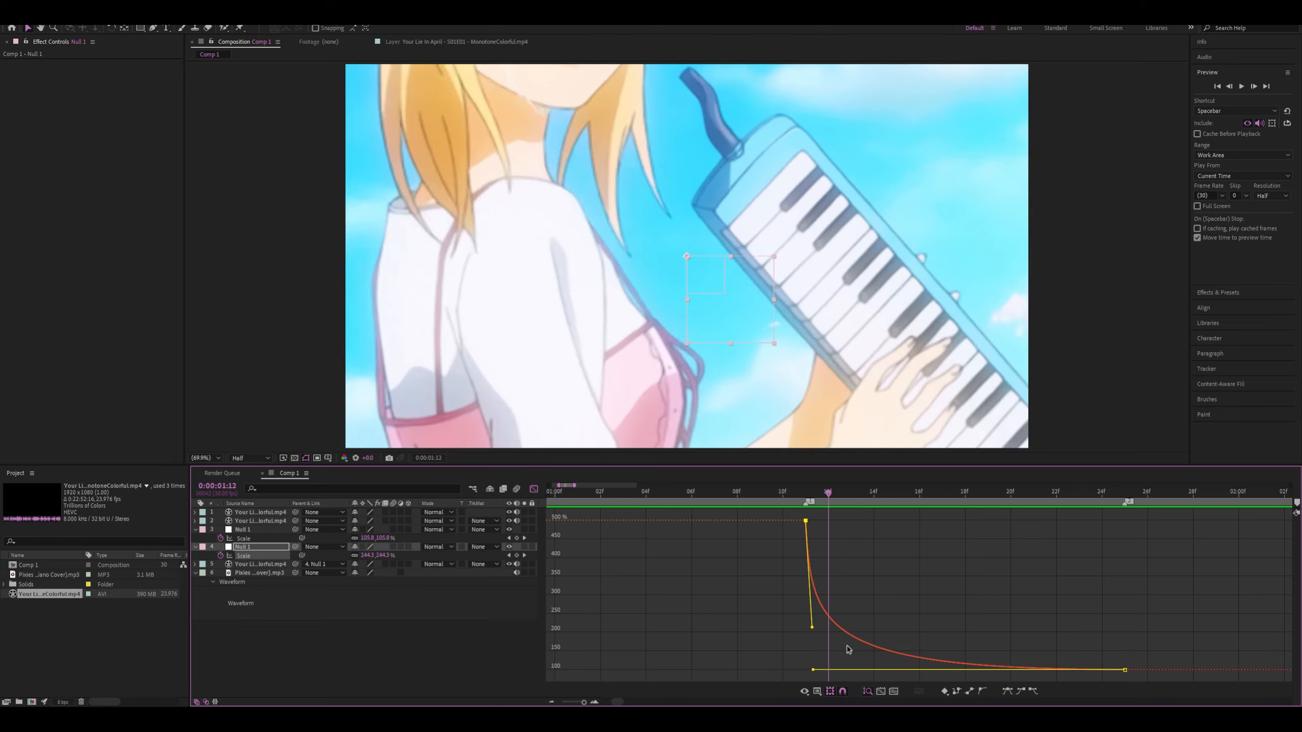
key(space)
Scrub the lower null's Scale curve around 0:00:01:09 to 0:00:01:12 and play the sequence from 0:00:01:08
drag(877, 652, 1030, 671)
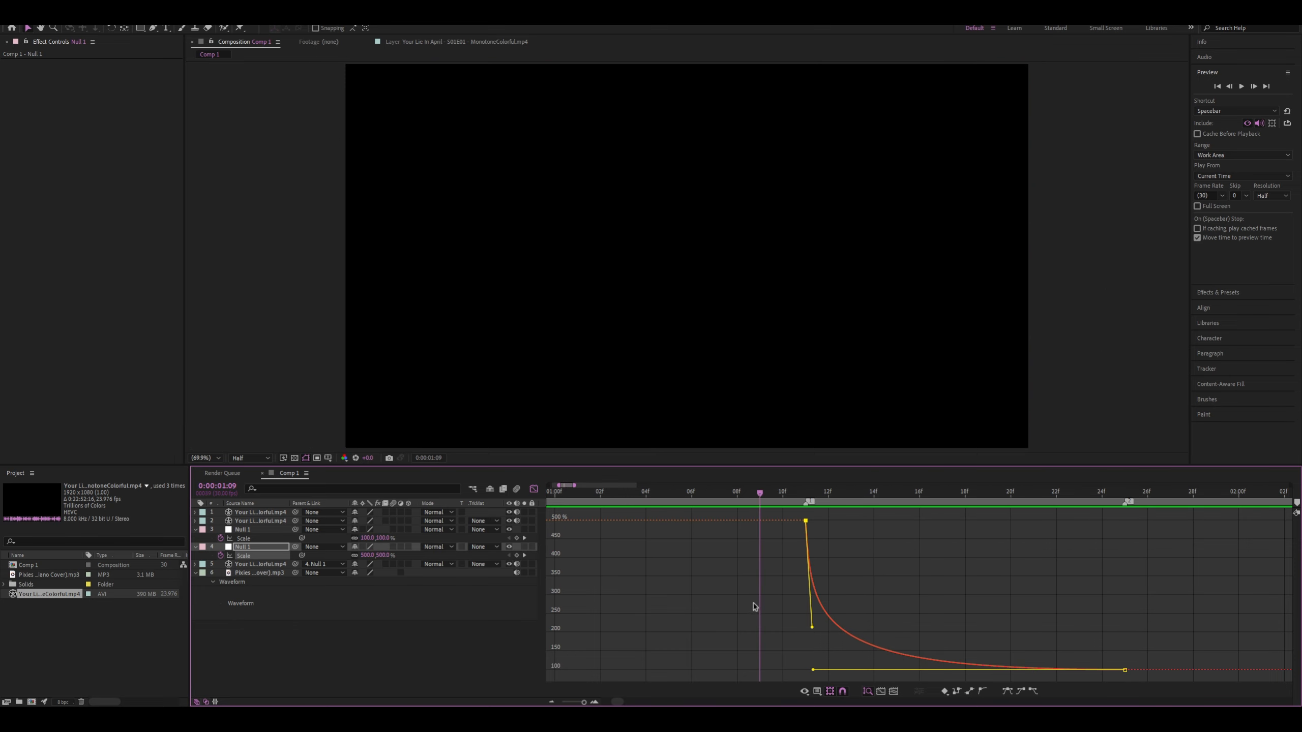
drag(868, 640, 936, 654)
mouse_move(712, 598)
mouse_down()
mouse_move(960, 654)
mouse_move(735, 595)
mouse_up()
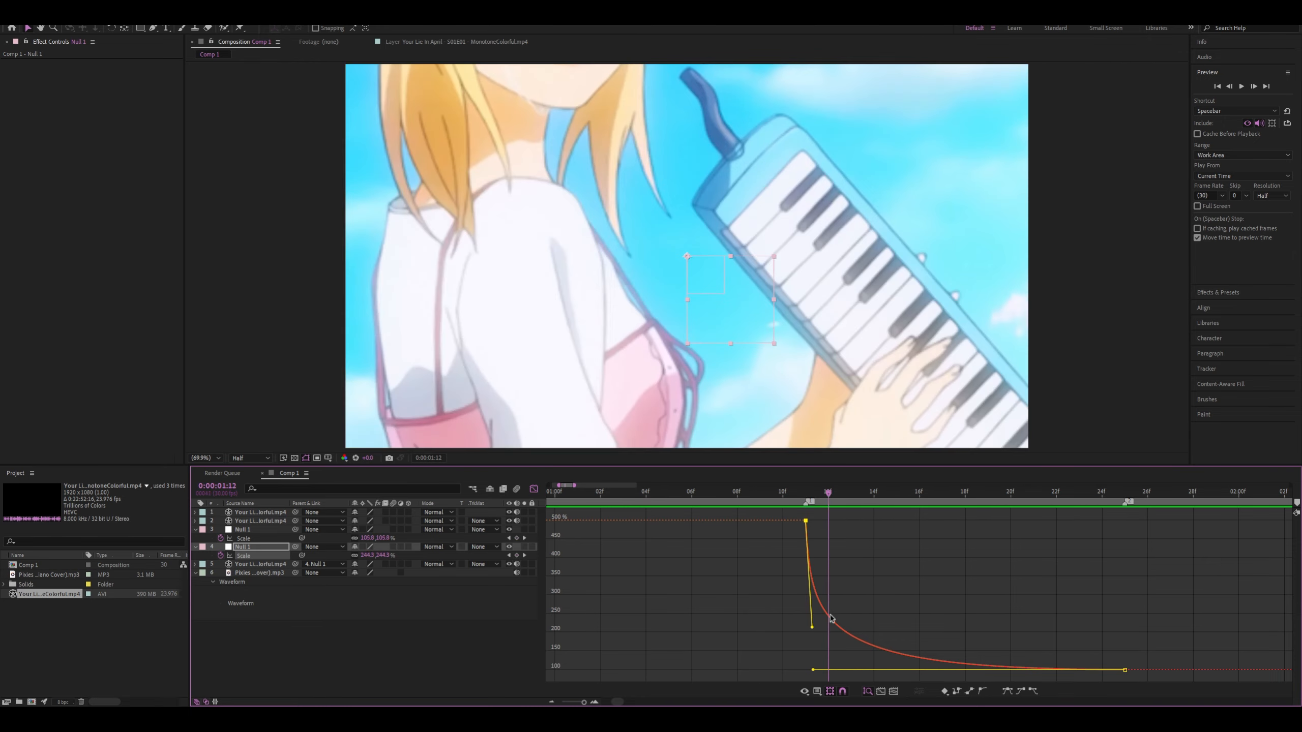
drag(881, 644, 1033, 647)
drag(955, 644, 741, 616)
key(space)
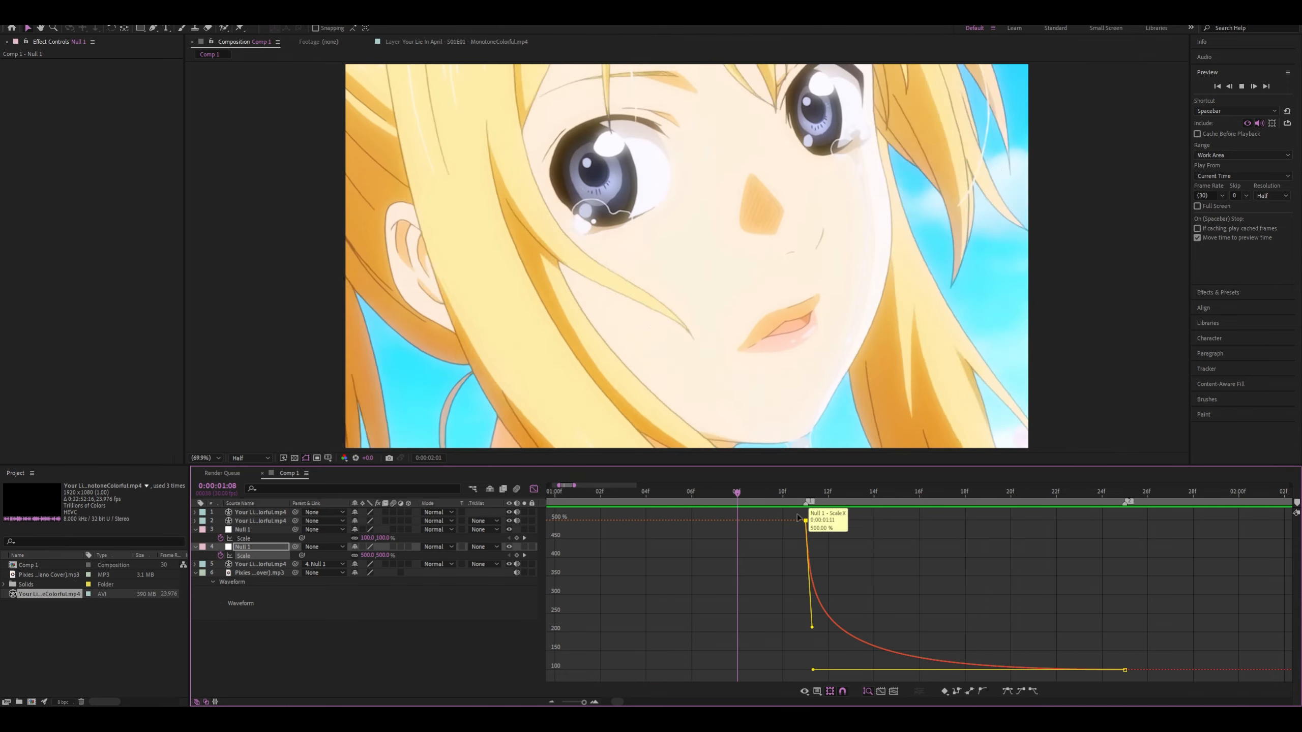
key(space)
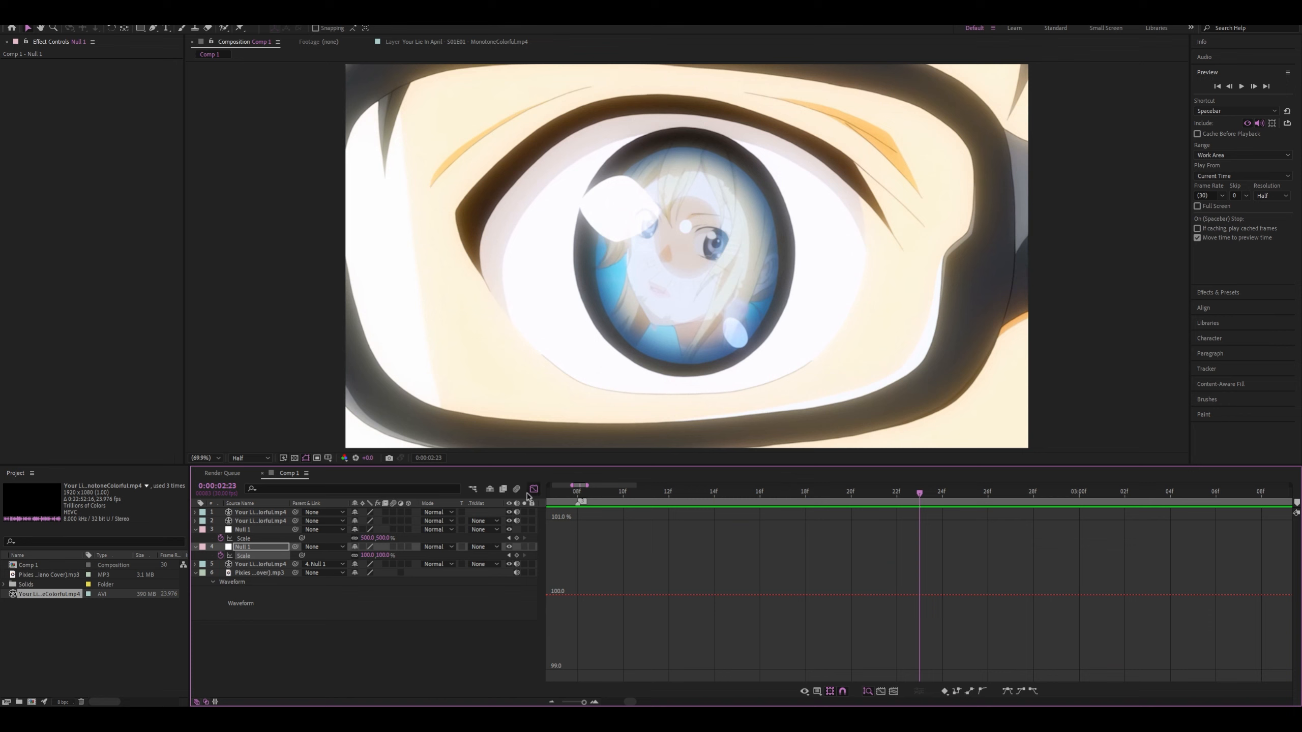
Check the upper null's last Scale keyframe value and parent the lower null to the upper null
click(532, 490)
scroll(661, 534, down, 4)
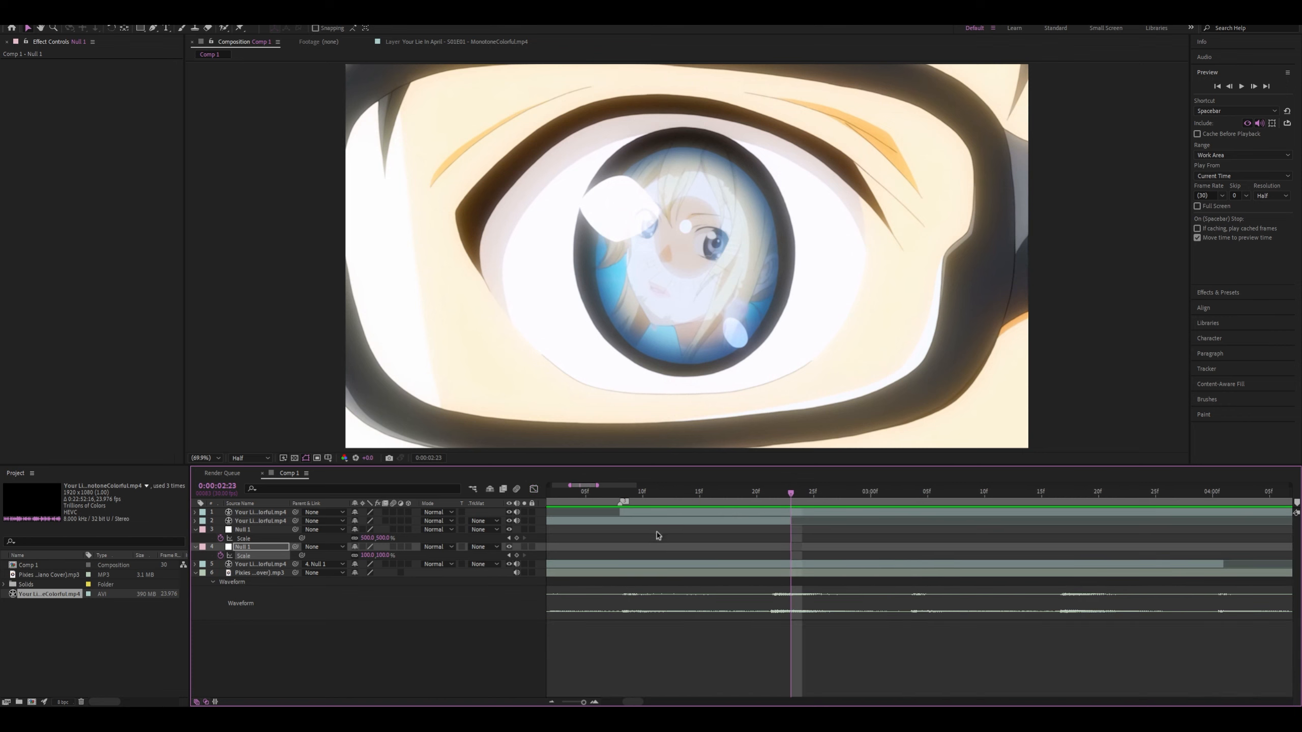
scroll(597, 570, up, 4)
drag(722, 545, 1185, 532)
mouse_move(775, 493)
mouse_down()
mouse_move(1052, 502)
mouse_move(782, 507)
mouse_up()
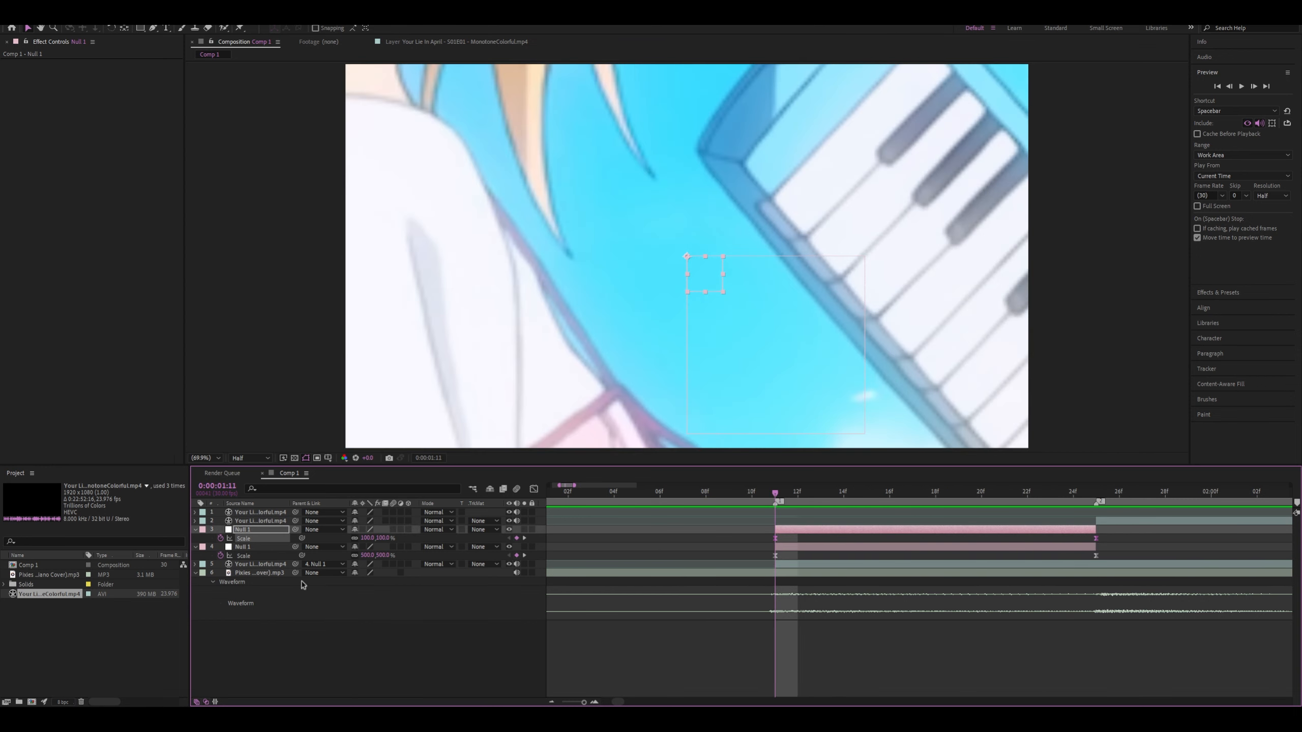
click(1138, 540)
double_click(1096, 539)
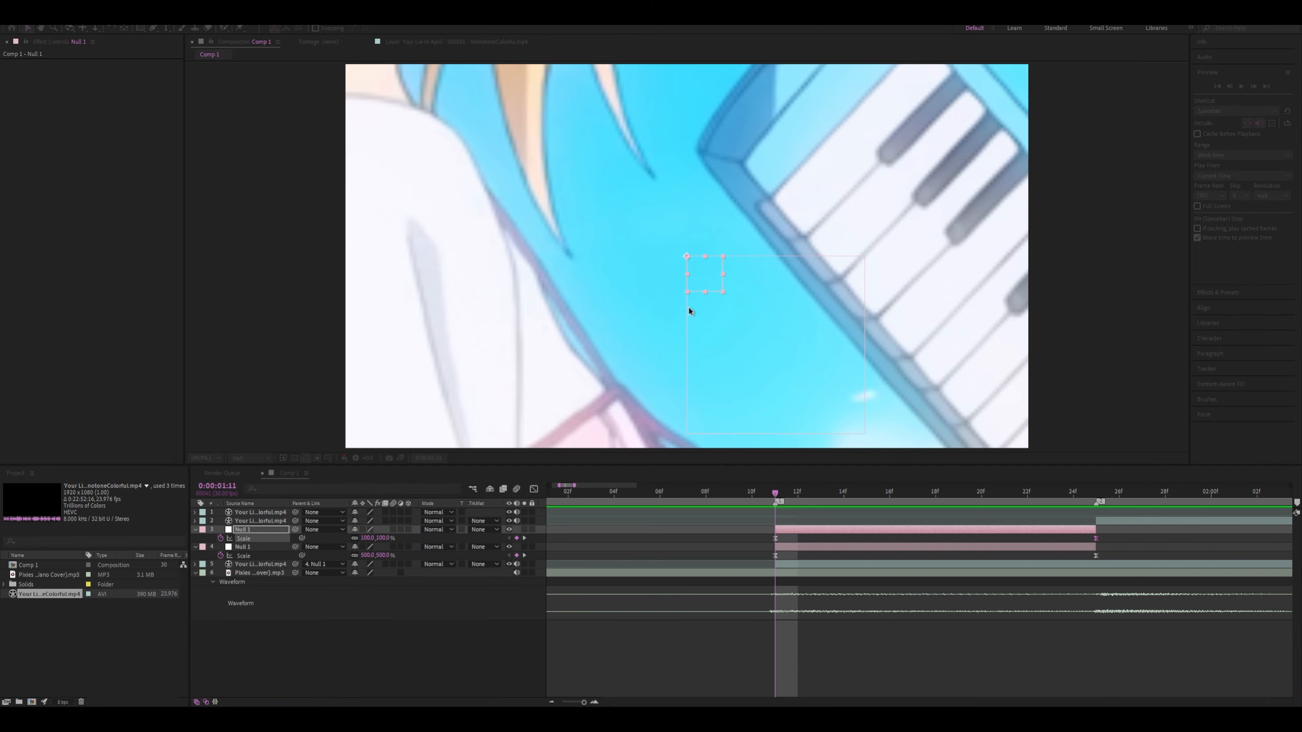
click(290, 545)
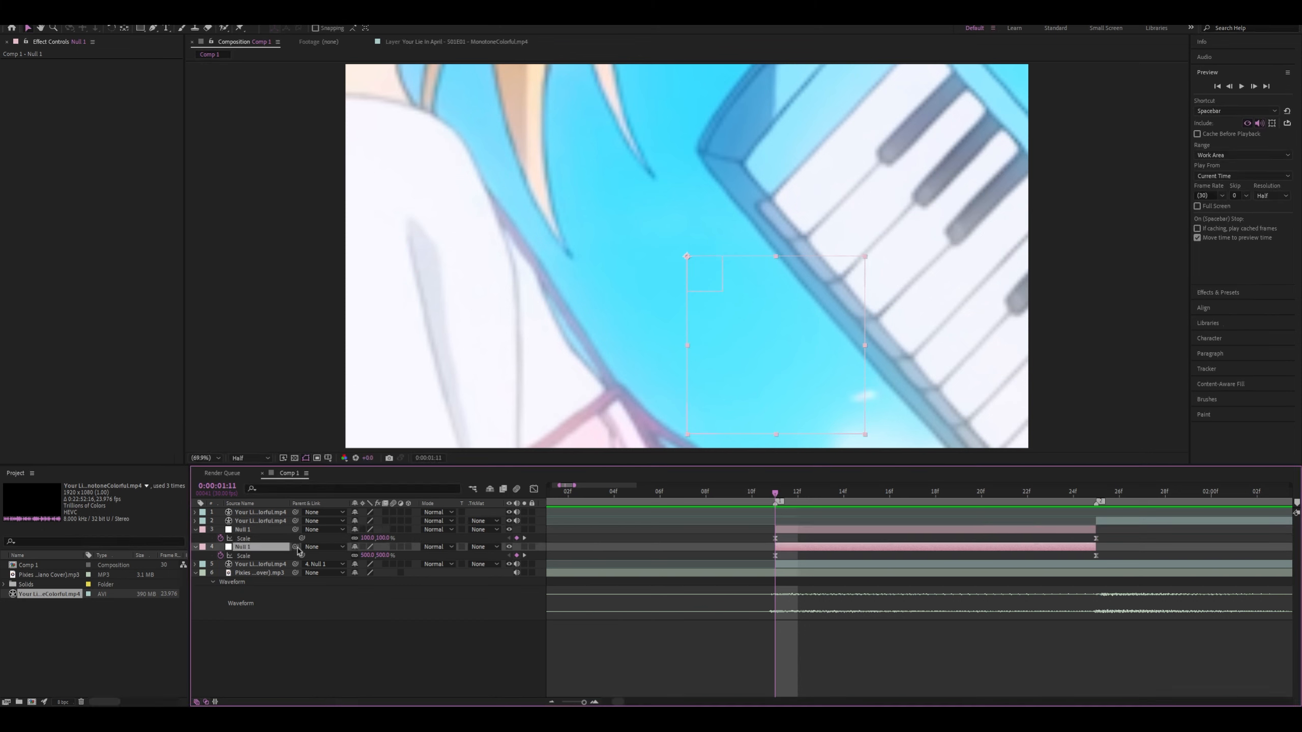
drag(298, 548, 258, 534)
Steepen the upper null's Scale curve by pulling the last keyframe's handle down to about 150% and extending the first's to about 0:00:01:24
click(882, 532)
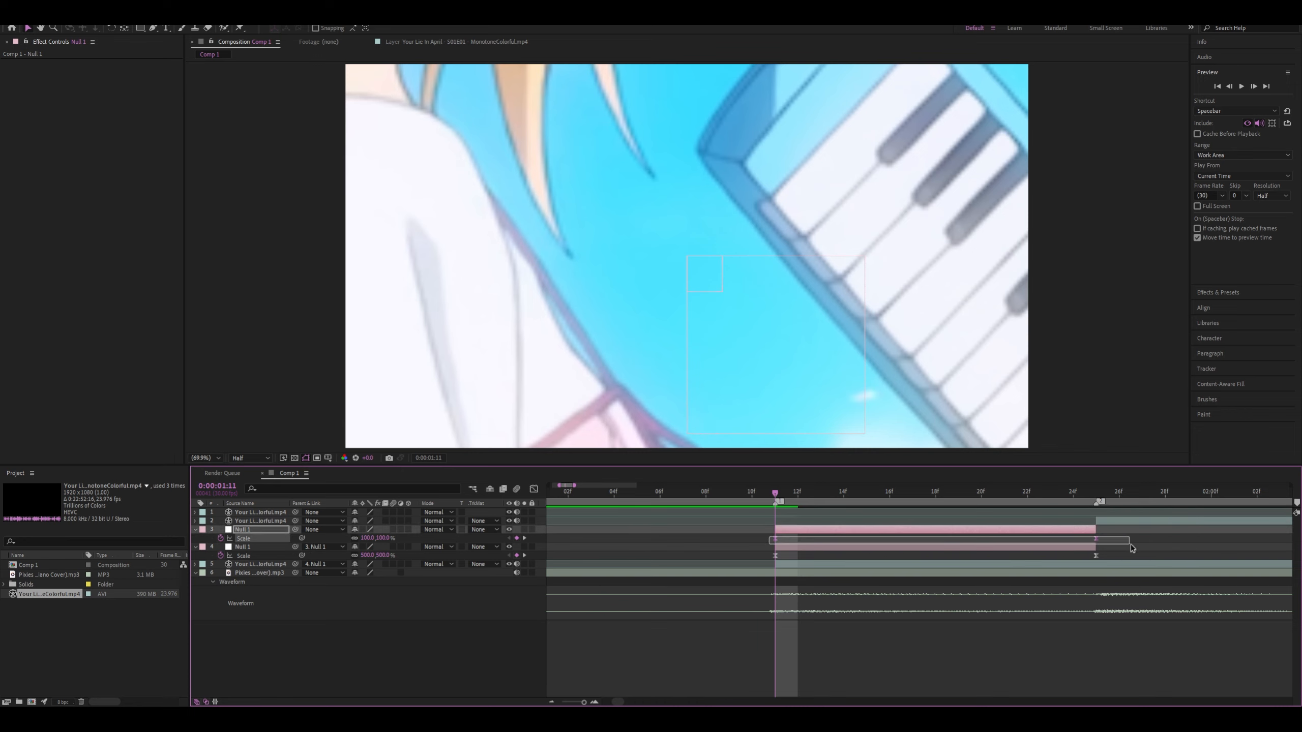
click(533, 489)
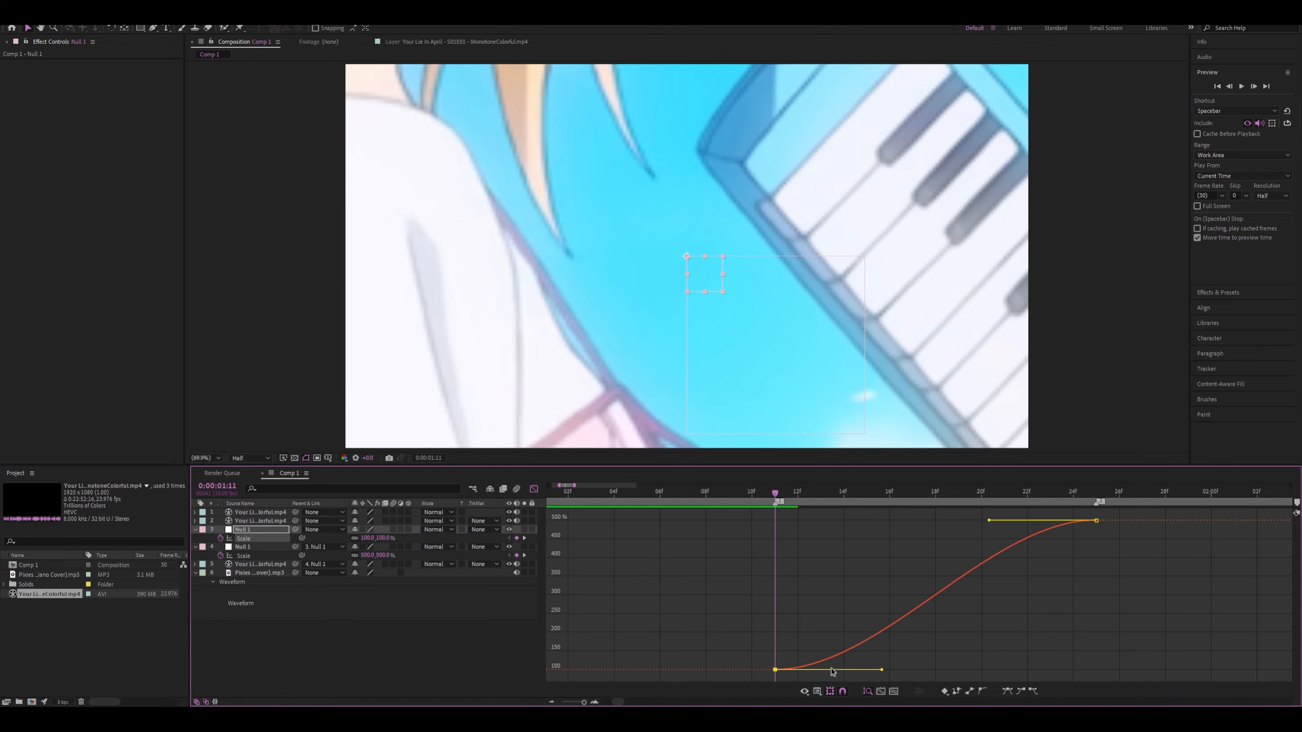
drag(779, 495, 1070, 522)
drag(989, 520, 1090, 650)
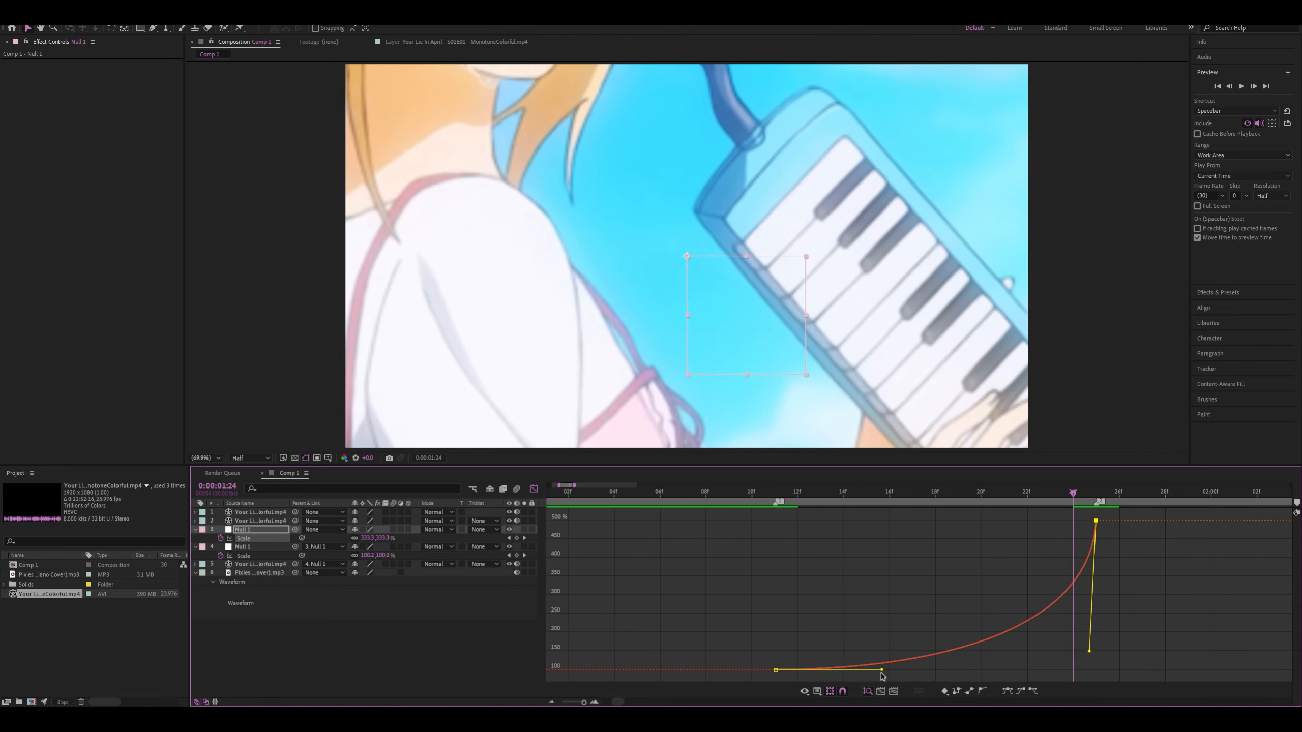
drag(882, 673, 1091, 689)
drag(1031, 682, 552, 584)
drag(883, 670, 1080, 675)
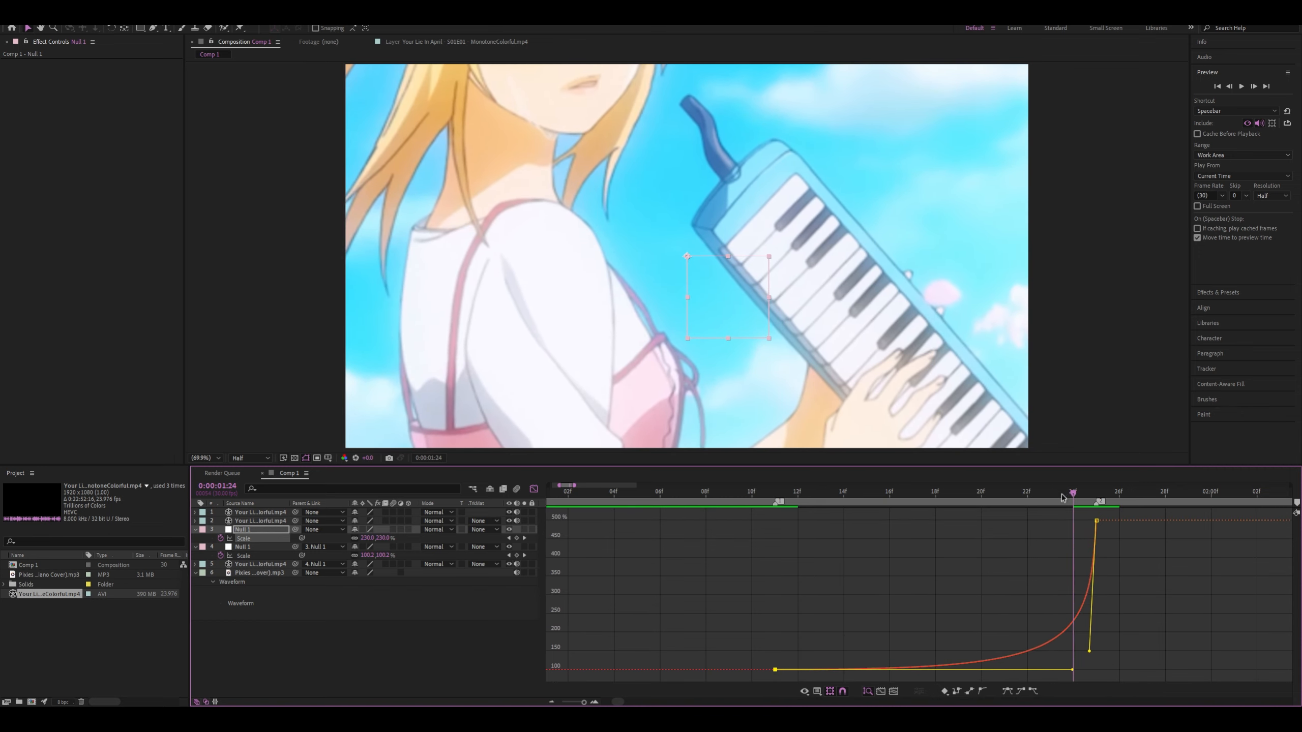
Preview the combined zoom transition repeatedly from 0:00:01:04 and 0:00:01:08
key(space)
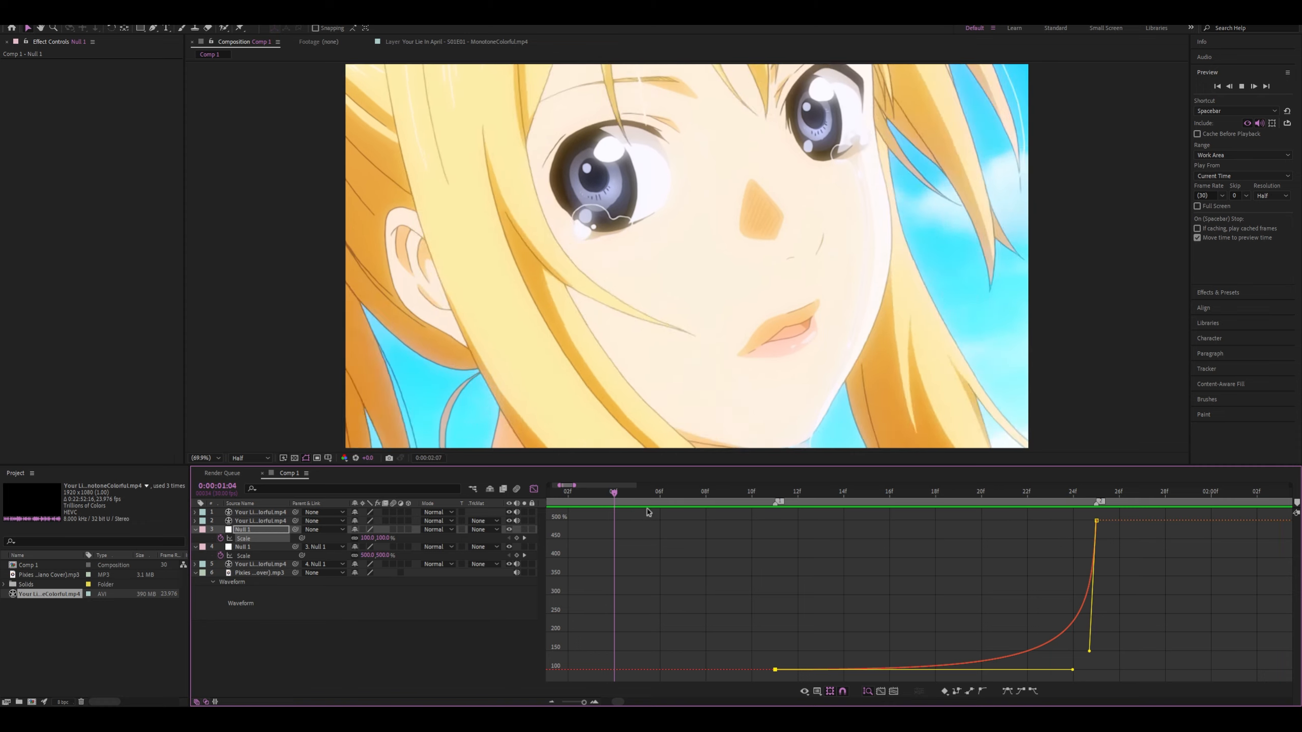
click(705, 492)
click(711, 492)
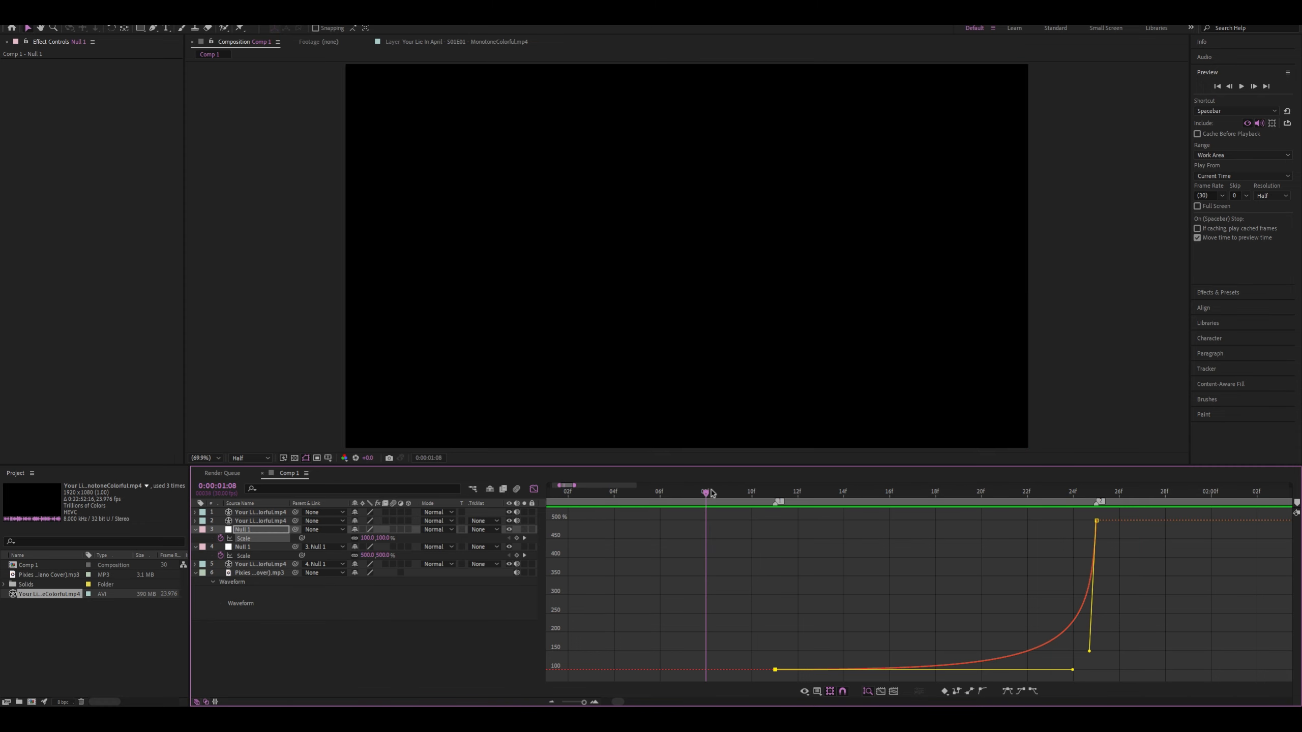
key(space)
key(space)
key(space)
key(space)
key(space)
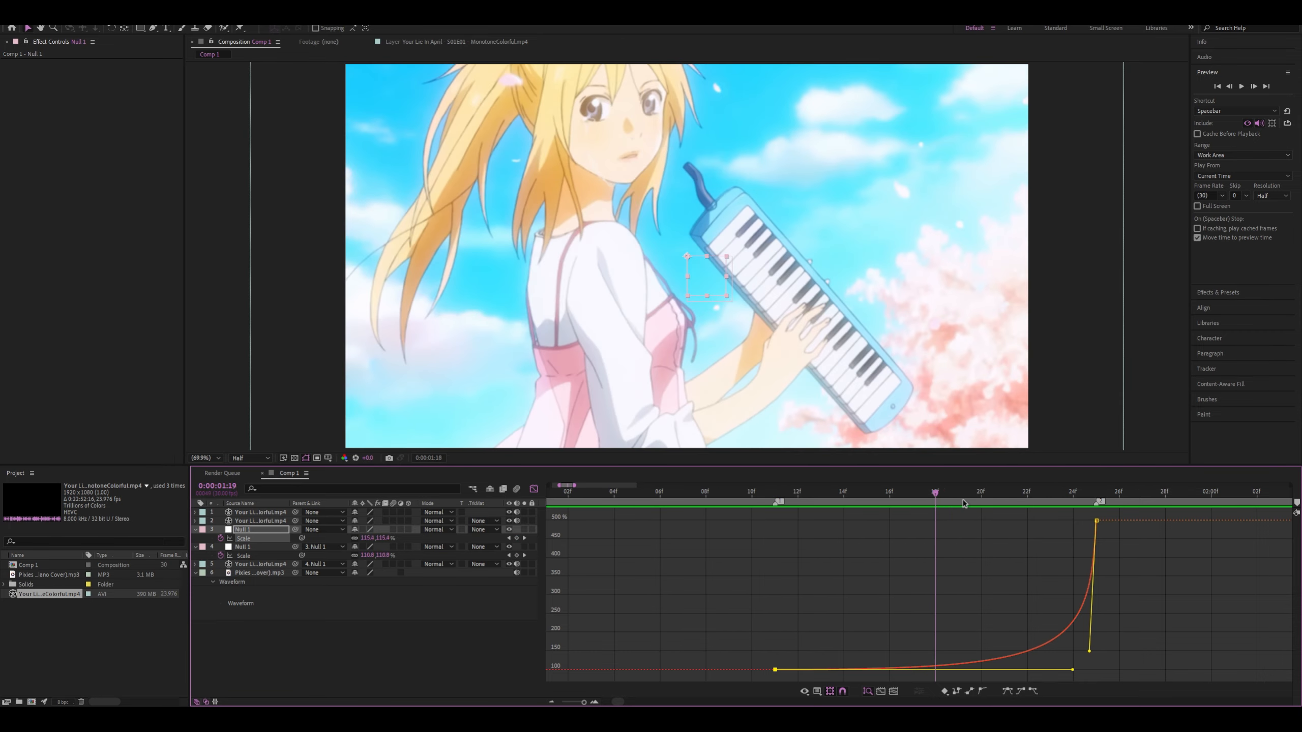
key(space)
Replay the upper null's zoom-in from 0:00:01:08 up to the 0:00:01:25 cut and return to the layer bar view
drag(905, 505, 893, 539)
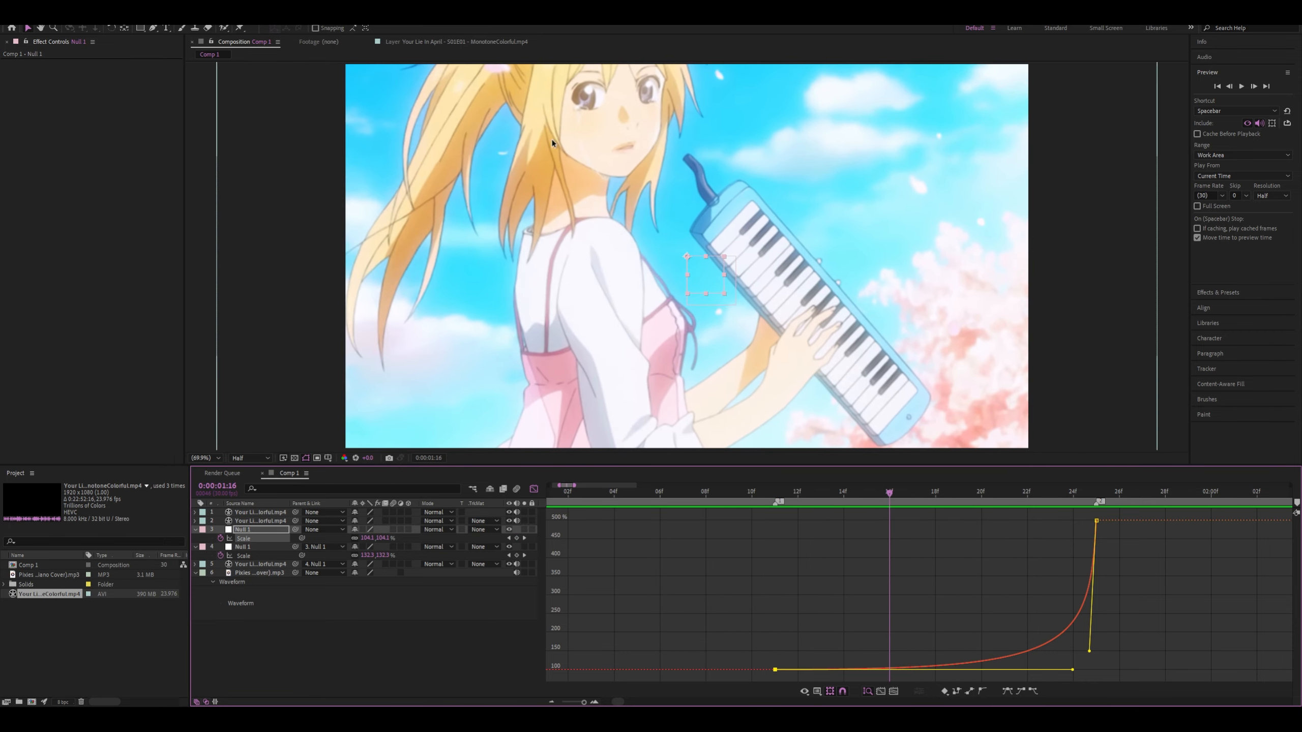
drag(892, 492, 625, 507)
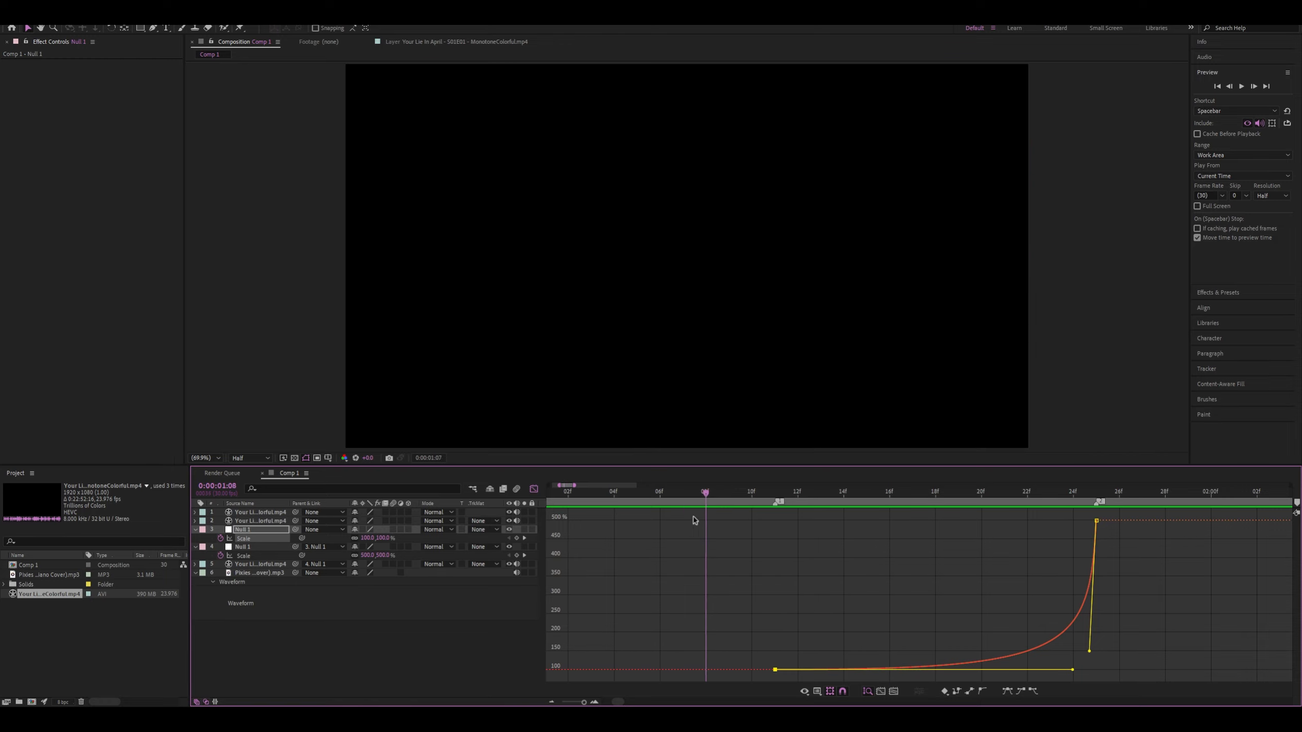
key(space)
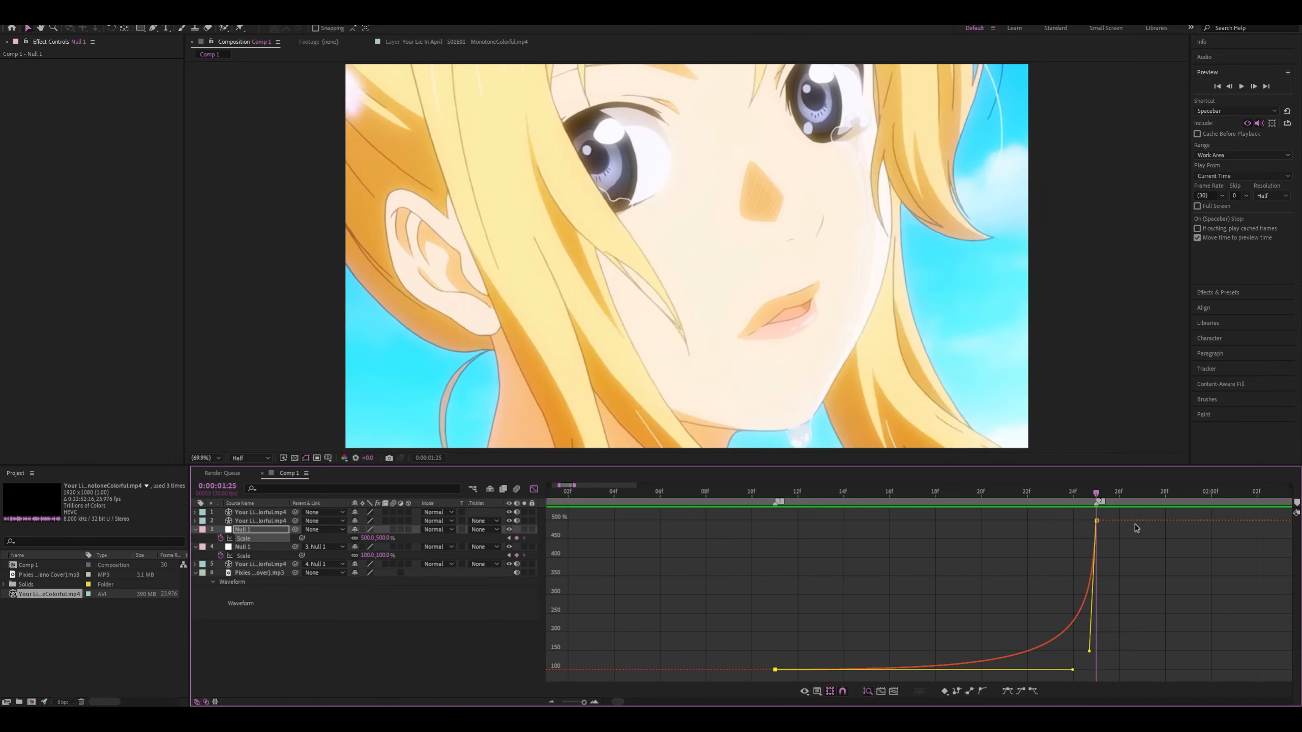
click(533, 490)
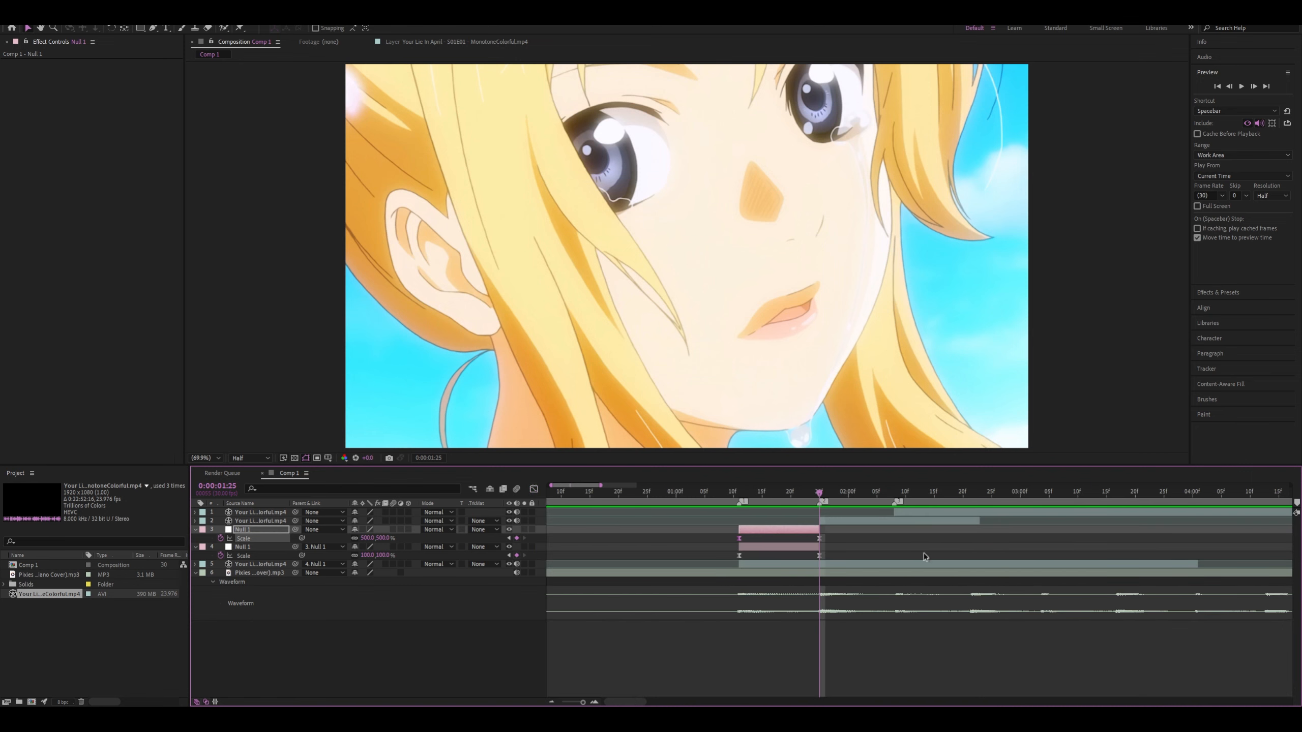
Play the zoom transition from 0:00:01:07 and scrub back up to the 0:00:01:25 cut, with the second clip selected
scroll(923, 553, up, 5)
scroll(670, 564, down, 3)
click(658, 522)
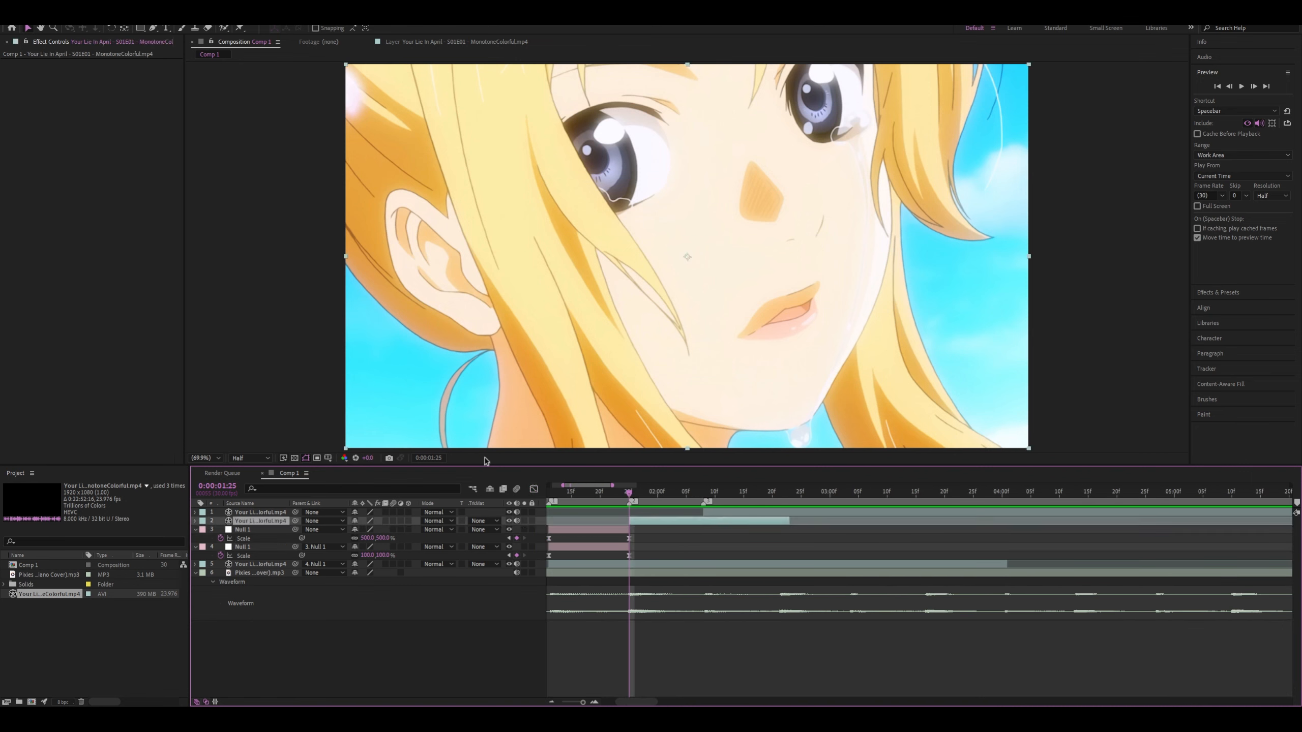
key(space)
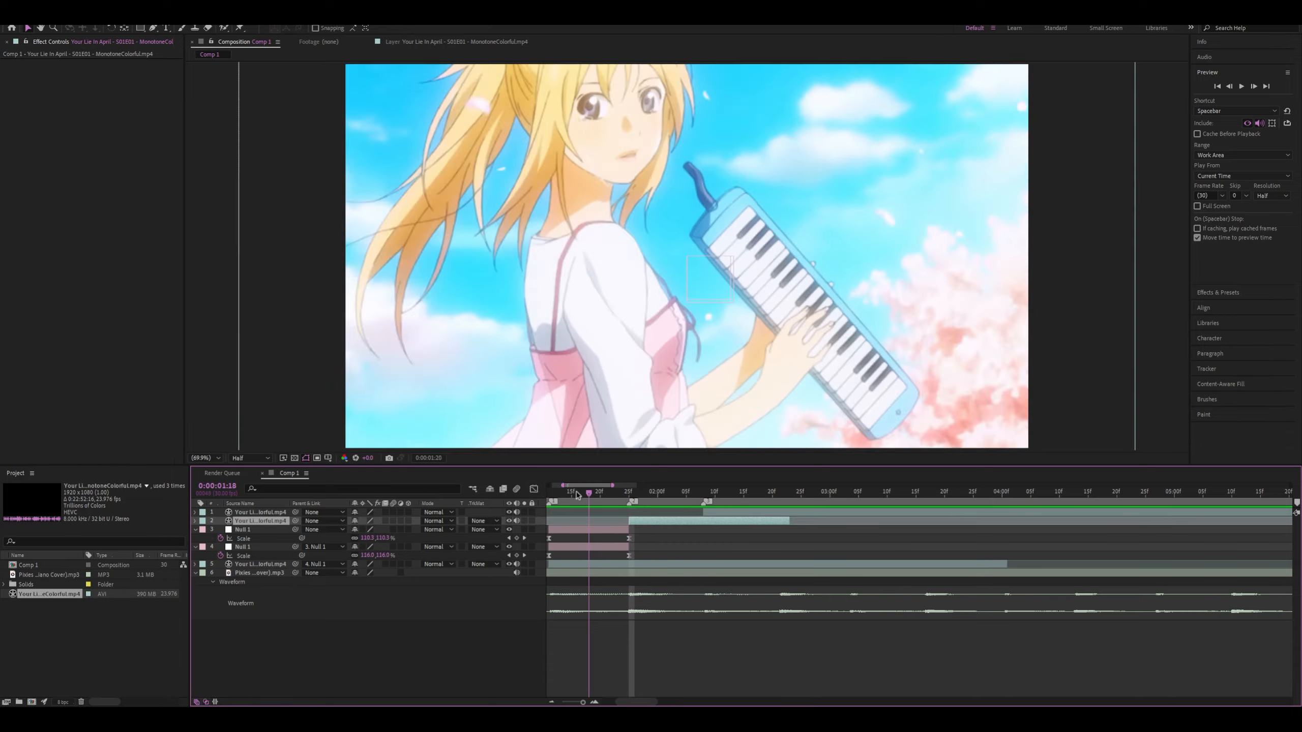
drag(616, 515, 554, 518)
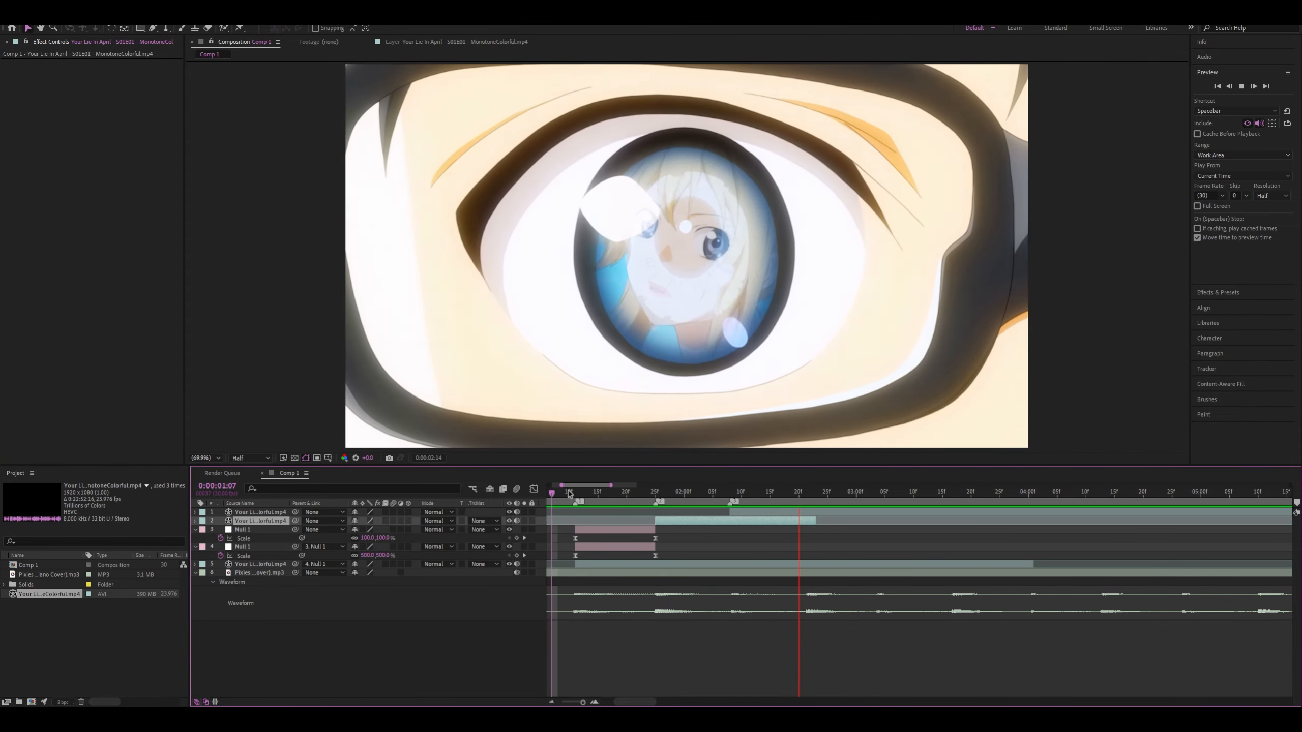
click(563, 492)
drag(564, 494, 656, 494)
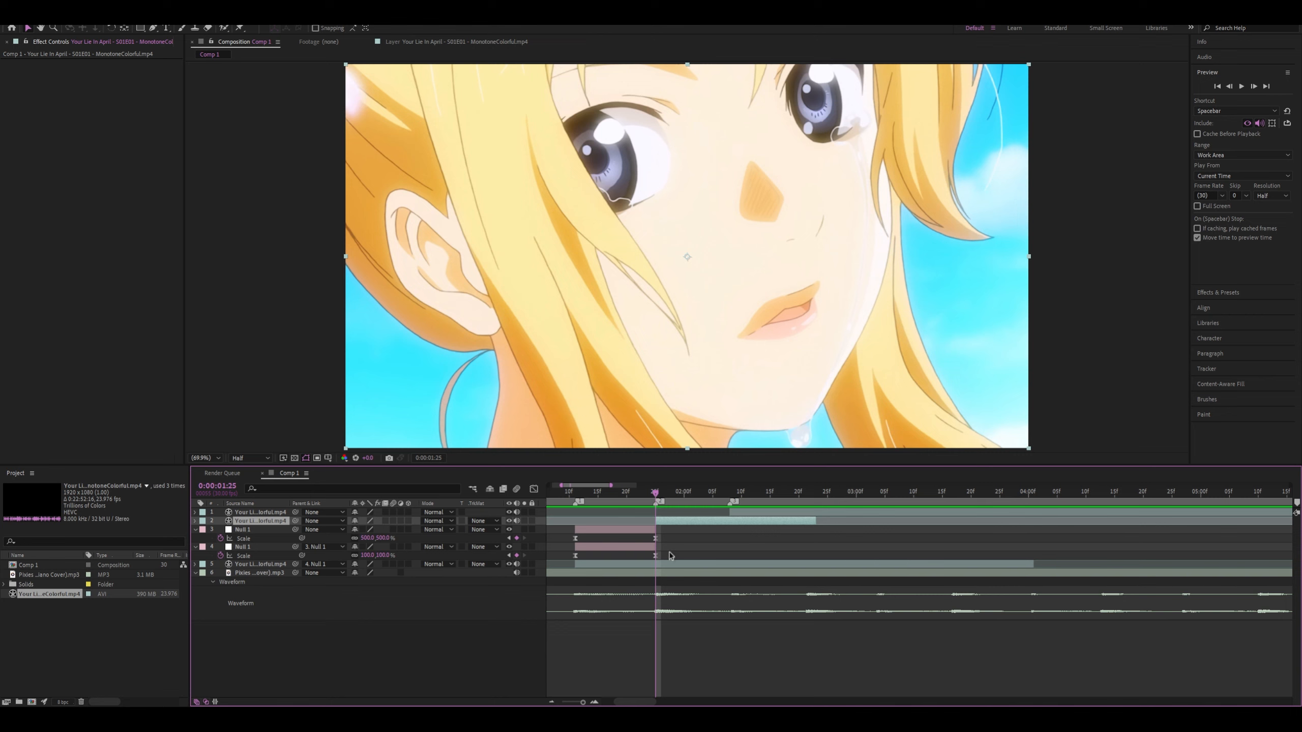
Add a null above the second clip starting at 0:00:01:25, trim its end to 0:00:02:08 and duplicate it
scroll(669, 553, down, 1)
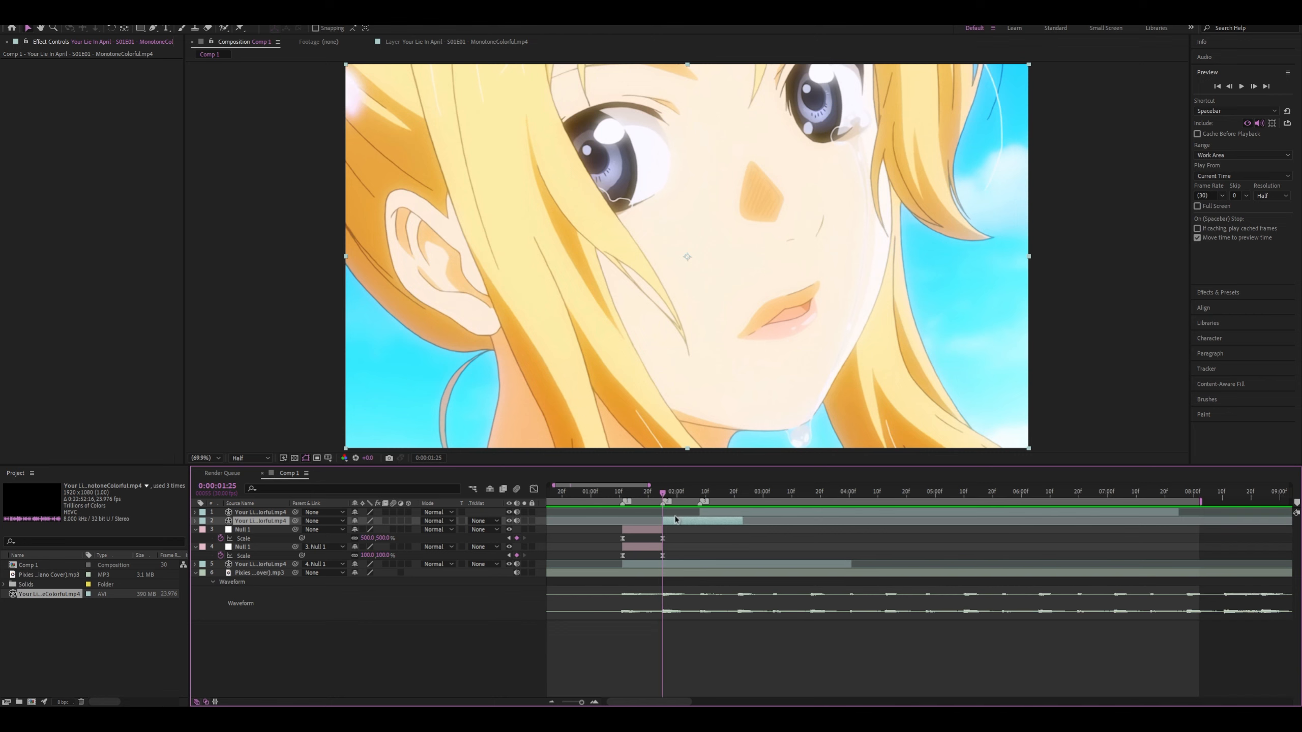
key(ctrl+alt+shift+y)
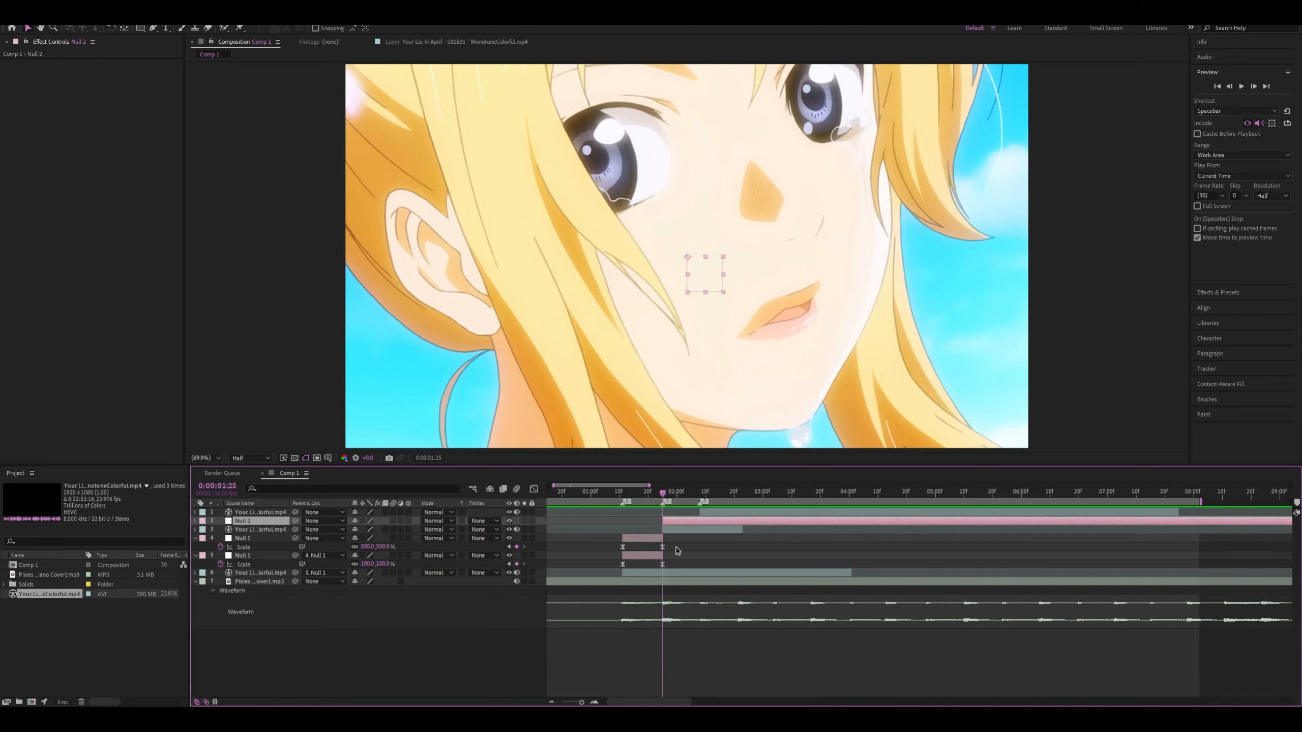
click(699, 493)
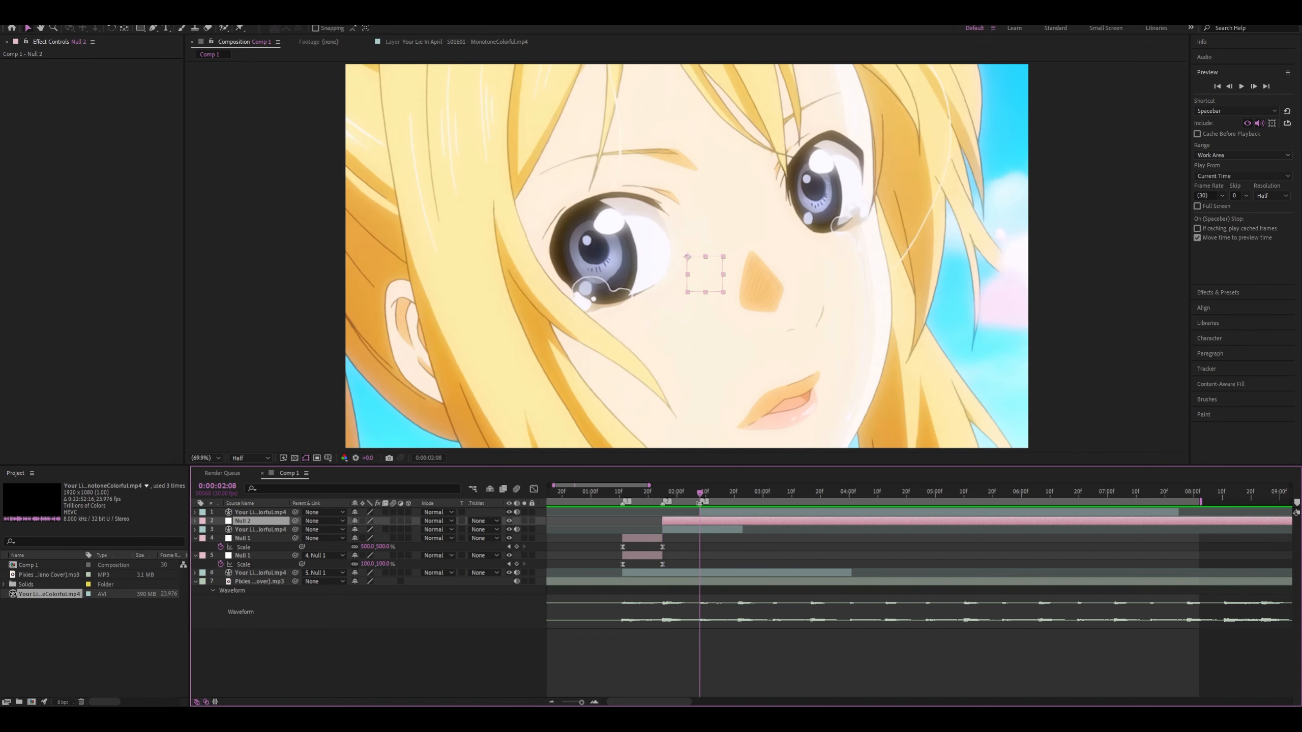
key(alt+bracketright)
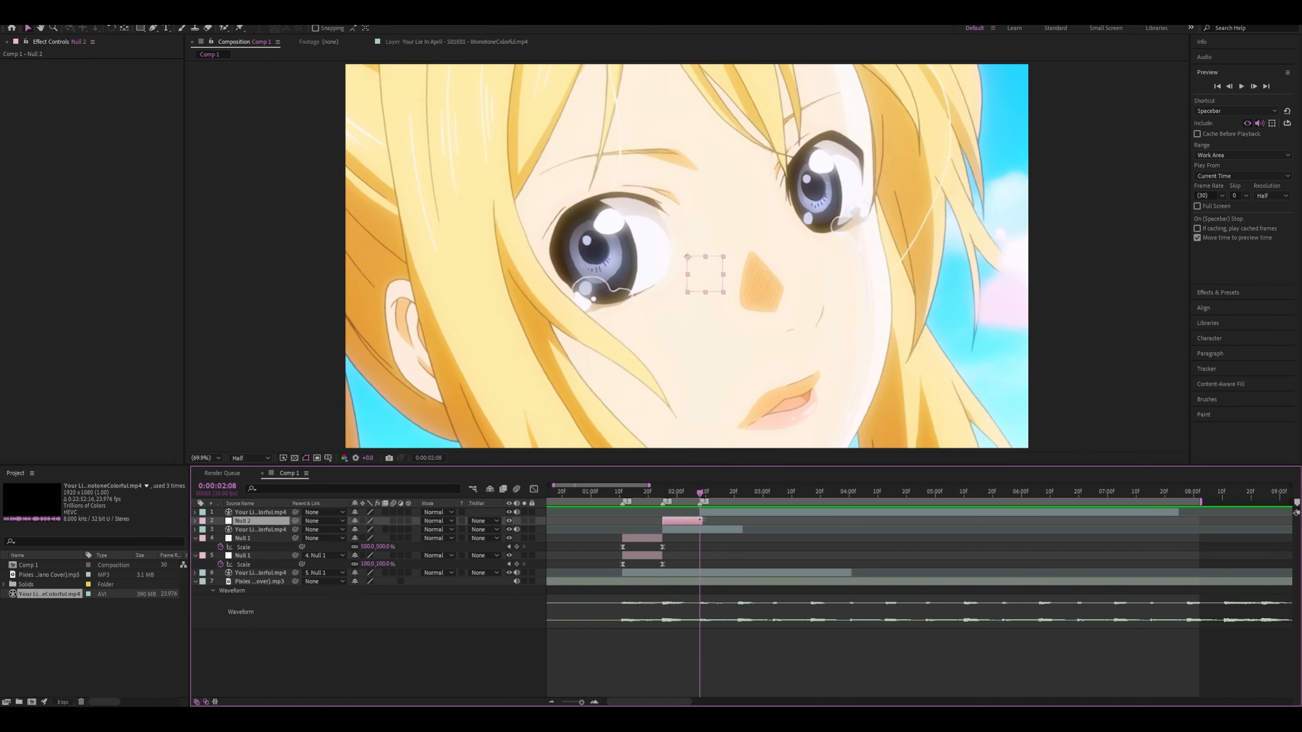
key(ctrl+d)
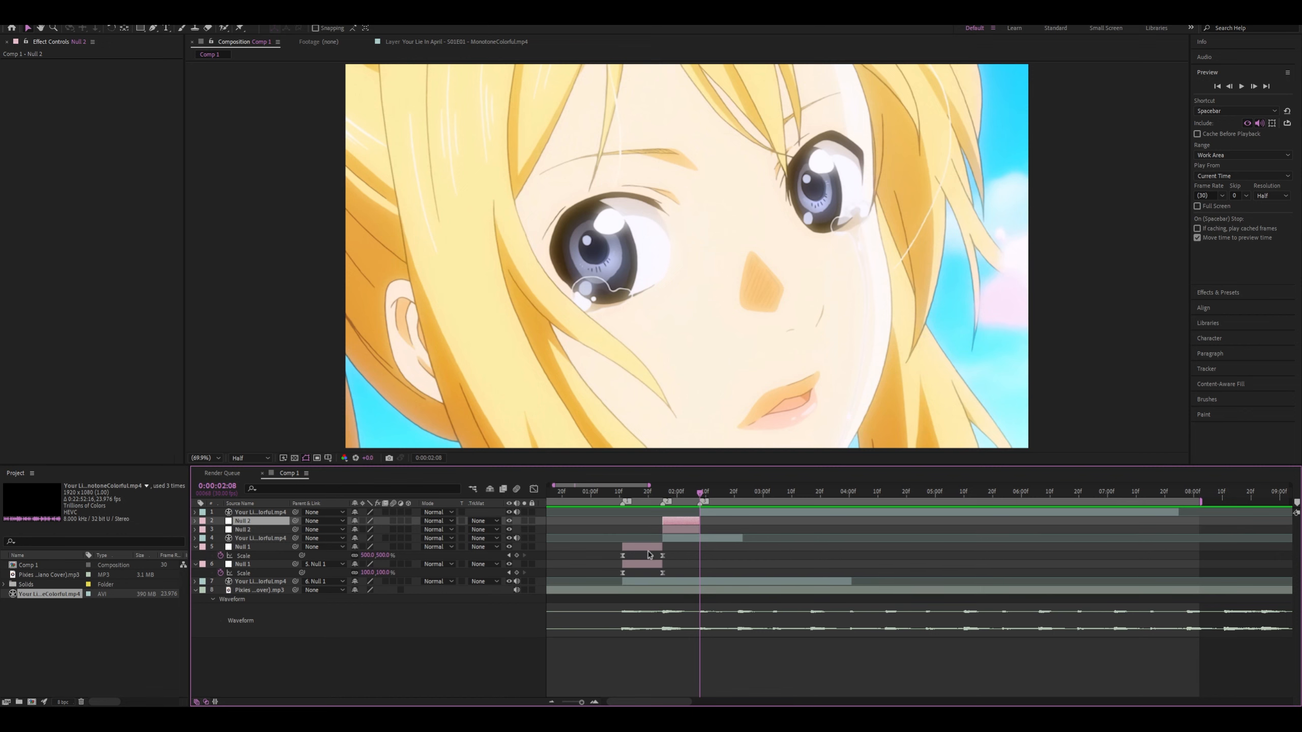
Reveal the lower Null 2's Scale at 0:00:01:25 and set it to 500%
key(equal)
click(708, 492)
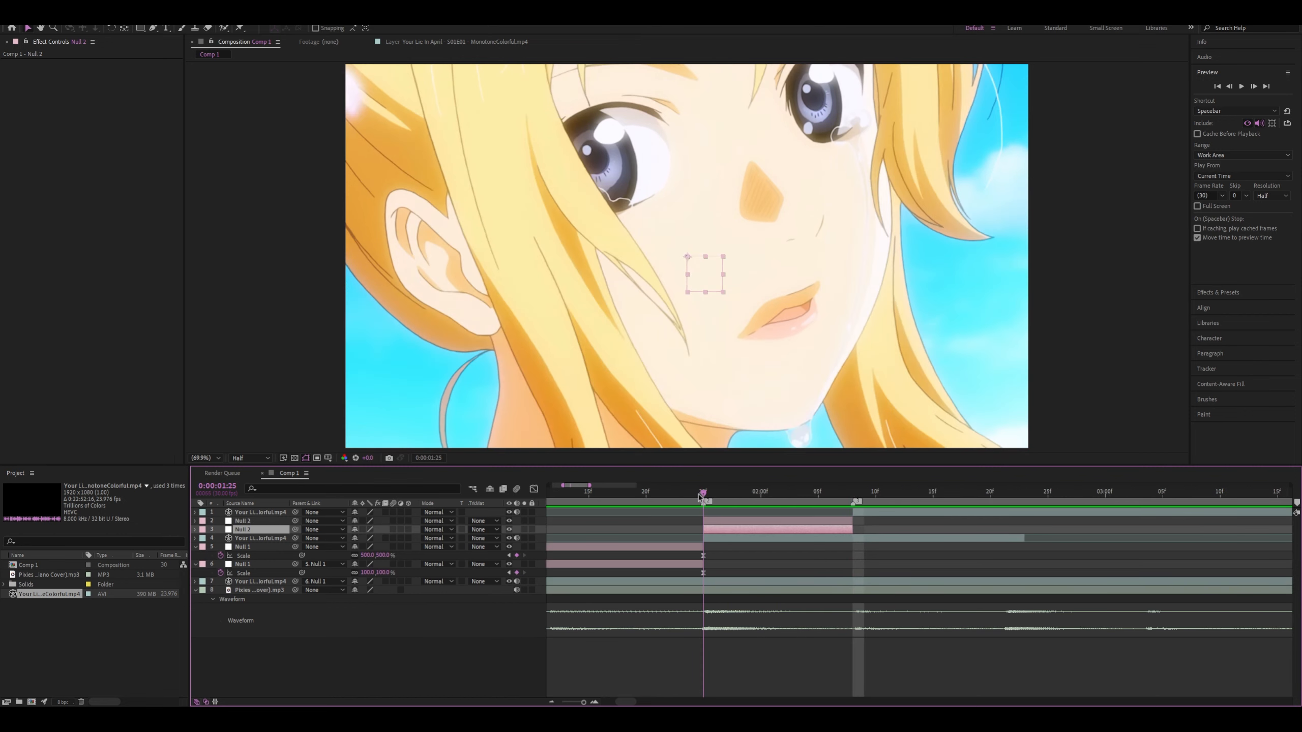
key(s)
key(s)
key(s)
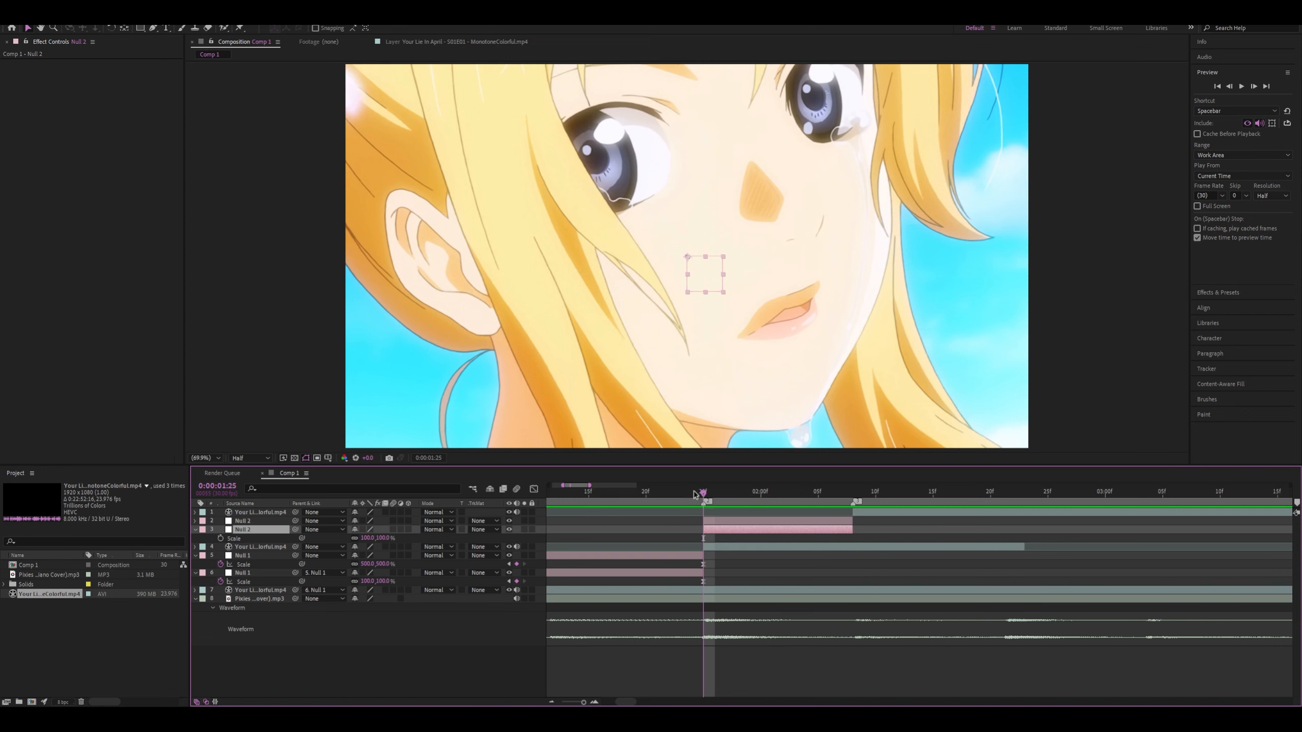
drag(695, 494, 727, 526)
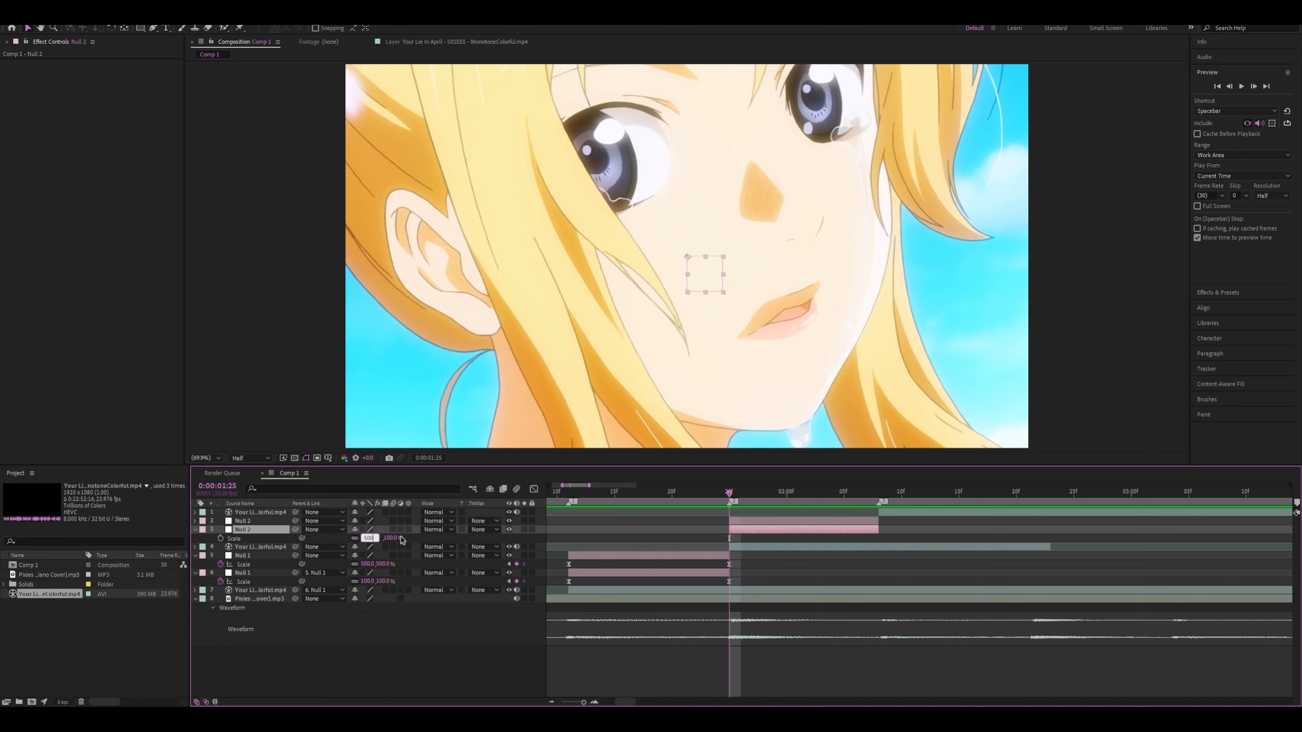
Parent the second clip to the lower Null 2 and reveal the clip's Scale
click(252, 547)
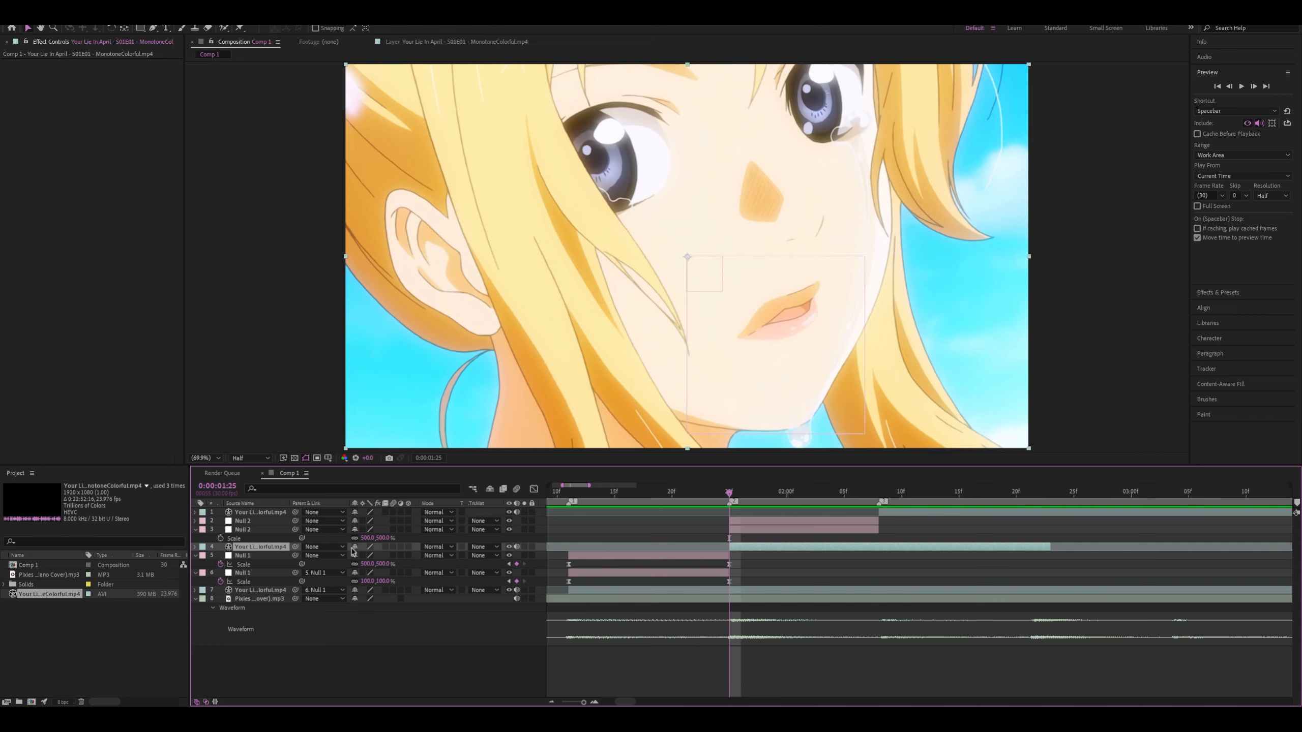
drag(270, 538, 256, 531)
key(s)
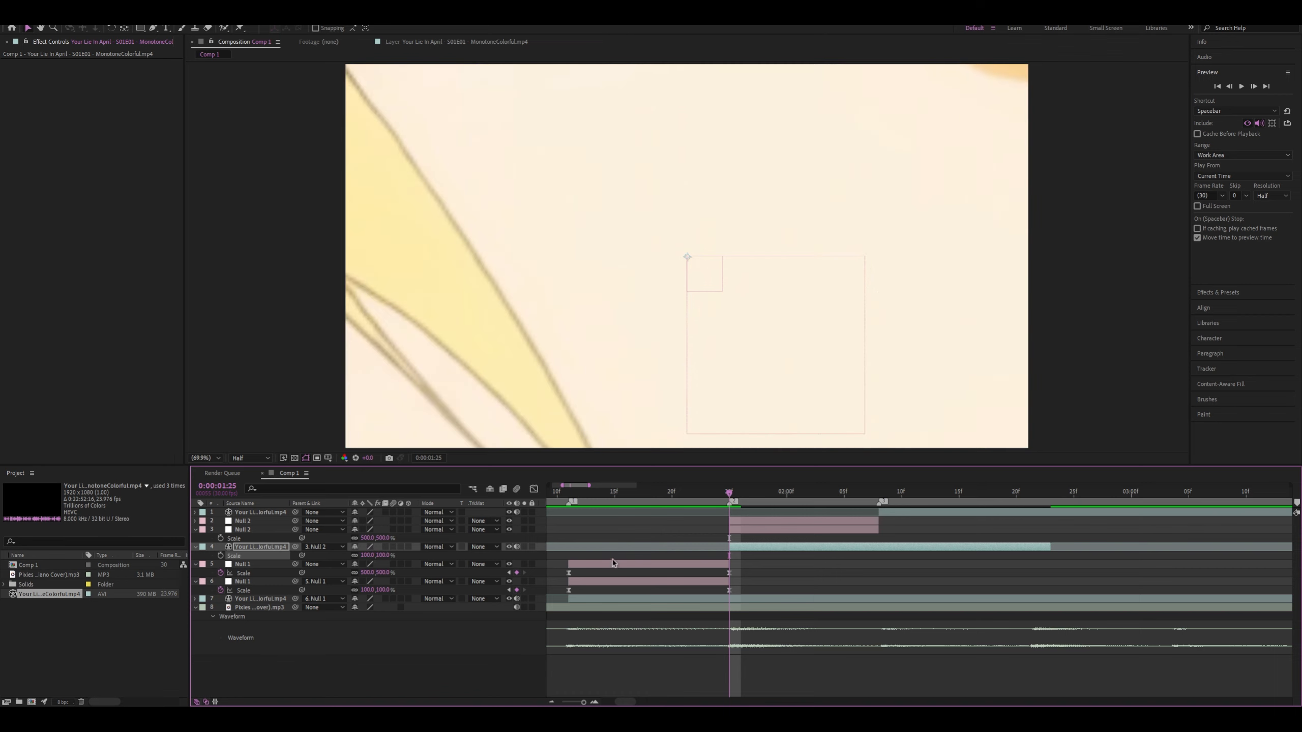
Keyframe the lower Null 2's Scale from 500% to 100%, placing the keyframes at 0:00:01:24 and 0:00:02:08
click(816, 528)
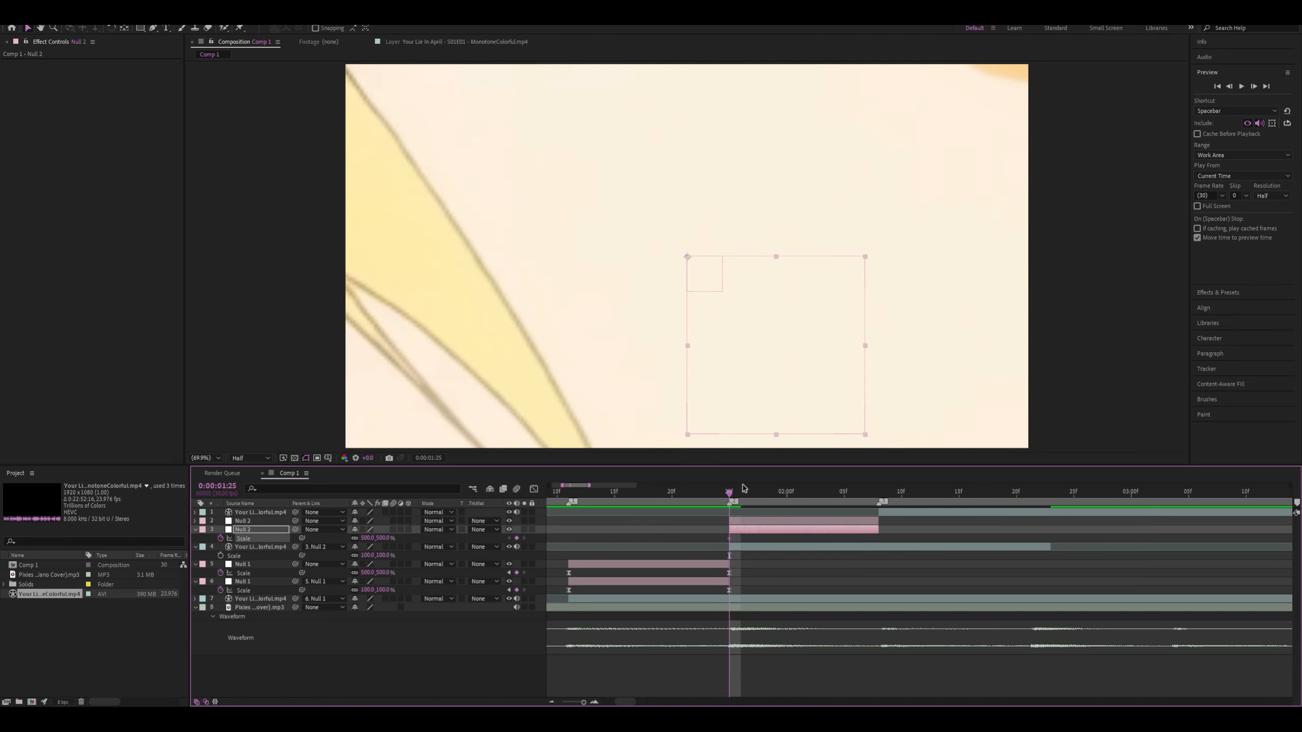
drag(731, 494, 810, 495)
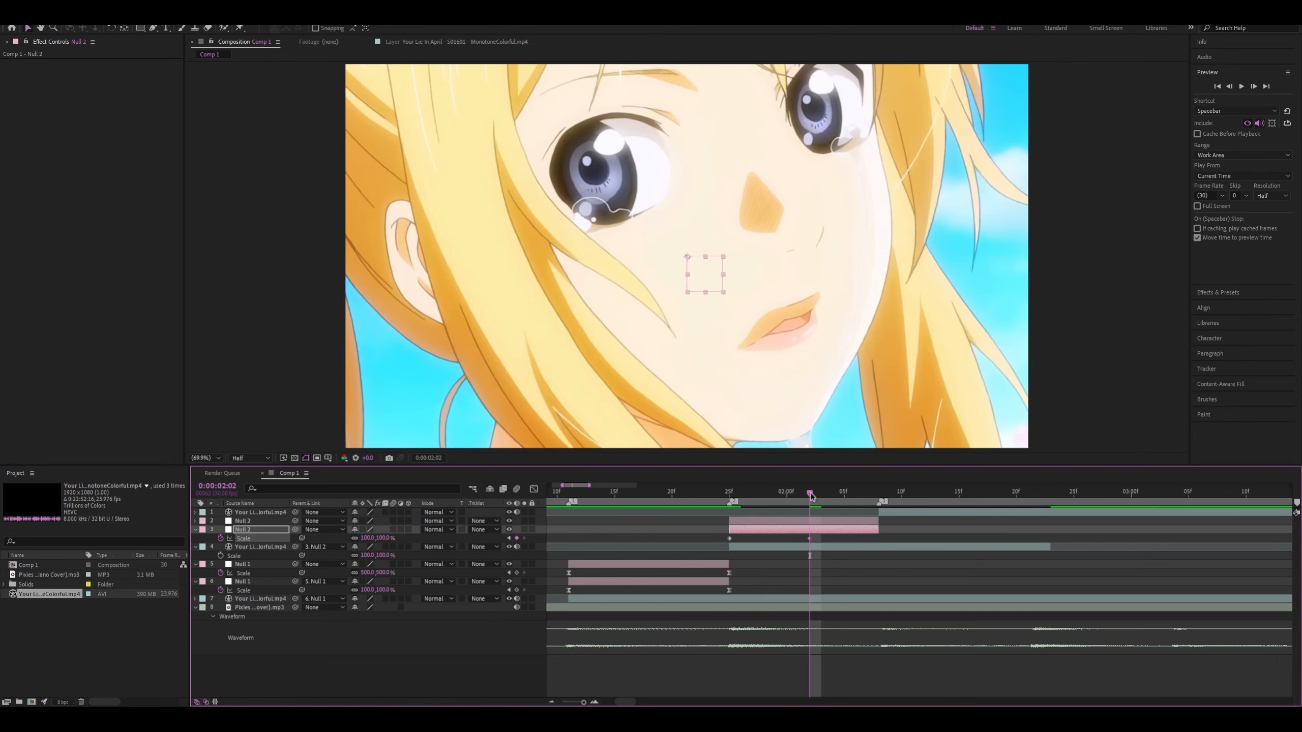
drag(810, 497, 879, 495)
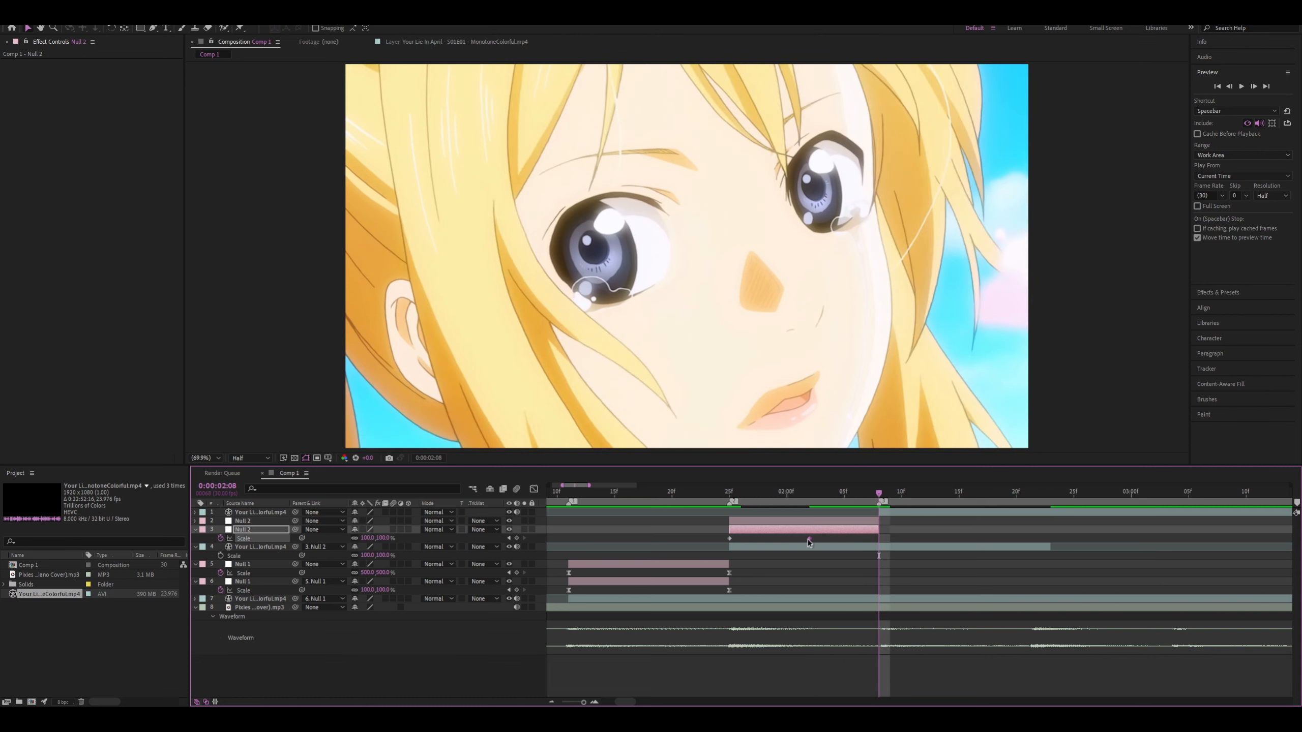
drag(809, 540, 878, 538)
drag(701, 536, 917, 546)
drag(734, 538, 725, 540)
Steepen the Scale curve's start in the Graph Editor, pulling the first keyframe's handle to about 190% and the last's back to 0:00:01:25
key(shift+F3)
click(730, 494)
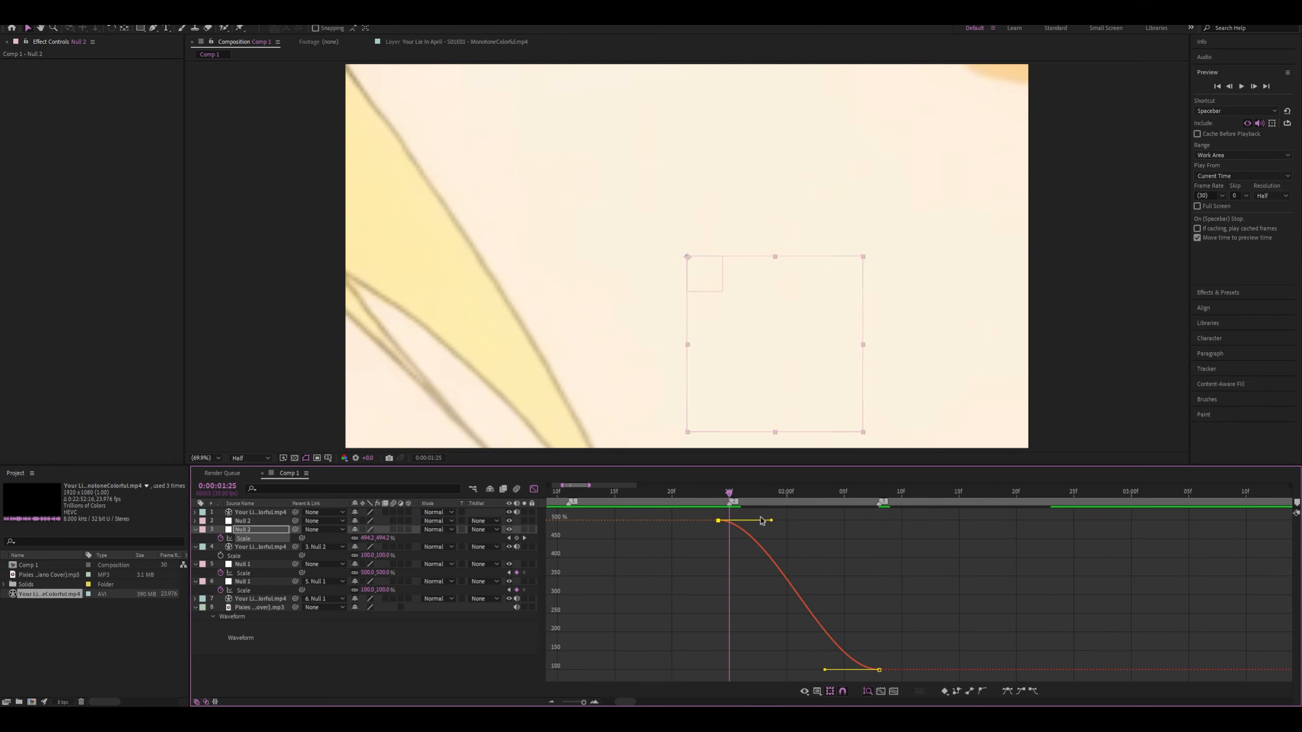
drag(772, 522, 727, 638)
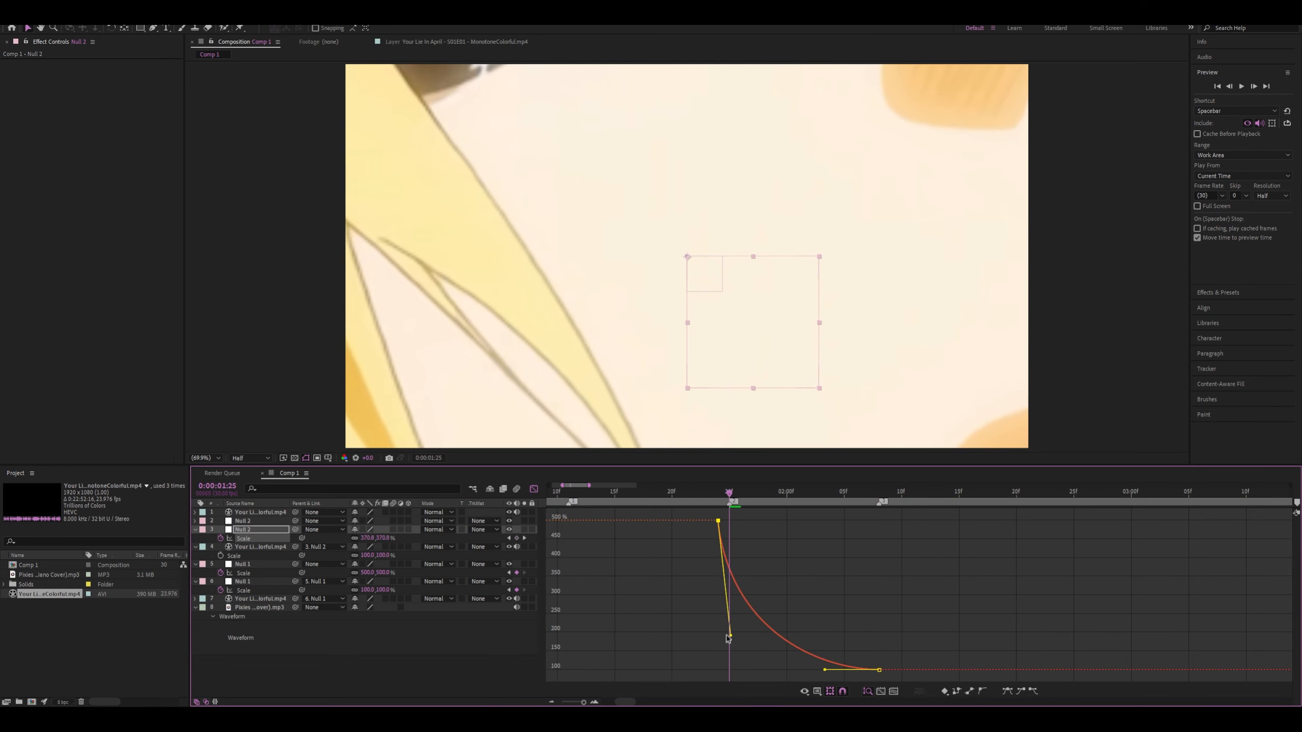
drag(825, 670, 733, 669)
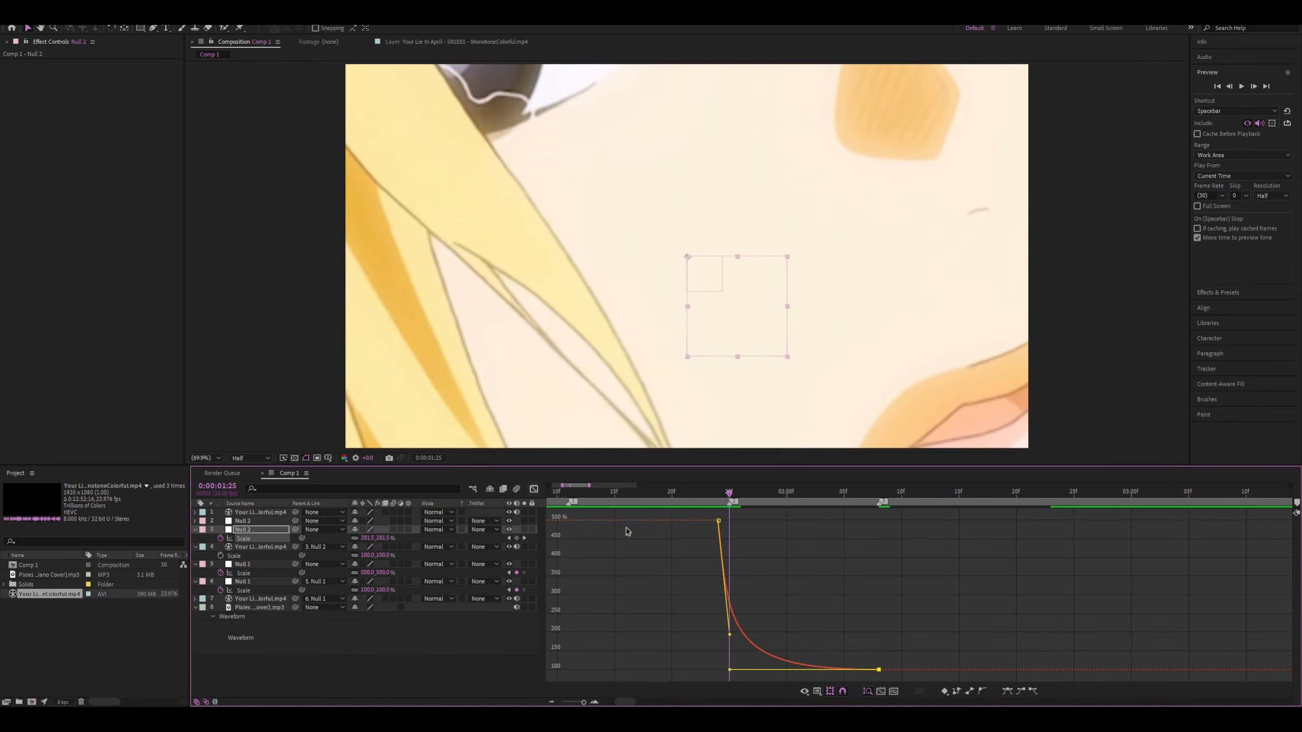
click(534, 489)
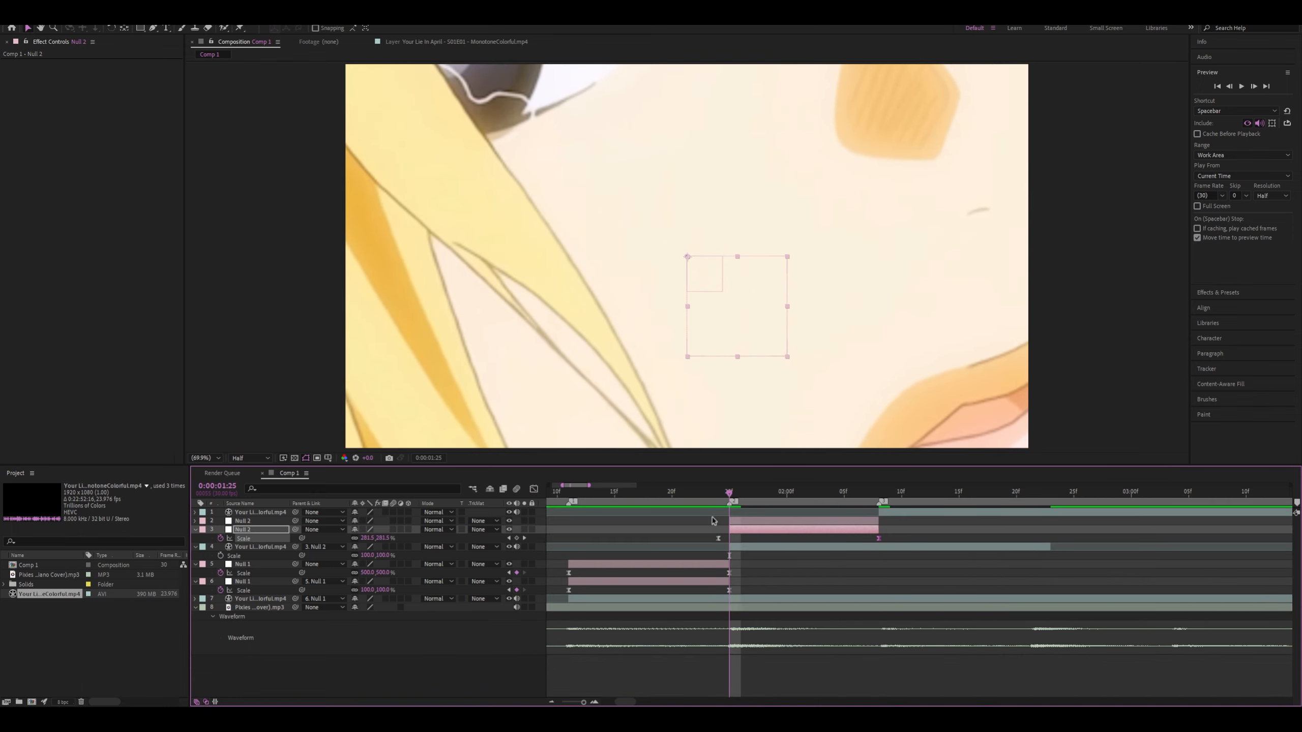
Scrub the second clip's zoom after the cut and preview the transition from about 0:00:01:13
drag(727, 495, 764, 509)
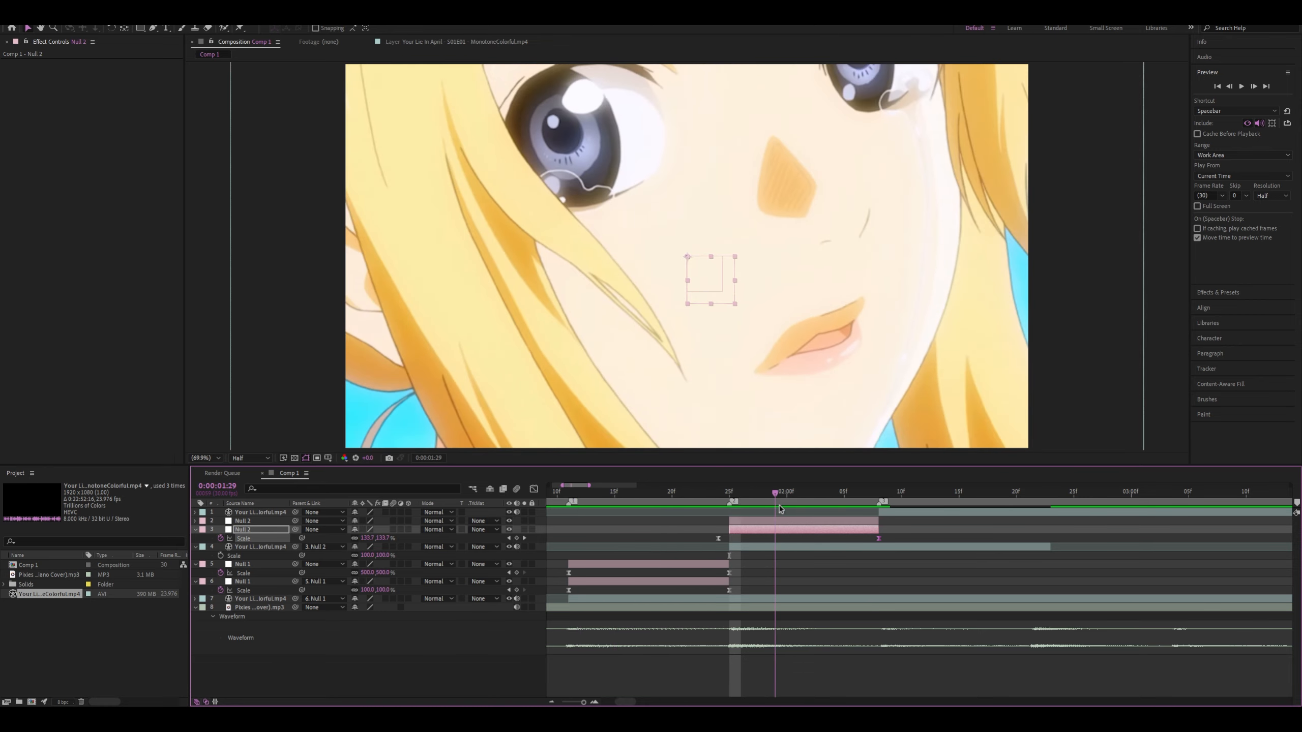
click(591, 491)
key(space)
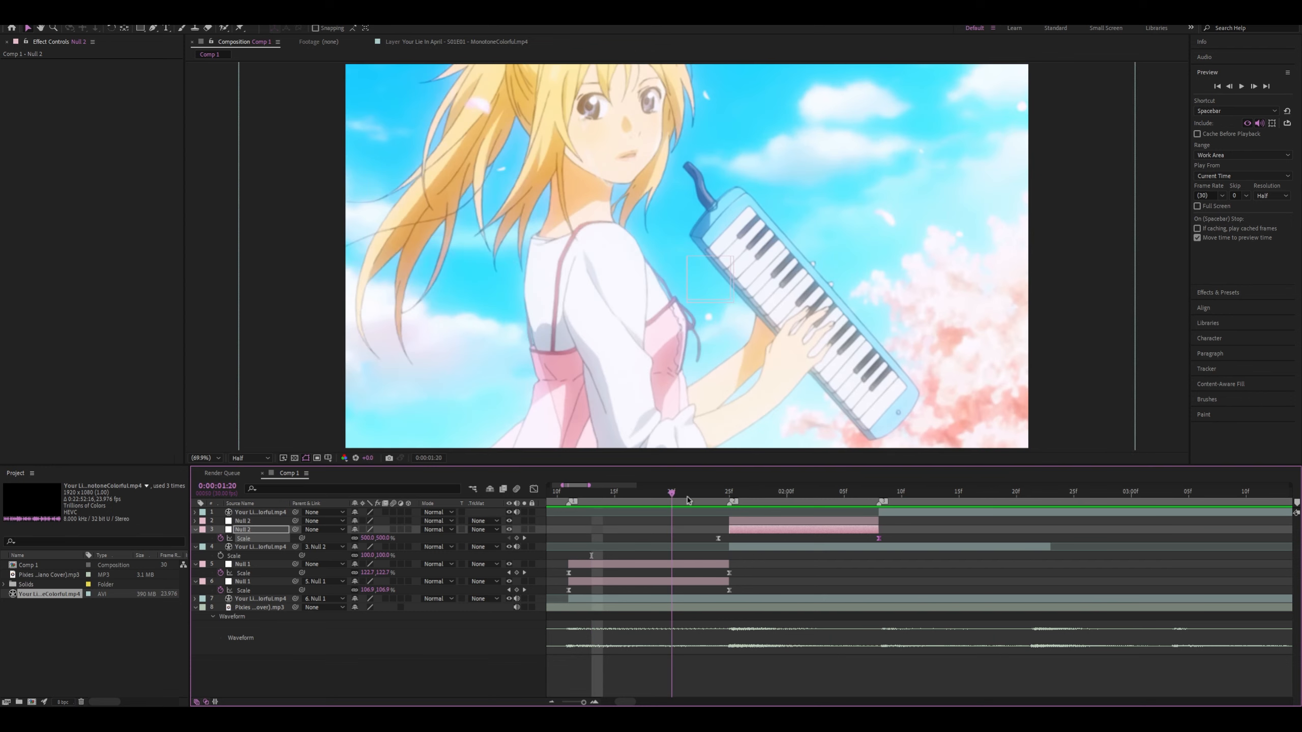
key(space)
Set the lower Null 2's first Scale keyframe to -10% and raise its curve handle to about 85% at 0:00:01:25
click(718, 538)
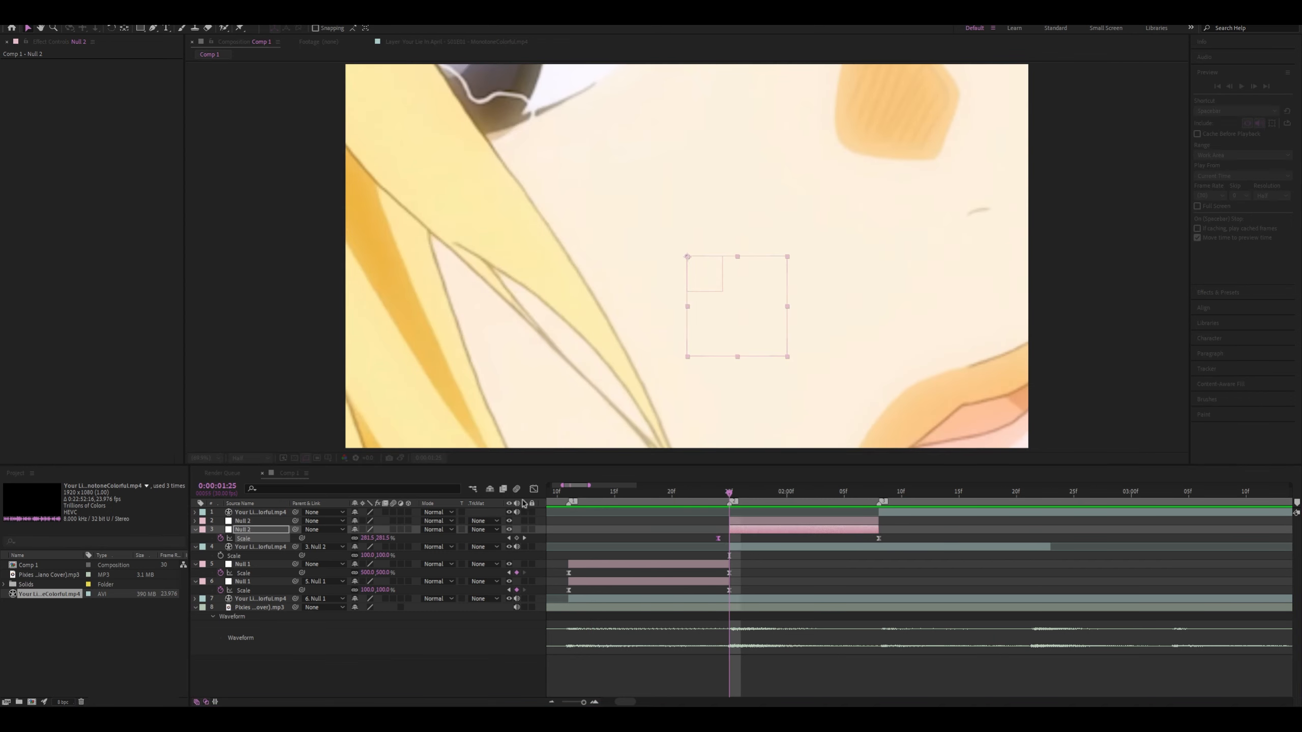
key(Return)
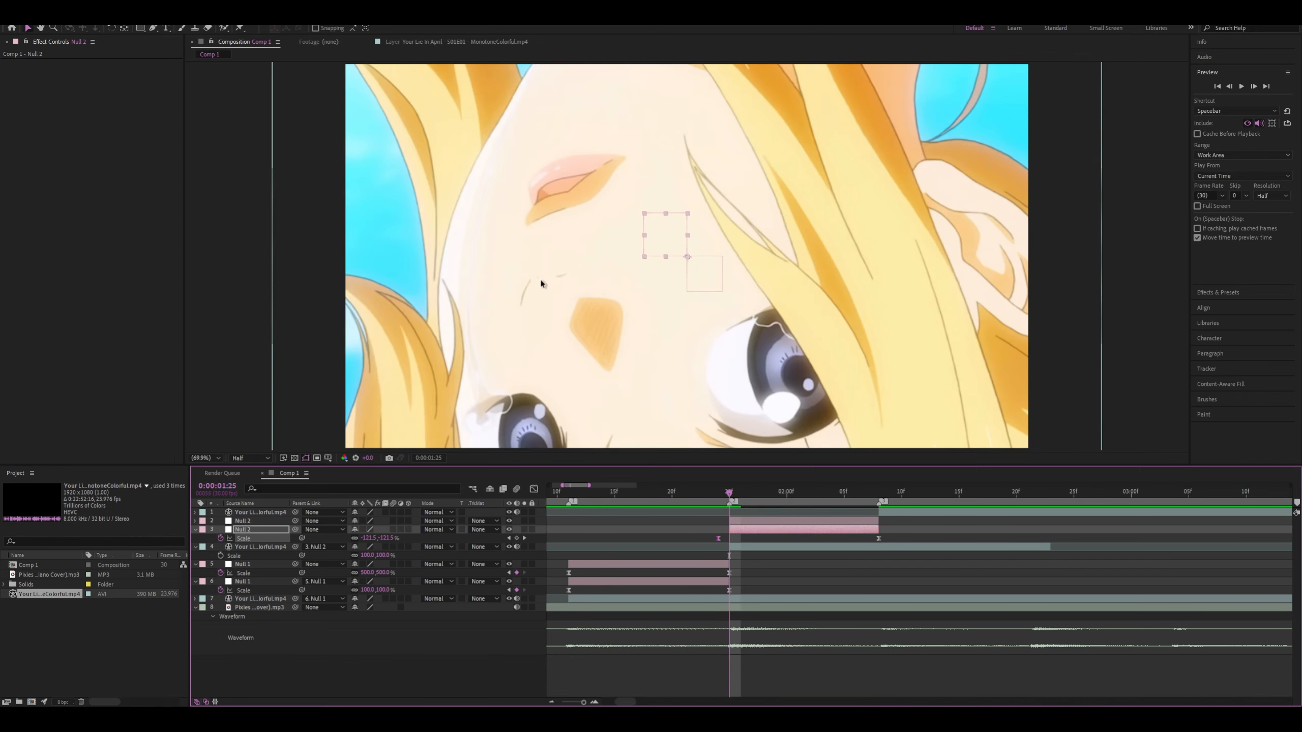
click(534, 489)
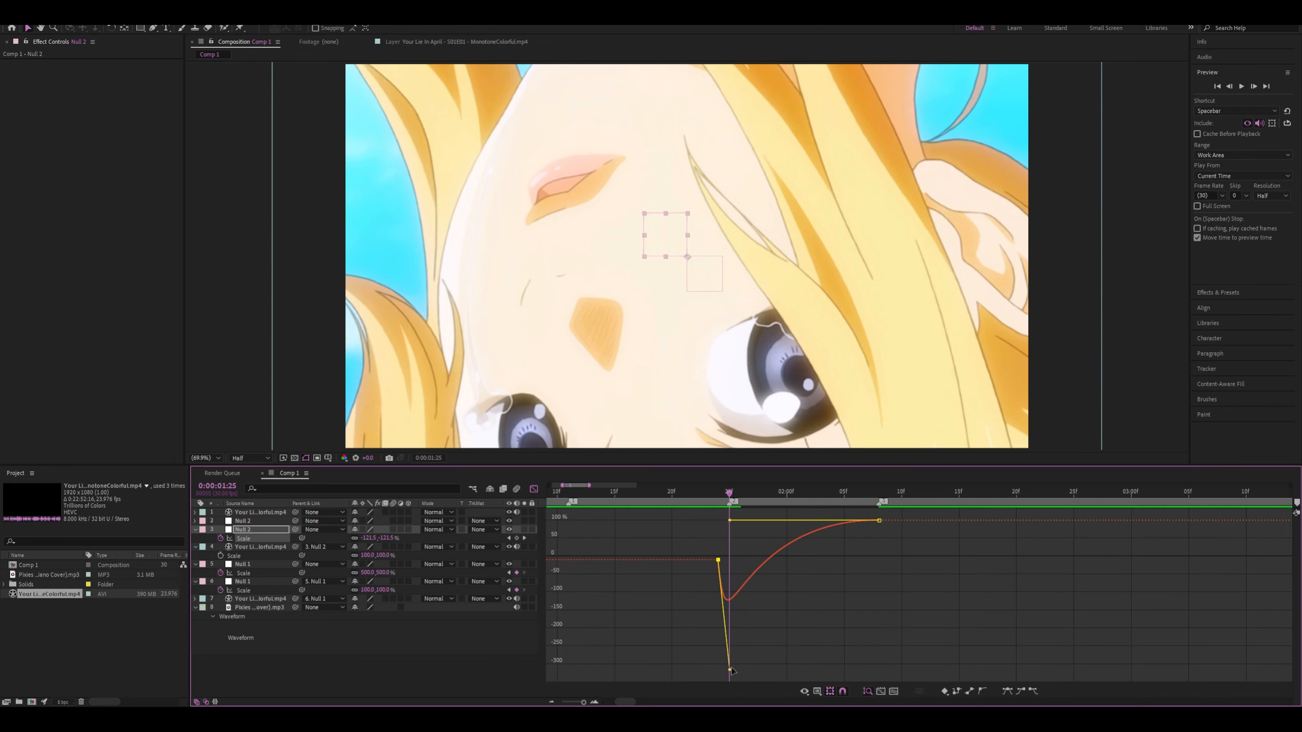
drag(729, 670, 727, 534)
scroll(727, 570, up, 4)
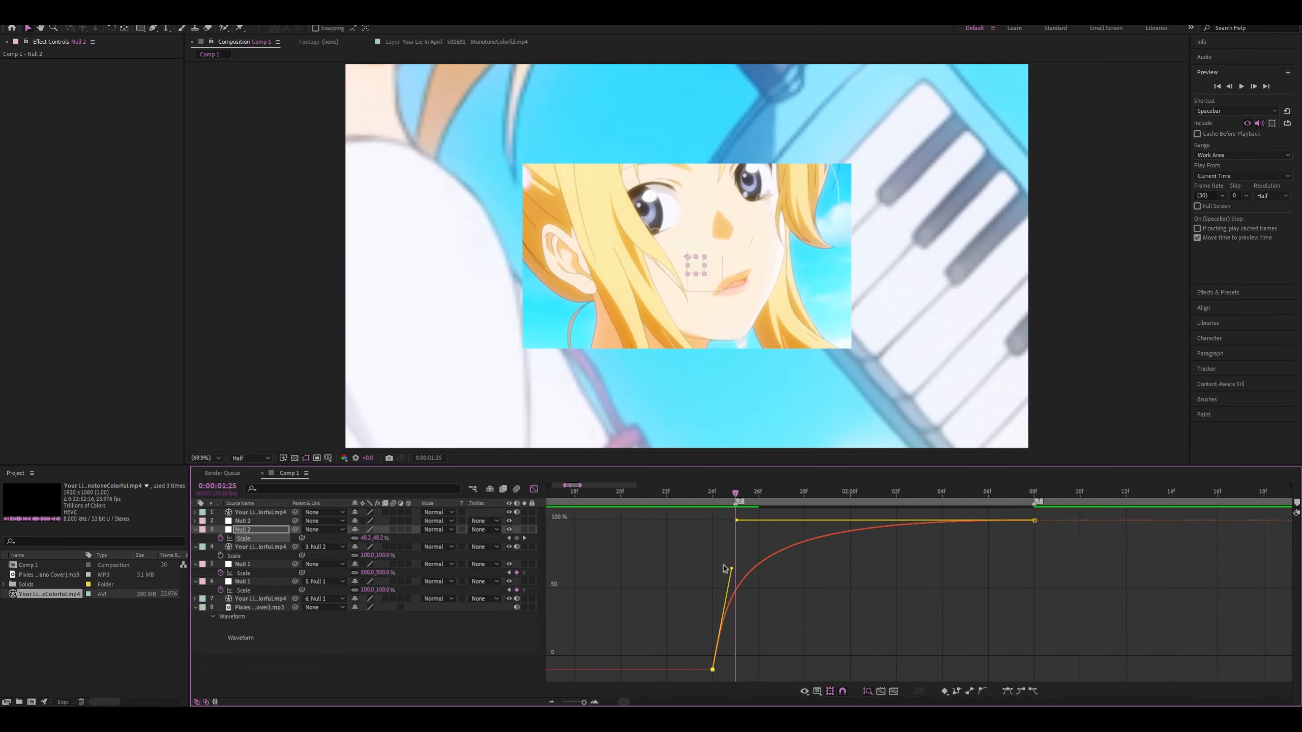
scroll(595, 541, down, 1)
key(grave)
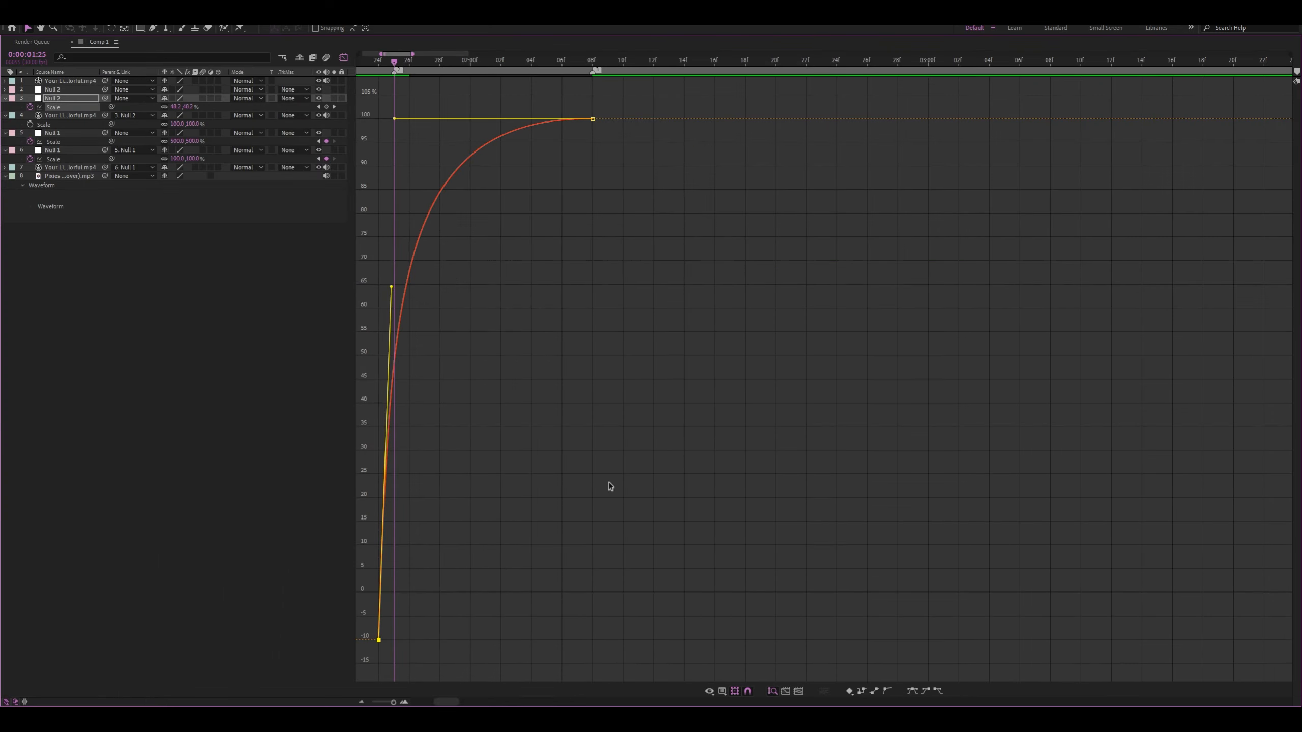
key(grave)
drag(392, 286, 395, 193)
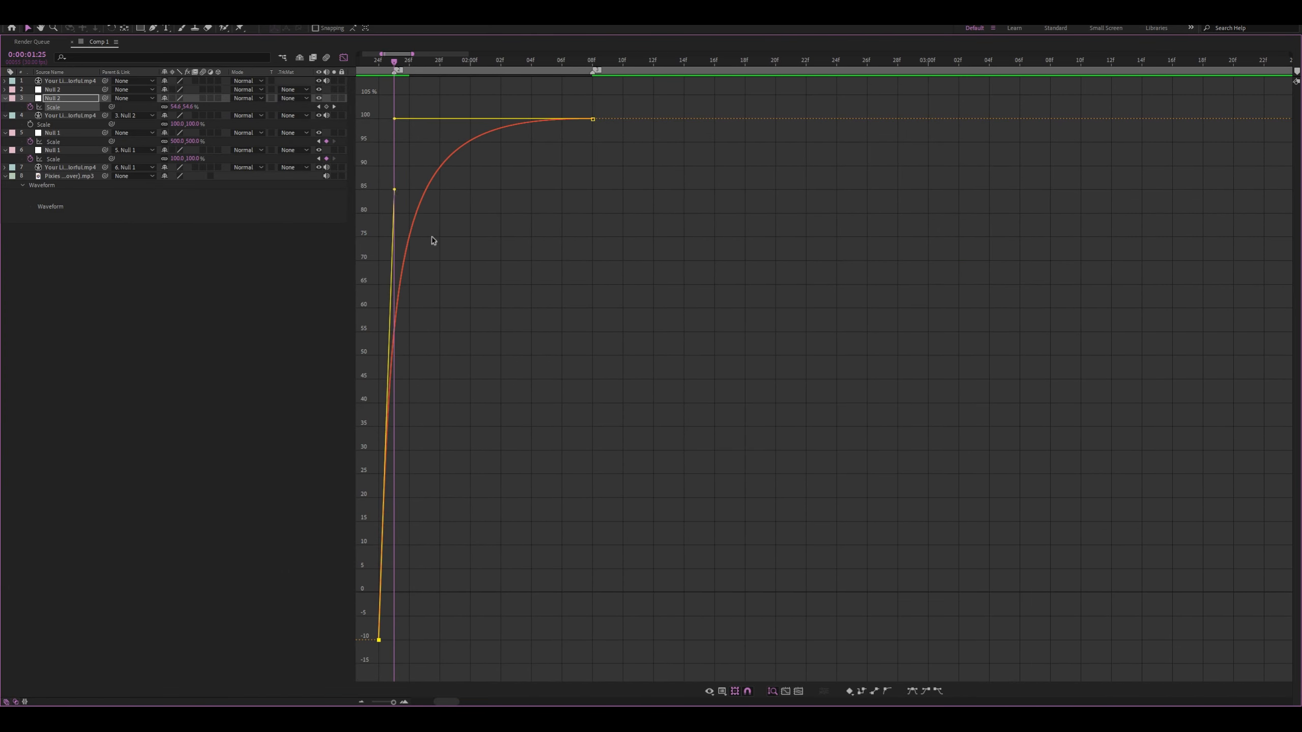
key(grave)
Preview the reshaped zoom up to 0:00:02:03 and return to the layer bar view
drag(586, 494, 752, 513)
key(space)
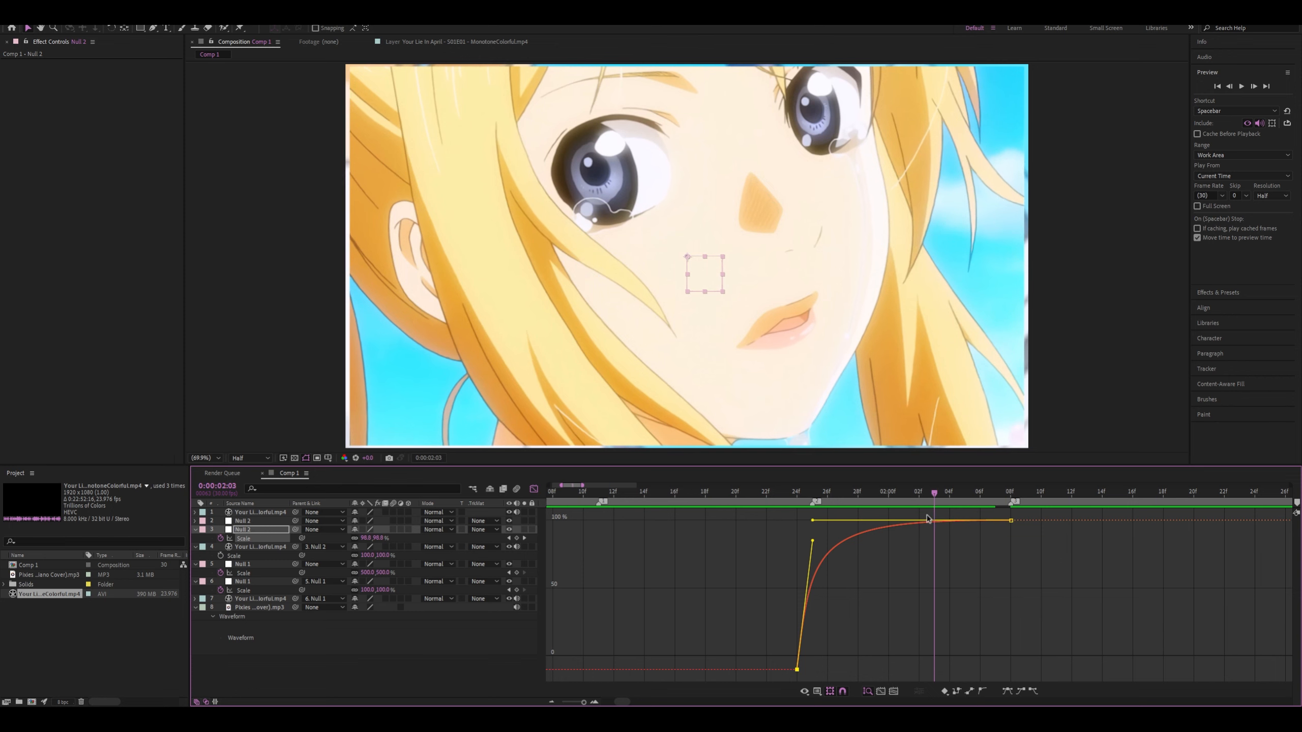
click(535, 488)
Apply Motion Tile to the second clip with Output Width and Output Height at 300 and Mirror Edges enabled
click(299, 549)
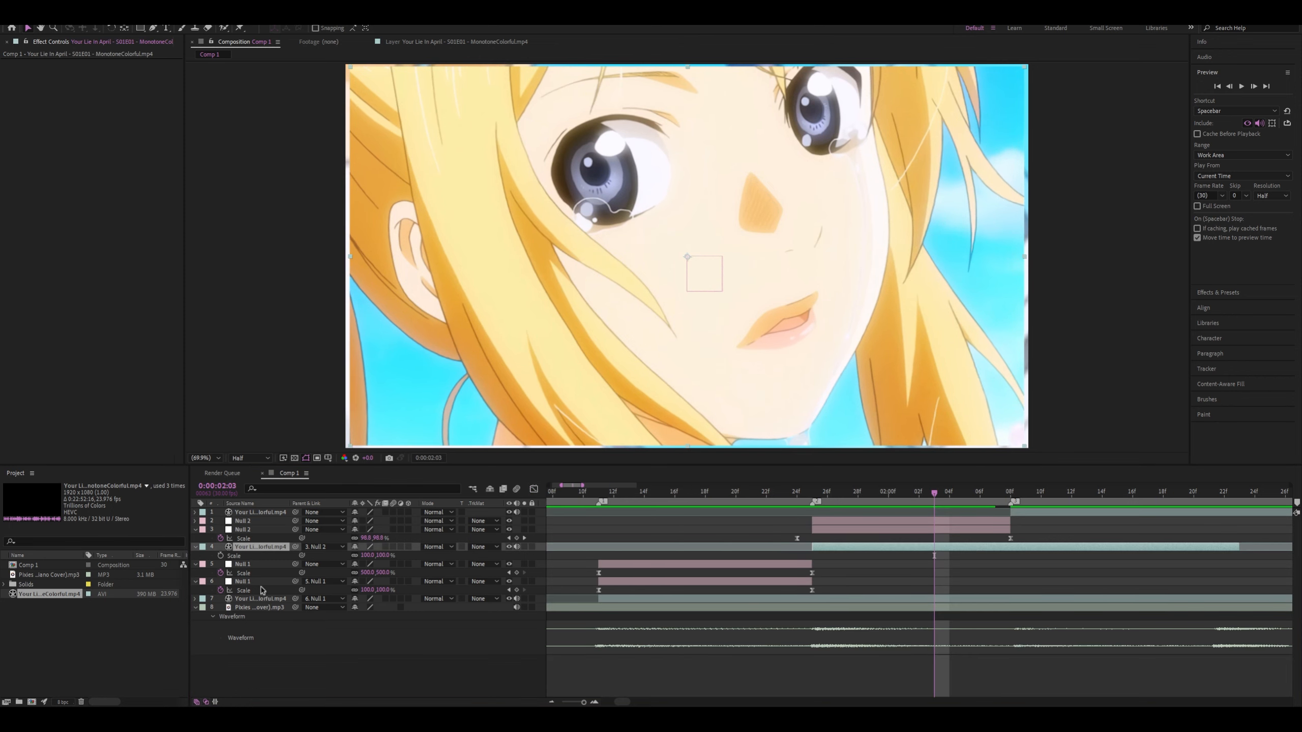
key(Return)
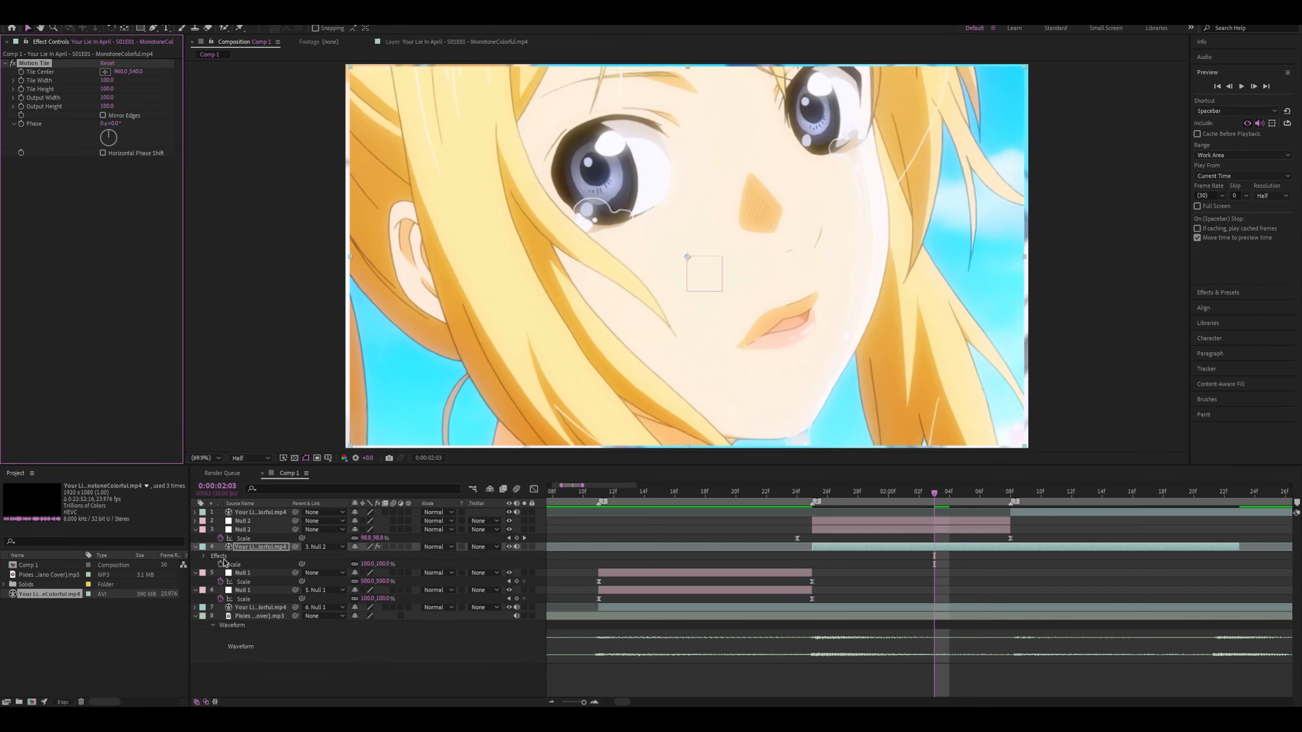
click(104, 96)
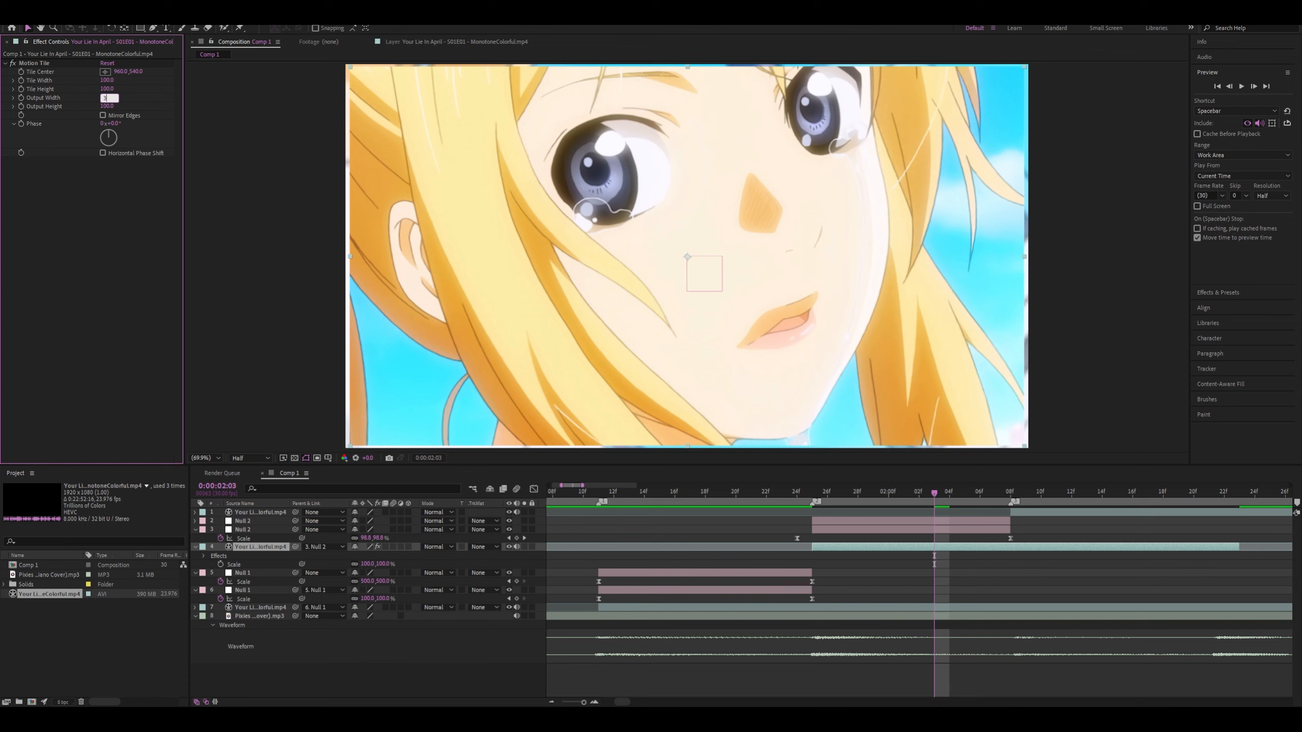
click(128, 128)
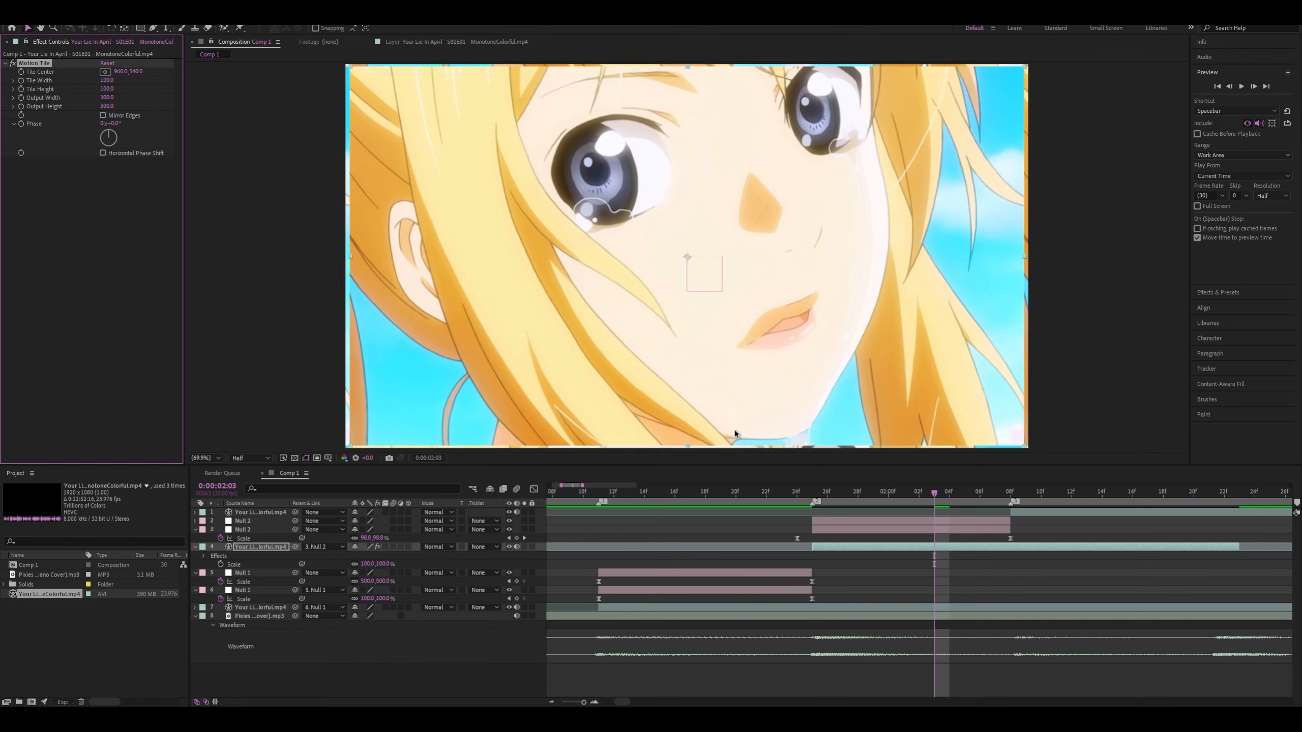
mouse_move(922, 492)
mouse_down()
mouse_move(727, 493)
mouse_move(934, 492)
mouse_move(769, 480)
mouse_move(918, 476)
mouse_move(743, 480)
mouse_move(916, 478)
mouse_up()
click(103, 116)
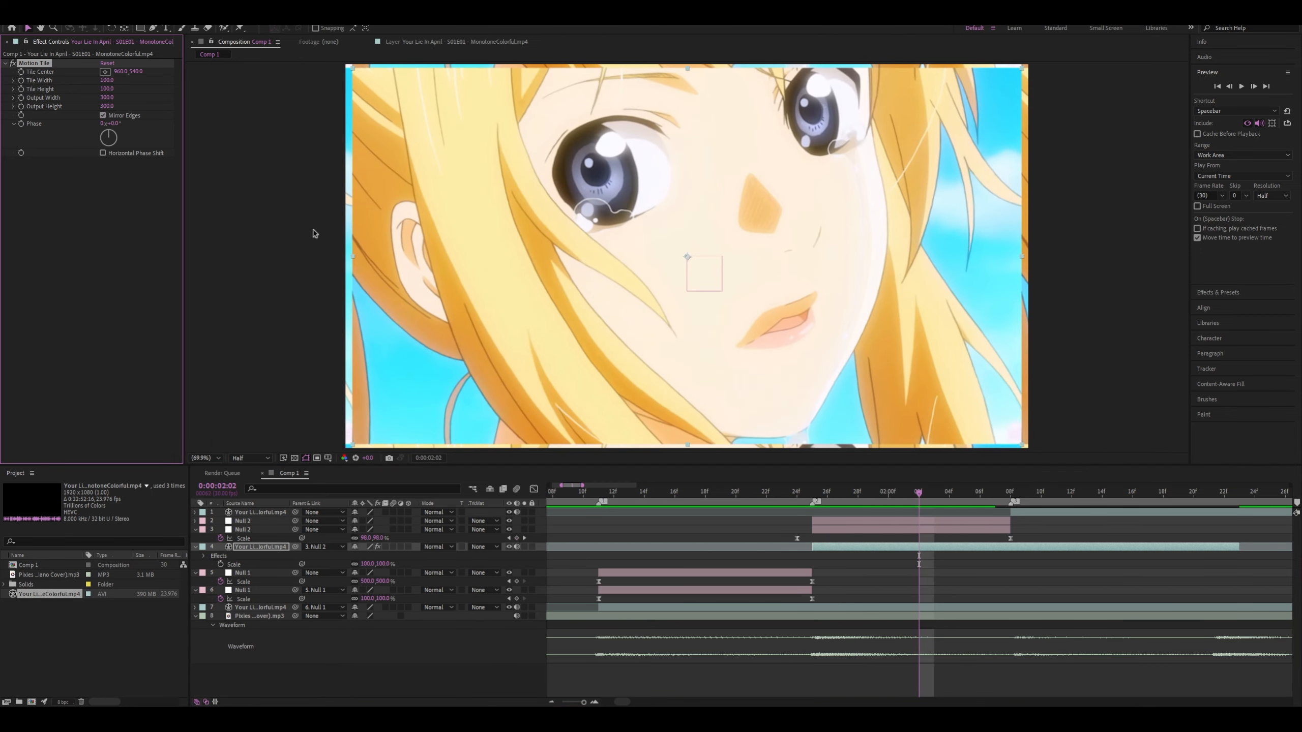
Scrub the second clip's zoom around the cut to check how the mirrored edges fill the frame
click(846, 483)
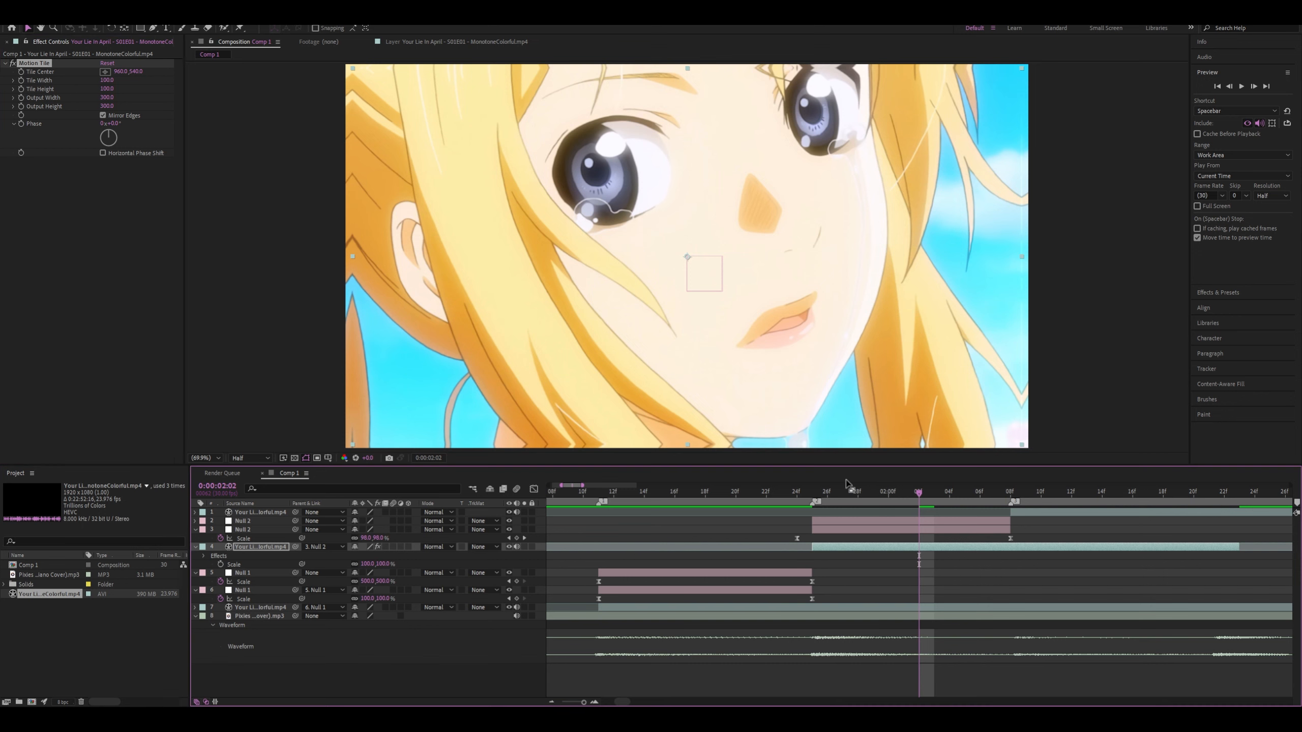
drag(882, 494, 839, 492)
drag(932, 486, 842, 487)
drag(921, 481, 954, 479)
drag(740, 486, 903, 487)
Show the lower Null 2's Scale curve in the Graph Editor and raise the last keyframe's handle to about 130% for an overshoot
click(796, 539)
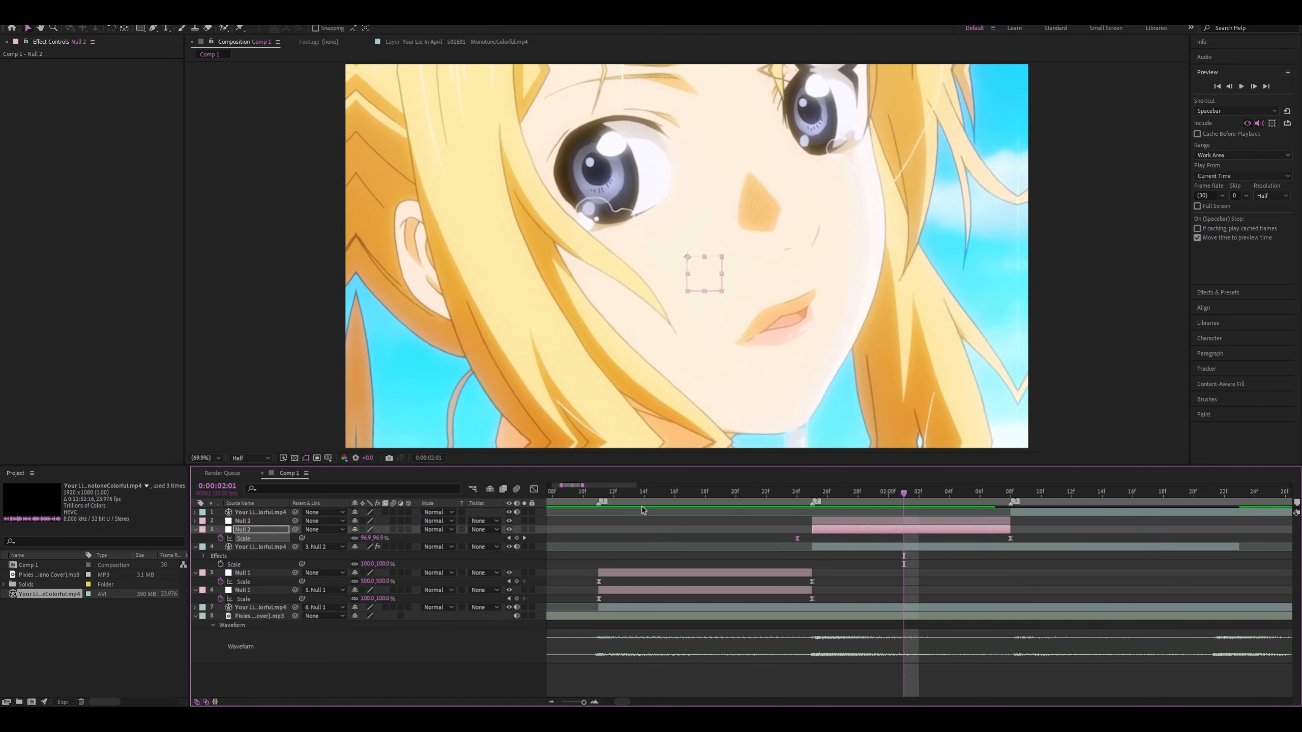
click(534, 489)
key(=)
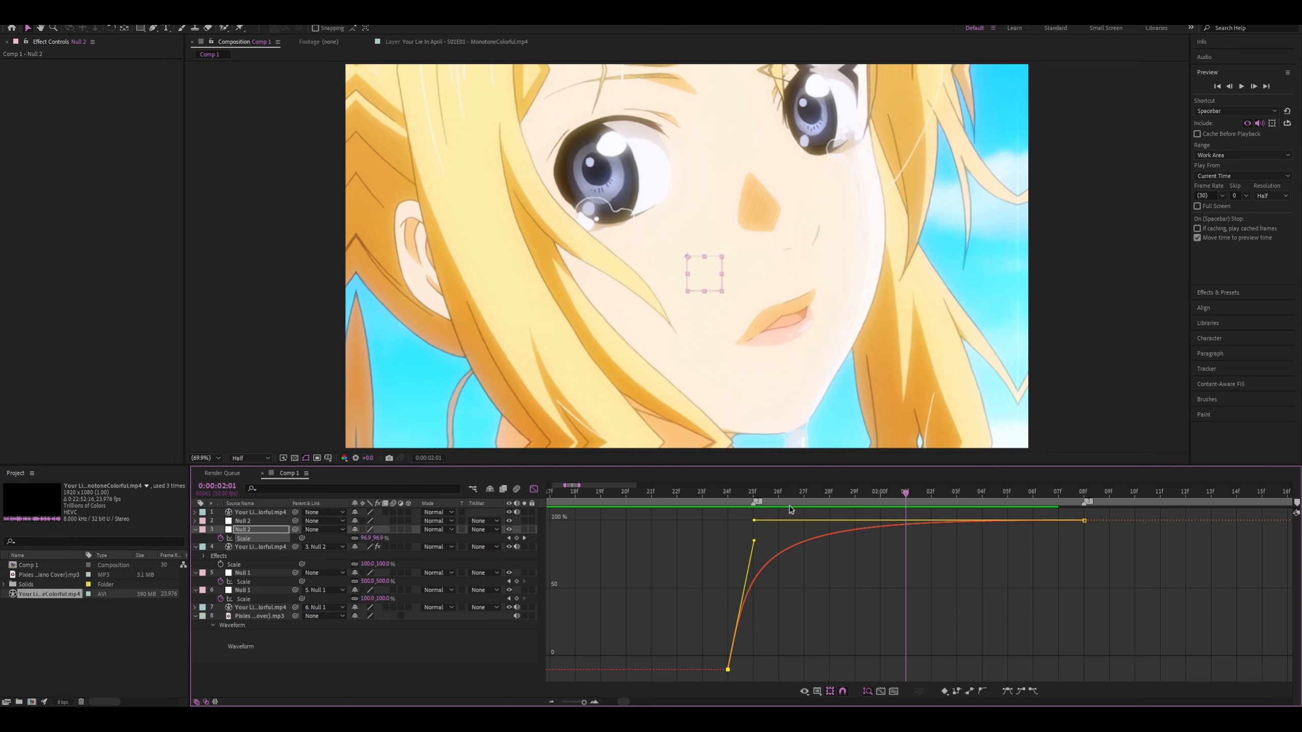
drag(762, 492, 1008, 491)
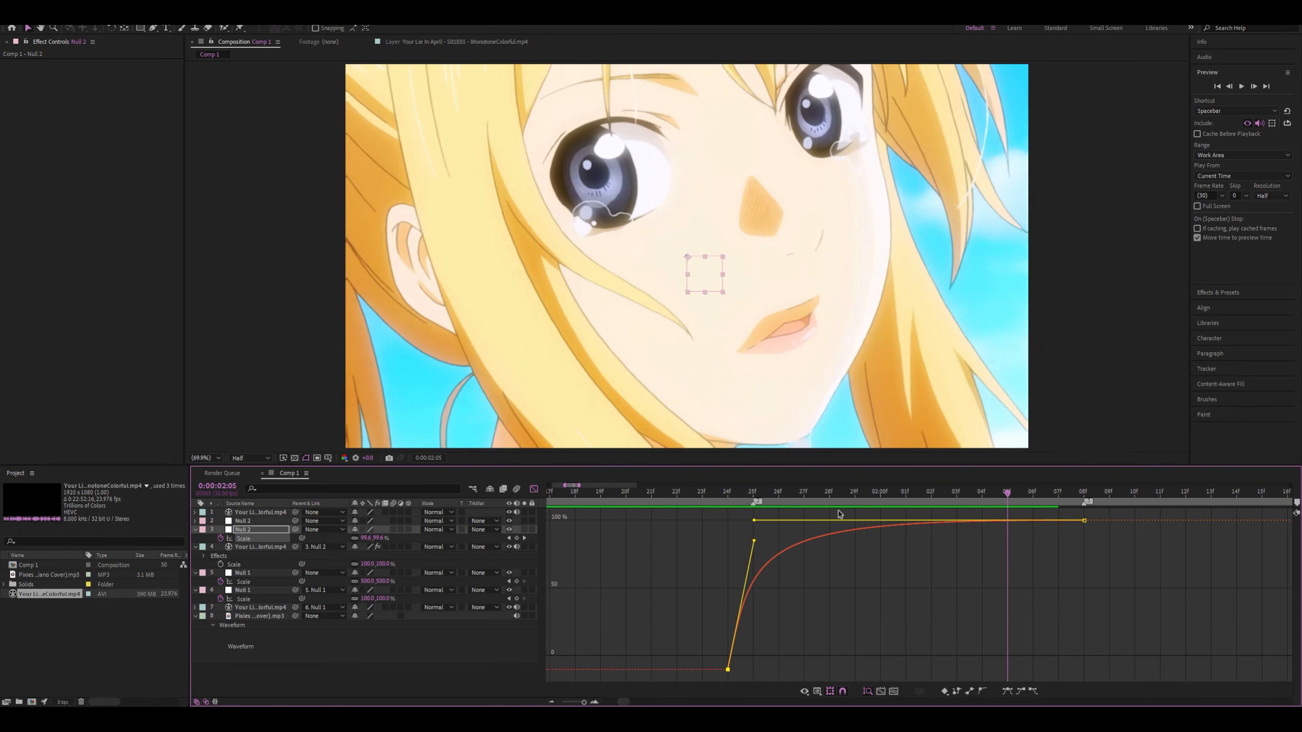
drag(754, 522, 758, 511)
Preview the overshooting zoom transition from before the cut, restarting between 0:00:01:18 and 0:00:01:23
drag(994, 497, 651, 525)
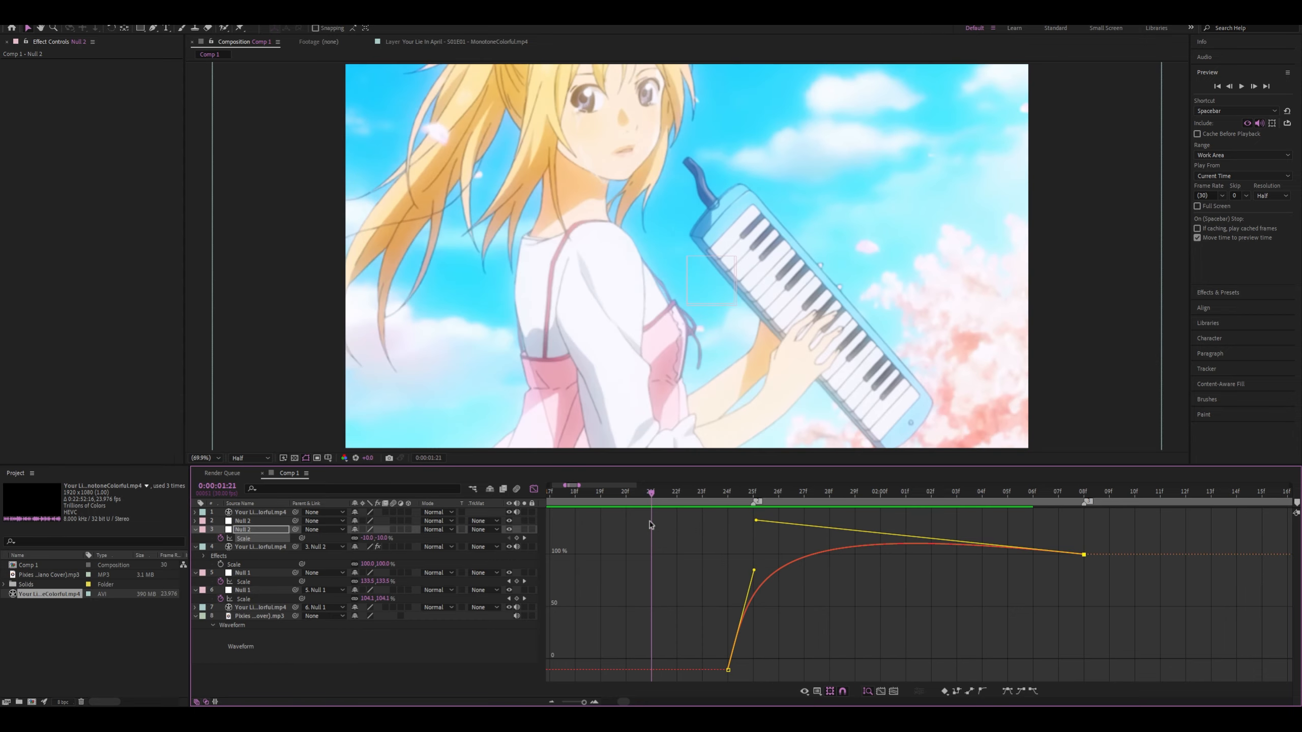
key(space)
click(700, 492)
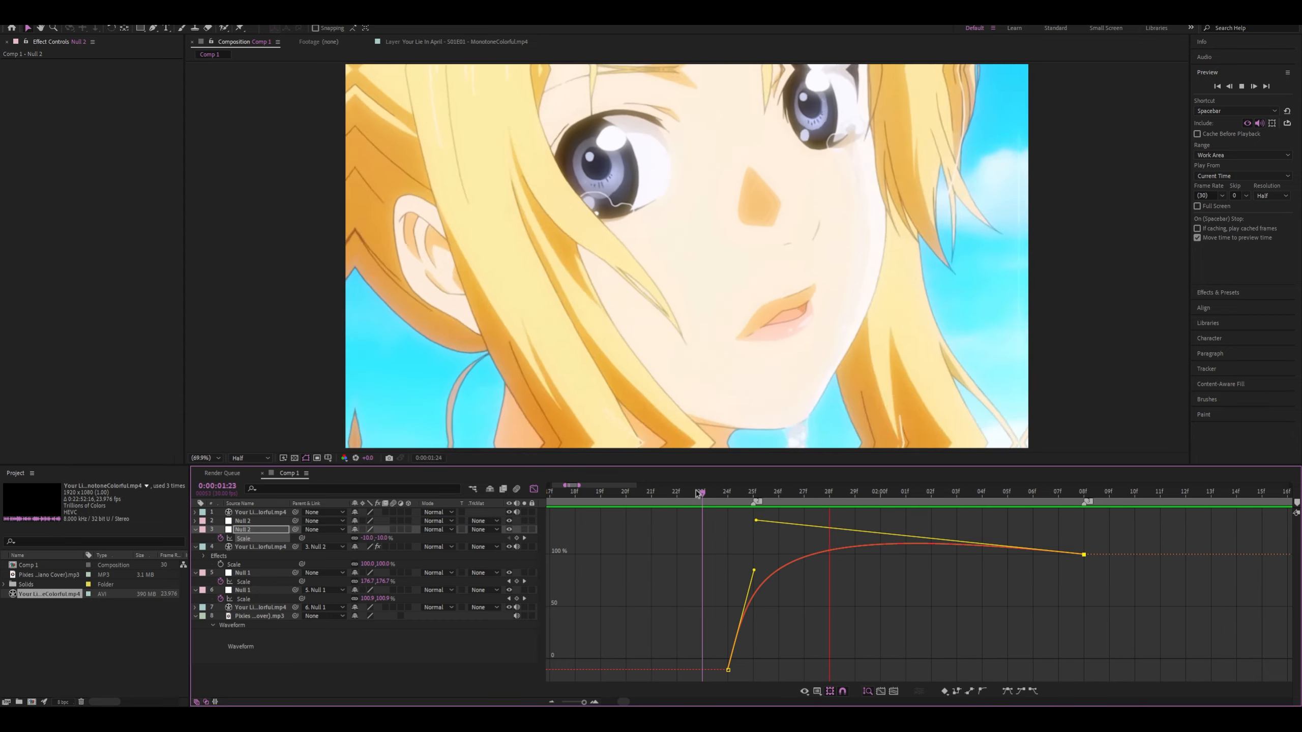
key(space)
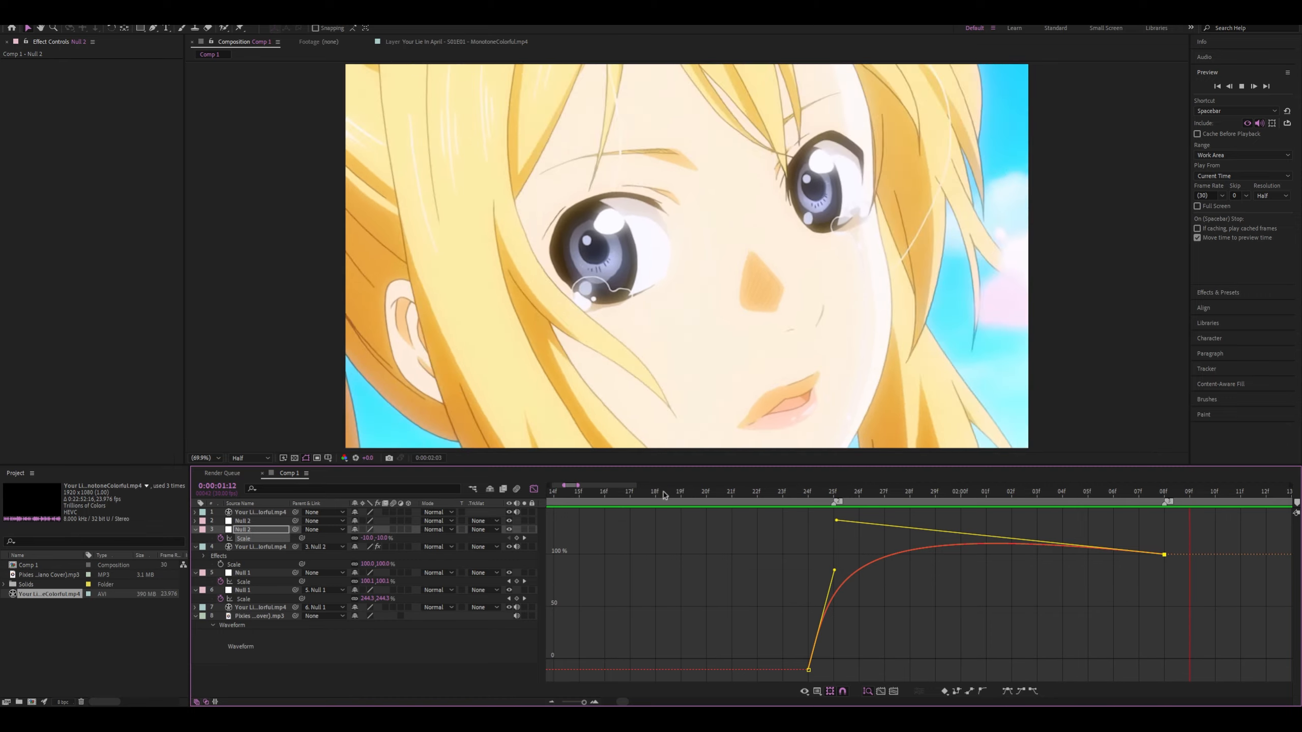
click(680, 493)
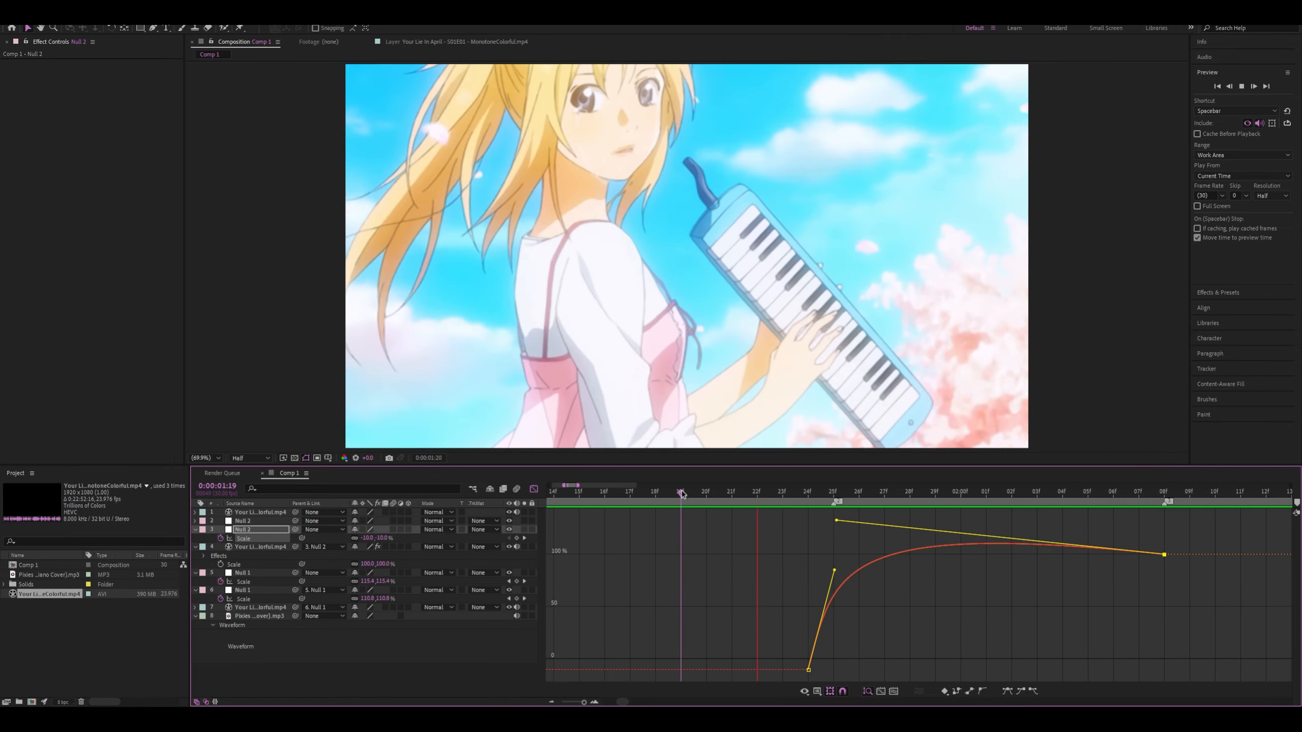
drag(682, 494, 1038, 508)
key(space)
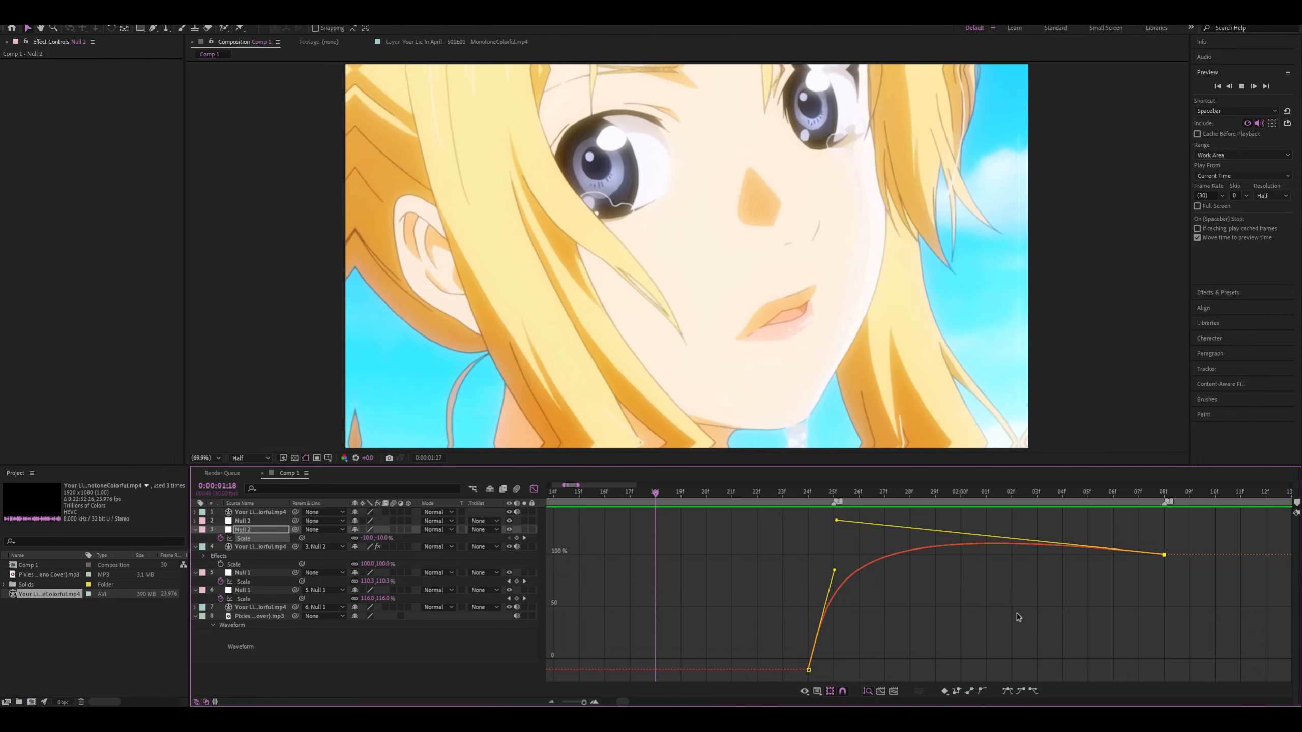
key(space)
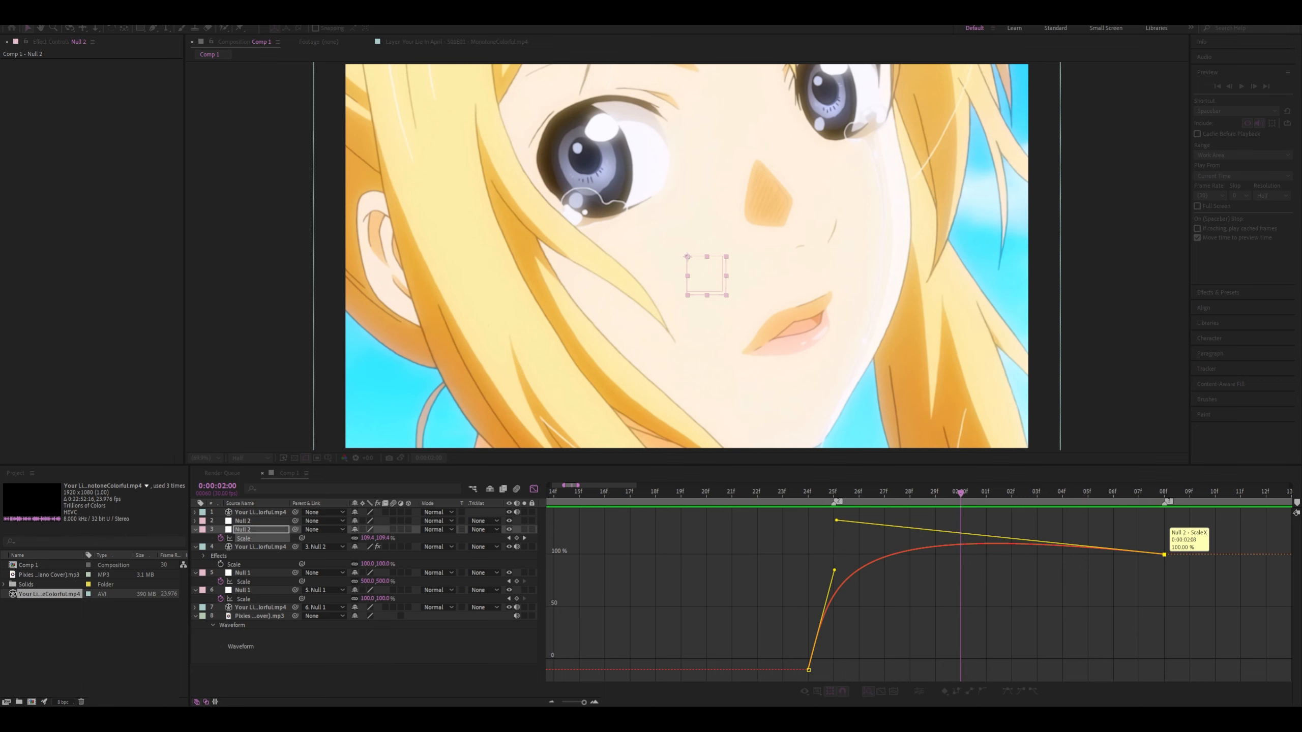
Raise the lower Null 2's last Scale keyframe to about 120% and flatten its incoming curve handle
click(549, 406)
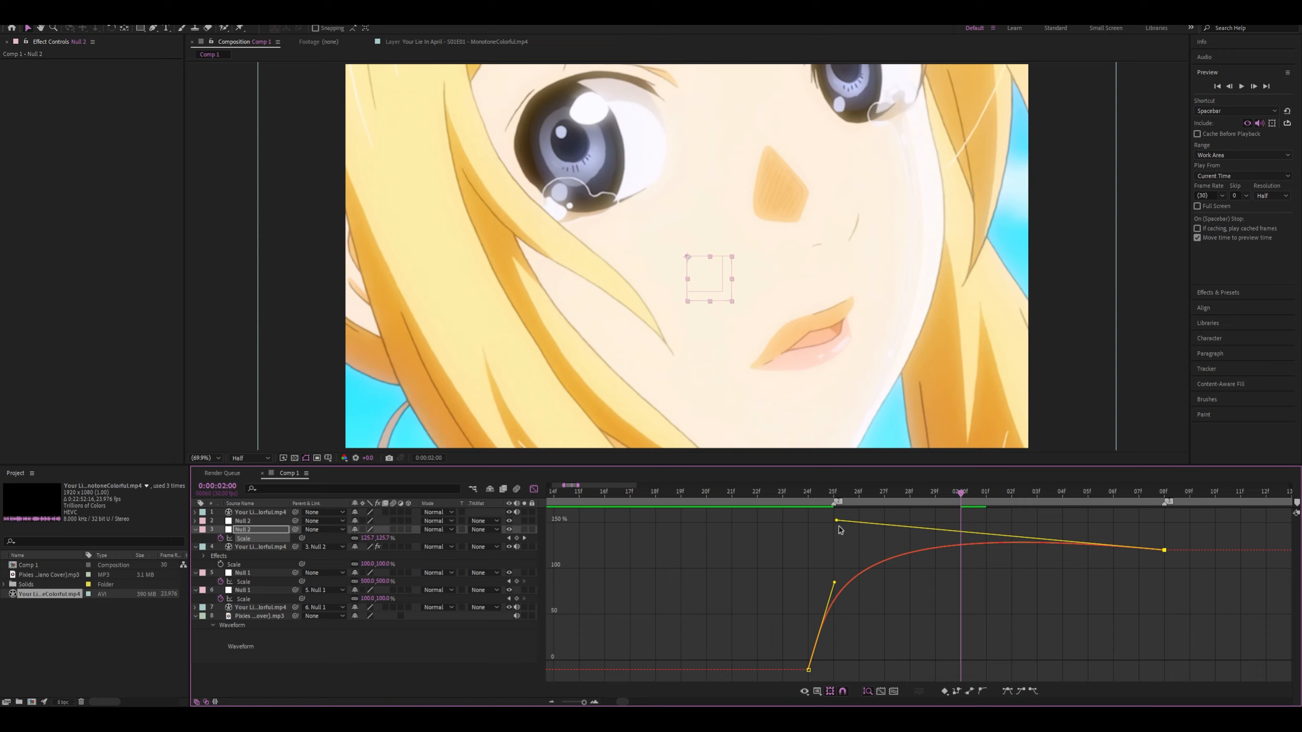
drag(838, 534, 839, 555)
key(space)
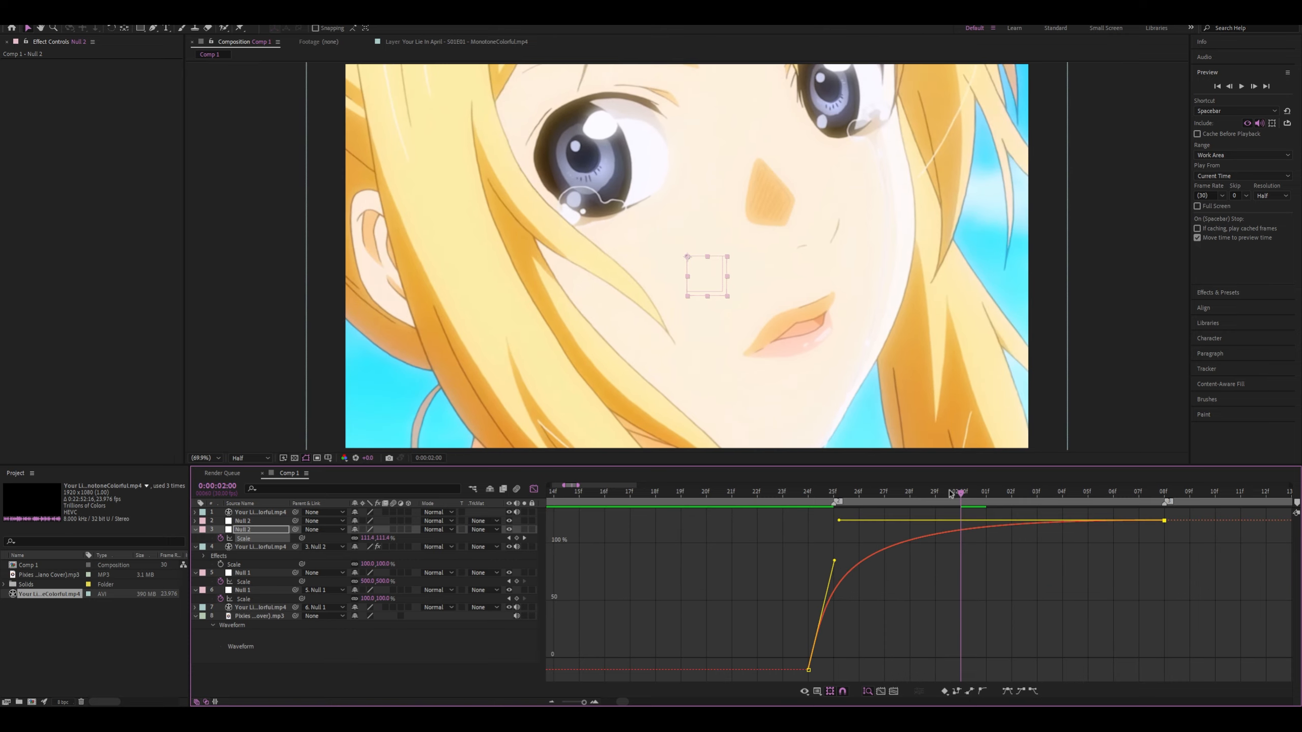
Play back the transition with the flattened Scale curve from about 0:00:01:20
click(709, 492)
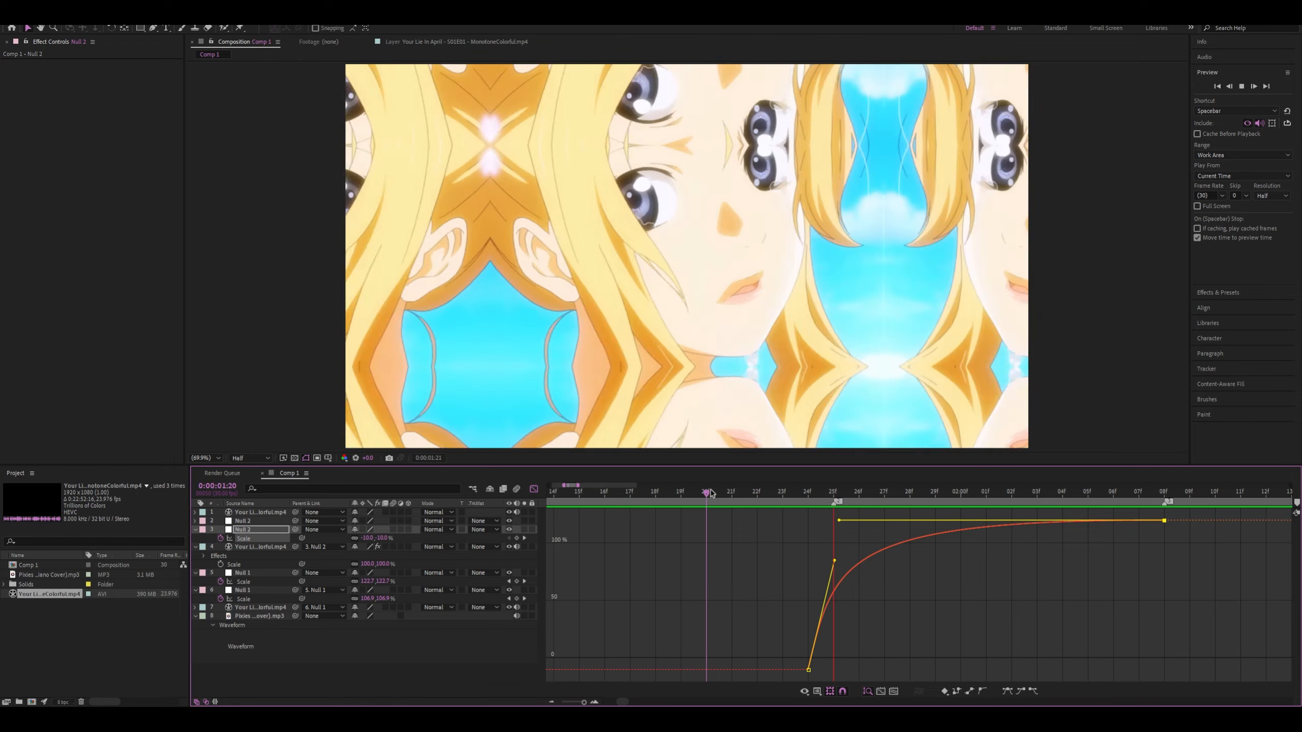
key(space)
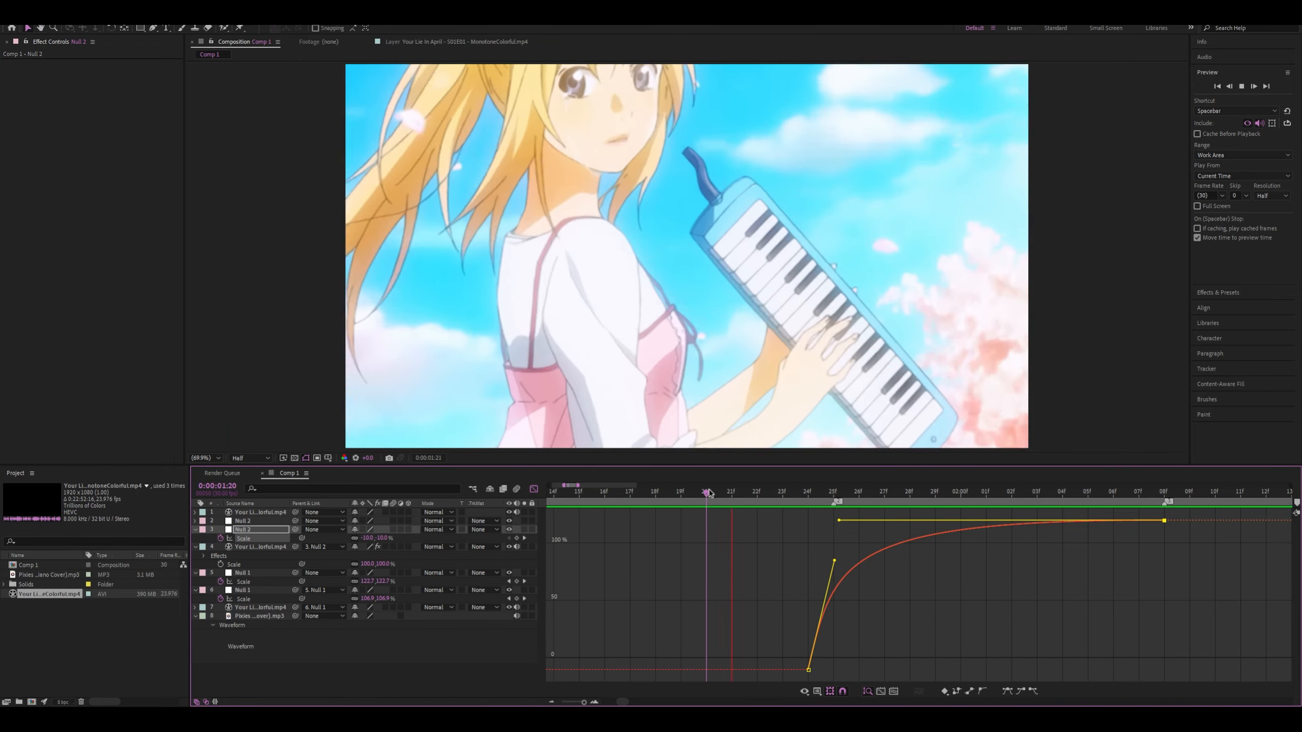
drag(710, 493, 657, 492)
key(space)
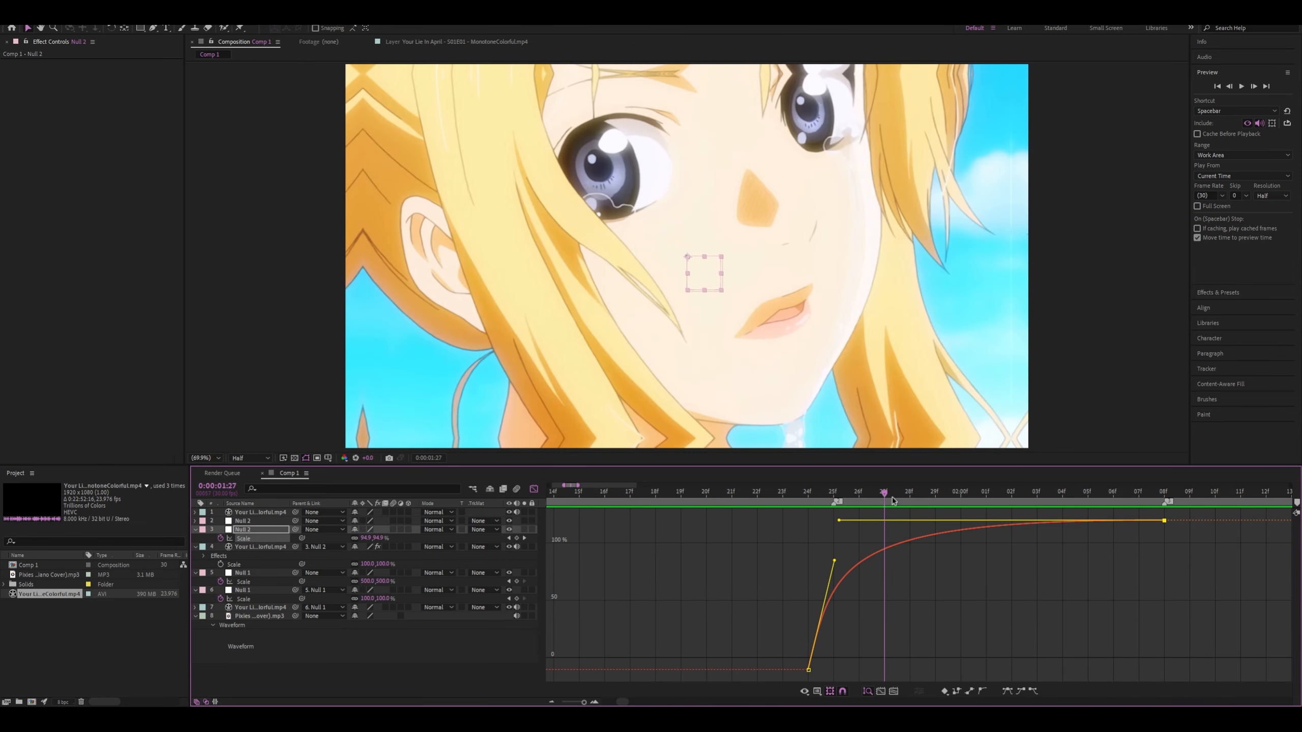
key(space)
click(680, 492)
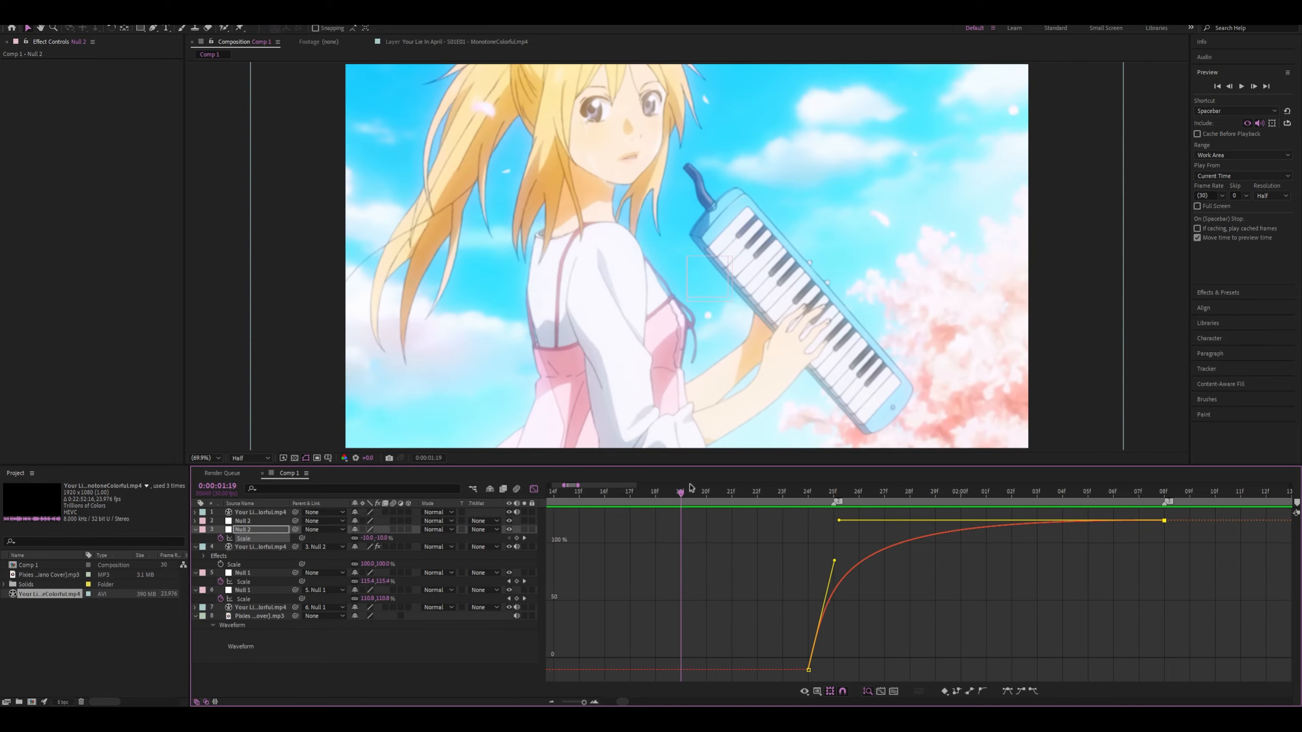
key(space)
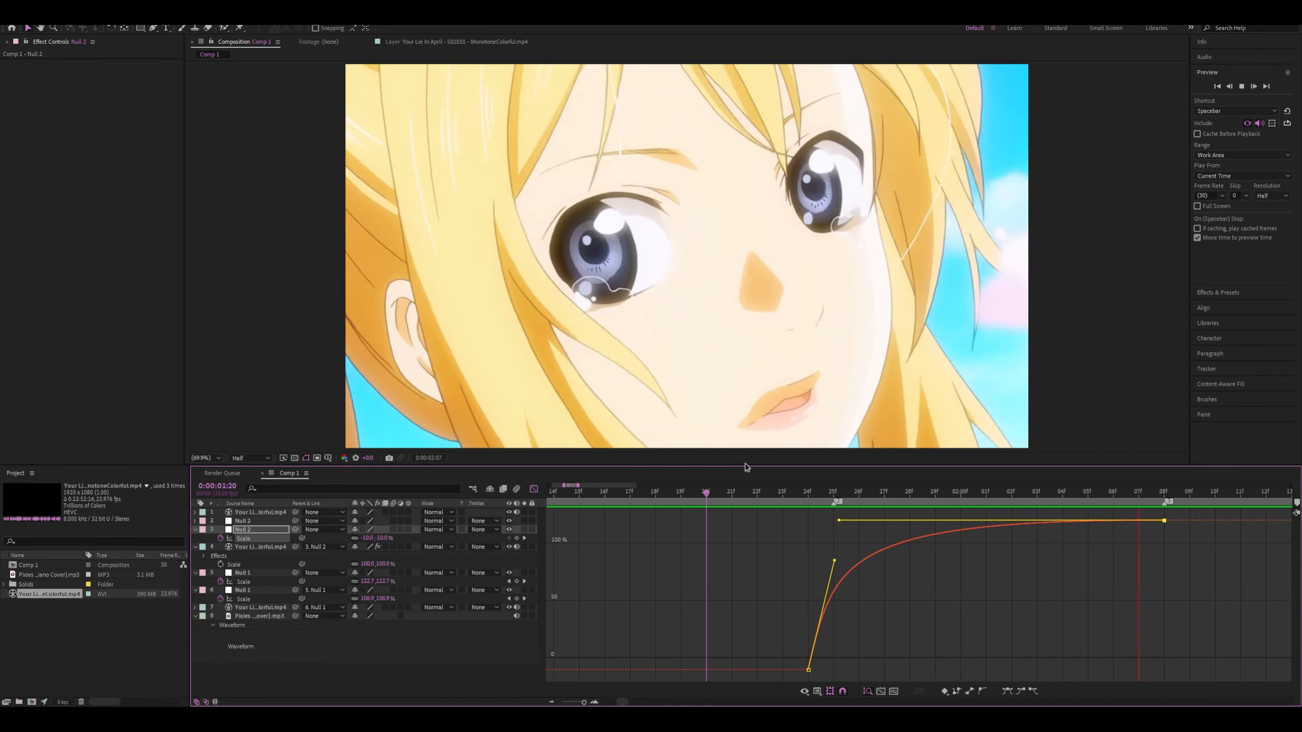
key(space)
Enable motion blur for the second clip and the composition, and preview the transition from about 0:00:01:19
mouse_move(783, 495)
mouse_down()
mouse_move(541, 502)
mouse_move(774, 507)
mouse_up()
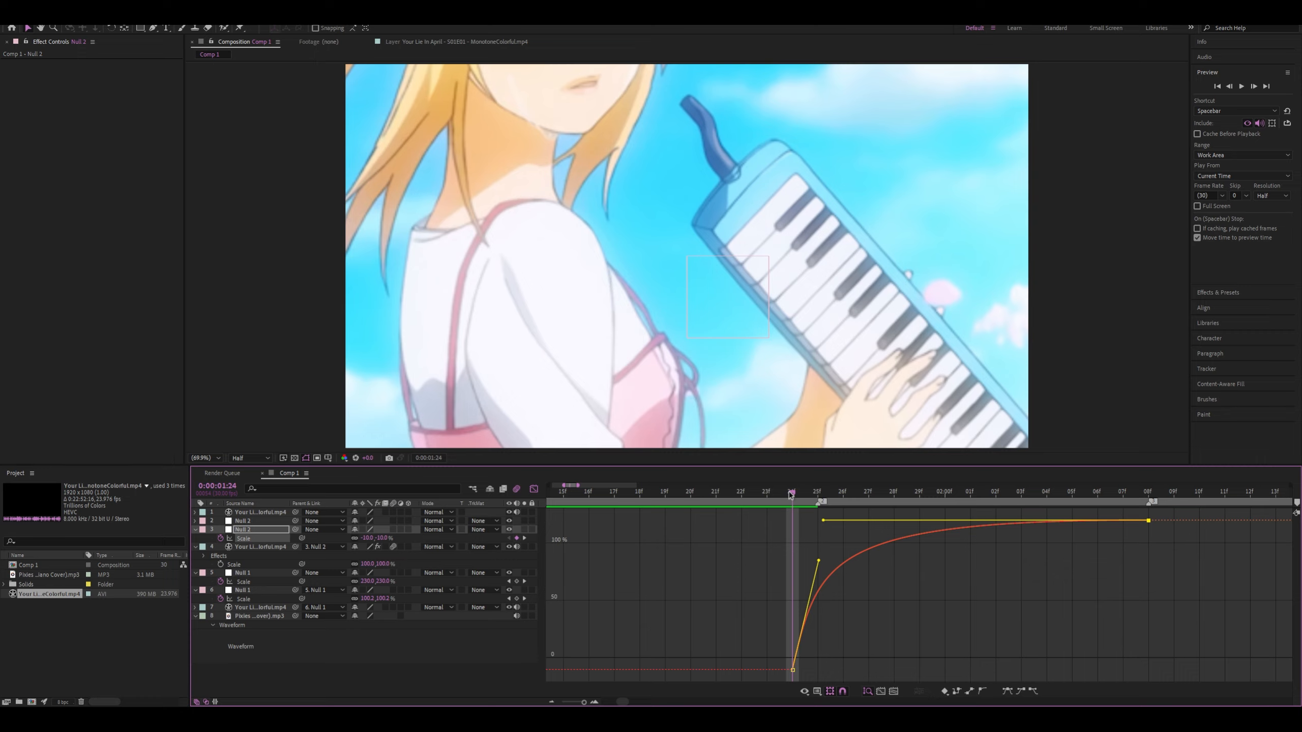
drag(792, 496, 639, 494)
key(space)
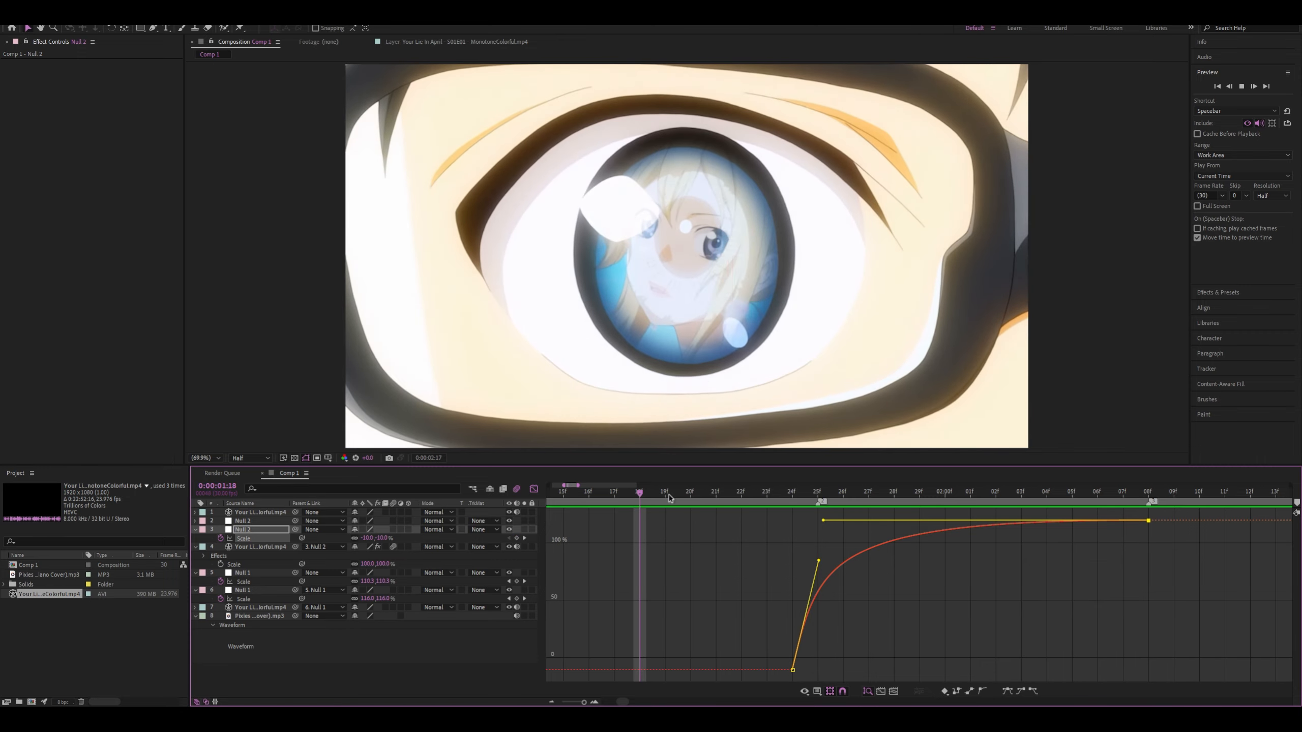
click(673, 496)
key(space)
click(675, 496)
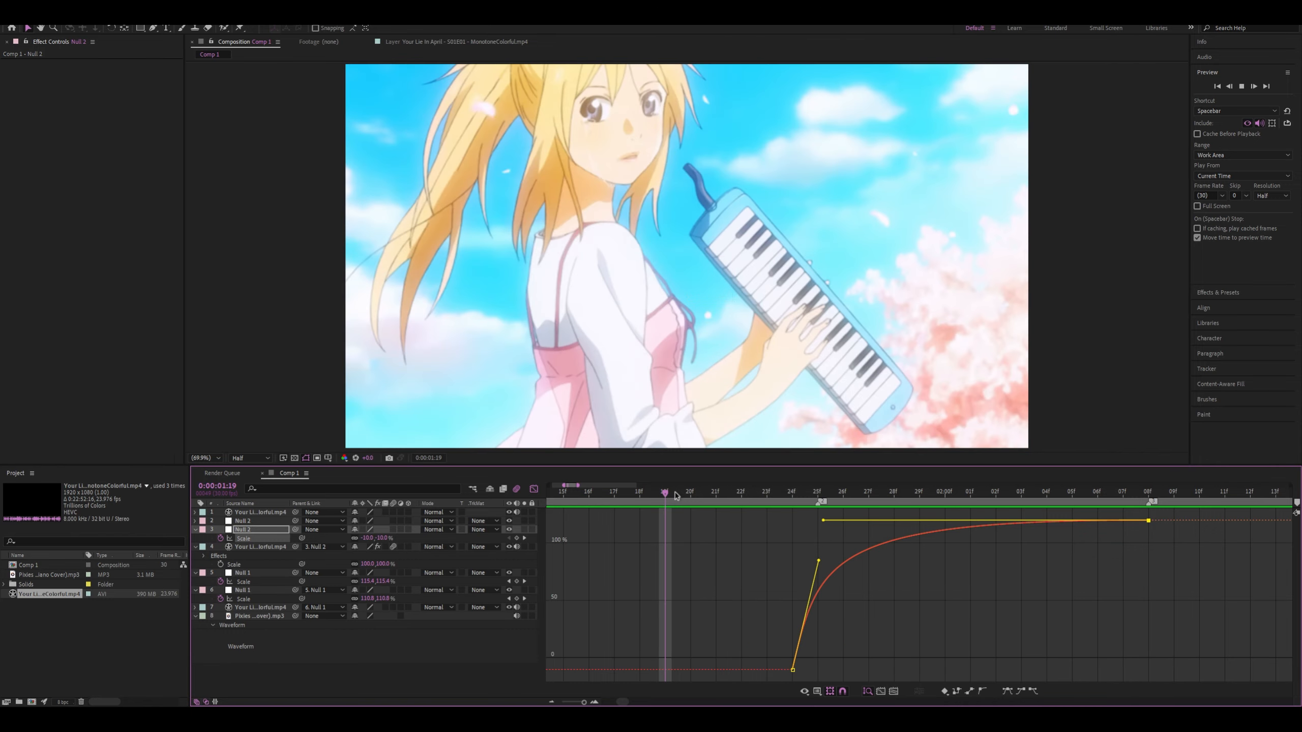
key(space)
key(space)
key(space)
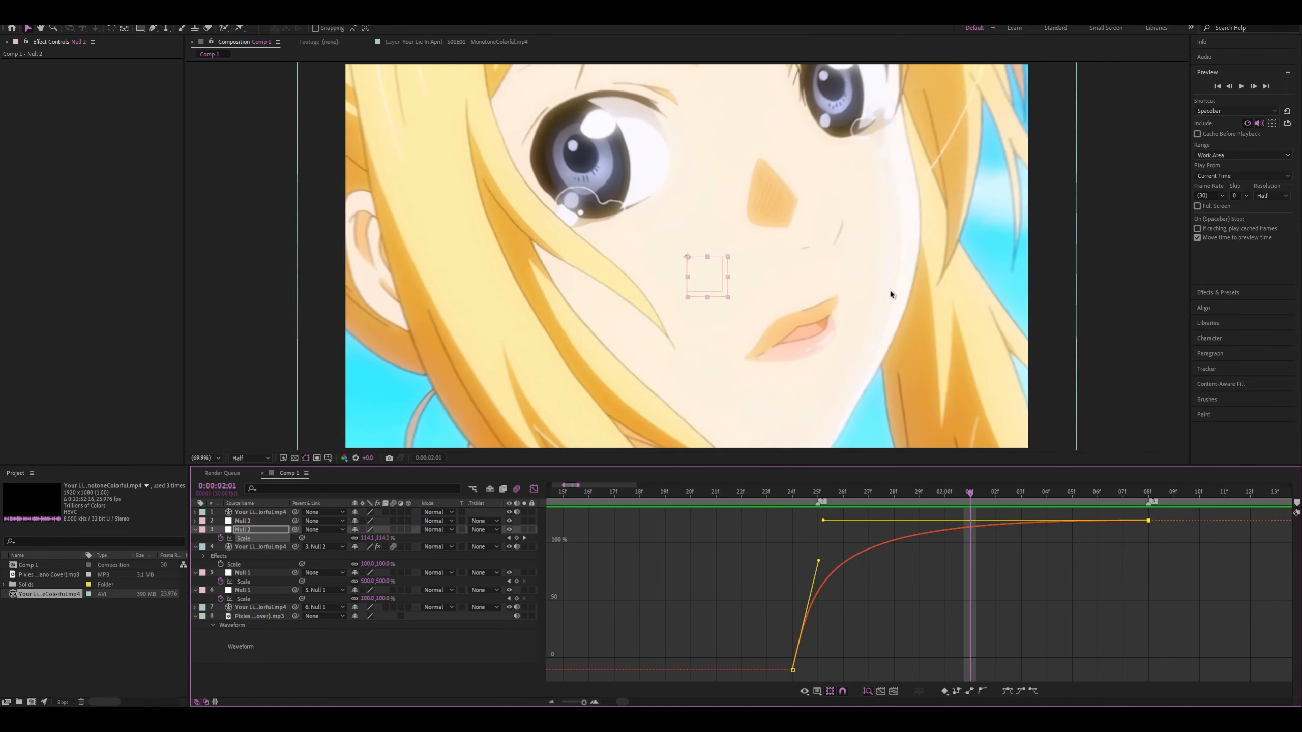
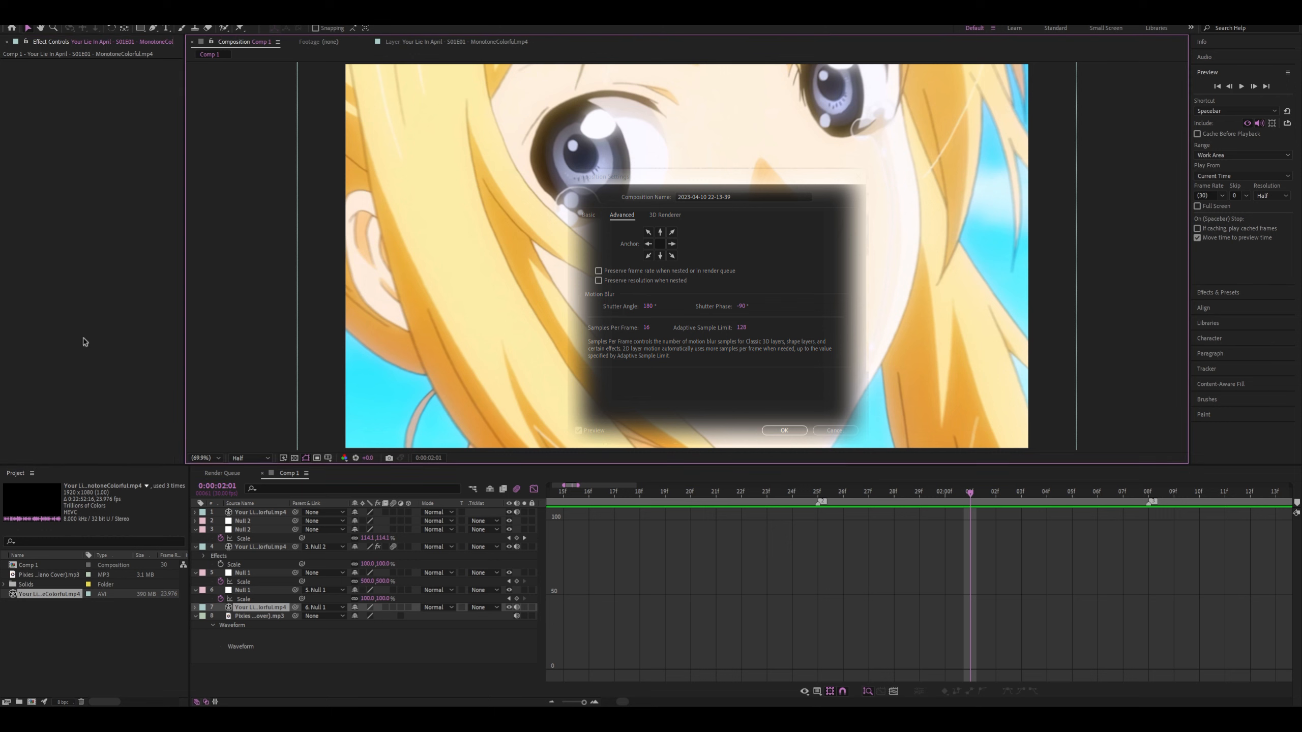
Review the motion blur shutter options in the composition's advanced settings and confirm the dialog
click(70, 321)
click(268, 225)
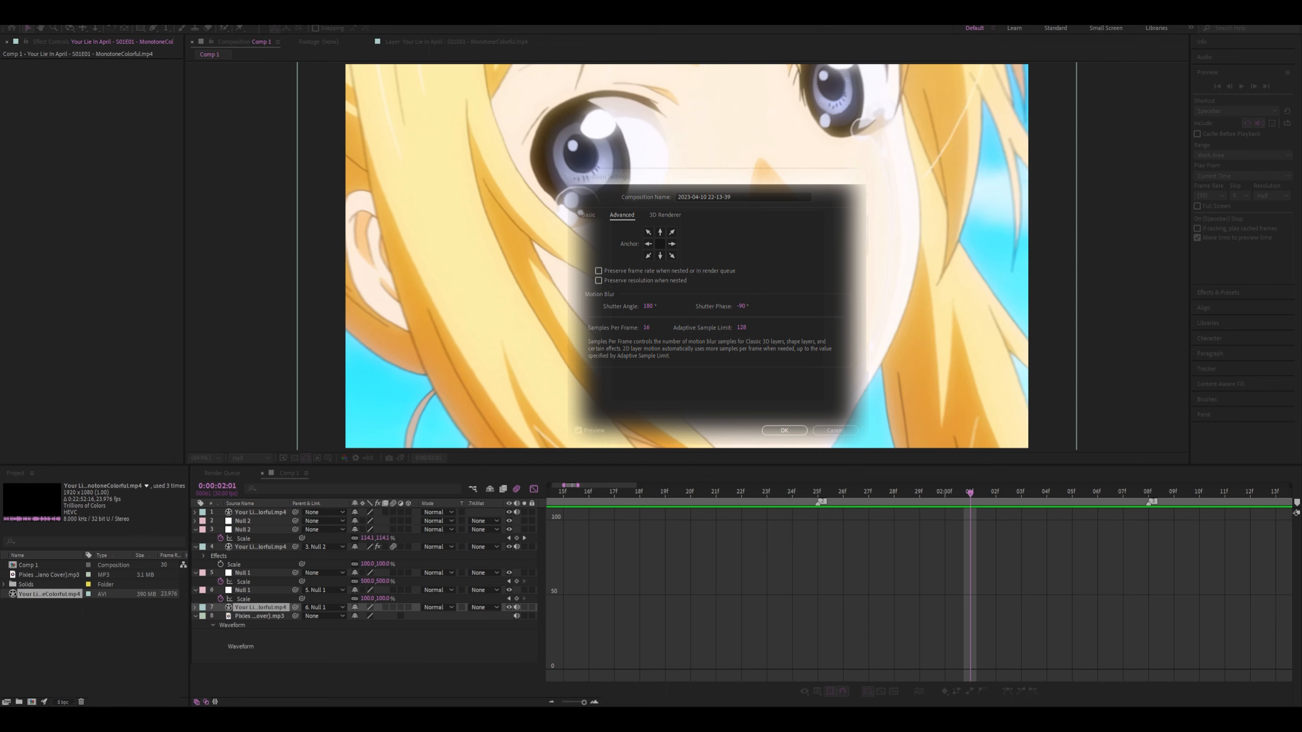
click(784, 431)
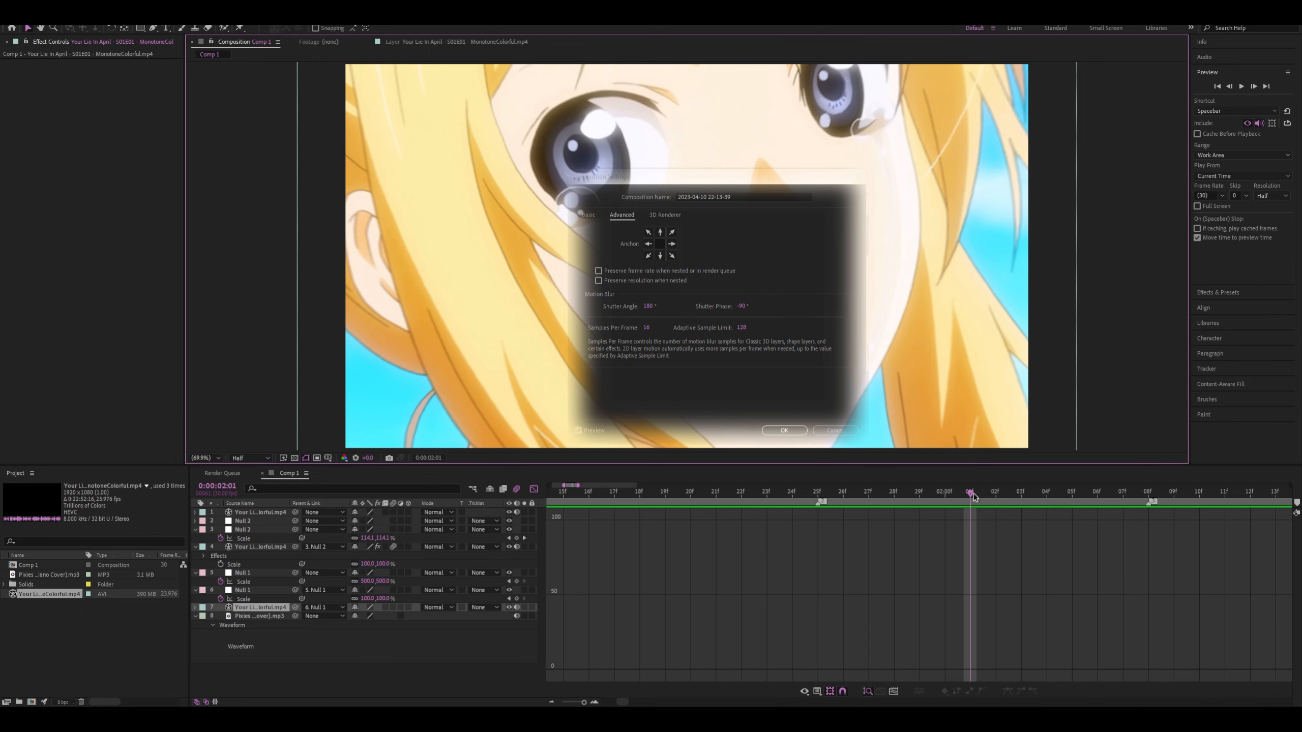
Leave the graph view and undo the motion blur switches for the second clip and the composition
mouse_move(973, 493)
mouse_down()
mouse_move(657, 493)
mouse_move(970, 493)
mouse_up()
key(space)
key(space)
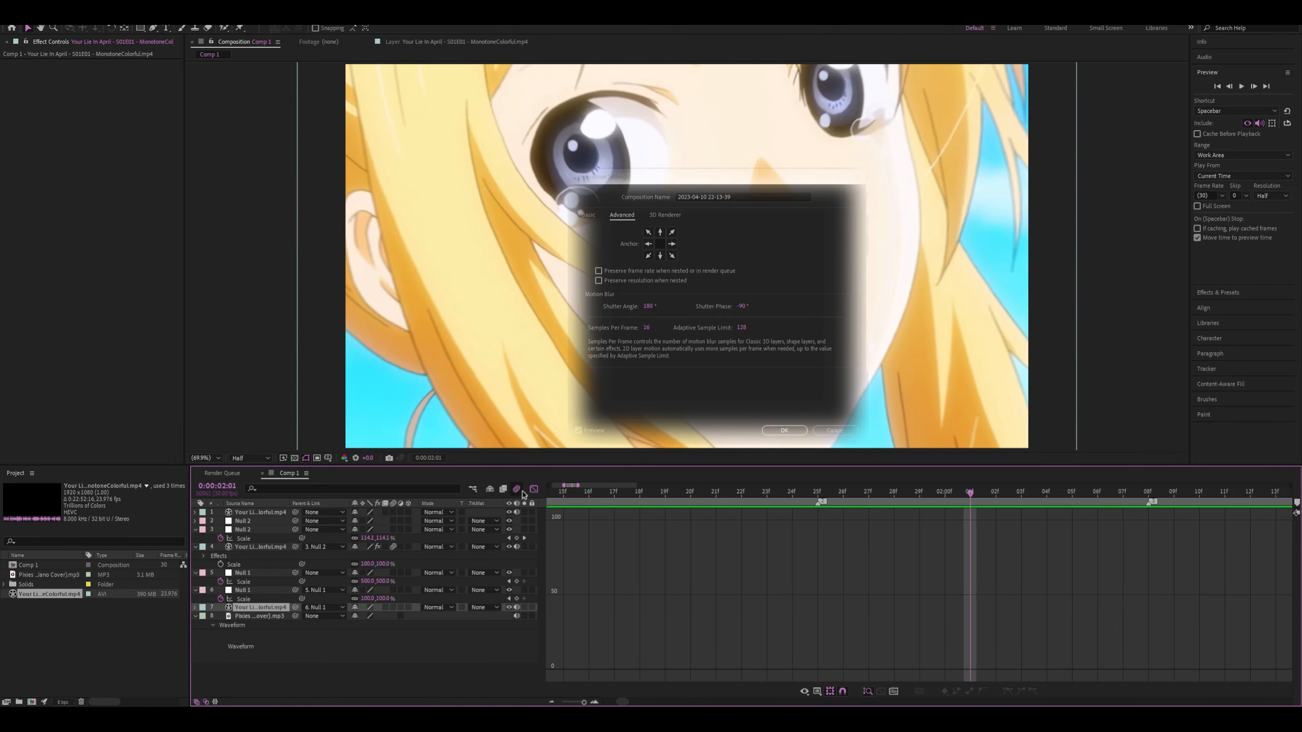
click(533, 489)
key(ctrl+z)
key(ctrl+z)
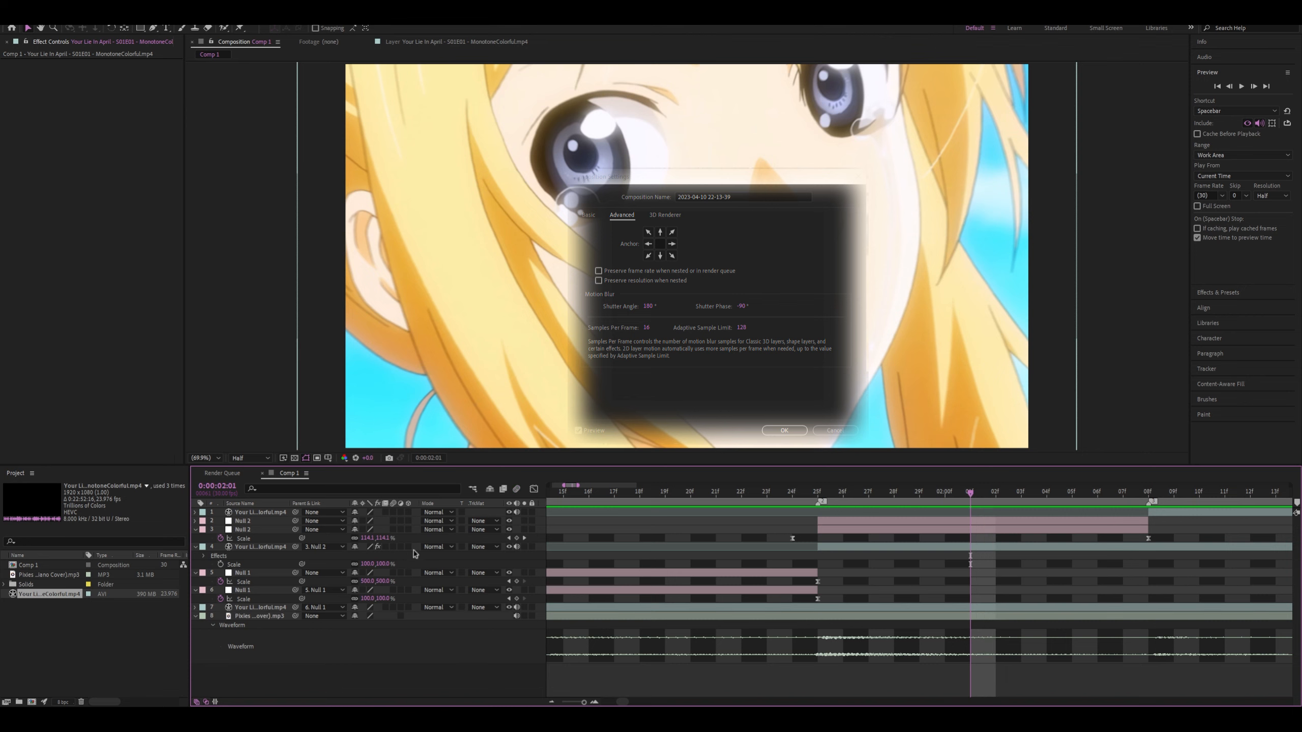
Preview both zoom transitions without motion blur, starting from 0:00:00:27, 0:00:01:07 and 0:00:01:01
scroll(834, 561, down, 2)
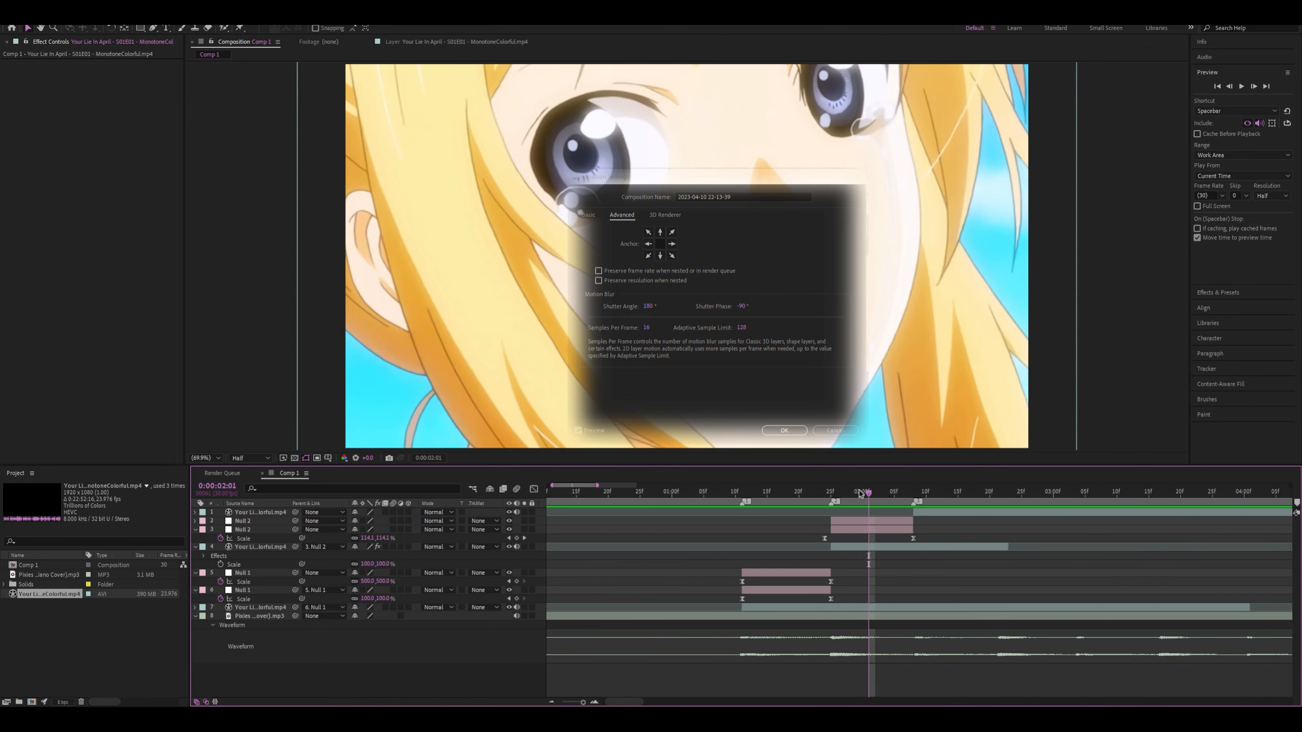
drag(860, 493, 653, 493)
key(space)
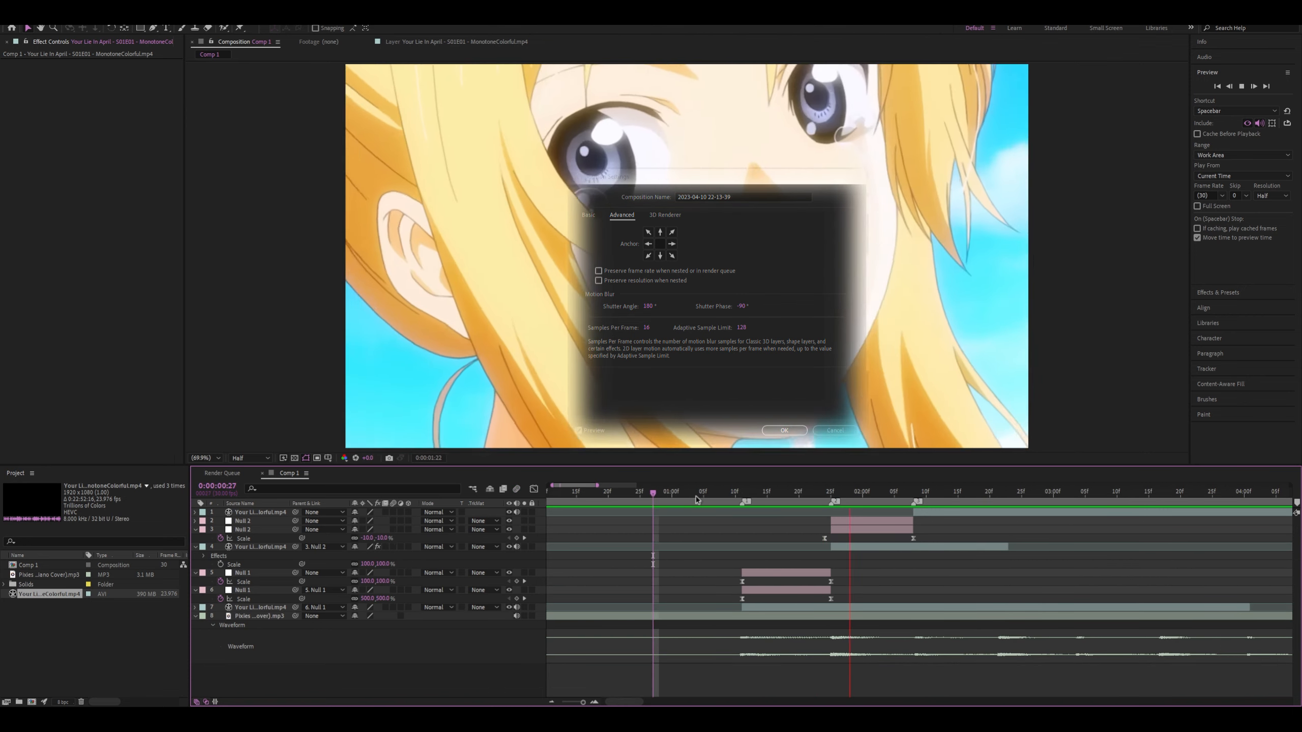
click(902, 502)
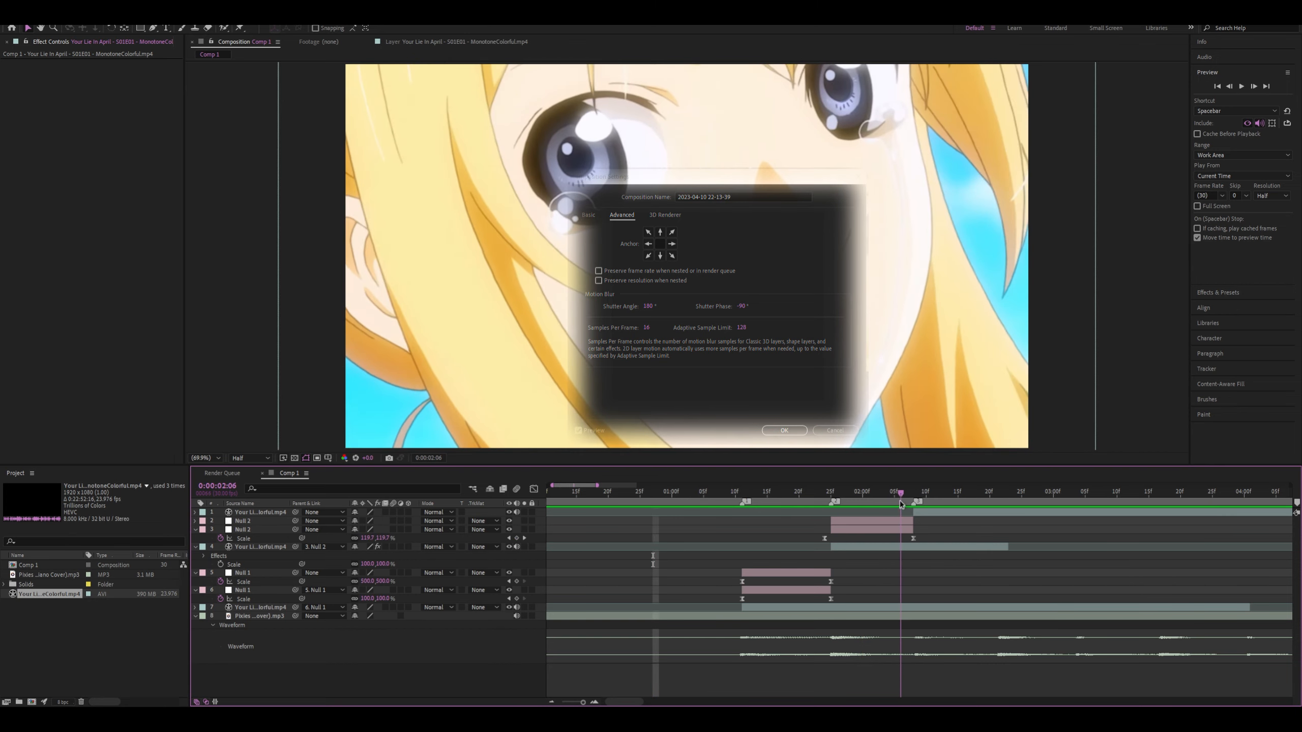
drag(901, 502, 717, 493)
key(space)
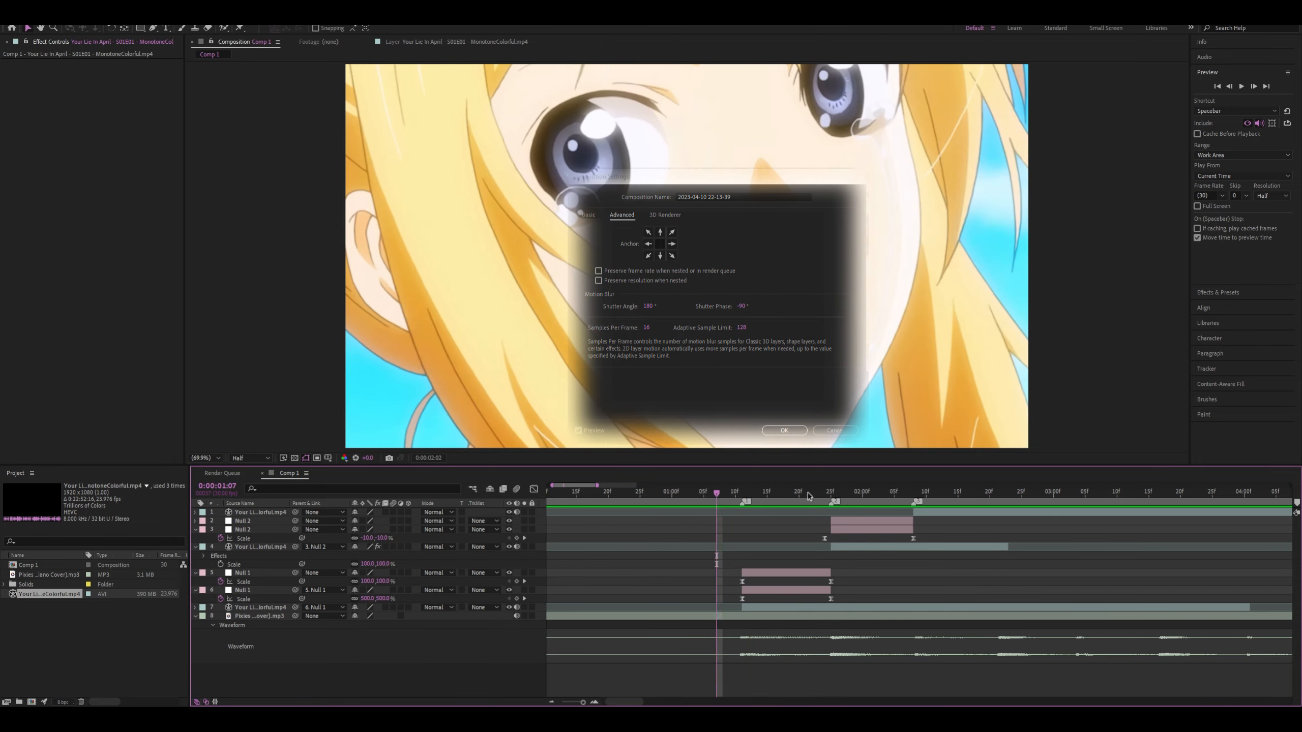
key(space)
key(space)
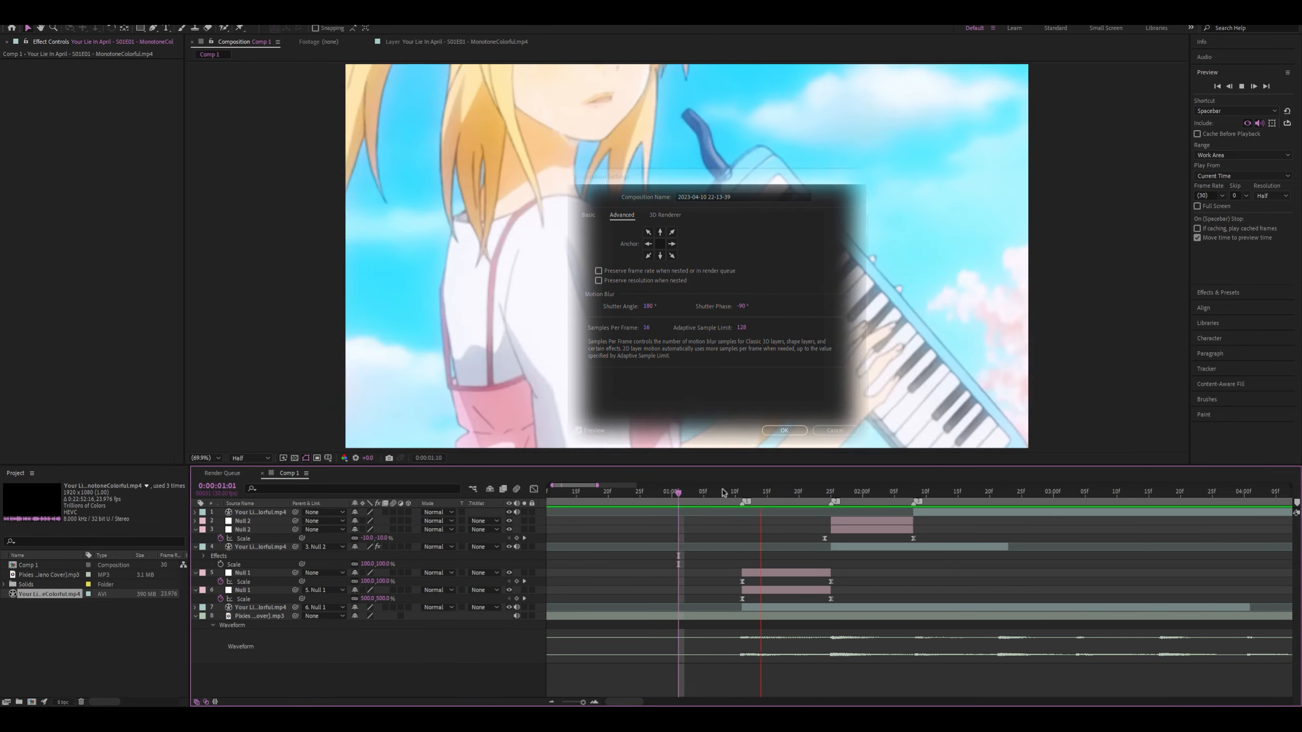
Keyframe the upper Null 2's Scale at 100% on 0:00:01:25 and -10% on 0:00:02:07
drag(747, 500, 834, 503)
click(843, 522)
key(s)
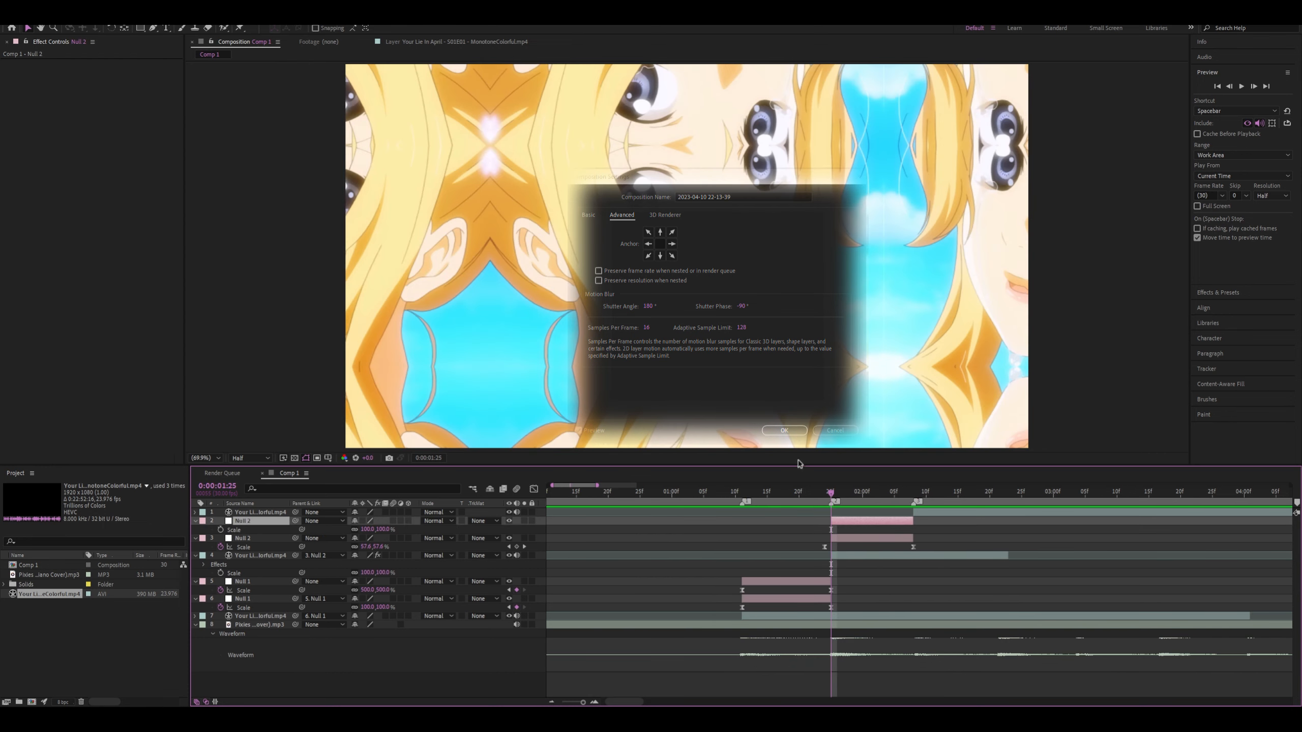
click(221, 529)
scroll(896, 522, up, 1)
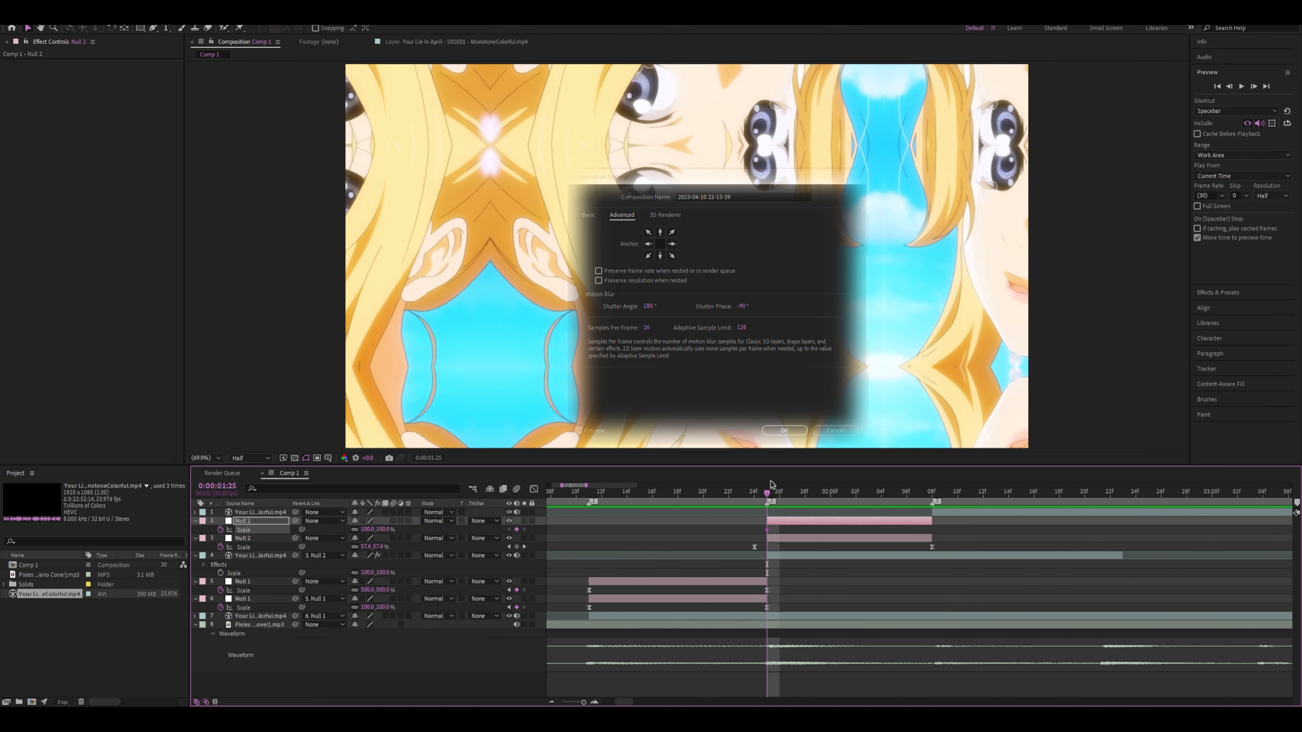
drag(782, 495, 923, 505)
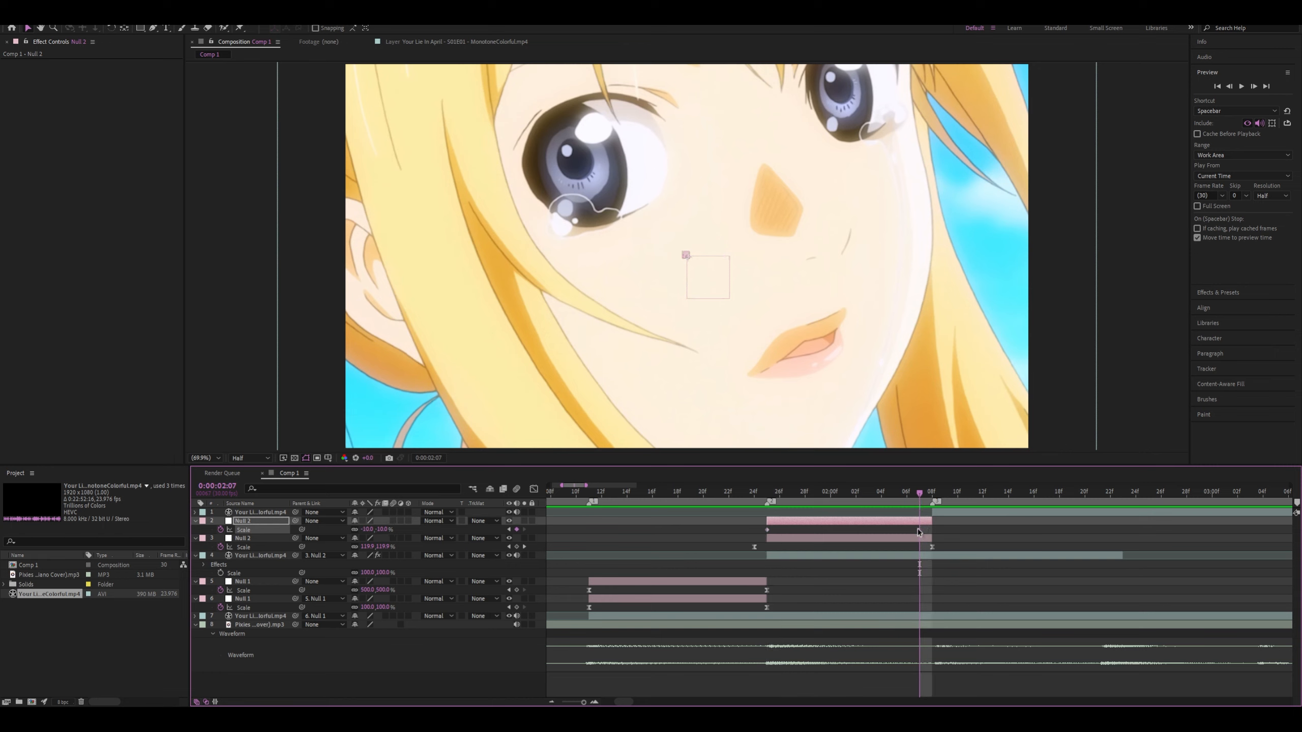
Return to 0:00:01:25 and parent the lower Null 2 to the upper Null 2
click(766, 494)
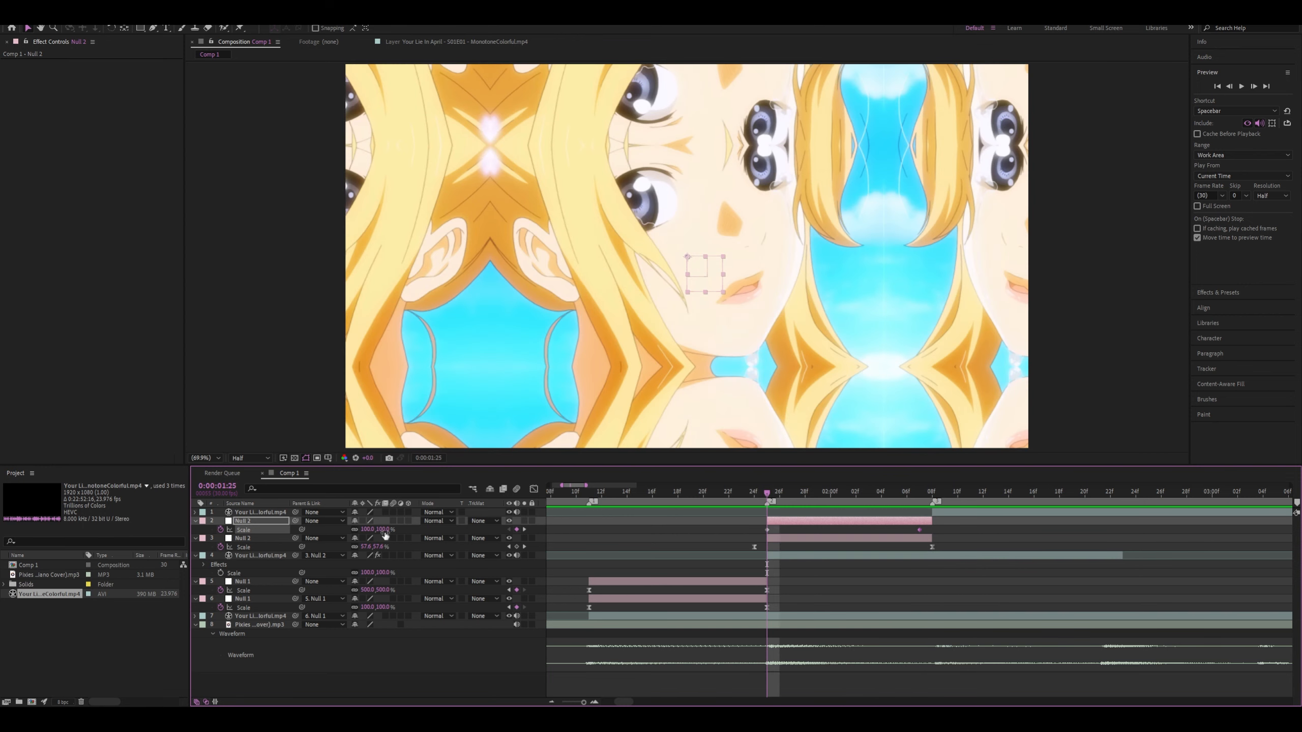
drag(302, 530, 255, 521)
click(291, 539)
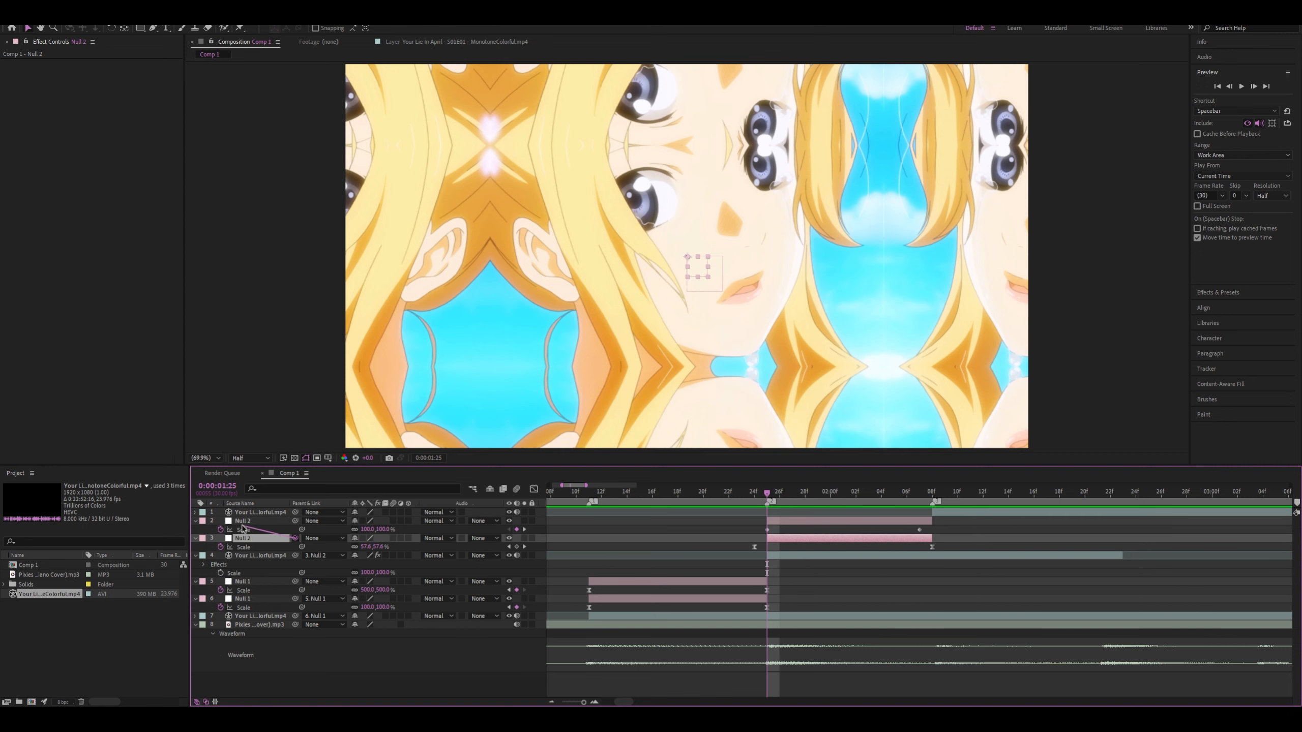
drag(243, 528, 243, 522)
Move the upper Null 2's last Scale keyframe to 0:00:02:08
drag(806, 494, 933, 507)
click(919, 528)
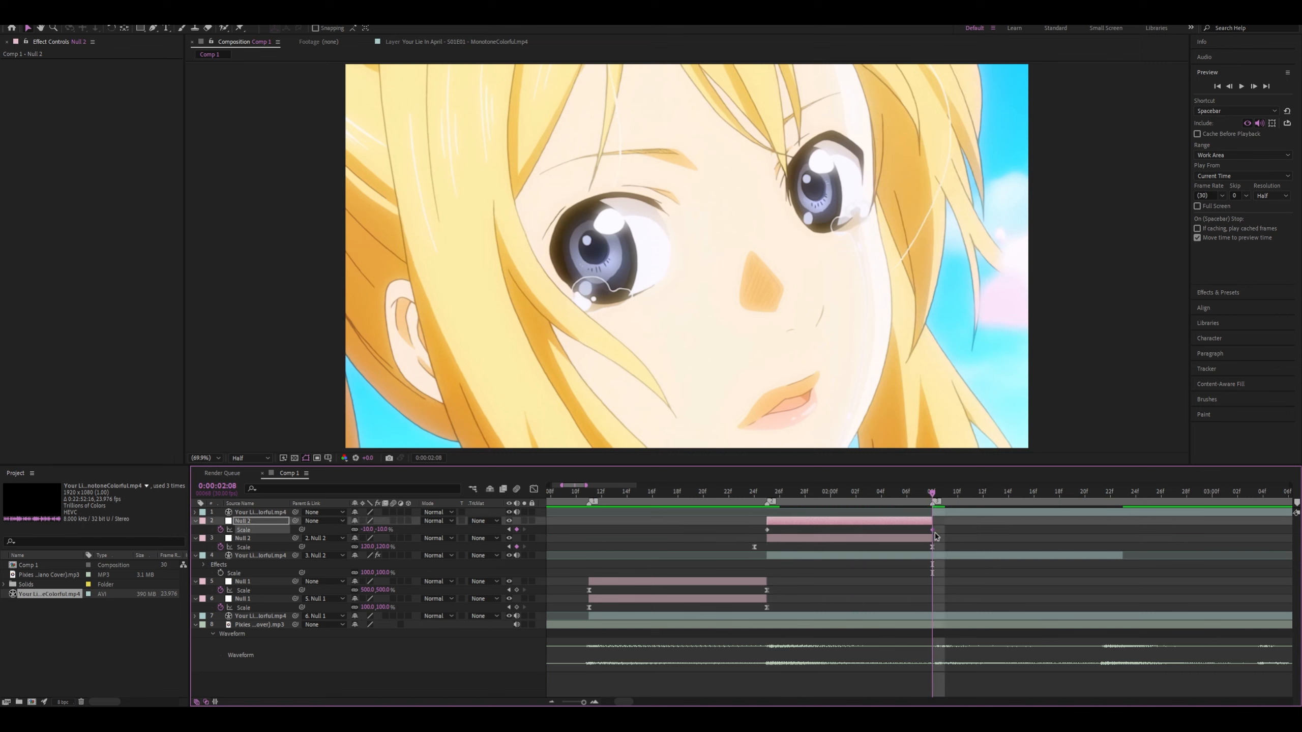
key(alt+shift+s)
Easy-ease the upper Null 2's Scale keyframes and shape the value curve to start flat and drop steeply at the end
drag(721, 527, 989, 544)
key(F9)
click(535, 488)
drag(748, 633, 918, 521)
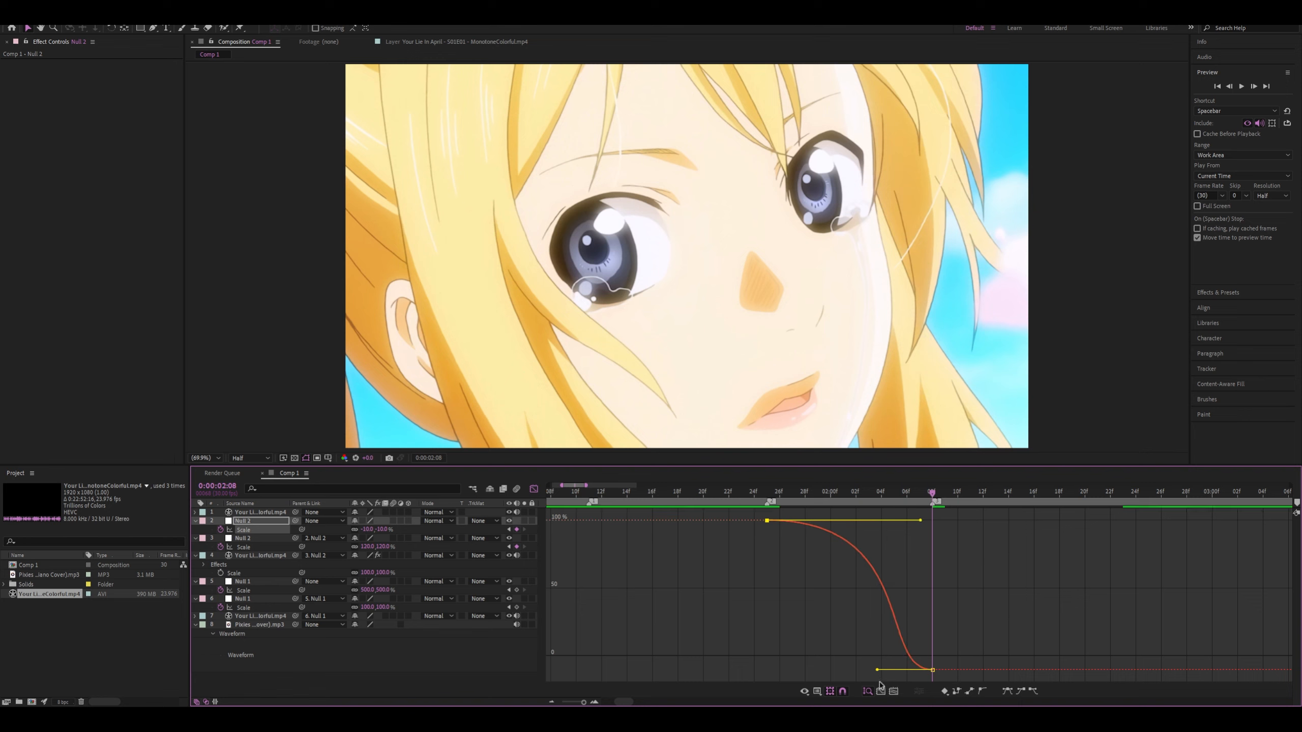
drag(877, 669, 945, 568)
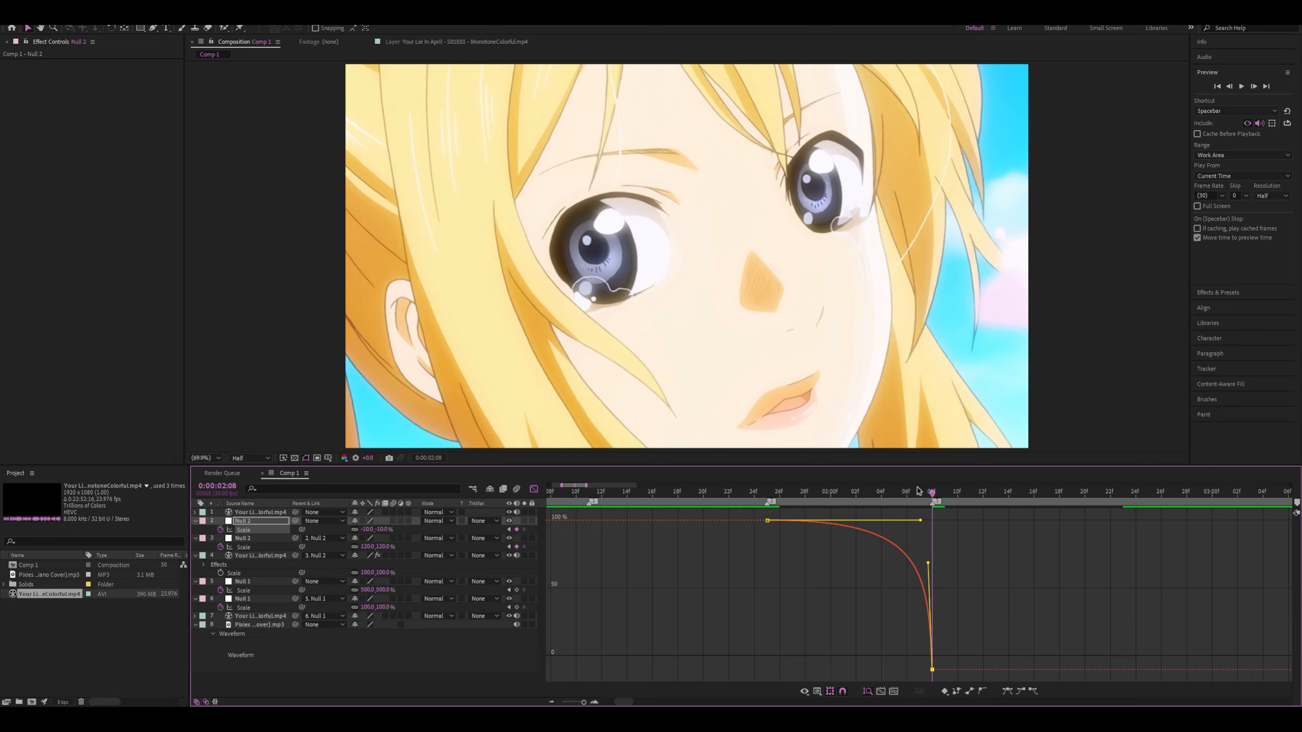
Preview the zoom-out curve from 0:00:01:05 and 0:00:01:10, then park at 0:00:02:08
drag(894, 492, 546, 487)
key(space)
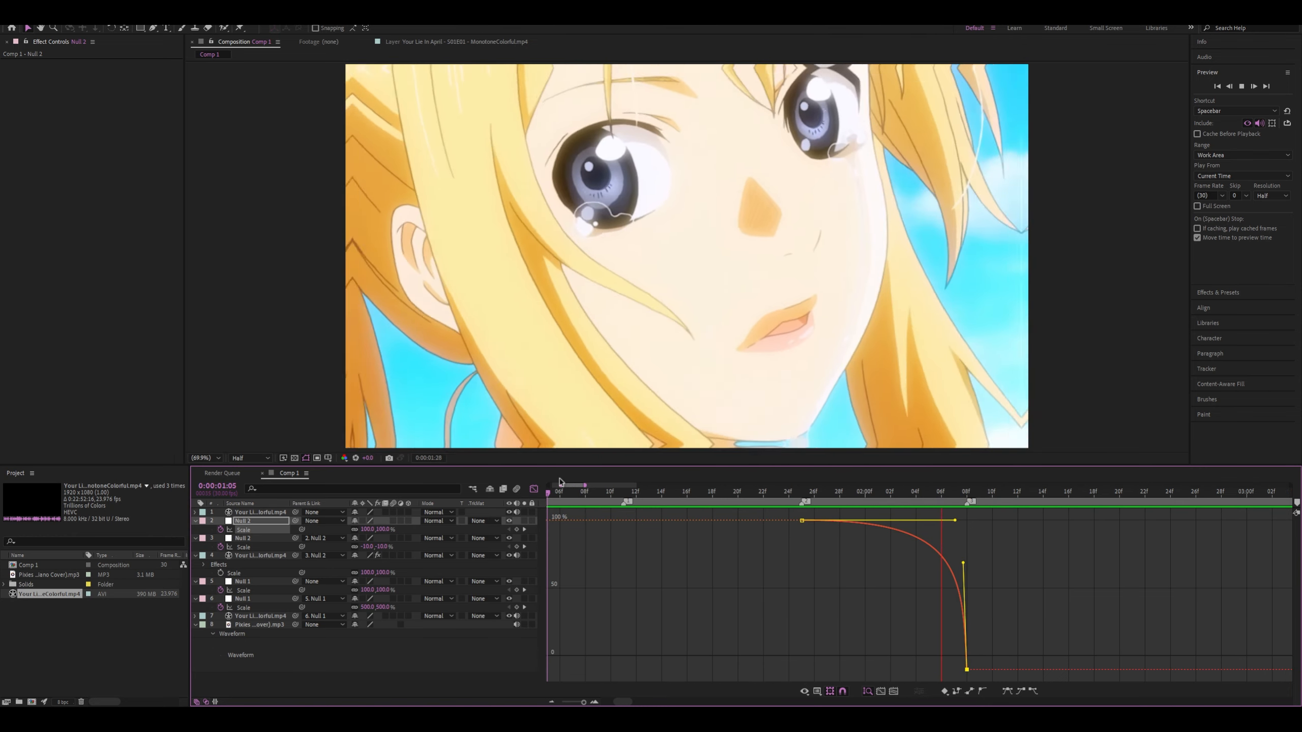
click(612, 493)
key(space)
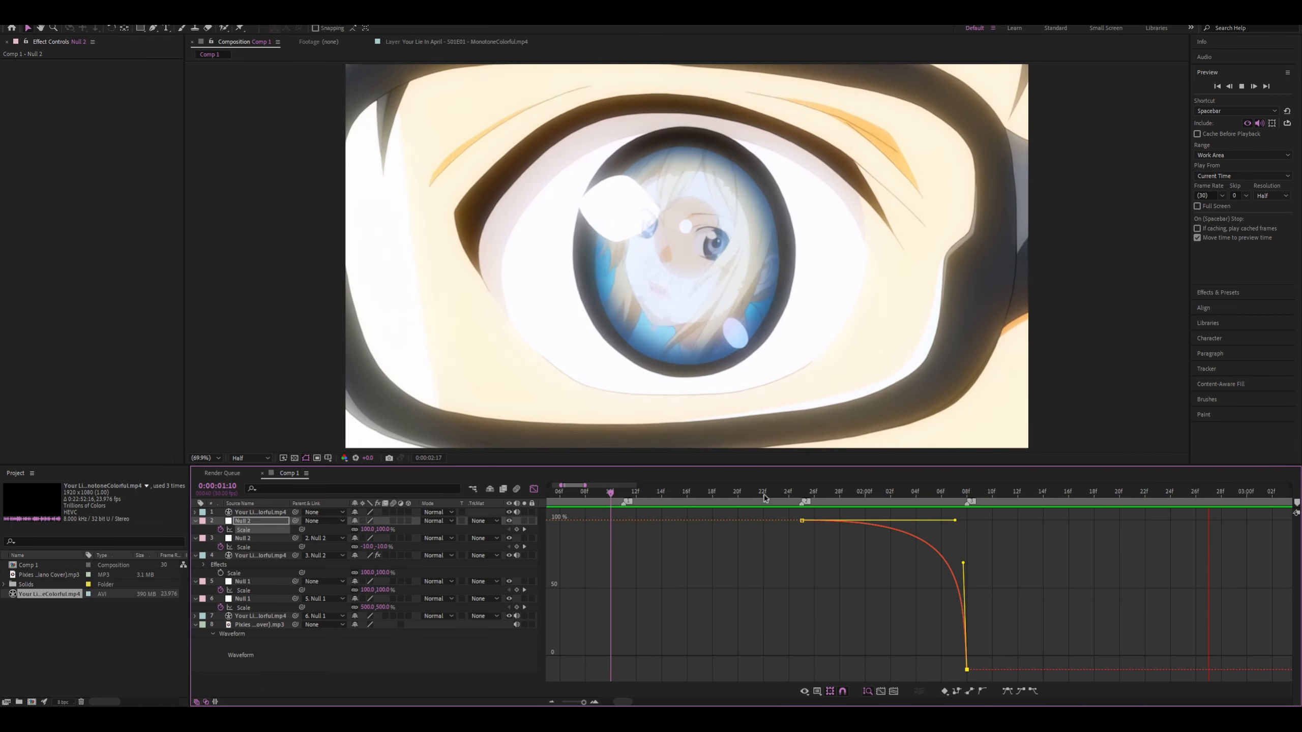
click(967, 501)
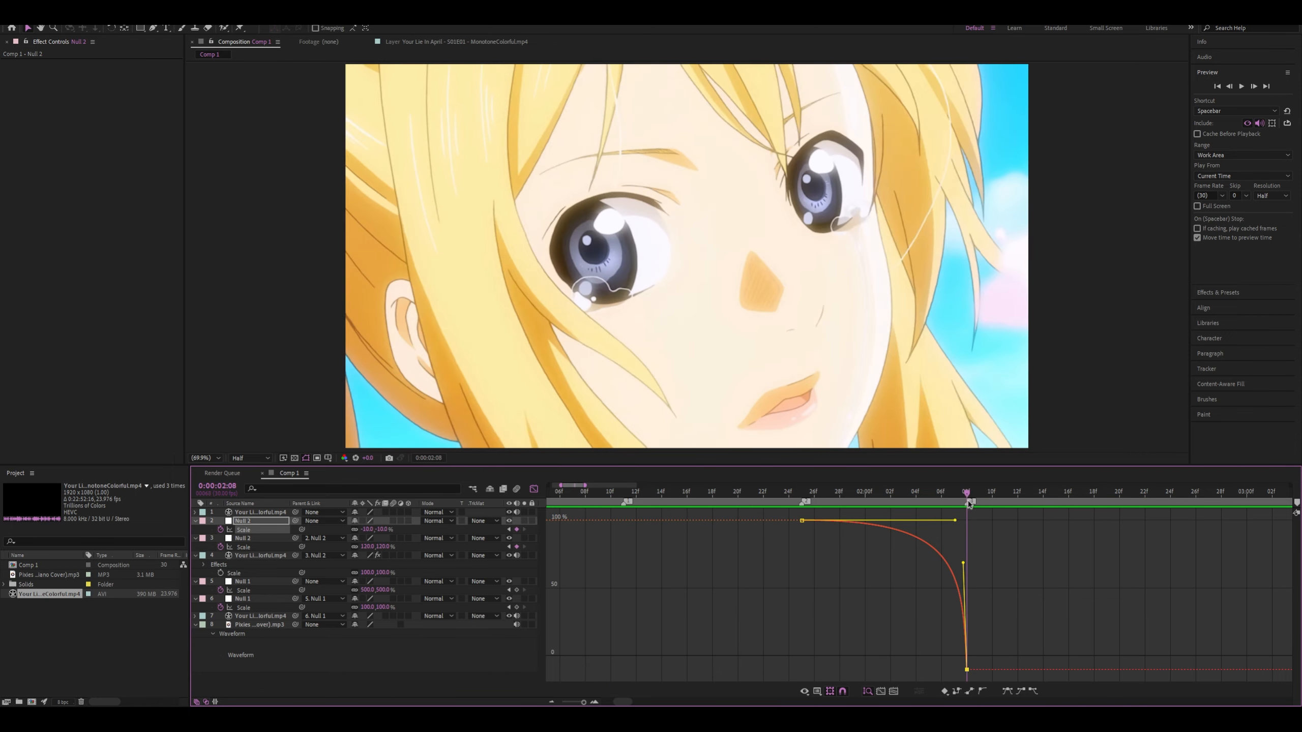
Raise the first keyframe's outgoing handle on the upper Null 2's Scale curve so it arcs above 100% before dropping
click(533, 487)
scroll(991, 543, up, 1)
scroll(934, 545, down, 2)
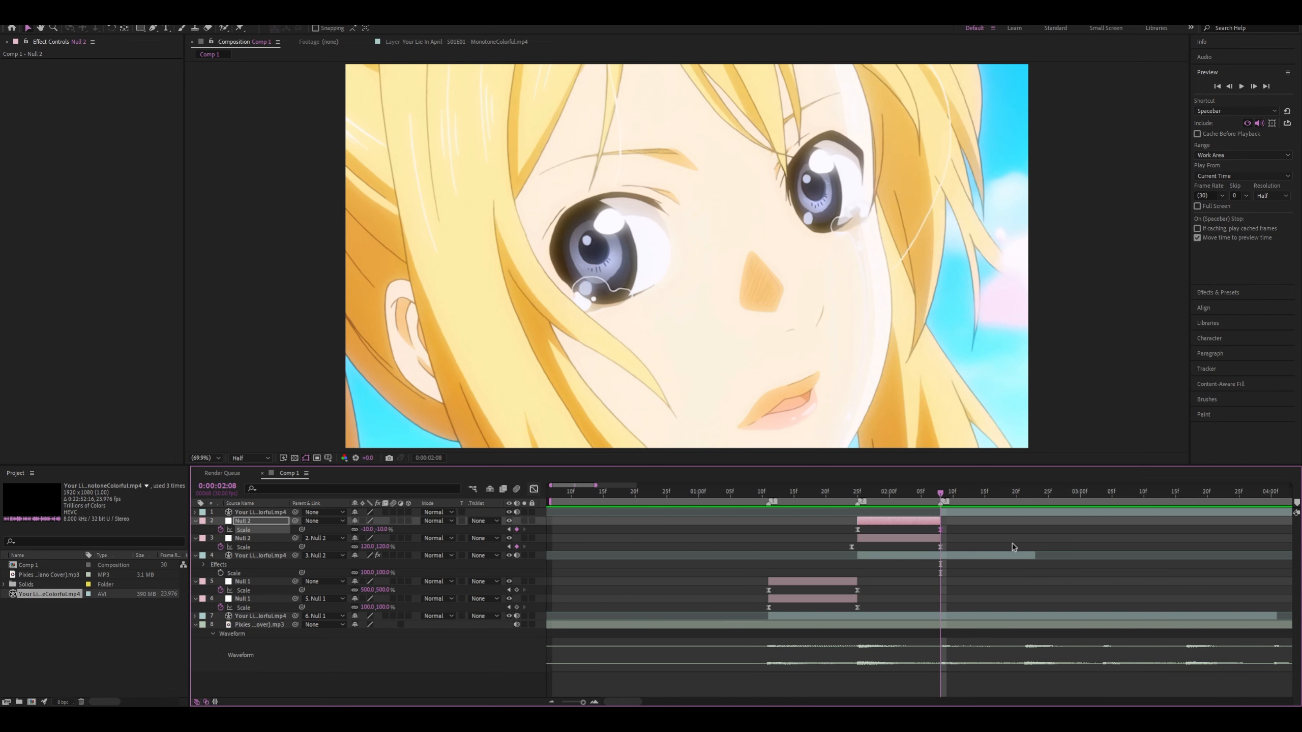
click(533, 489)
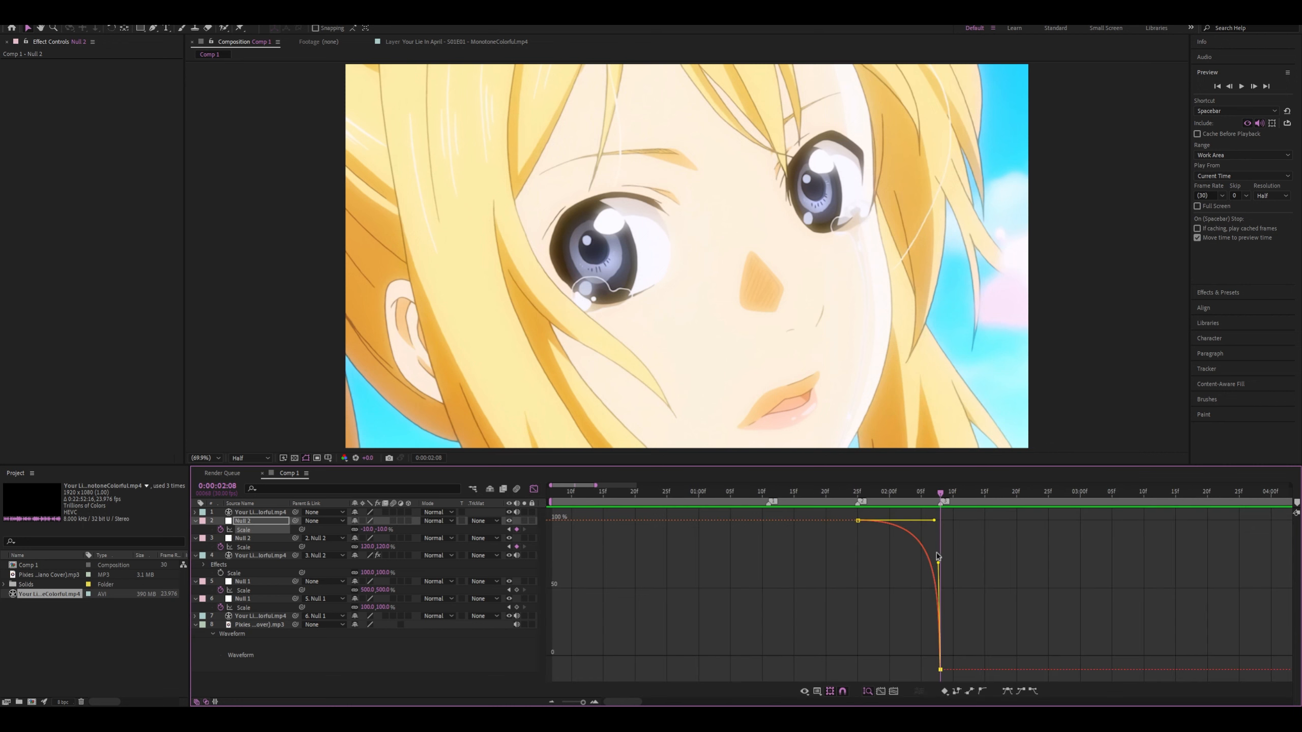
click(934, 521)
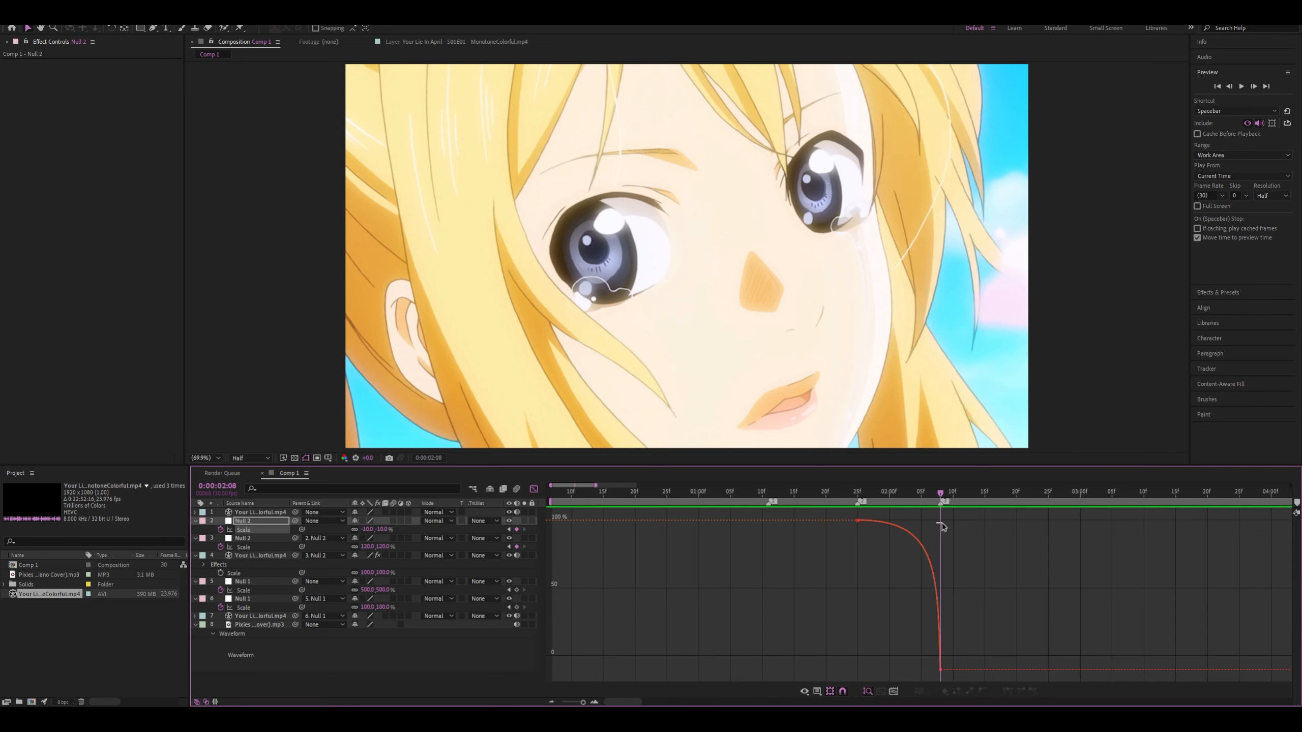
drag(935, 524, 884, 519)
Play back the second clip with the raised Scale curve from about 0:00:01:25
key(space)
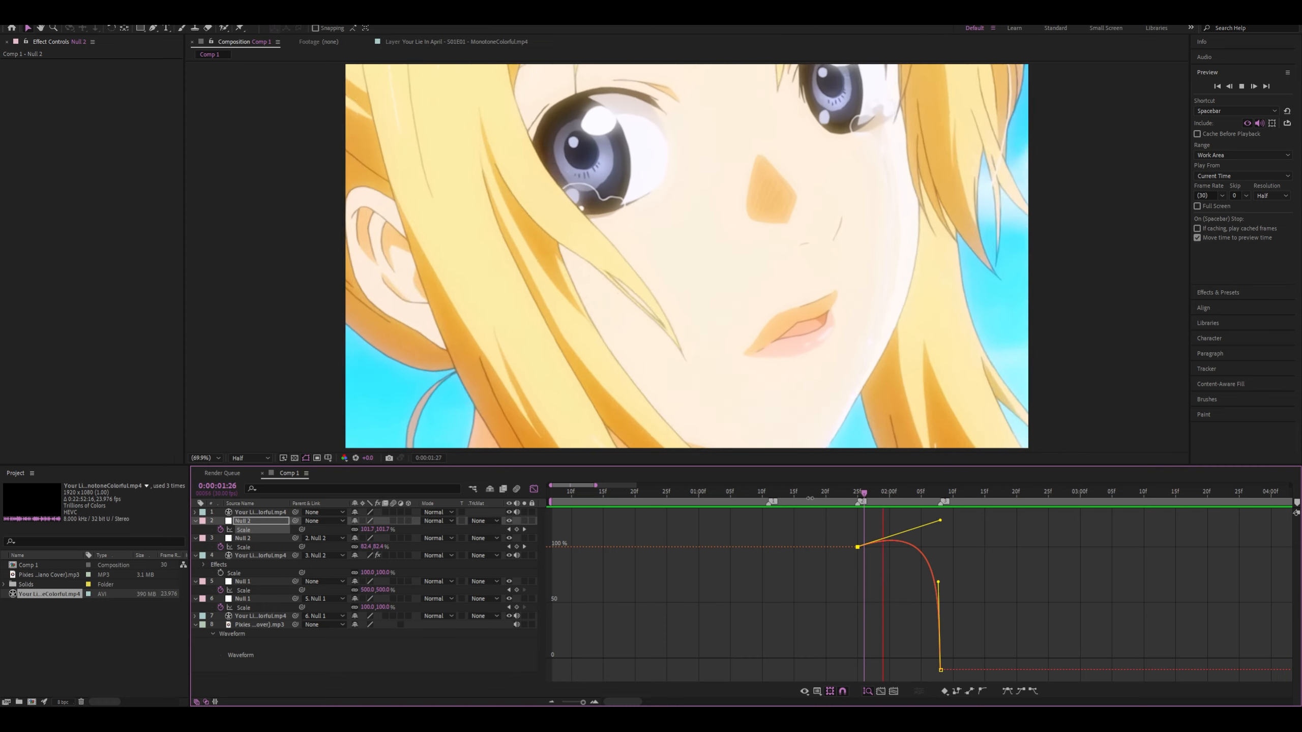
click(859, 492)
key(space)
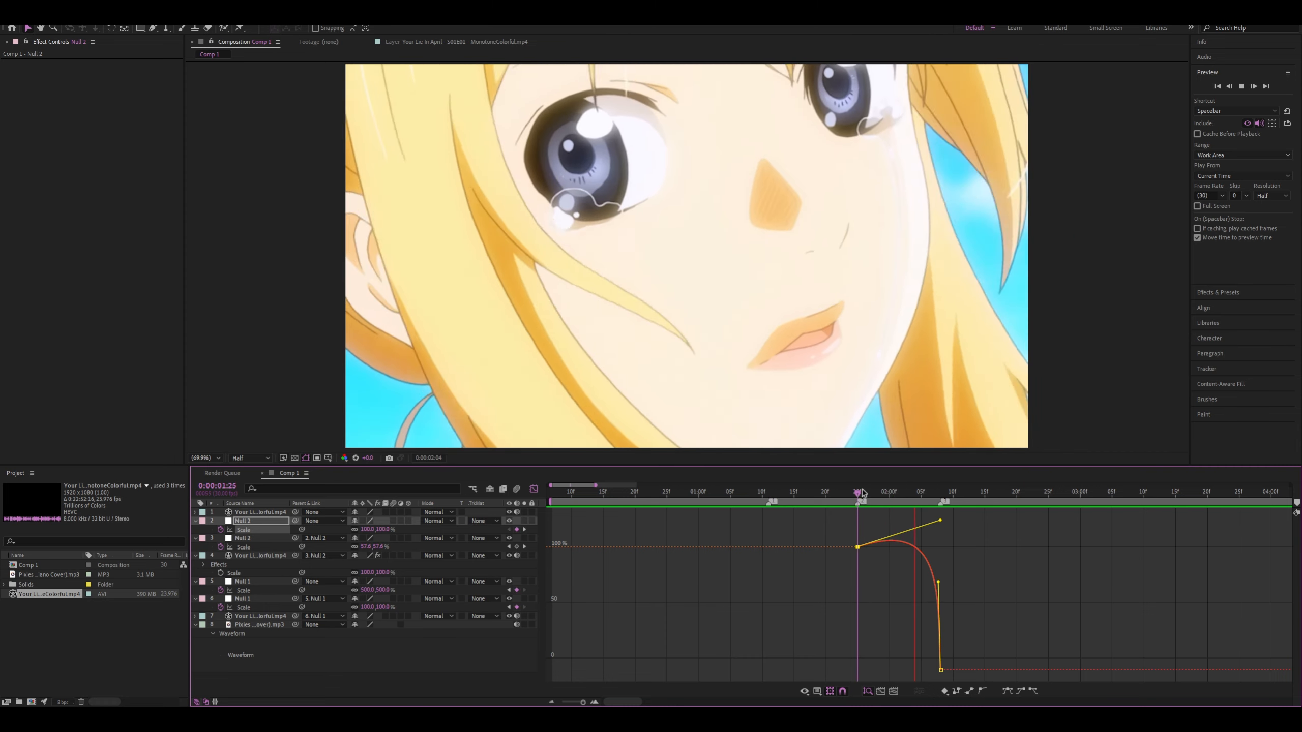
click(864, 493)
Shift the eye close-up clip in the top layer to start at 0:00:02:08
drag(863, 493, 941, 495)
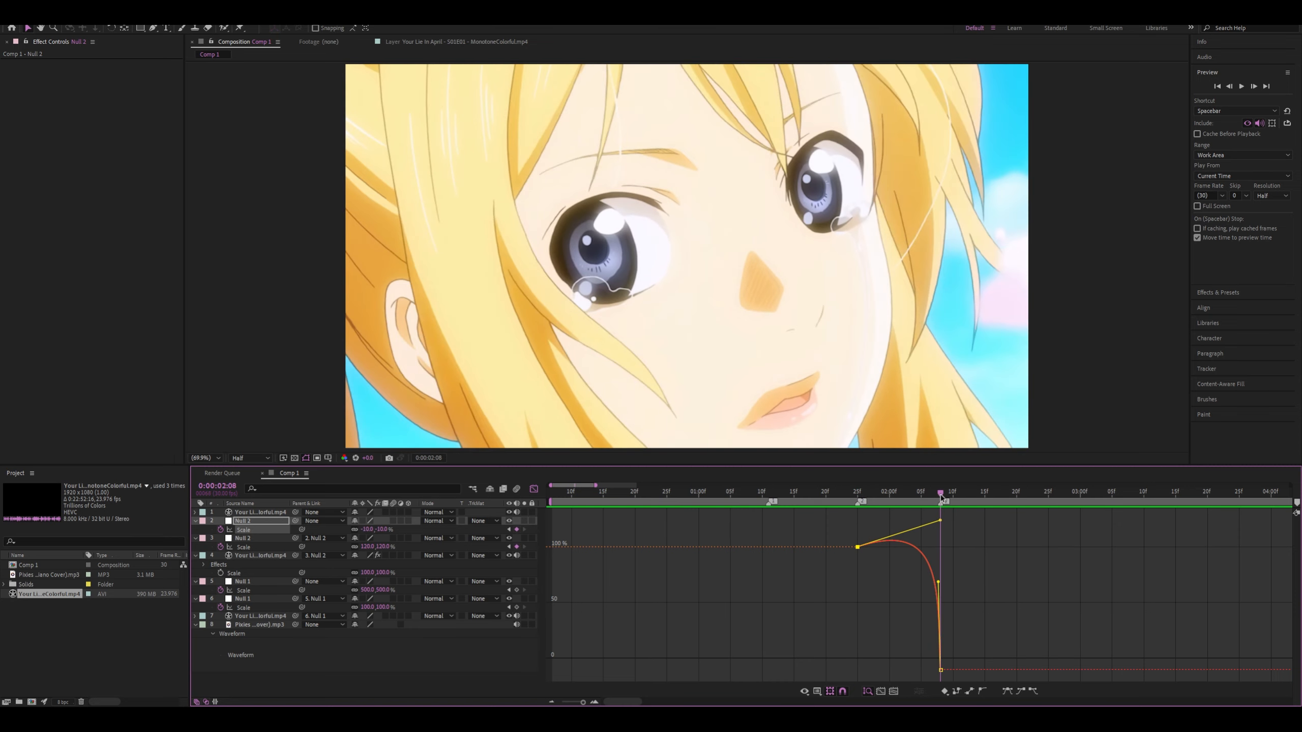
click(536, 490)
drag(972, 514, 931, 515)
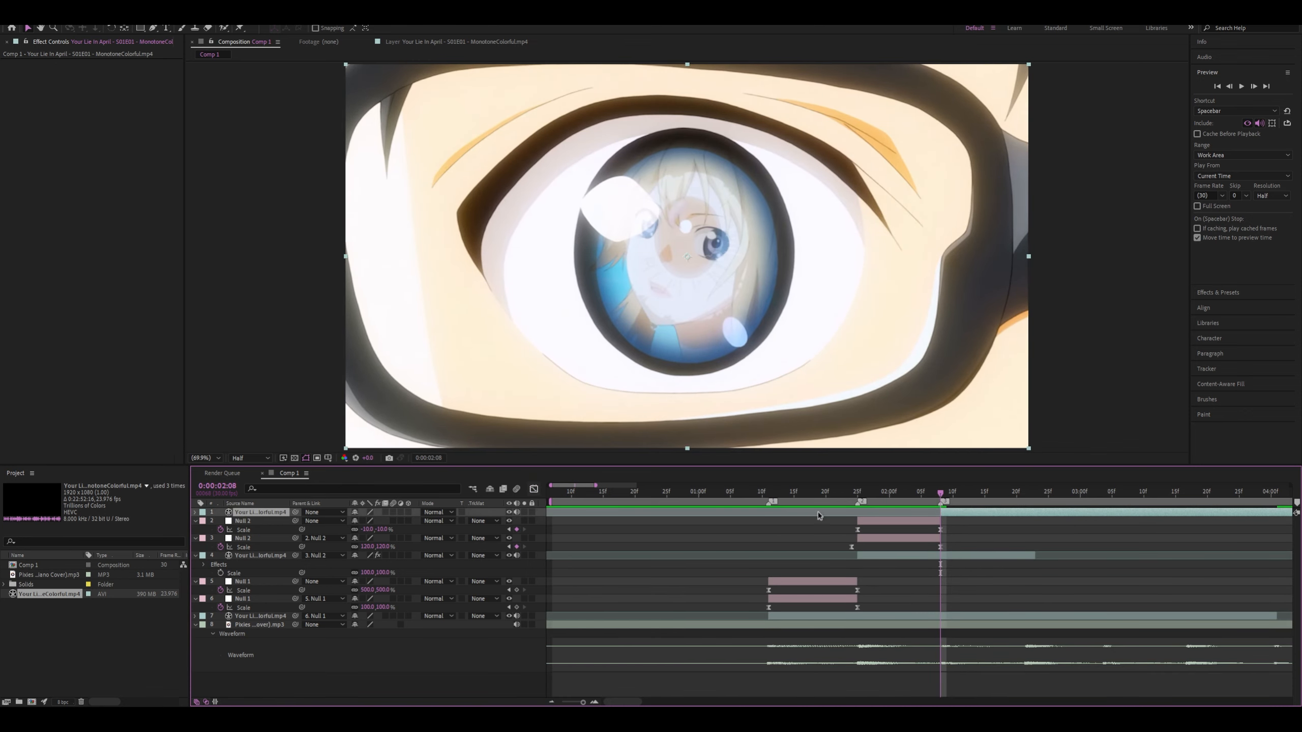
Preview the cut into the eye close-up clip, starting from 0:00:01:19, 0:00:01:16 and 0:00:00:29
key(space)
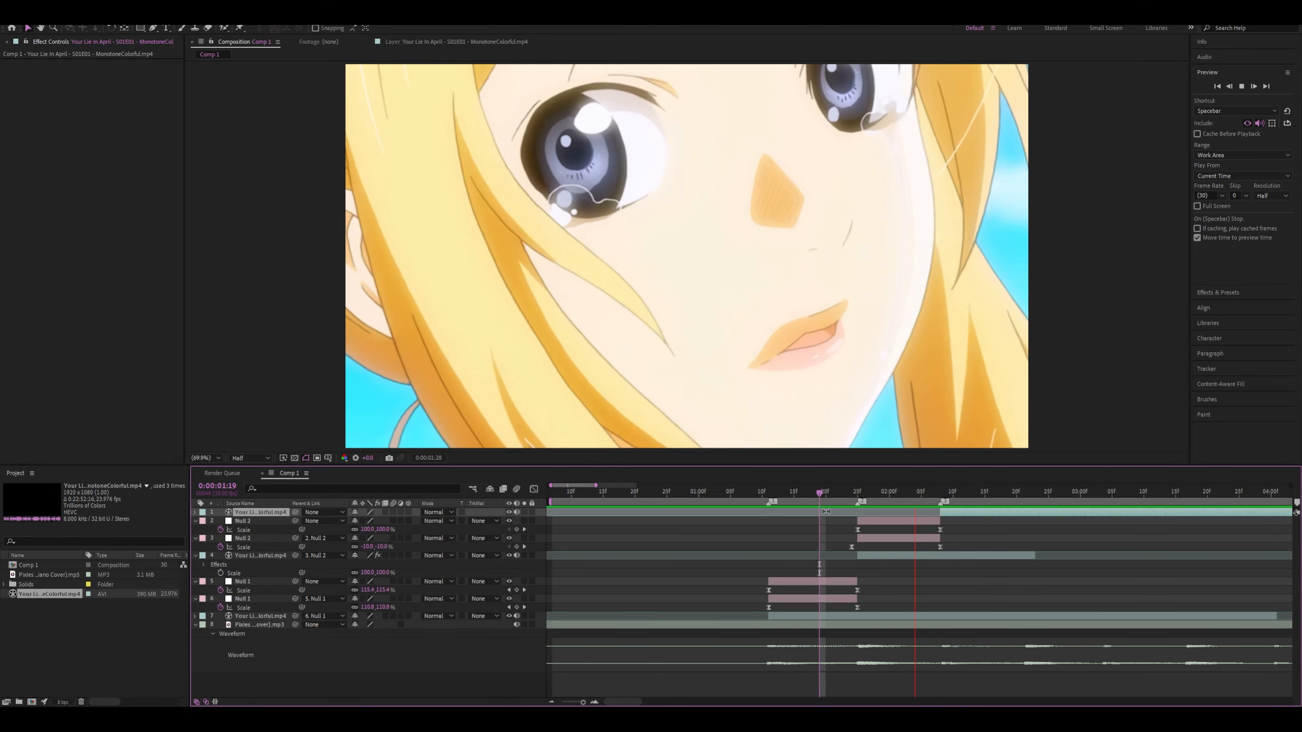
click(800, 492)
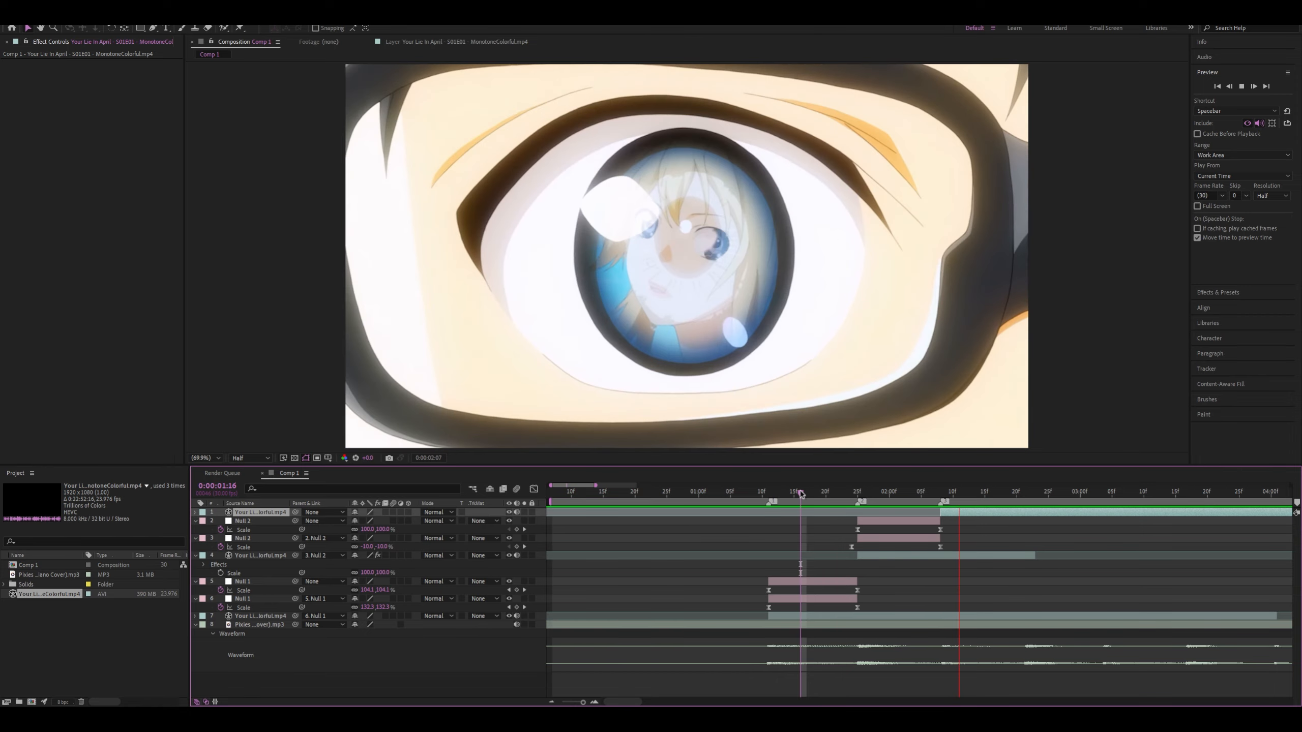
key(space)
key(space)
click(692, 493)
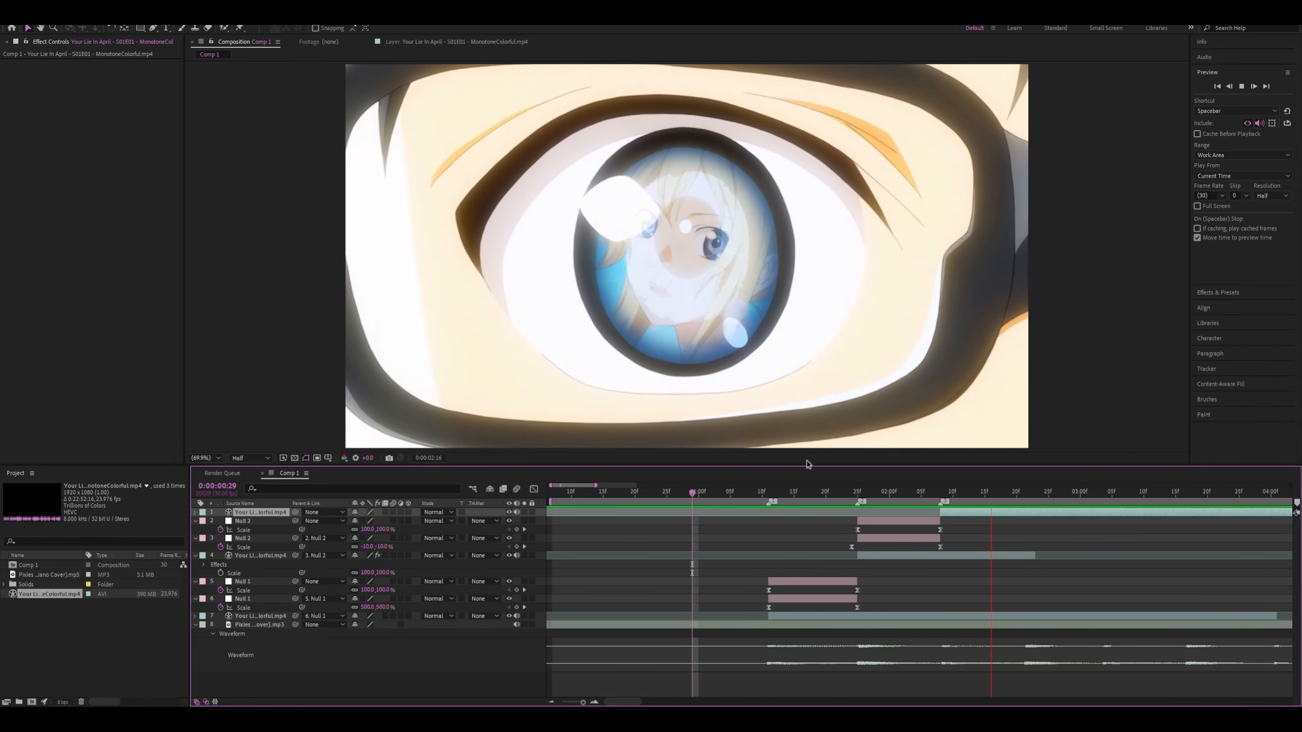
key(space)
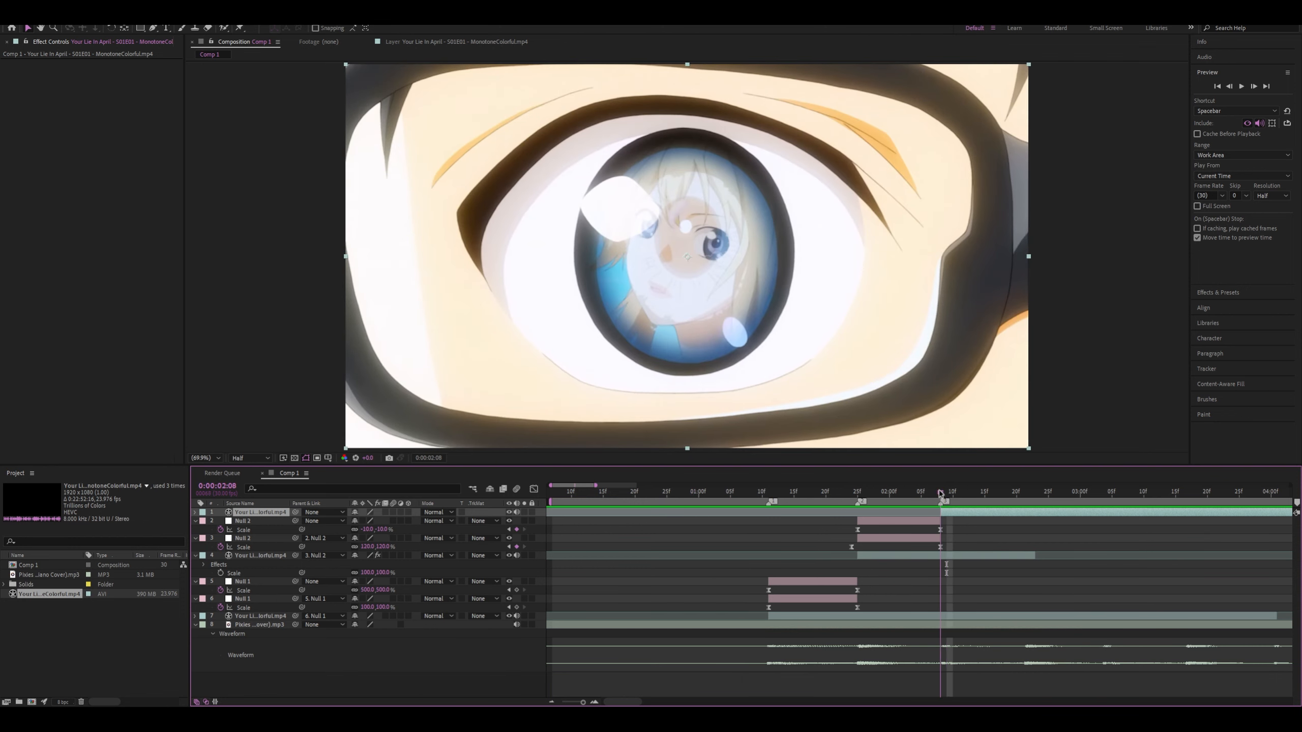
Add a null above the eye close-up clip, trim it to run from 0:00:02:08 to 0:00:02:21, and play back from 0:00:00:27
scroll(755, 571, down, 4)
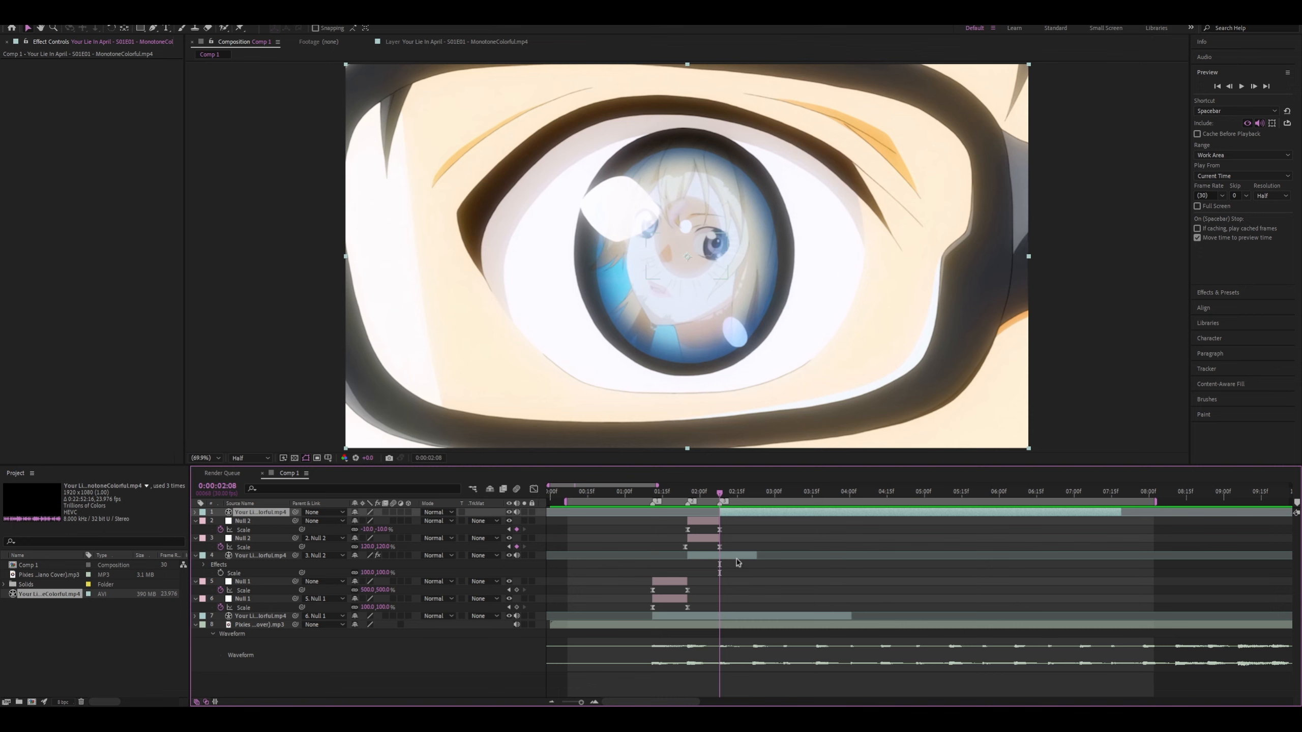
key(ctrl+alt+shift+y)
key(alt+bracketleft)
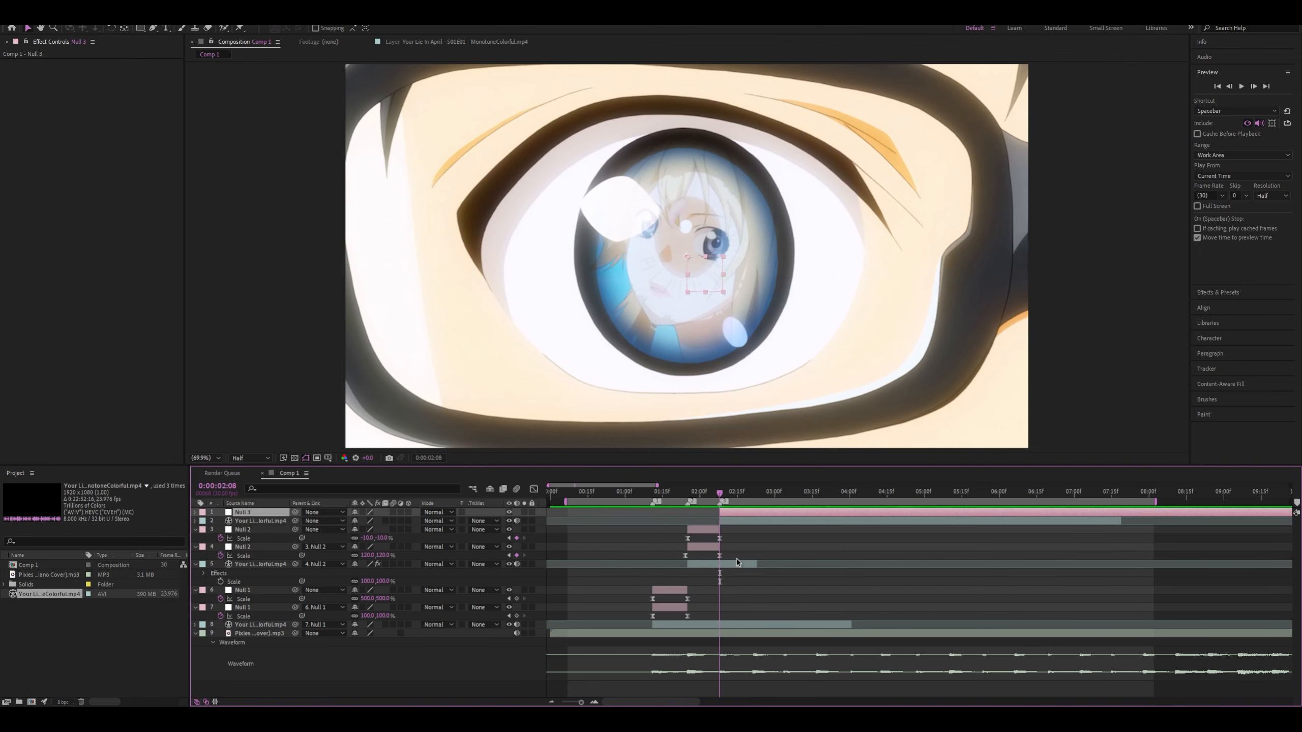
scroll(712, 633, up, 3)
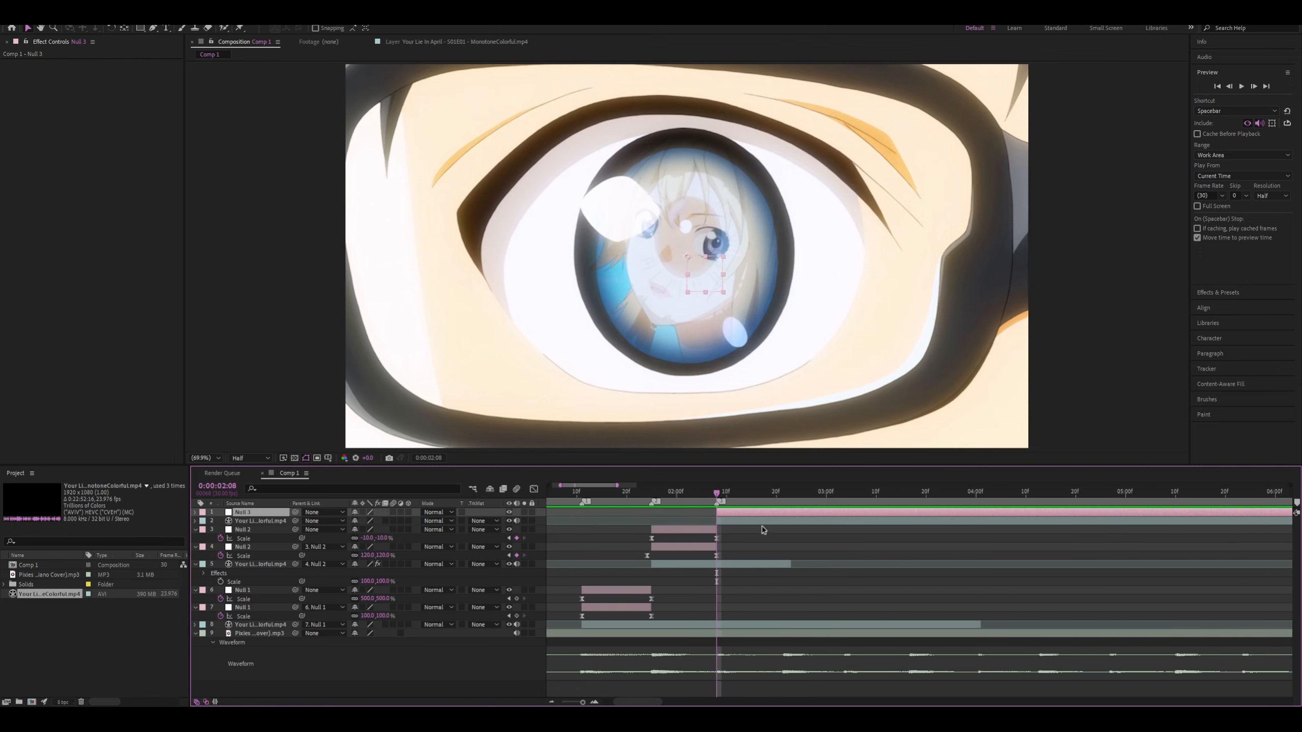
click(783, 501)
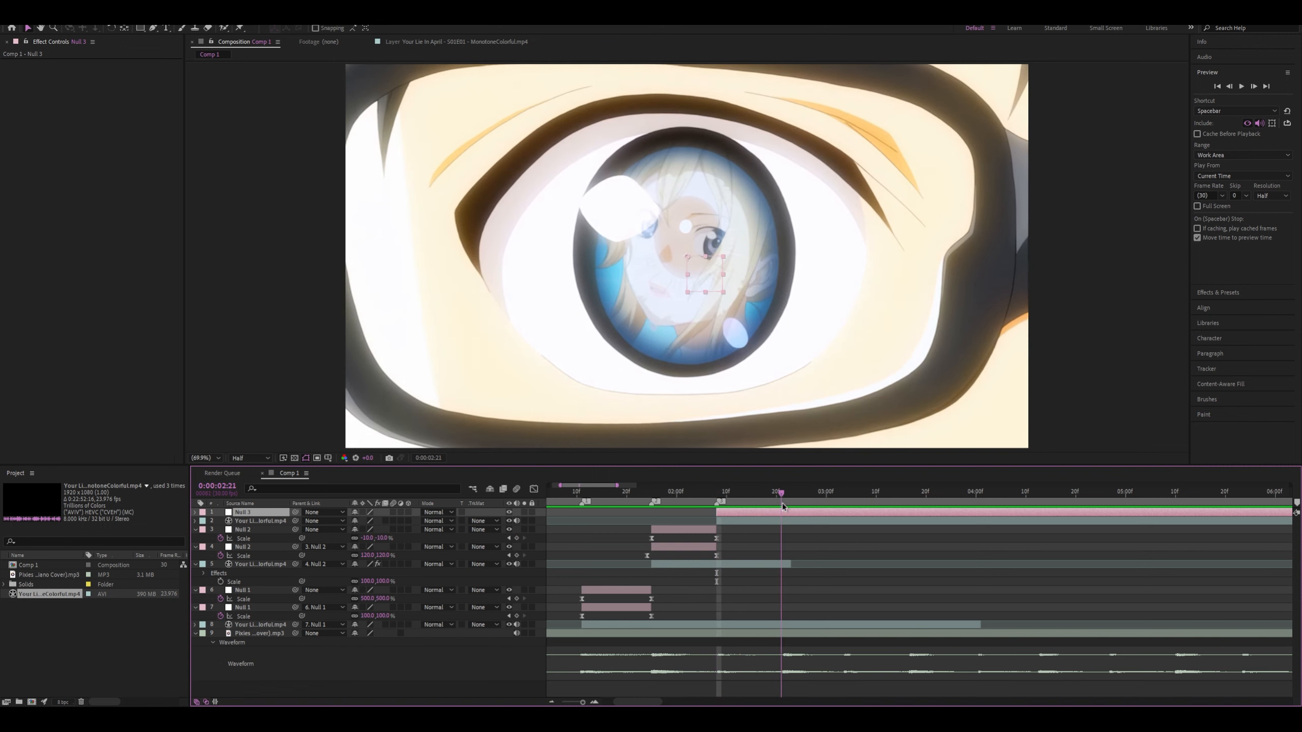
key(alt+bracketright)
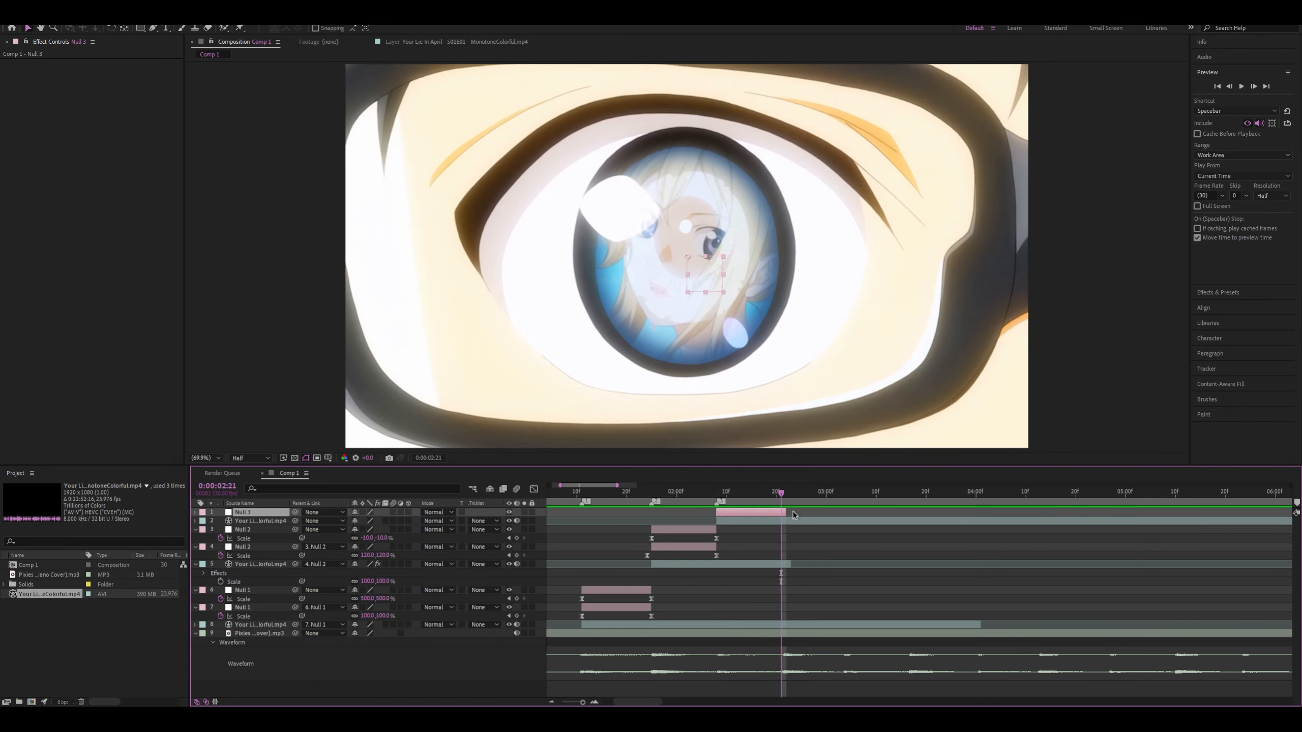
drag(582, 493, 544, 490)
key(space)
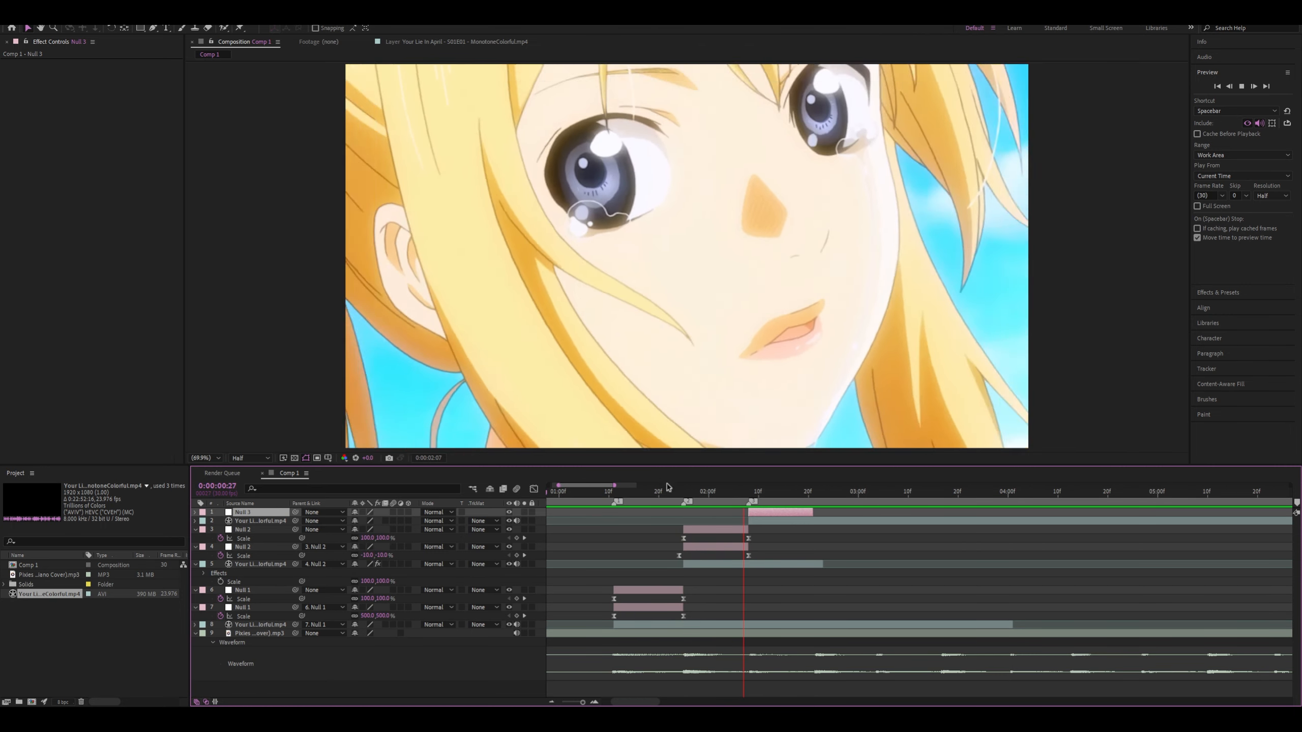
Duplicate the Null 3 layer and trim the eye close-up clip to end at 0:00:02:21
click(812, 491)
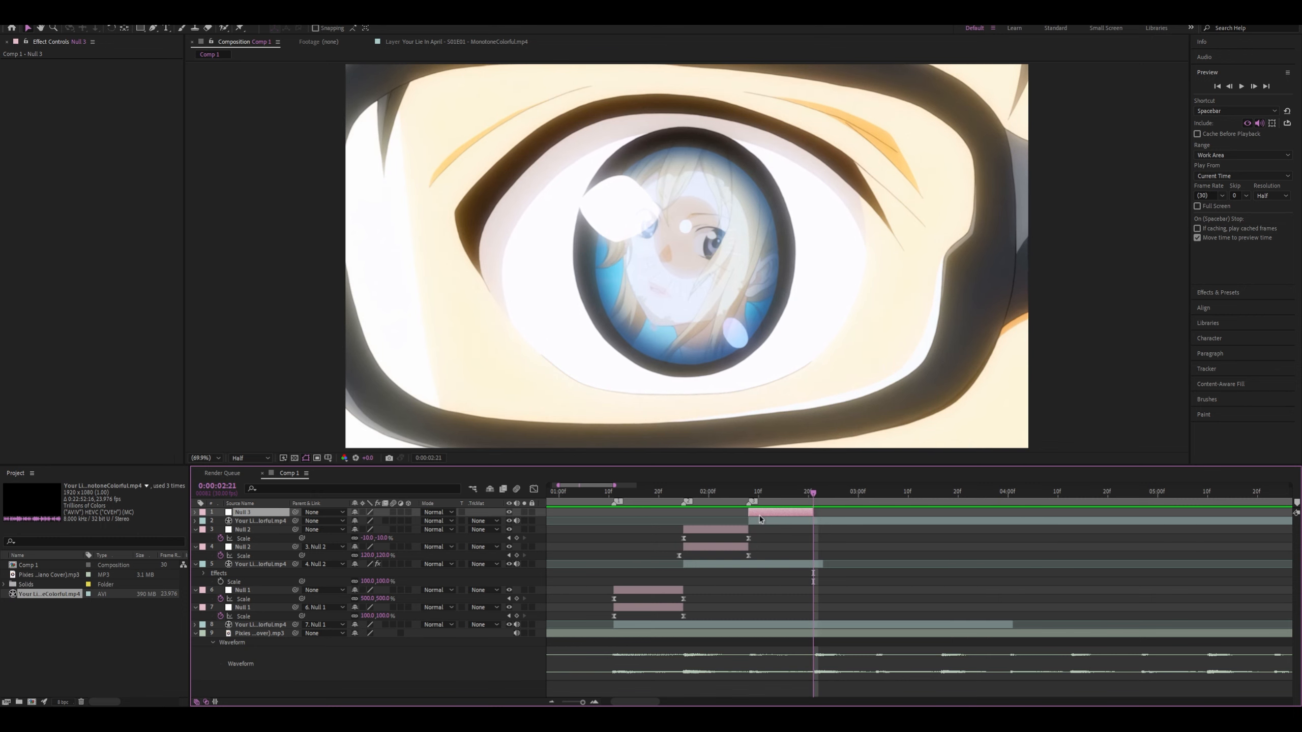
key(ctrl+d)
click(803, 491)
drag(803, 492, 812, 496)
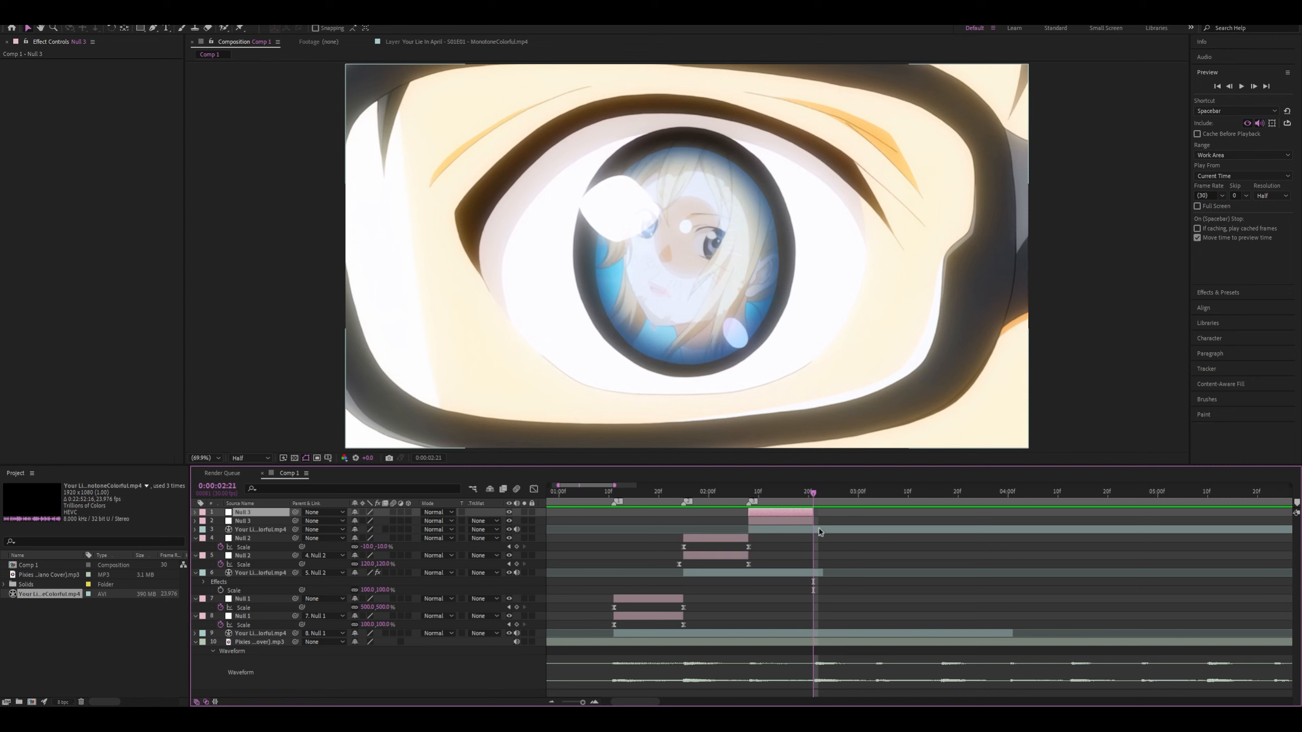
click(820, 530)
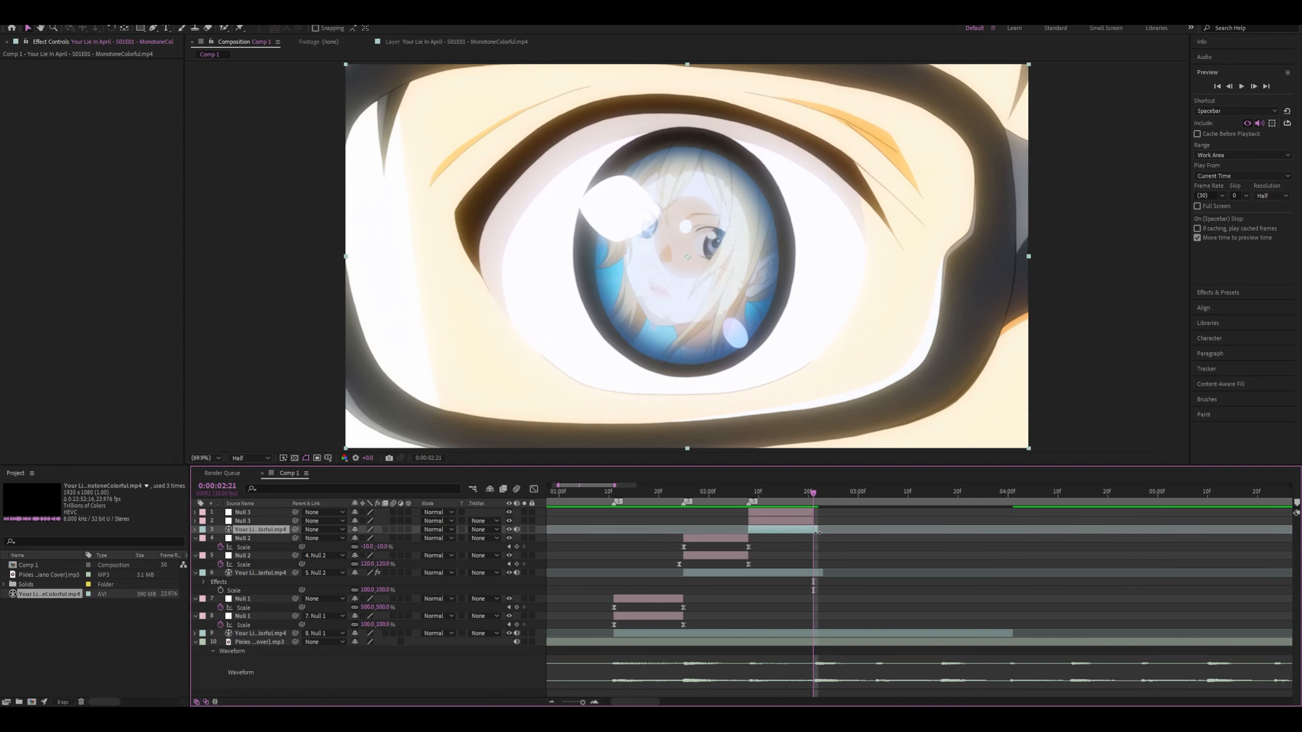
Trim the second clip to end at 0:00:02:08 and the first clip to end at 0:00:01:25
drag(819, 532, 749, 497)
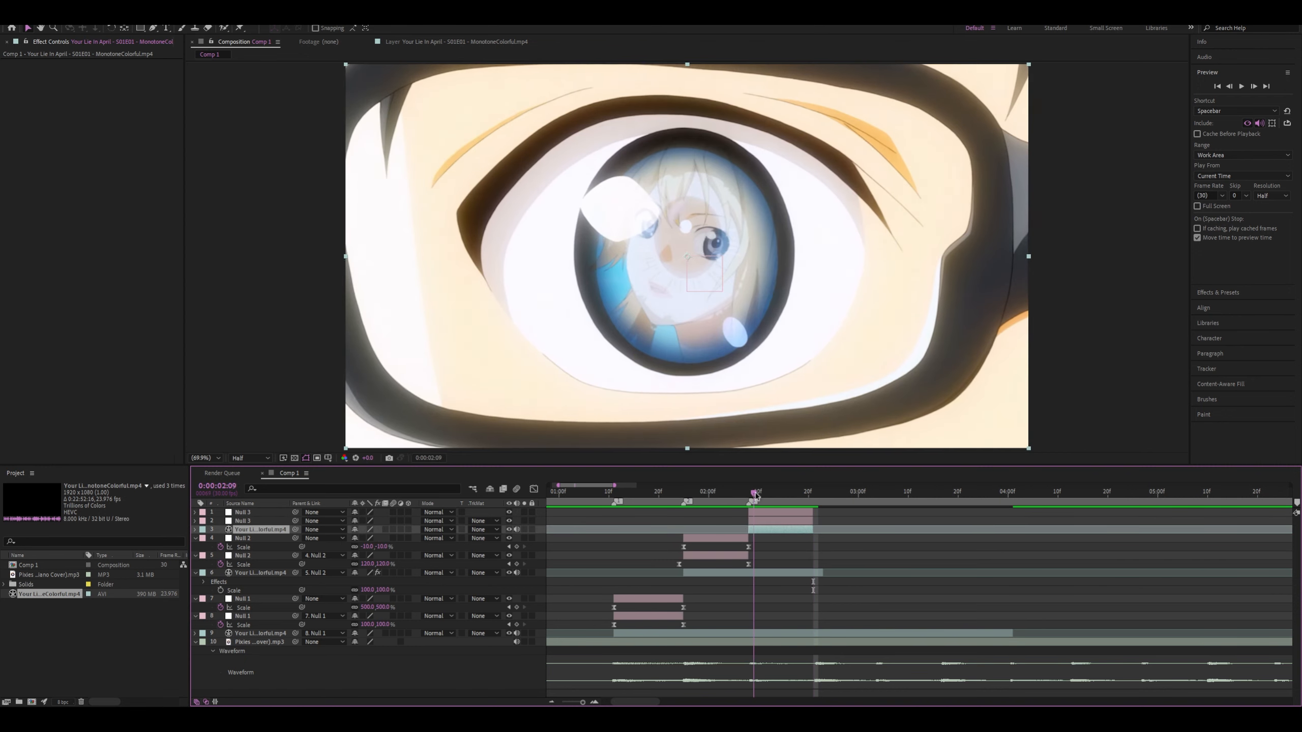
click(744, 574)
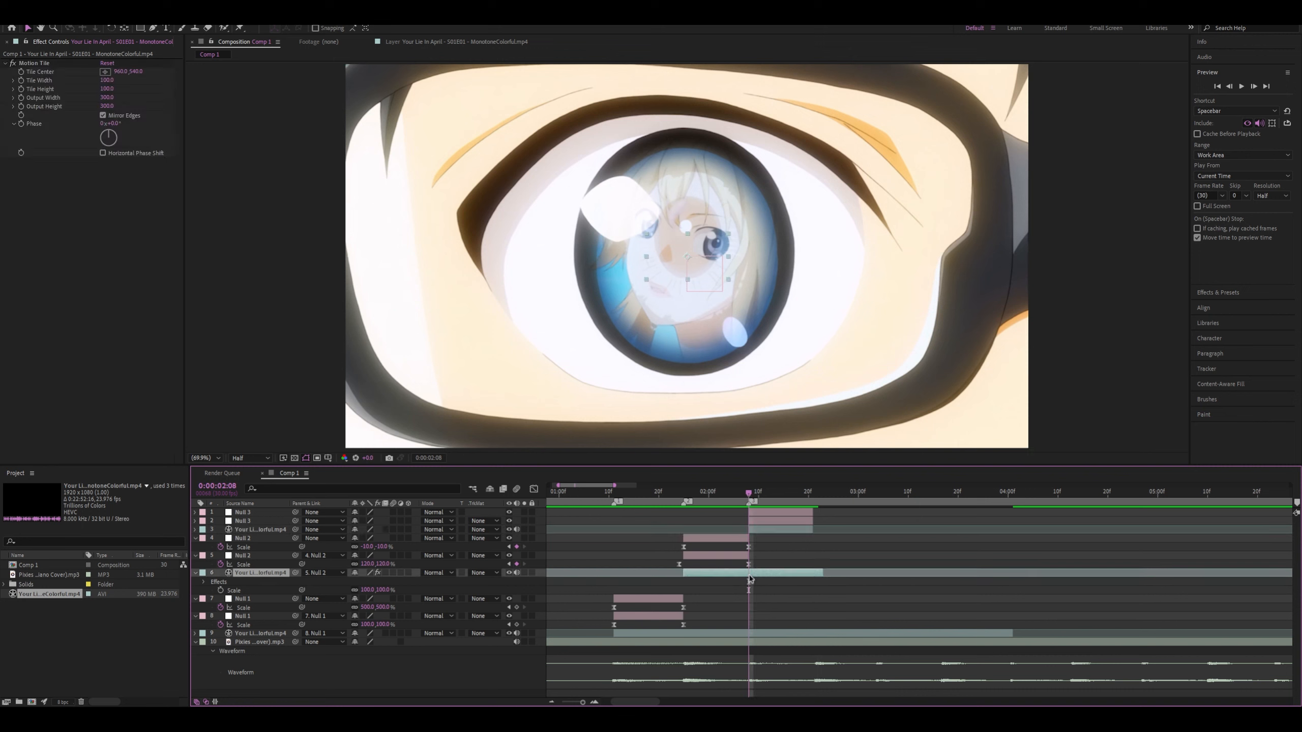
key(alt+bracketright)
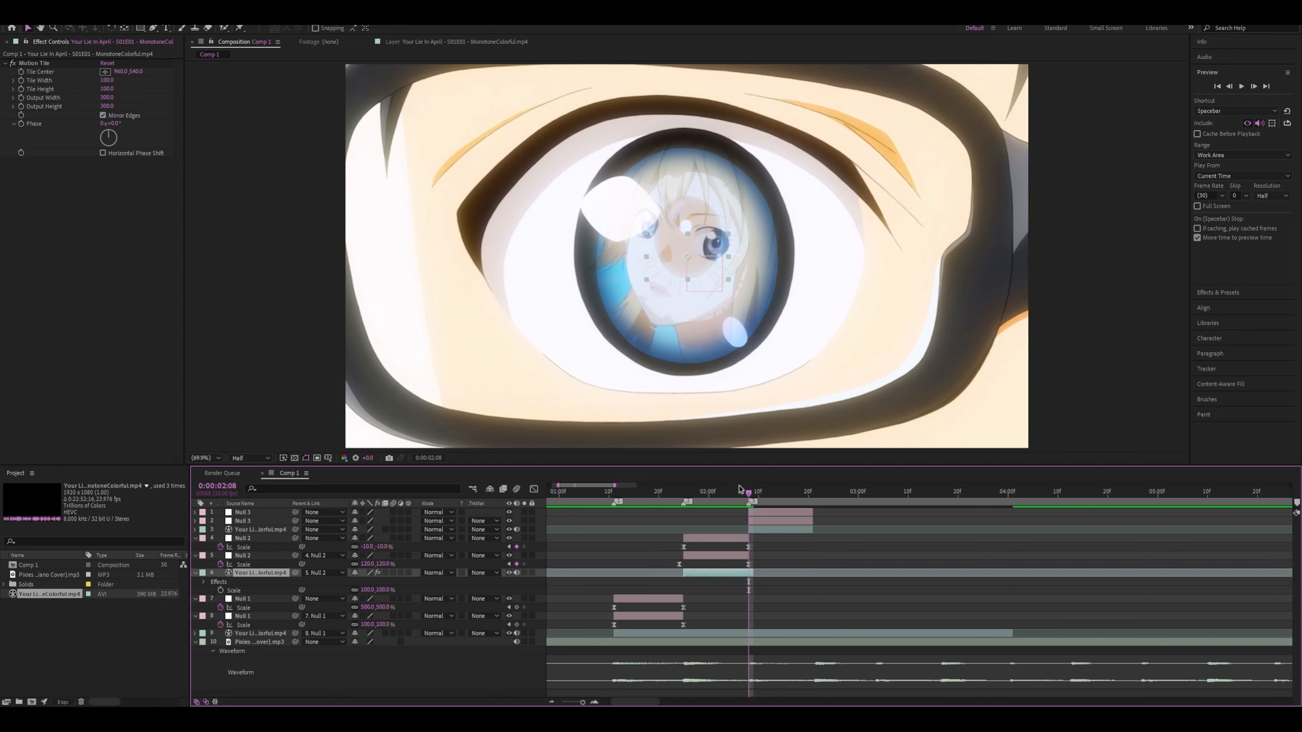
drag(711, 497, 684, 496)
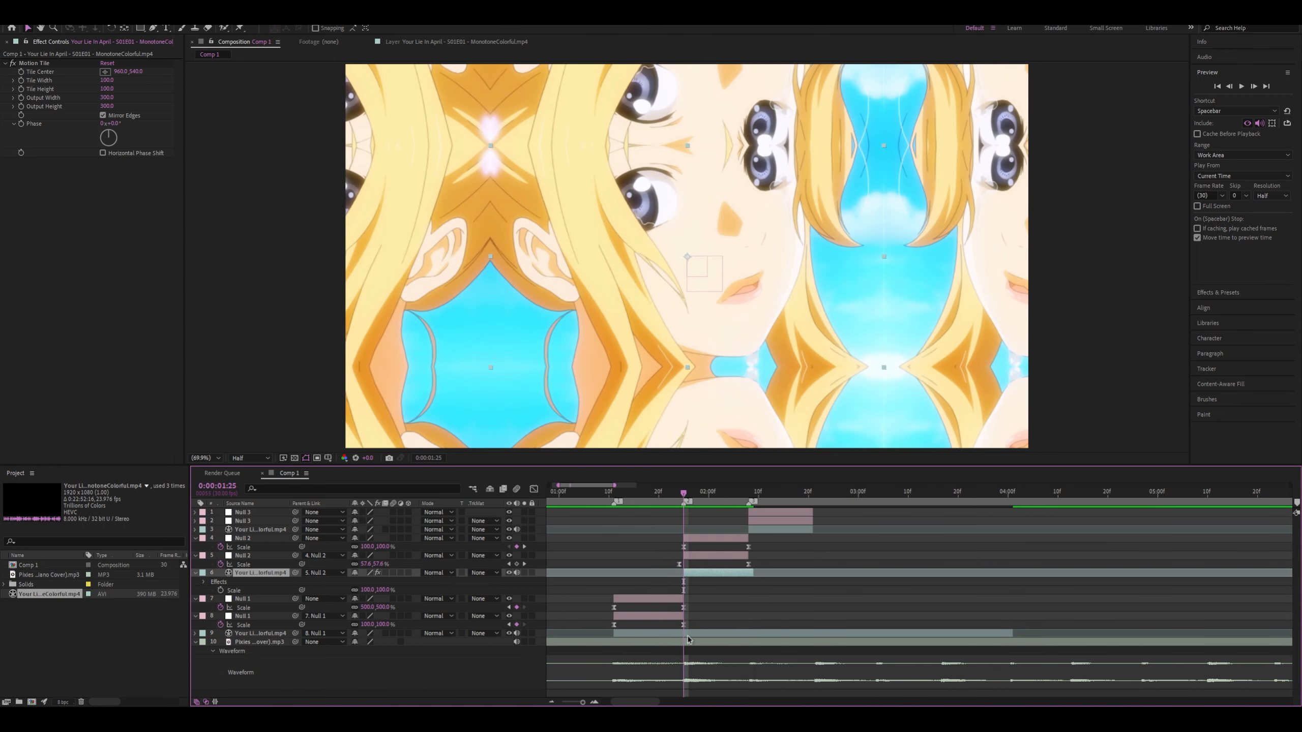
click(685, 636)
key(alt+bracketright)
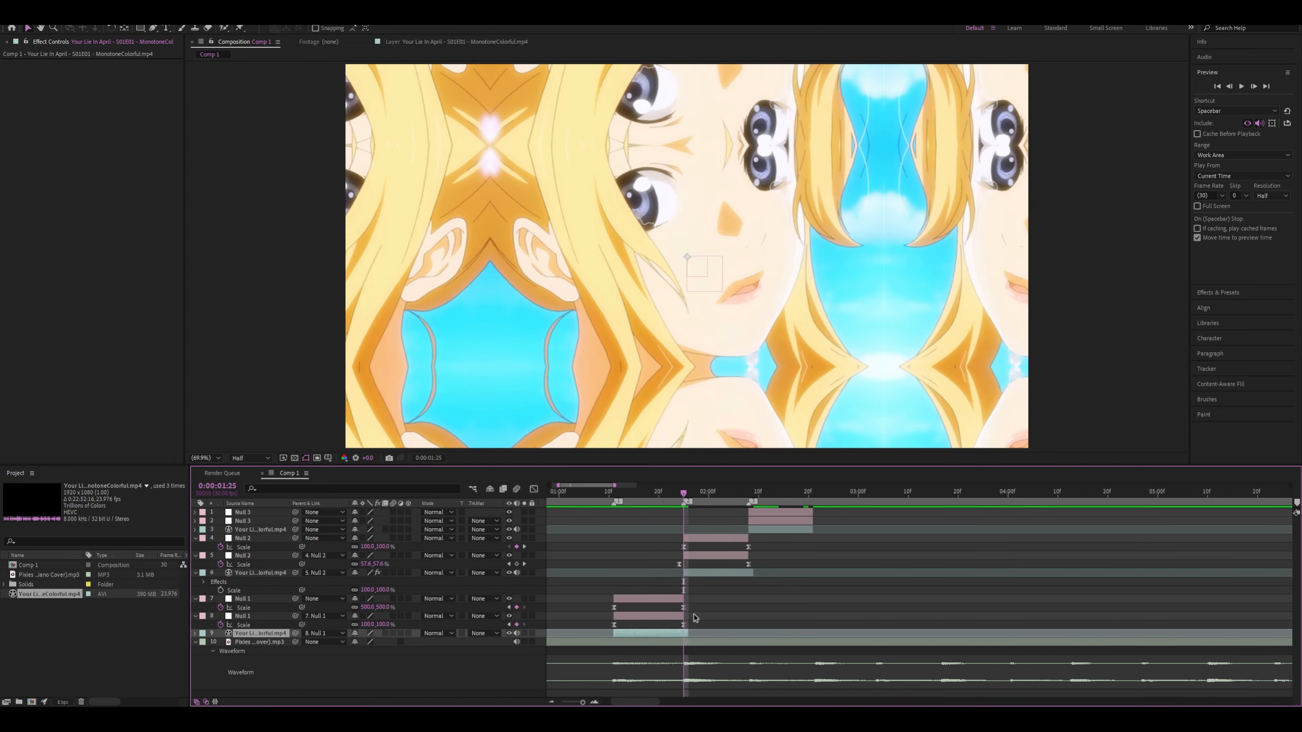
Preview the trimmed clip sequence from 0:00:00:22, 0:00:01:08 and 0:00:02:08
key(space)
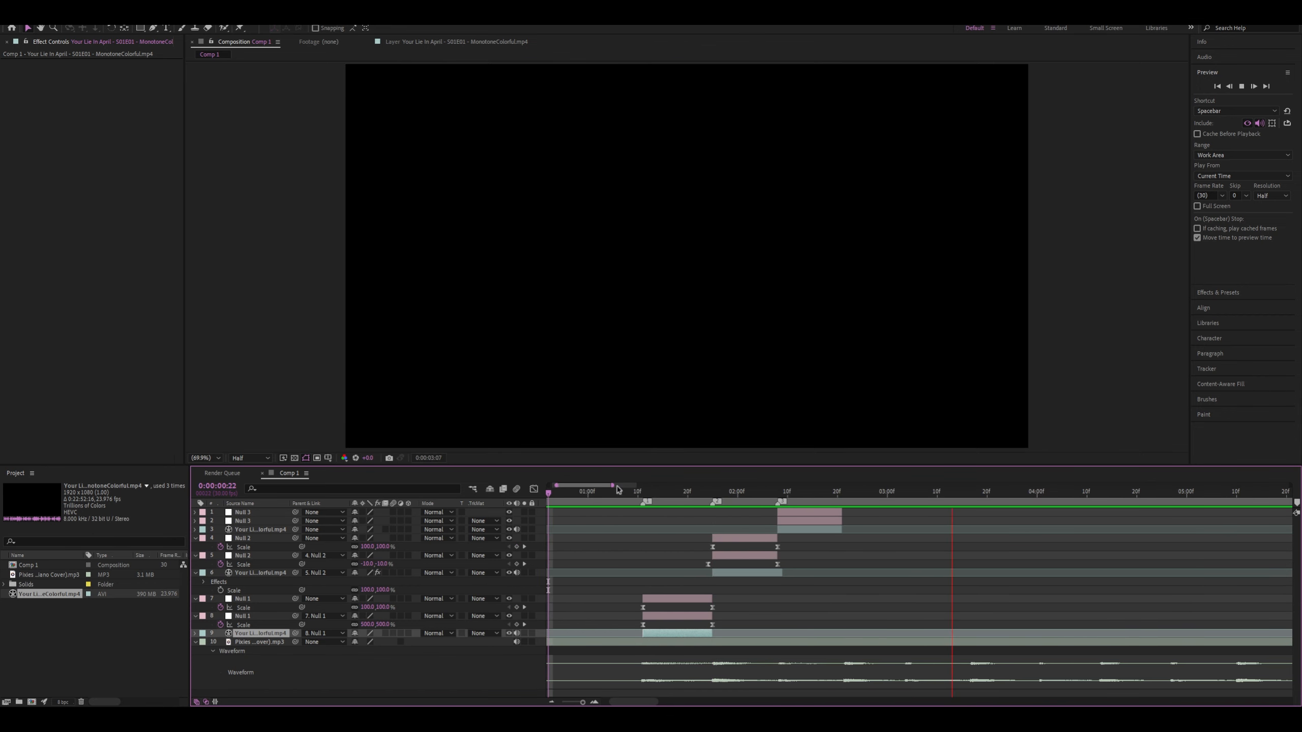
click(629, 493)
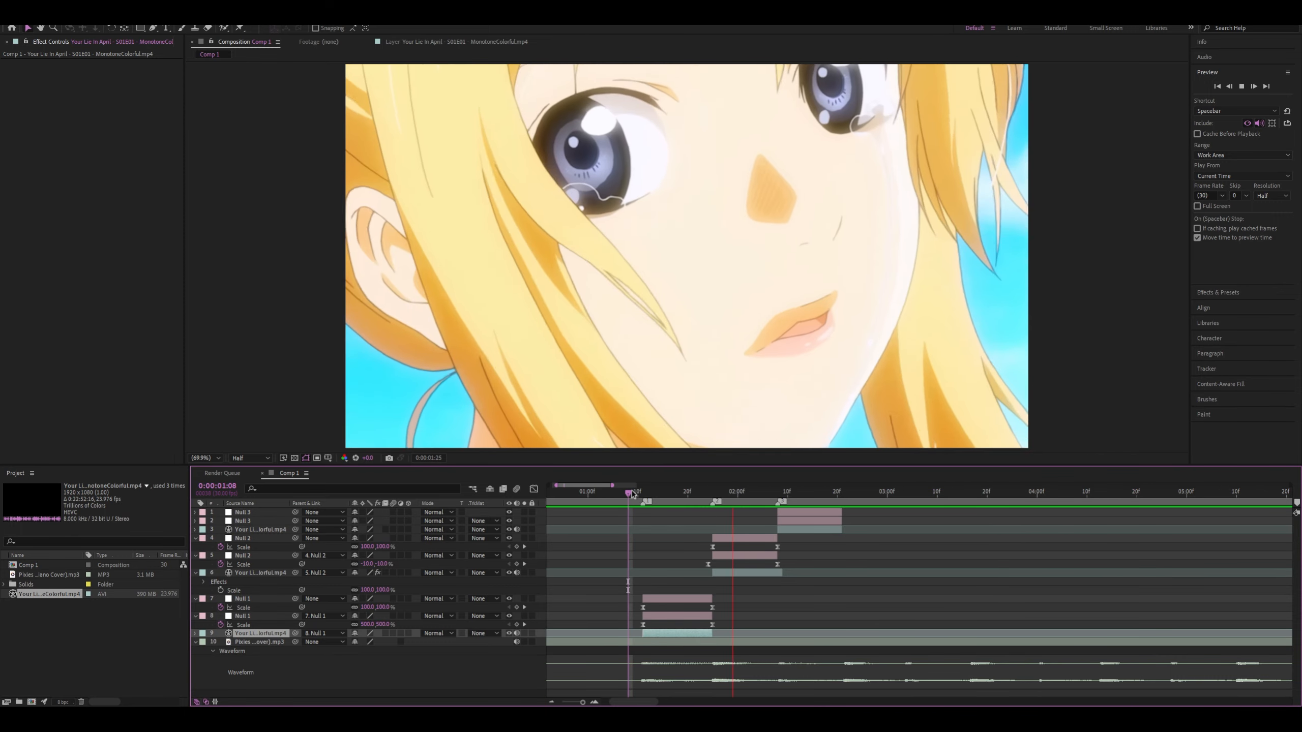
key(space)
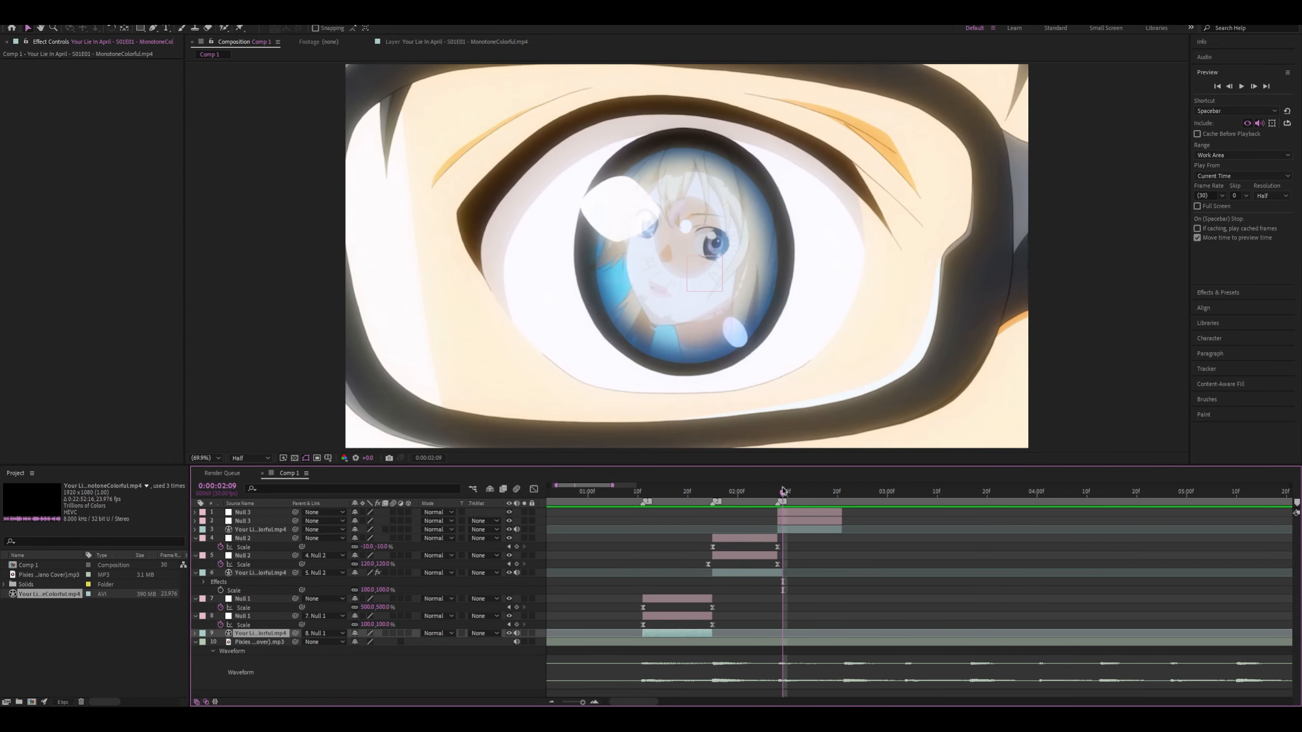
click(777, 492)
key(space)
scroll(791, 553, up, 2)
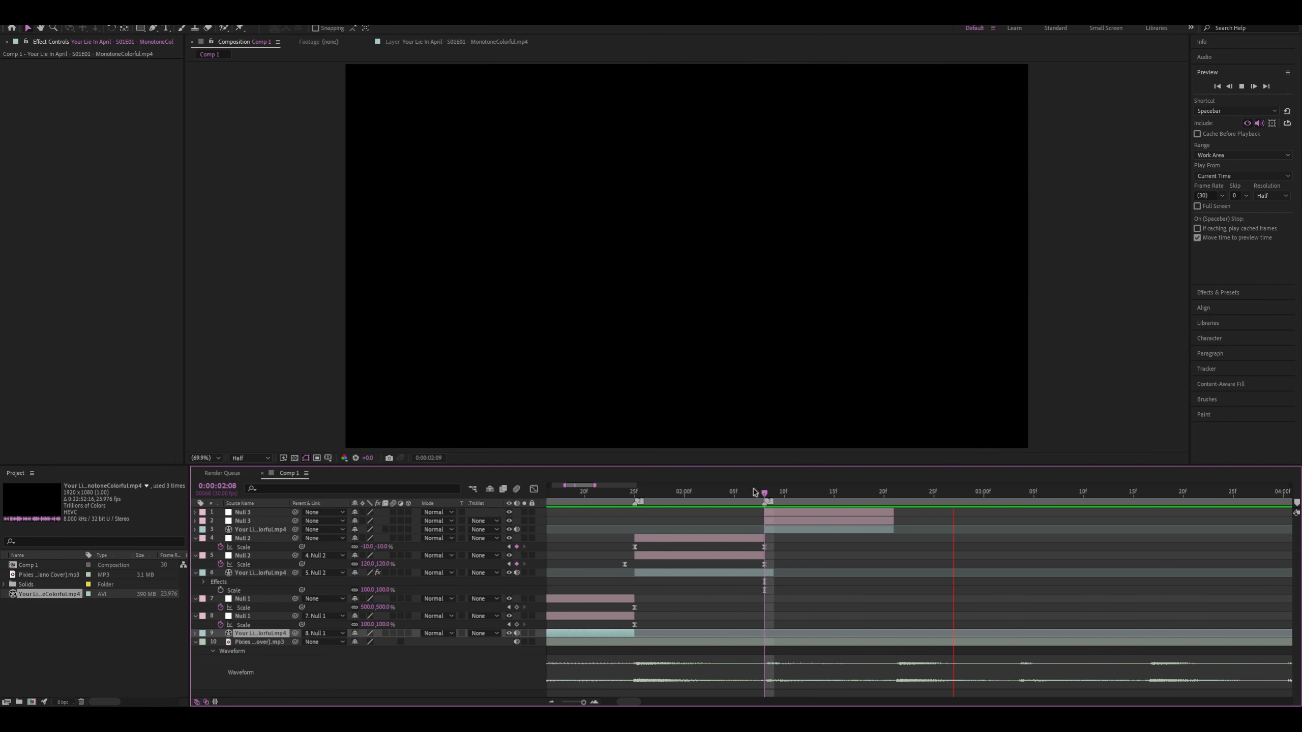
Add a Scale keyframe to the lower Null 3 at 0:00:02:08, then parent the eye clip to it and it to the upper Null 3
click(643, 492)
scroll(647, 542, down, 3)
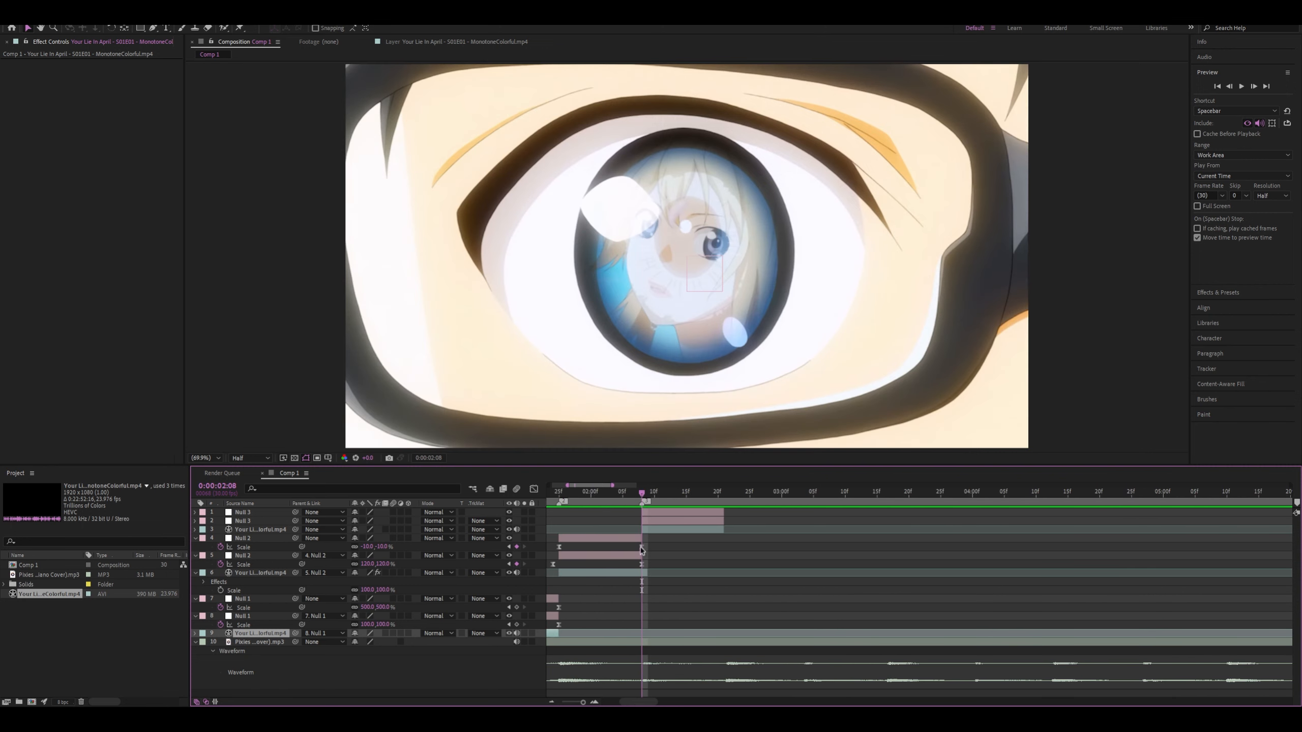
scroll(642, 546, up, 2)
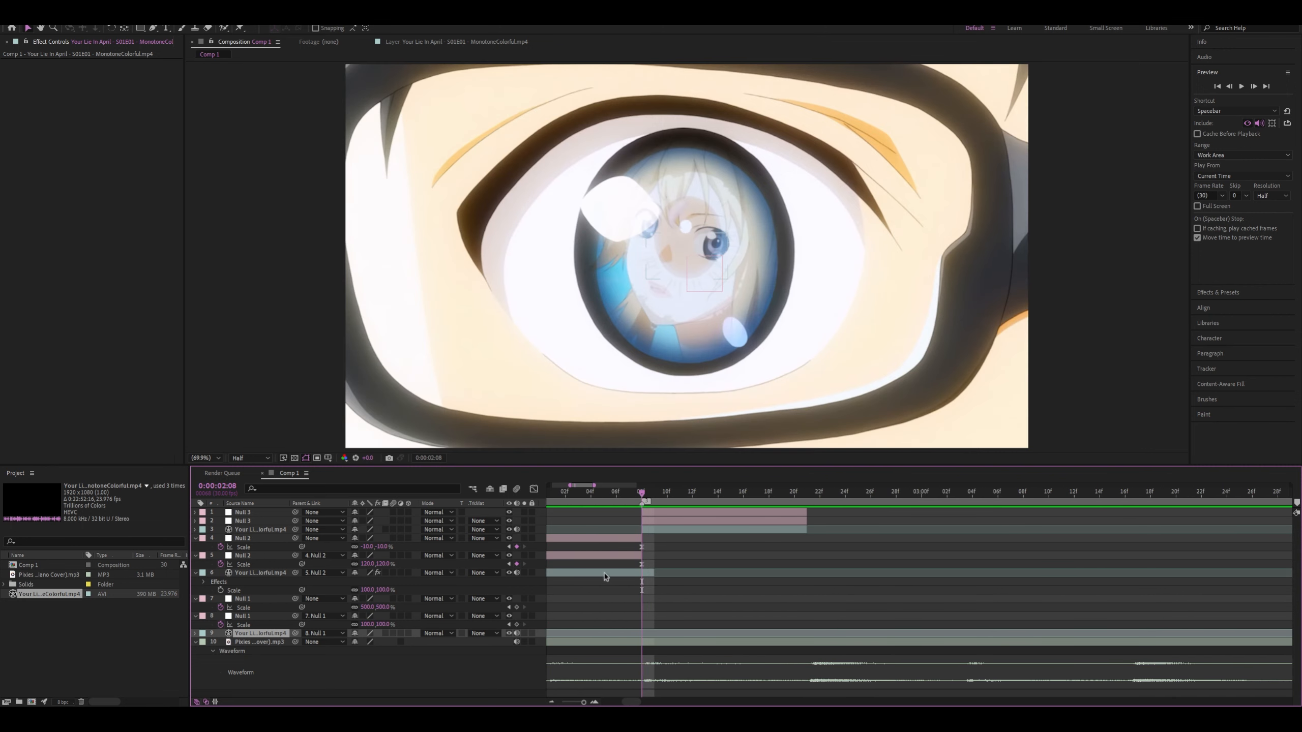
click(655, 572)
click(661, 521)
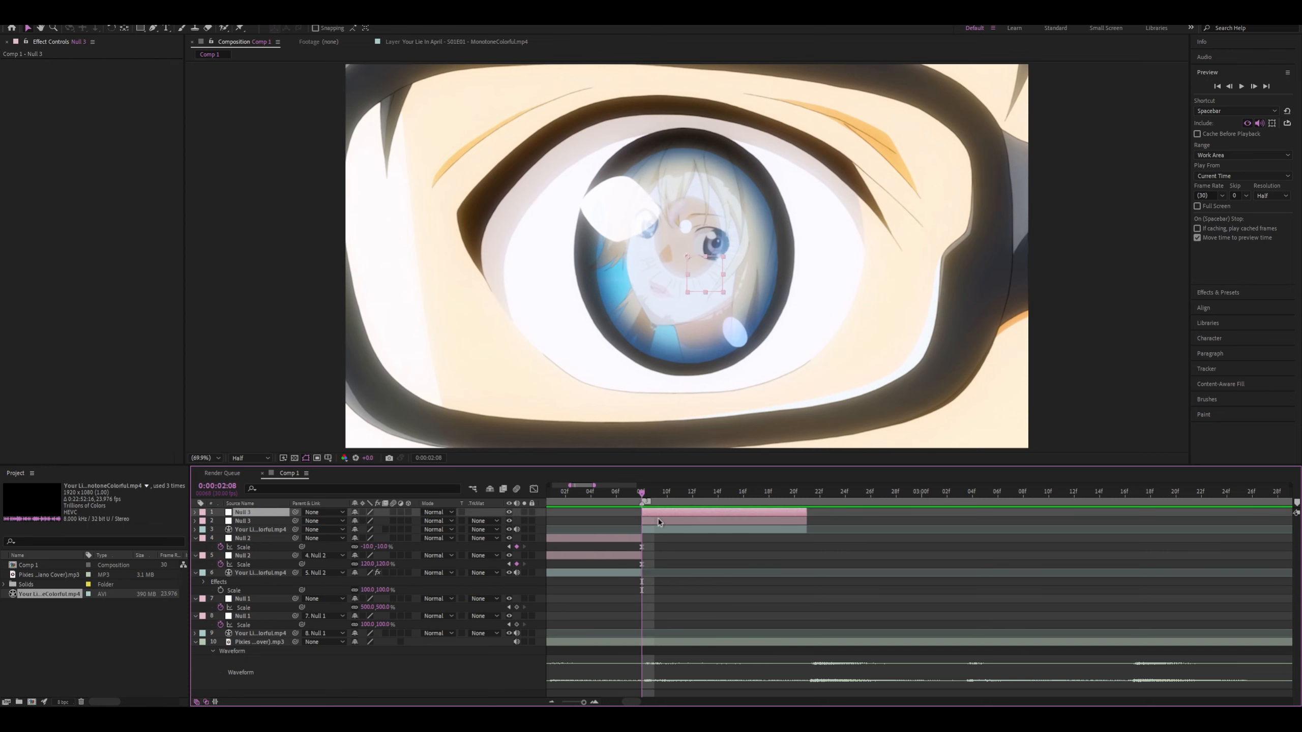
key(s)
click(220, 530)
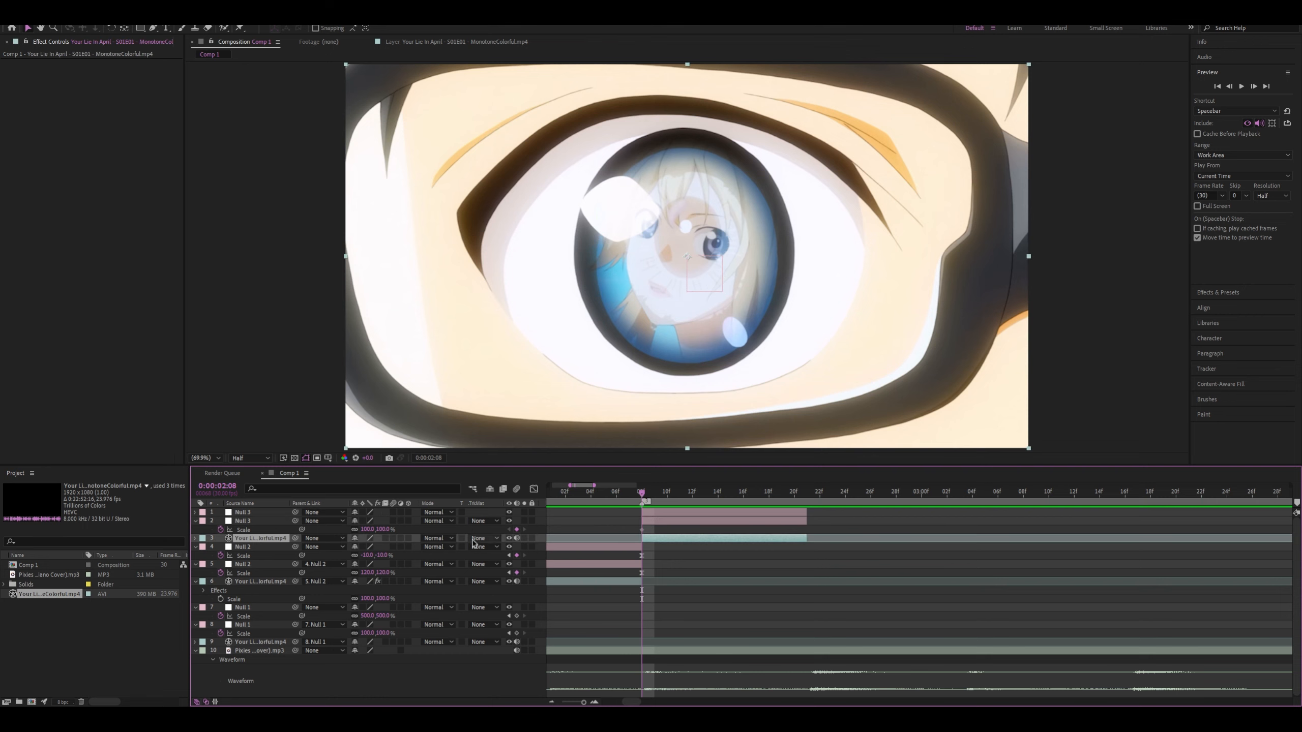
drag(295, 538, 277, 513)
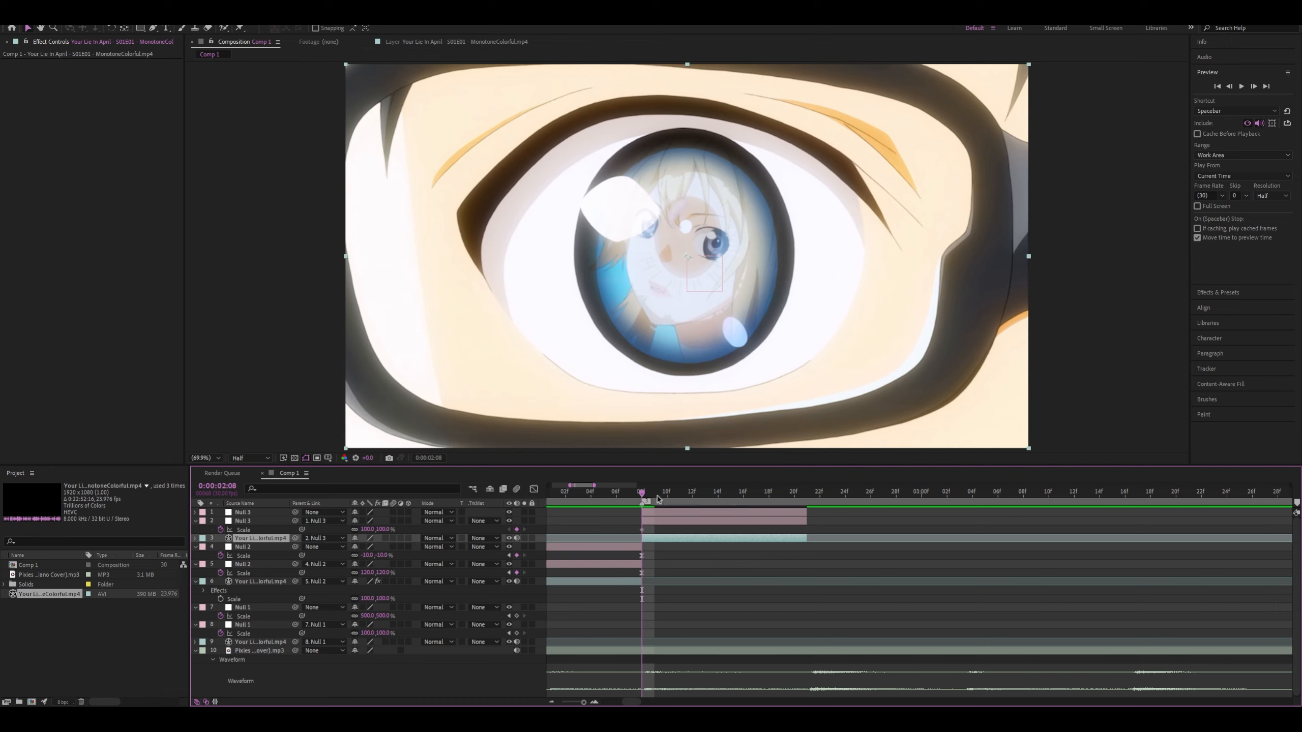
Keyframe the lower Null 3's Scale from 500% at 0:00:02:08 to 100% at 0:00:02:21
click(644, 521)
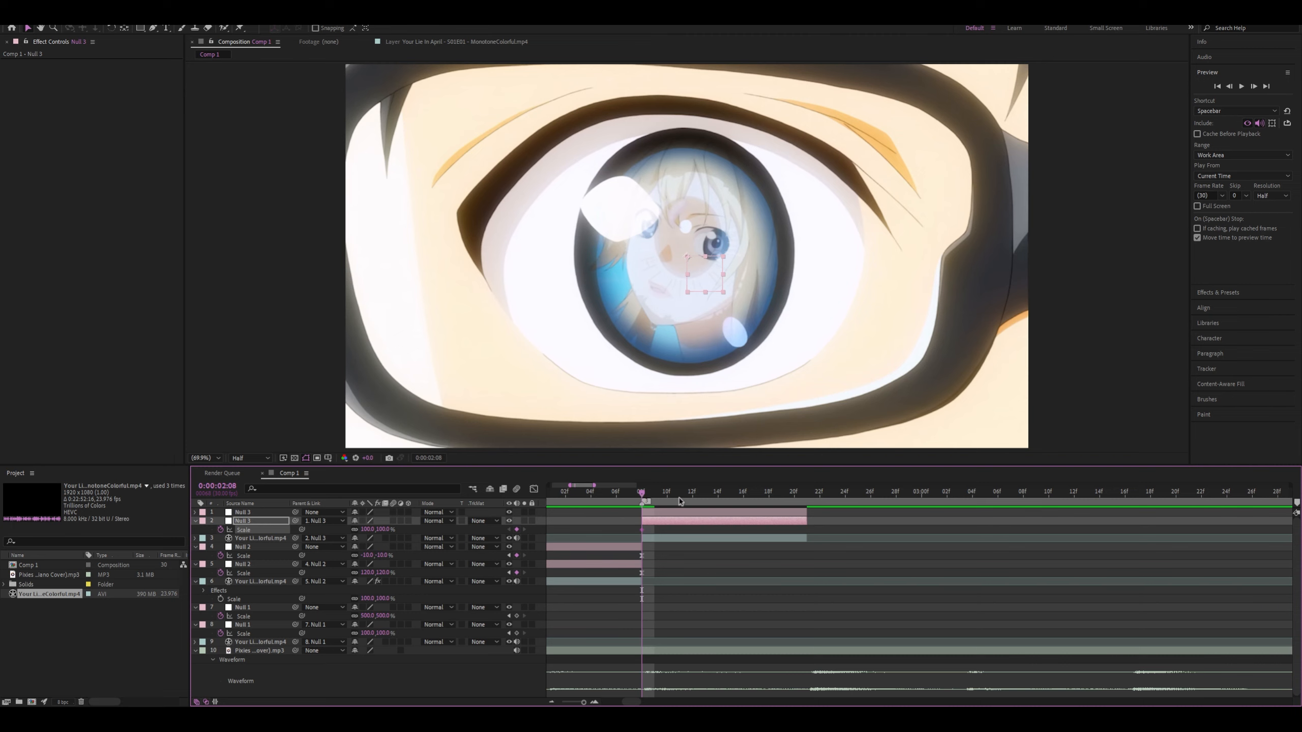
drag(690, 497, 807, 495)
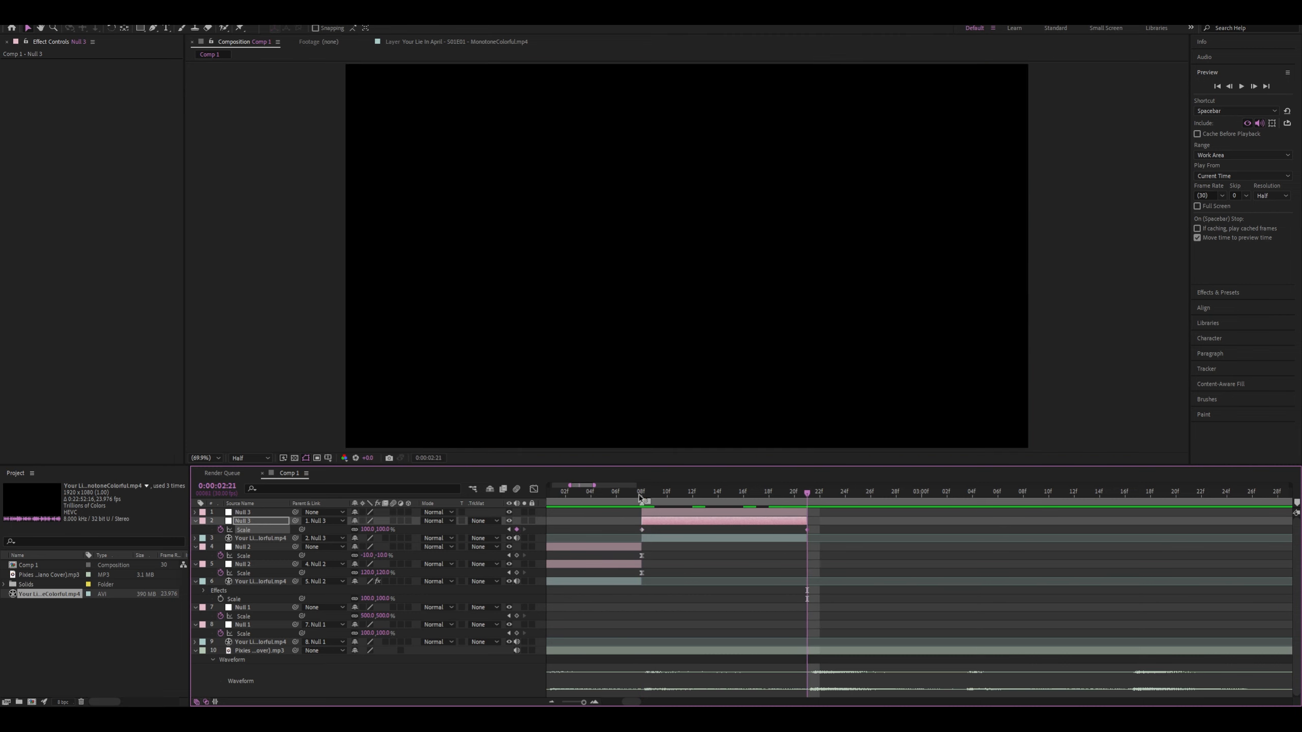
click(639, 497)
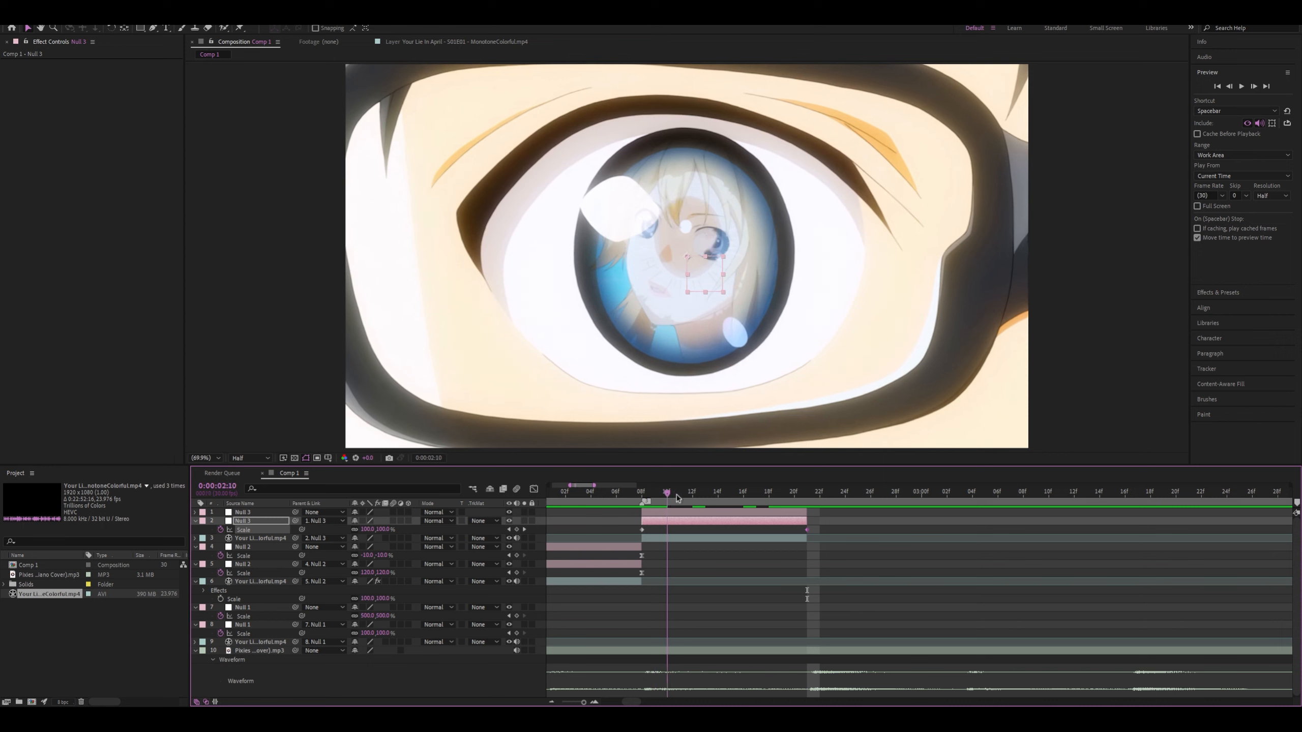
click(363, 529)
text(500)
key(Return)
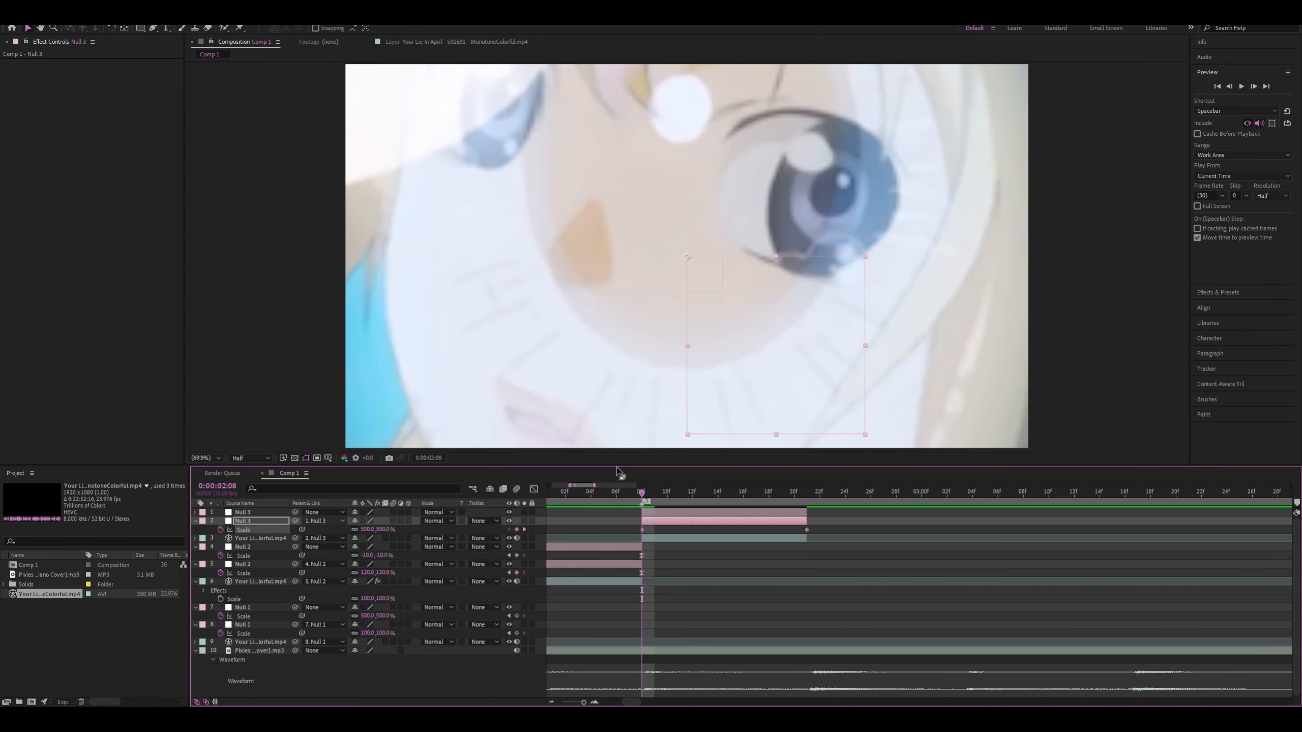
Keyframe the upper Null 3's Scale from 100% at 0:00:02:08 to -10% at 0:00:02:21
click(655, 512)
key(s)
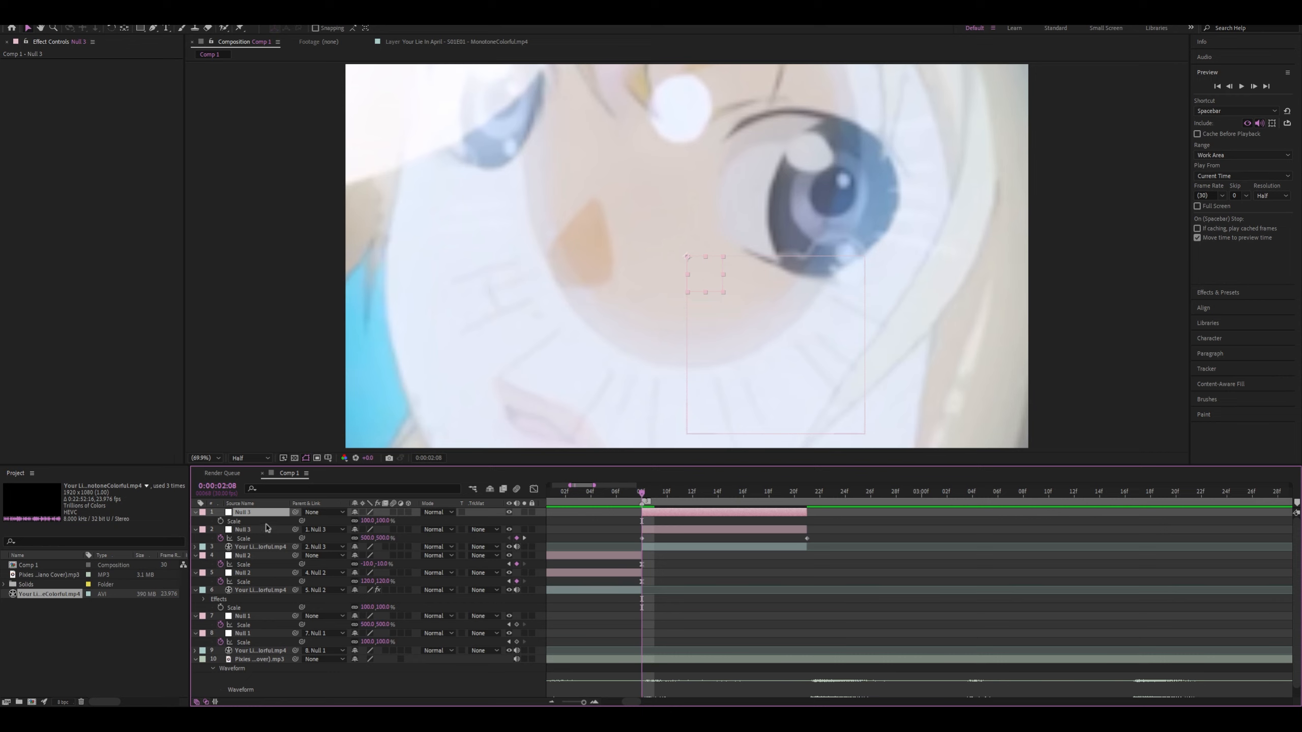
click(220, 521)
drag(640, 494, 803, 495)
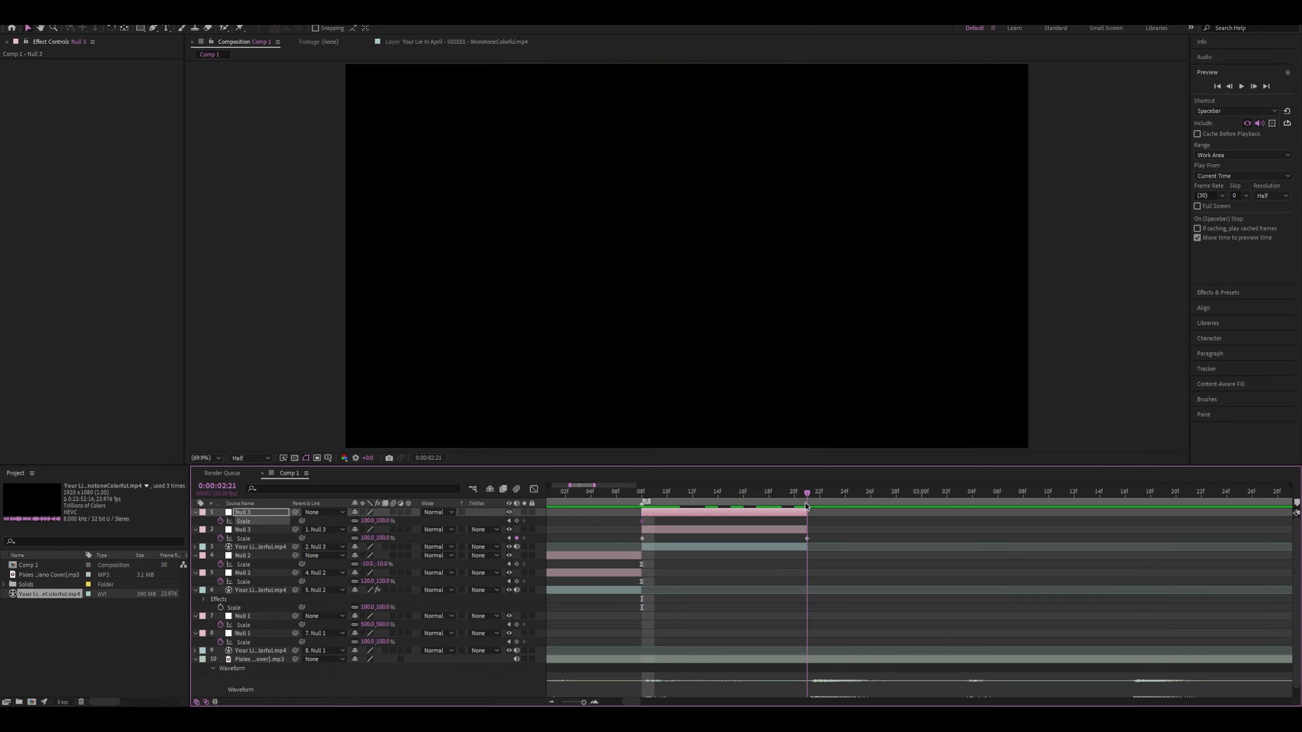
click(367, 521)
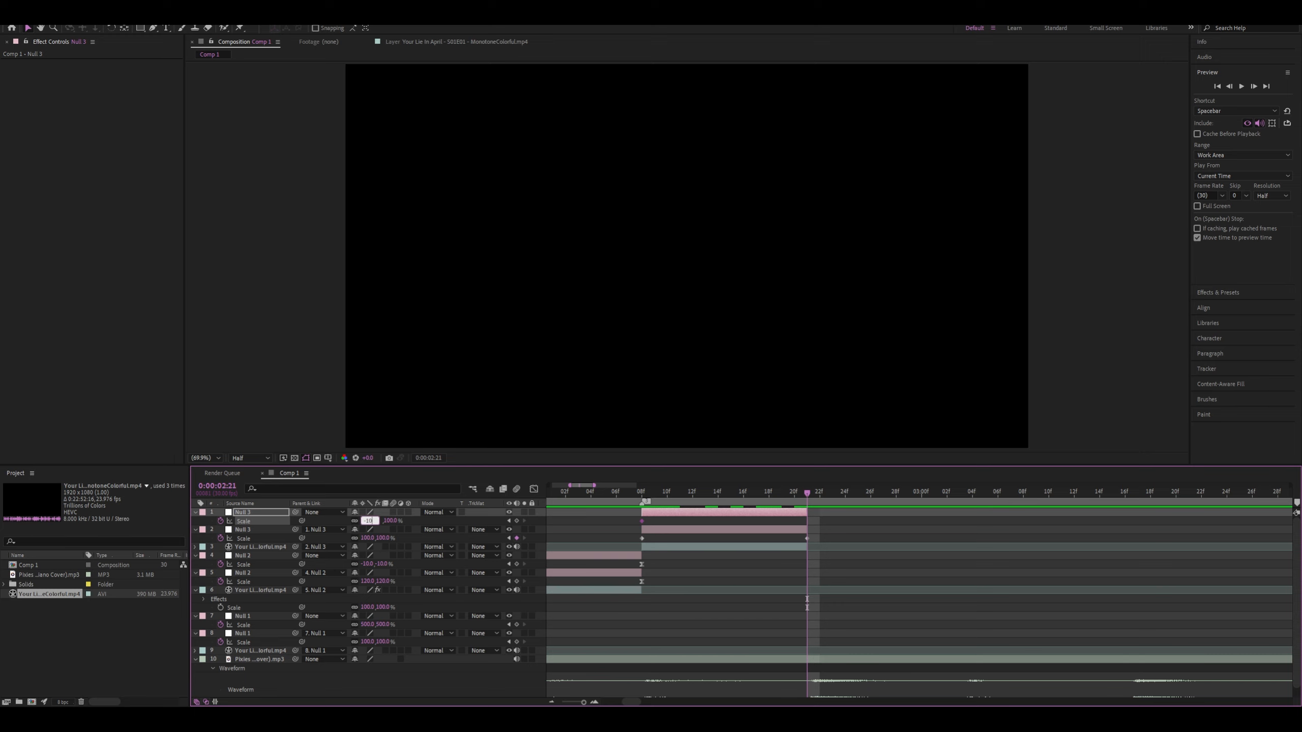
key(Return)
Apply Easy Ease to the Scale keyframes of both Null 3 layers and return to 0:00:02:08
shift+click(744, 531)
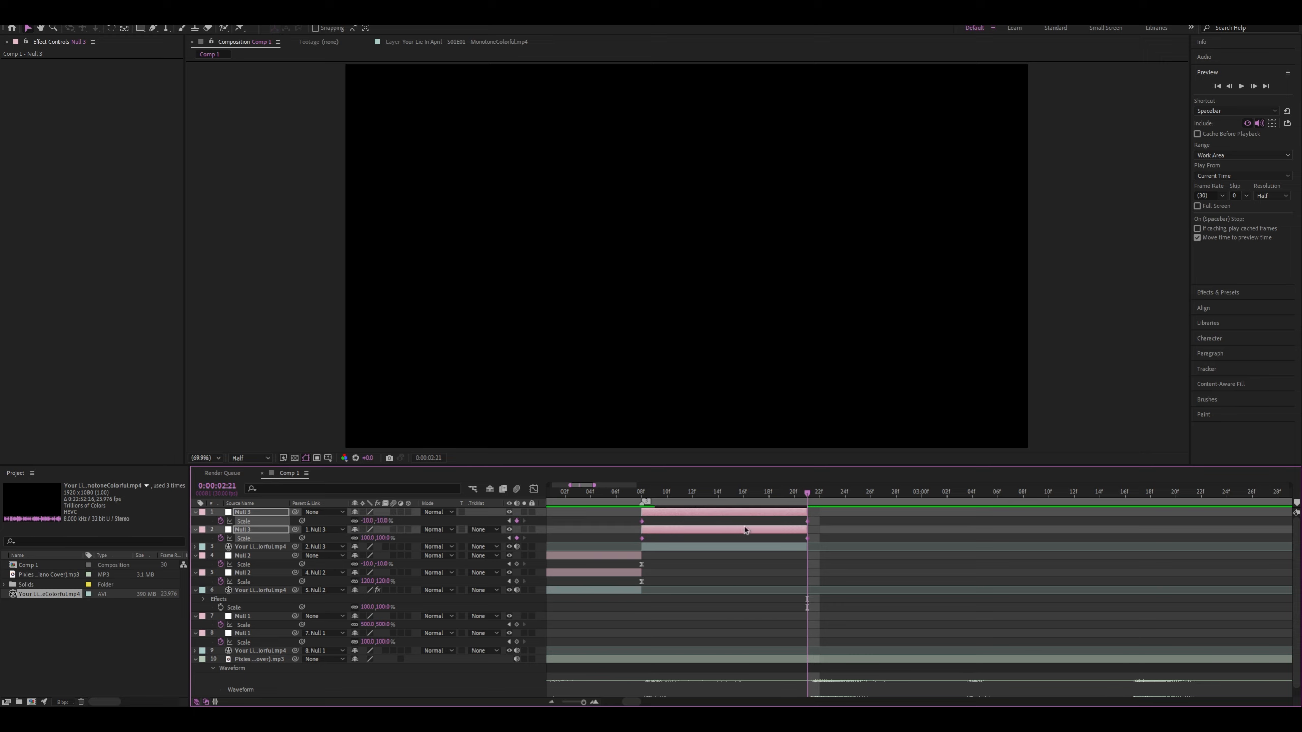
click(647, 491)
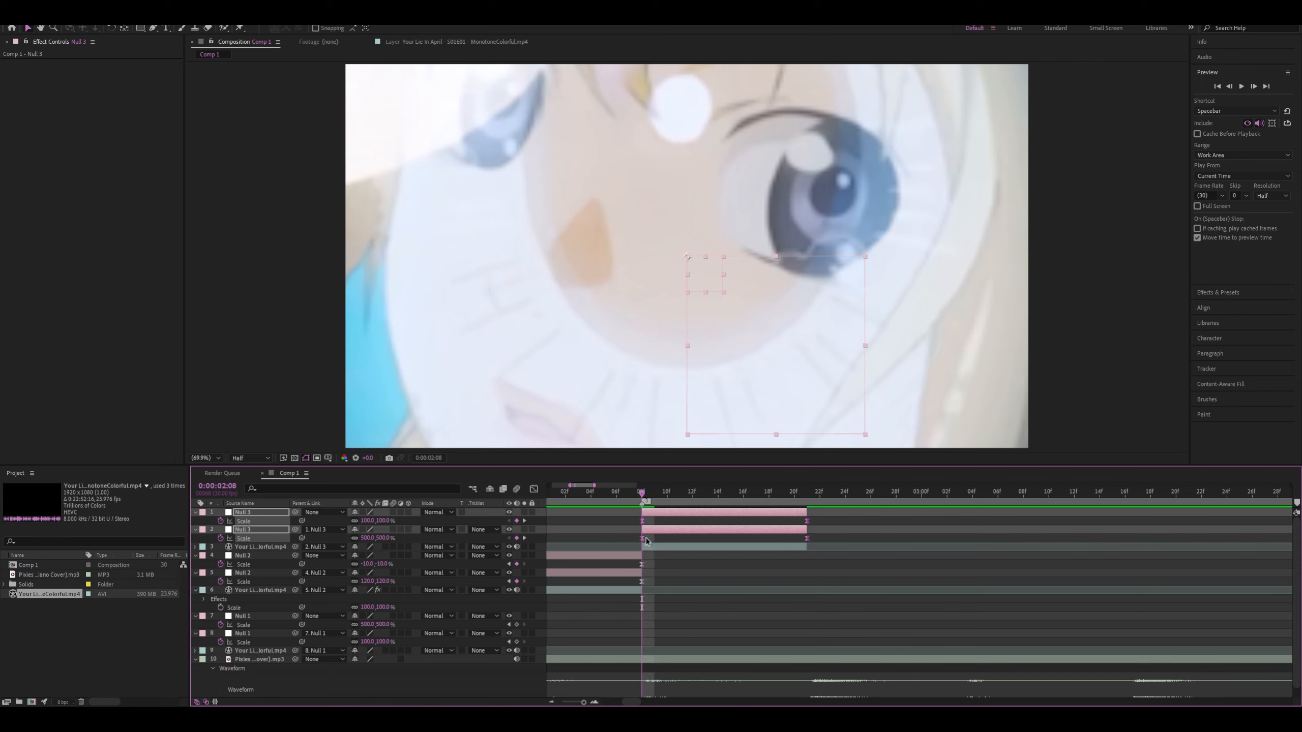
click(616, 540)
Reshape the lower Null 3's Scale curve so it drops steeply from 500% and flattens gradually towards 100%
click(642, 539)
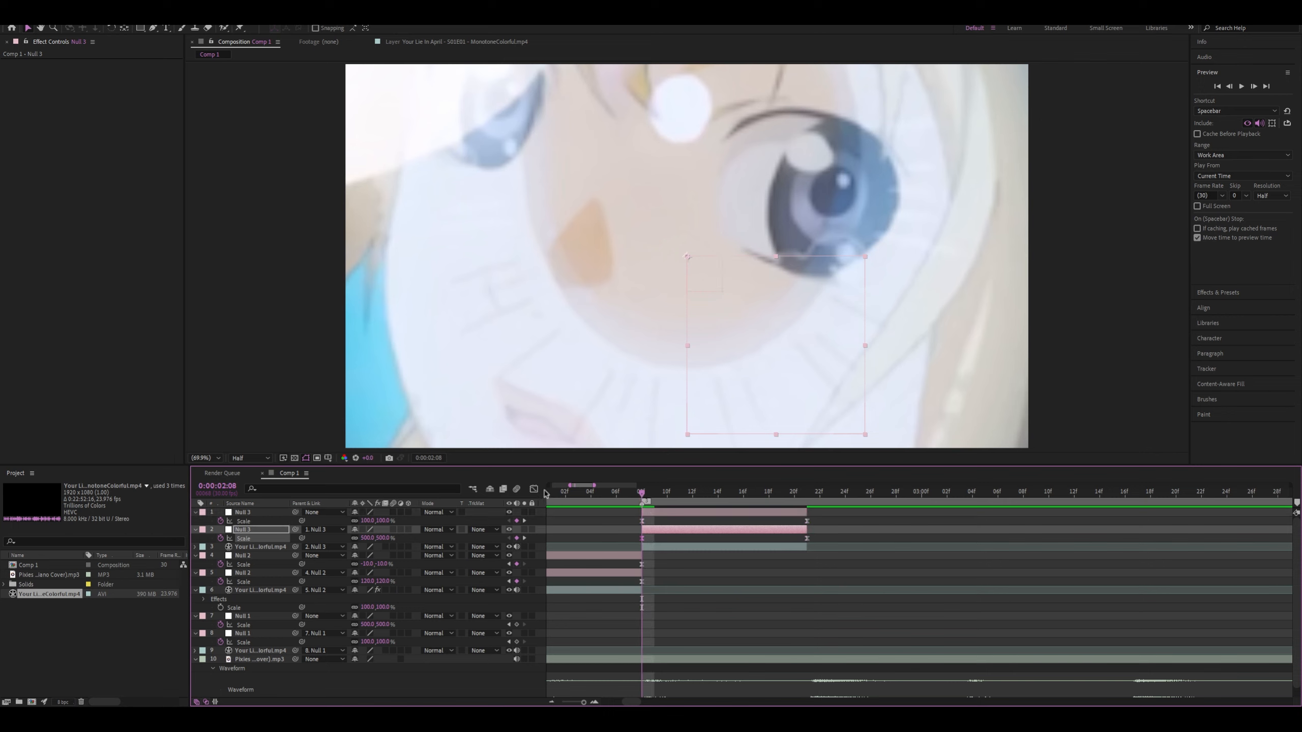
click(534, 488)
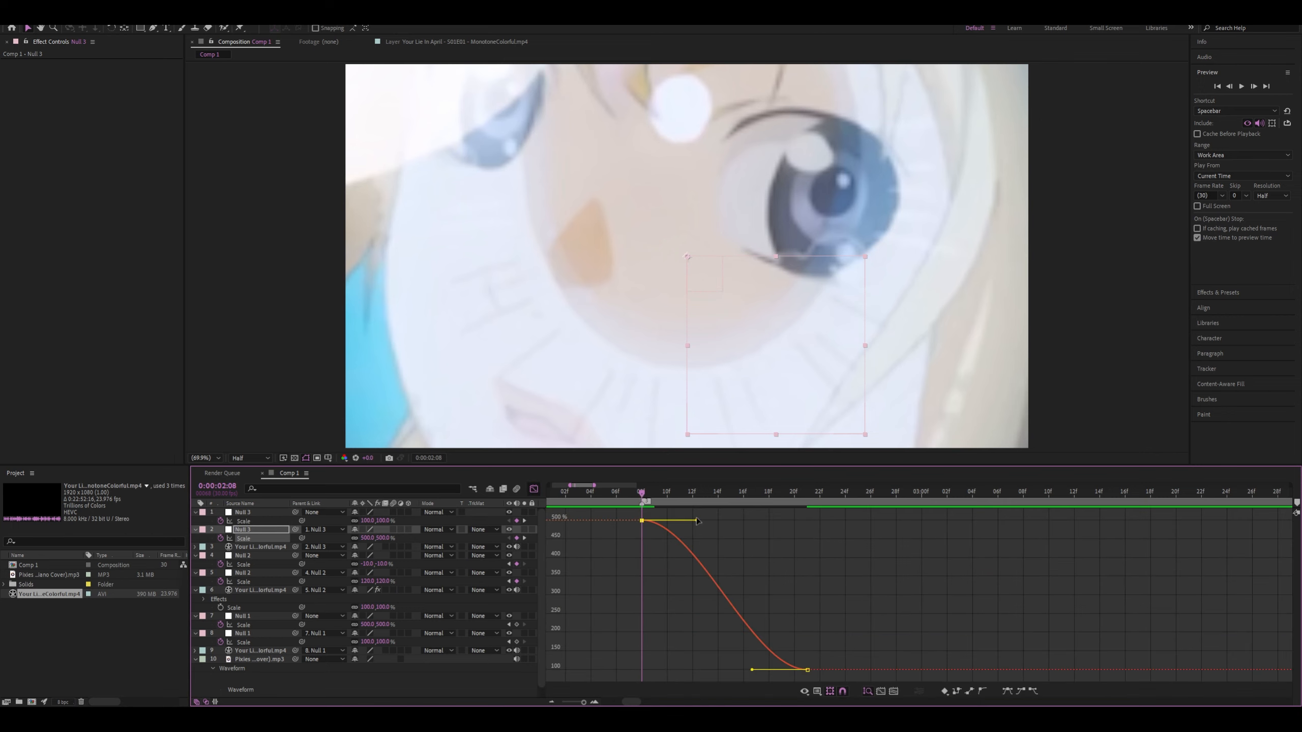
drag(697, 522, 622, 651)
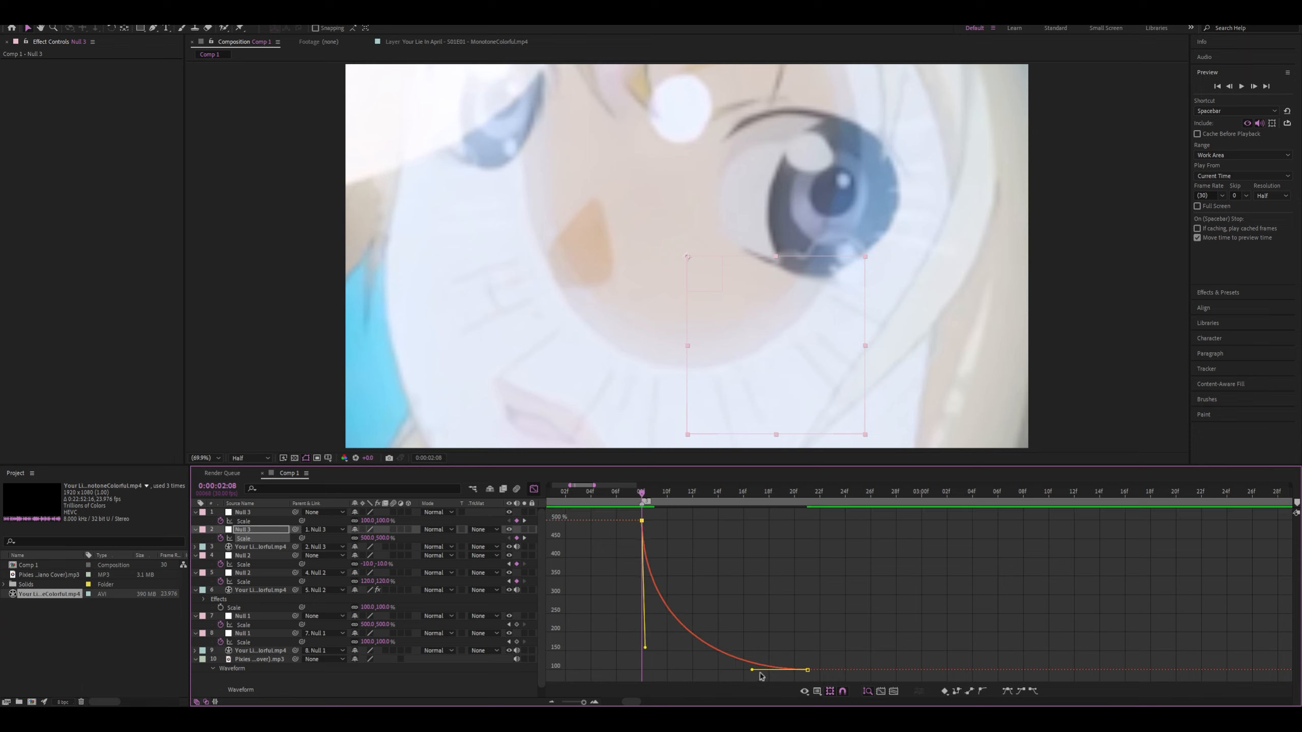
click(534, 489)
click(635, 543)
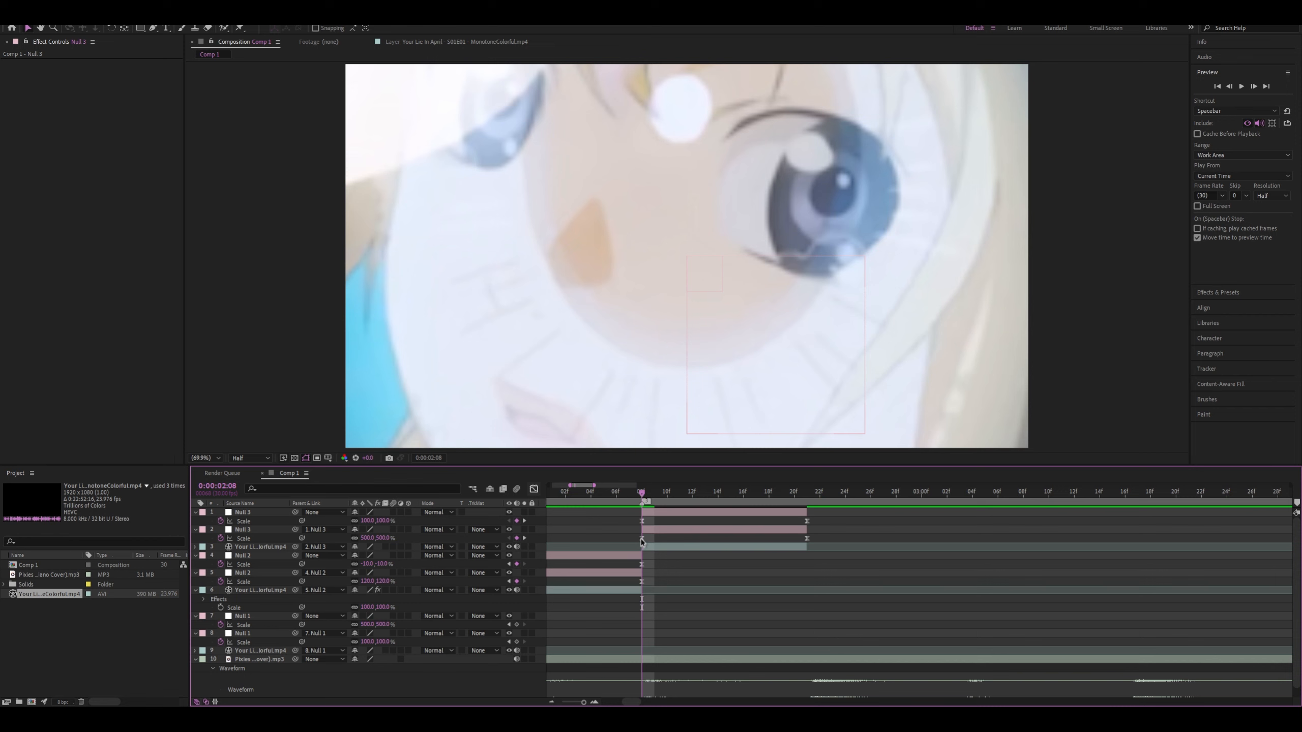
Move the lower Null 3's first Scale keyframe one frame earlier and curve the upper Null 3's Scale to hold near 100% before dropping steeply to -10%
drag(642, 541, 636, 540)
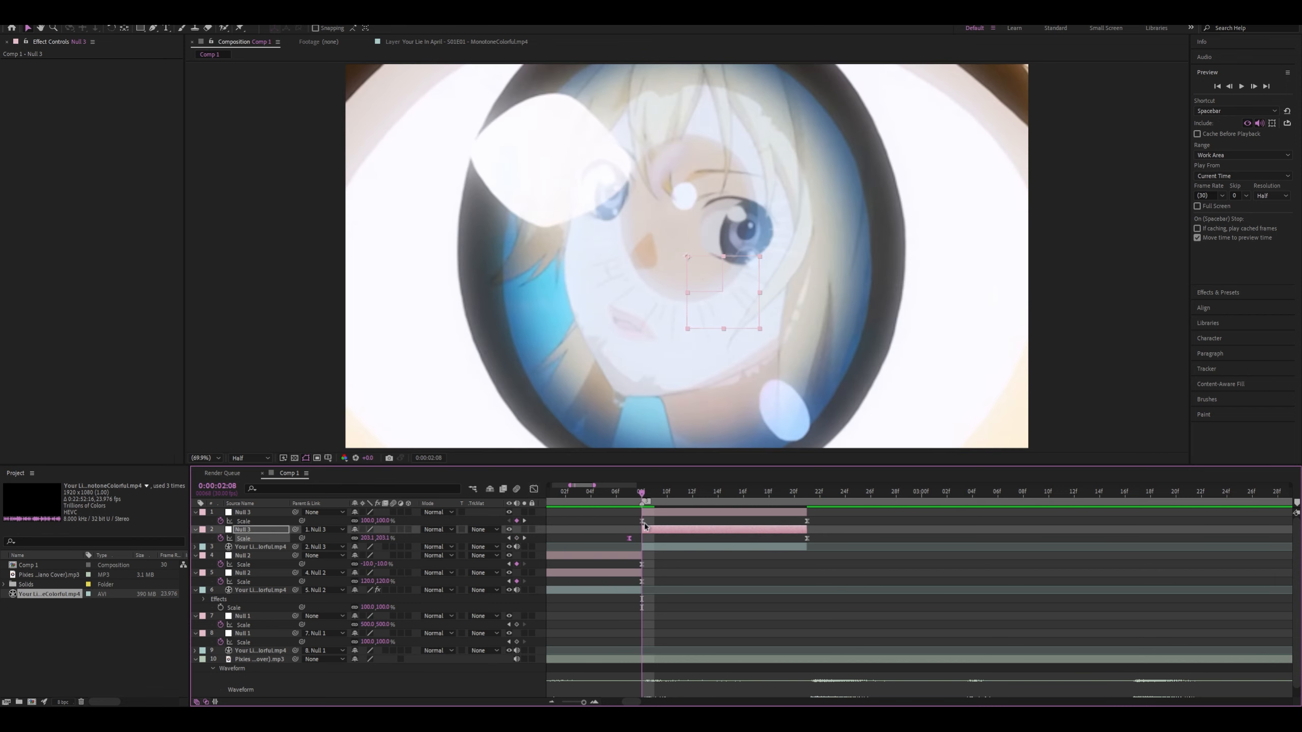
click(644, 524)
click(642, 522)
click(534, 490)
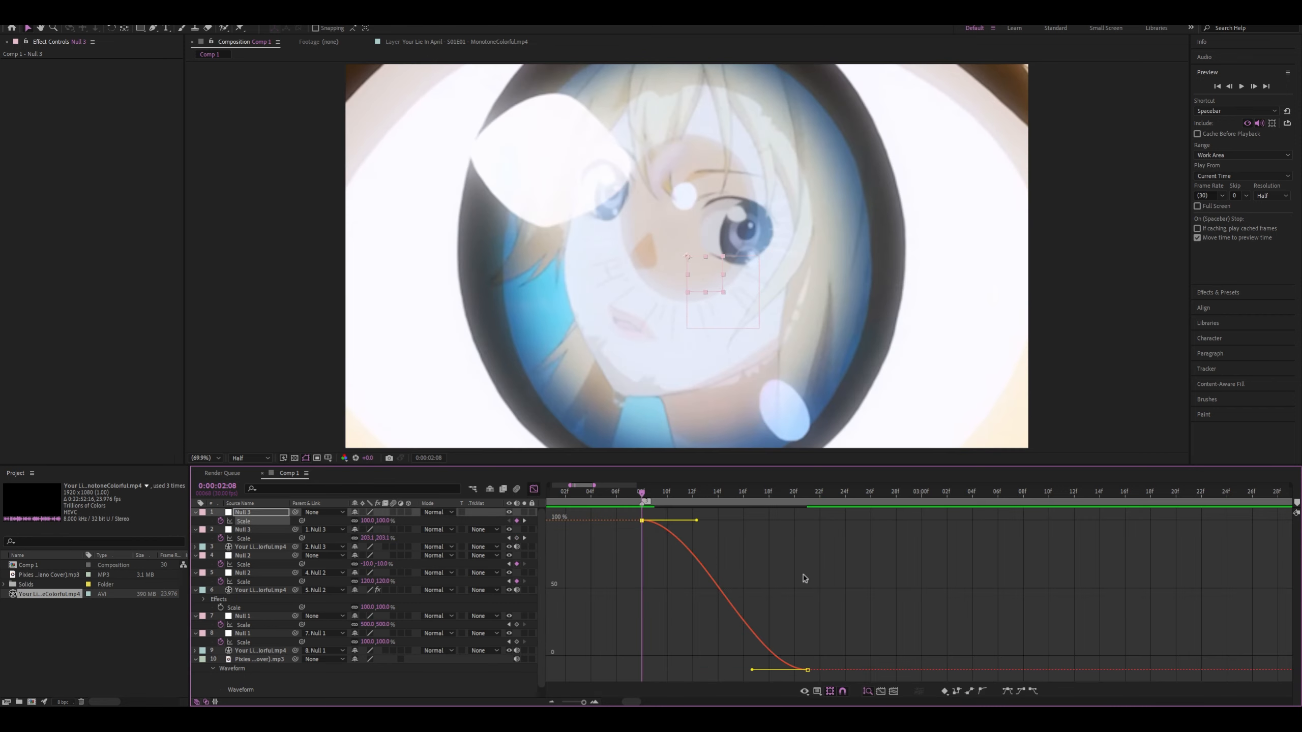
drag(705, 523, 827, 533)
drag(749, 669, 858, 604)
drag(890, 600, 794, 521)
Preview the clip transitions from before the first beat marker through the end of the third clip
drag(607, 494, 505, 494)
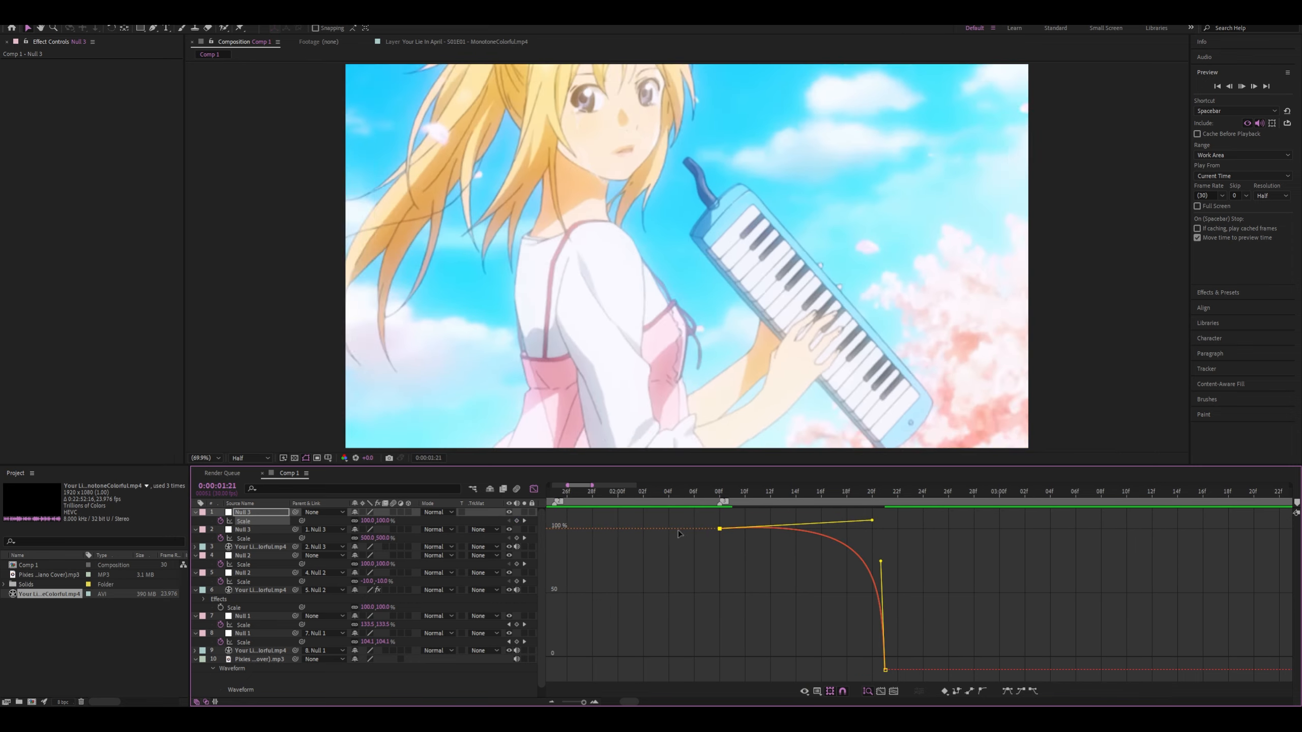
key(space)
scroll(692, 536, down, 3)
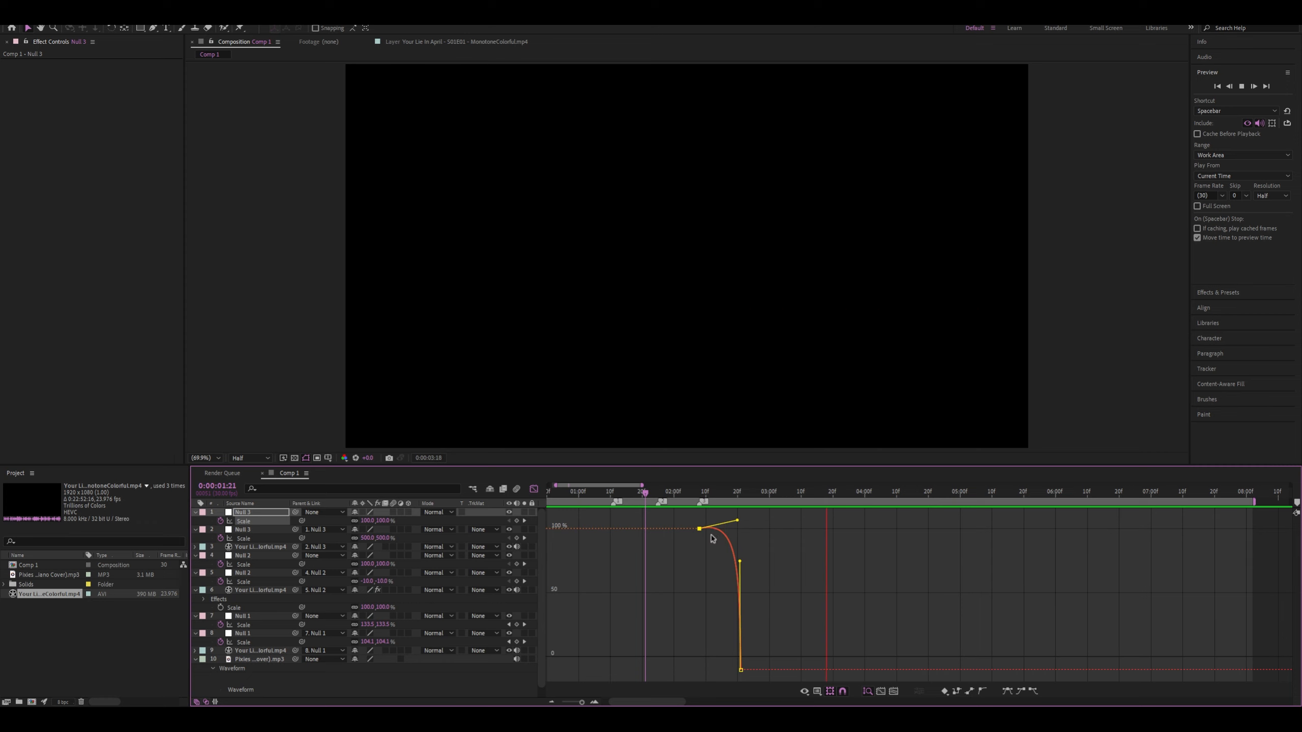
scroll(712, 539, down, 4)
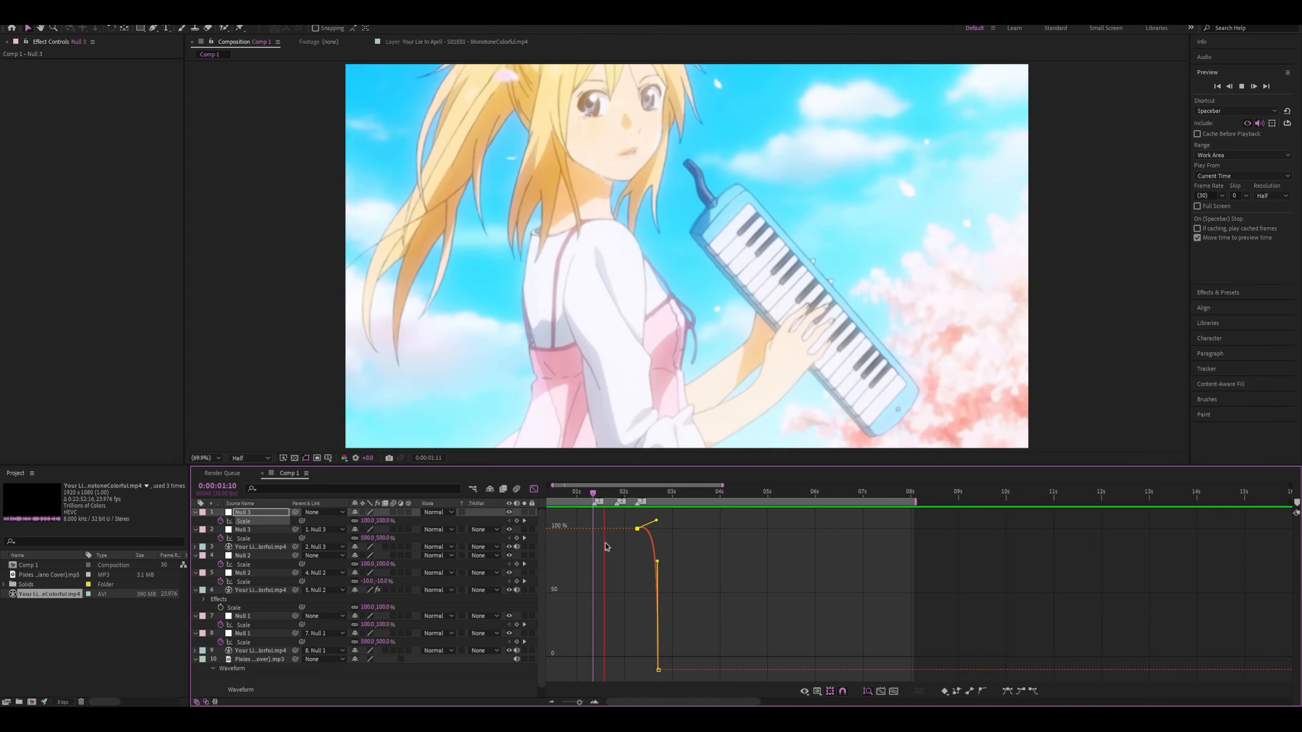
scroll(636, 547, up, 5)
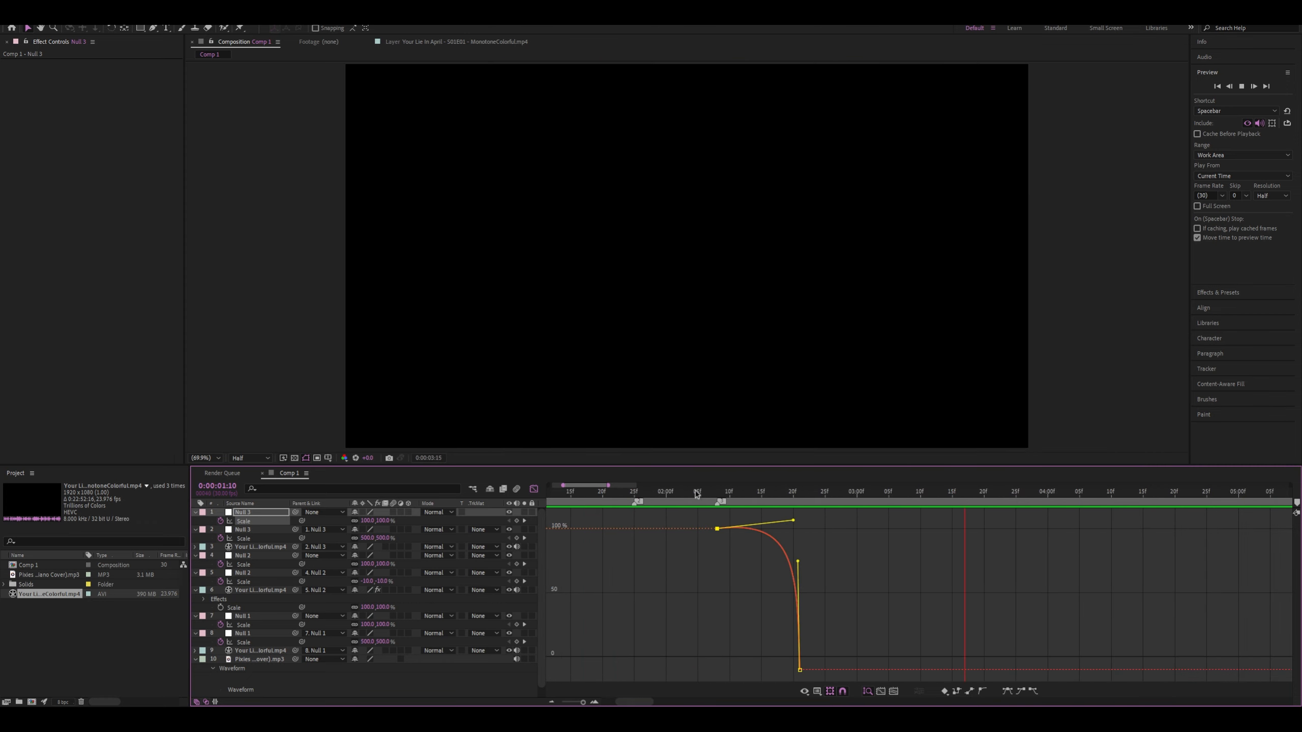
click(622, 493)
key(space)
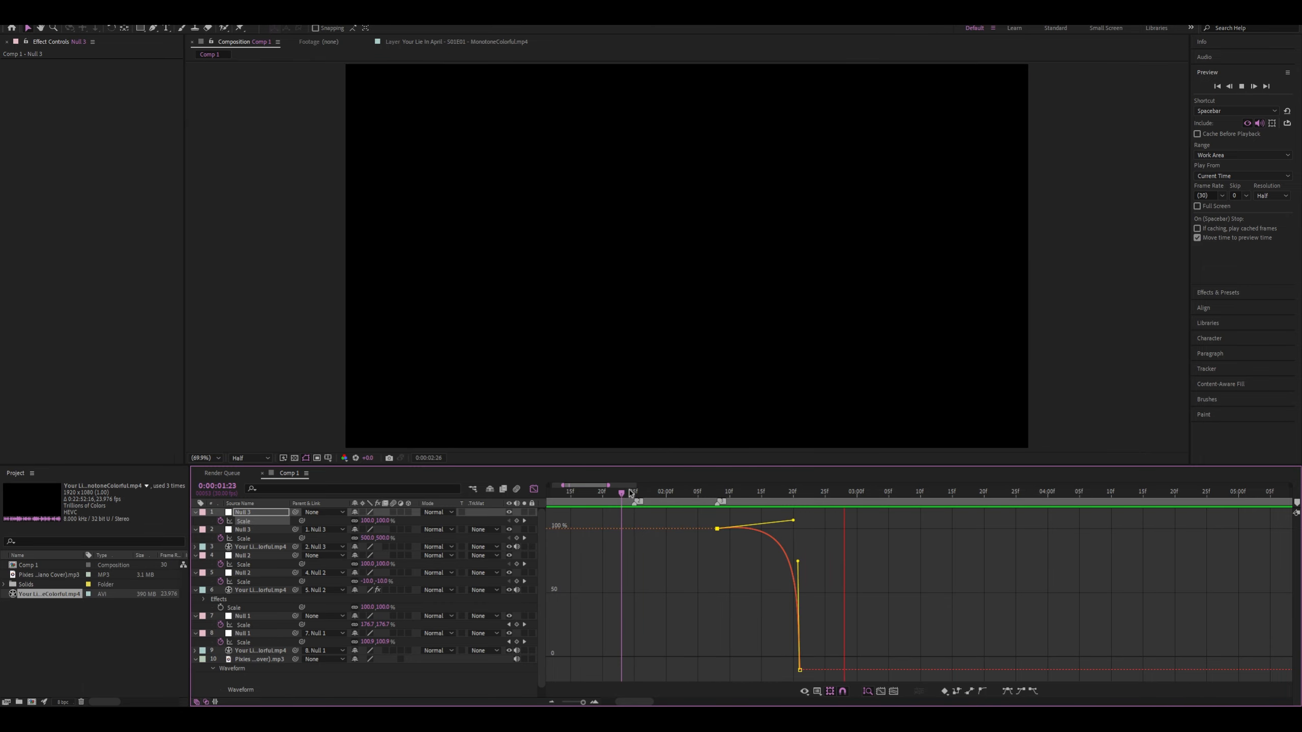
At 0:00:02:20, copy the Motion Tile effect from the second clip layer to the third clip layer
drag(790, 494, 793, 502)
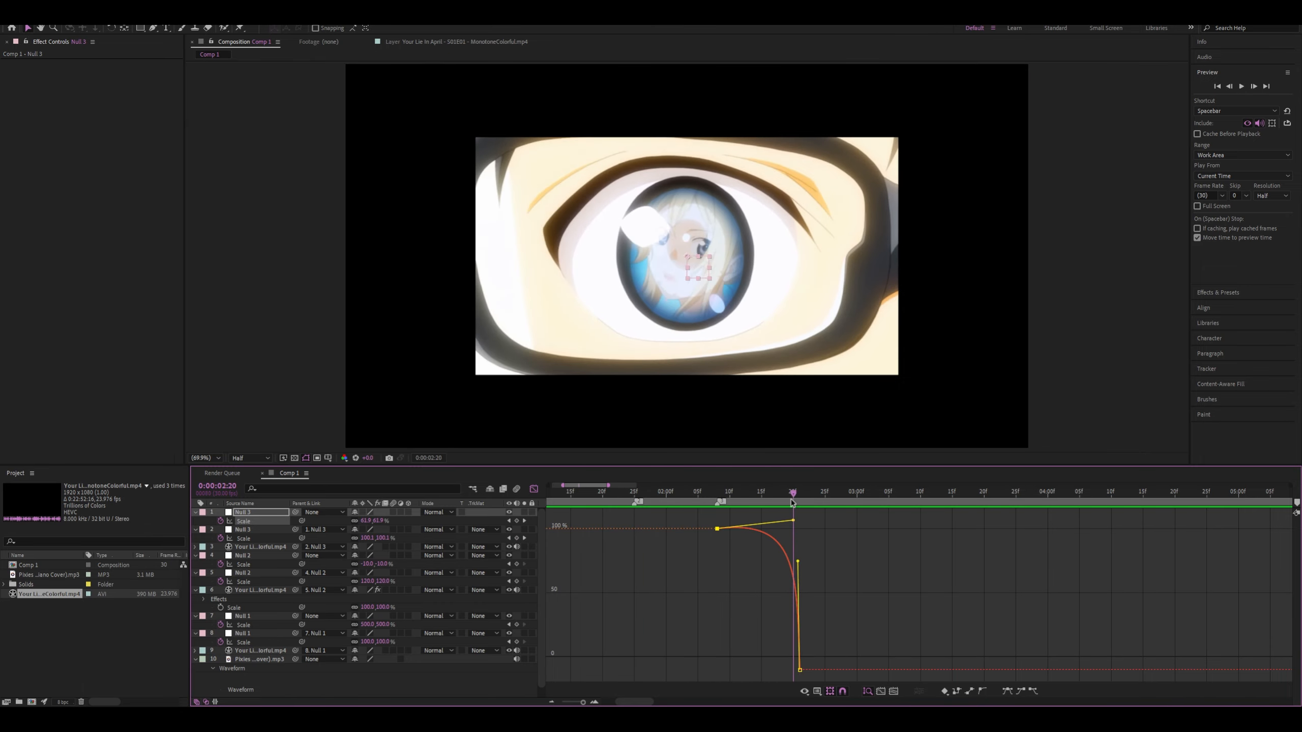
click(533, 488)
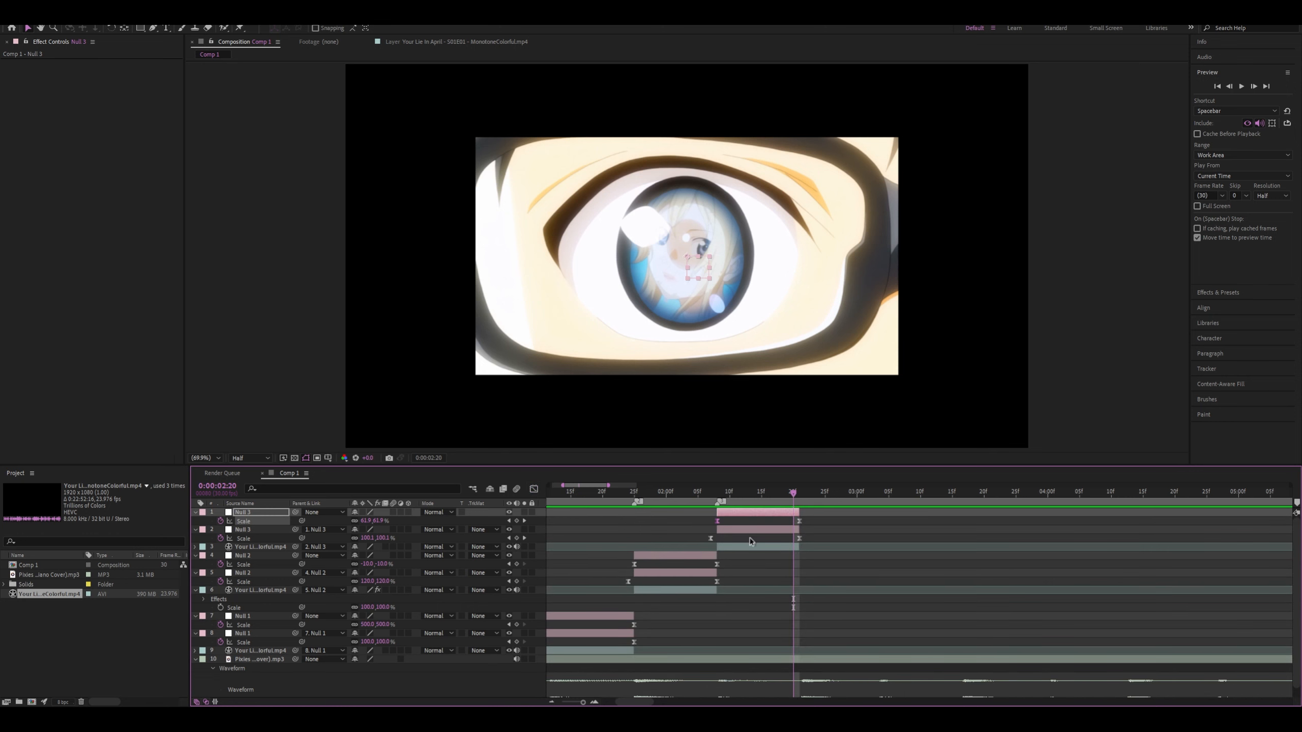
click(738, 547)
click(670, 591)
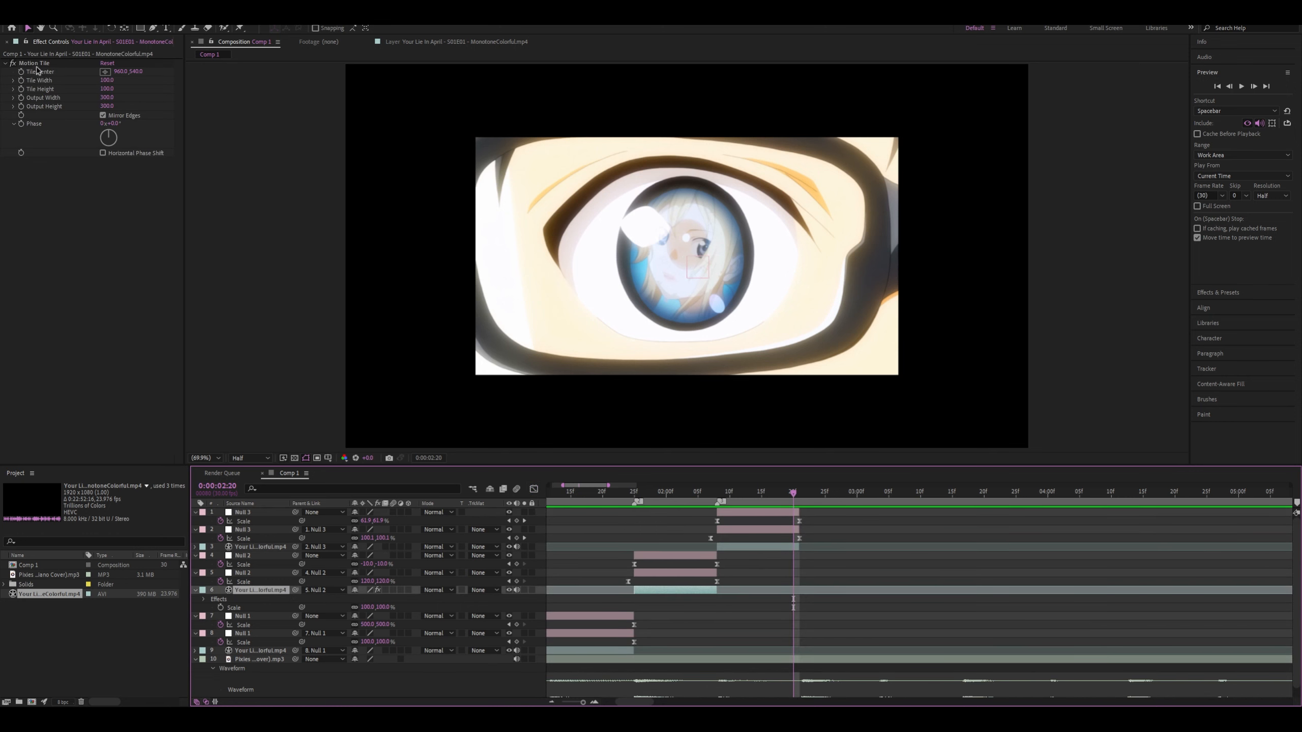
click(648, 375)
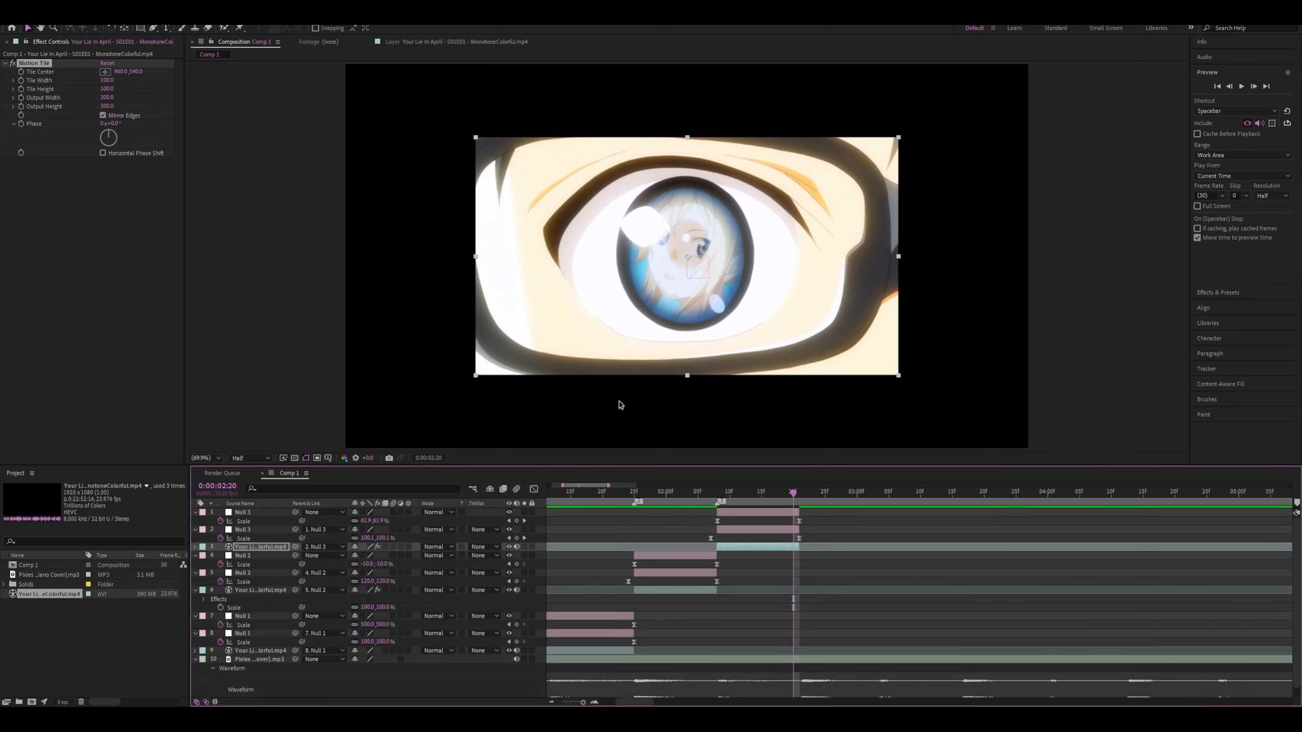
Raise the upper Null 3's Scale curve slightly above 100% before its steep drop to -10%, and preview the transitions
click(800, 521)
click(534, 489)
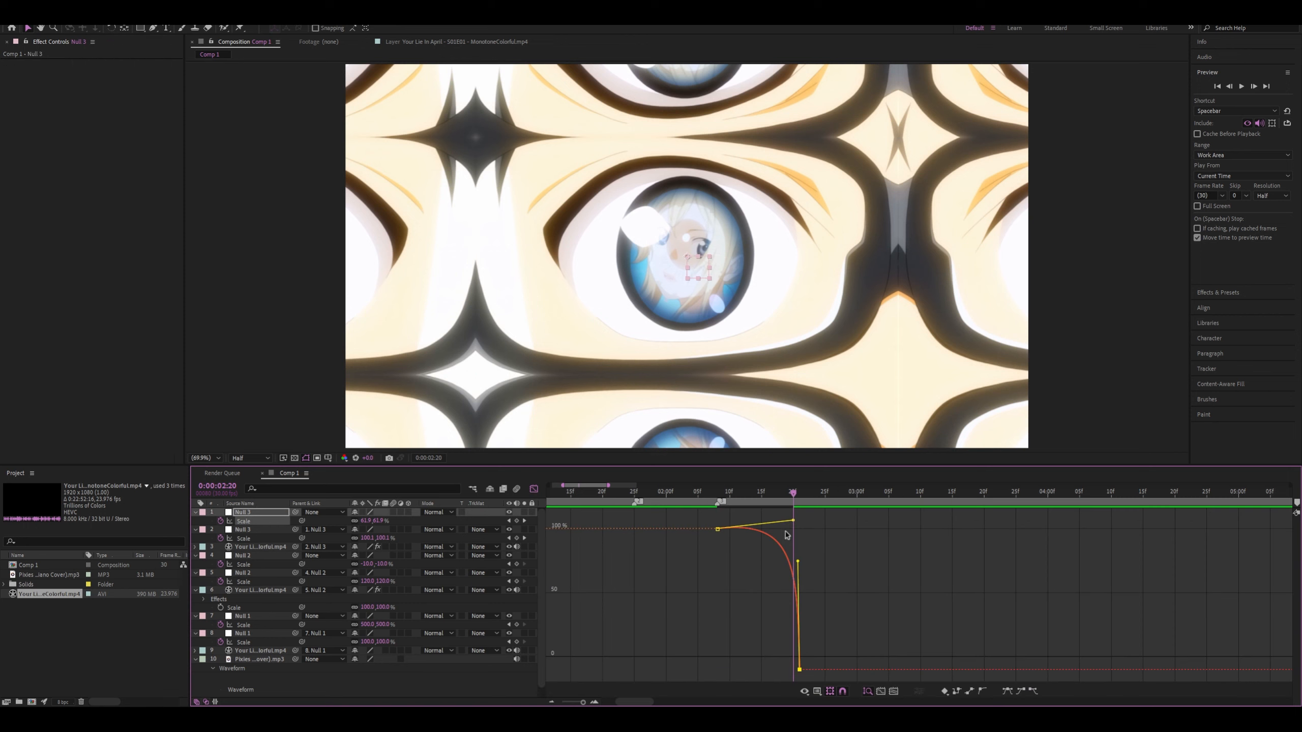
drag(782, 524, 785, 517)
drag(792, 573, 567, 487)
key(space)
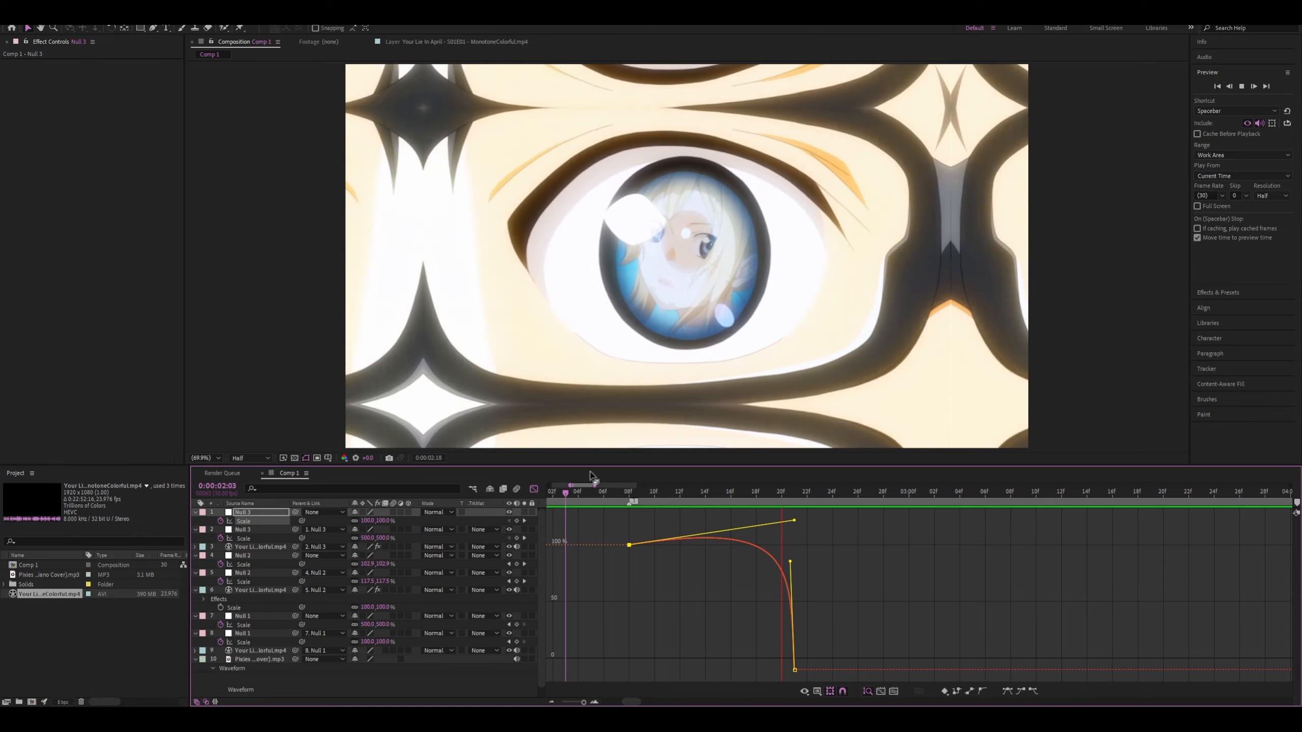
key(space)
key(space)
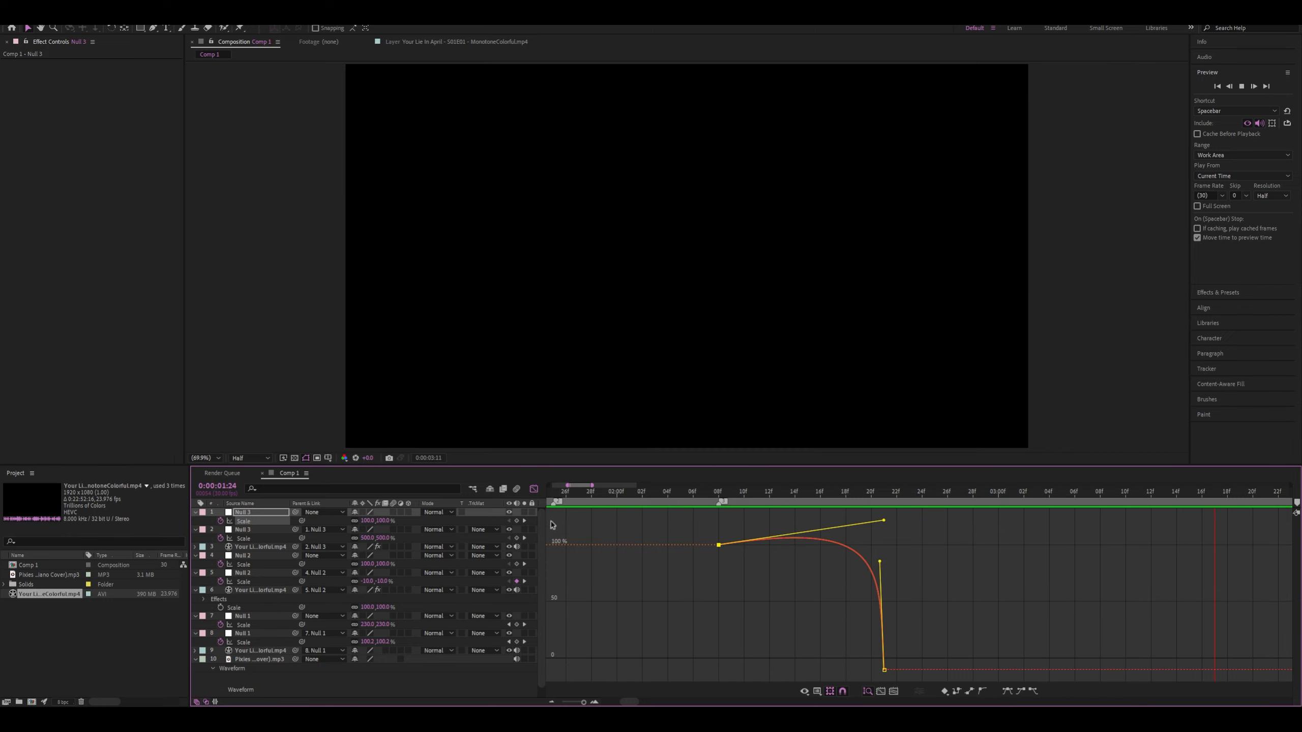
Enable motion blur on all three anime clip layers
click(533, 489)
scroll(625, 565, down, 2)
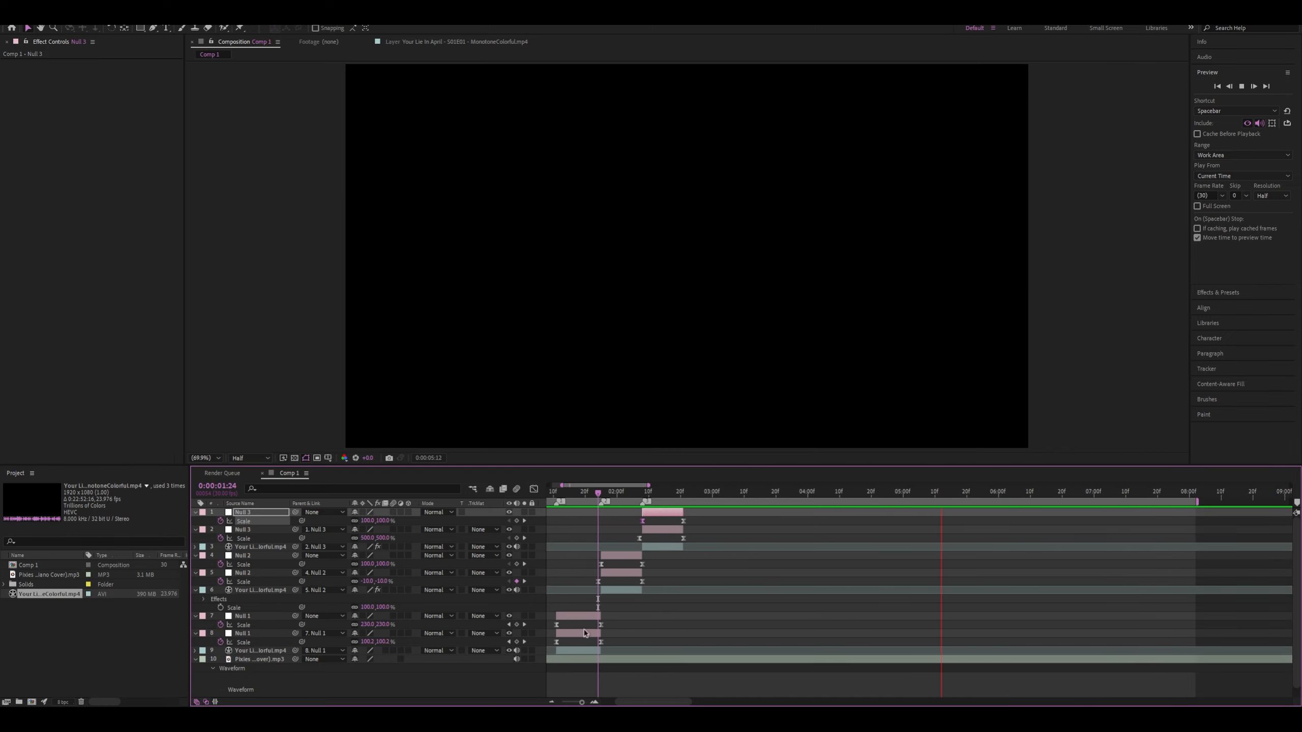
click(251, 649)
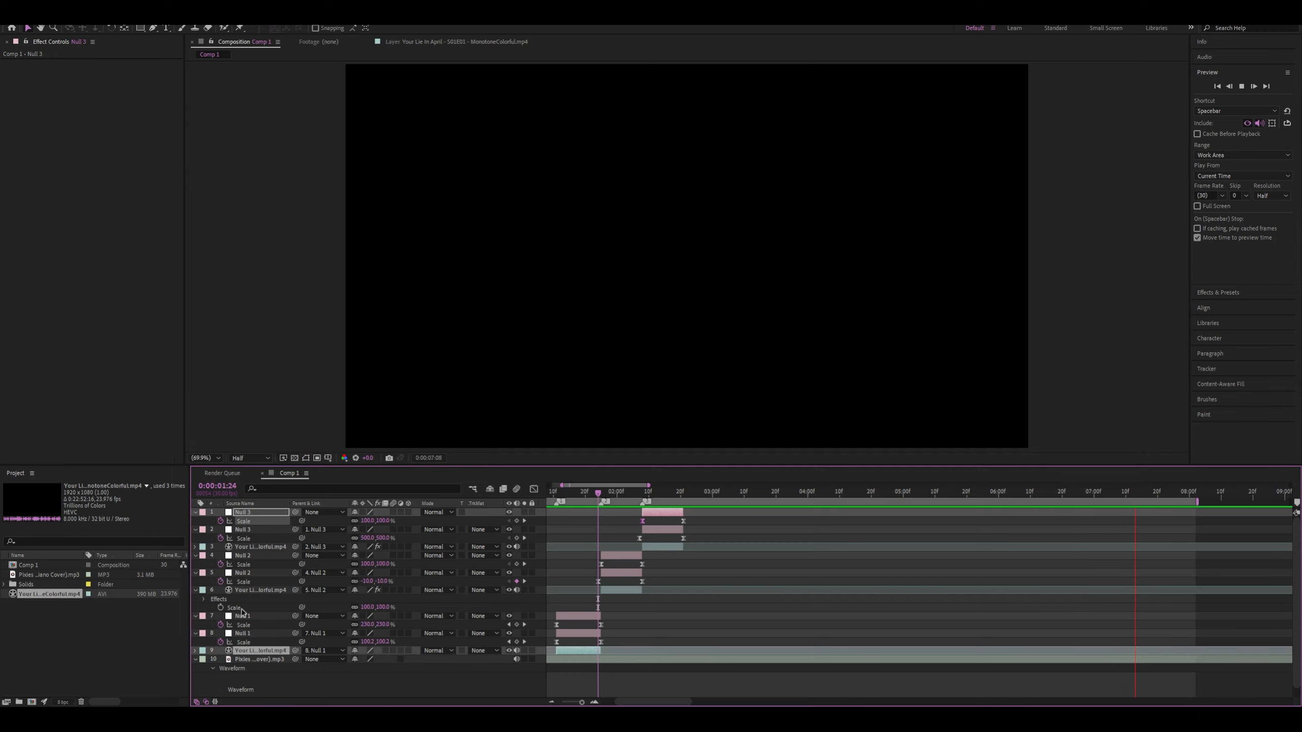
ctrl+click(248, 591)
ctrl+click(252, 548)
key(space)
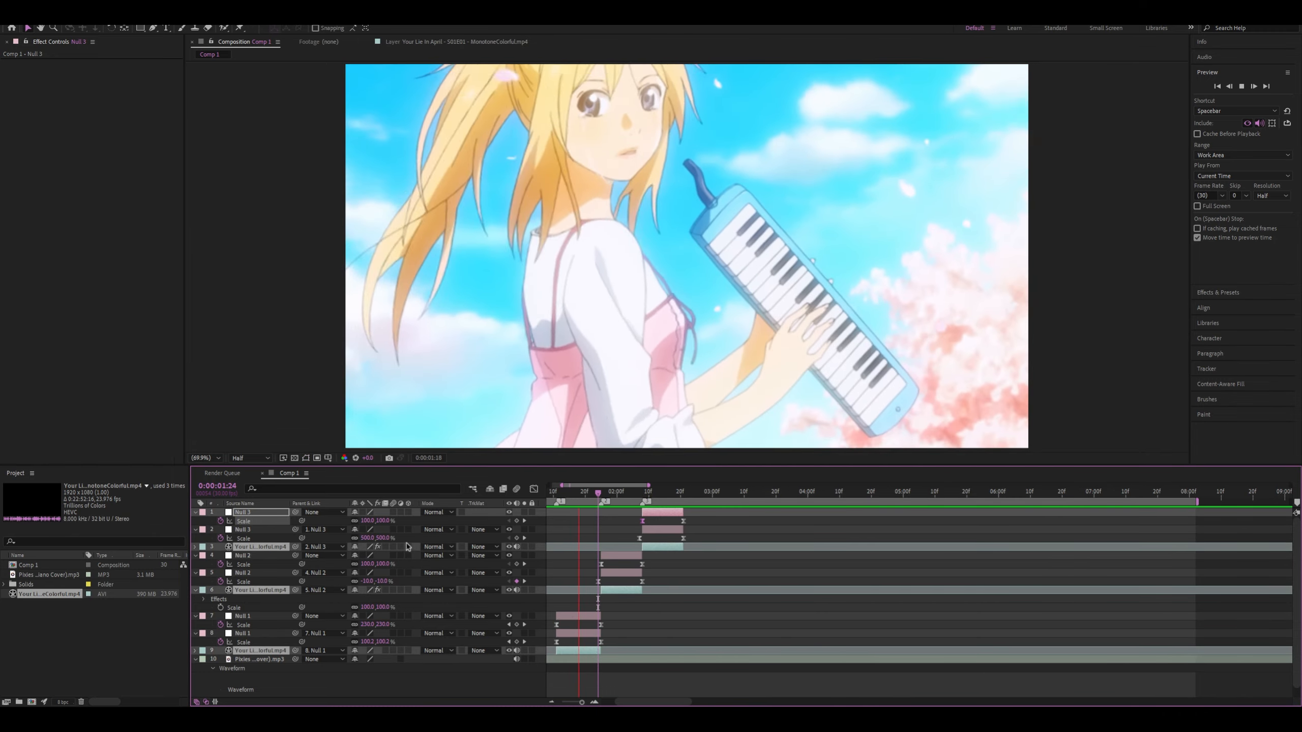
key(space)
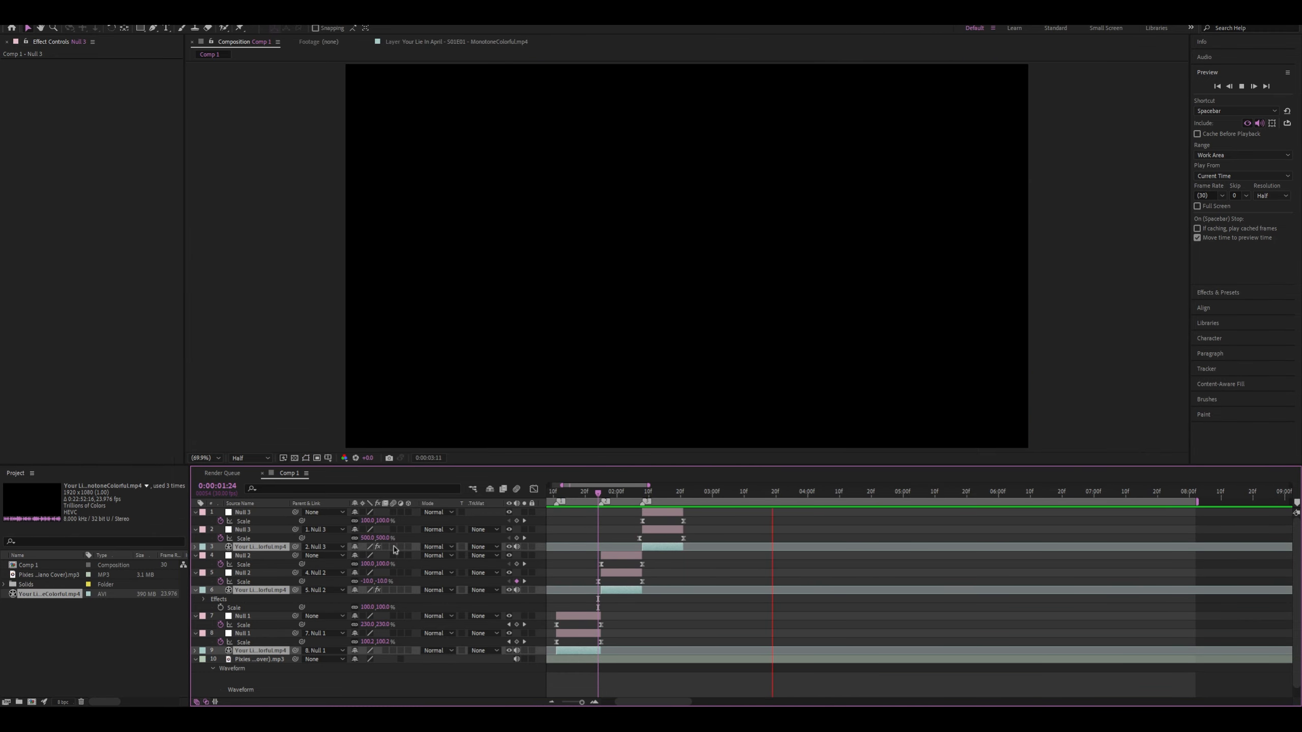
click(393, 547)
Preview the three clip transitions repeatedly with motion blur, examining the frames around 0:00:02:08 and 0:00:01:28
drag(598, 493, 557, 493)
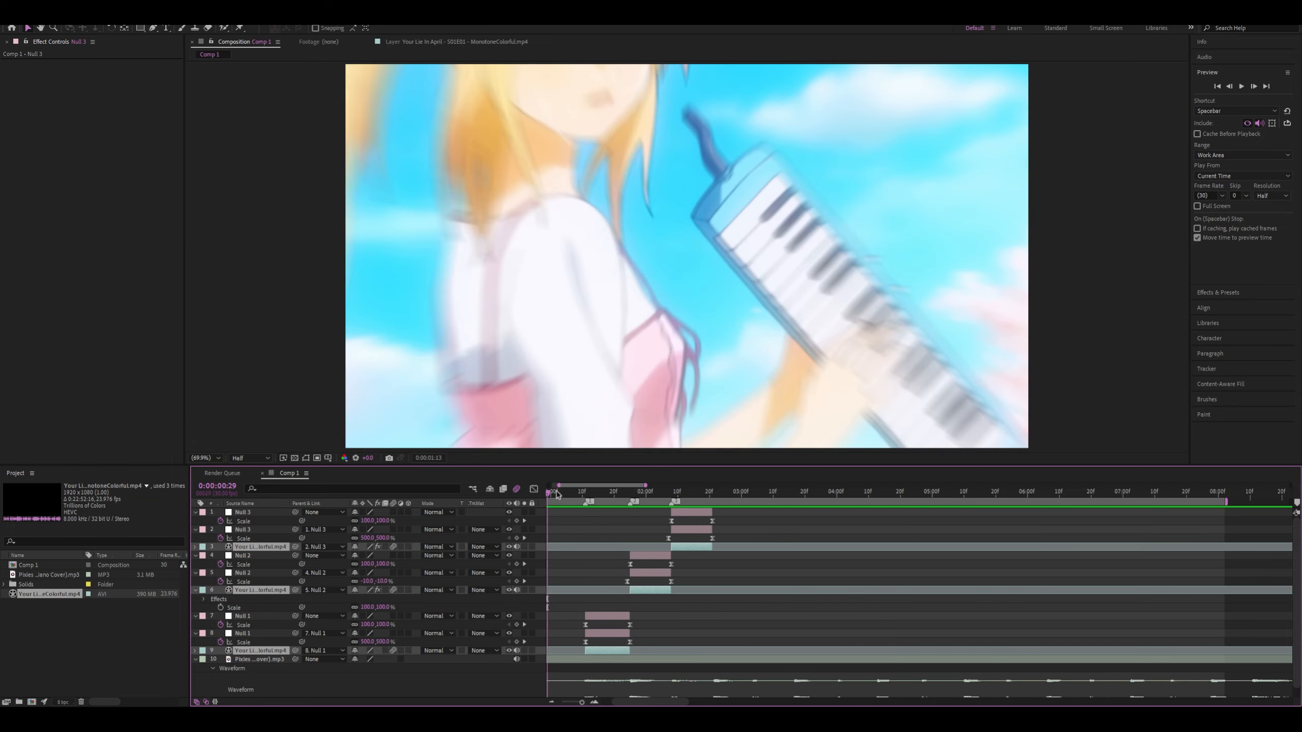
key(space)
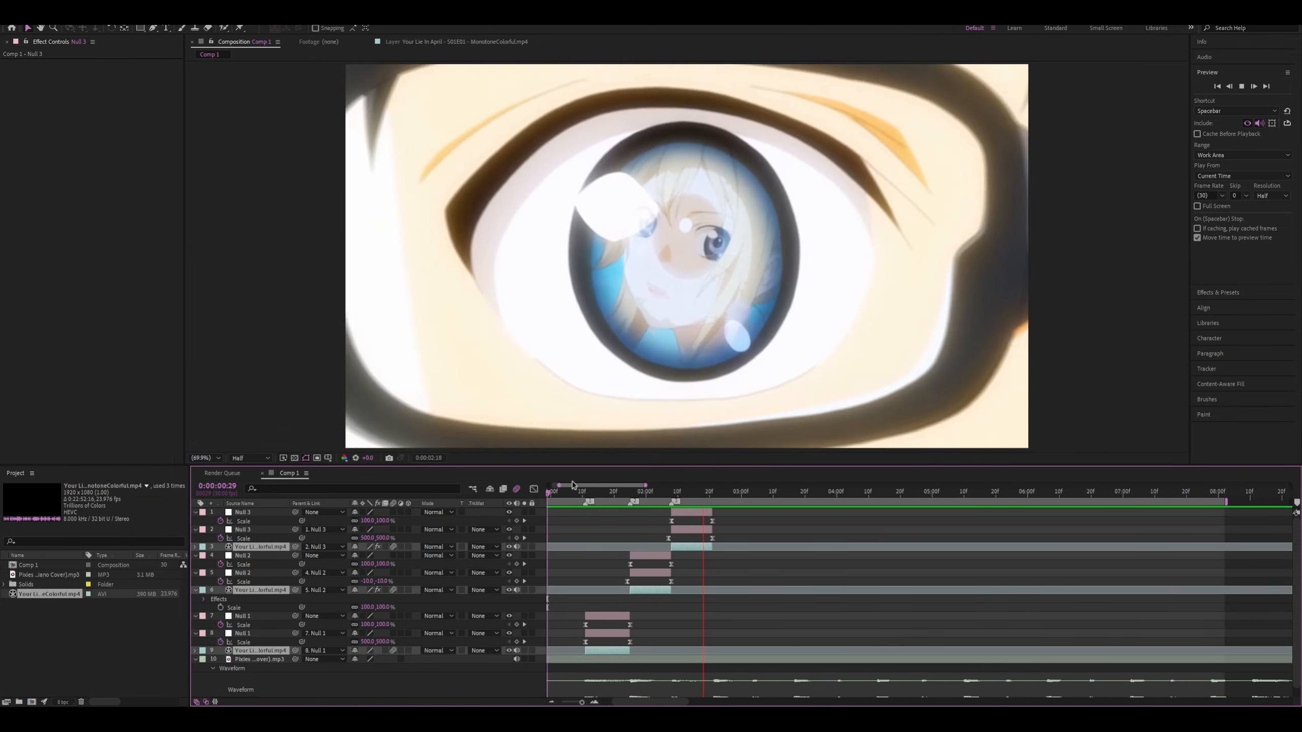
click(571, 491)
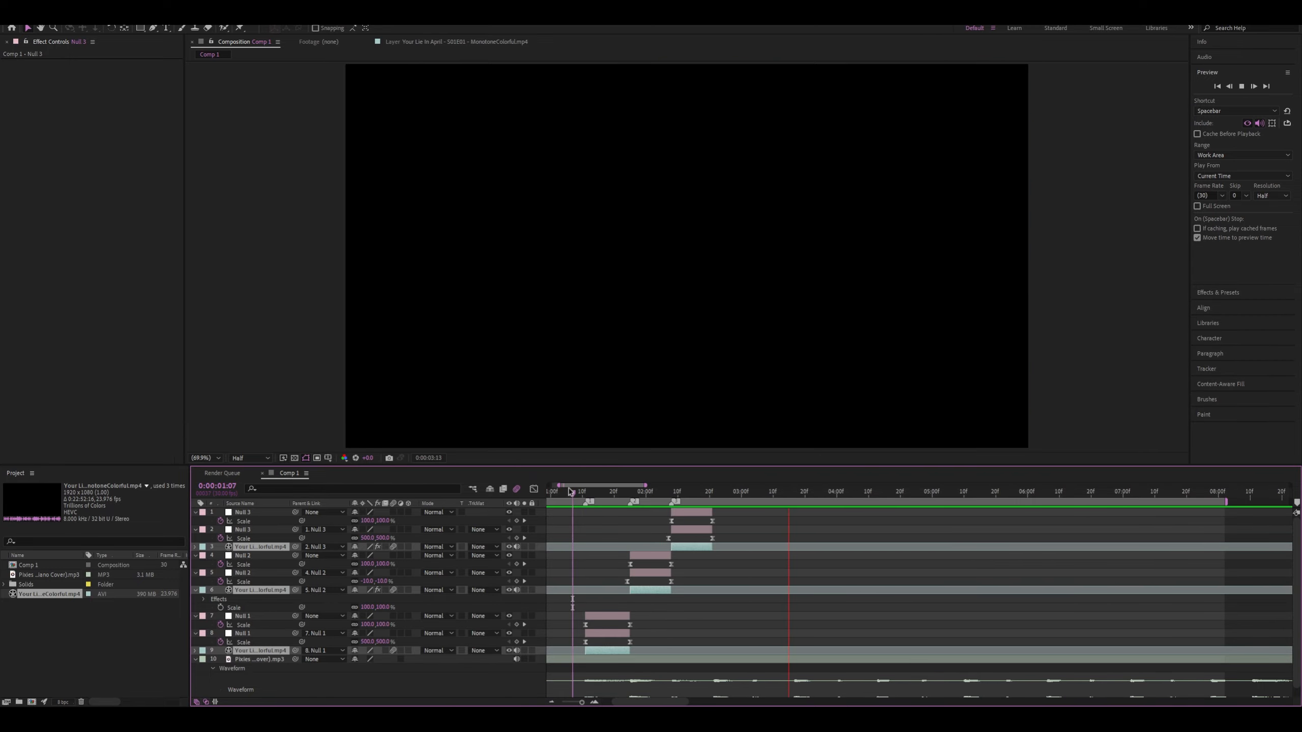
click(571, 491)
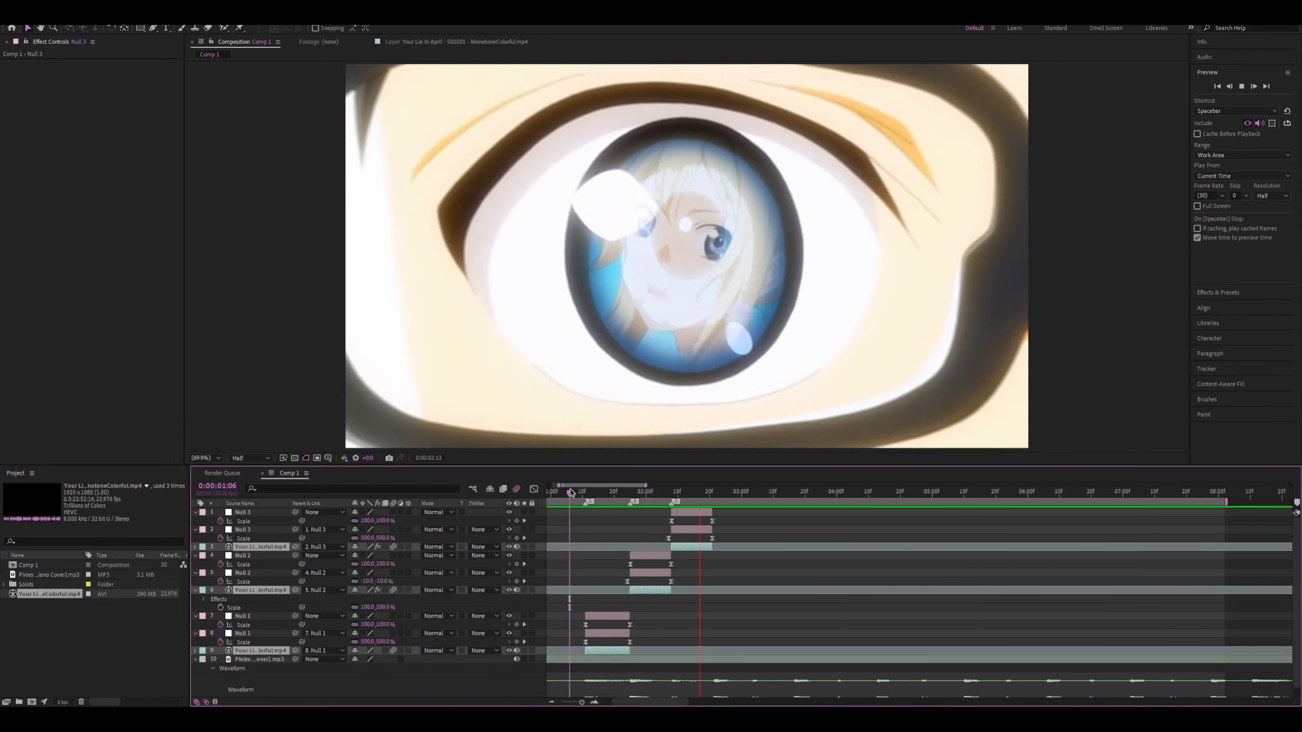
click(576, 491)
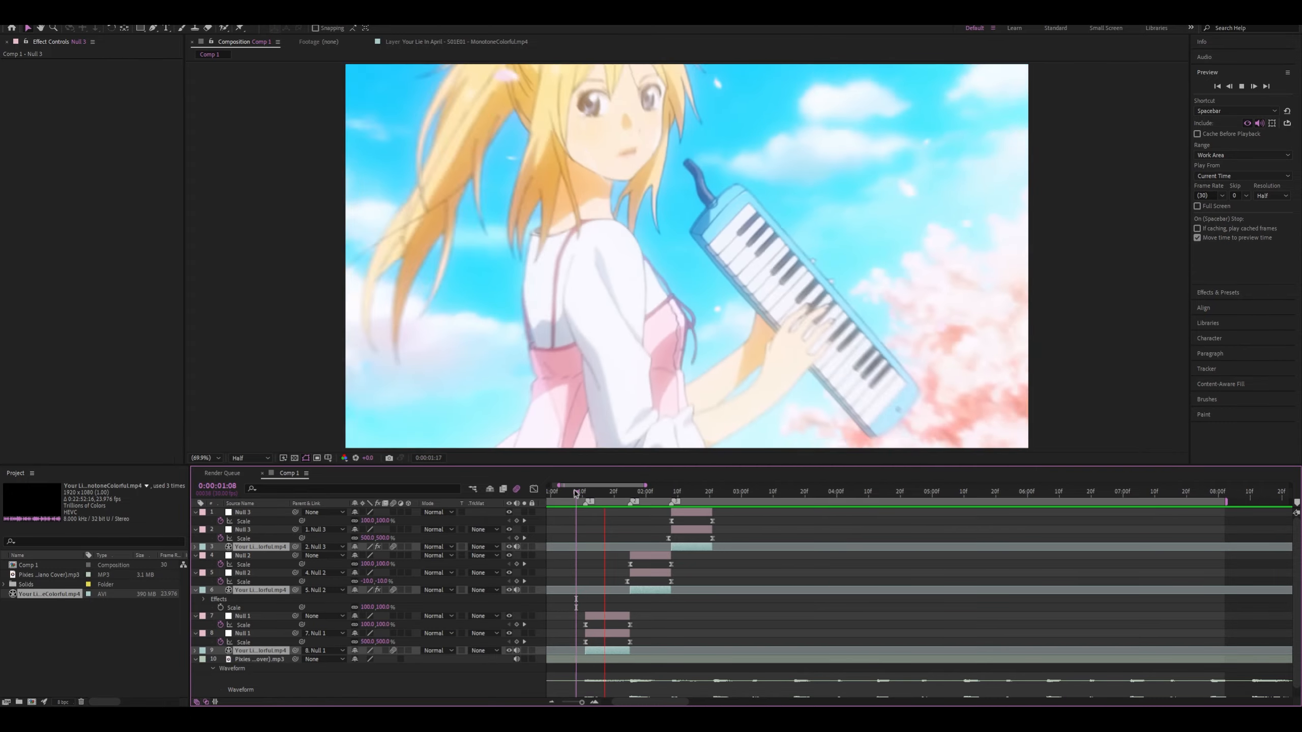
click(576, 493)
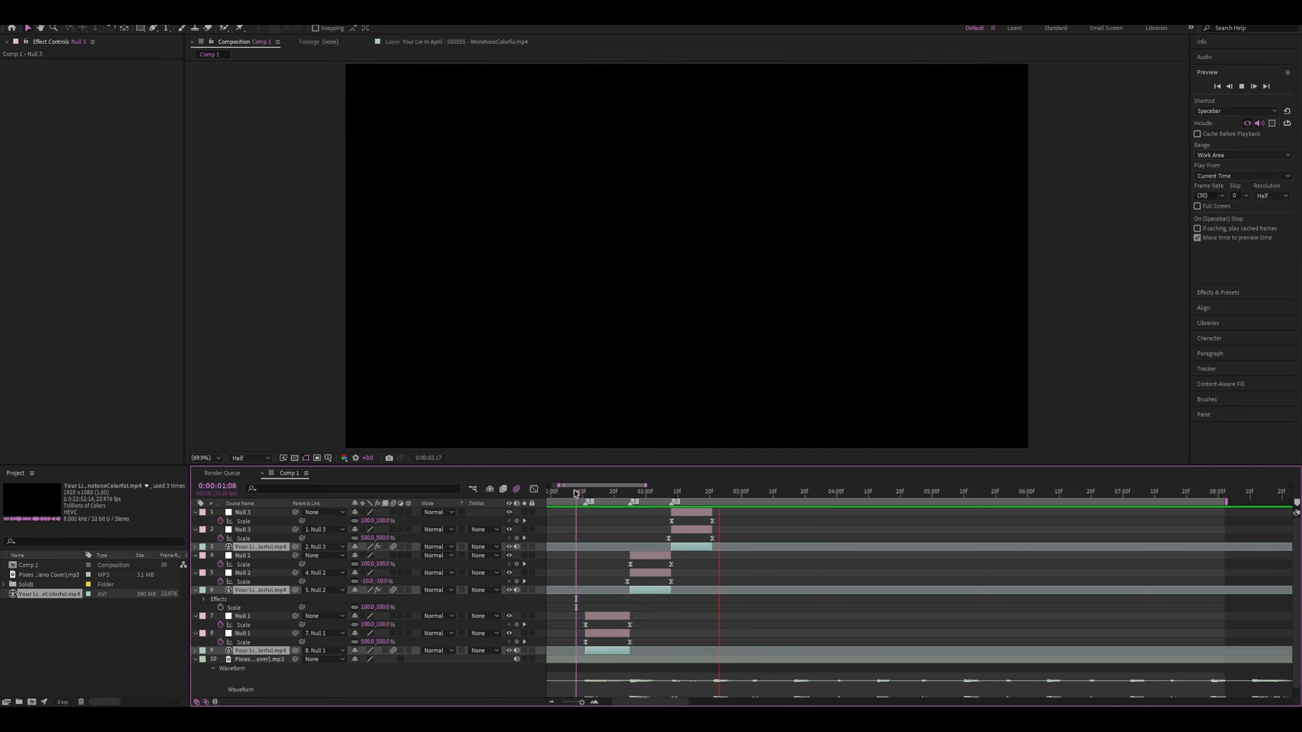
click(576, 493)
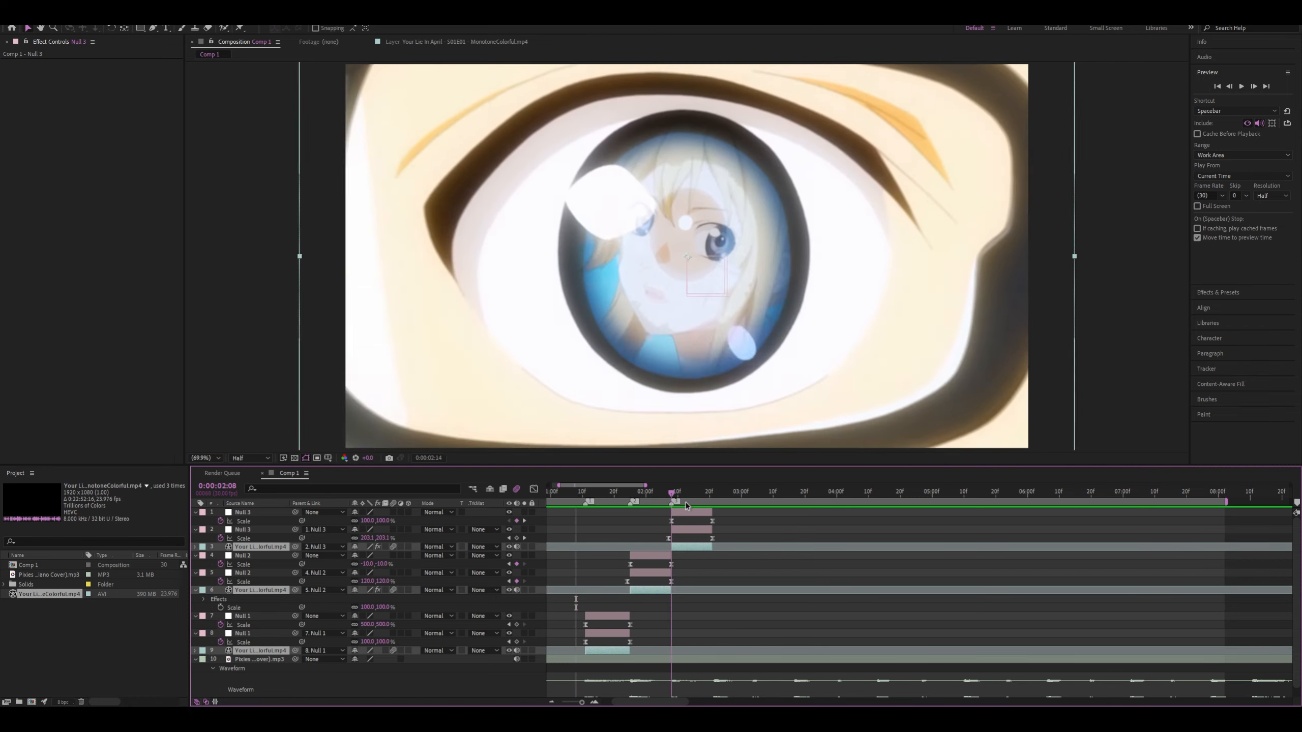
key(space)
click(640, 493)
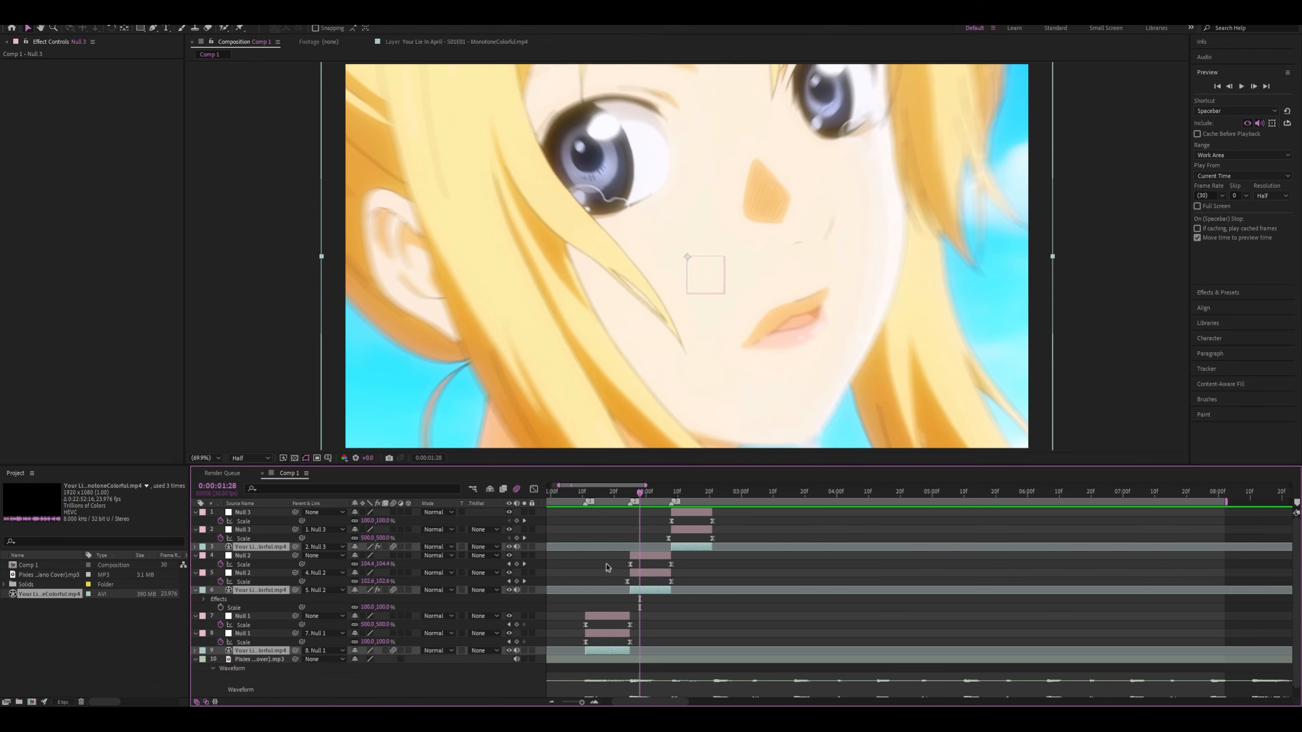
Turn off motion blur on the three clip layers and preview the transitions from 0:00:01:07 for comparison
click(394, 650)
click(573, 492)
key(space)
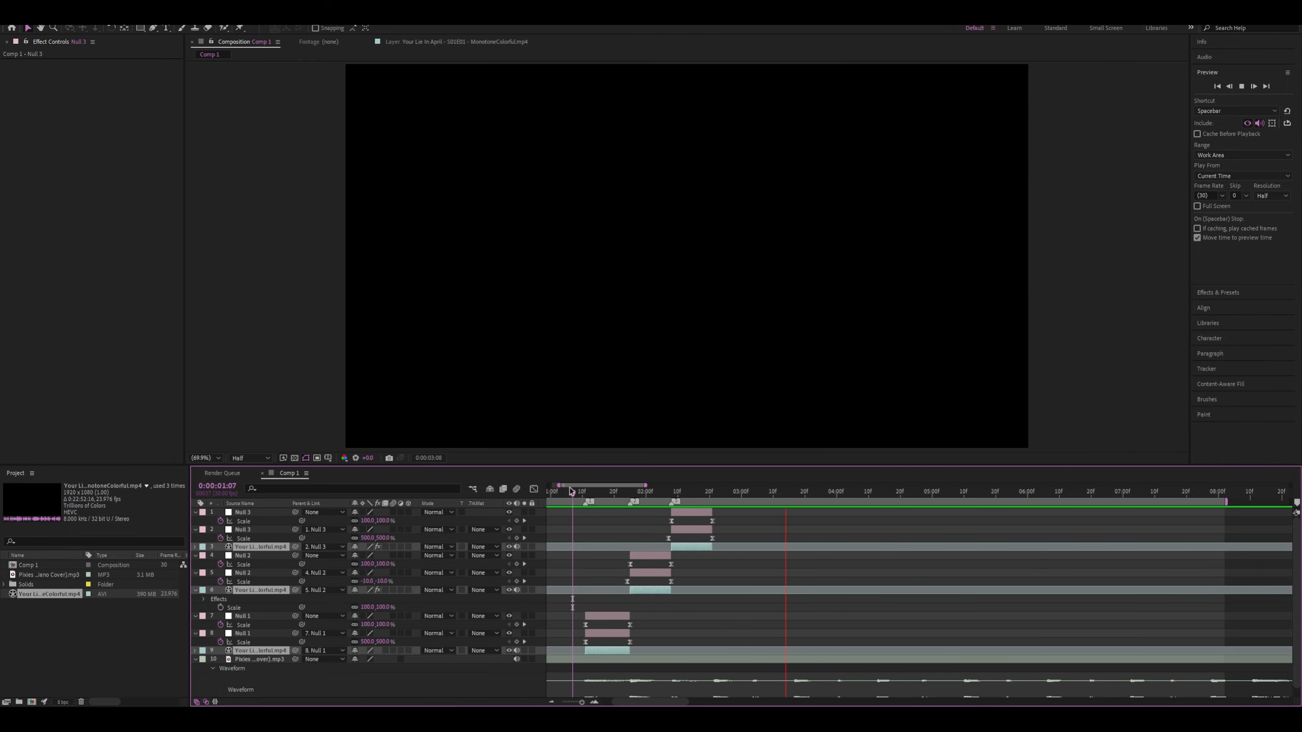
drag(571, 492, 583, 506)
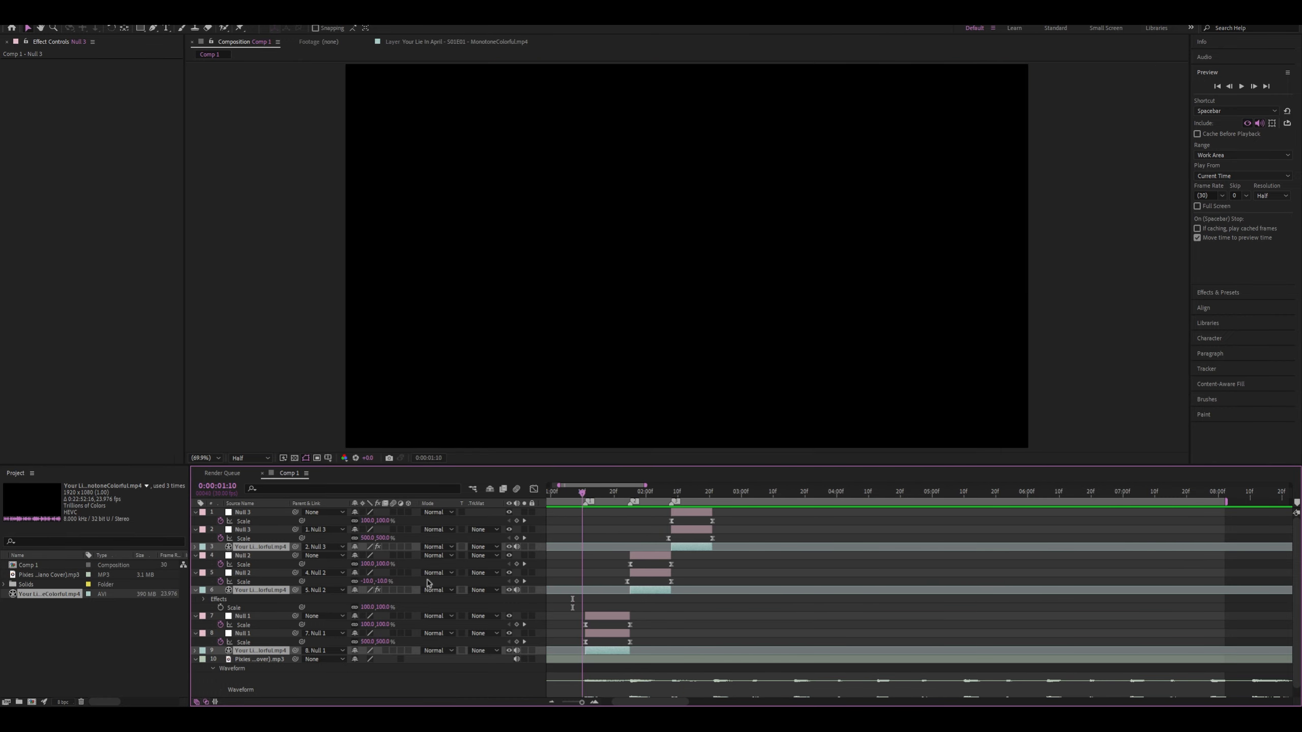
click(384, 650)
key(ctrl+shift+a)
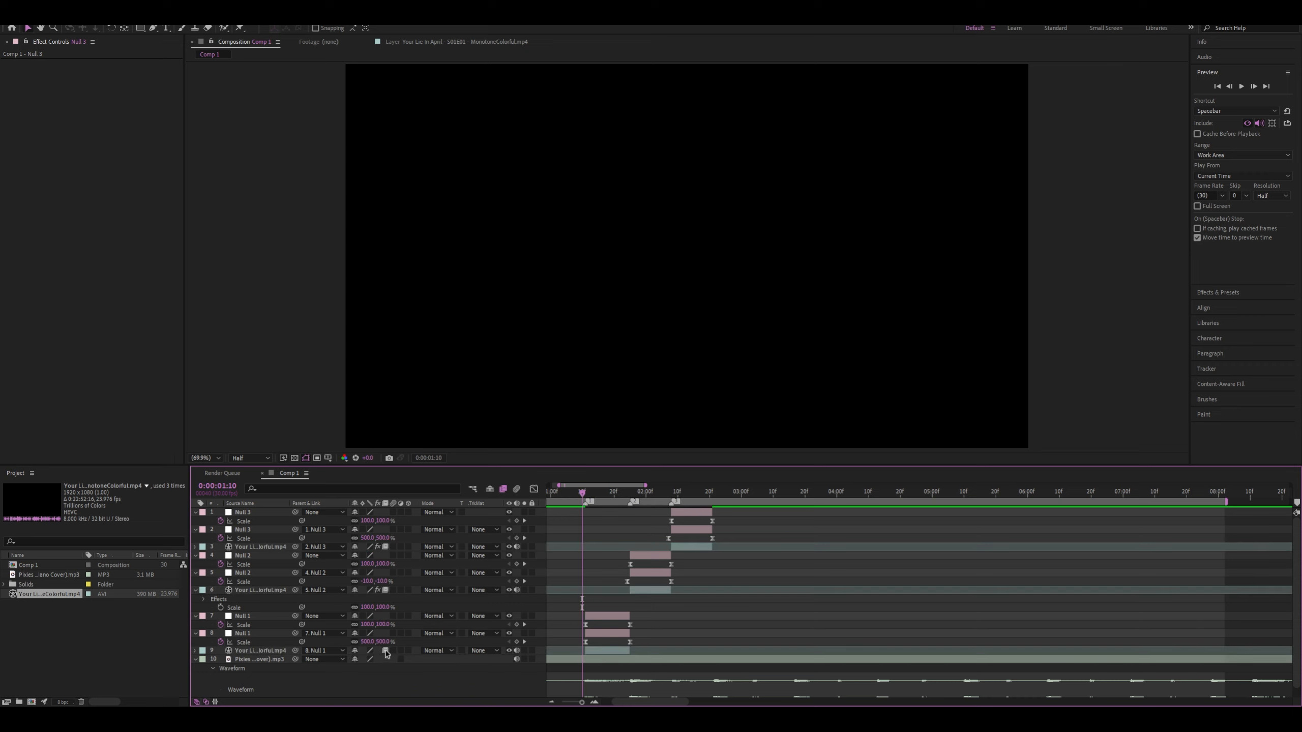
key(ctrl+z)
key(ctrl+z)
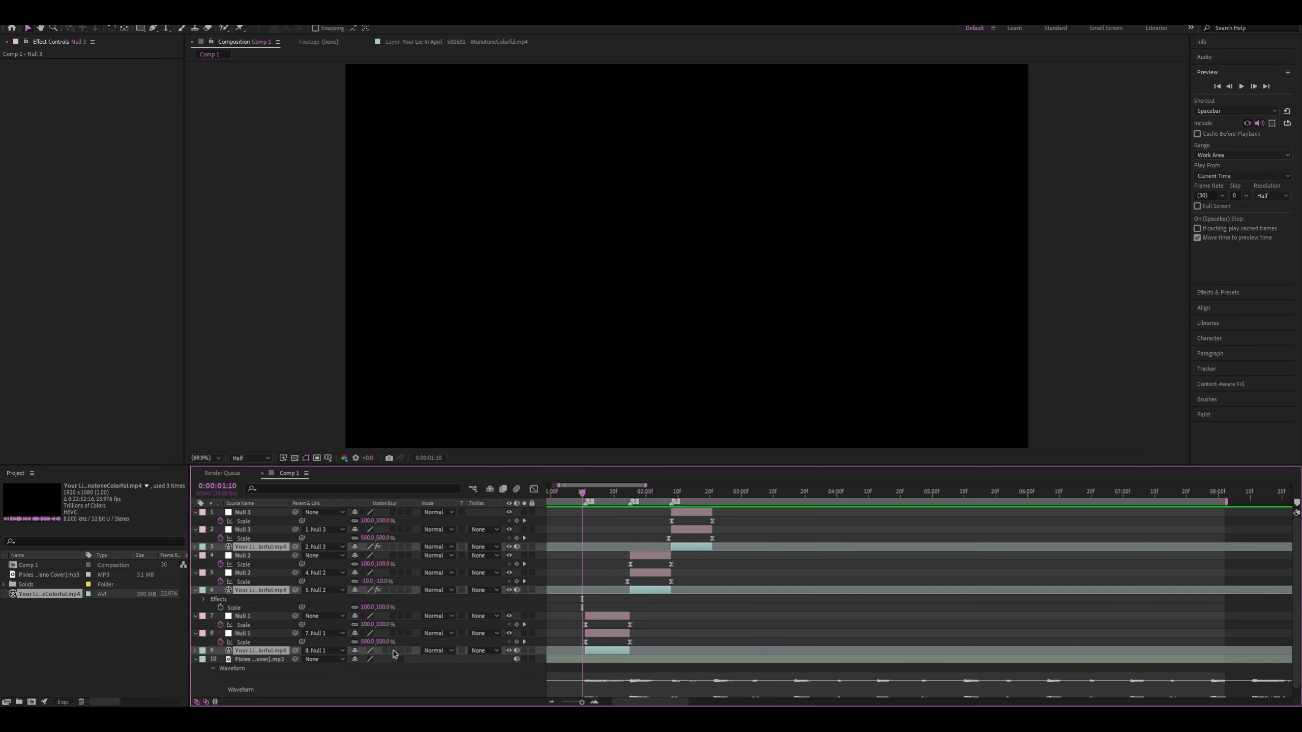
Turn motion blur back on for the three clip layers and preview the transitions from 0:00:01:10
click(393, 651)
key(space)
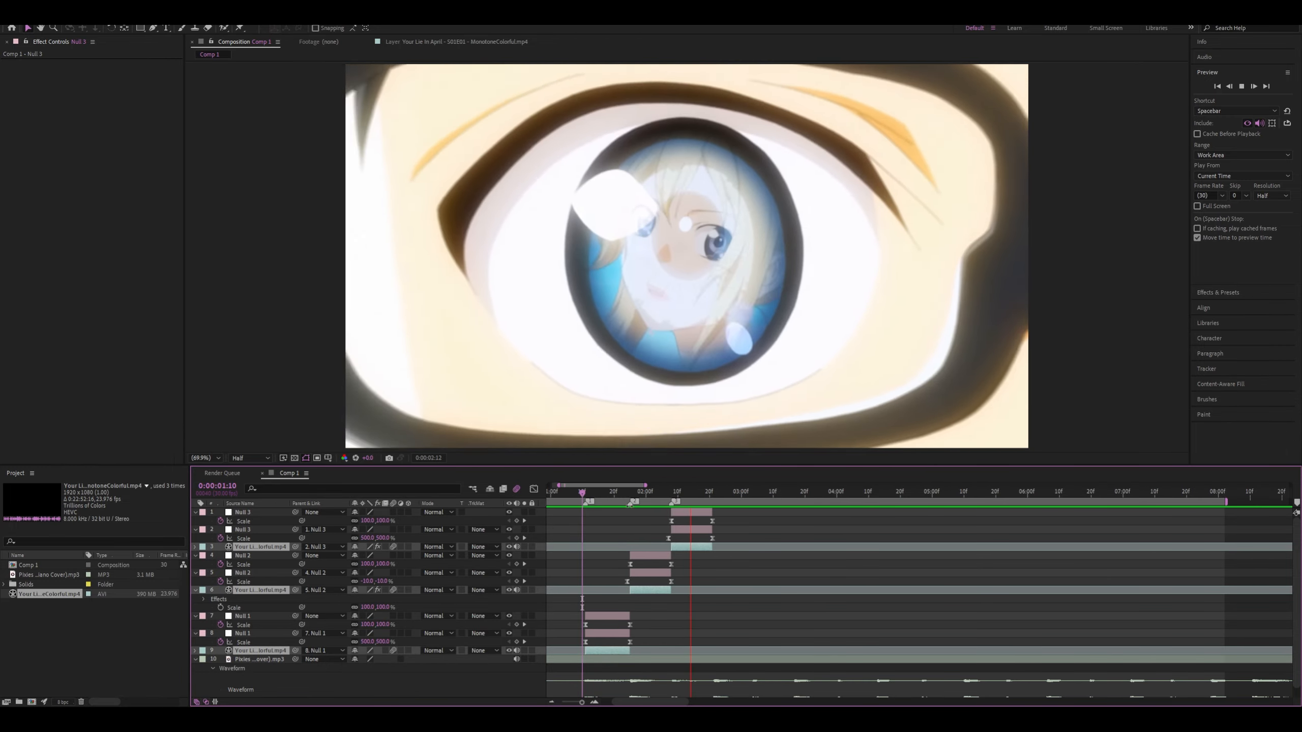
key(space)
Steepen the lower Null 1's Scale curve where it drops from 500% at 0:00:01:11 towards 100%, and preview the transitions
mouse_move(604, 513)
mouse_down()
mouse_move(585, 527)
mouse_move(615, 525)
mouse_move(589, 530)
mouse_up()
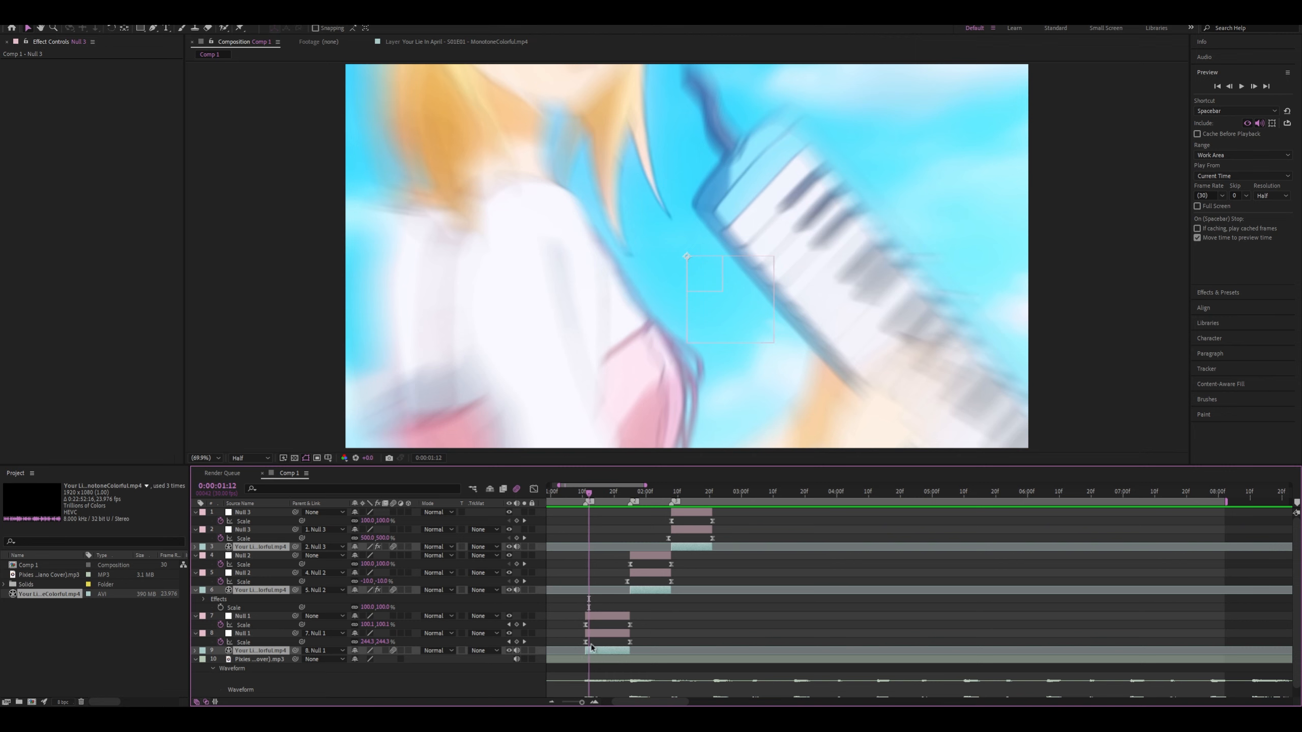
scroll(560, 649, up, 3)
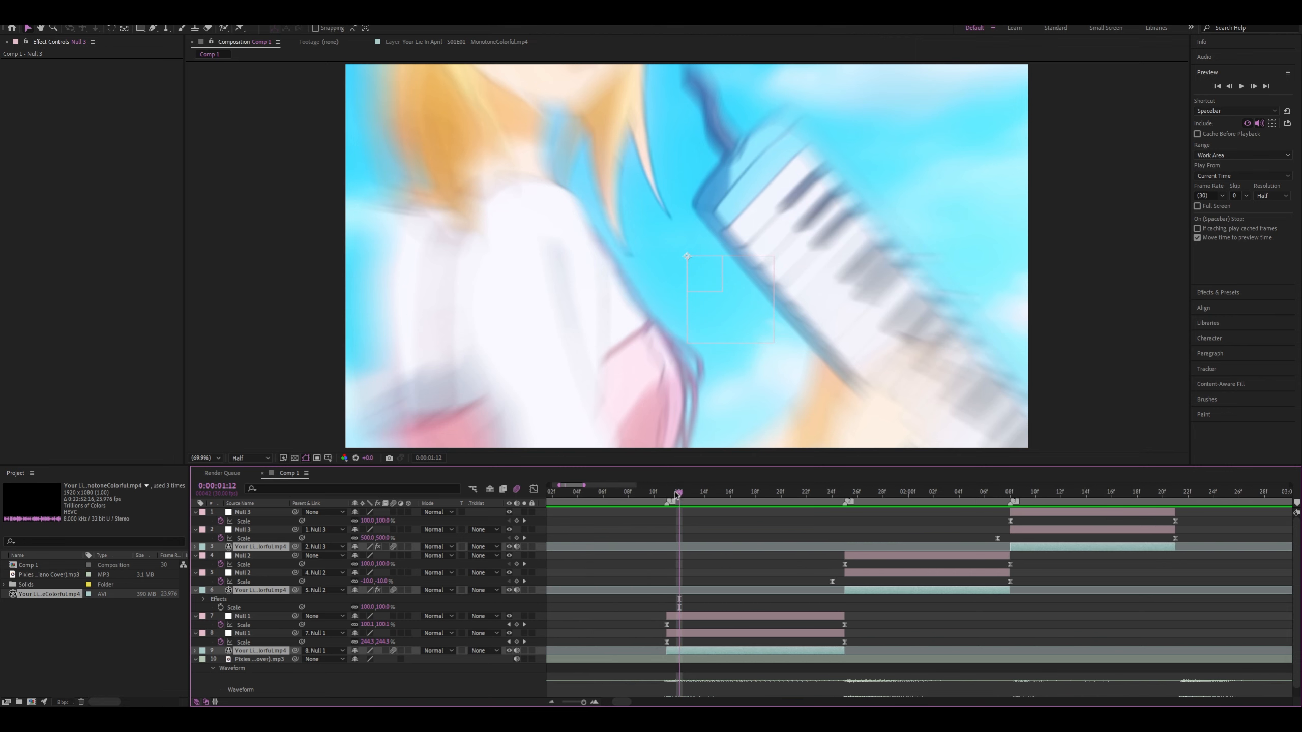
drag(676, 493, 666, 493)
click(668, 643)
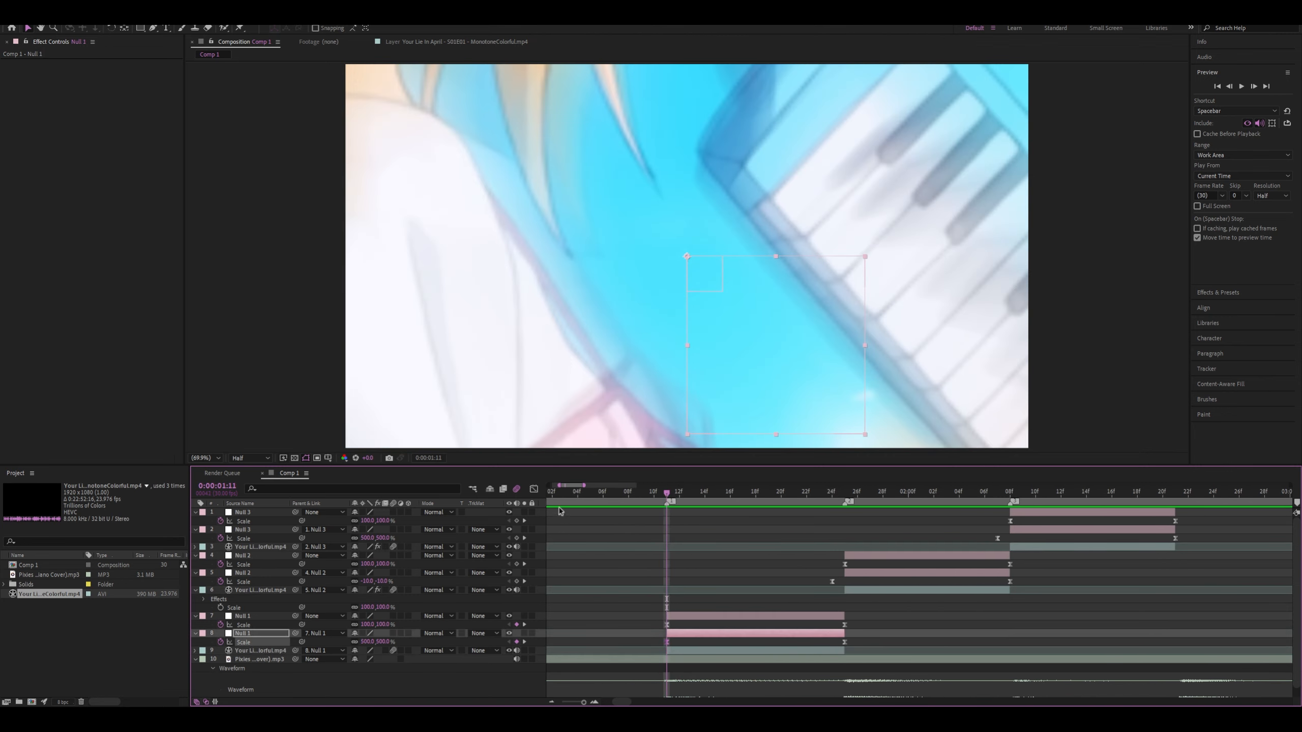
click(533, 489)
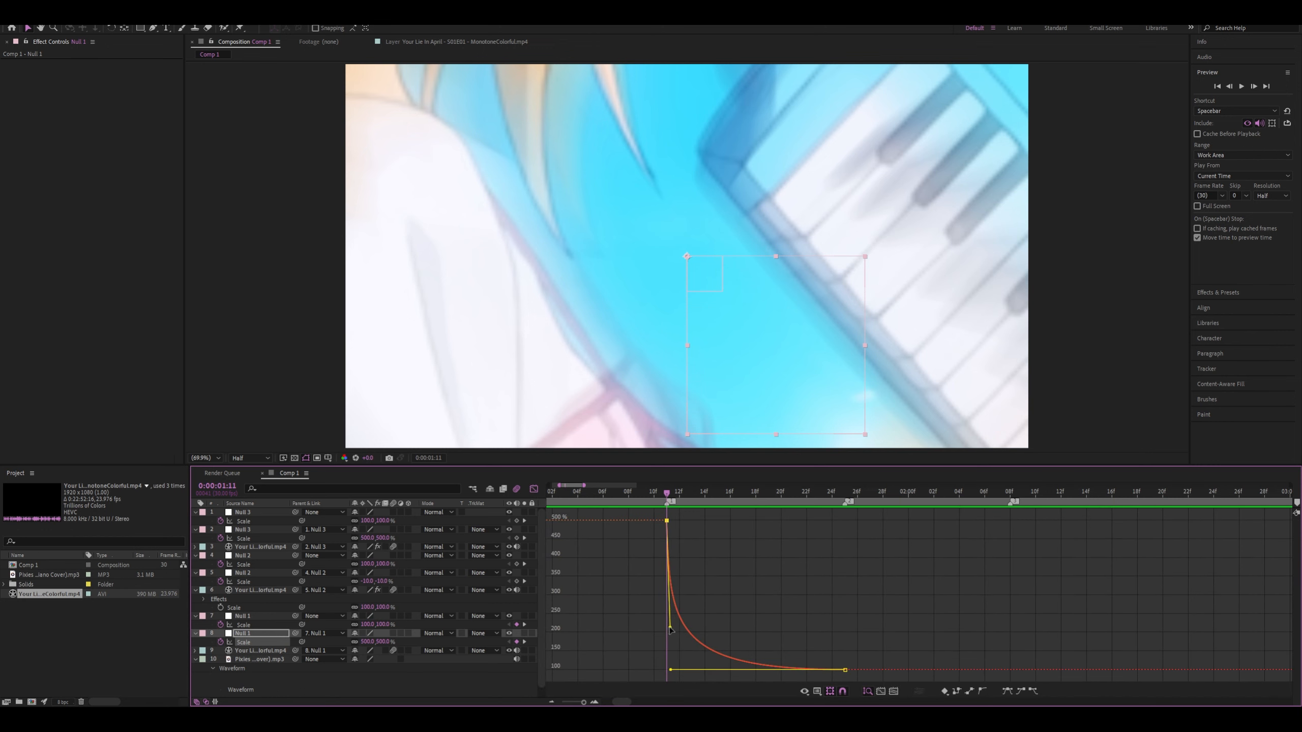
drag(670, 629, 663, 669)
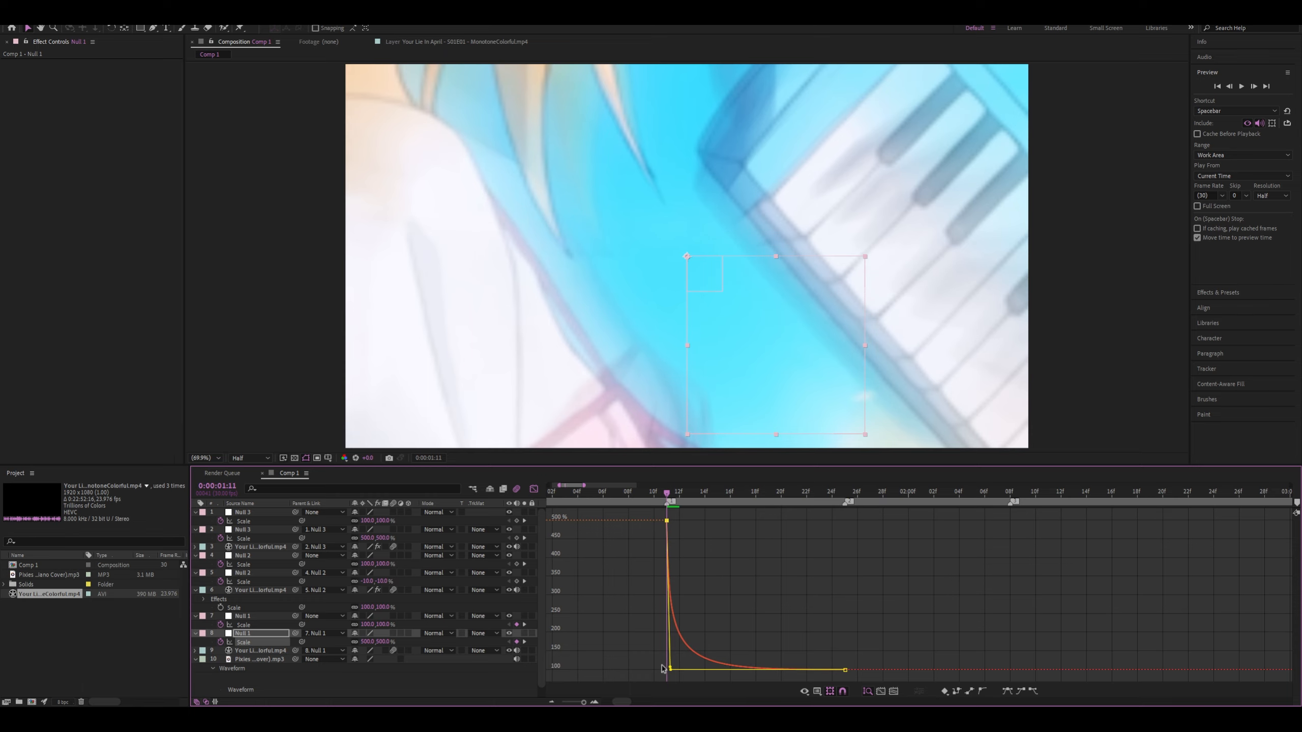
key(space)
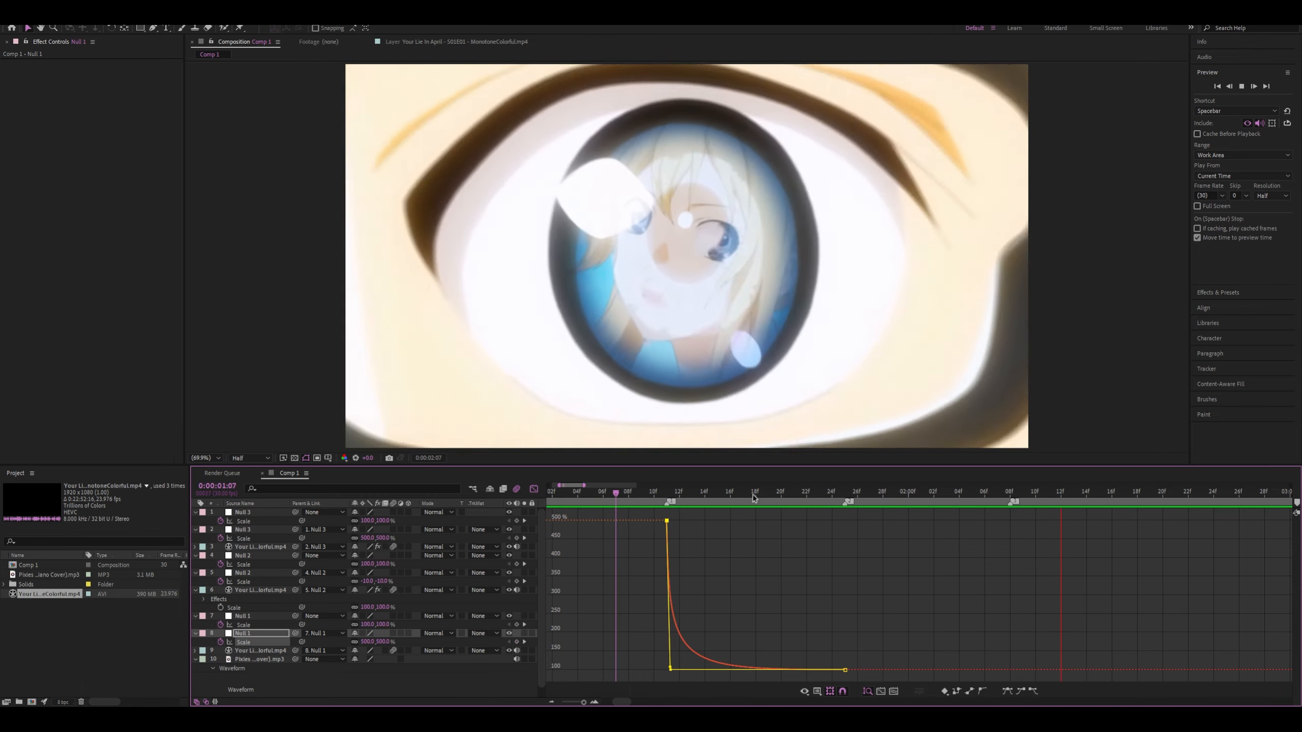
Steepen the upper Null 1's Scale curve where it rises from 100% to 500% at 0:00:01:25
key(space)
drag(549, 493, 539, 491)
click(533, 489)
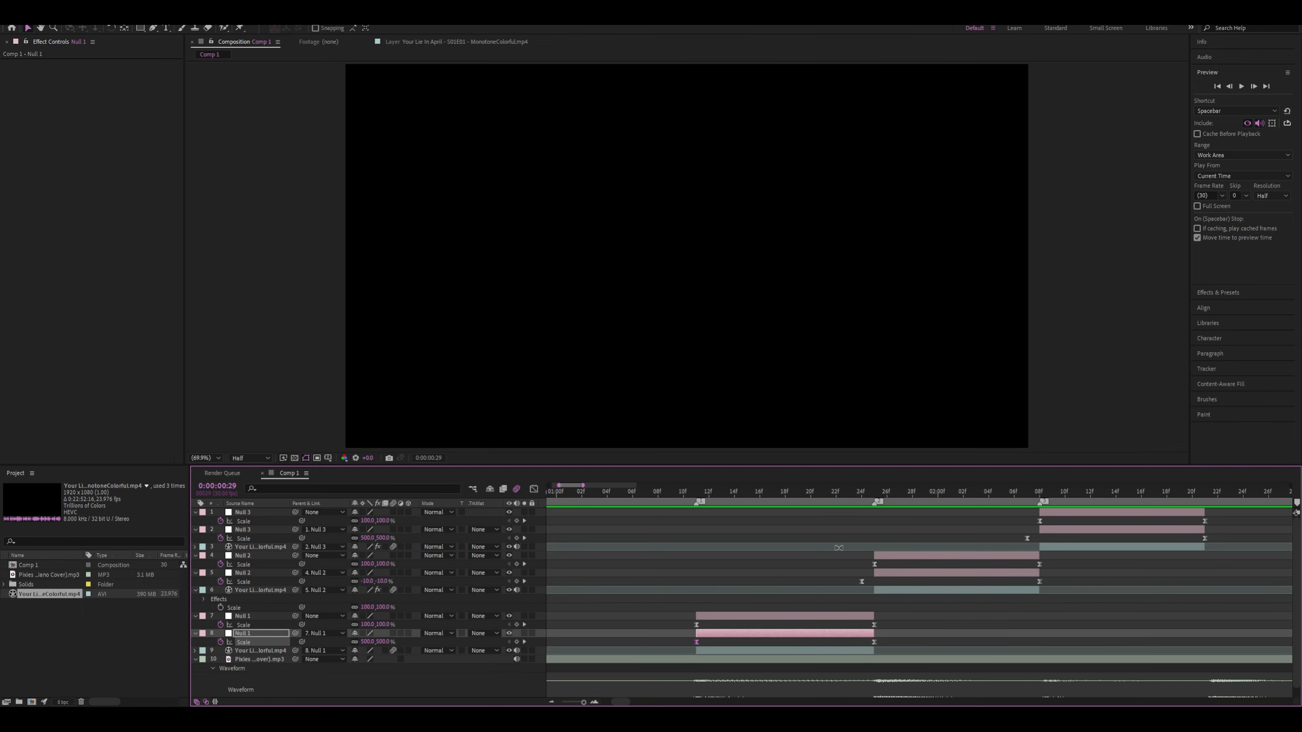
click(874, 625)
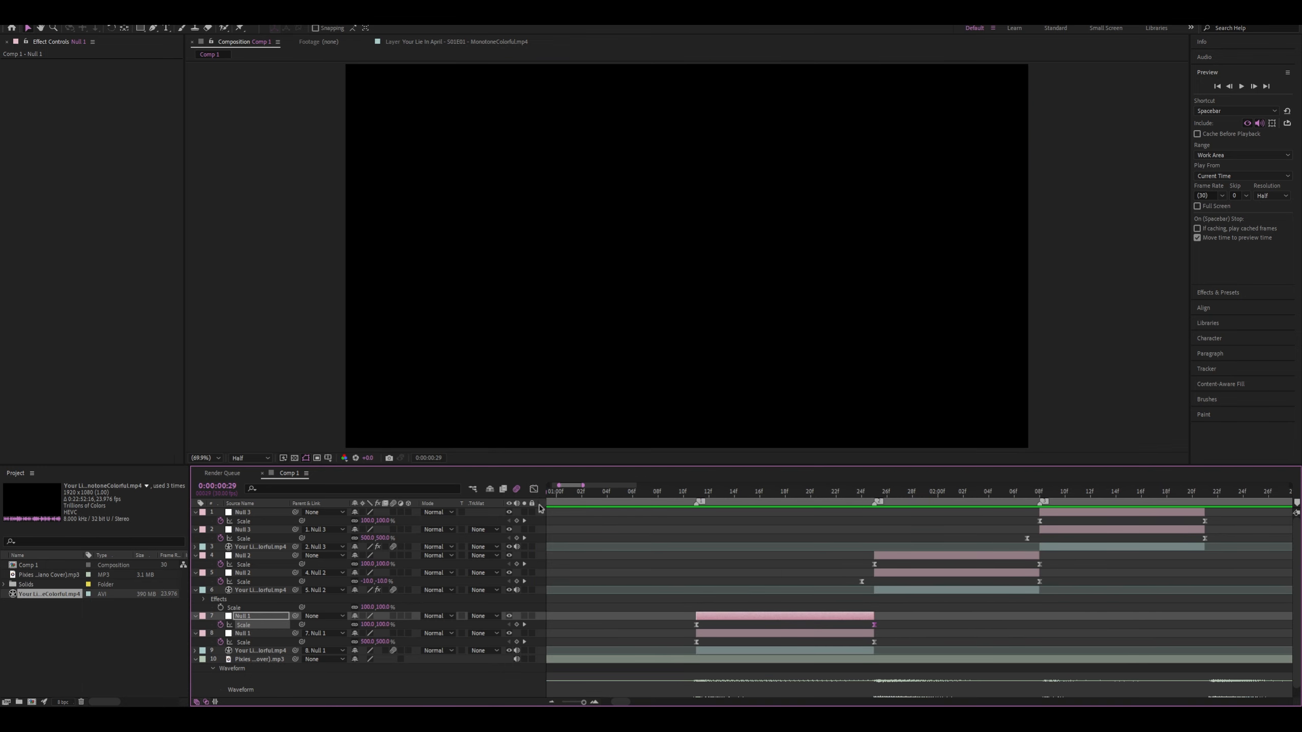
click(534, 490)
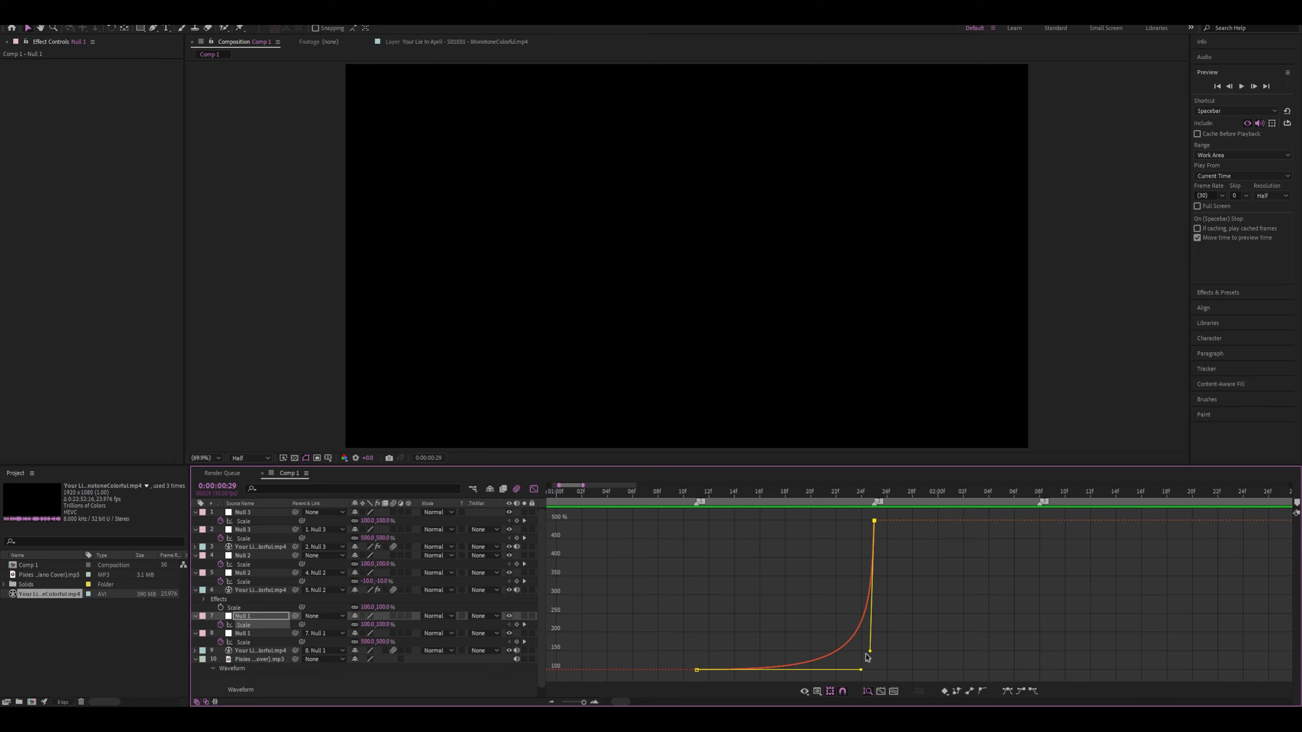
mouse_move(873, 654)
mouse_down()
mouse_move(890, 668)
mouse_move(870, 671)
mouse_up()
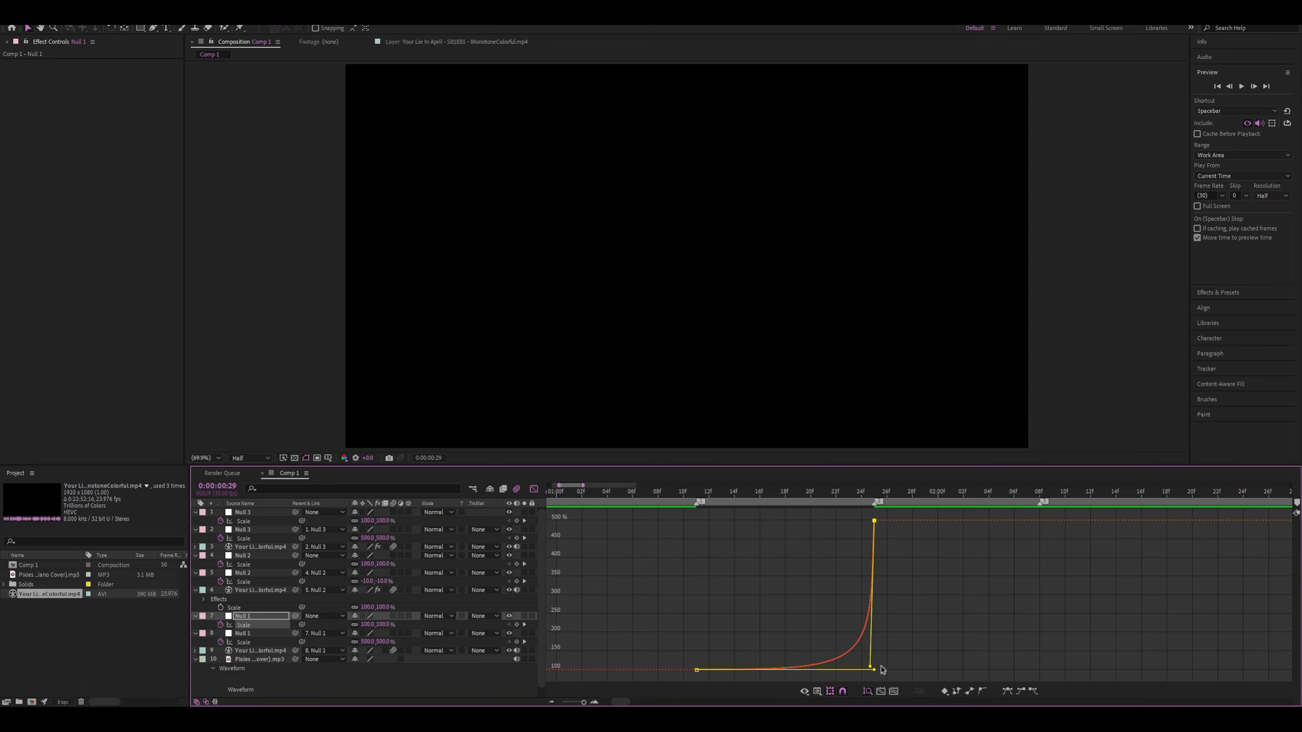
drag(883, 670, 872, 676)
Preview the clip transitions from around 0:00:01:04 and stop at 0:00:01:25
key(space)
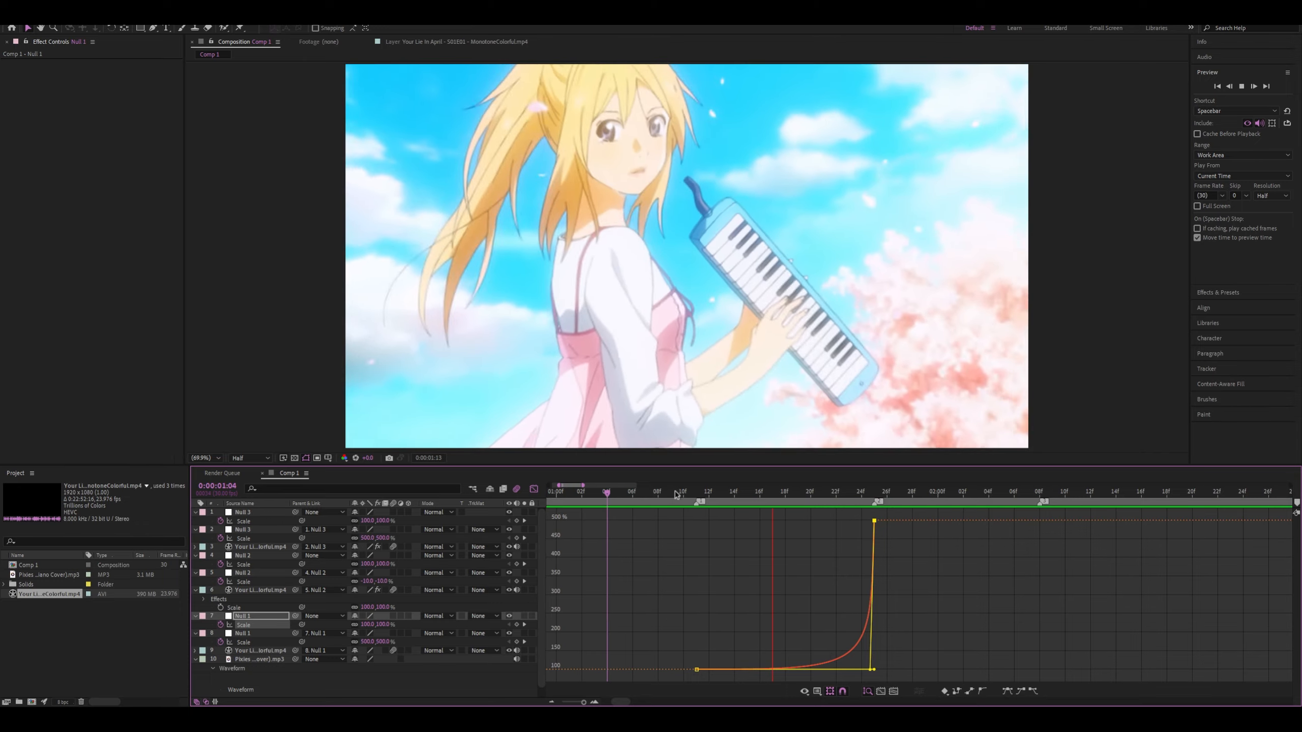
key(space)
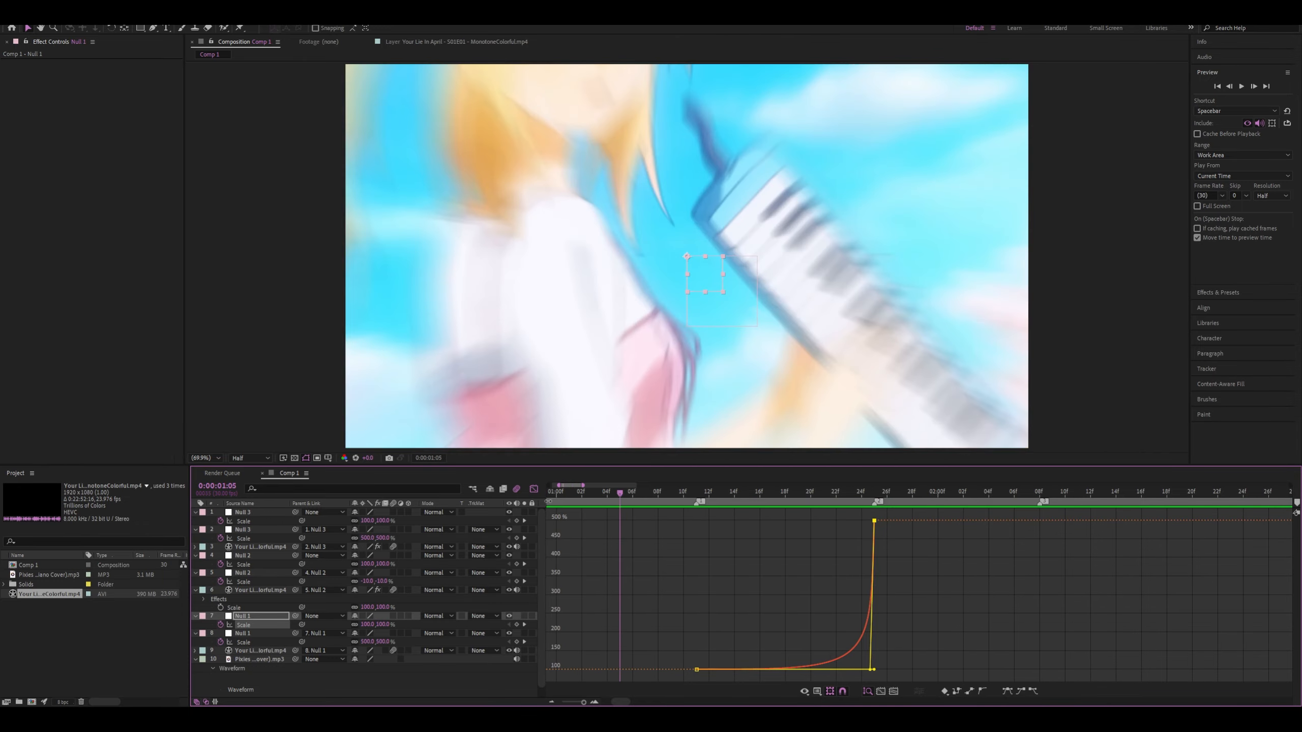
key(space)
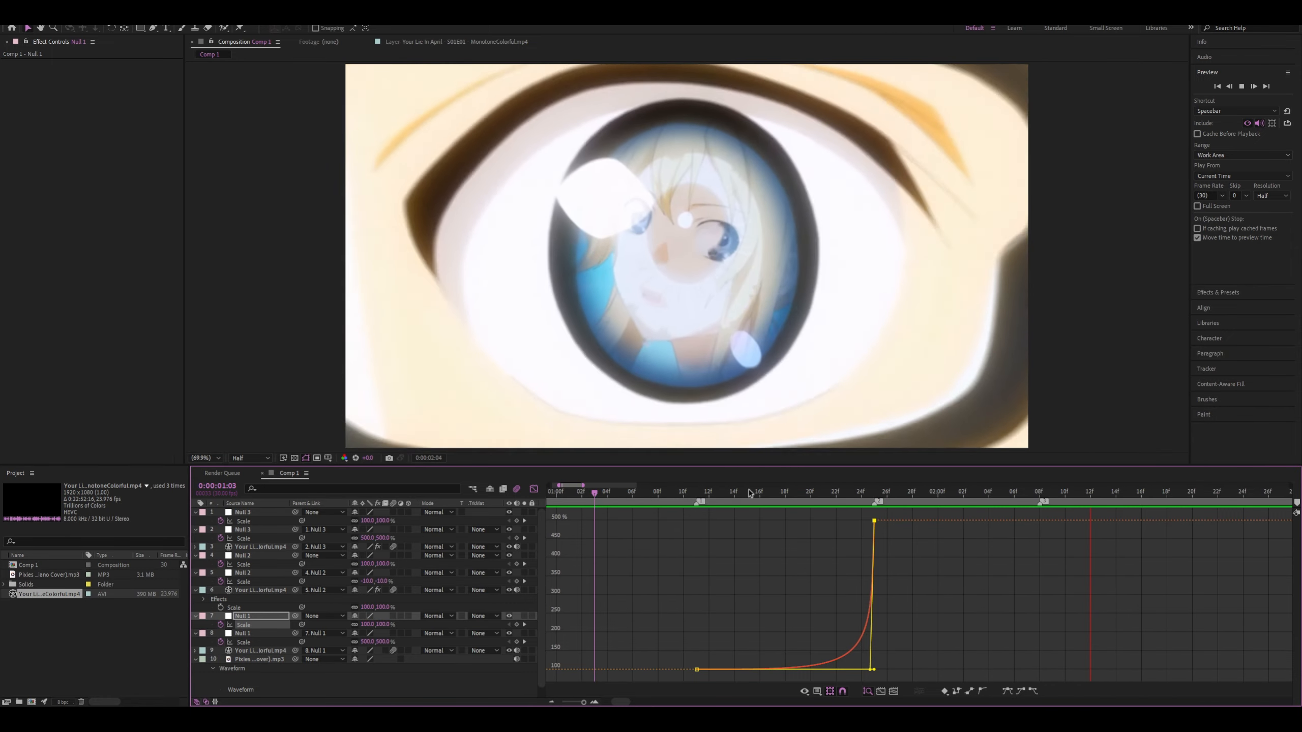
key(space)
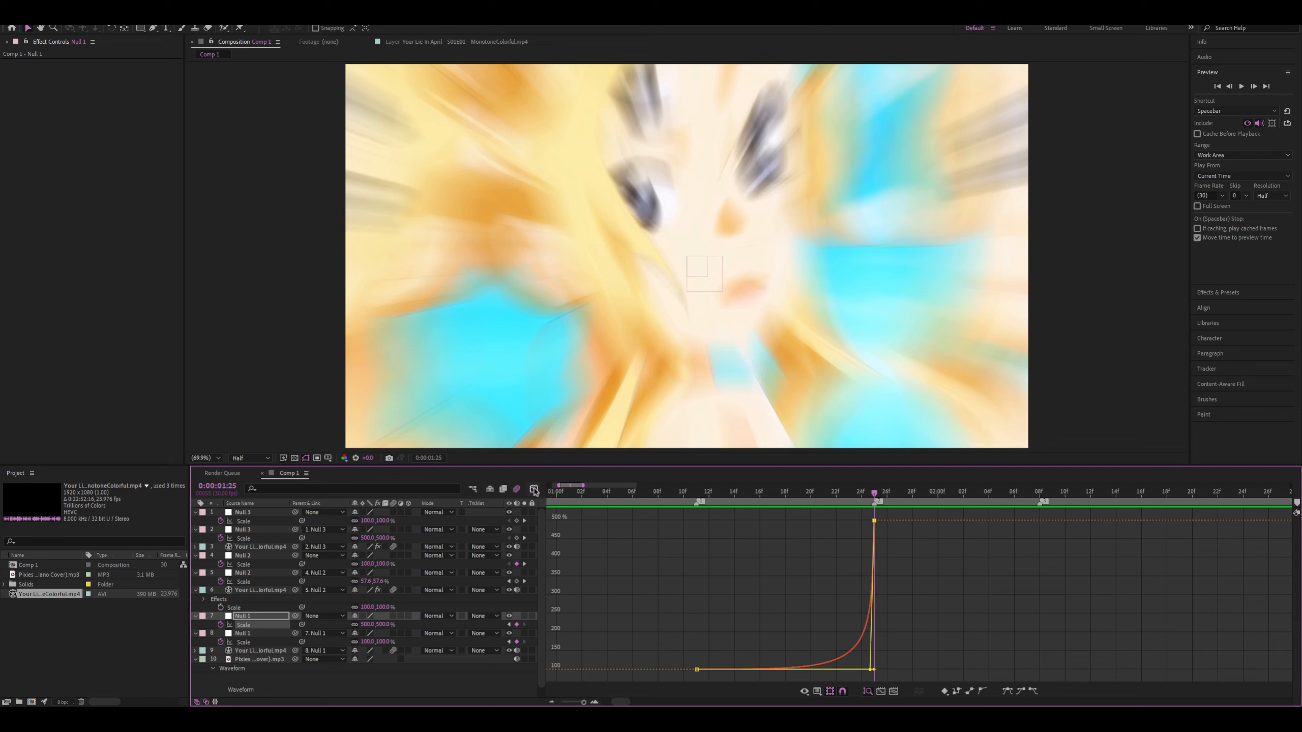
Steepen the lower Null 2's Scale curve where it rises from -10% at 0:00:01:24 towards 120%
click(534, 489)
click(861, 583)
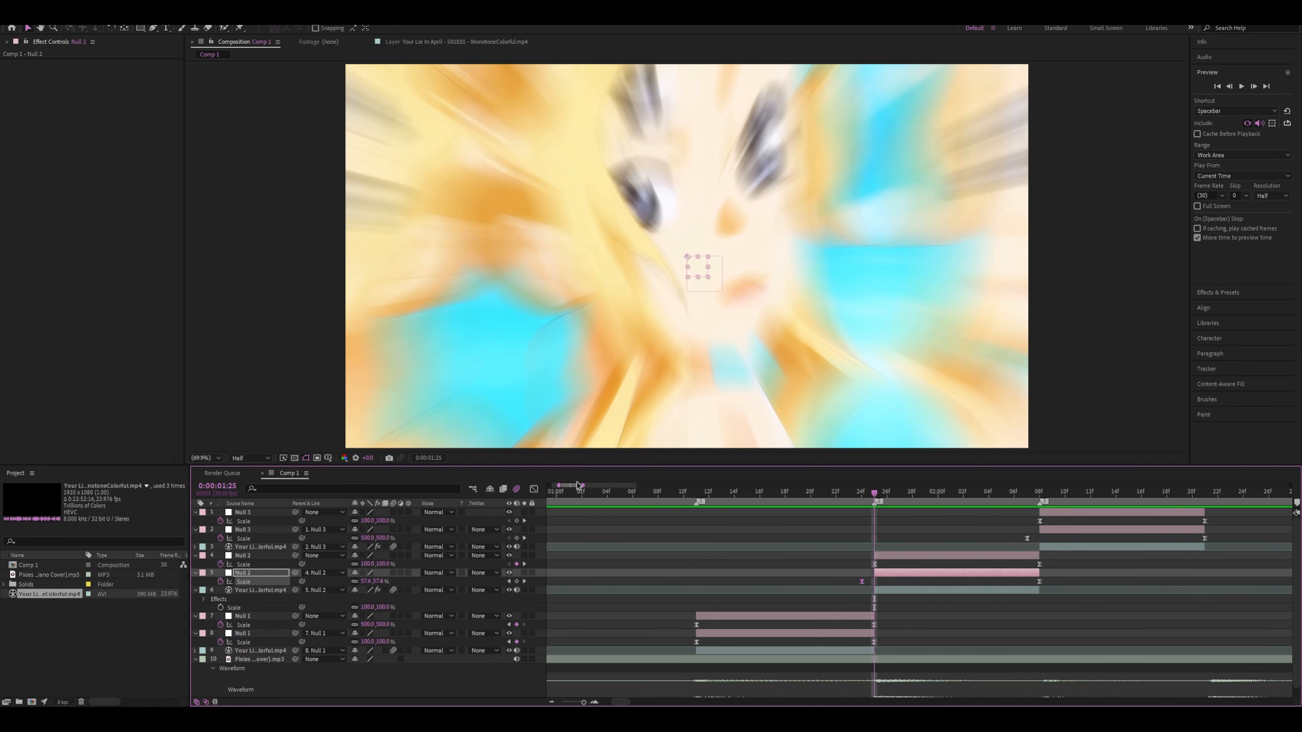
click(534, 489)
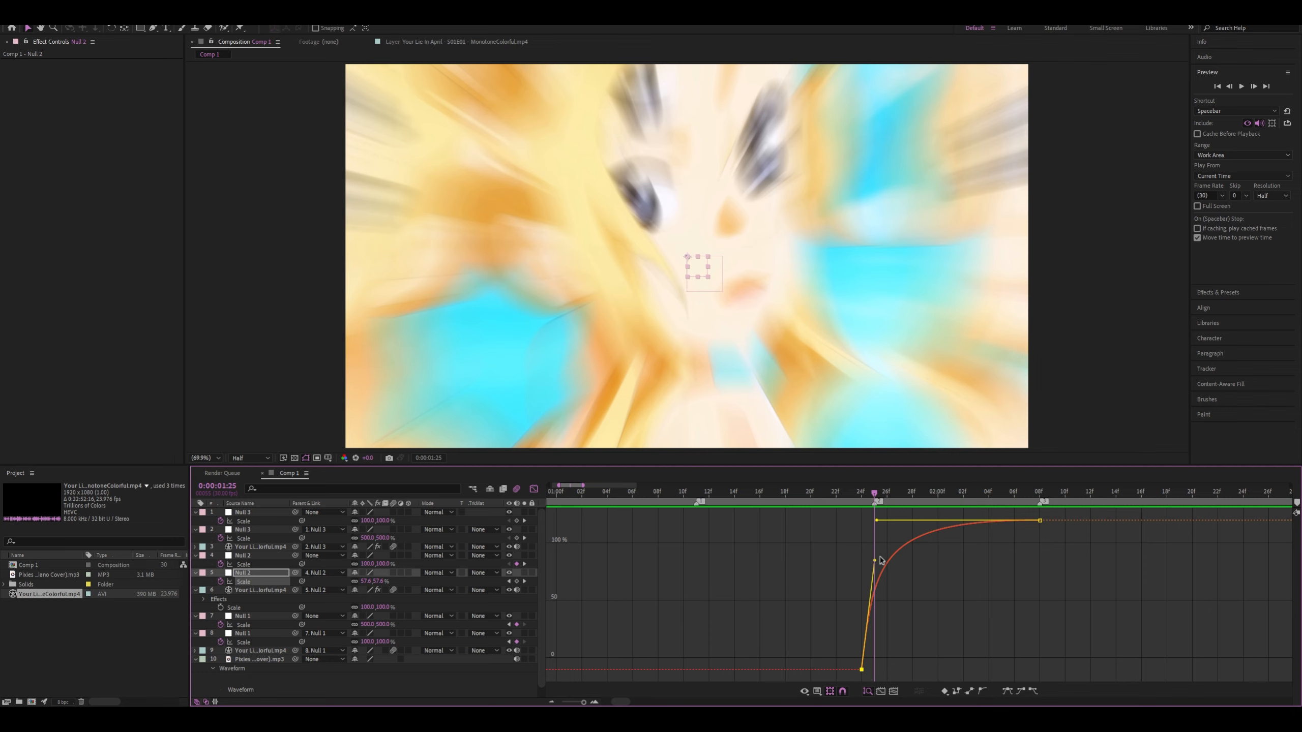
drag(875, 562, 877, 531)
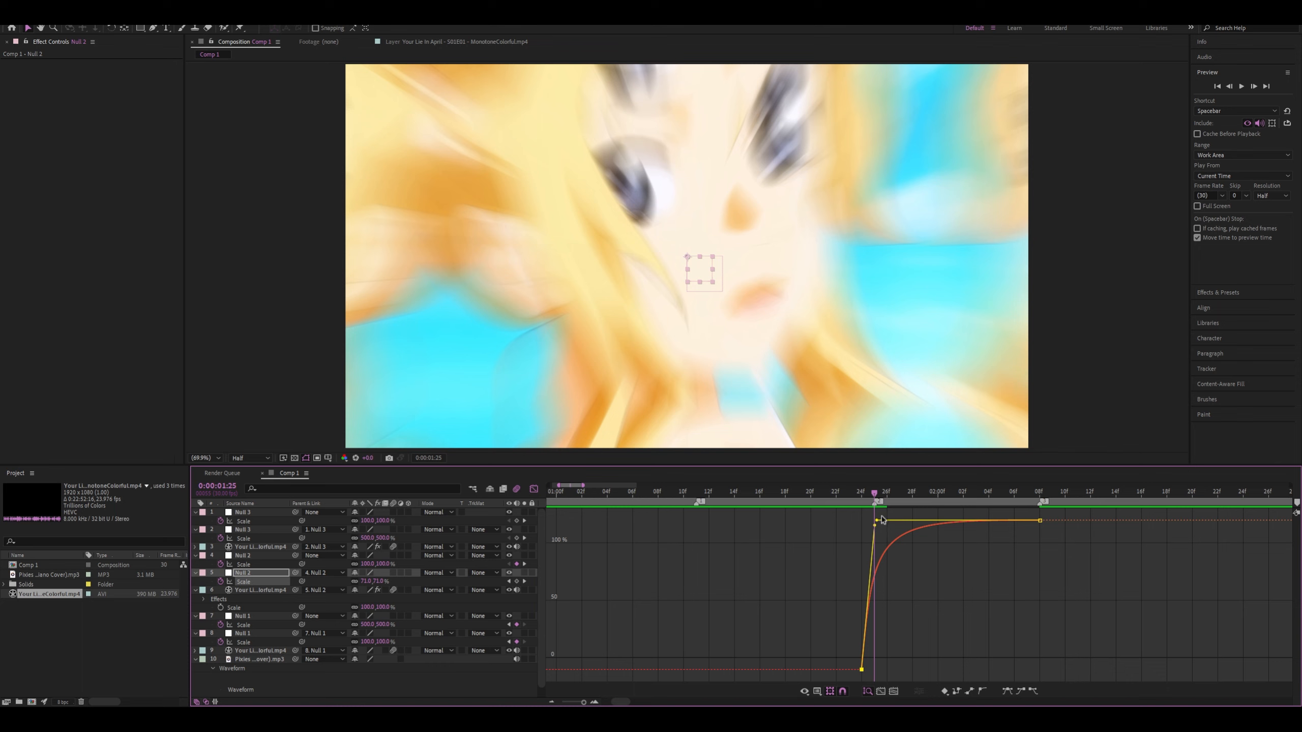
drag(876, 522, 873, 521)
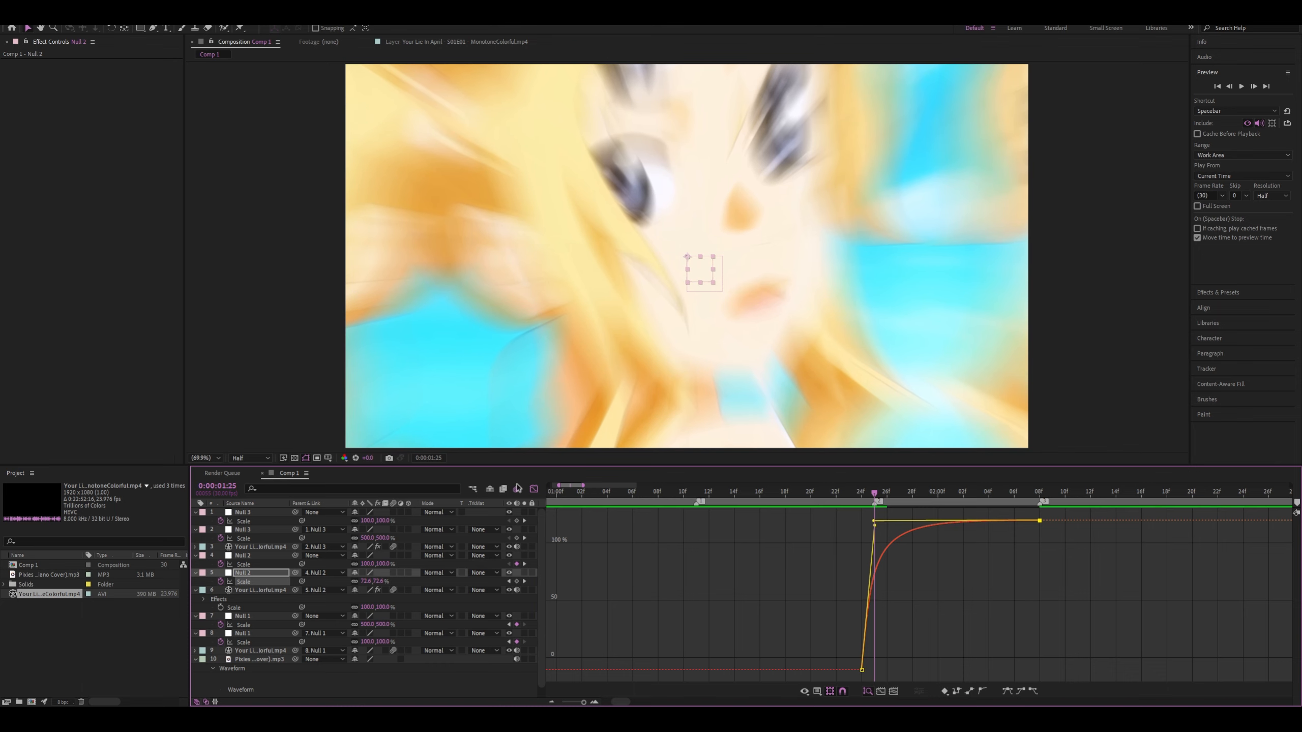
Level the start of the upper Null 2's Scale curve before its drop to -10% at 0:00:02:08, and preview from 0:00:01:07
click(534, 490)
click(1040, 564)
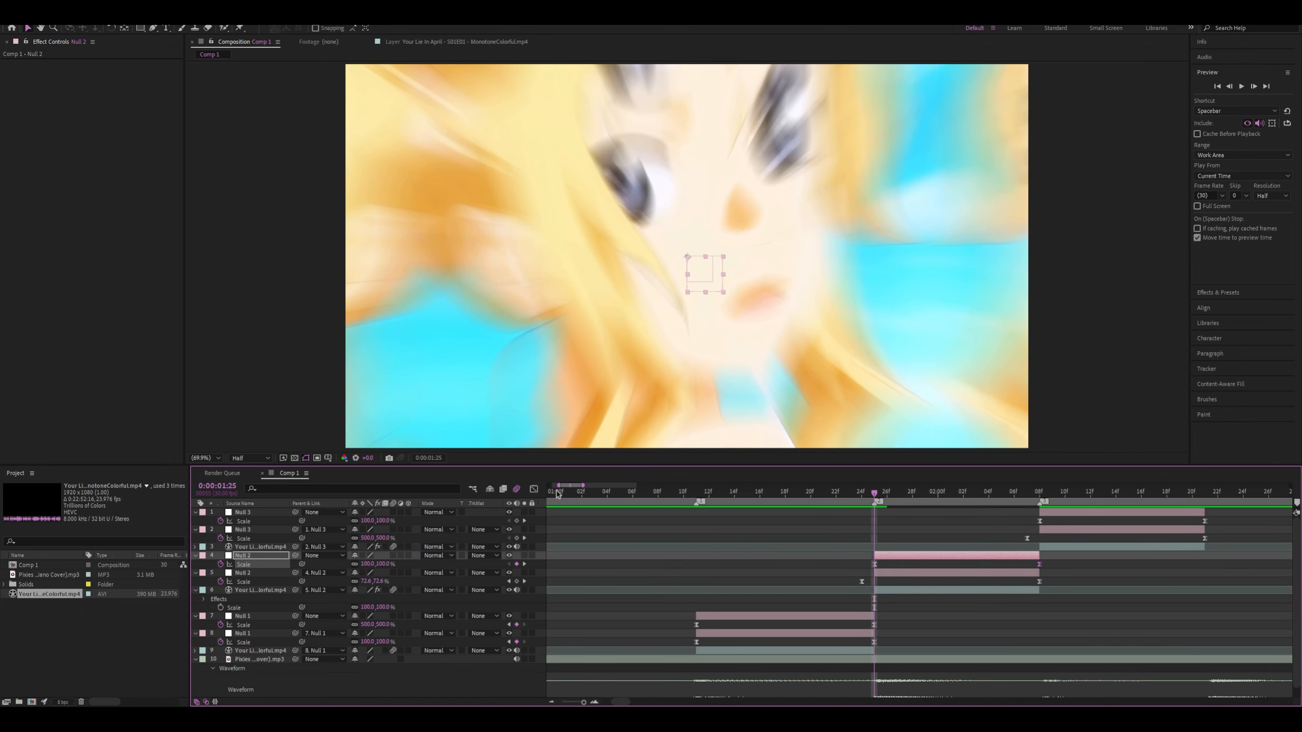
click(534, 489)
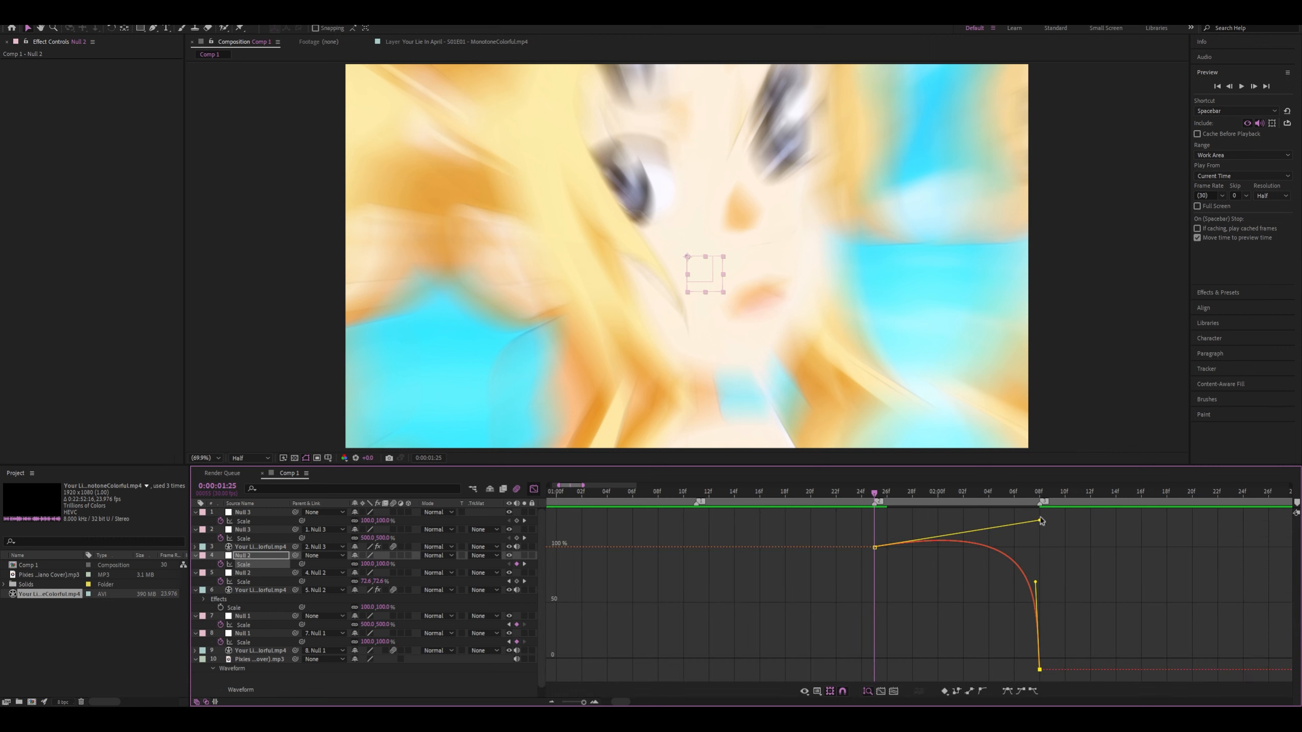
drag(1040, 522, 1068, 526)
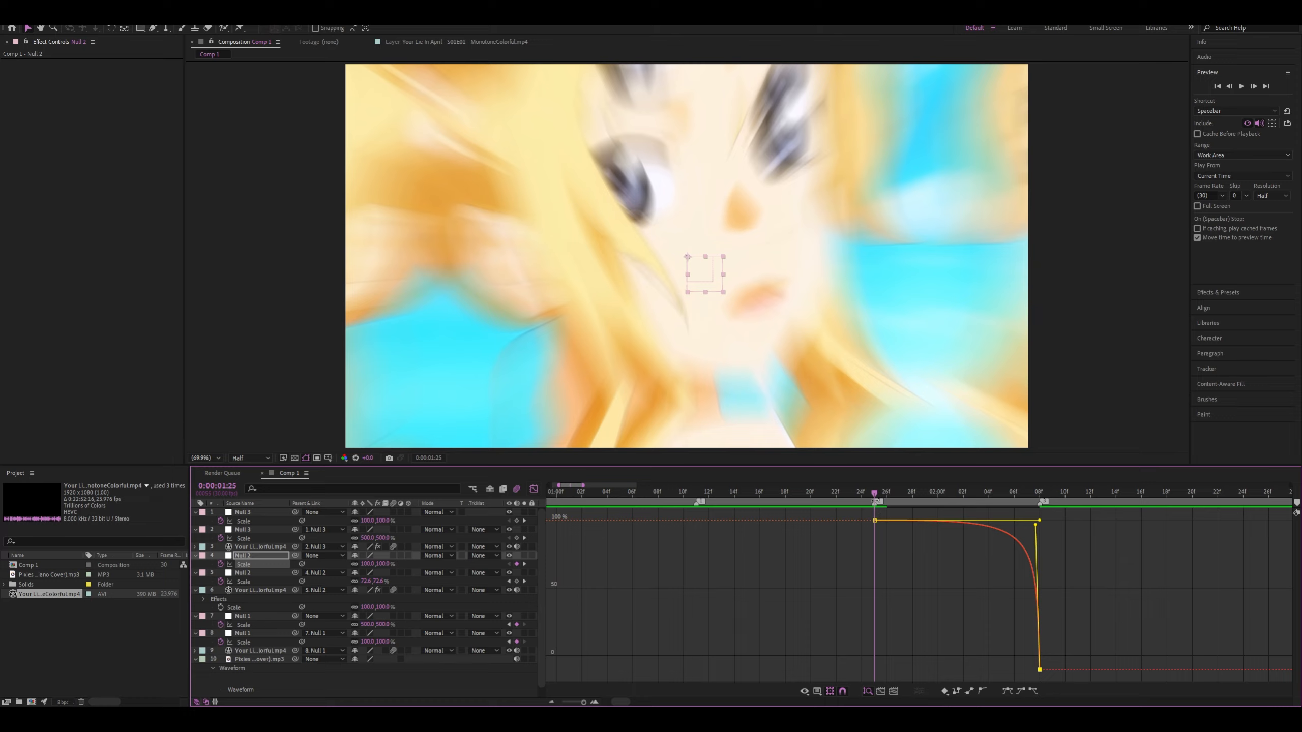
drag(870, 494, 649, 494)
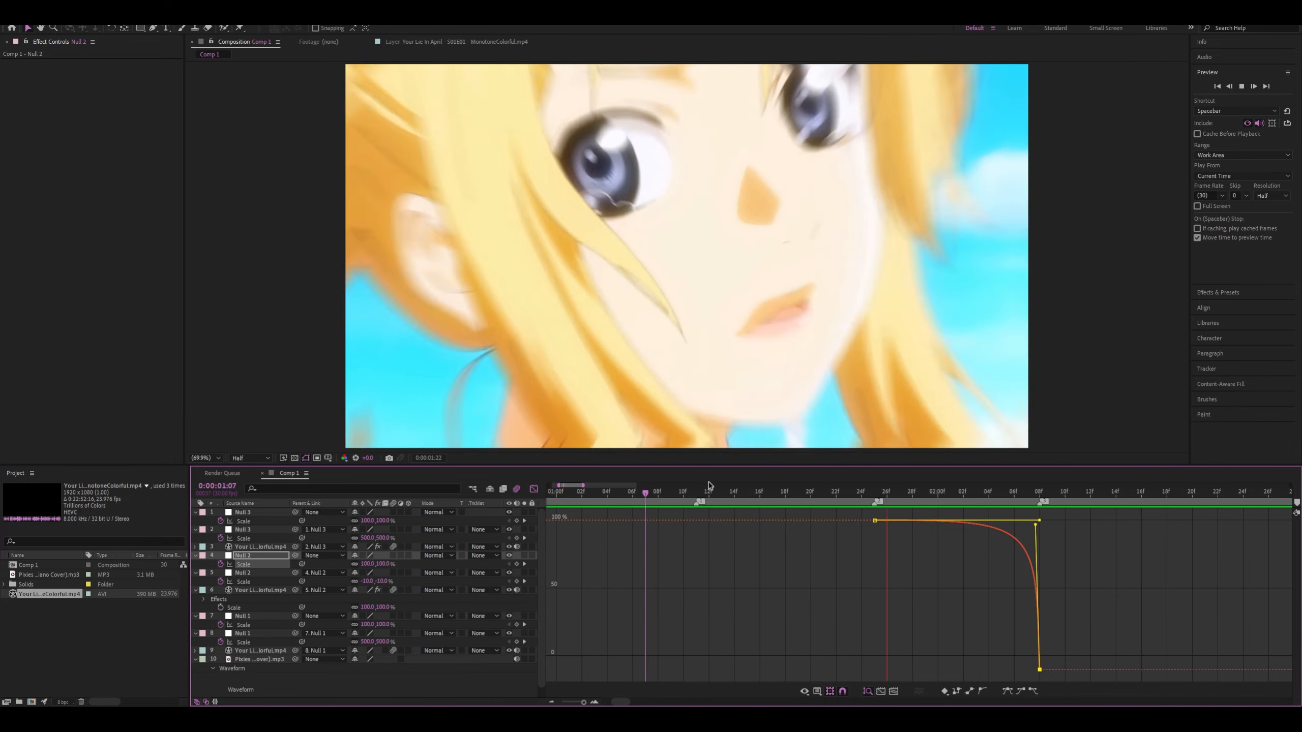
drag(758, 490, 1015, 496)
Steepen the lower Null 3's Scale curve from its 500% keyframe at 0:00:02:07 and check the frame at 0:00:02:08
click(531, 490)
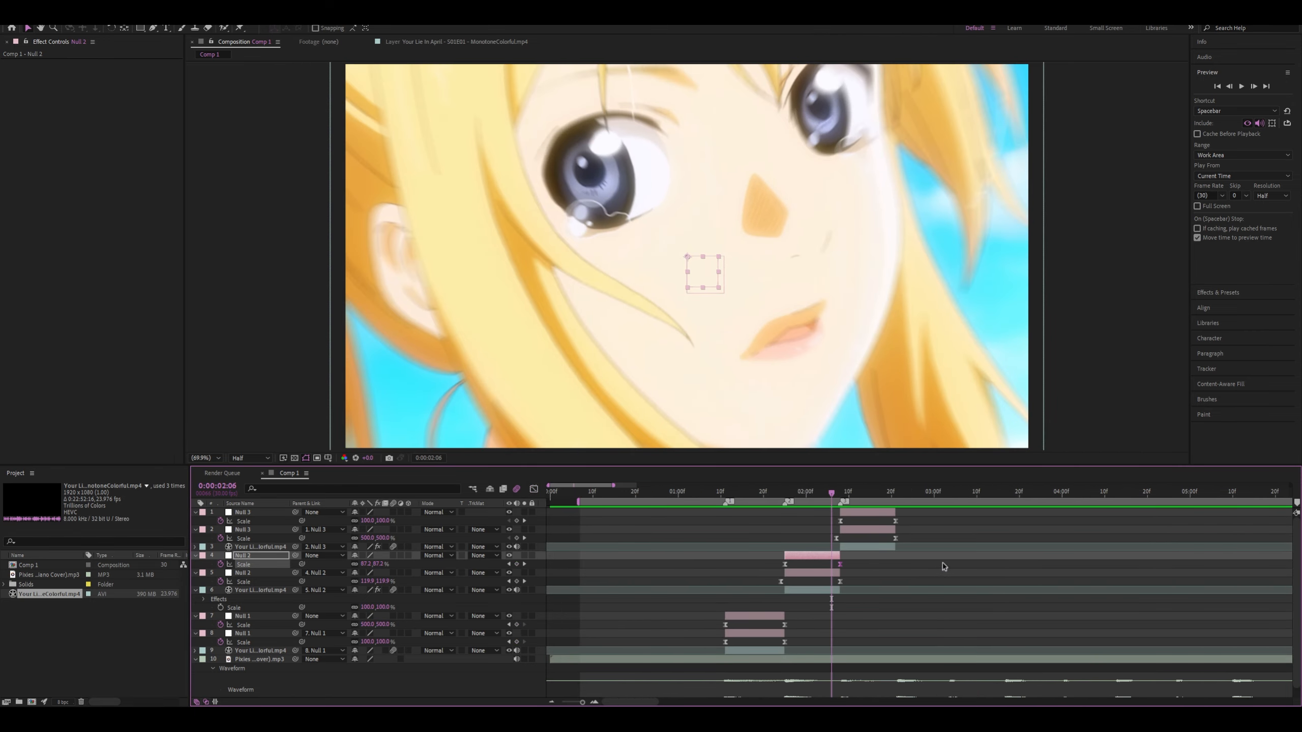
scroll(860, 555, up, 1)
drag(803, 490, 819, 491)
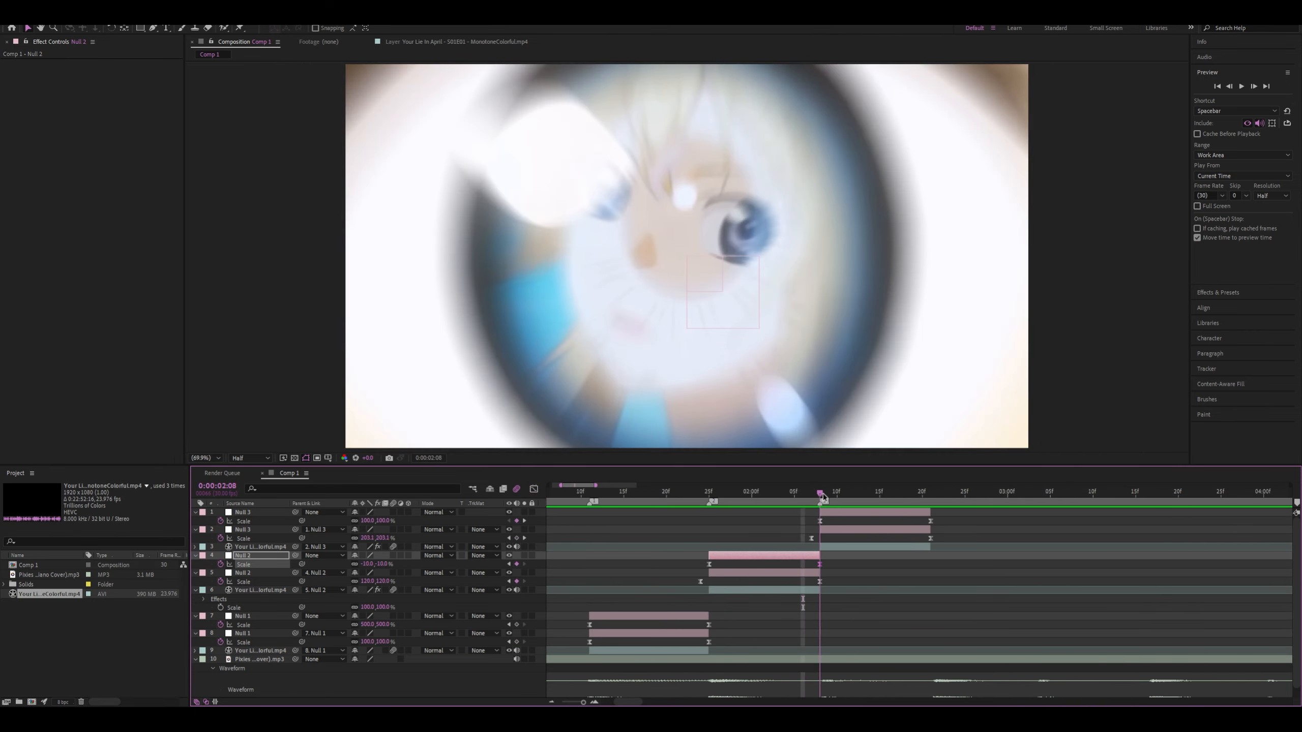
click(811, 538)
click(533, 489)
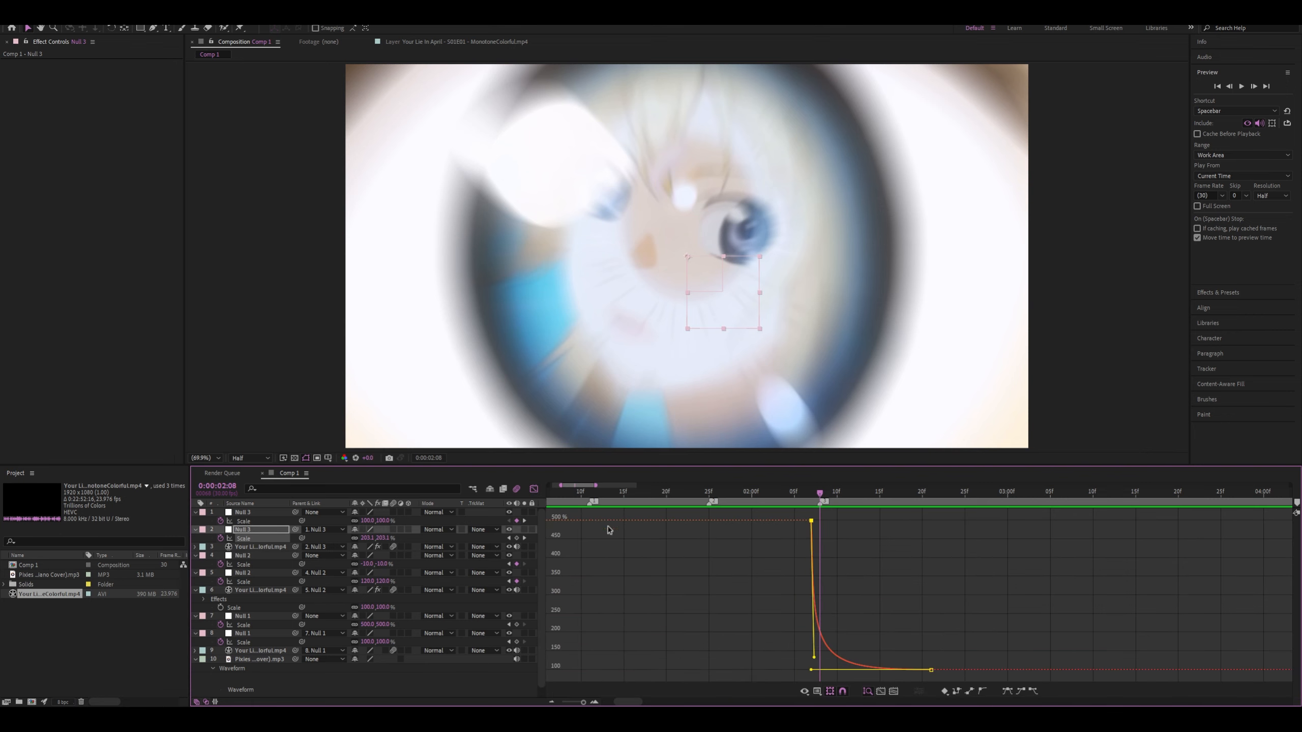
drag(811, 667, 812, 669)
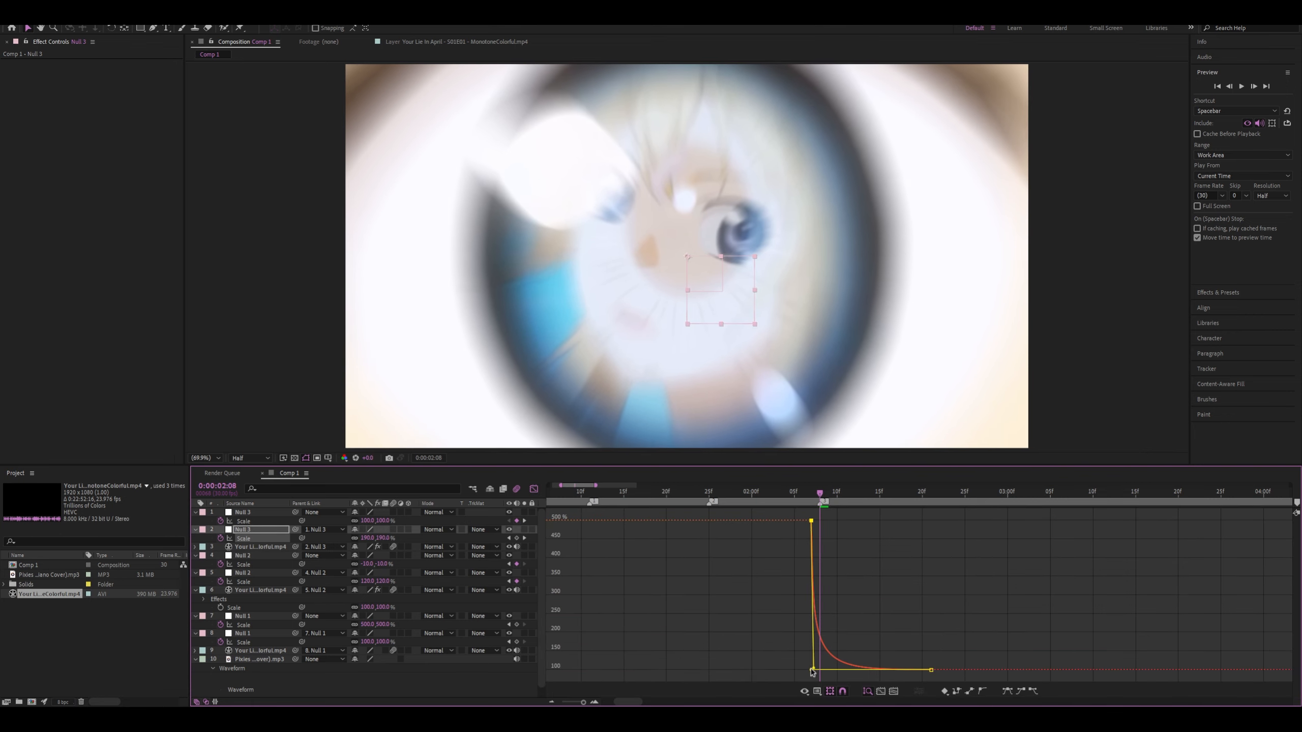
key(space)
mouse_move(812, 494)
mouse_down()
mouse_move(778, 494)
mouse_move(822, 500)
mouse_up()
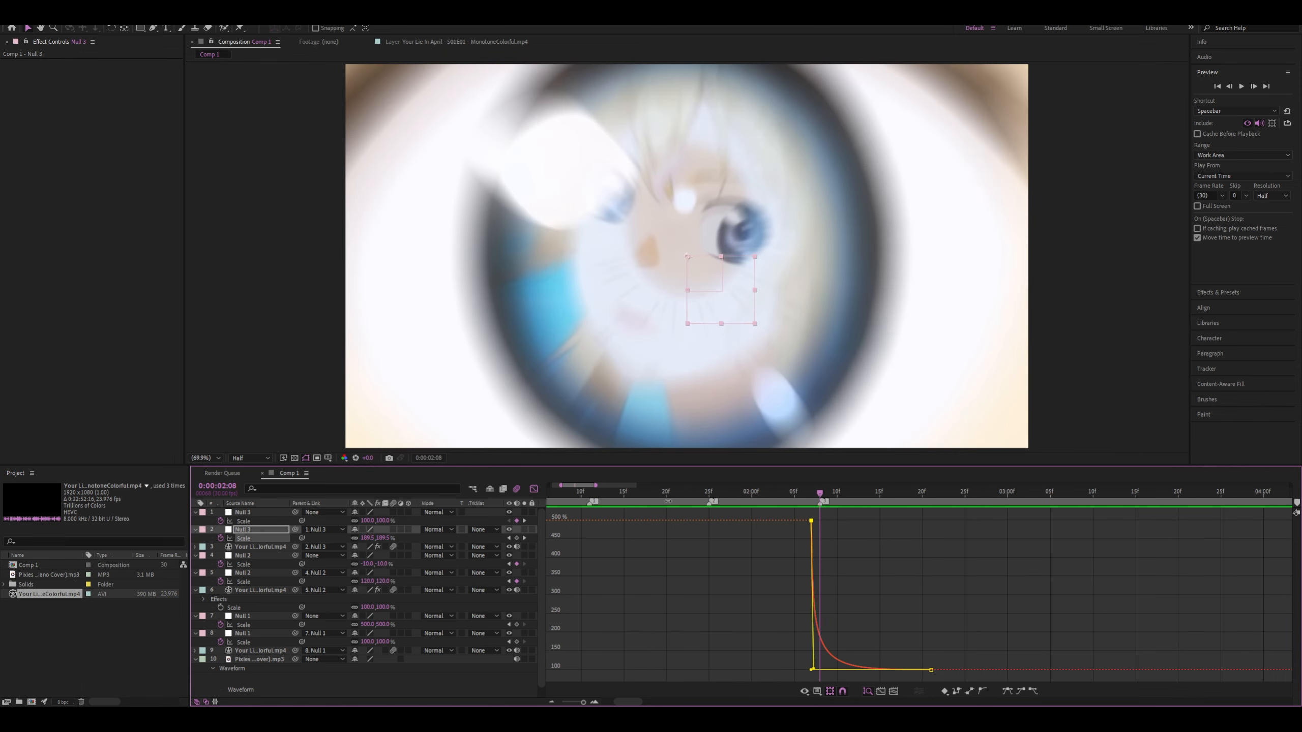
Move the lower Null 3's 500% Scale keyframe to the beat marker at 0:00:02:08, and preview from 0:00:01:19
click(534, 489)
key(equal)
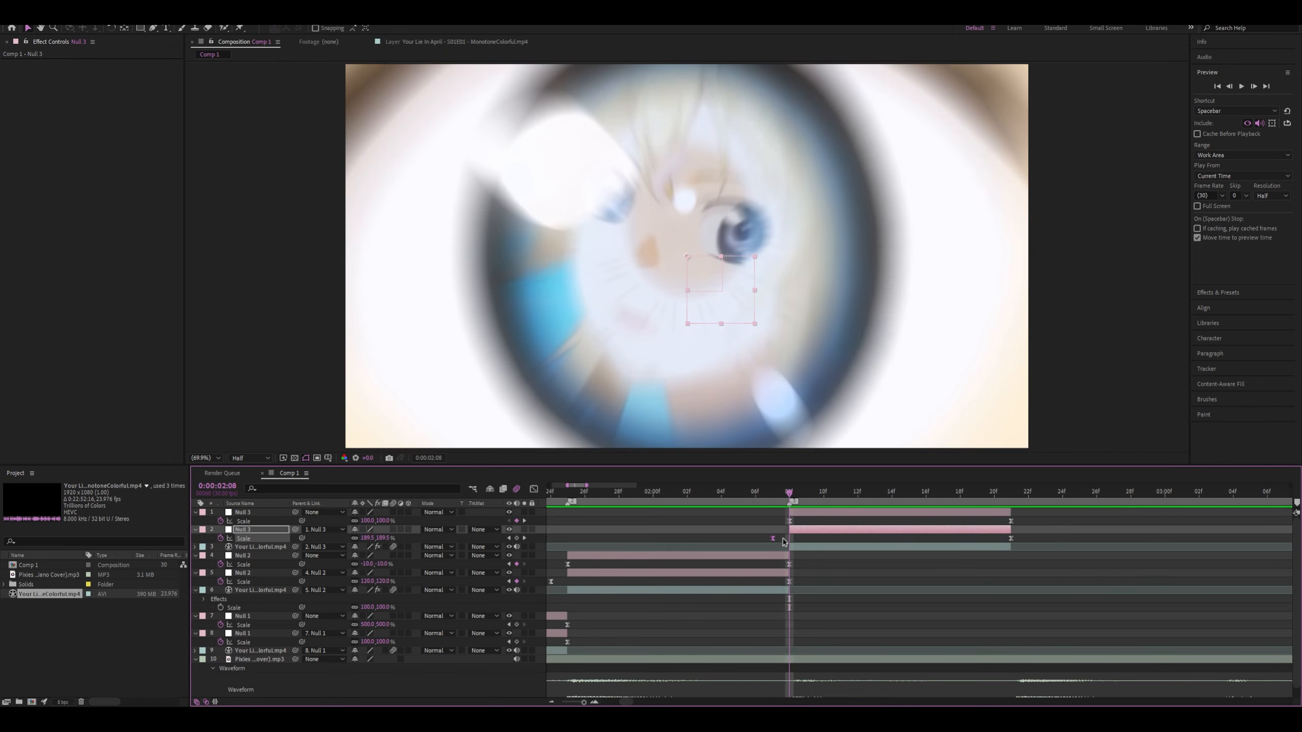
drag(772, 538, 792, 539)
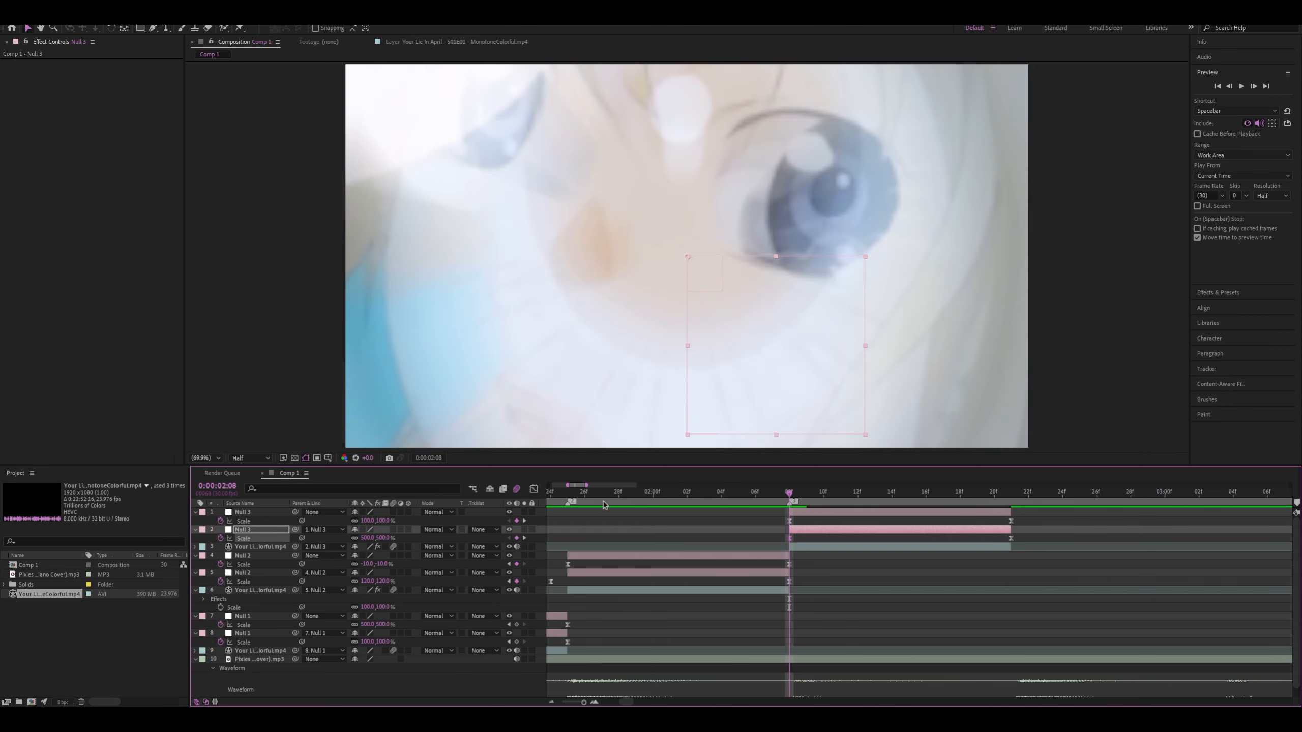
click(532, 490)
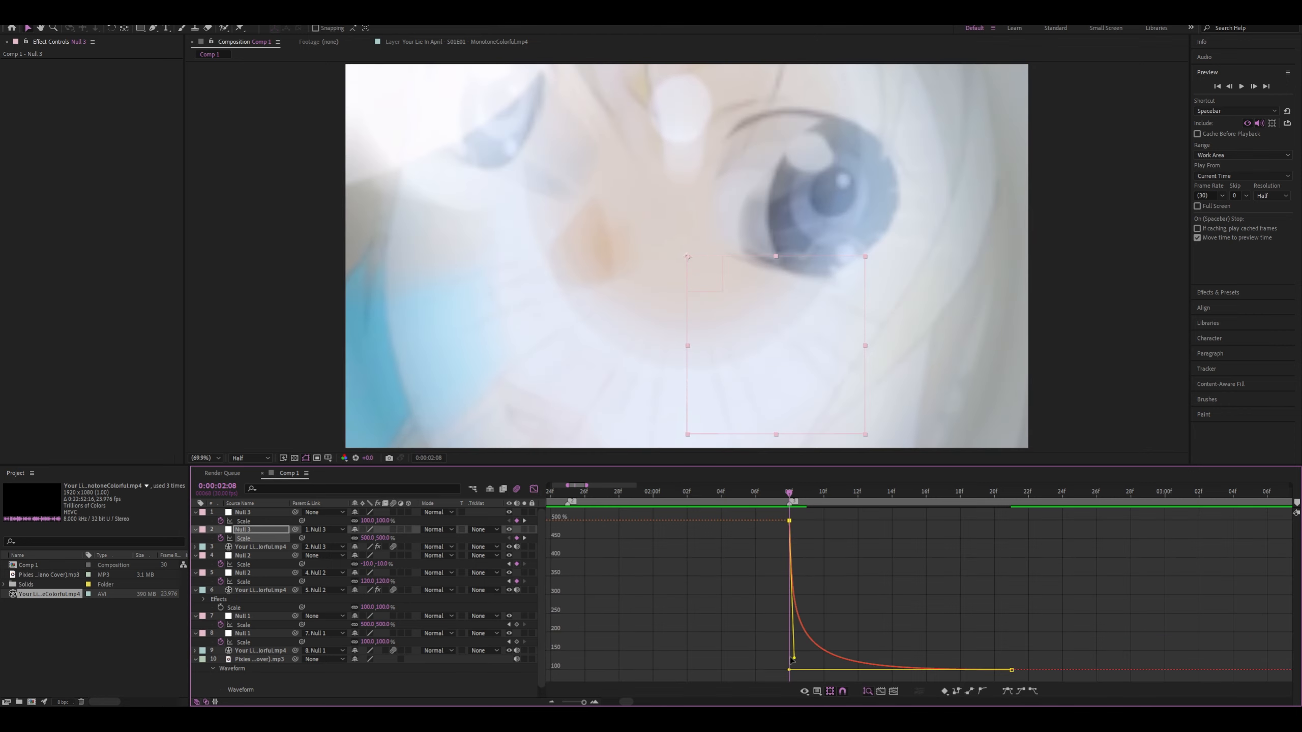
drag(779, 491, 566, 506)
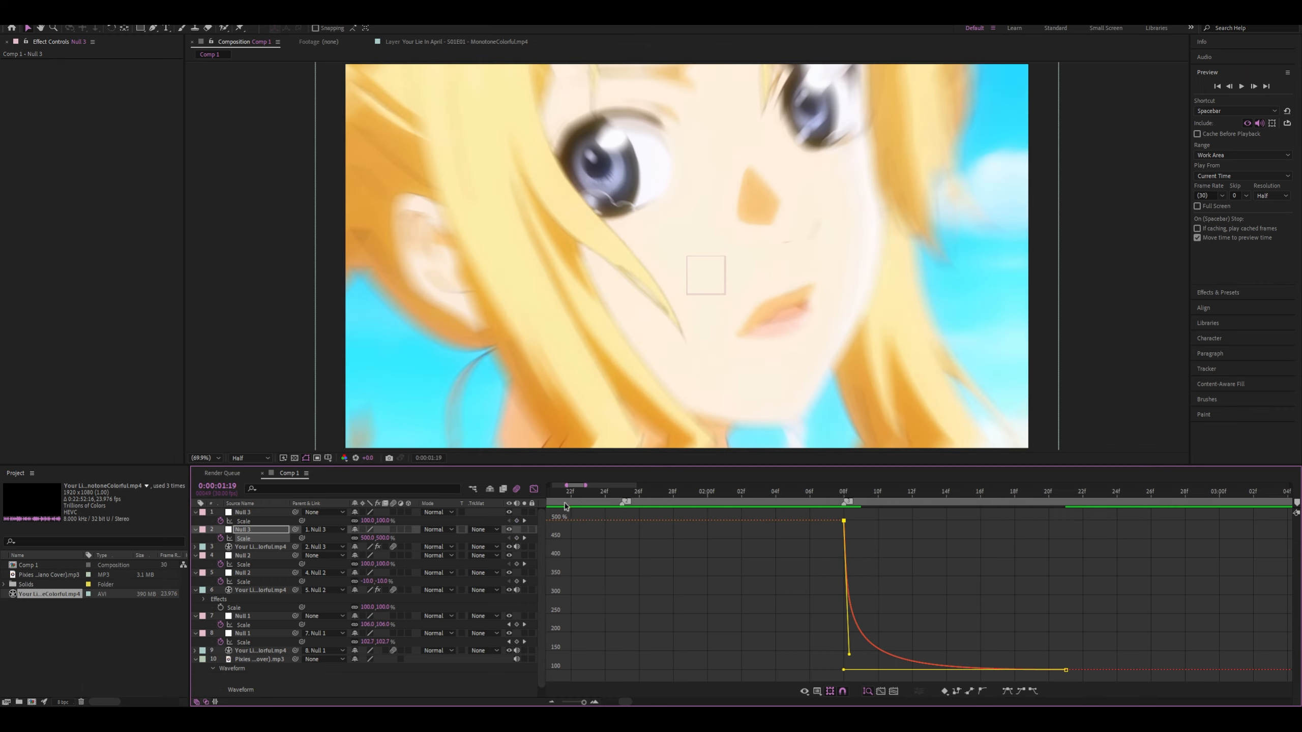
key(space)
scroll(747, 541, down, 4)
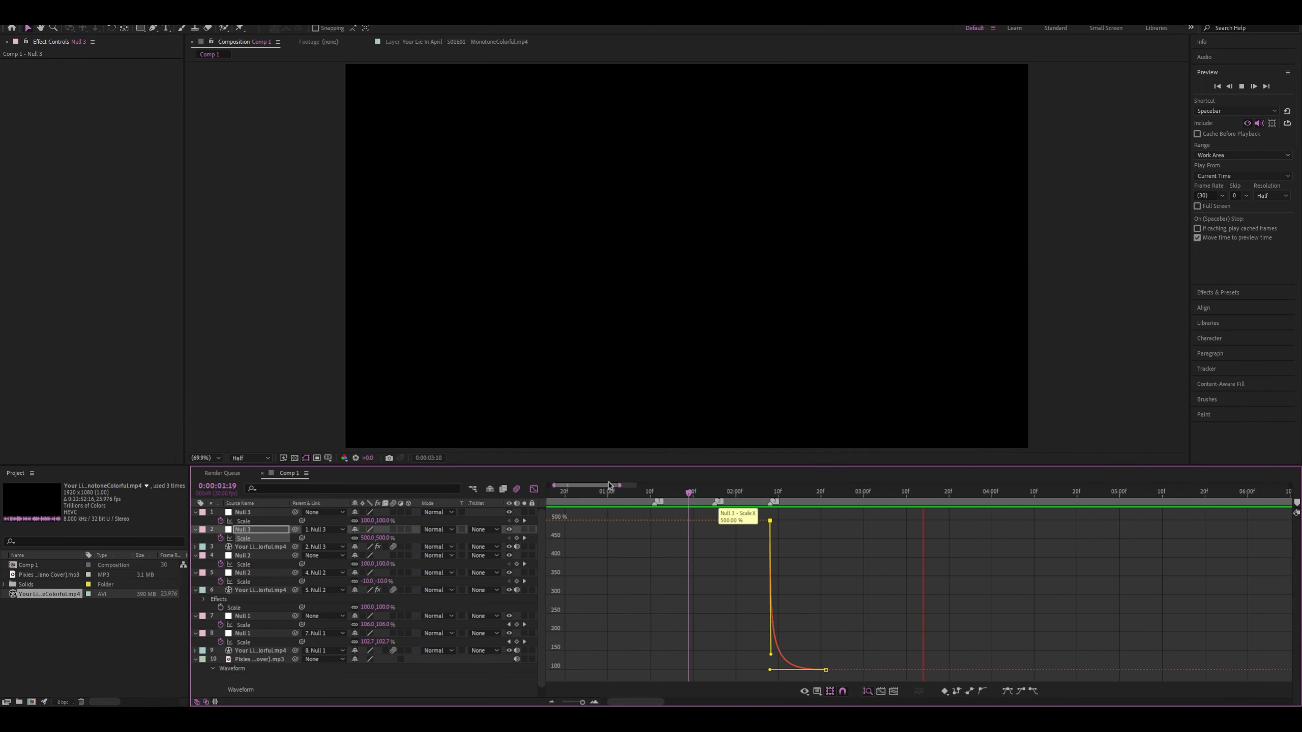
Level the start of the upper Null 3's Scale curve at 100% from 0:00:02:08, before its steep final drop
click(533, 490)
scroll(816, 530, up, 4)
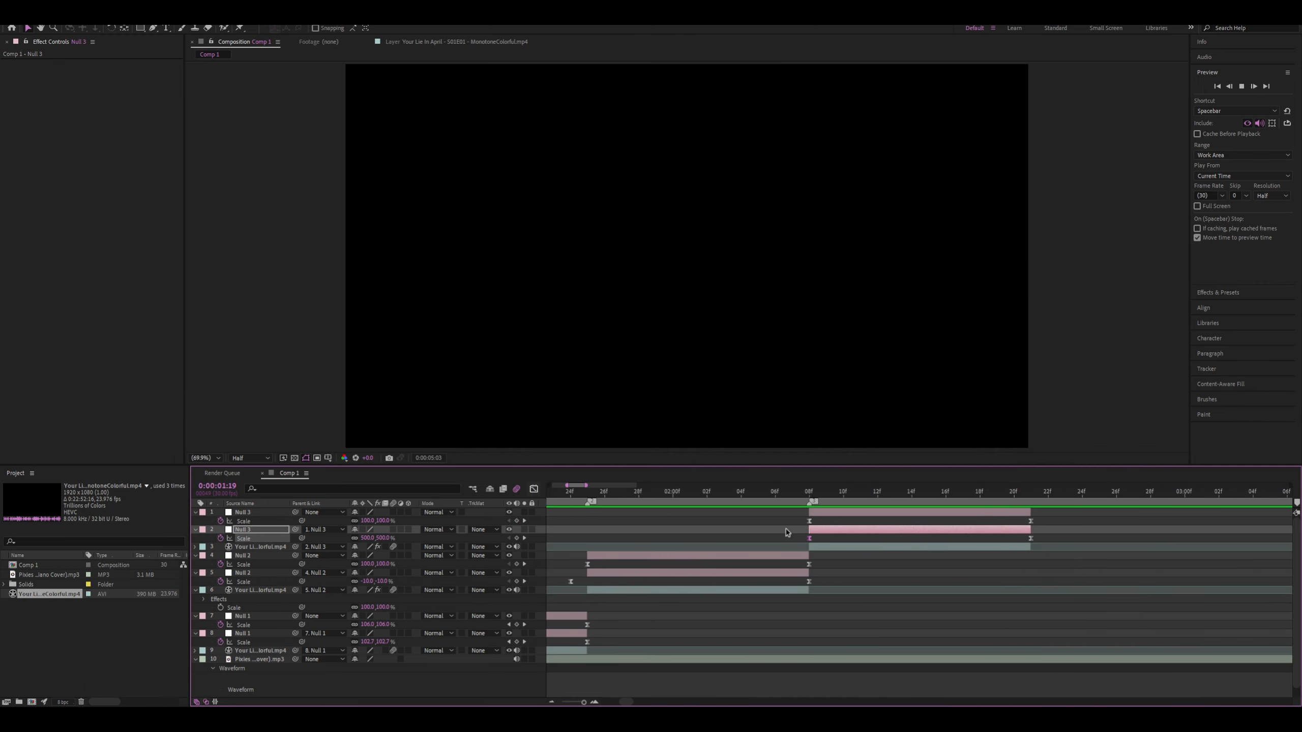
click(767, 521)
click(809, 521)
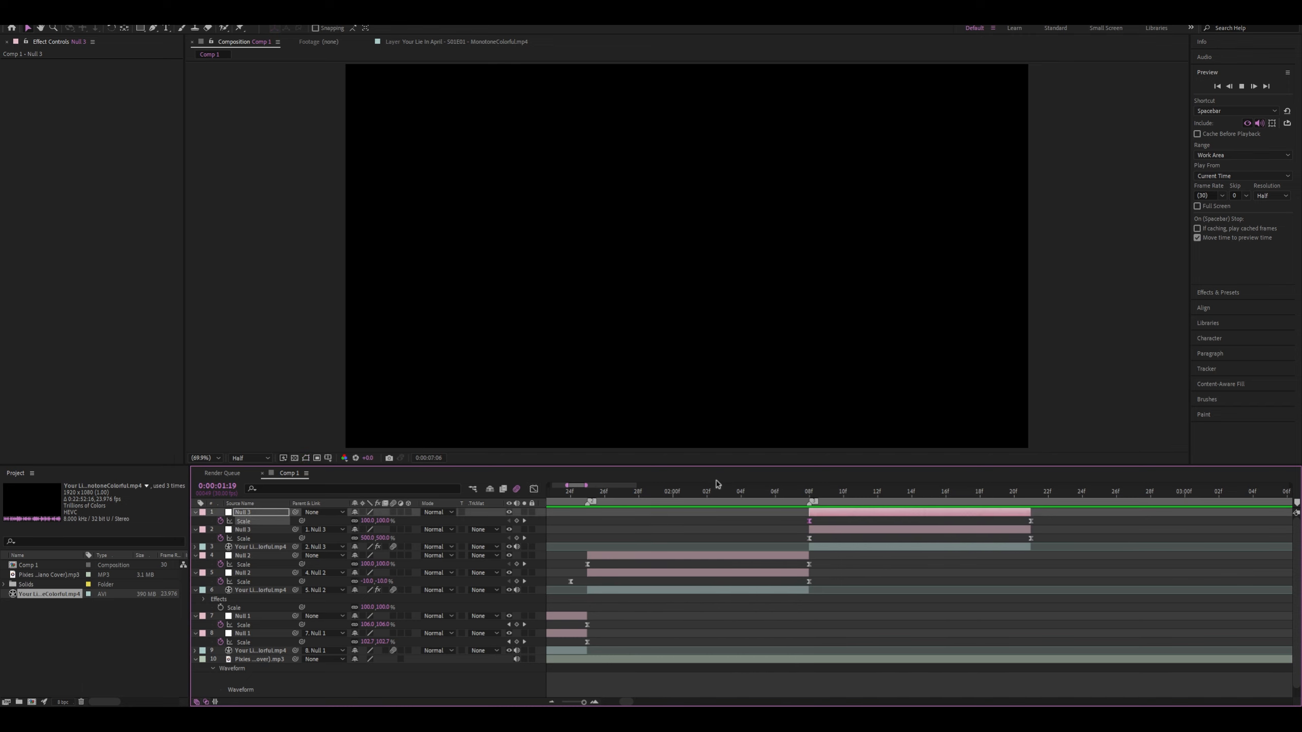
drag(721, 494, 817, 493)
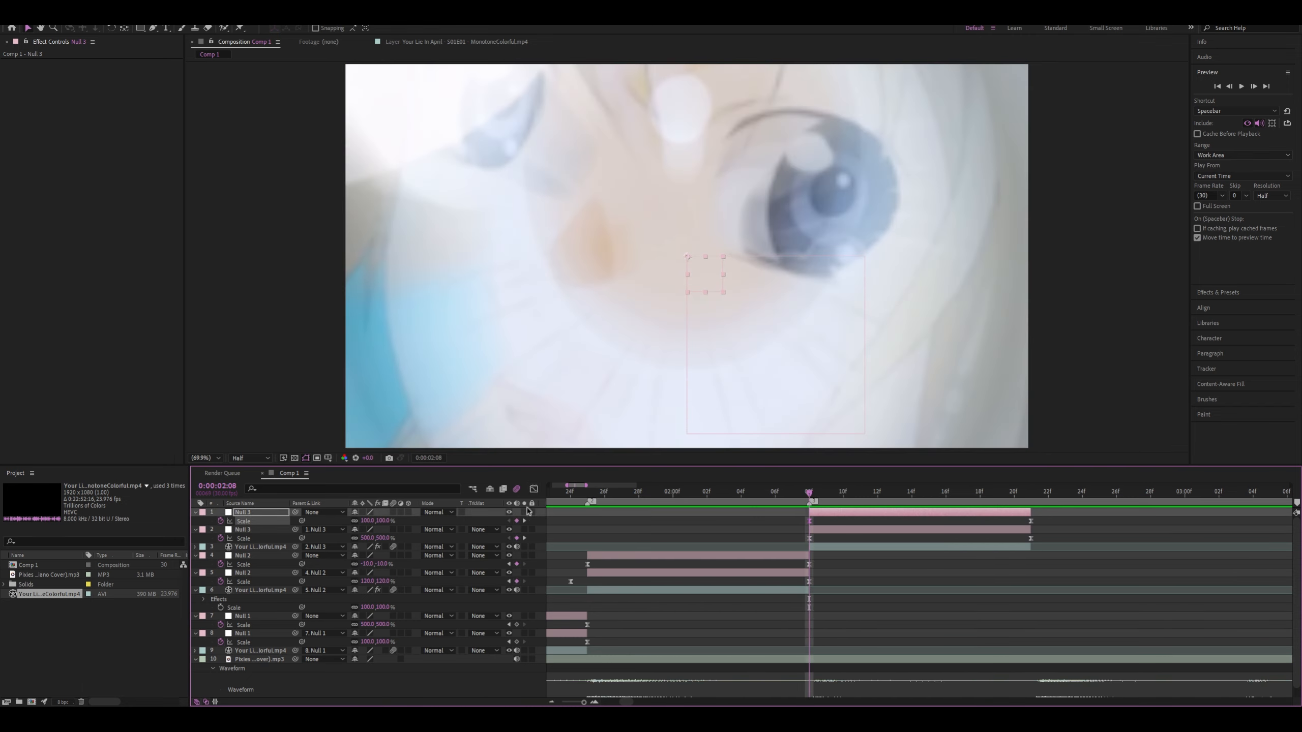
click(532, 491)
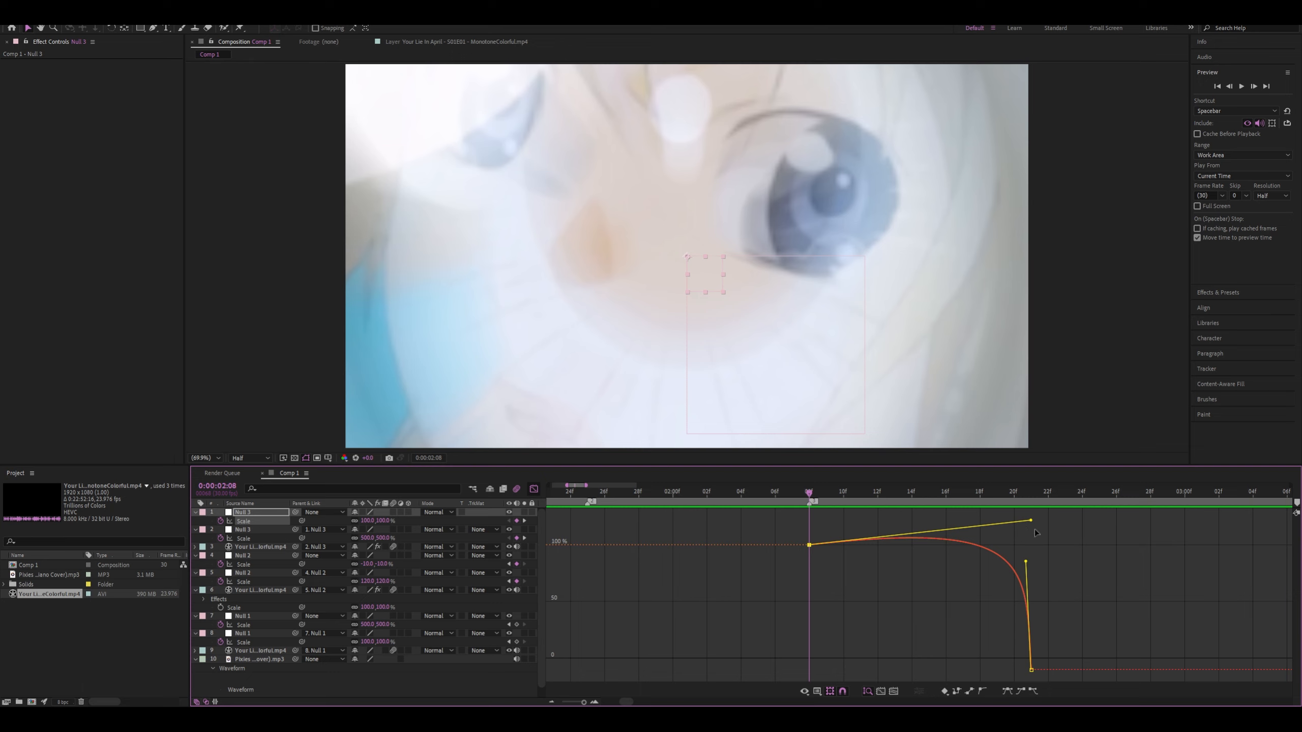
drag(1031, 521, 1039, 549)
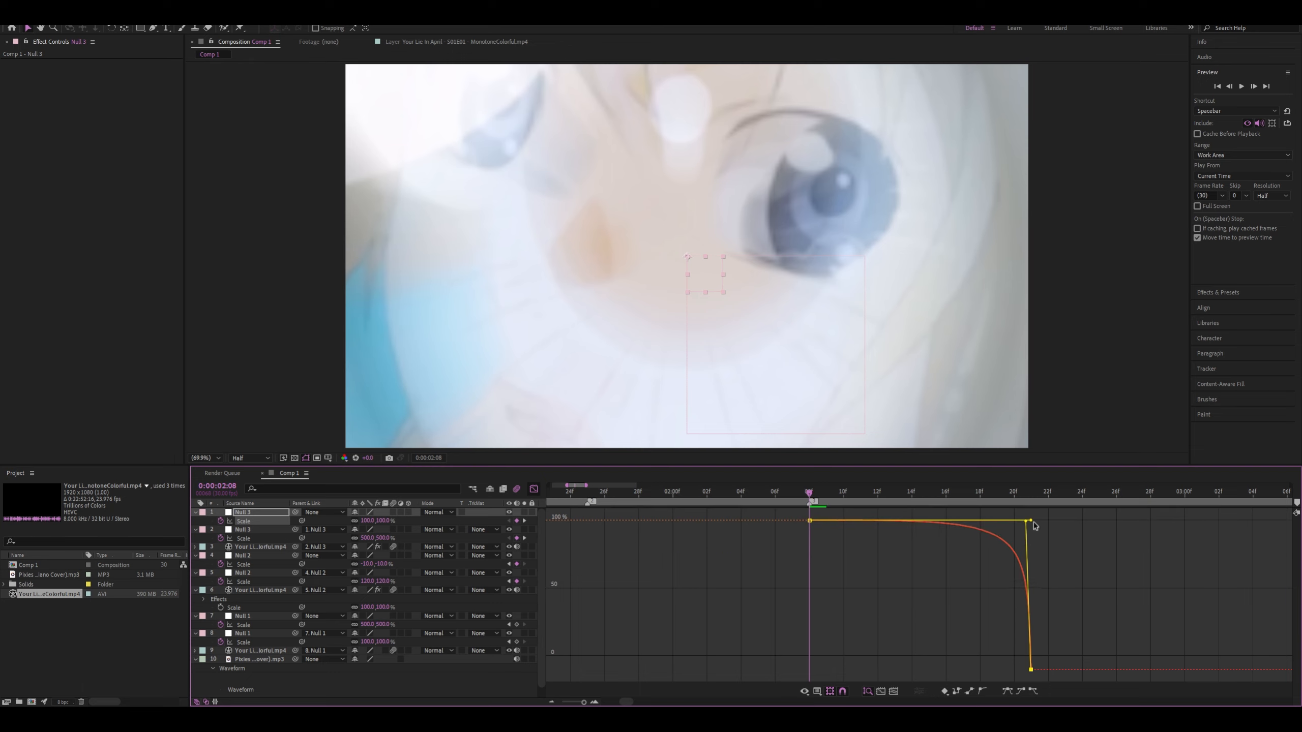
click(534, 489)
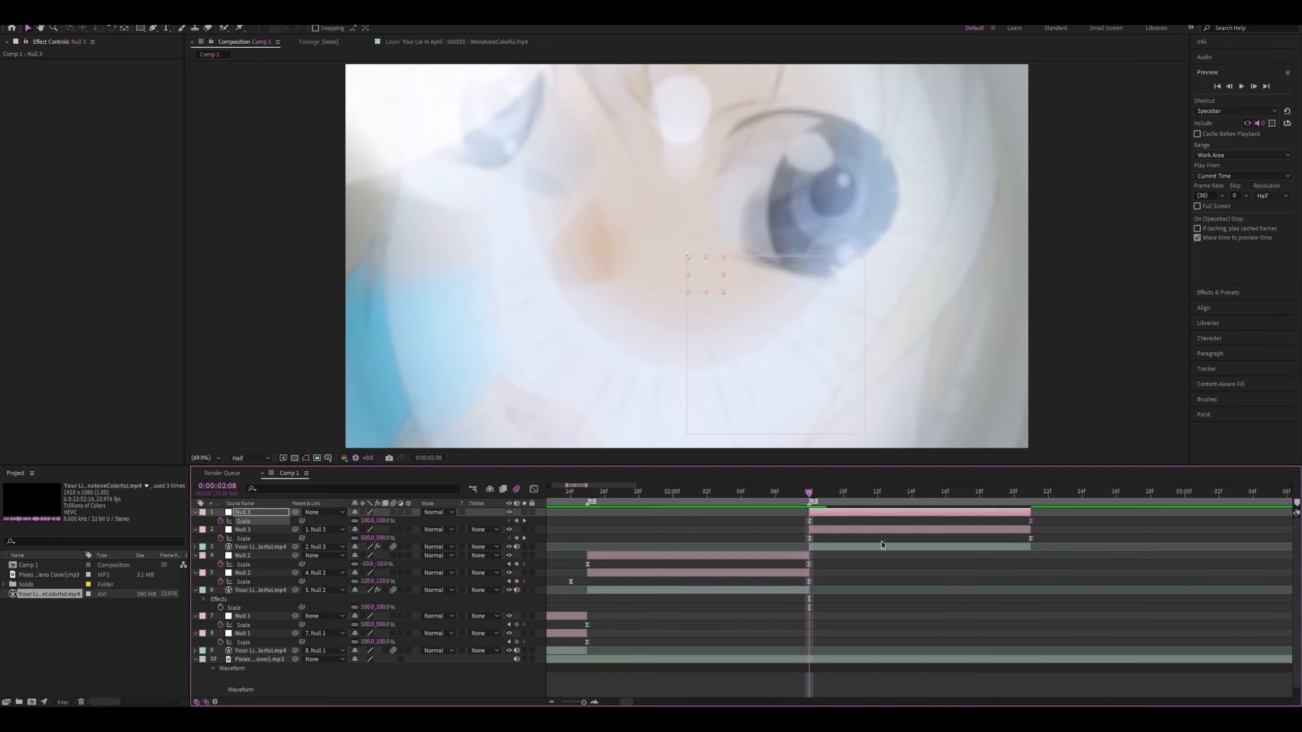
Steepen the lower Null 3's Scale curve where it drops from 500% at 0:00:02:08 towards 100%
click(806, 544)
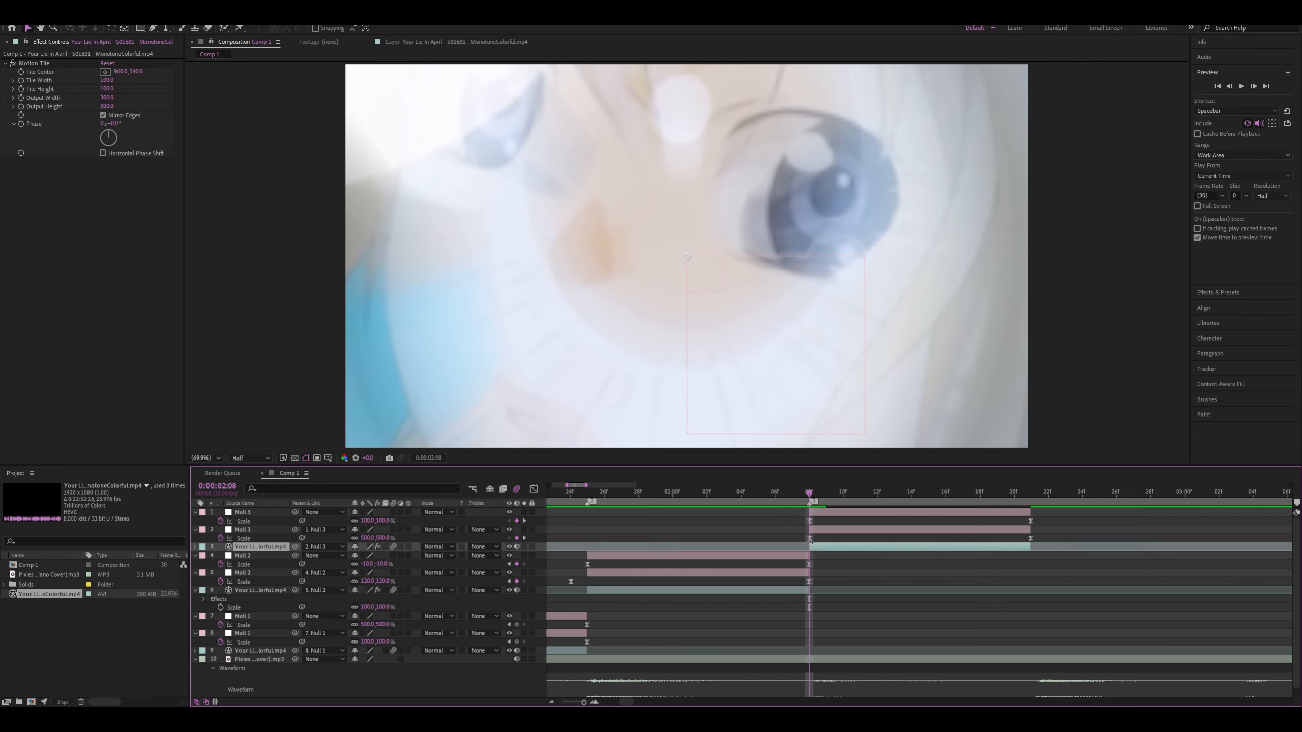
click(763, 539)
click(534, 489)
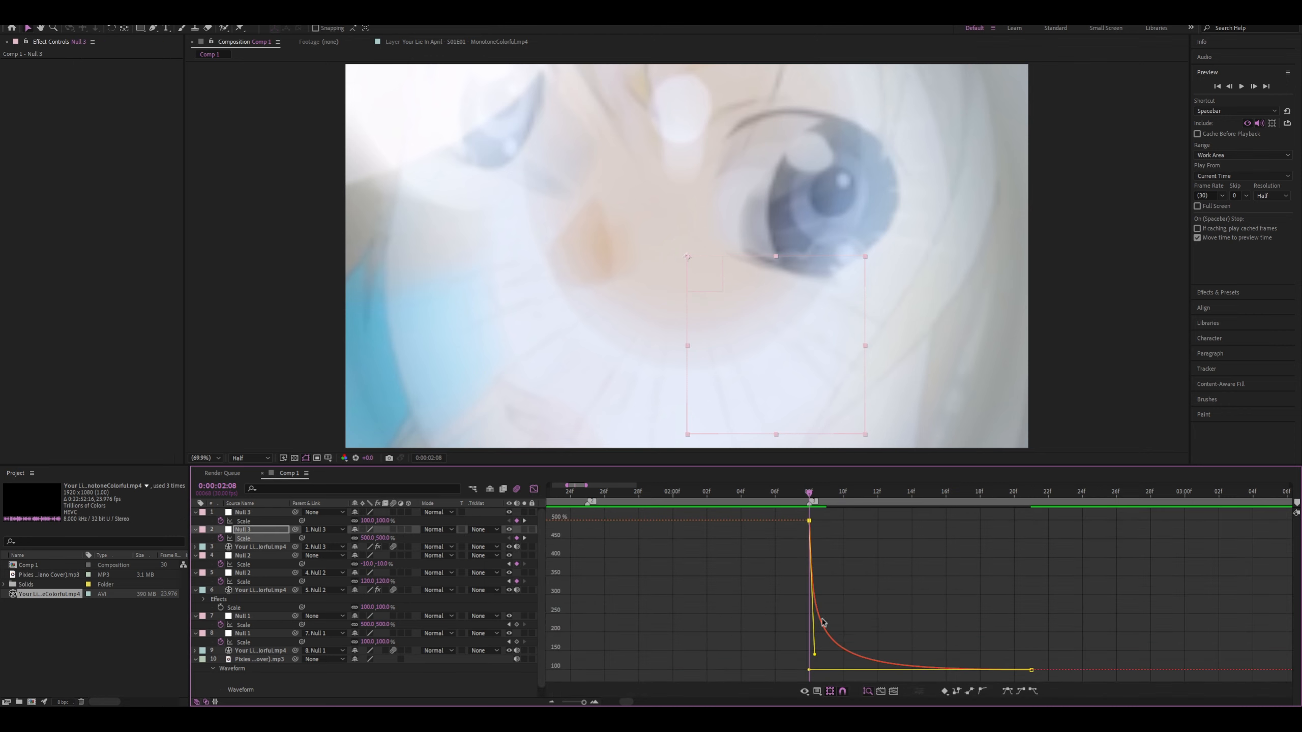
click(816, 656)
click(815, 569)
drag(816, 652, 804, 668)
drag(873, 509, 726, 585)
drag(815, 657, 814, 666)
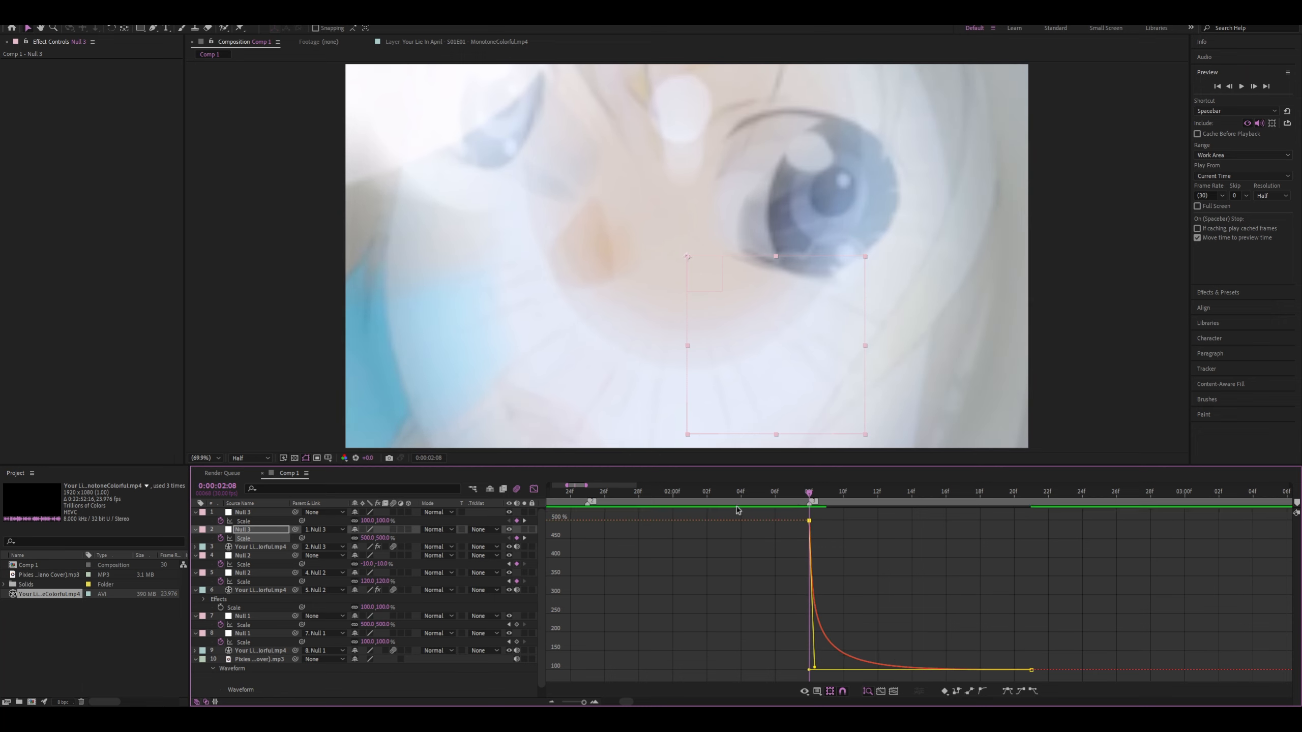
Preview the zoom transitions from 0:00:00:28 and again from 0:00:01:03
click(534, 489)
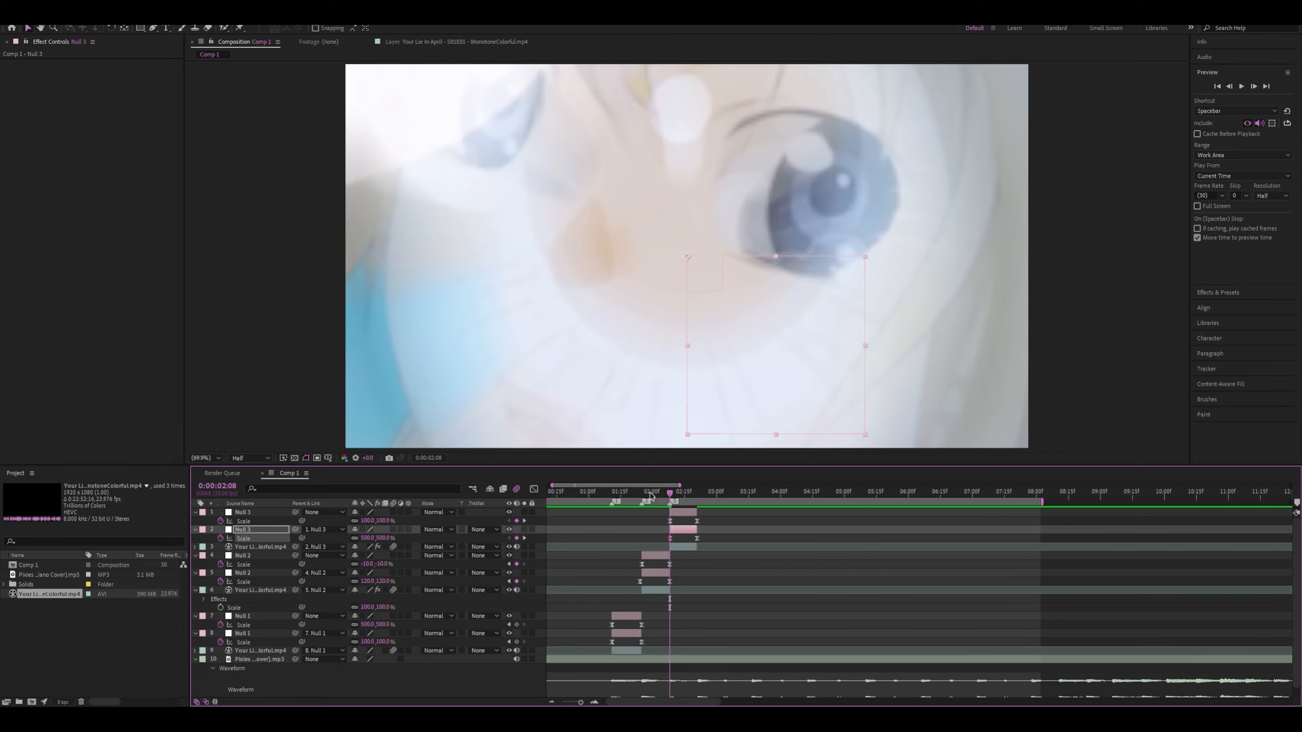
click(585, 491)
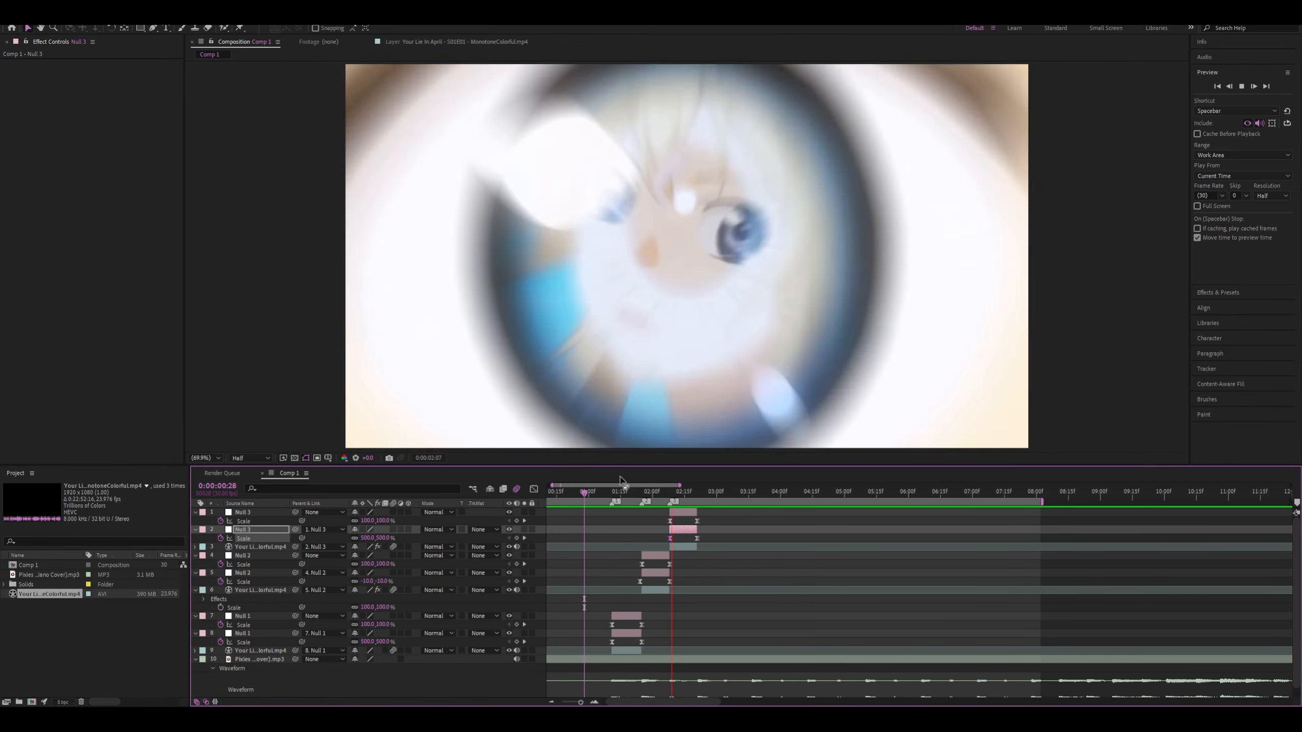
click(594, 493)
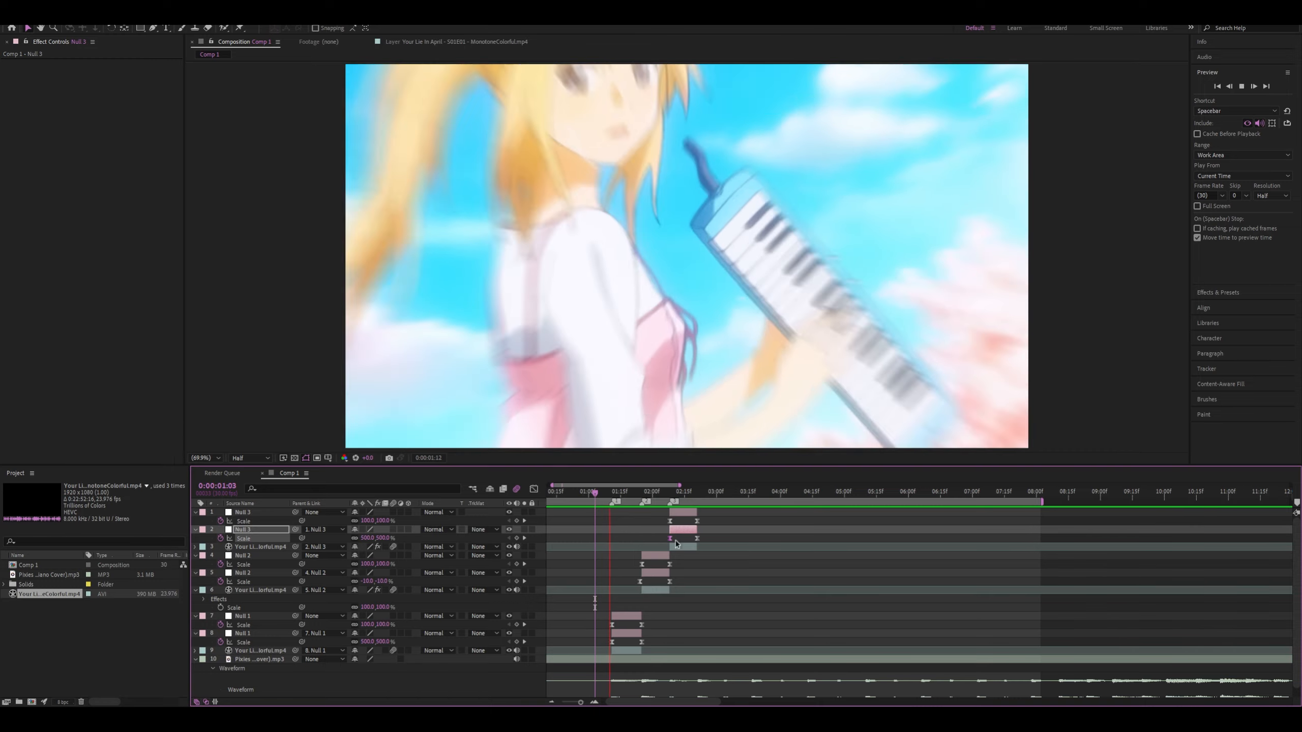
scroll(597, 561, up, 3)
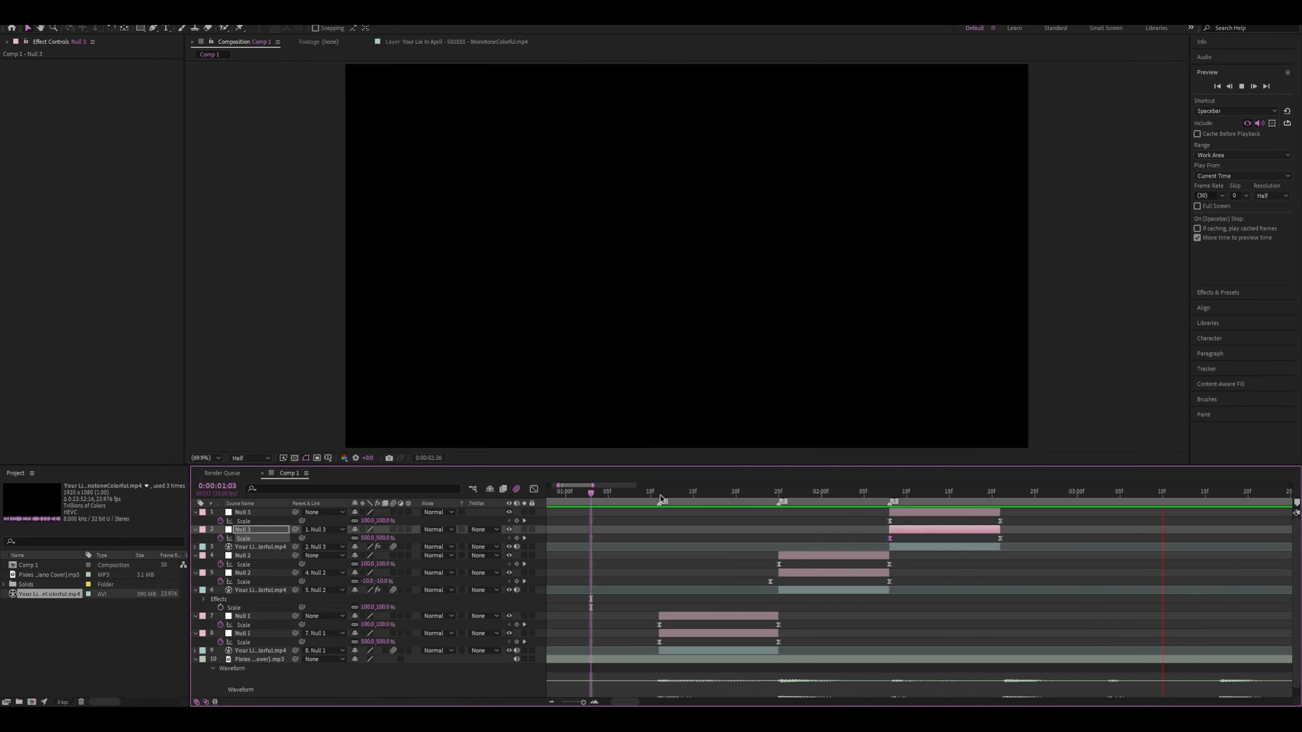
Fine-tune the curve handle of the lower Null 1's 500% Scale keyframe at the 0:00:01:11 beat marker
click(669, 491)
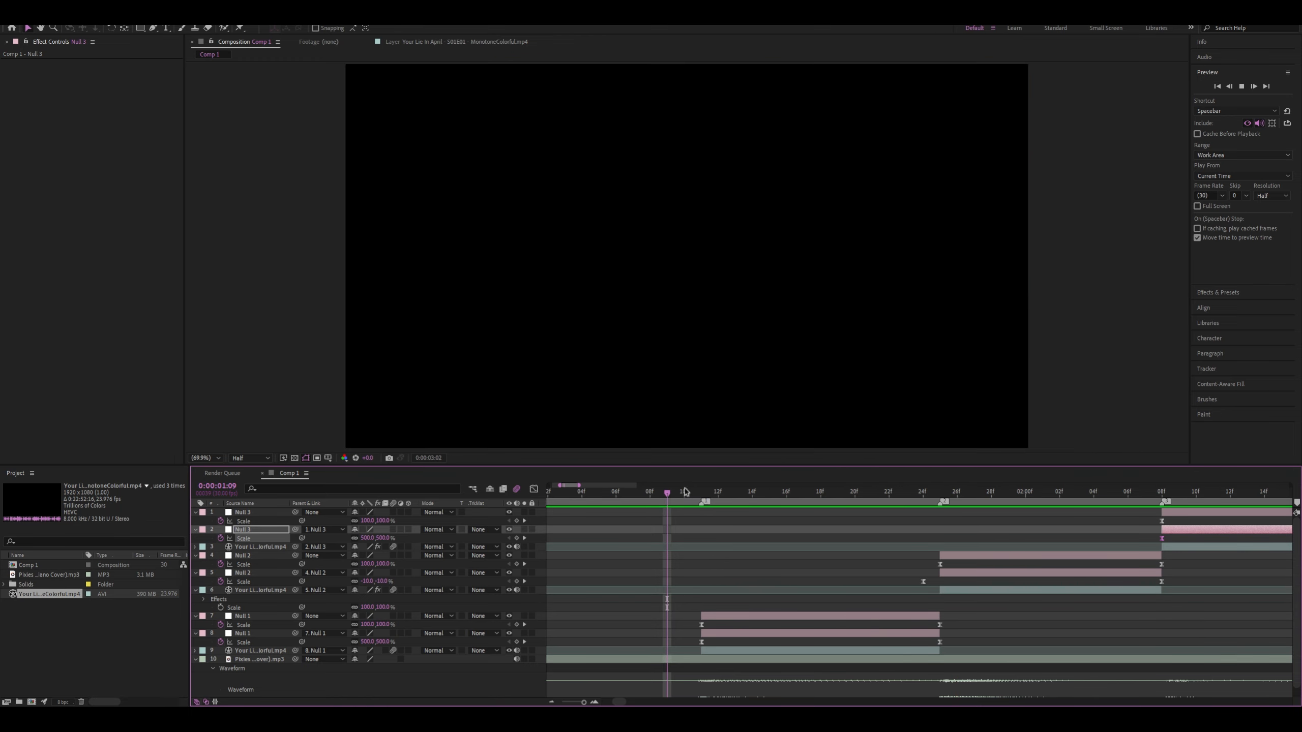
click(700, 497)
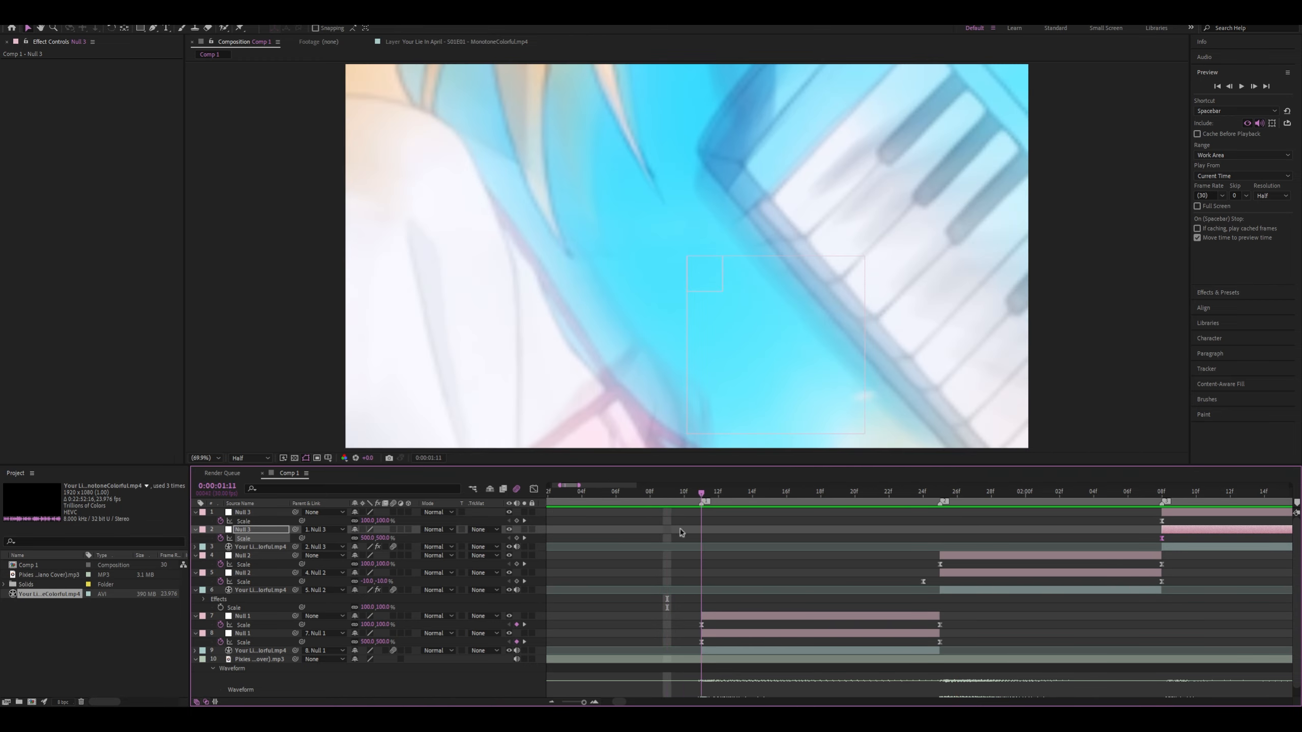
click(701, 643)
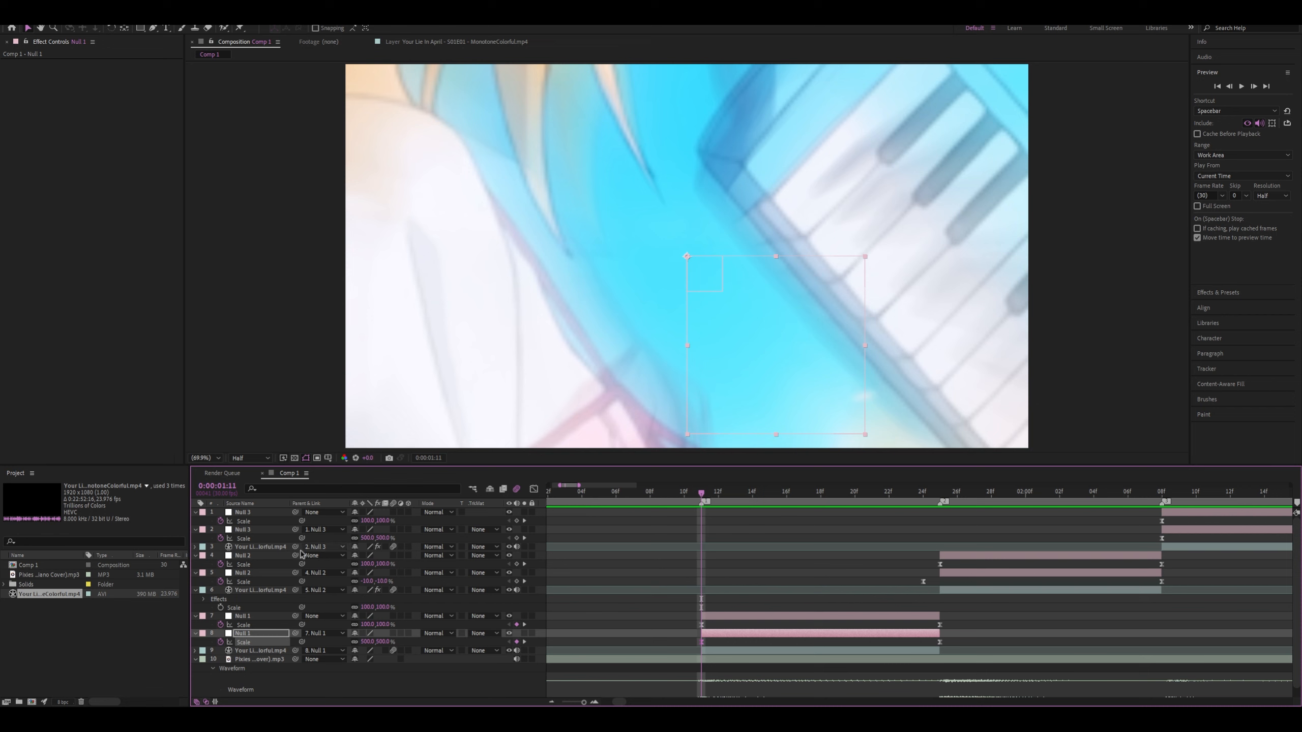
click(534, 490)
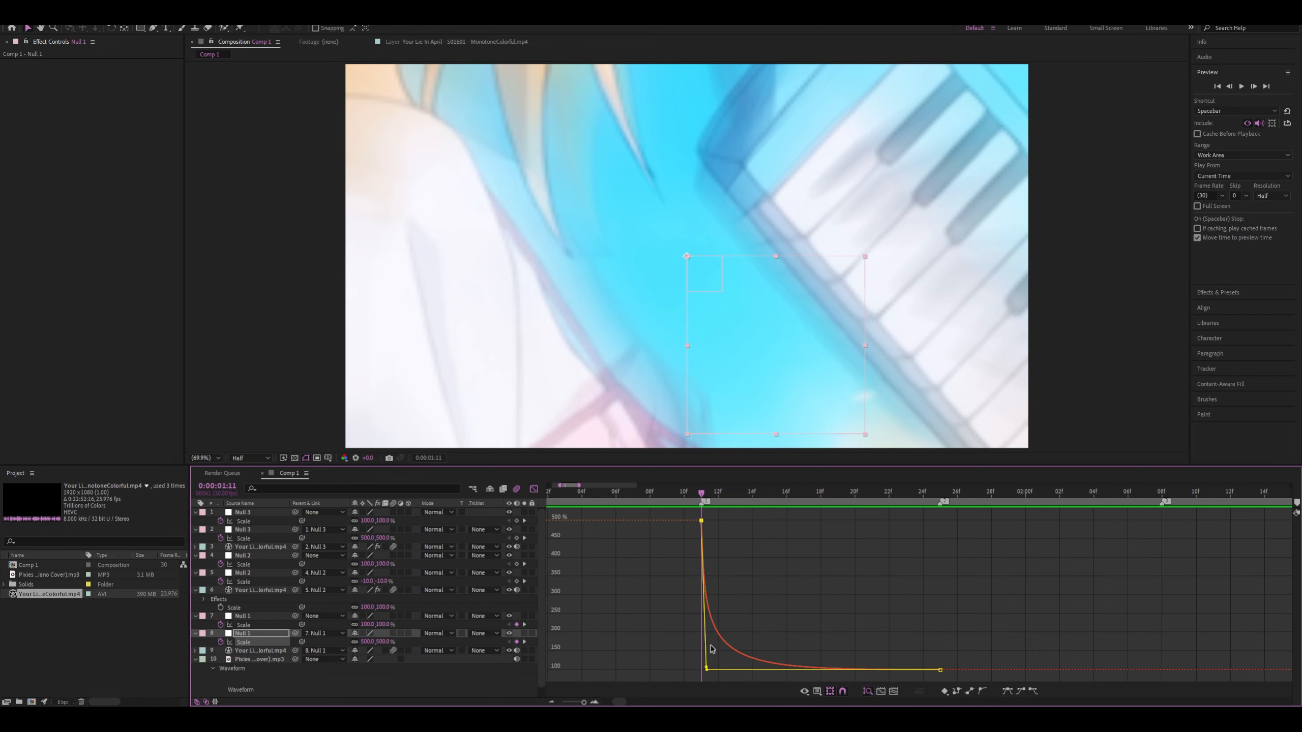
drag(703, 670, 703, 665)
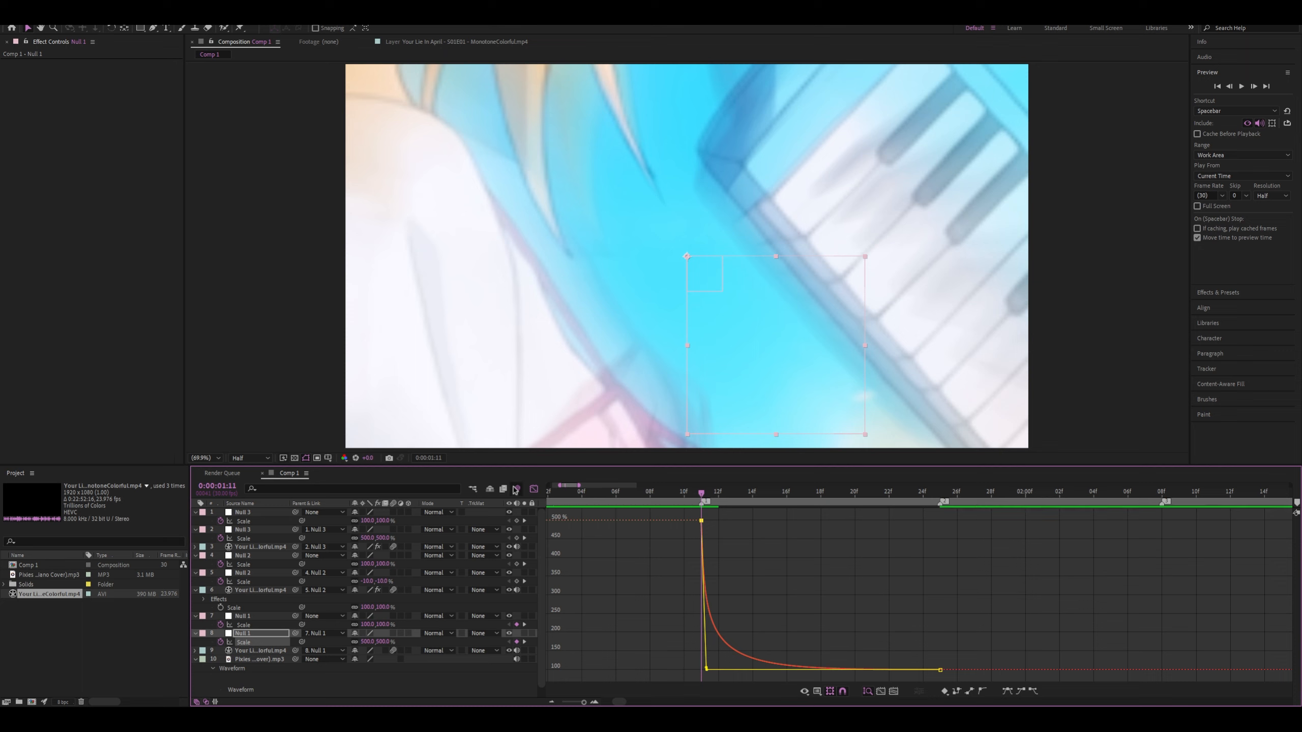
click(534, 489)
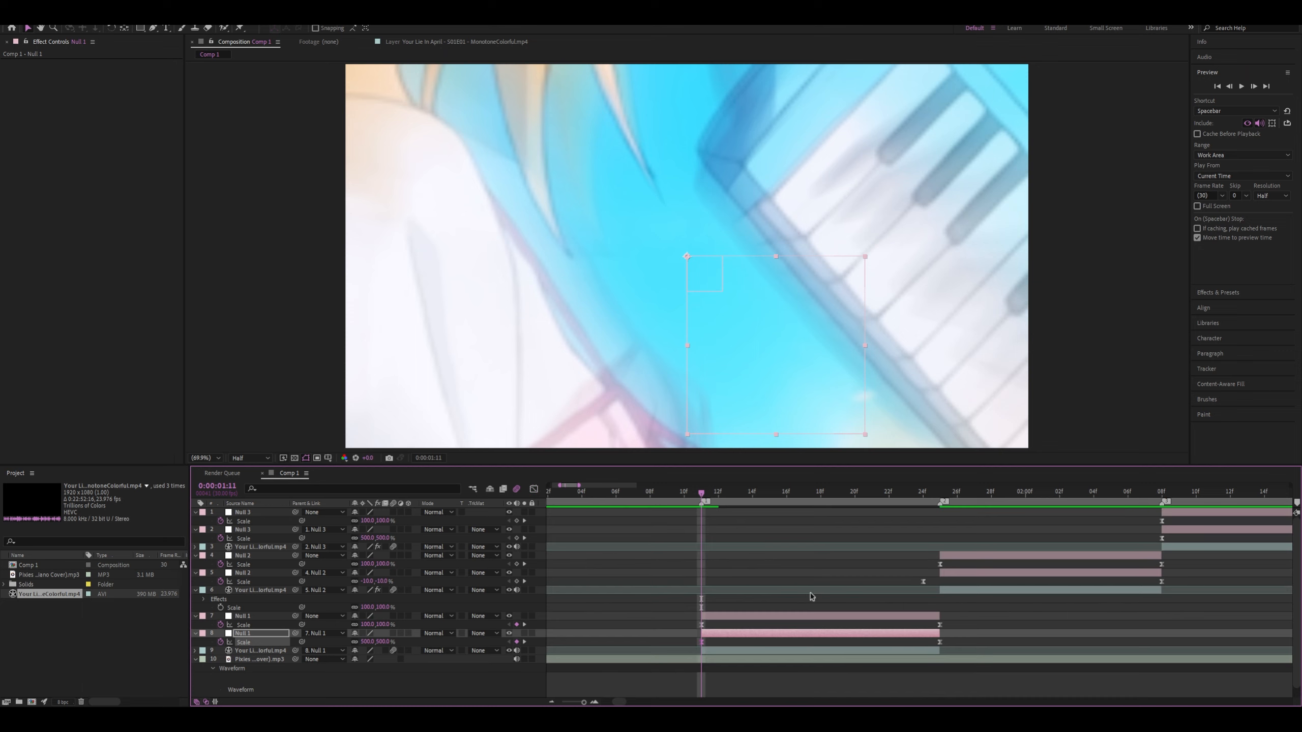
Shorten the outgoing handle of the upper Null 1's first Scale keyframe to about half the span, making the rise to 500% more gradual
click(940, 626)
click(534, 490)
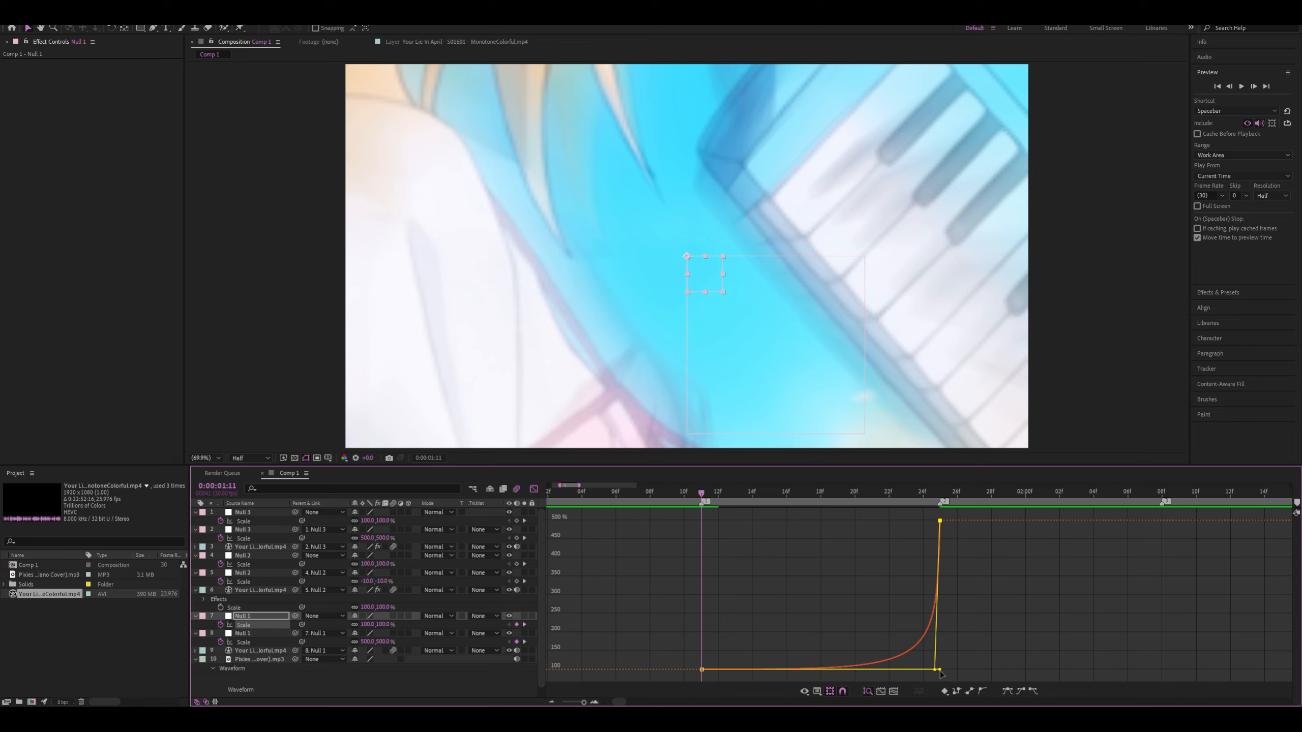
drag(937, 670, 830, 670)
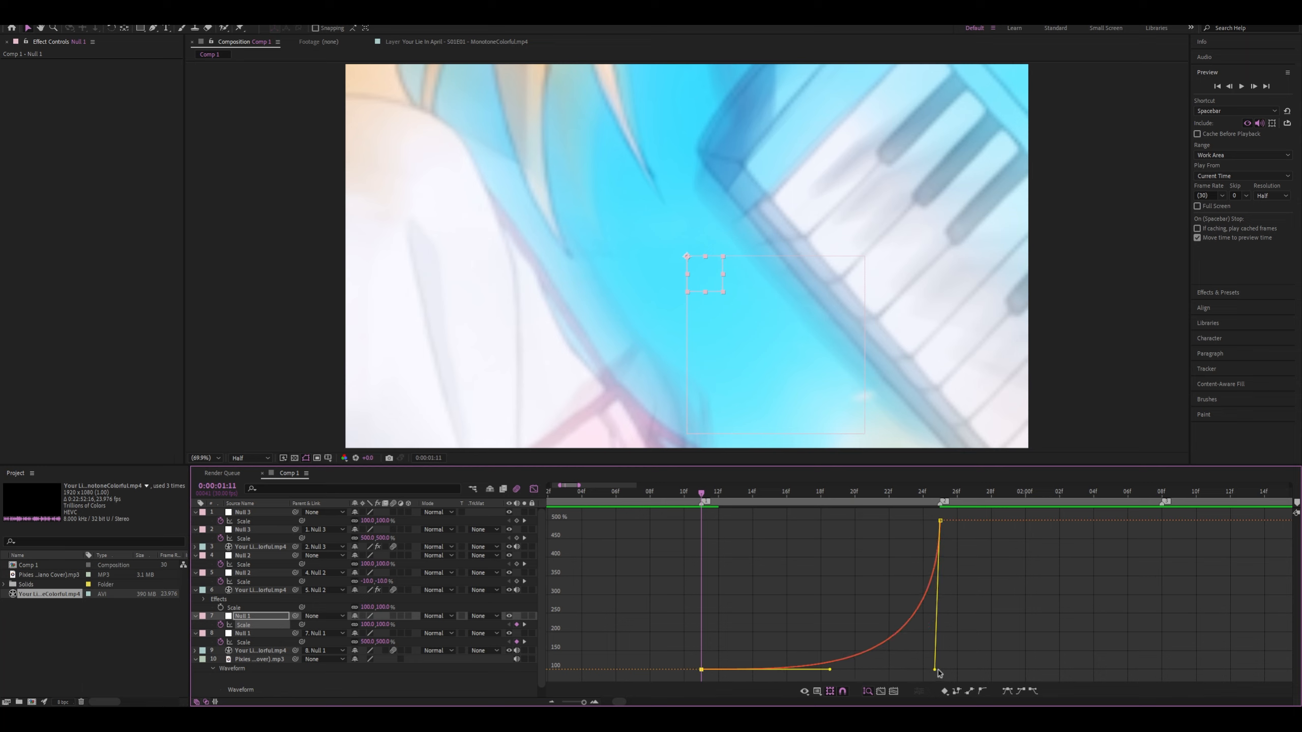
drag(940, 672, 938, 634)
drag(978, 667, 913, 470)
drag(937, 667, 973, 668)
click(832, 672)
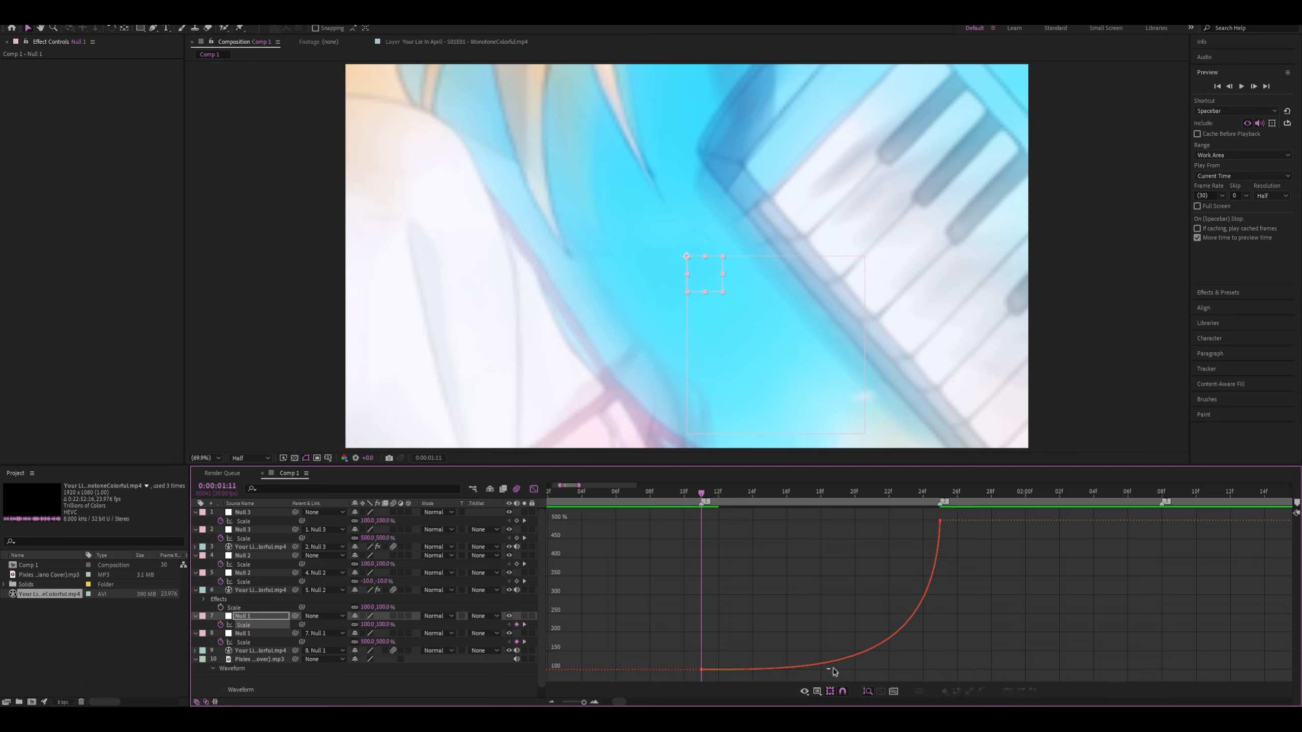
click(875, 652)
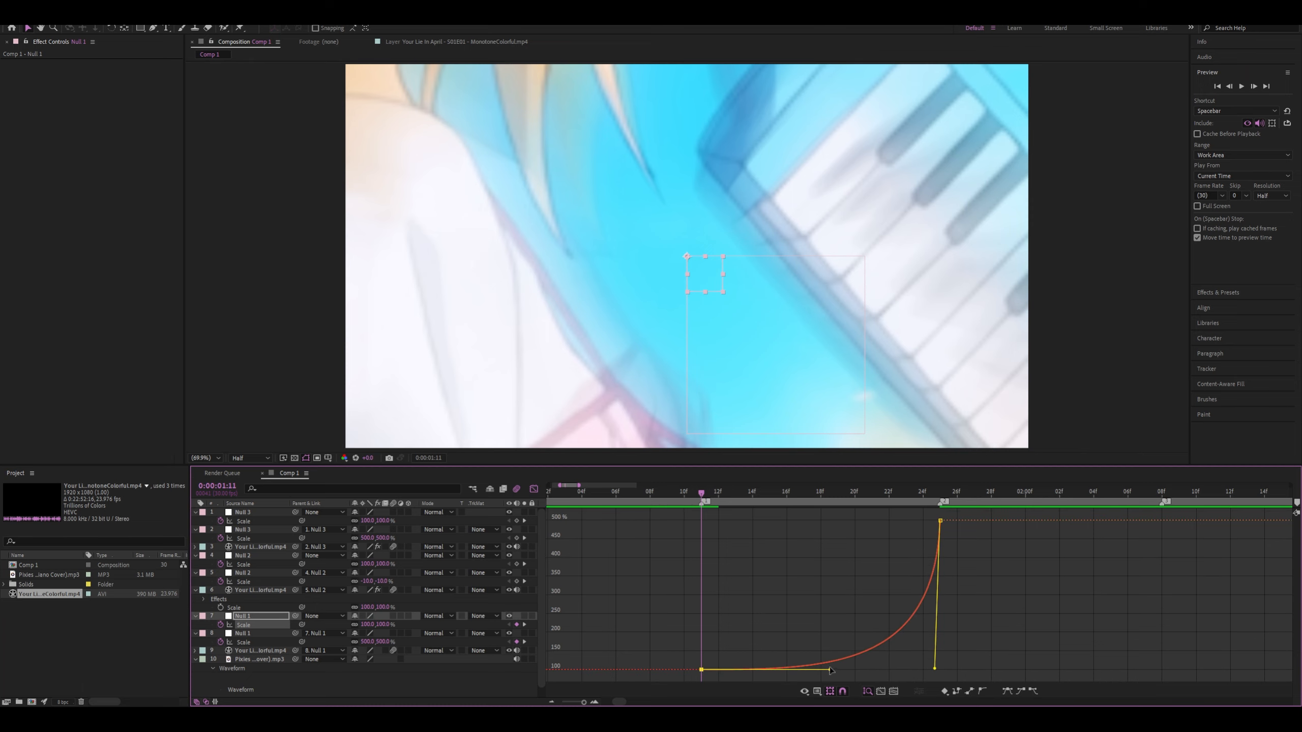
drag(831, 670, 831, 669)
Preview the first clip's transition from 0:00:01:07 and replay it from 0:00:01:08
drag(690, 494, 634, 493)
key(space)
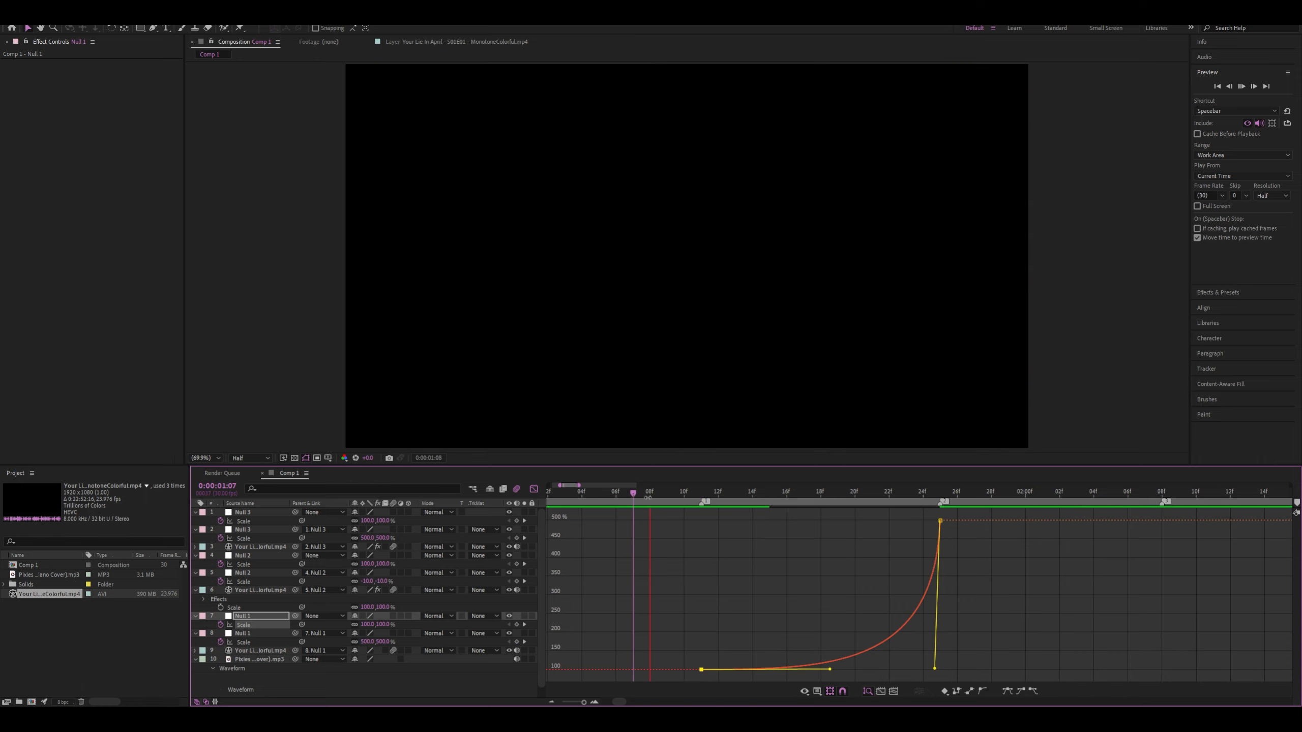
click(650, 496)
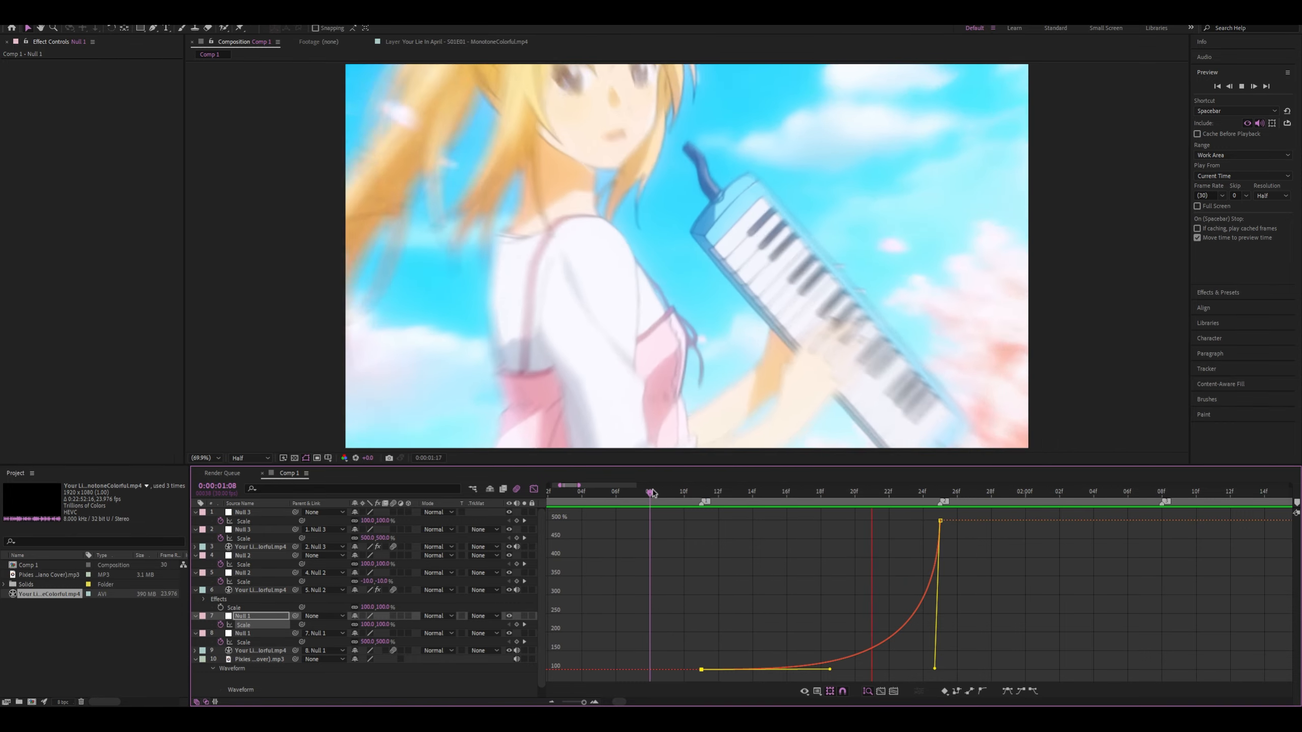
key(space)
key(space)
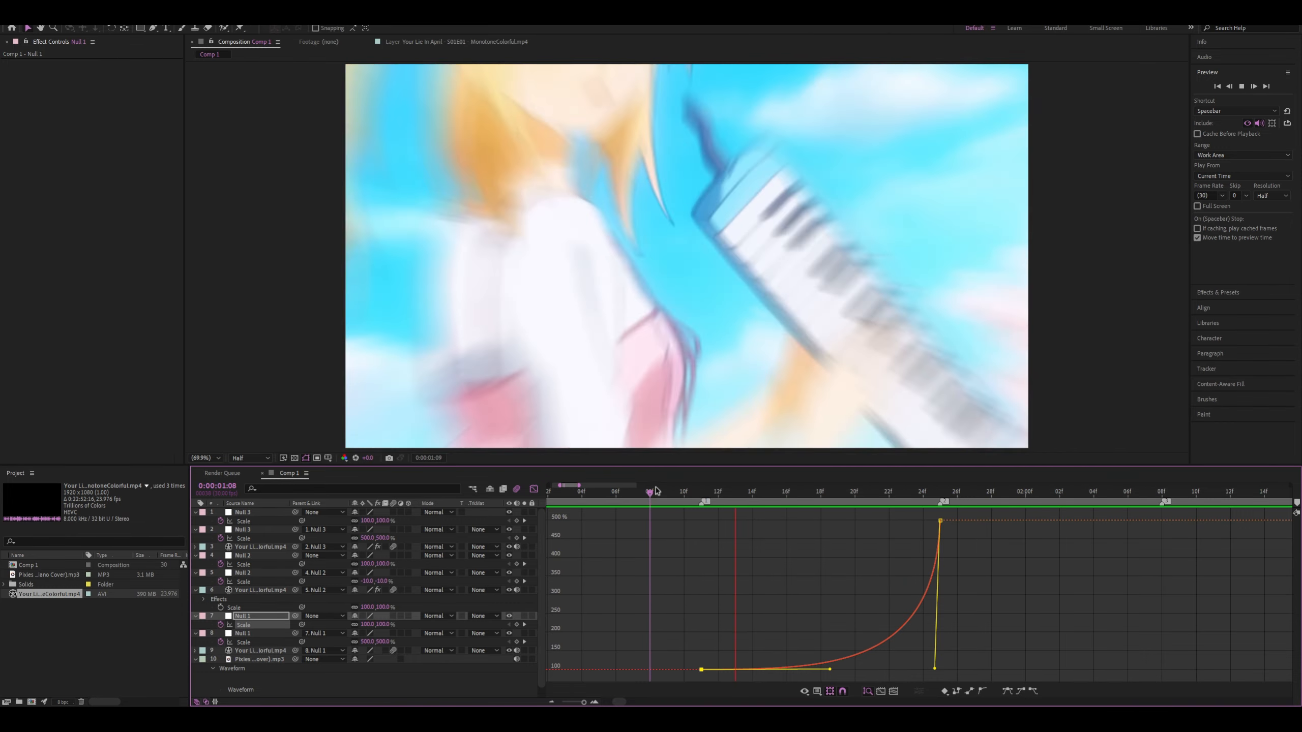
key(space)
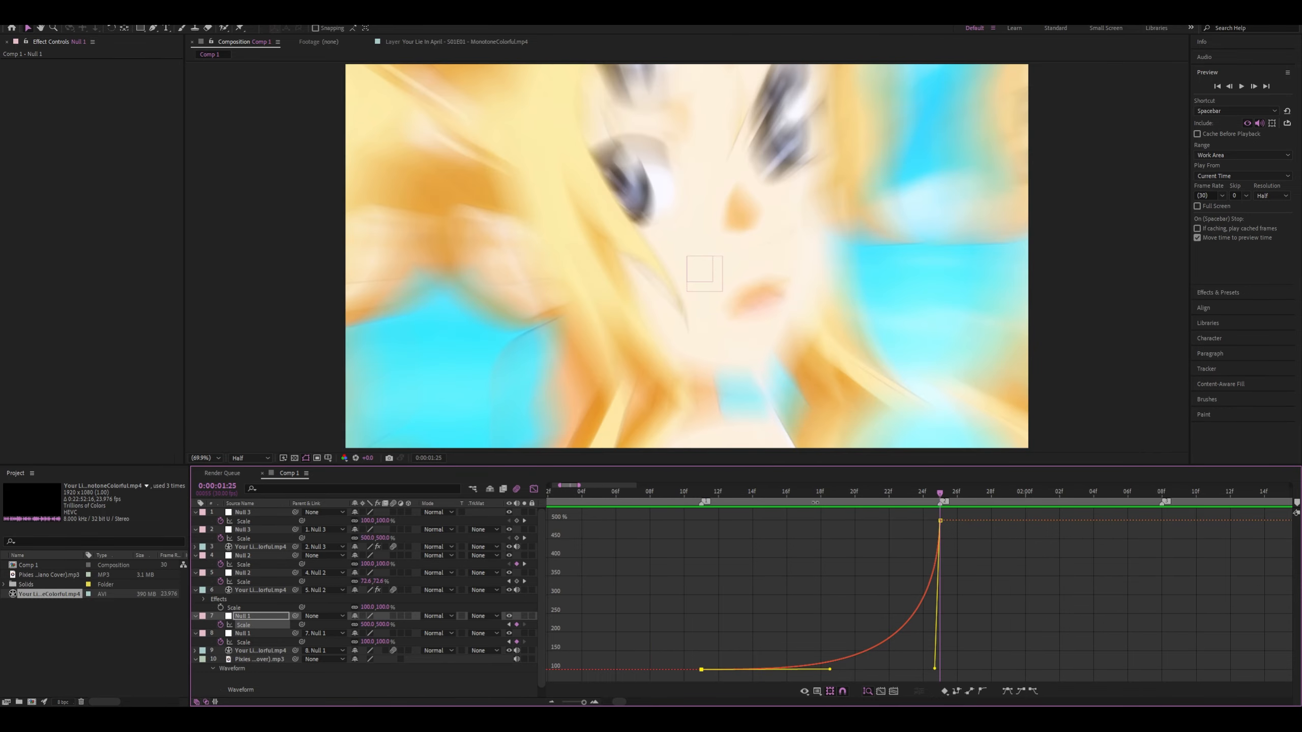
key(space)
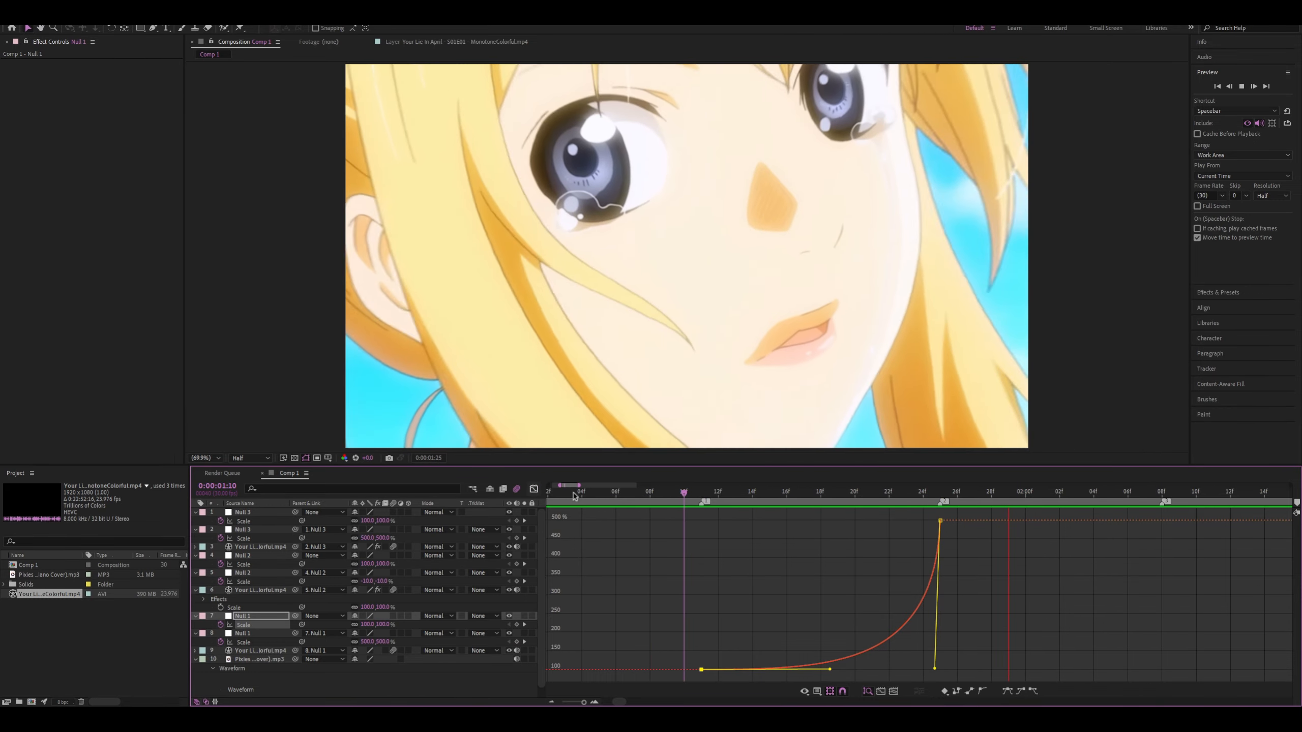
Lower the outgoing curve handle of the lower Null 2's first Scale keyframe at 0:00:01:24 to make its initial rise less steep
key(shift+F3)
click(938, 495)
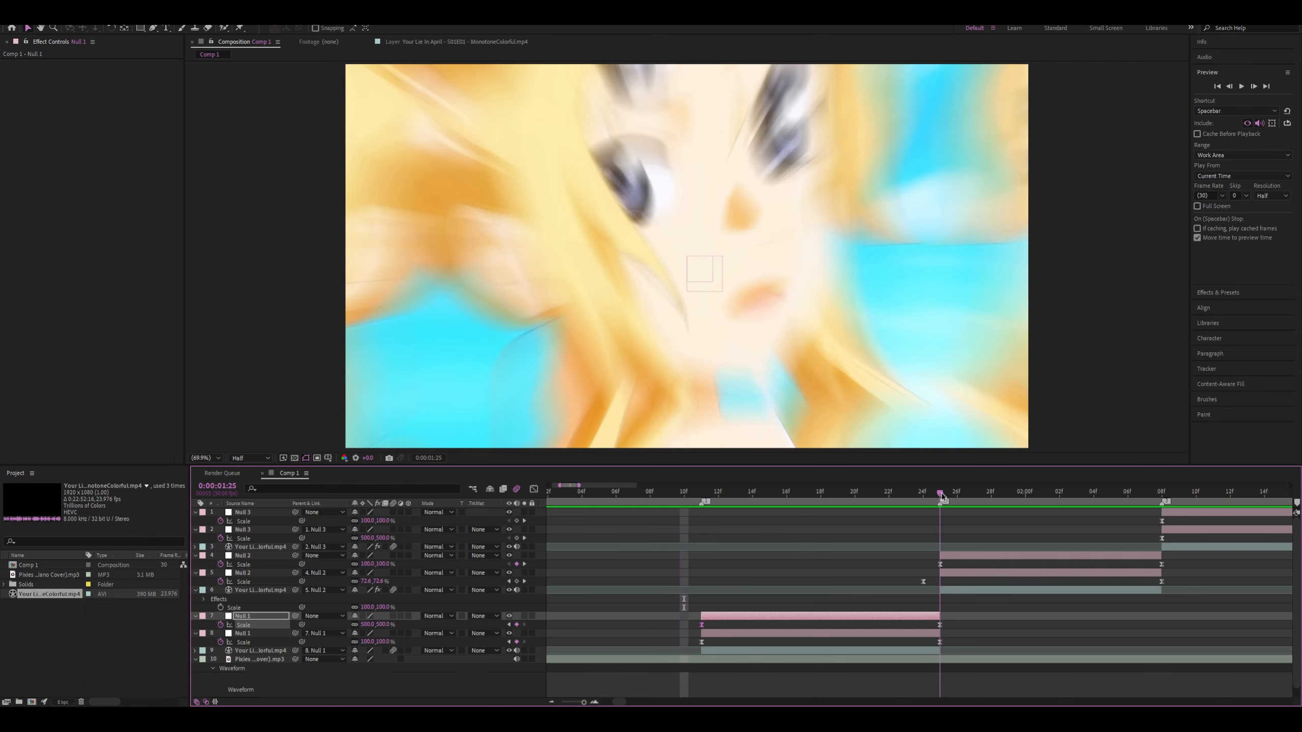
click(923, 583)
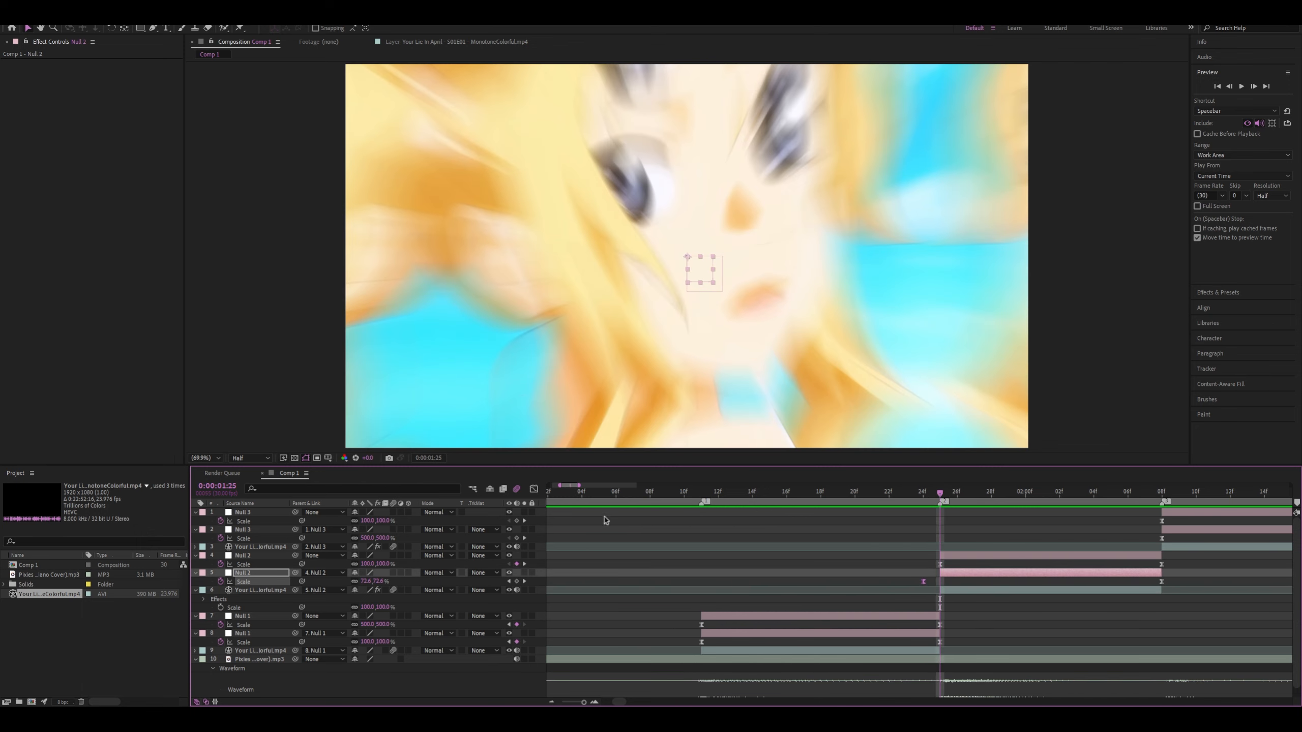
click(533, 490)
drag(941, 524, 939, 577)
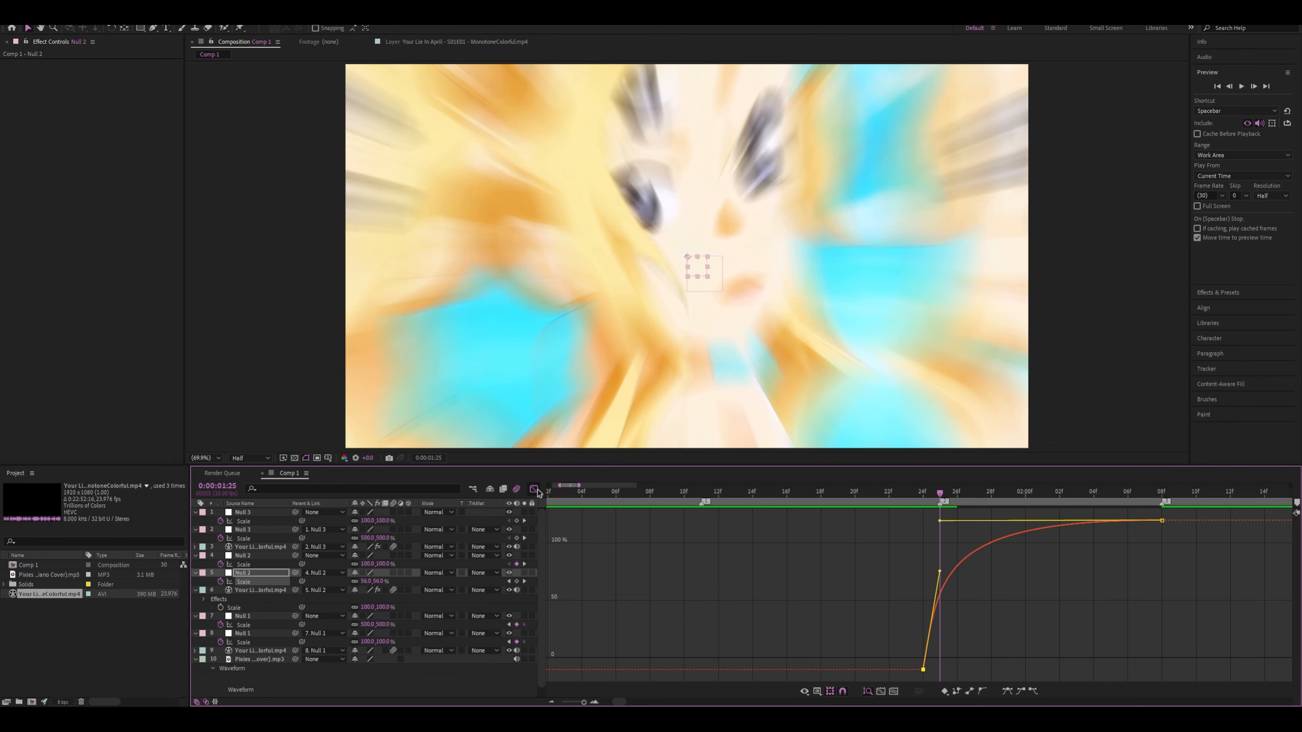
click(534, 490)
Examine the upper Null 2's Scale curve and preview the transitions from 0:00:01:05 and 0:00:00:21
click(940, 564)
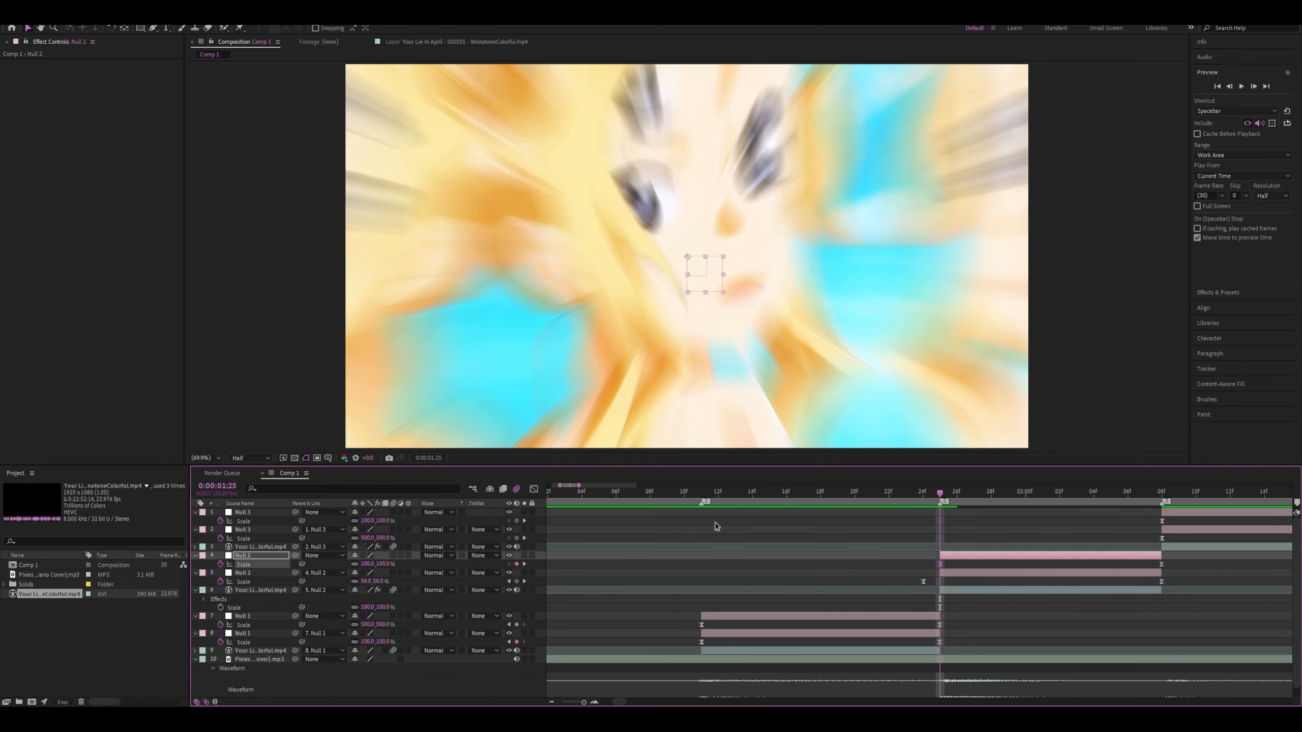
click(533, 490)
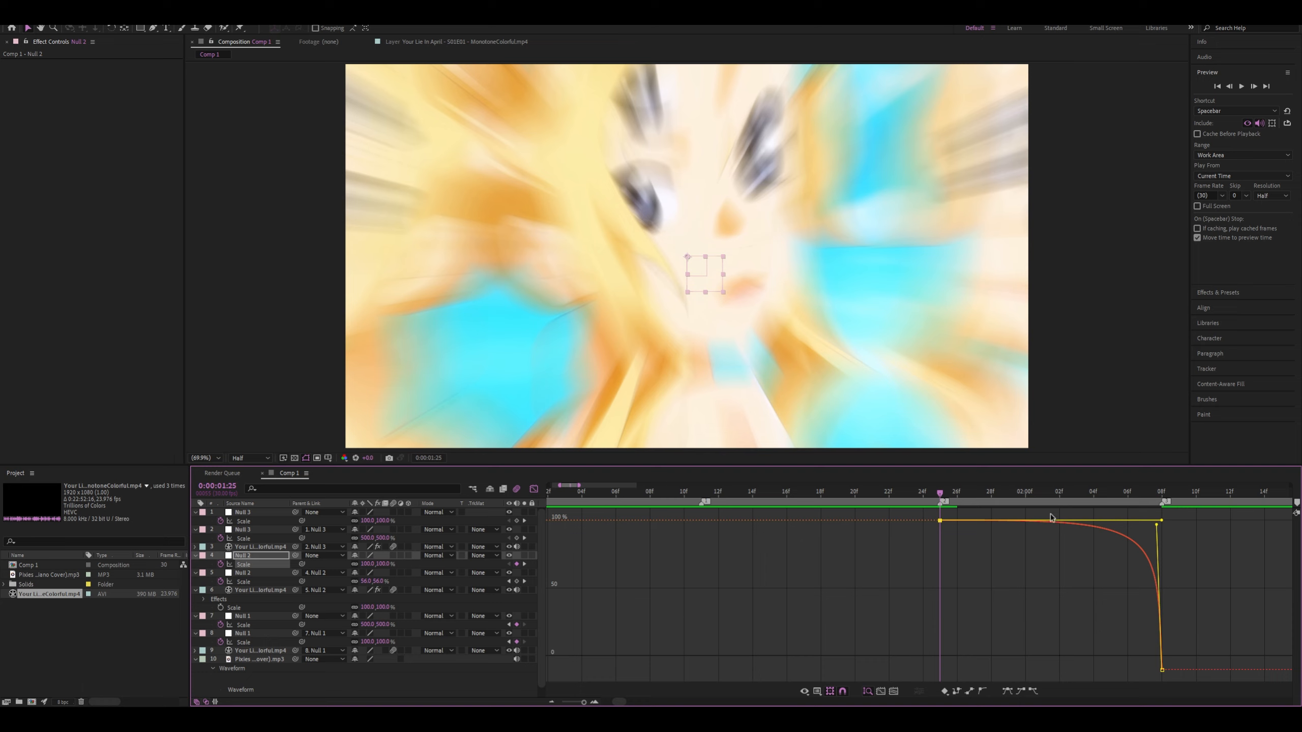
key(space)
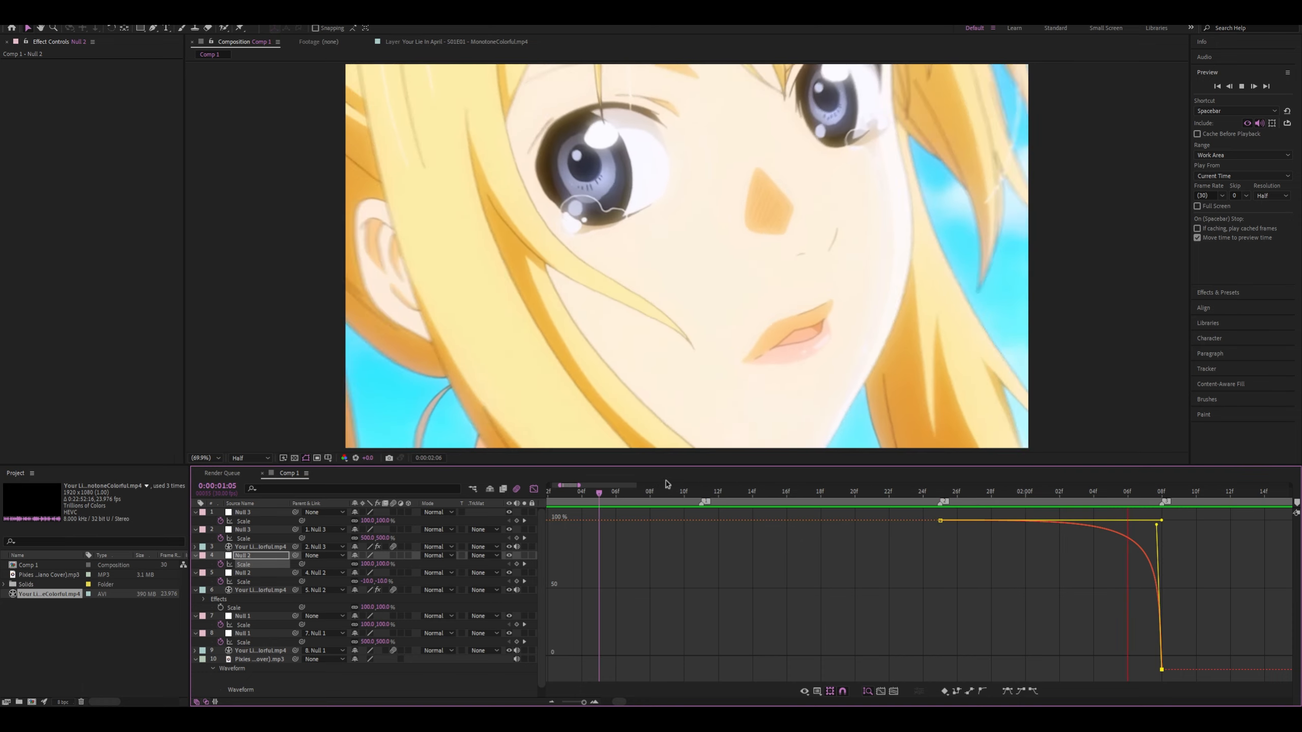
key(space)
drag(676, 492, 563, 496)
scroll(696, 530, down, 5)
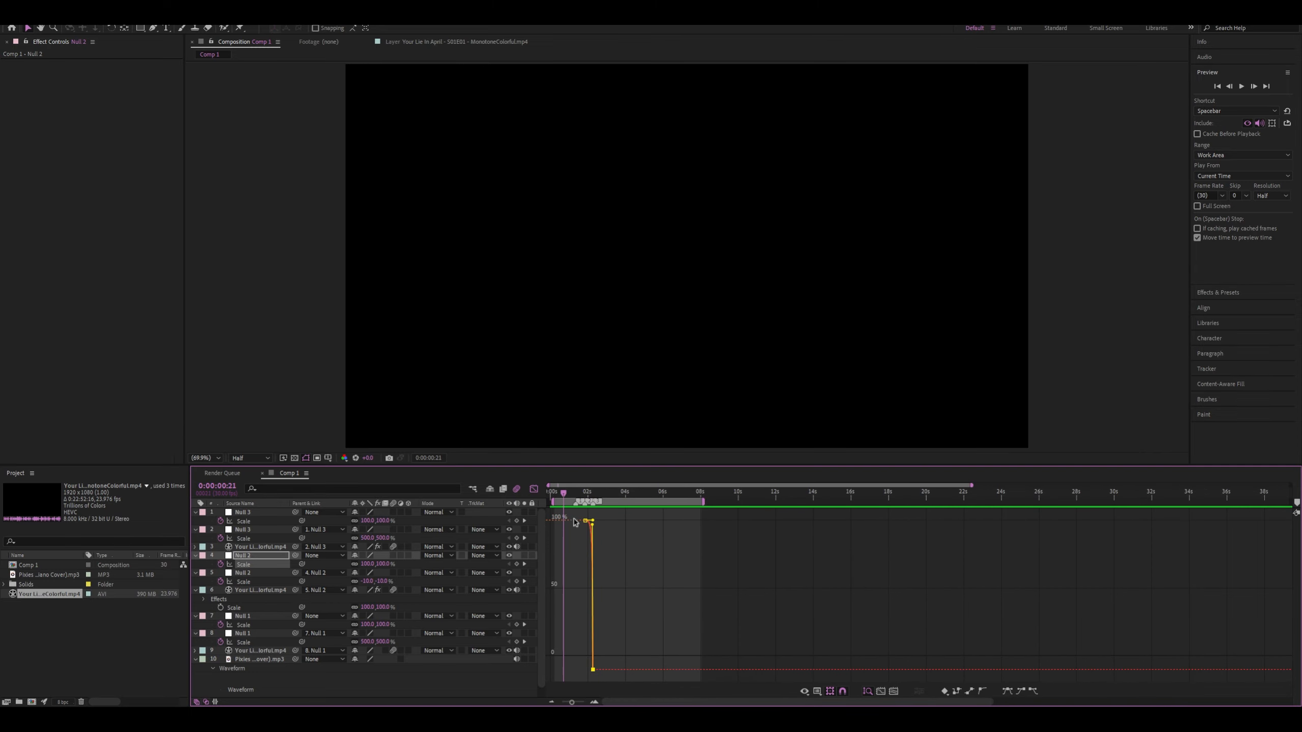
key(space)
scroll(593, 526, up, 4)
scroll(575, 533, up, 3)
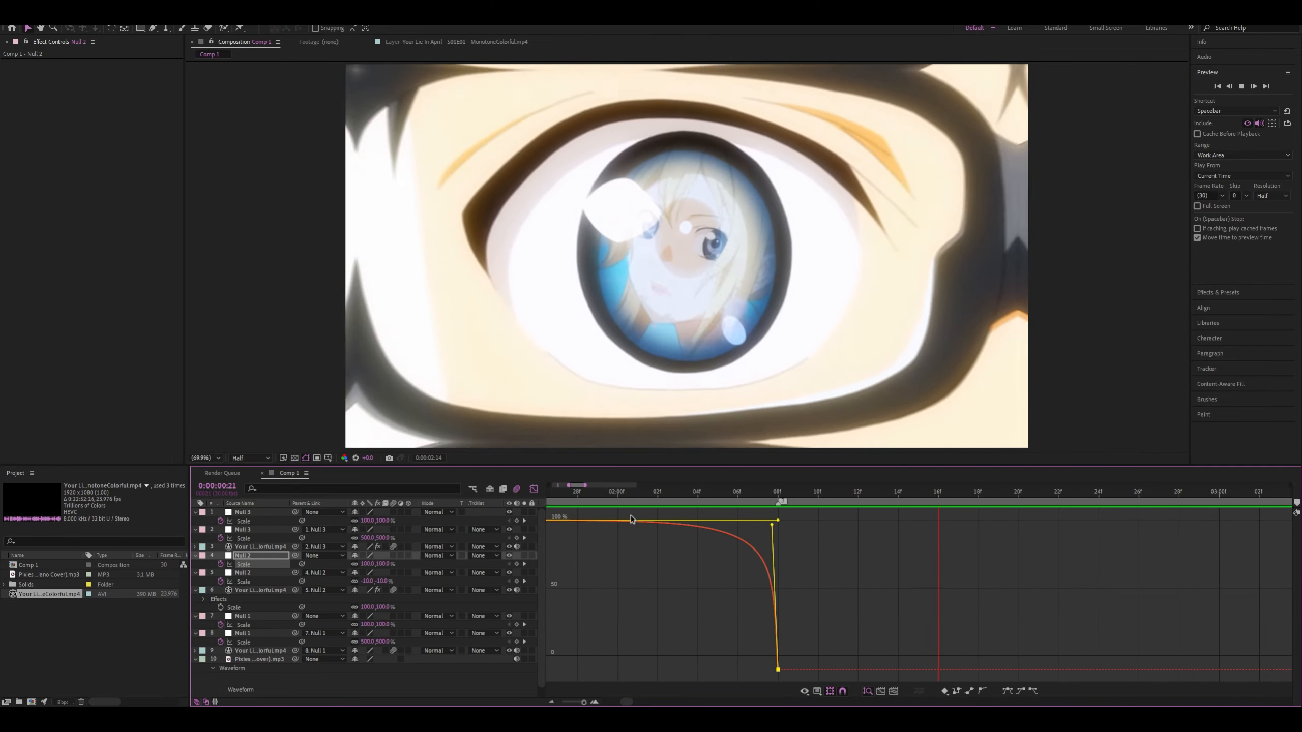
Move the upper Null 2's final Scale keyframe to 0:00:02:09 and pull its curve handles back to 0:00:02:08
drag(615, 493, 822, 503)
click(579, 492)
click(534, 490)
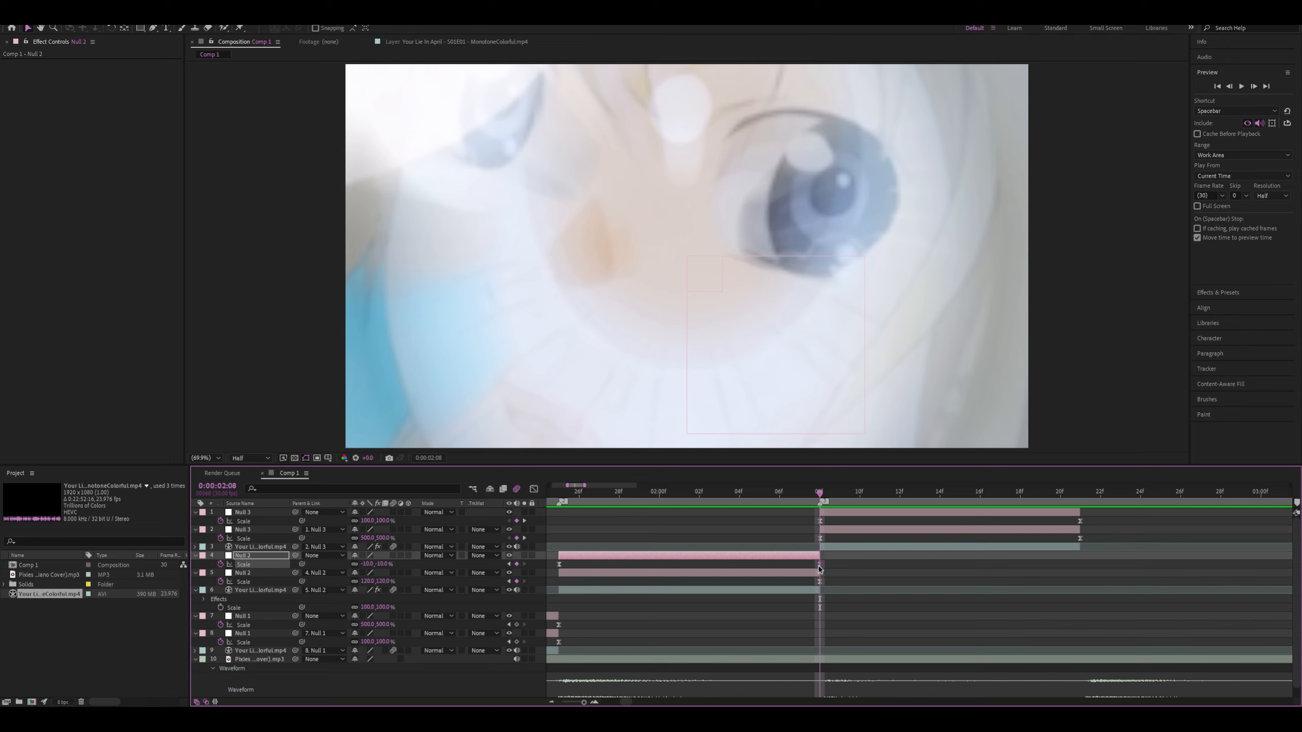
click(533, 490)
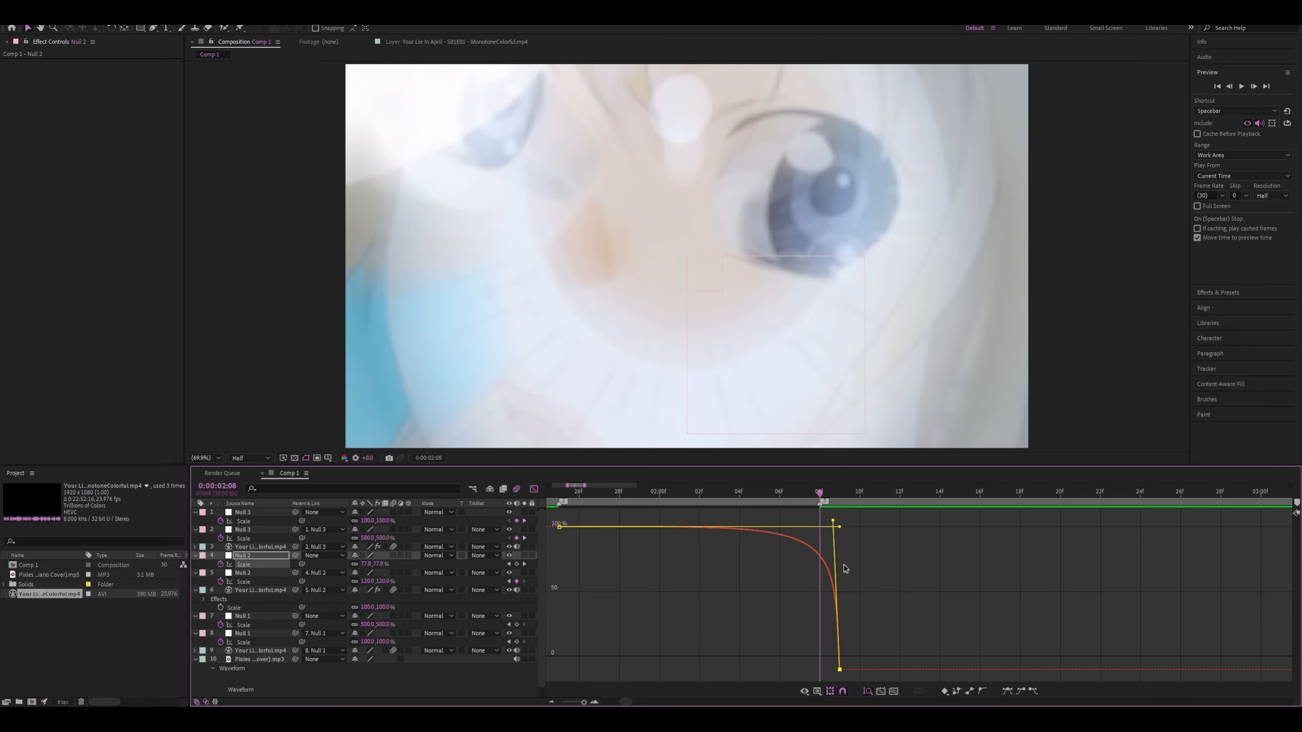
drag(838, 529, 819, 535)
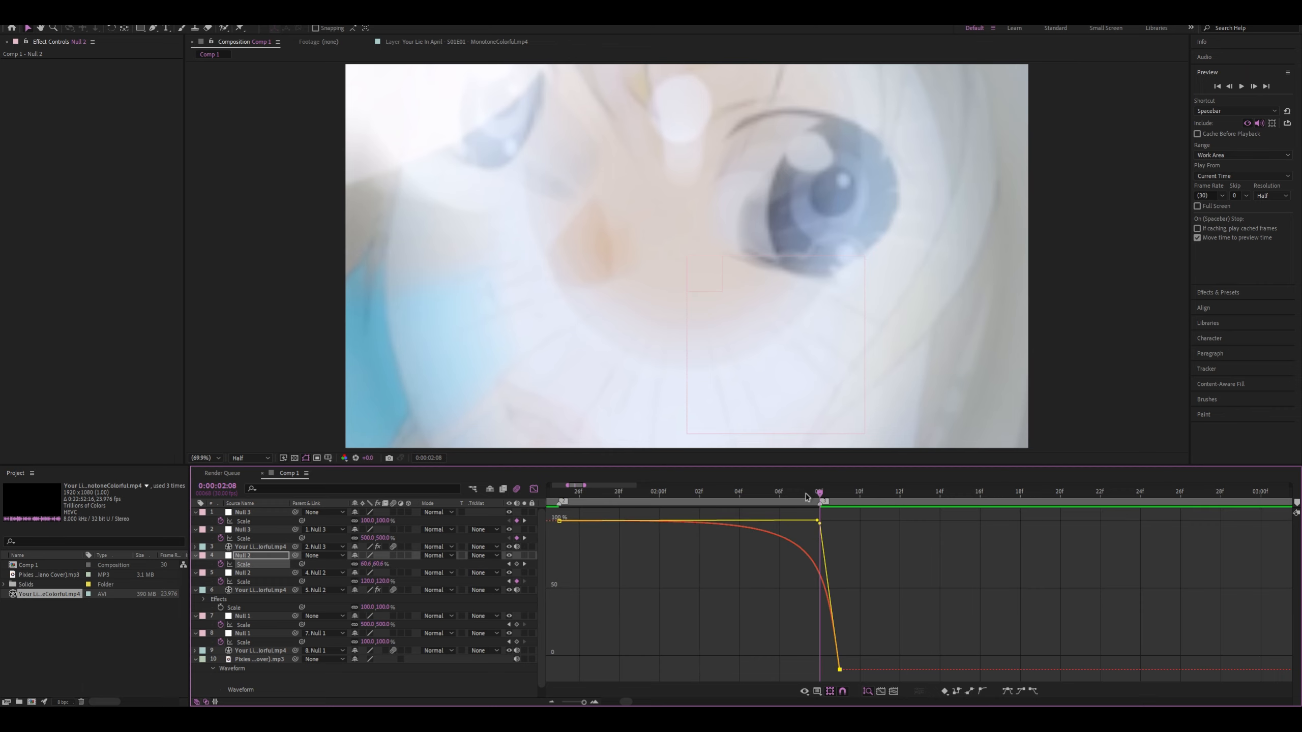
key(space)
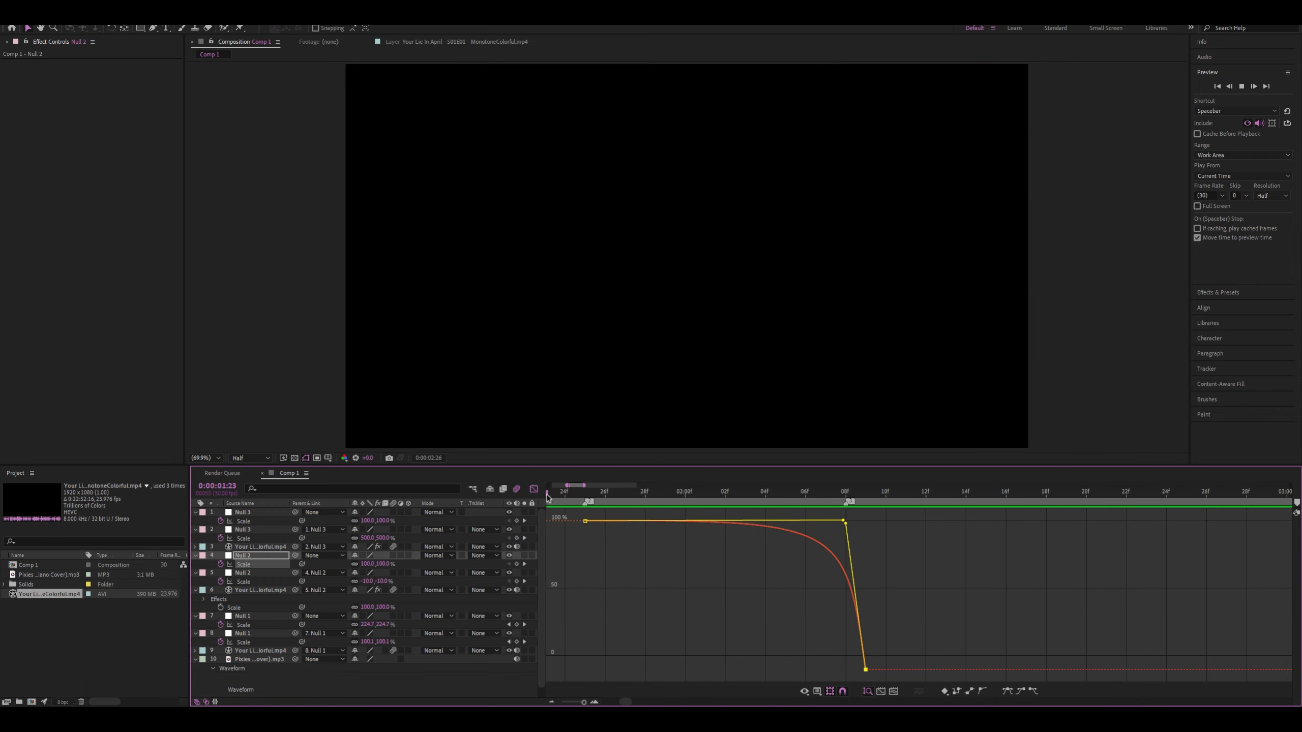
Pull the outgoing curve handle of the lower Null 3's first Scale keyframe at 0:00:02:08 back to the keyframe's time
click(534, 490)
key(minus)
key(minus)
click(767, 492)
drag(769, 491, 770, 498)
scroll(767, 538, up, 2)
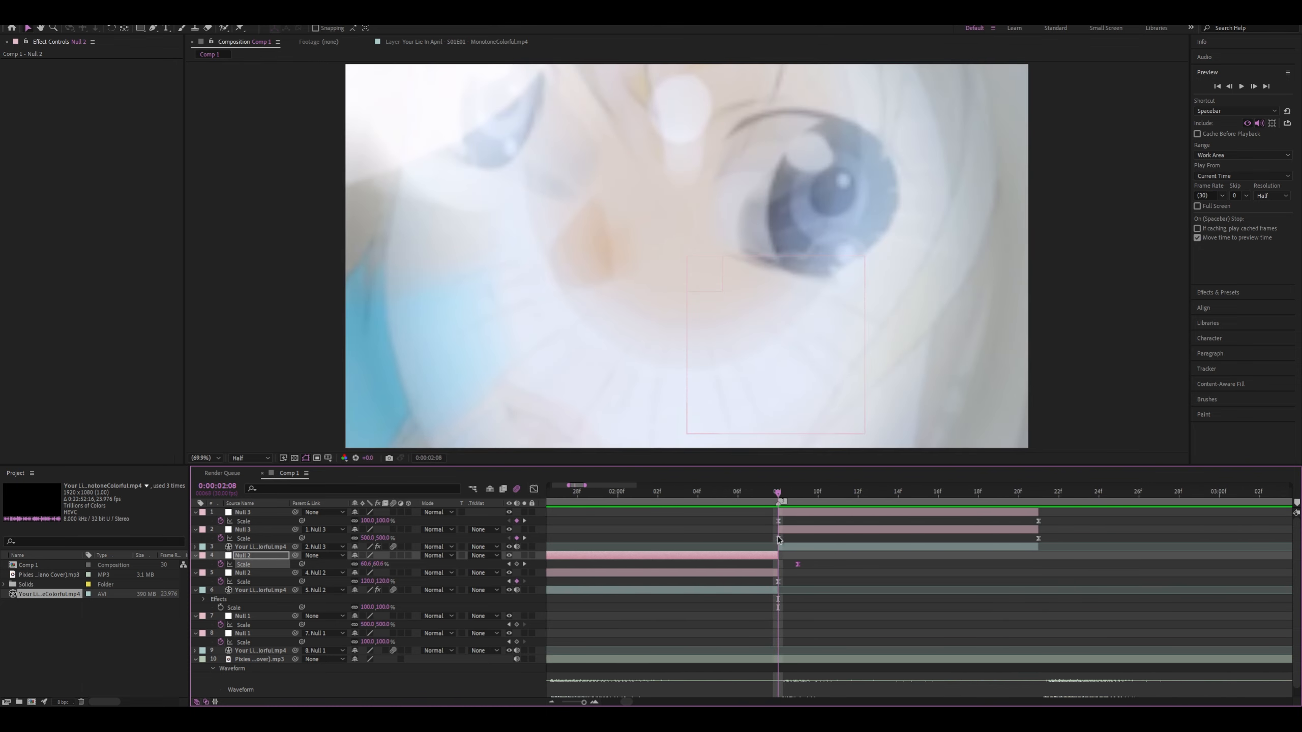
click(778, 538)
click(534, 489)
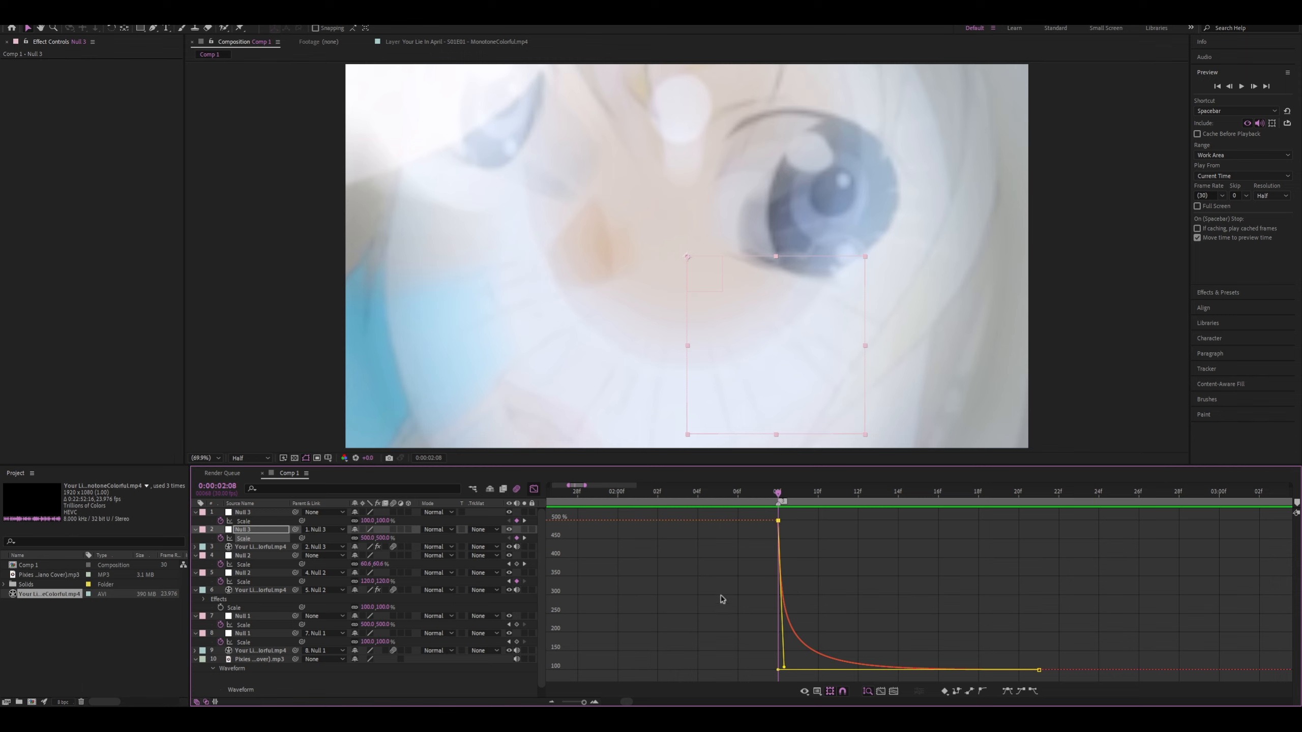
click(533, 490)
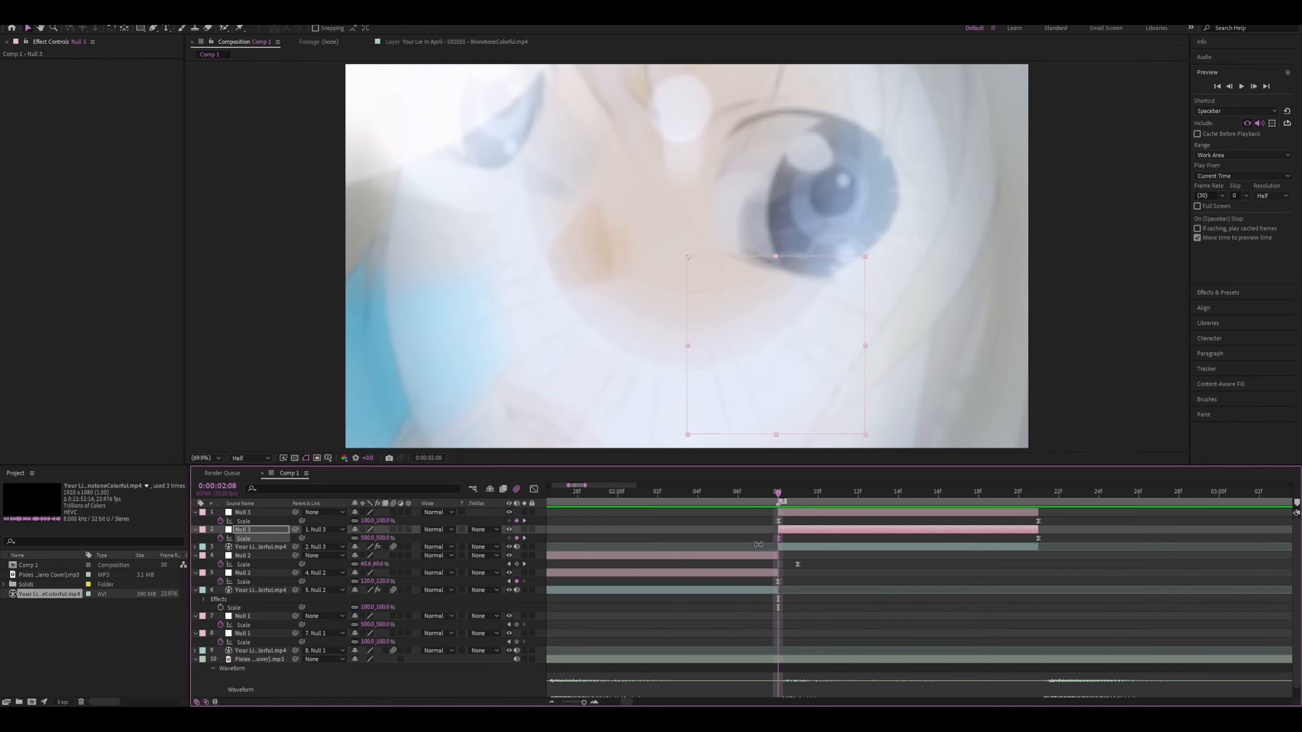
click(534, 490)
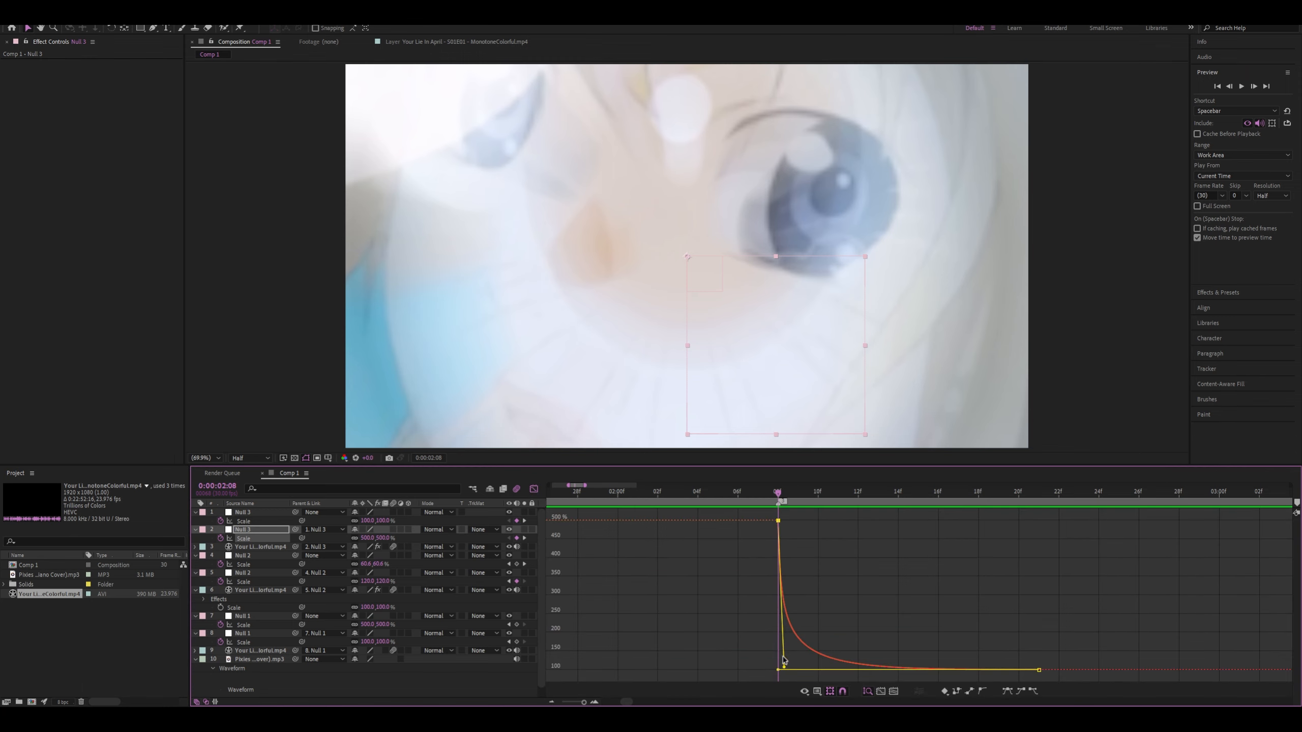
drag(784, 670, 752, 618)
click(535, 489)
Examine the upper Null 3's Scale curve and preview the transitions from 0:00:01:03
click(1037, 522)
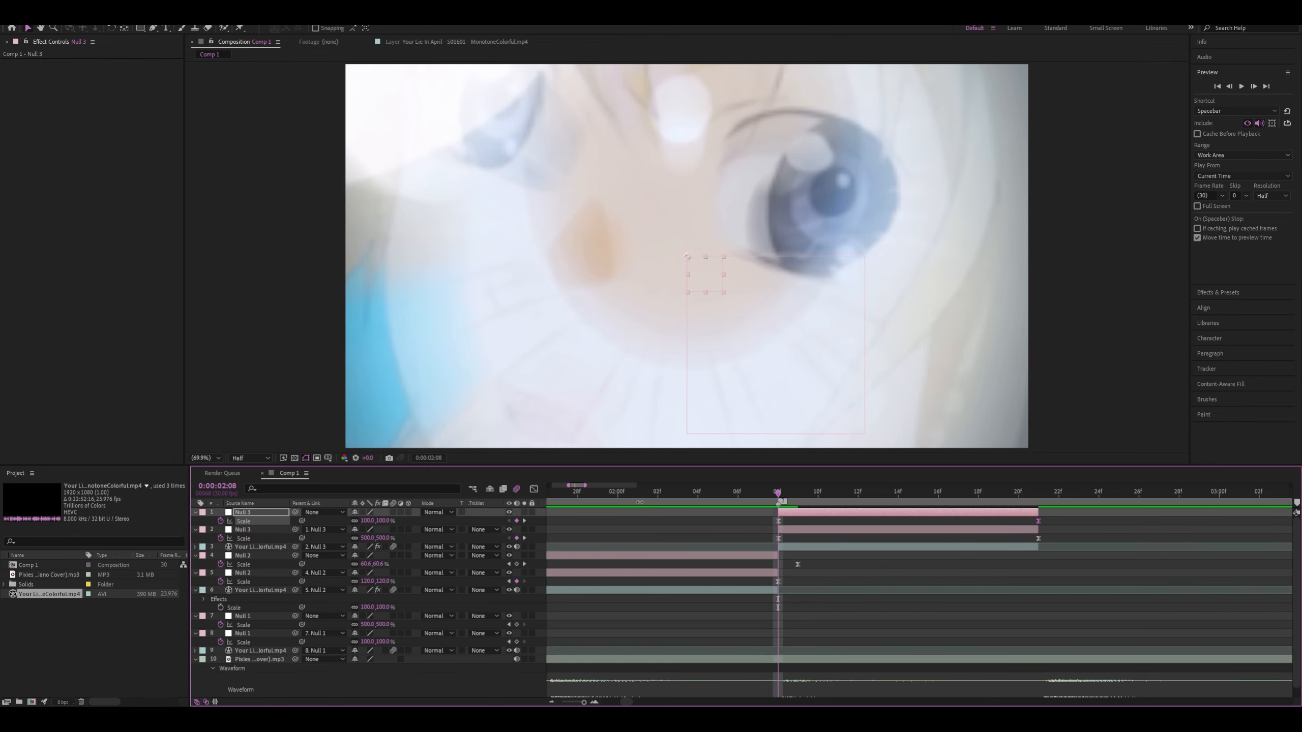
click(533, 490)
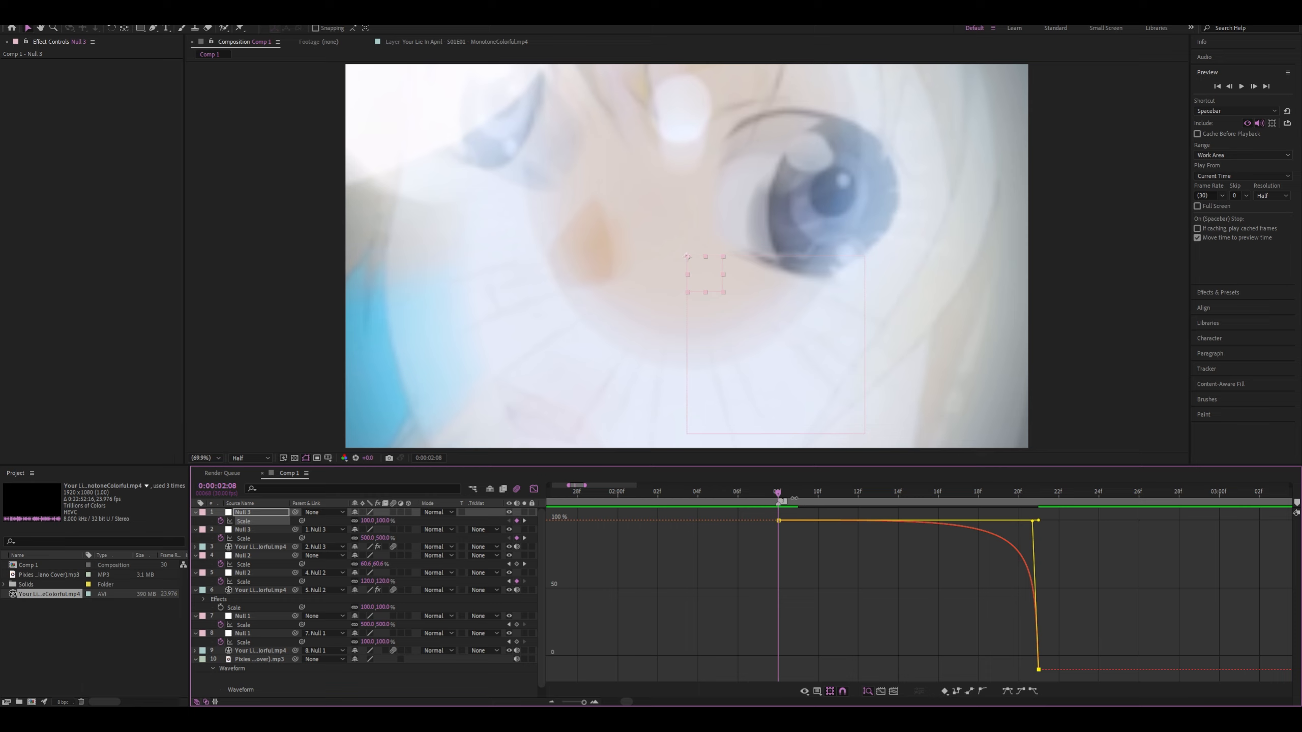
scroll(609, 493, left, 3)
scroll(798, 540, down, 5)
drag(735, 490, 645, 491)
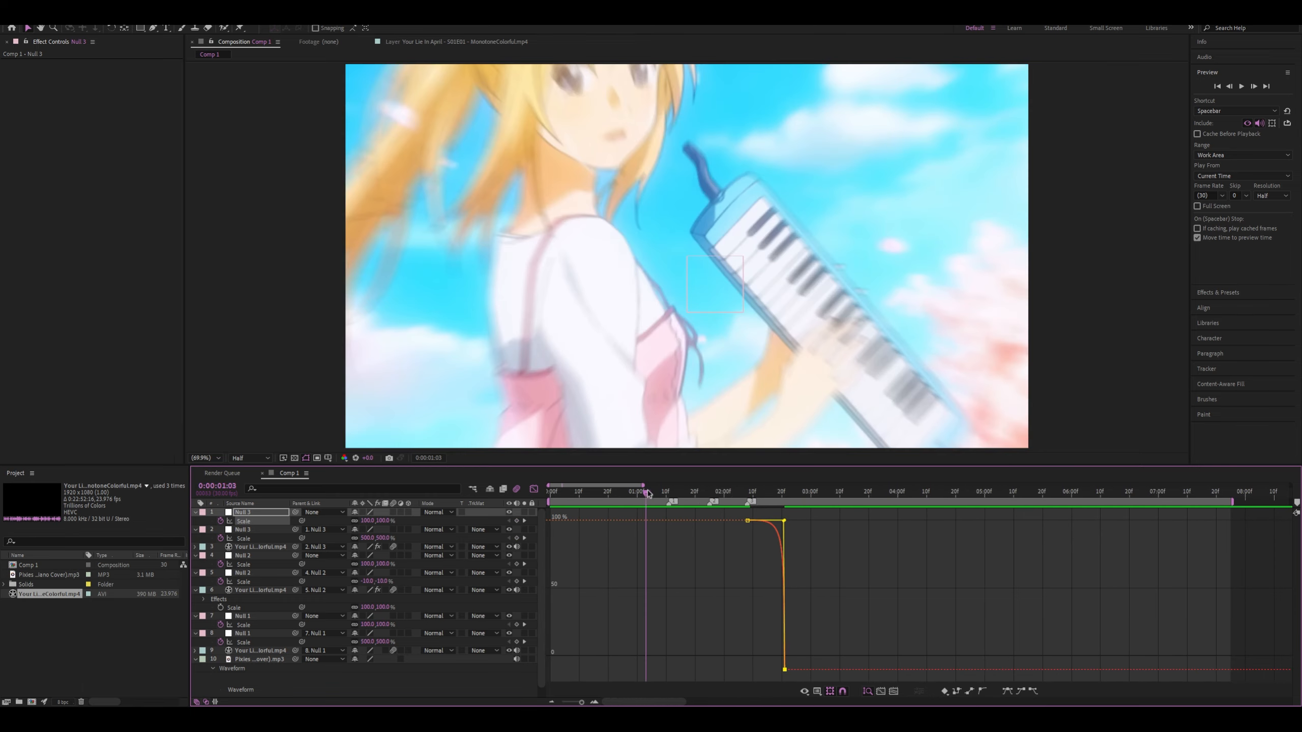
key(space)
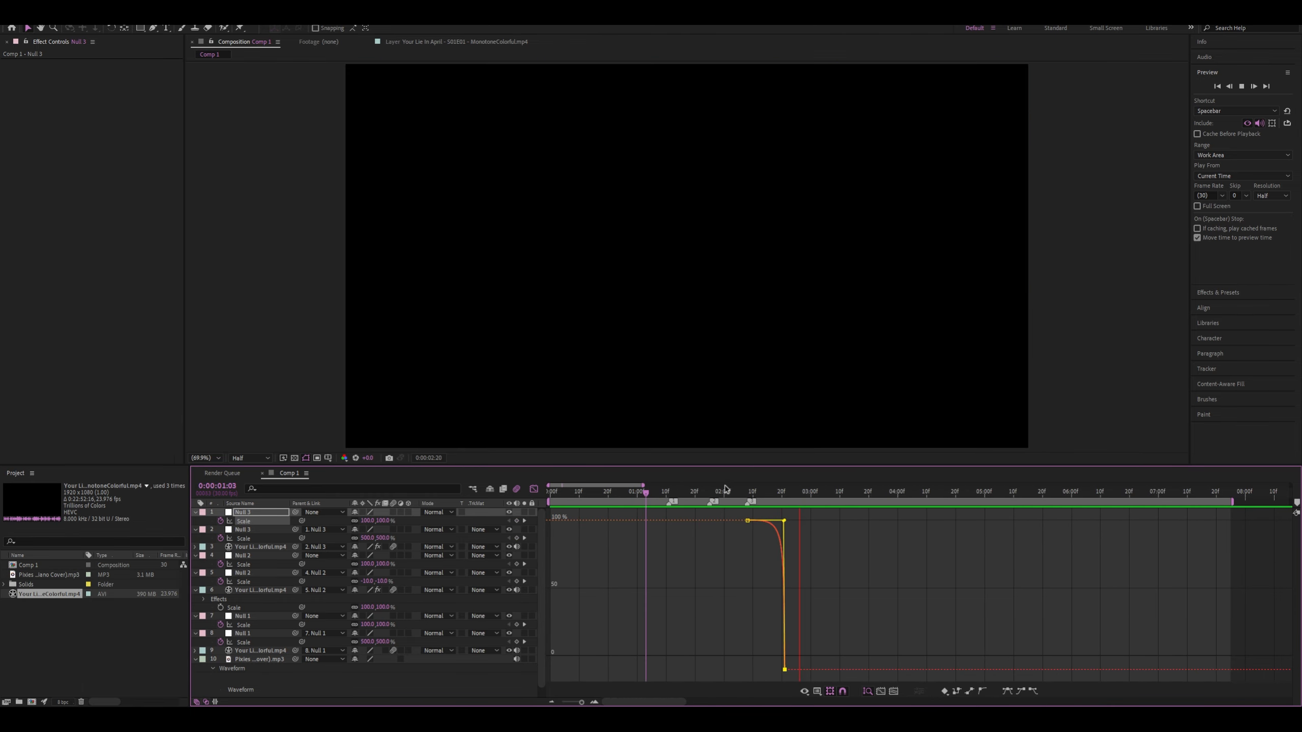
Replay the transitions from 0:00:01:05, 0:00:01:13 and 0:00:01:19, ending with the playhead at 0:00:01:03
click(650, 494)
key(space)
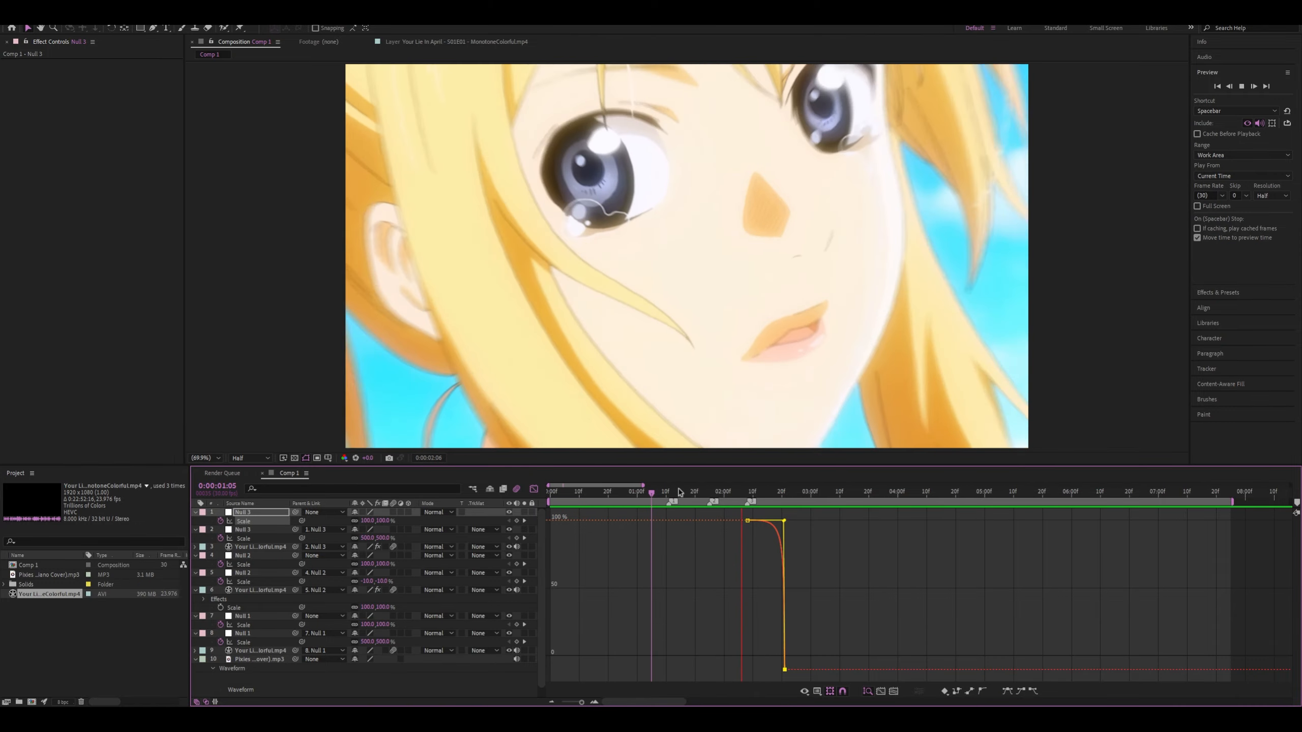
click(674, 494)
key(space)
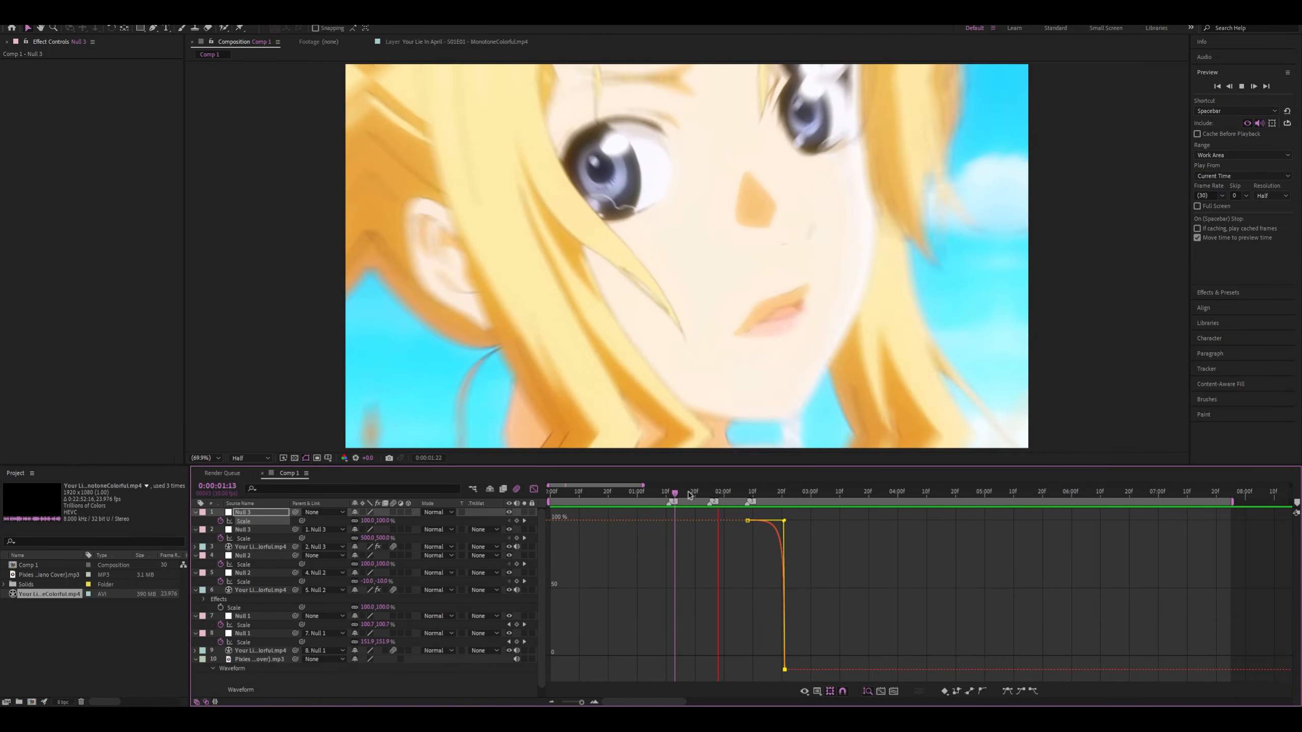
click(692, 493)
key(space)
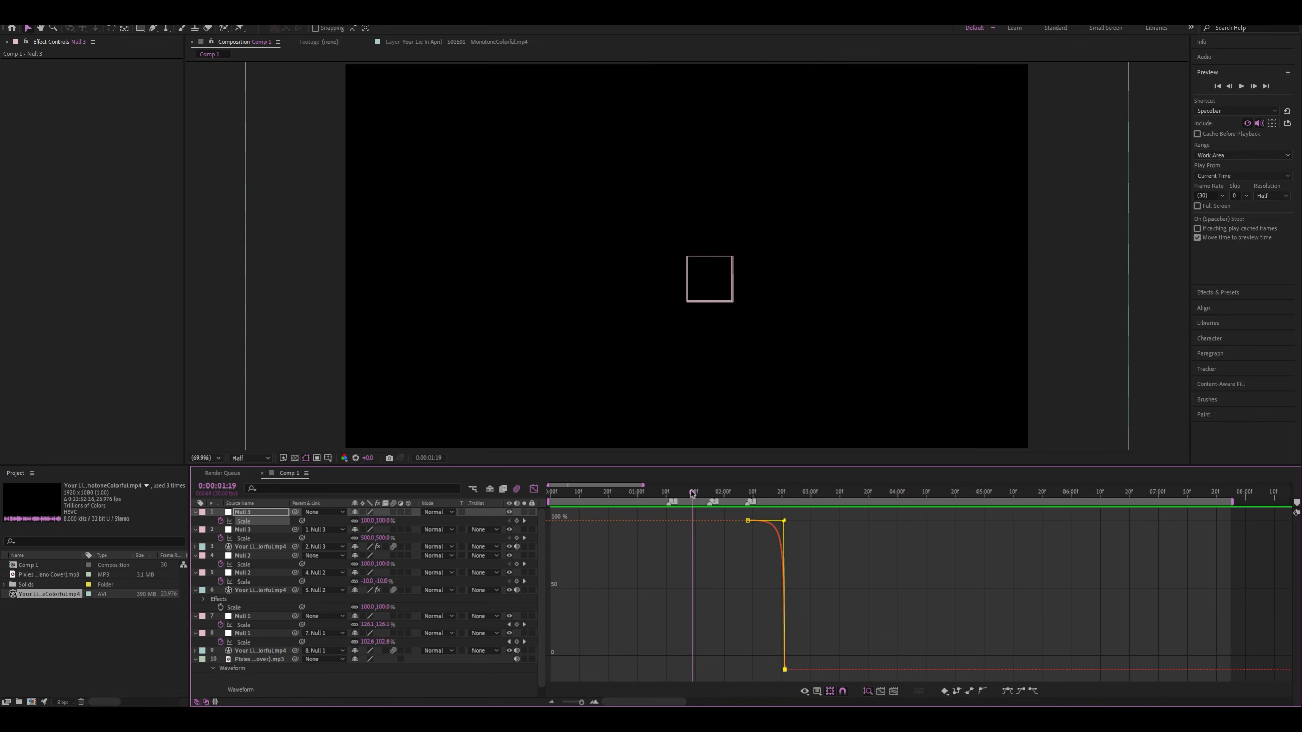
click(692, 494)
click(646, 492)
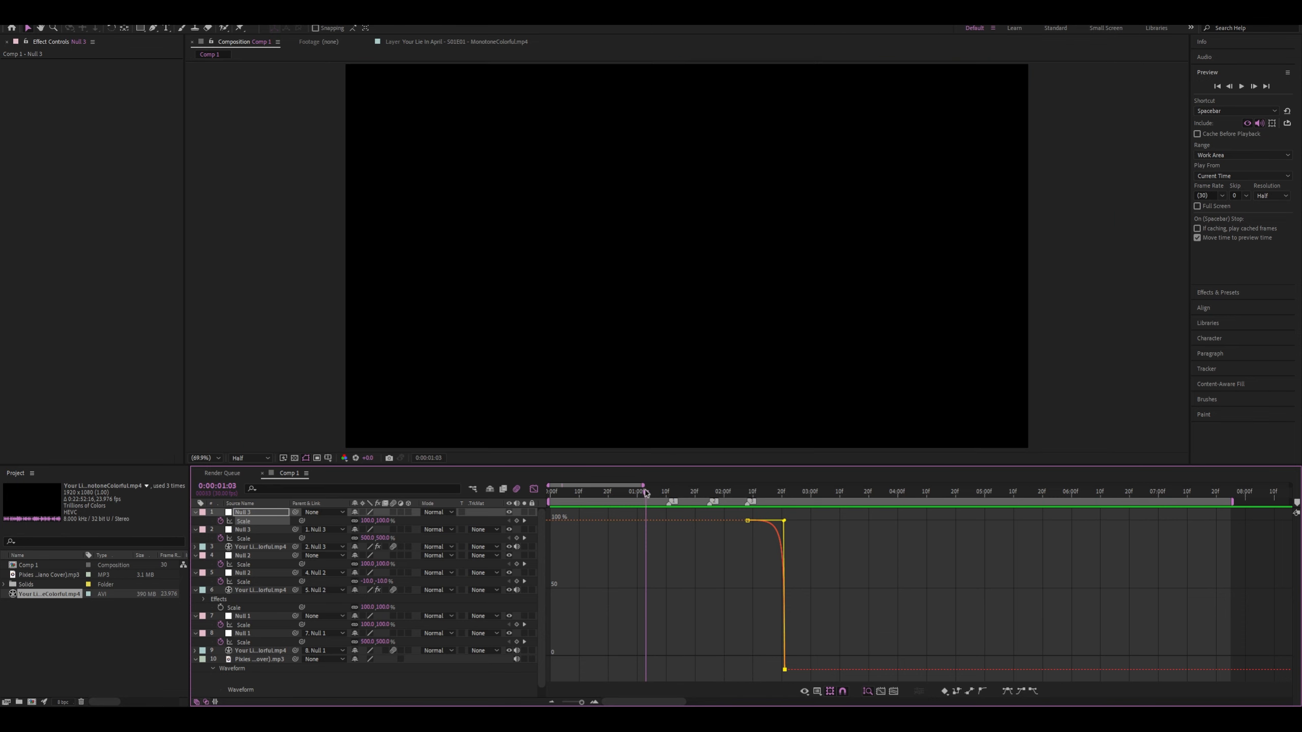
Reshape the lower Null 1's Scale speed curve into a bell, starting at zero speed at 0:00:01:11 with a shorter final keyframe handle
click(534, 489)
scroll(656, 564, up, 3)
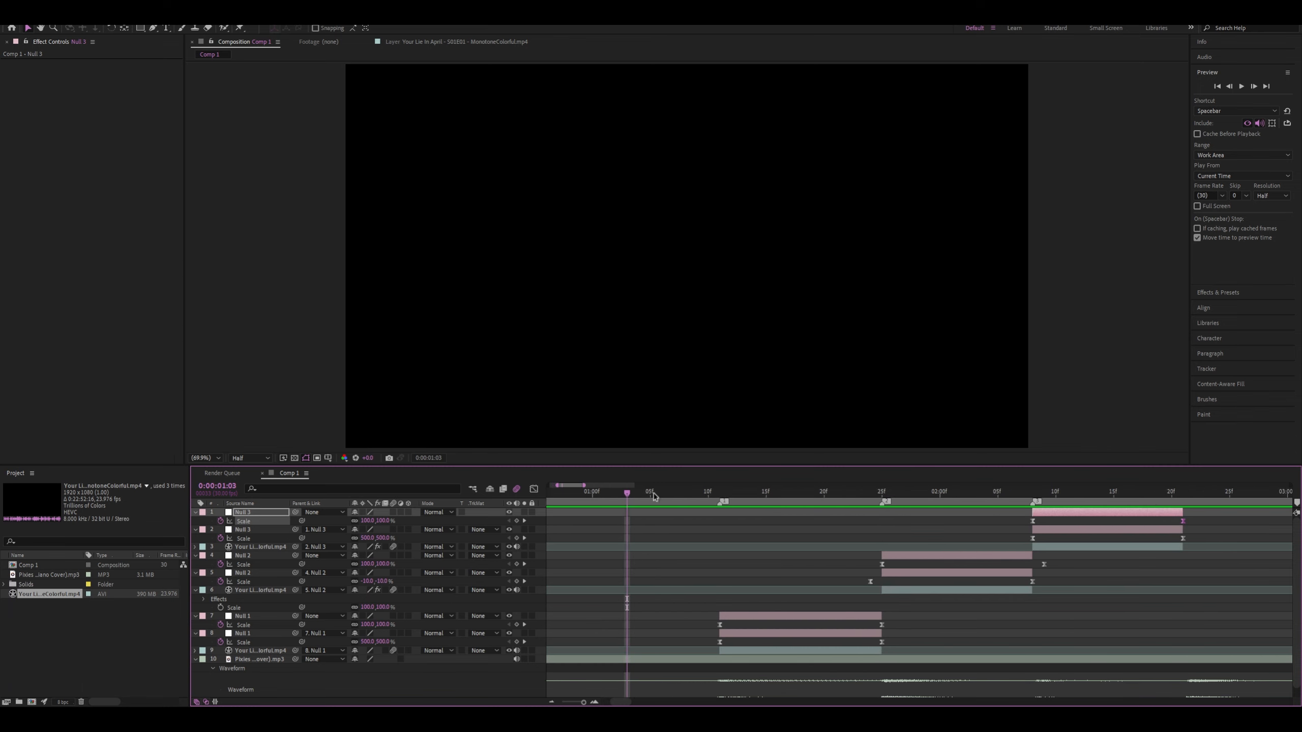
drag(656, 497, 720, 495)
click(721, 642)
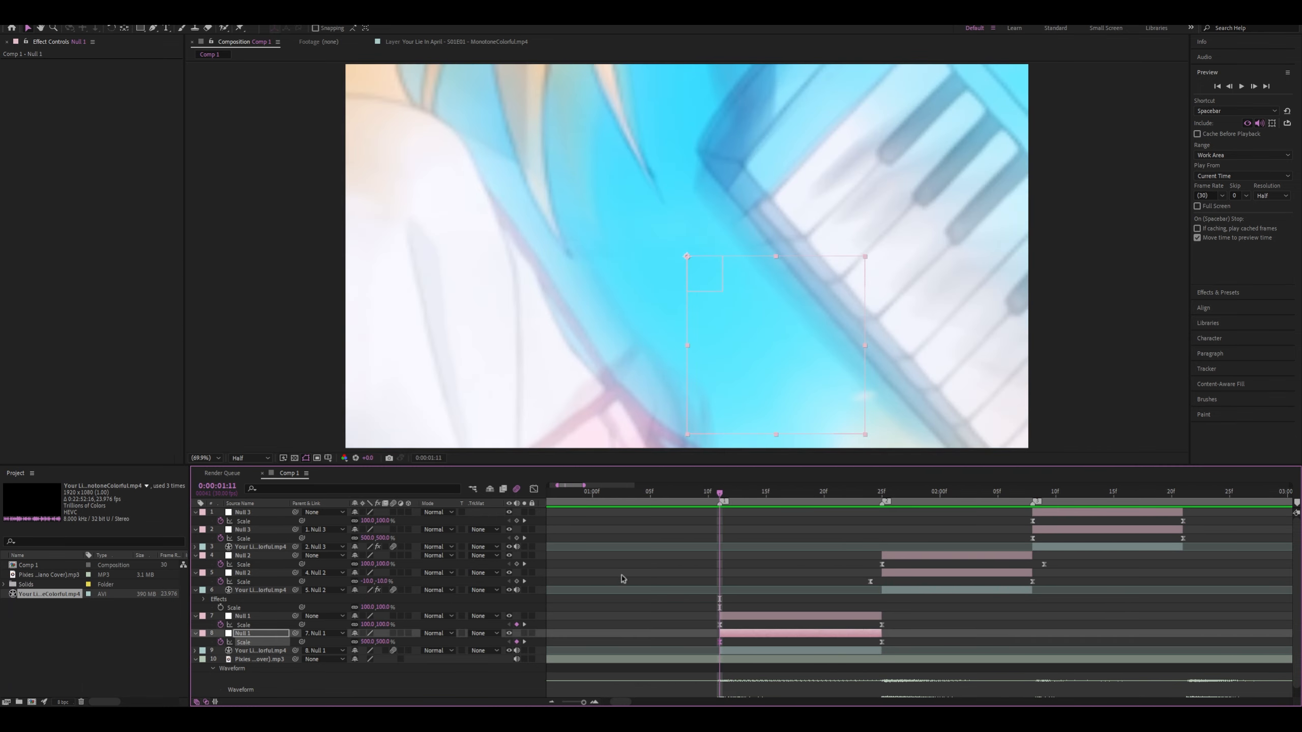
click(534, 490)
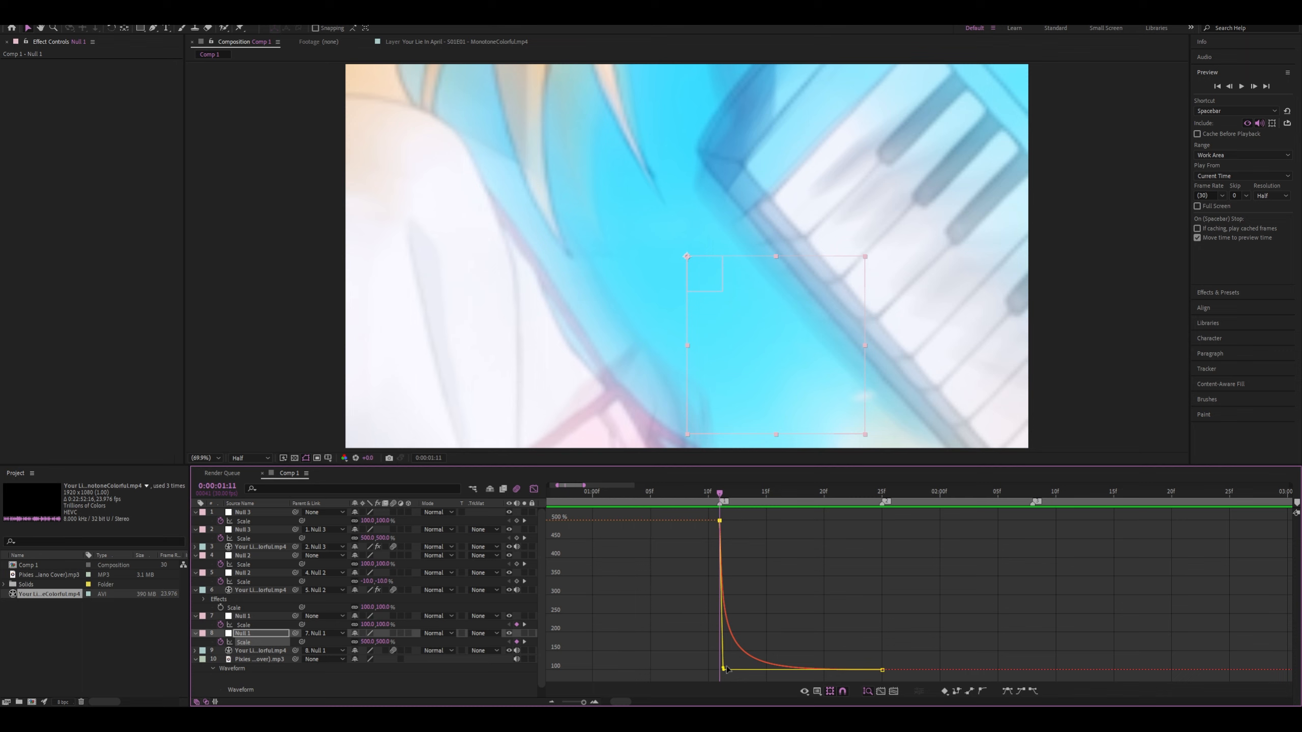
drag(727, 669, 788, 520)
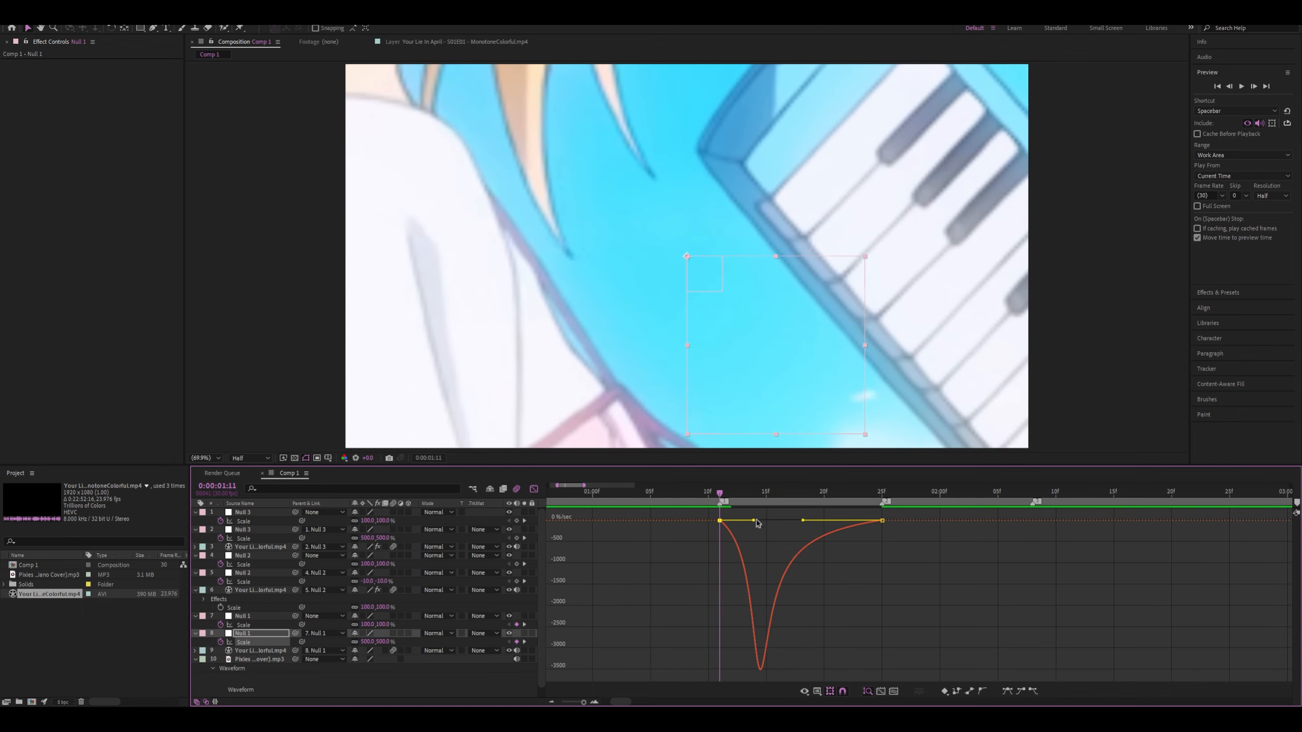
drag(802, 522, 789, 578)
key(space)
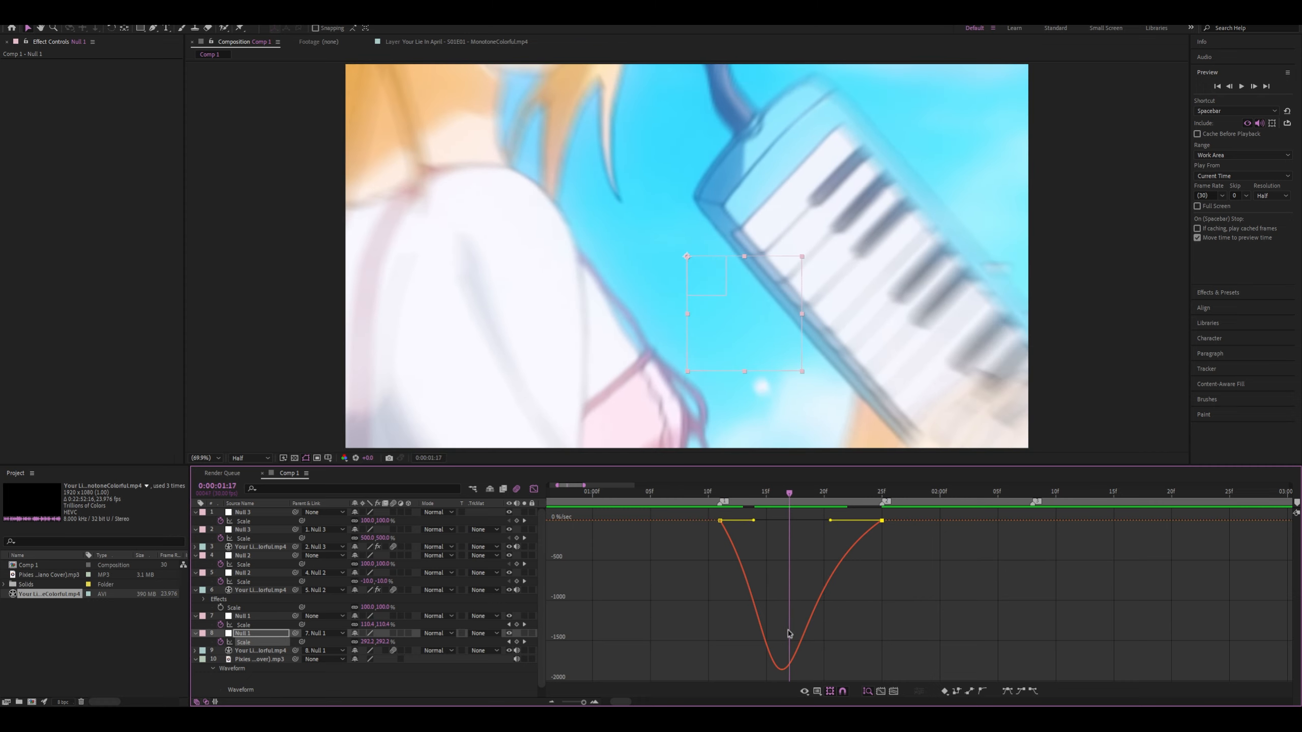
drag(790, 498, 781, 583)
key(space)
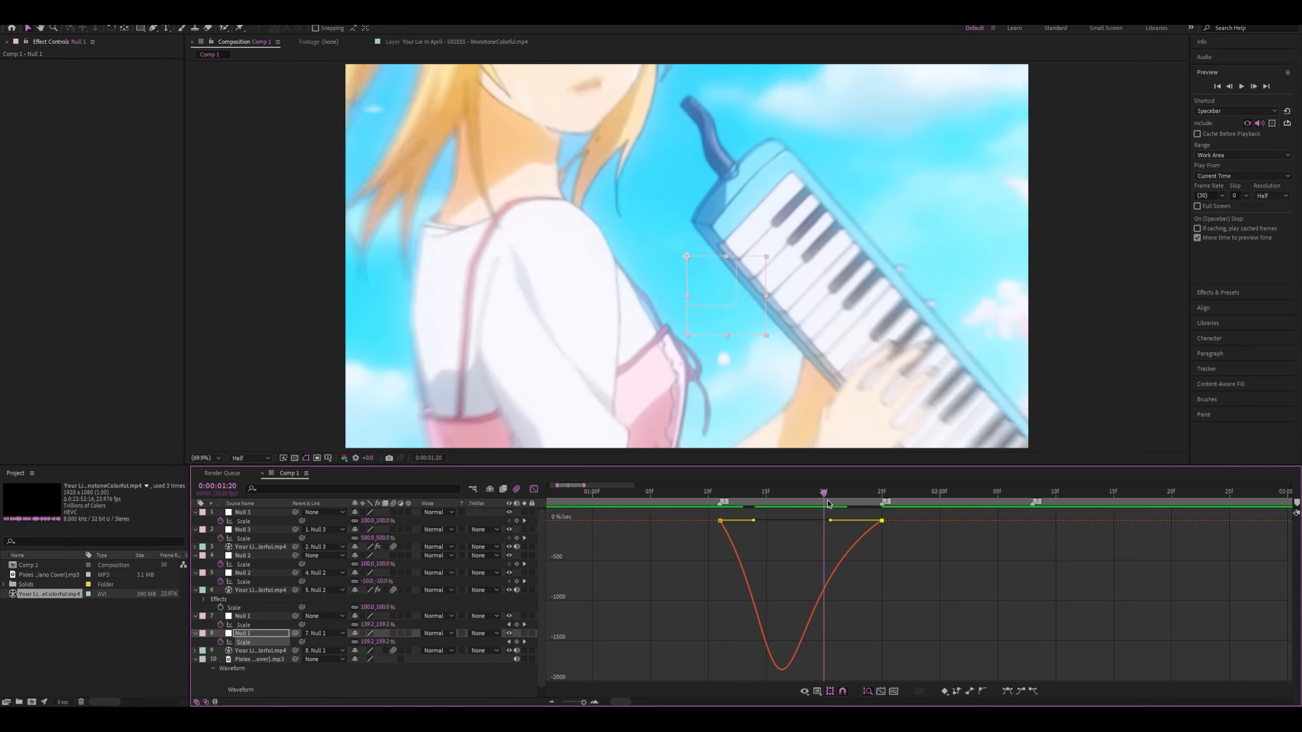
Shorten the lower Null 1's first Scale speed handle to 0:00:01:11 and lengthen the final keyframe's handle for a fast start and gradual slowdown
click(686, 506)
drag(686, 505, 723, 521)
mouse_move(722, 497)
mouse_down()
mouse_move(875, 500)
mouse_move(707, 506)
mouse_move(719, 504)
mouse_up()
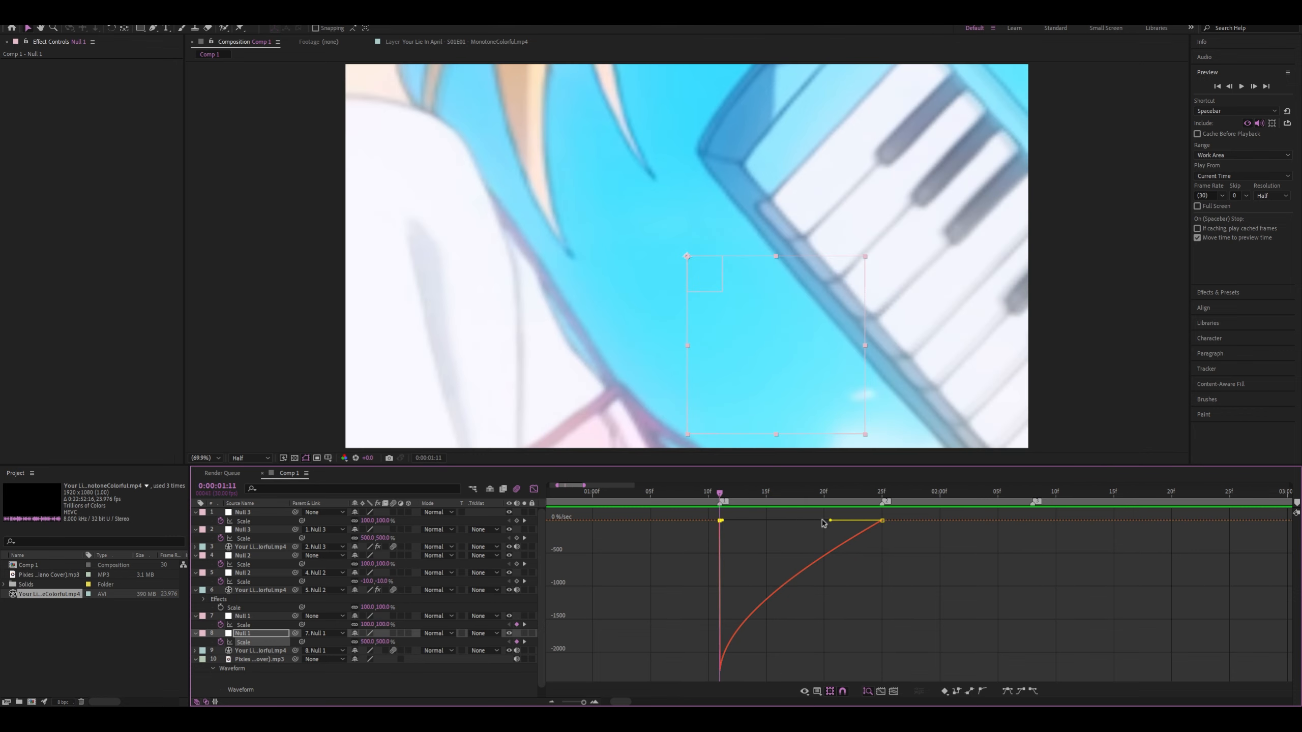
drag(830, 521, 801, 521)
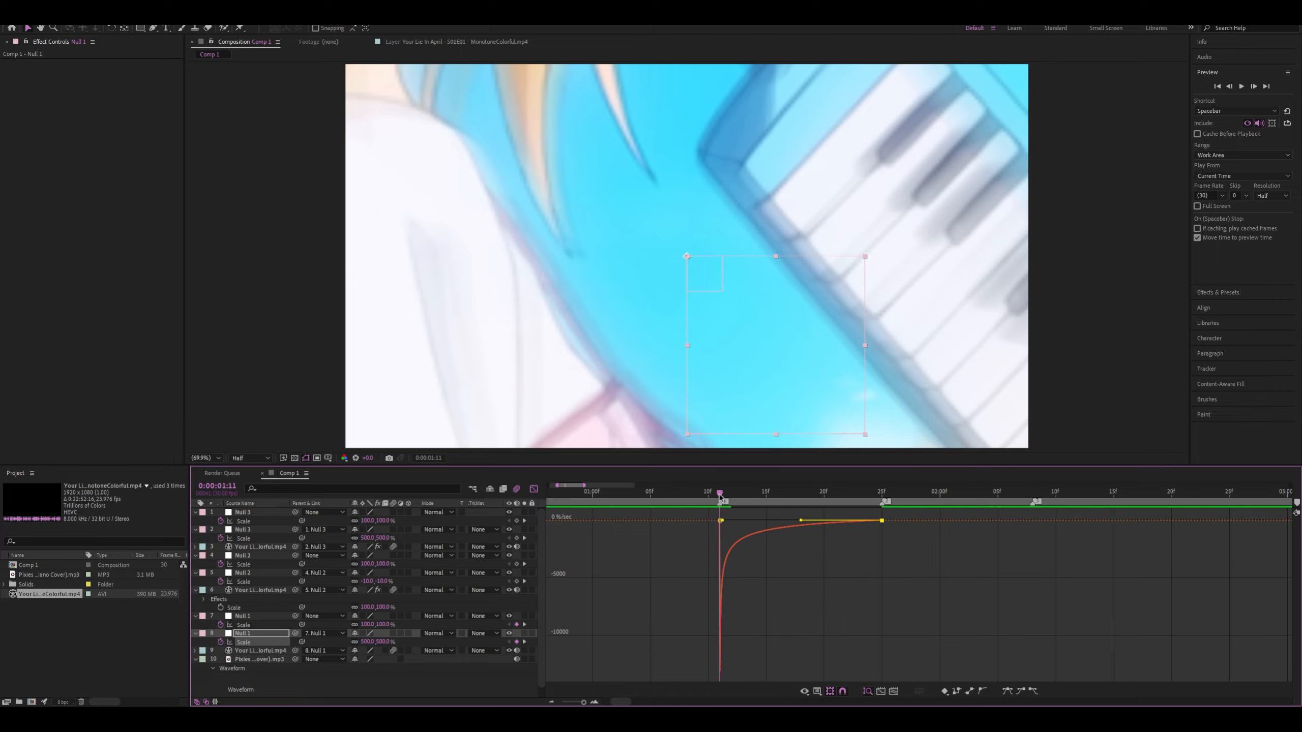
Preview the lower Null 1's revised zoom from 0:00:01:10, 0:00:01:06, 0:00:01:05 and 0:00:01:09, checking its Scale value curve
mouse_move(720, 493)
mouse_down()
mouse_move(664, 494)
mouse_move(710, 495)
mouse_up()
key(space)
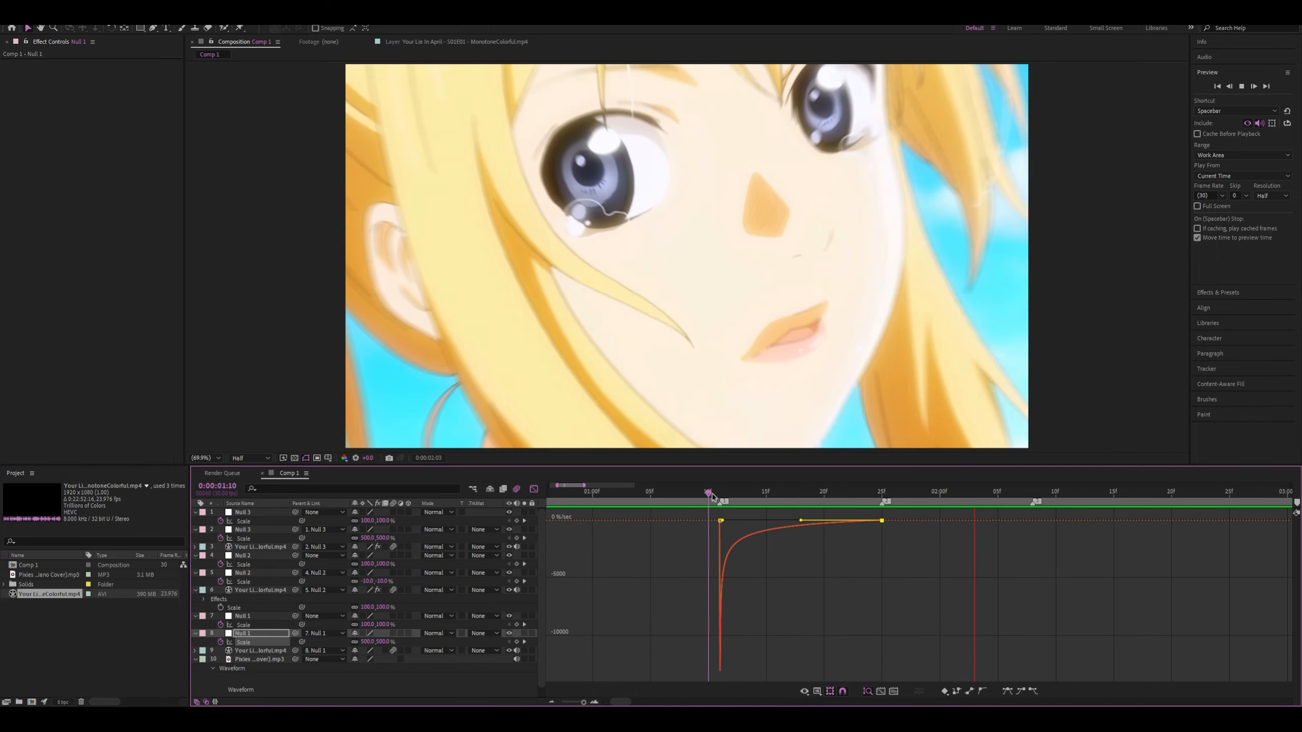
drag(823, 497, 846, 499)
key(space)
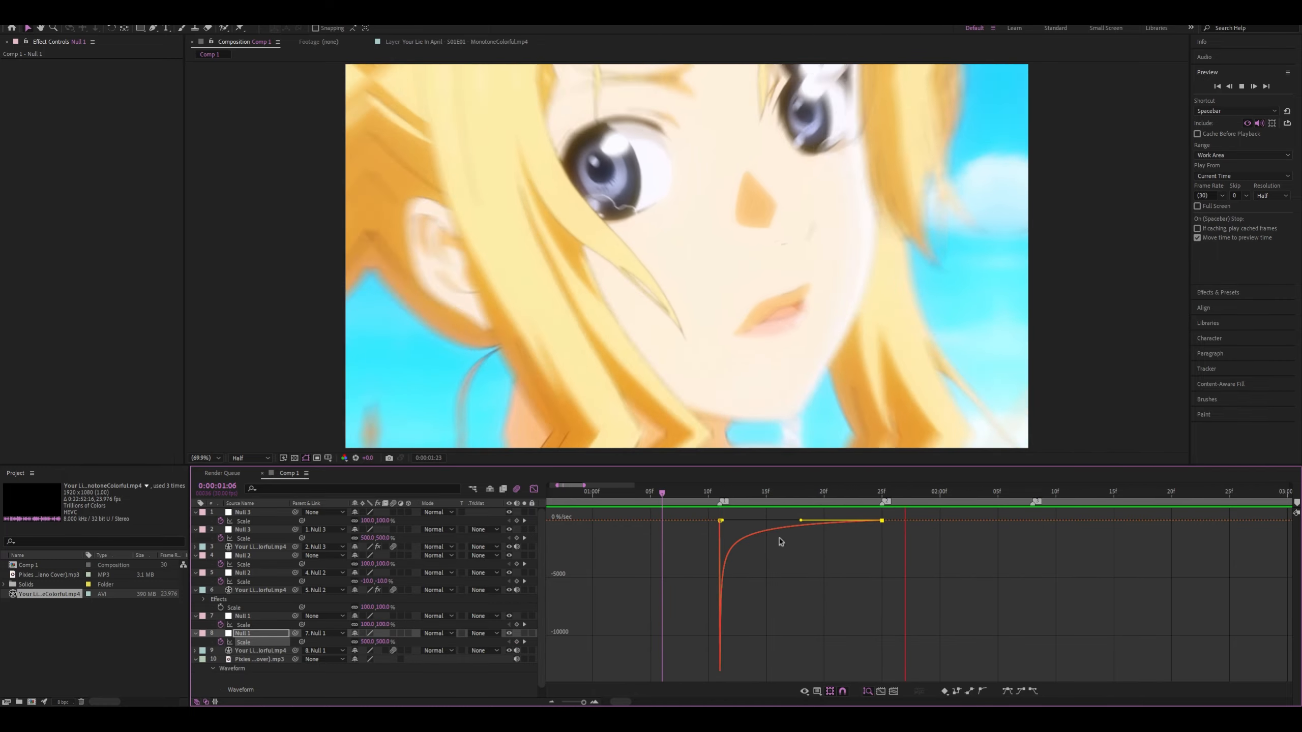
click(754, 514)
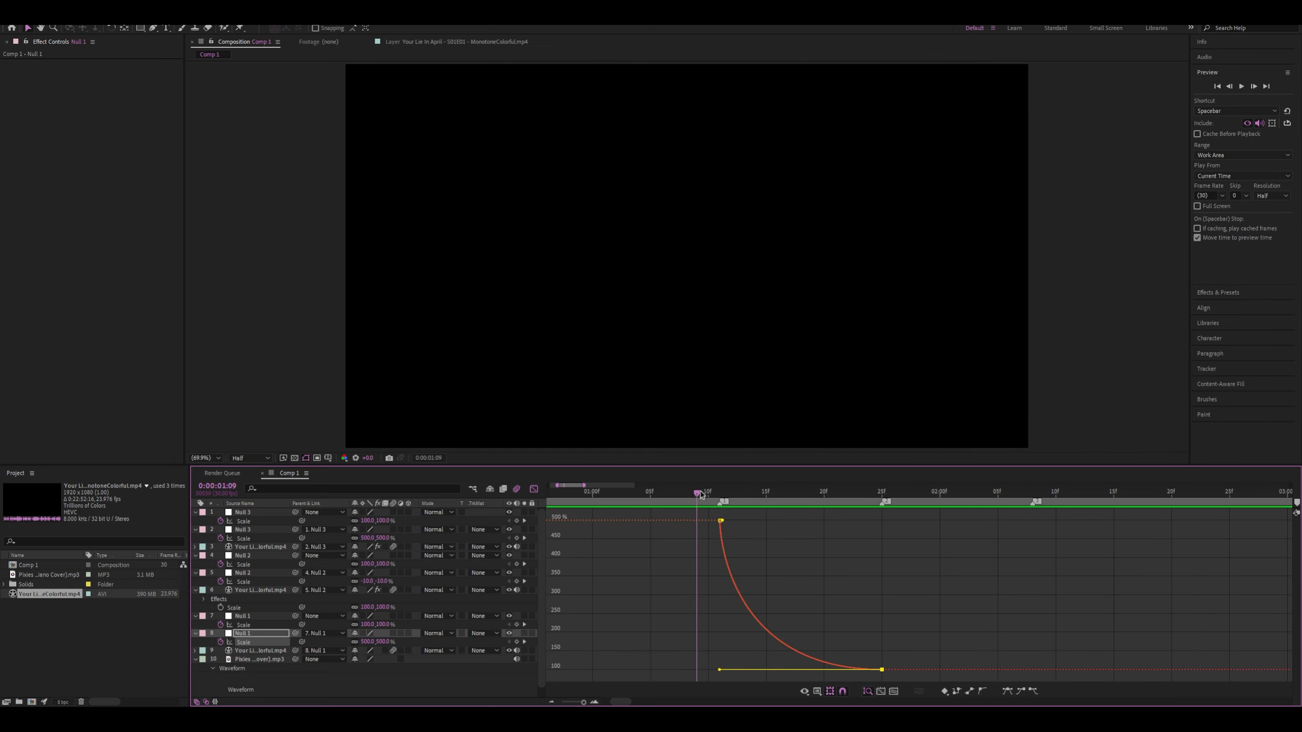
key(space)
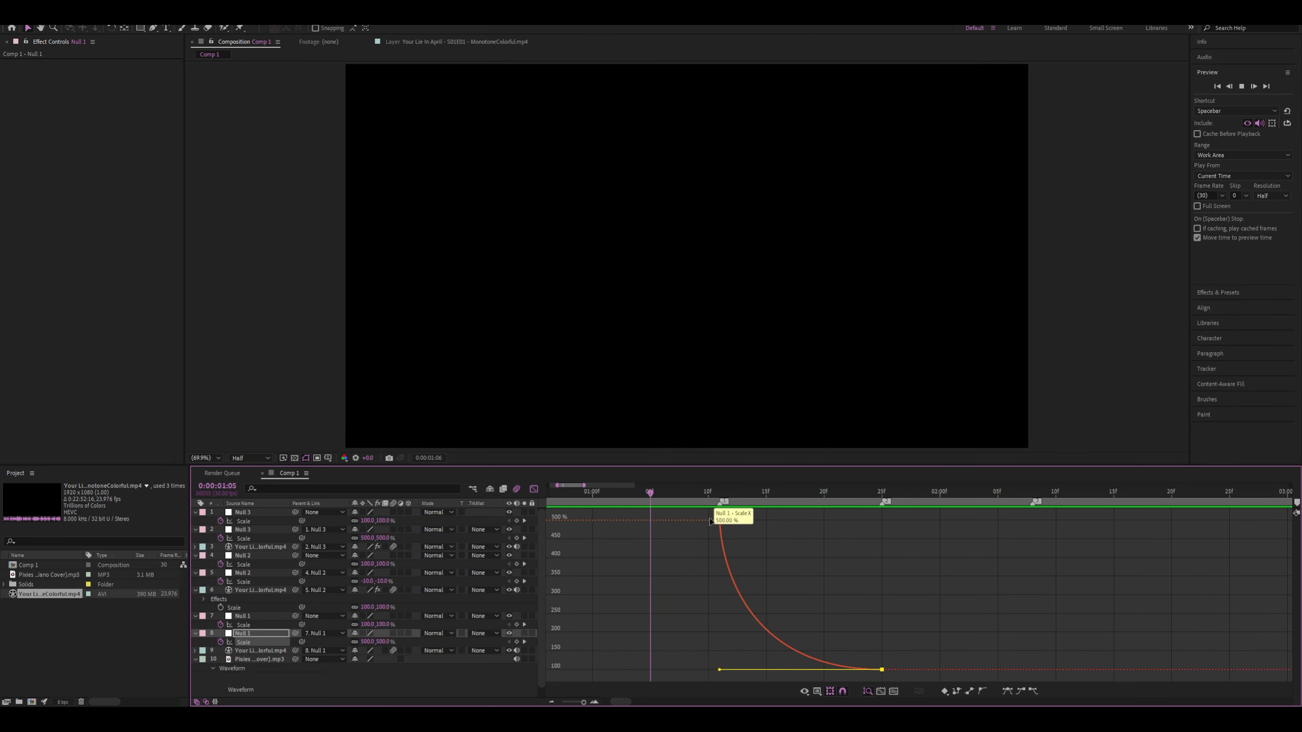
key(space)
click(693, 491)
key(space)
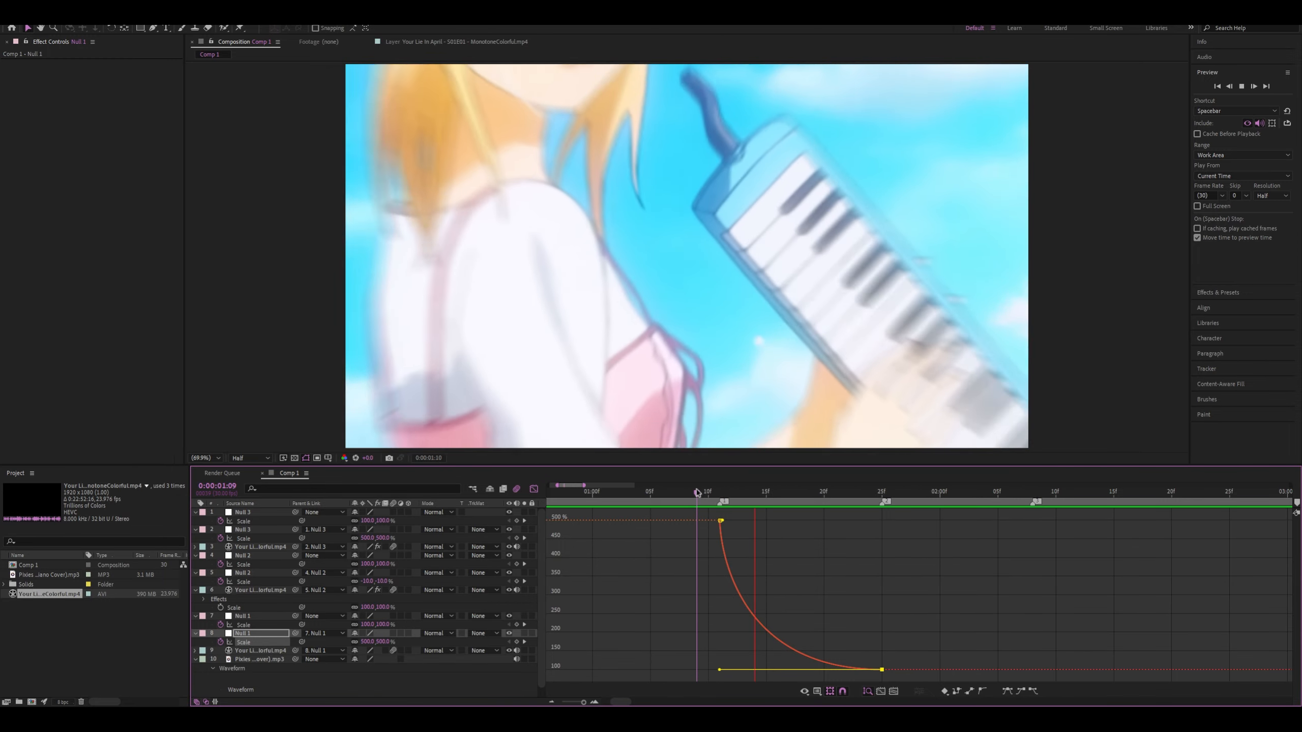
key(space)
Extend the upper Null 1's first Scale curve handle to 0:00:01:25 and raise the final keyframe's incoming handle to about the 500% level
click(534, 488)
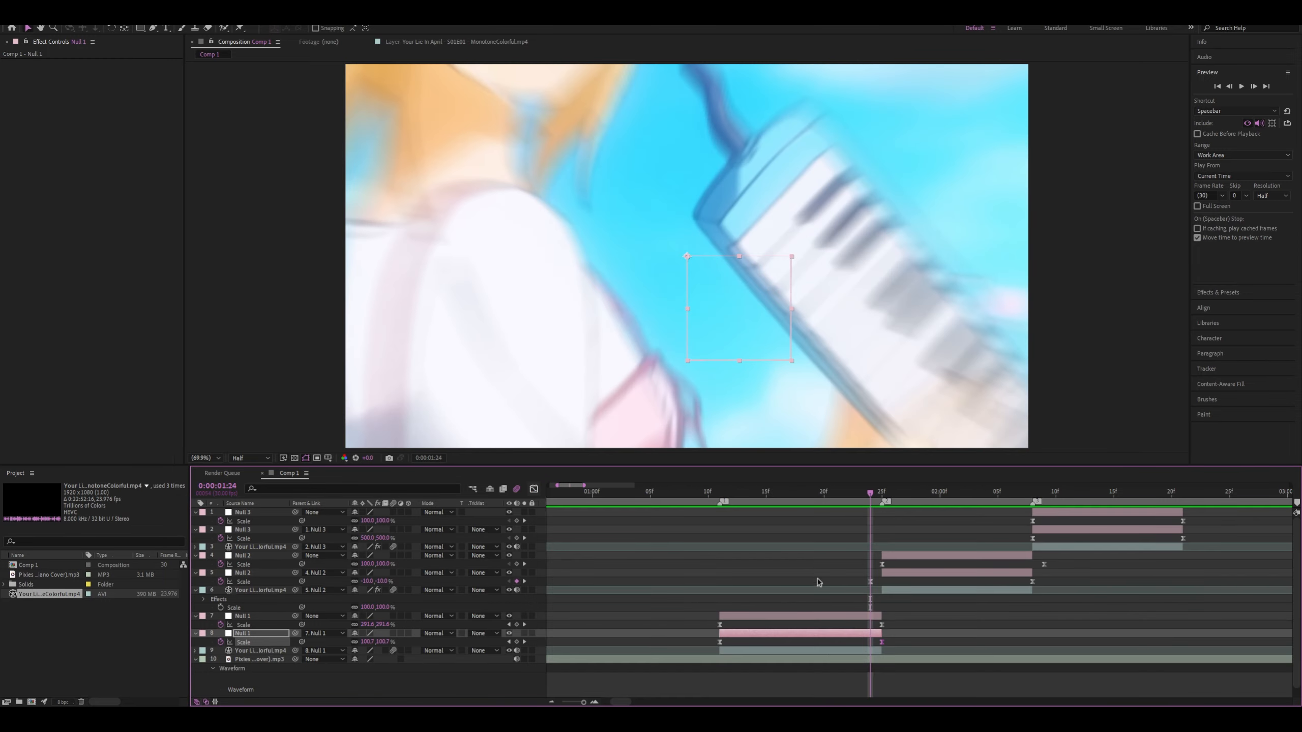
click(881, 624)
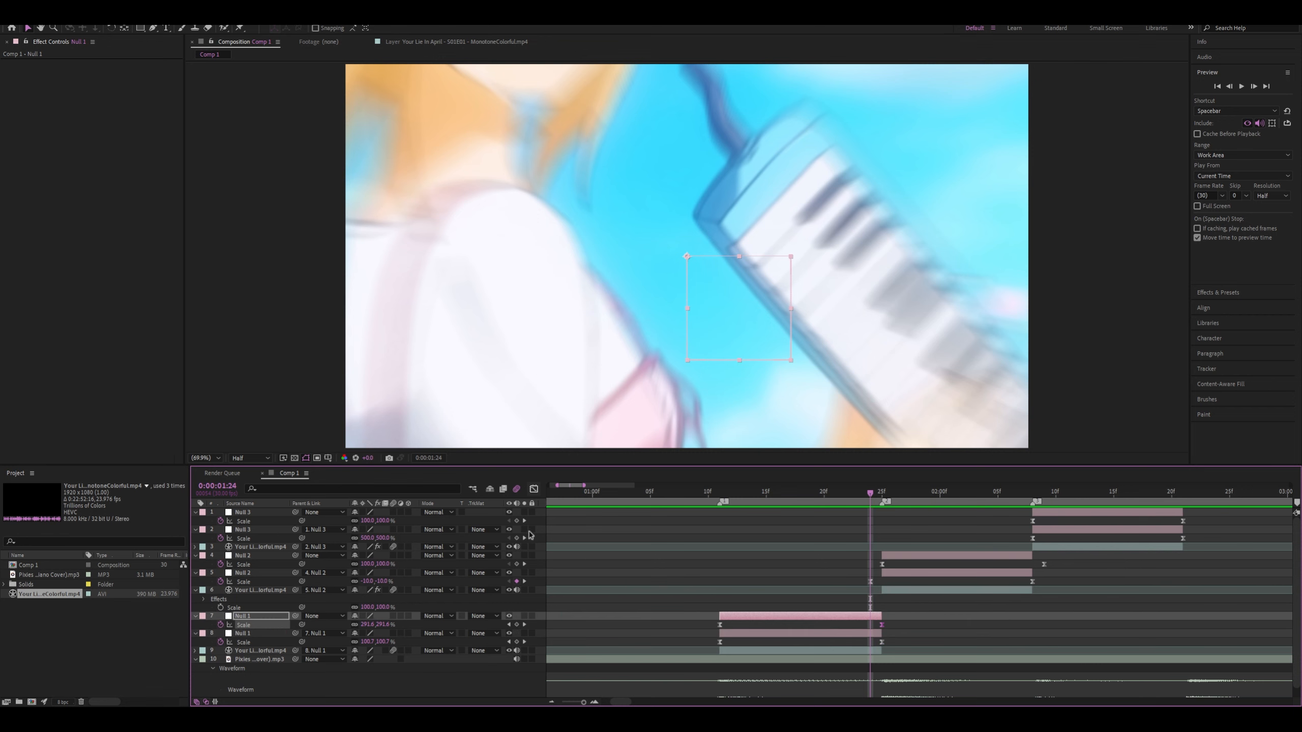
click(534, 489)
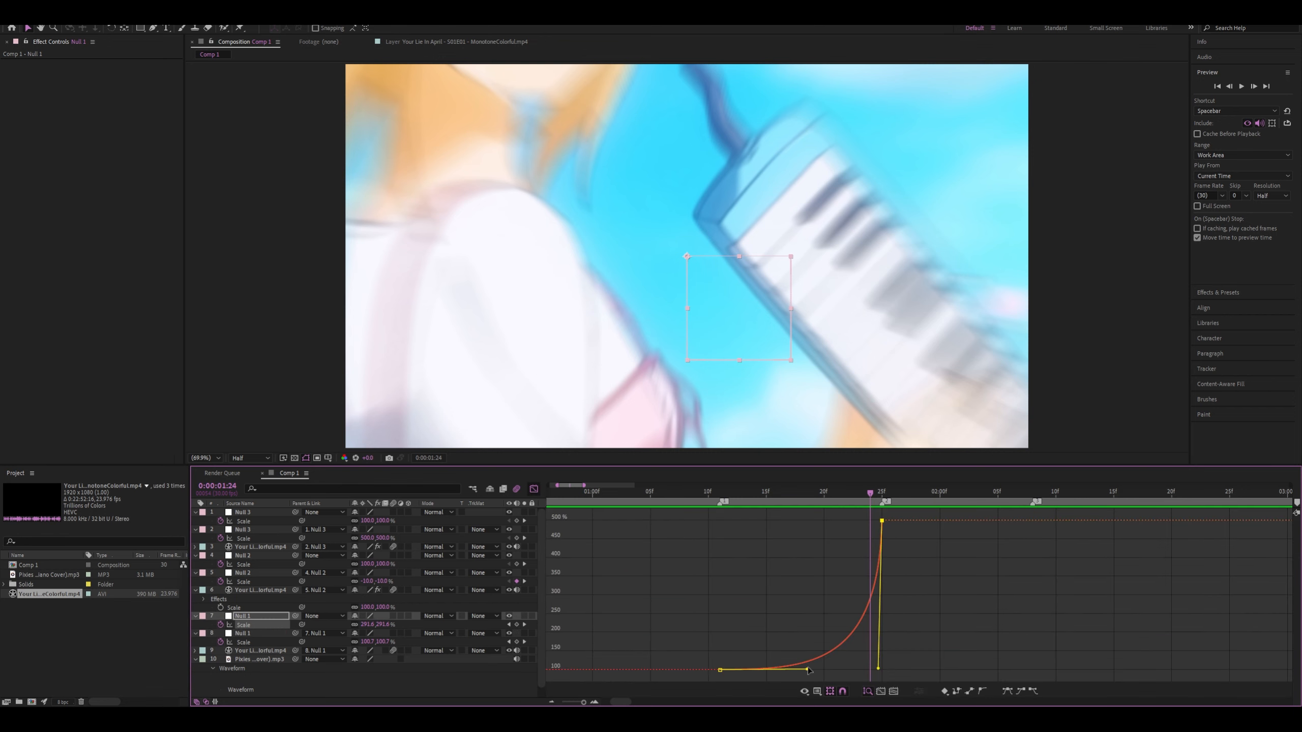
drag(808, 670, 881, 669)
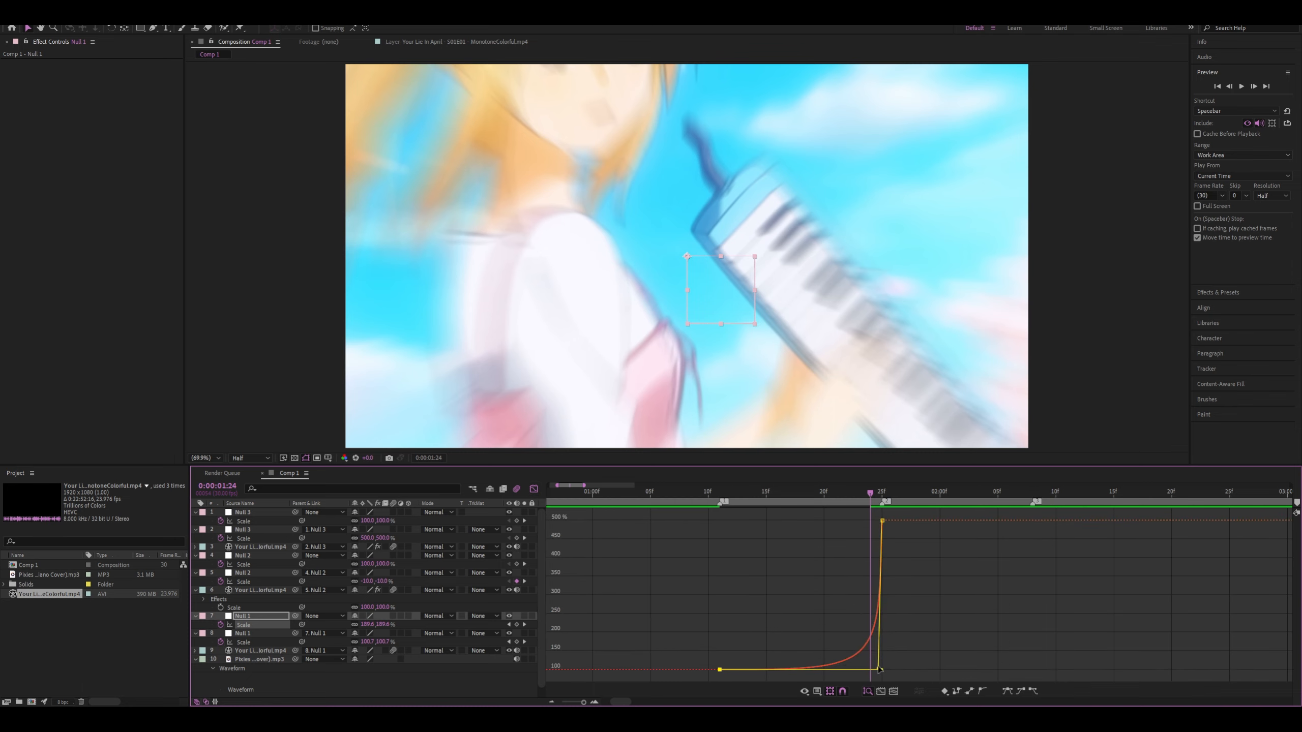
drag(878, 670, 921, 532)
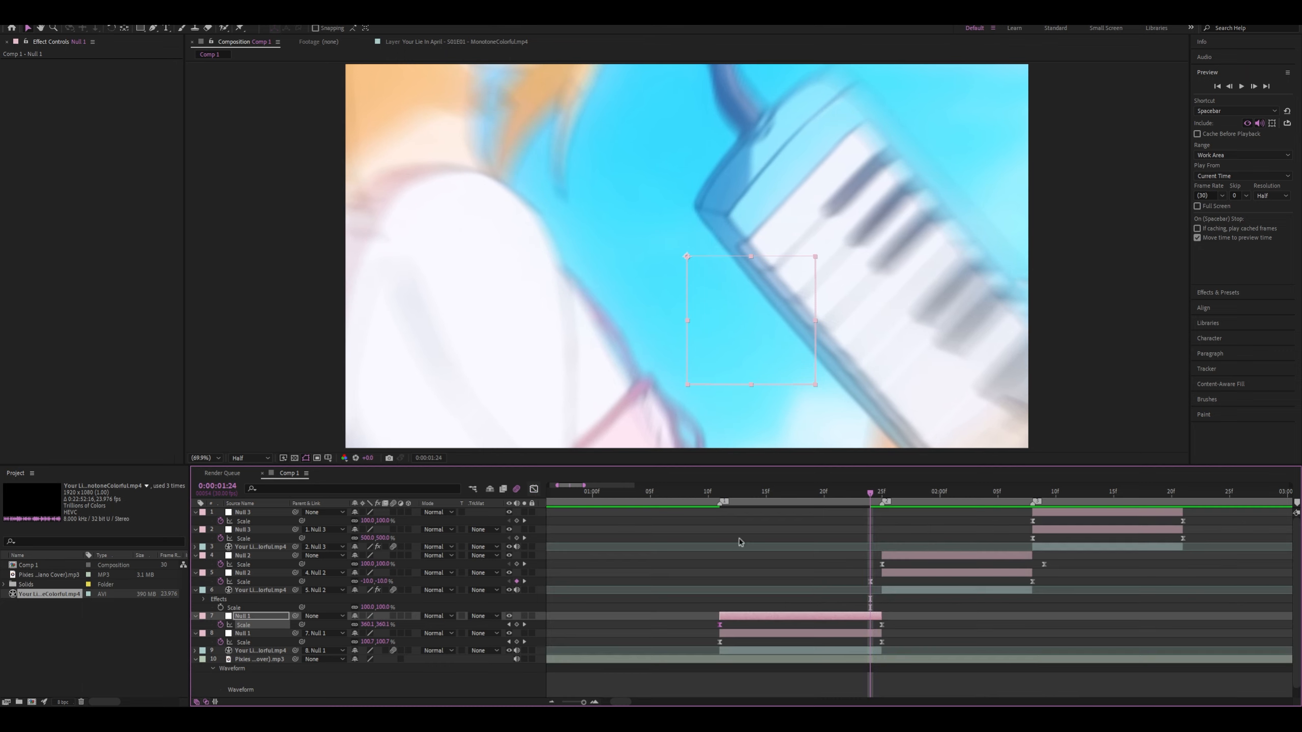
click(534, 488)
Compare the frames at 0:00:01:25 and 0:00:01:24 and examine the upper Null 1's Scale value and speed curves
click(878, 498)
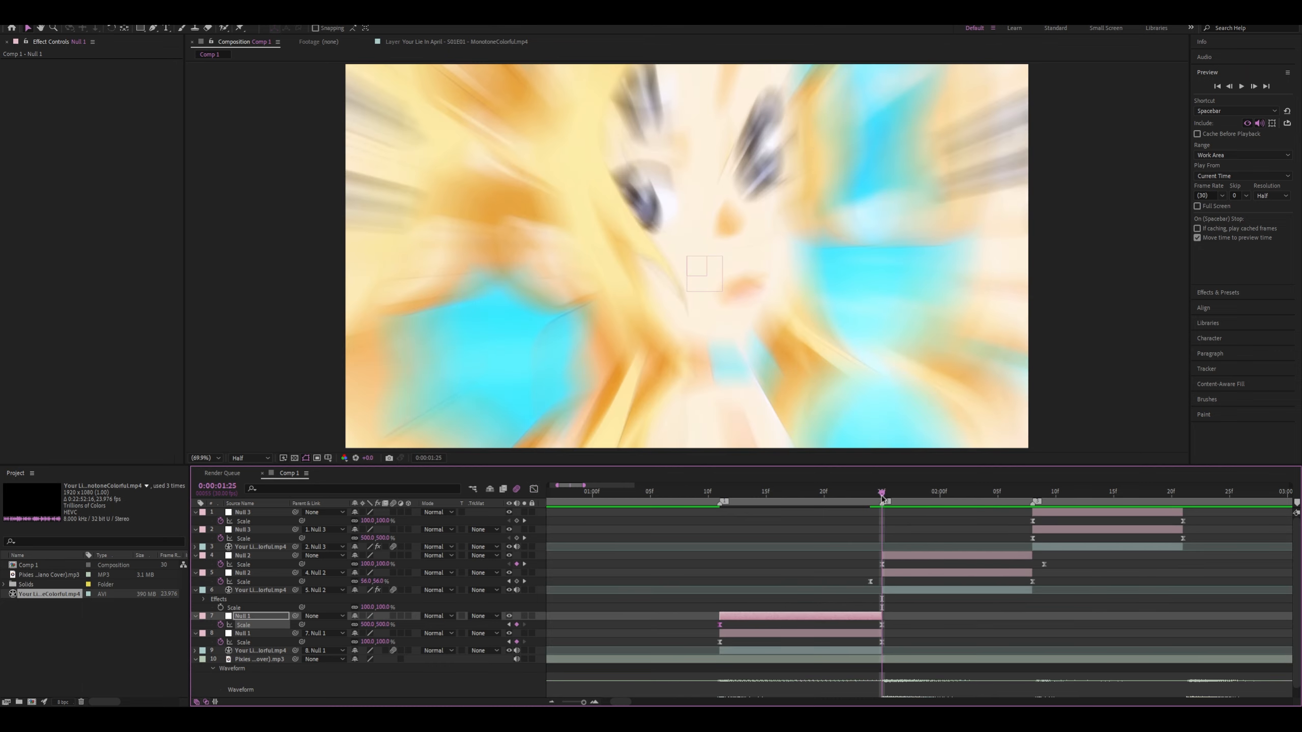
click(871, 498)
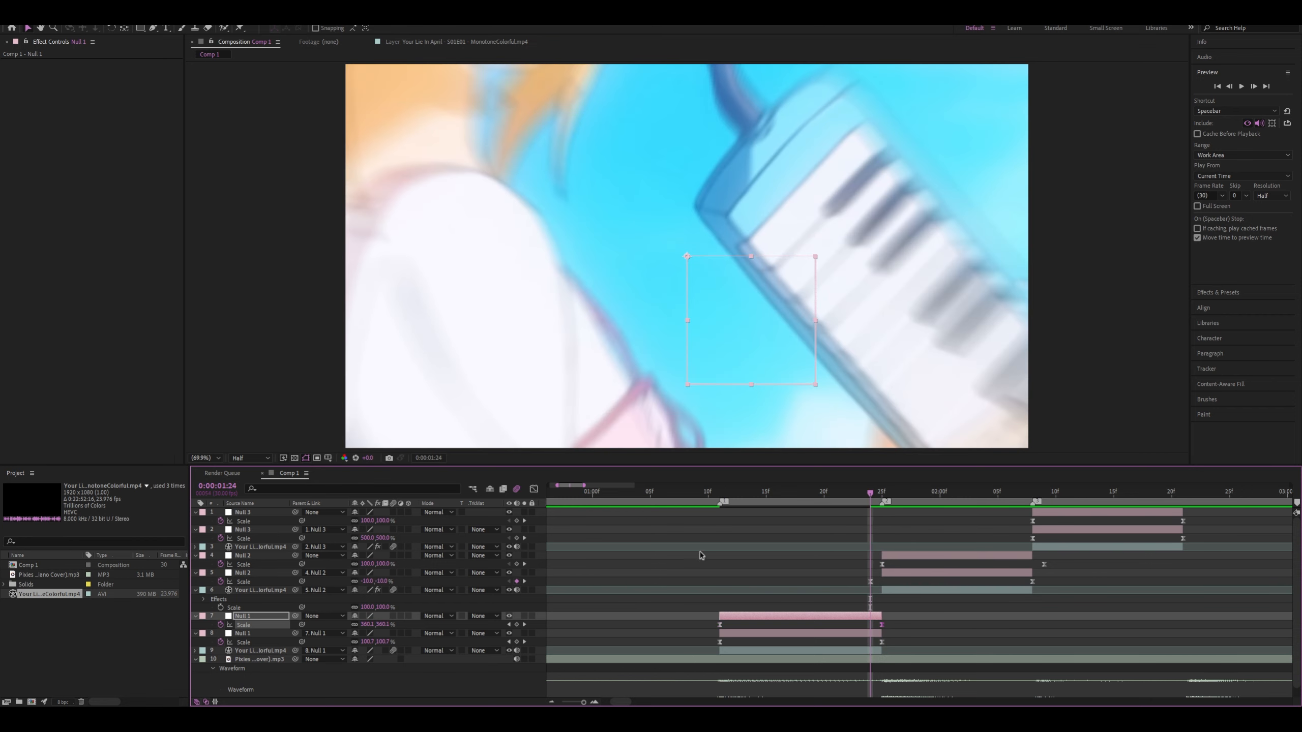
click(534, 488)
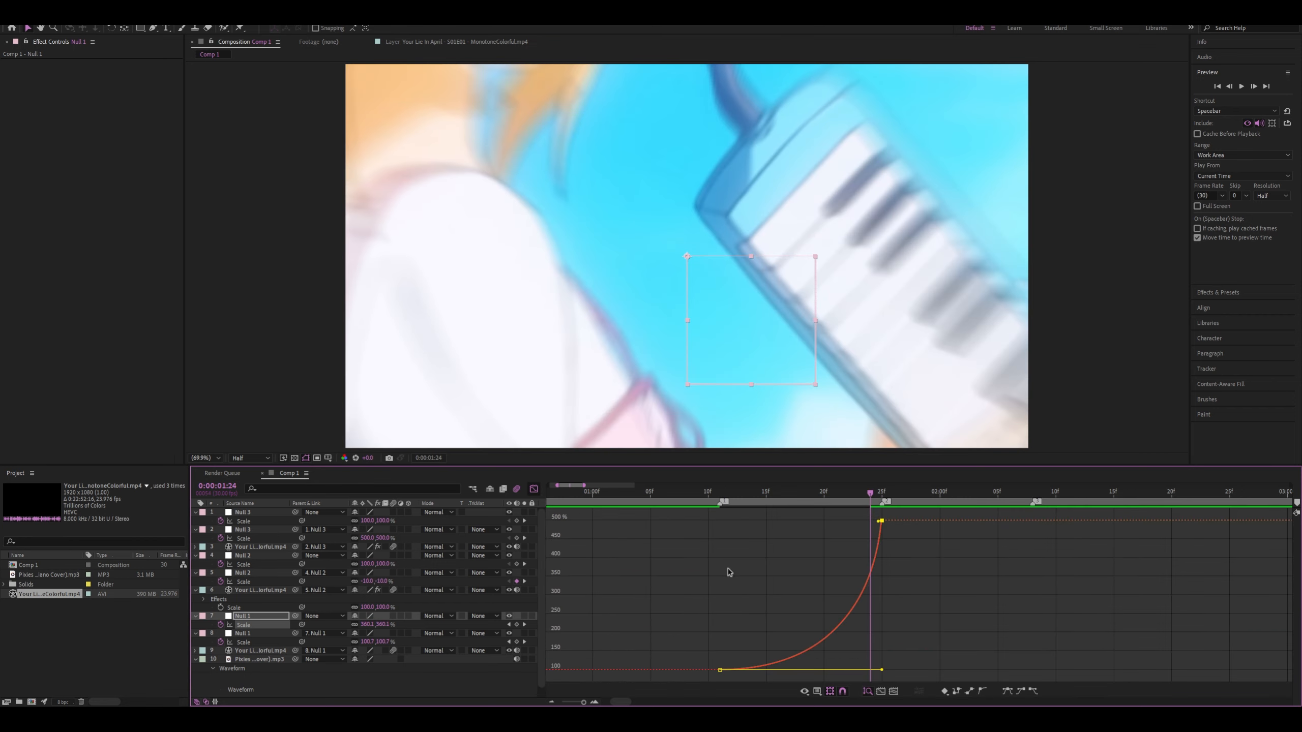
click(816, 477)
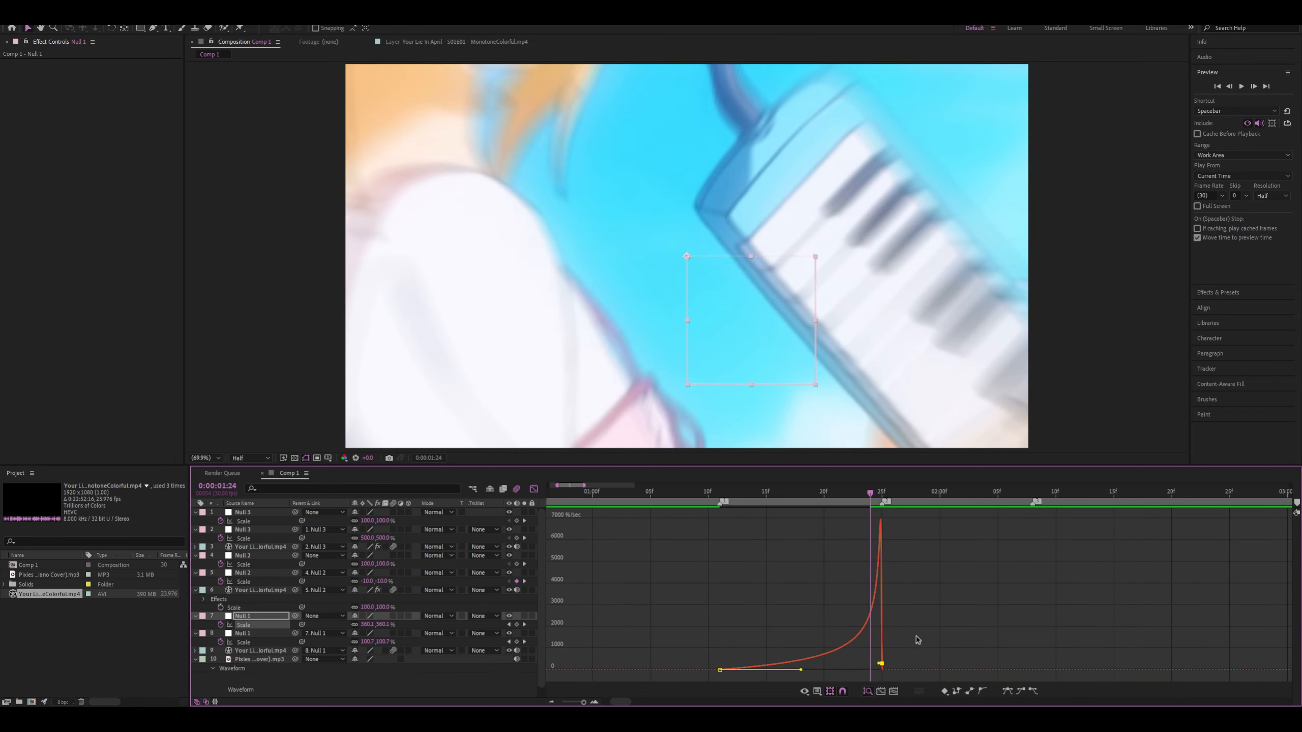
click(534, 489)
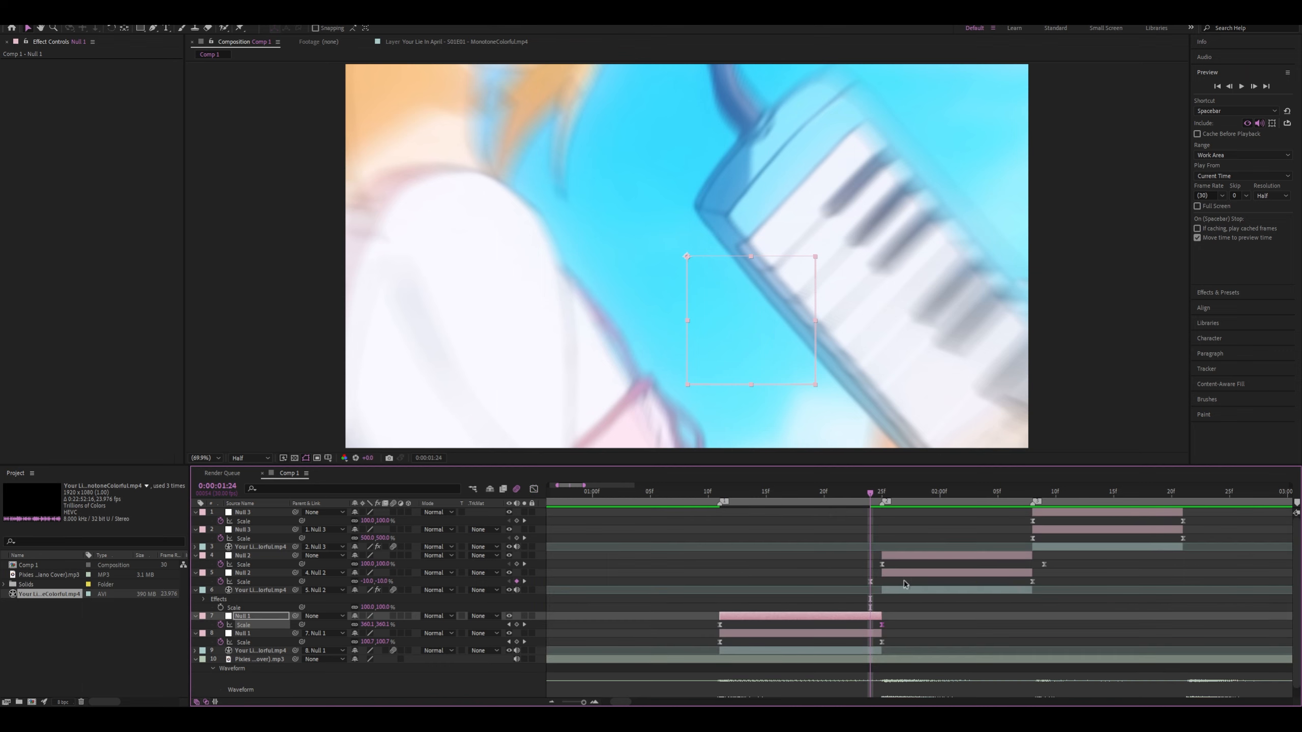
Collapse the lower Null 2's first Scale handle onto its keyframe and extend the final keyframe's incoming handle back to 0:00:01:24
click(871, 583)
click(534, 489)
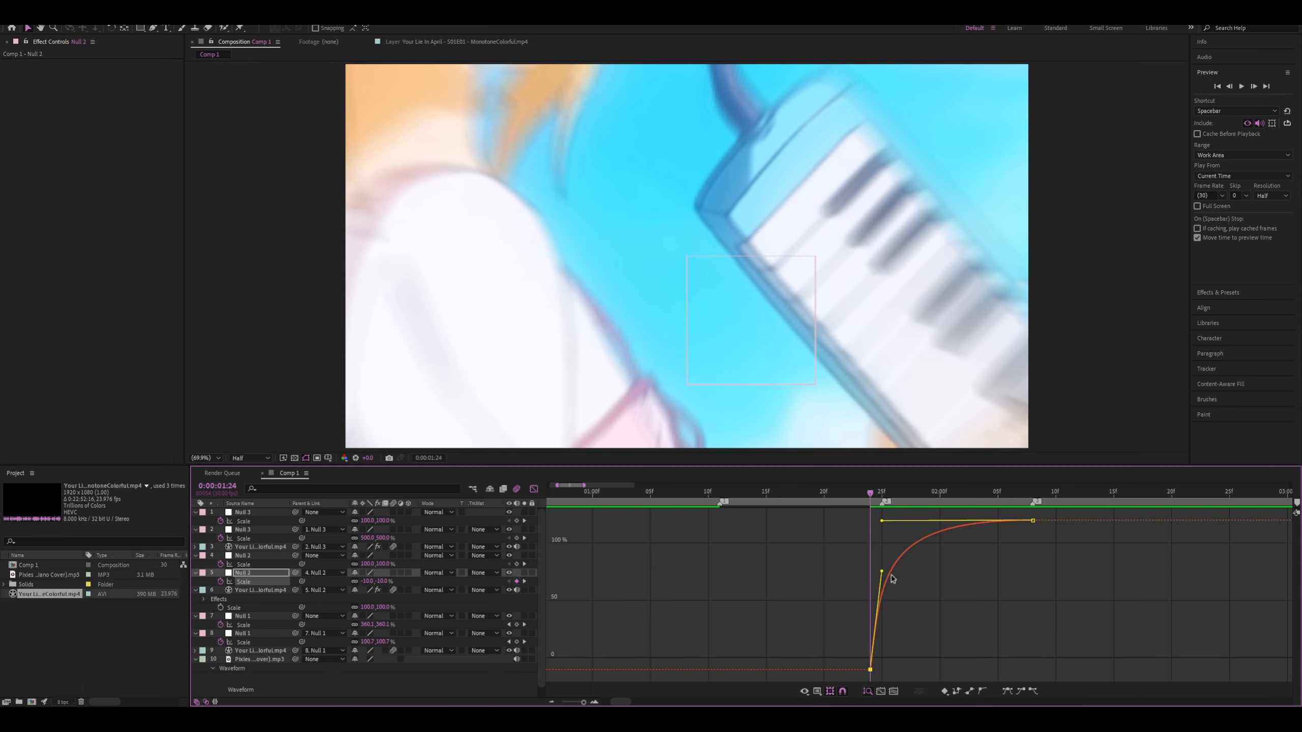
drag(881, 572, 852, 676)
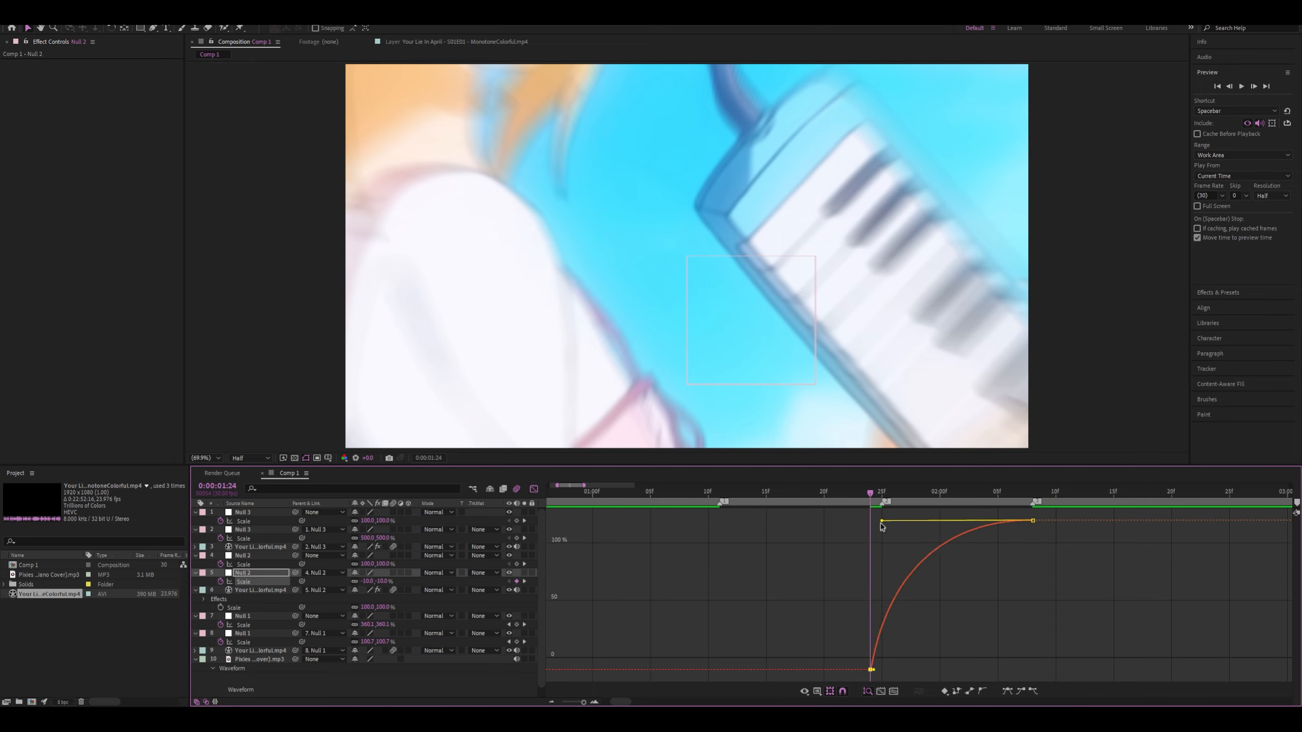
drag(882, 524, 826, 519)
click(1032, 521)
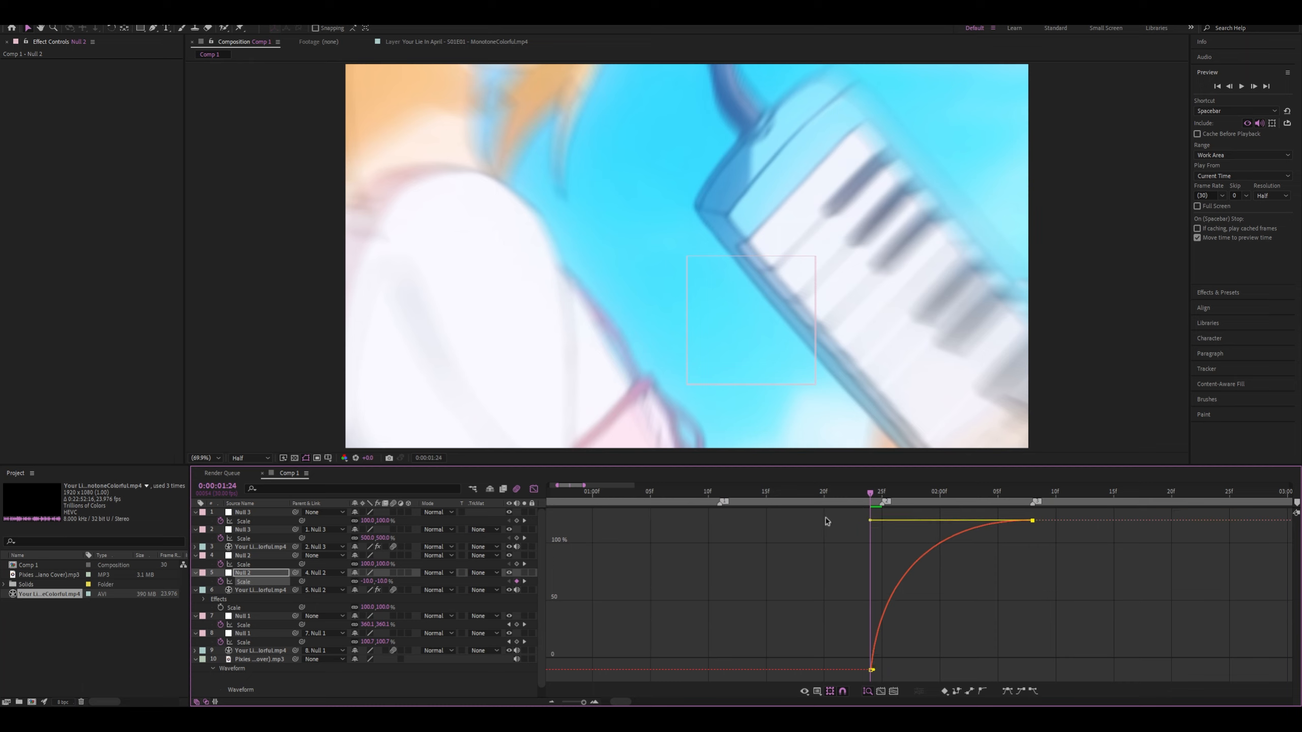
click(988, 517)
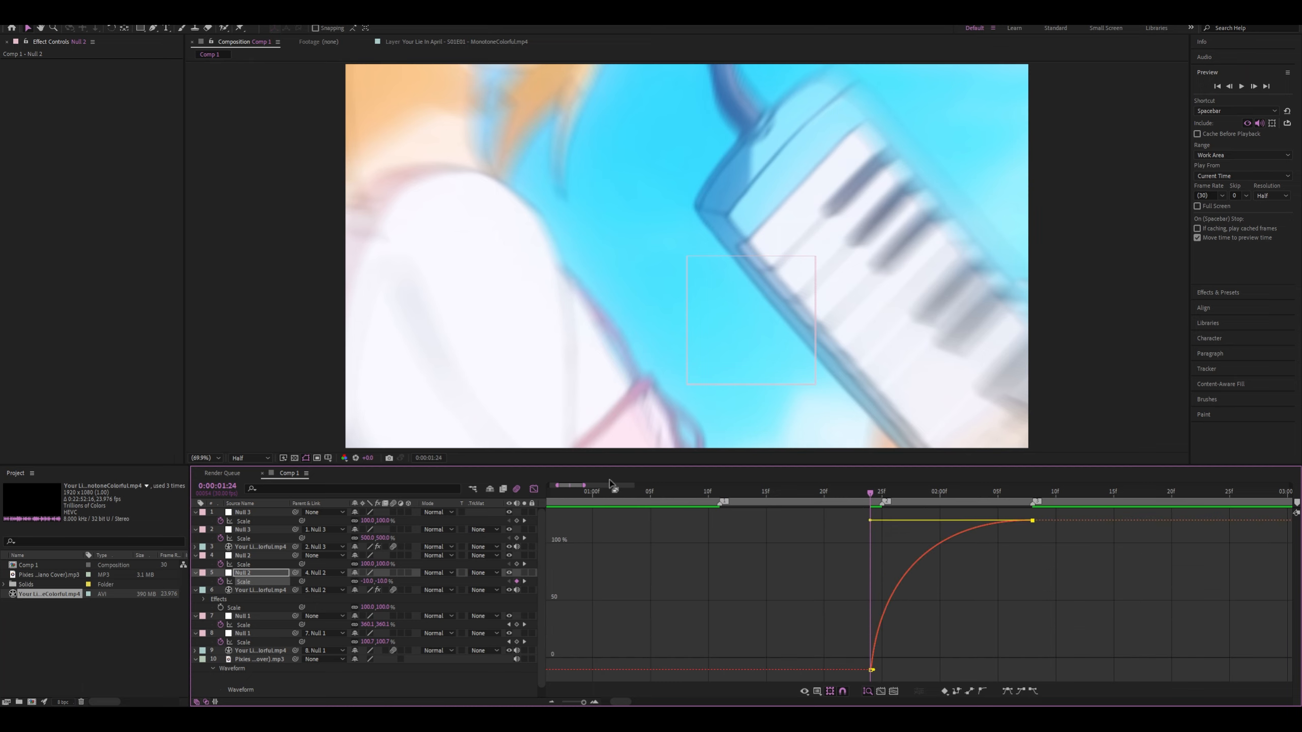
click(533, 490)
Collapse the upper Null 2's incoming handle onto its final Scale keyframe, and check the resulting speed curve
drag(869, 492, 881, 492)
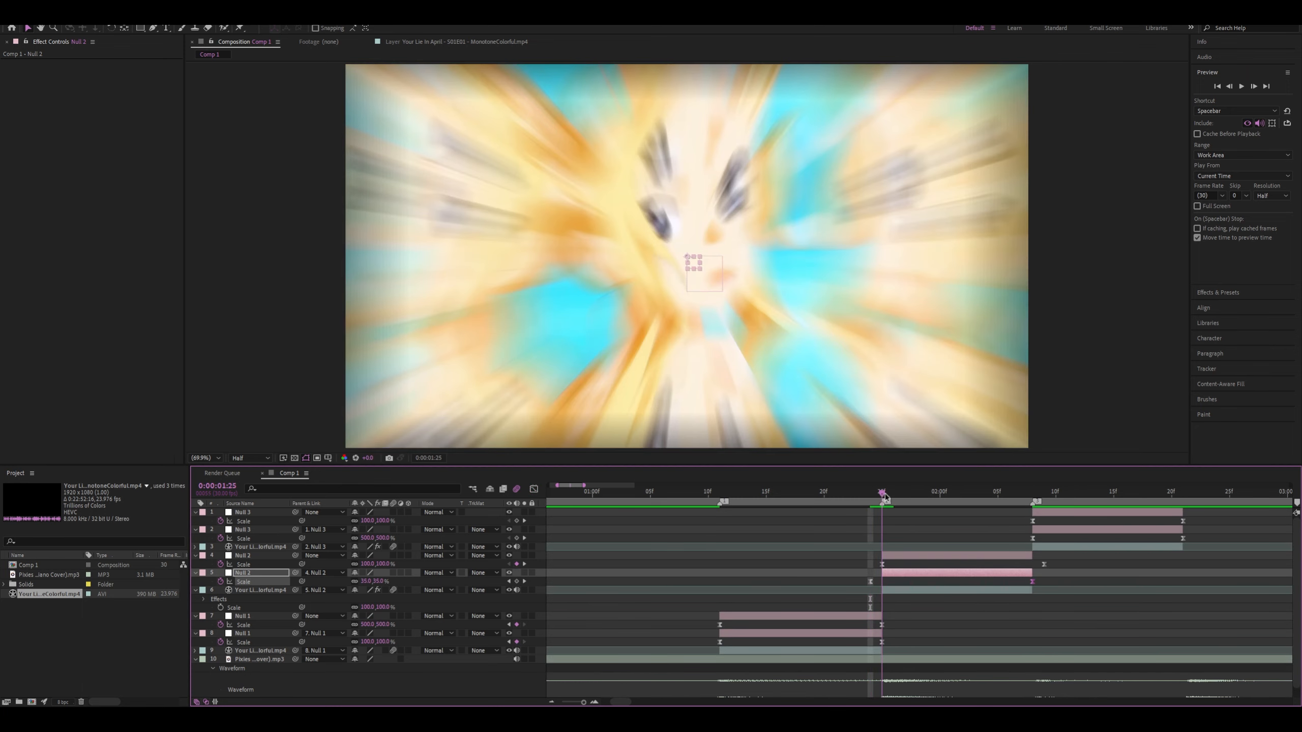
click(883, 564)
click(534, 489)
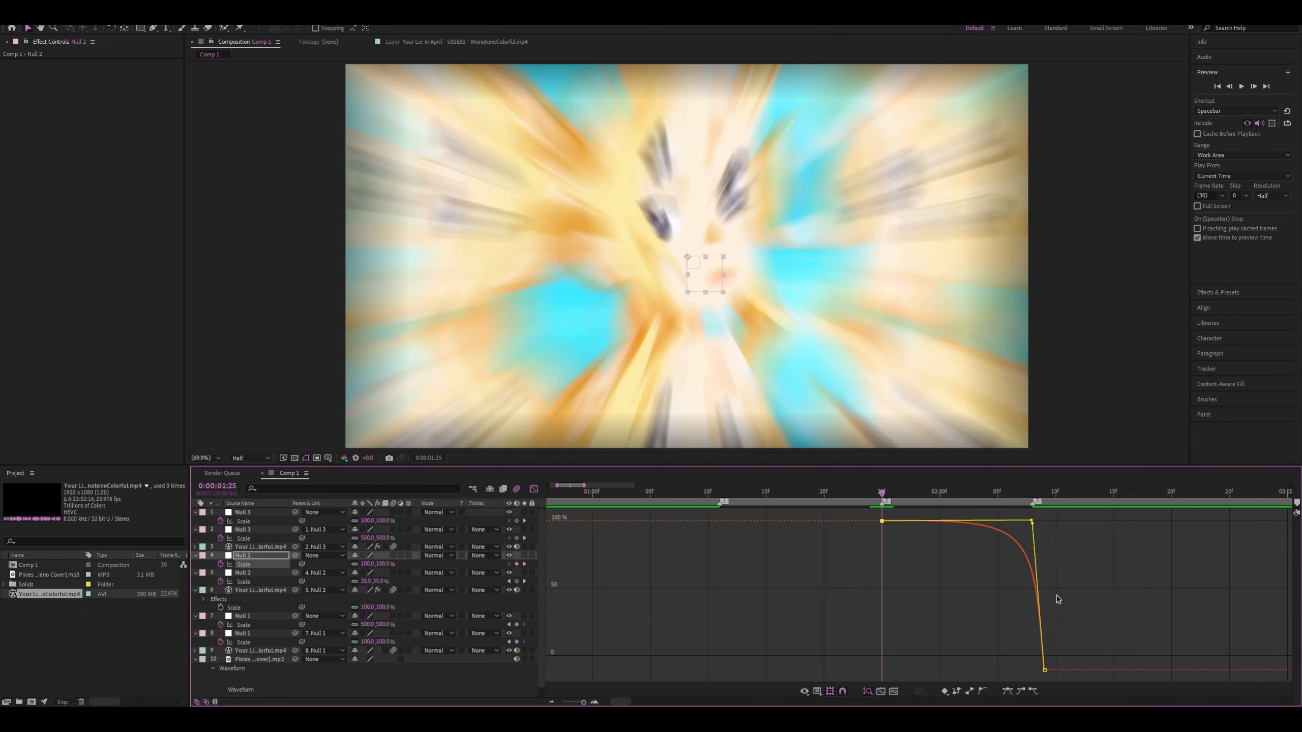
drag(1034, 525, 1043, 657)
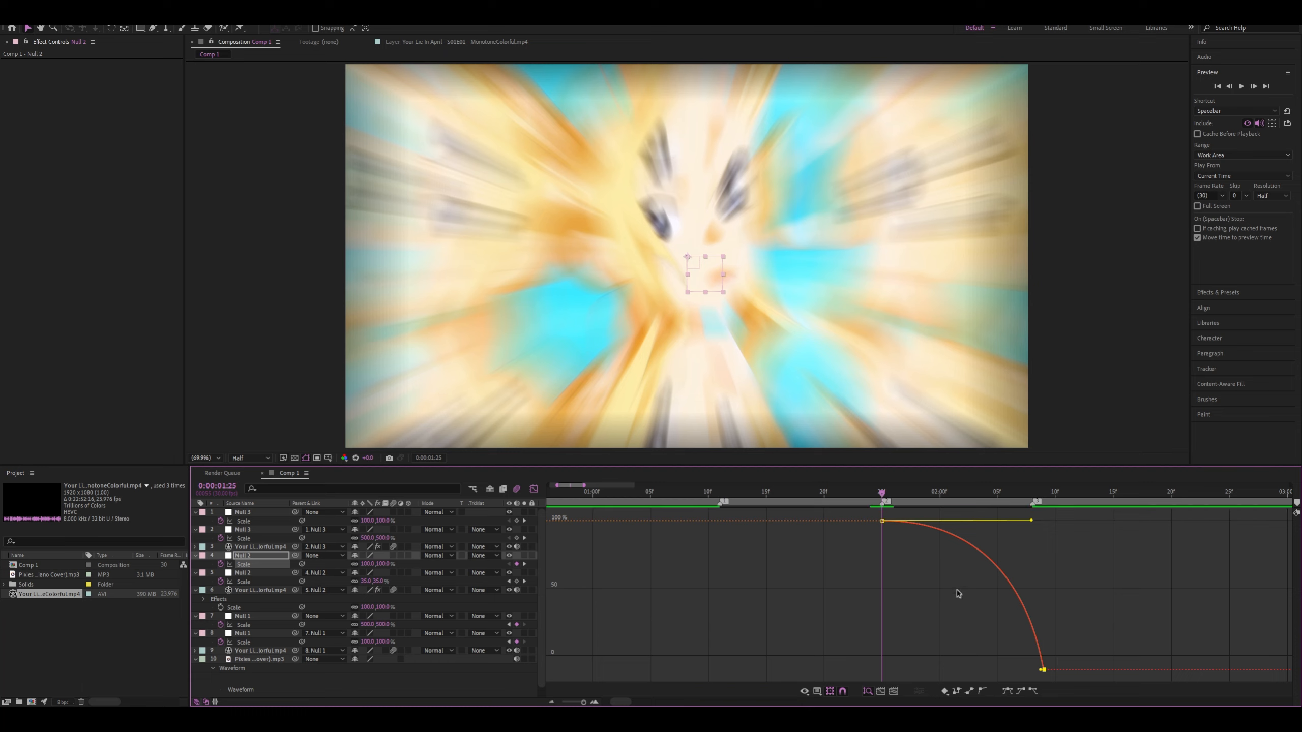
click(995, 502)
right_click(982, 597)
click(1003, 578)
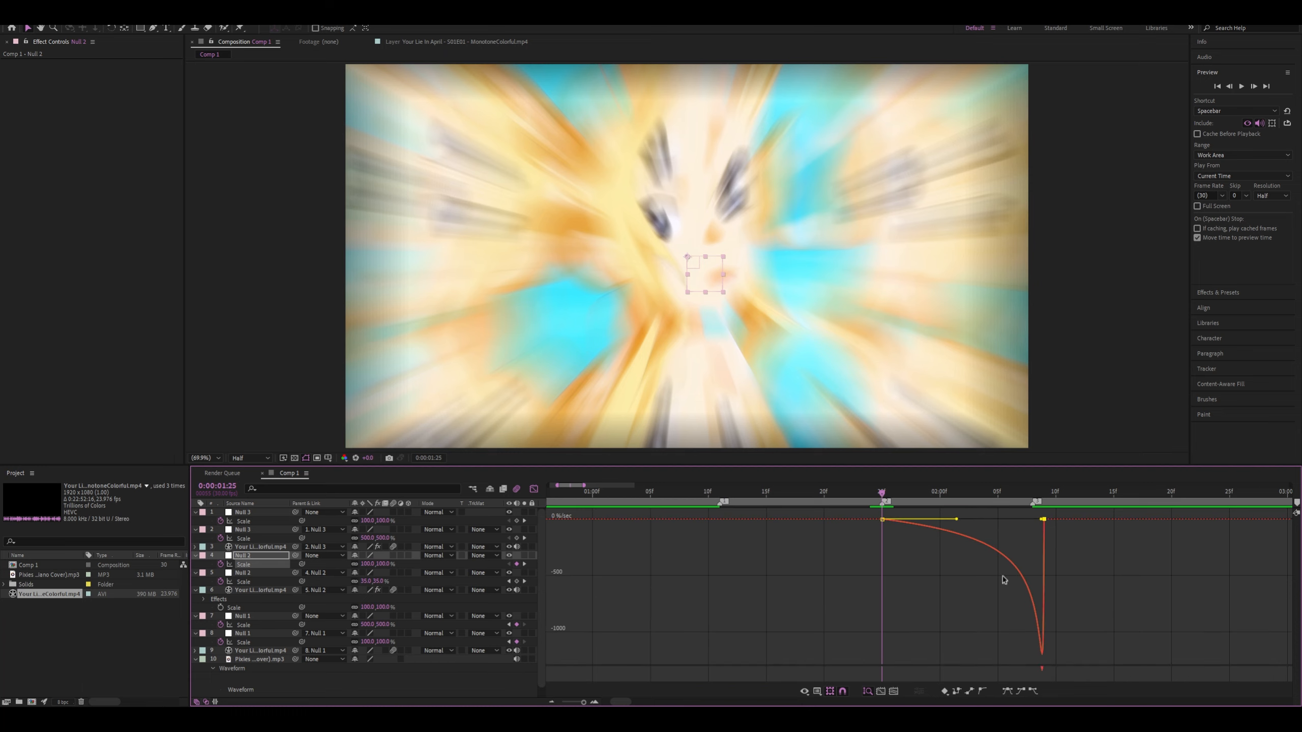
right_click(966, 581)
click(987, 563)
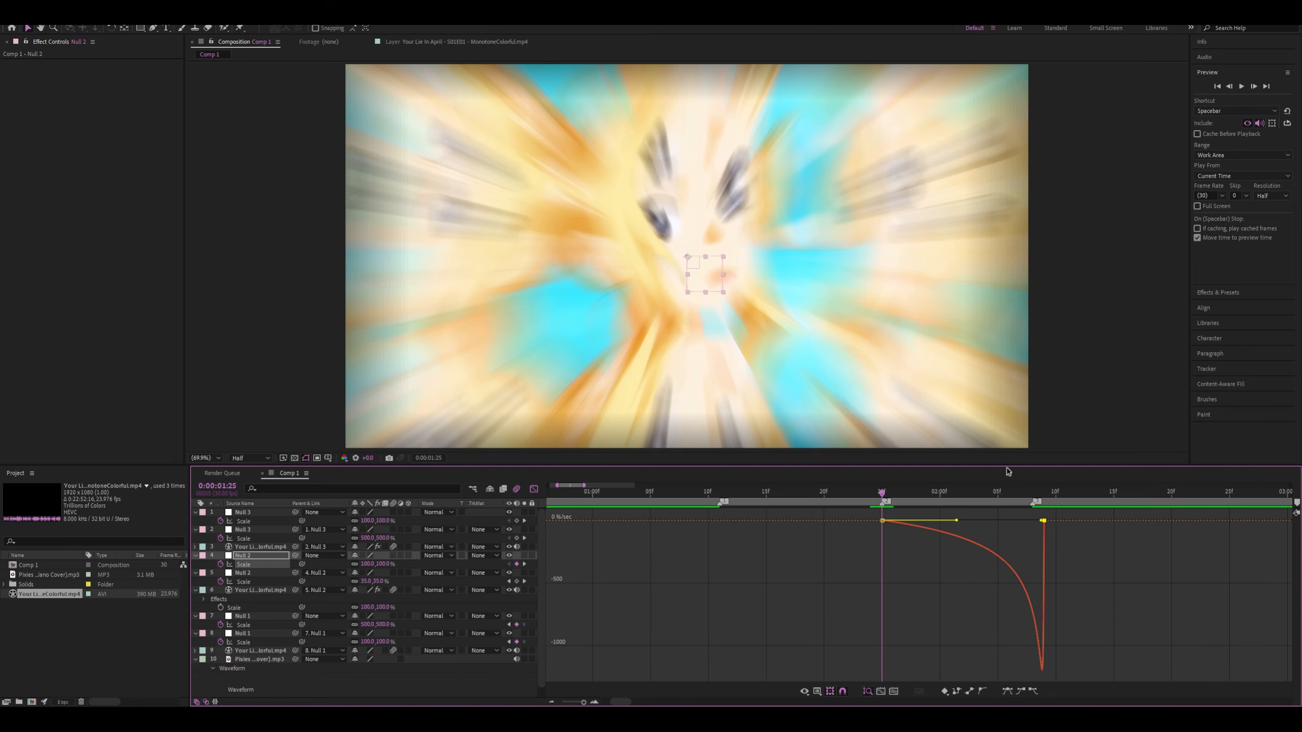
click(533, 489)
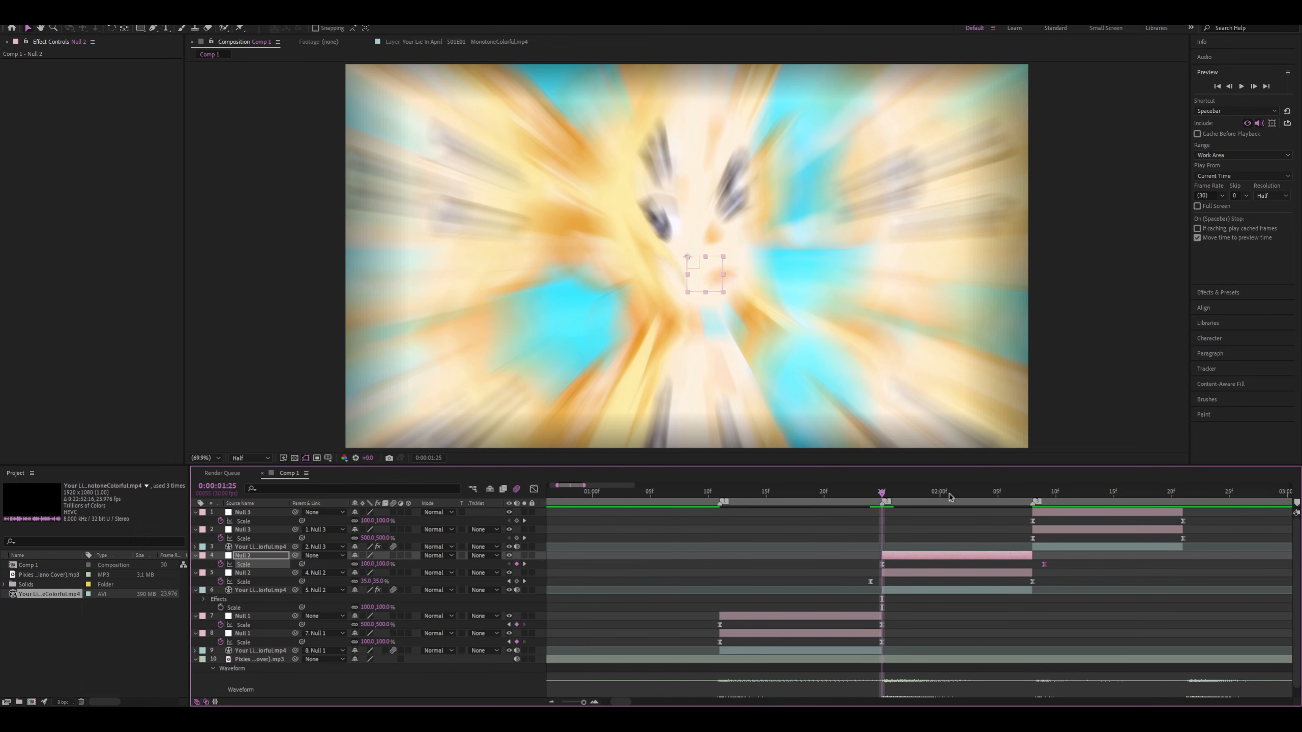
At 0:00:02:08, collapse the lower Null 3's outgoing Scale handle onto its first keyframe at the 500% level
drag(964, 497, 1034, 497)
click(1032, 539)
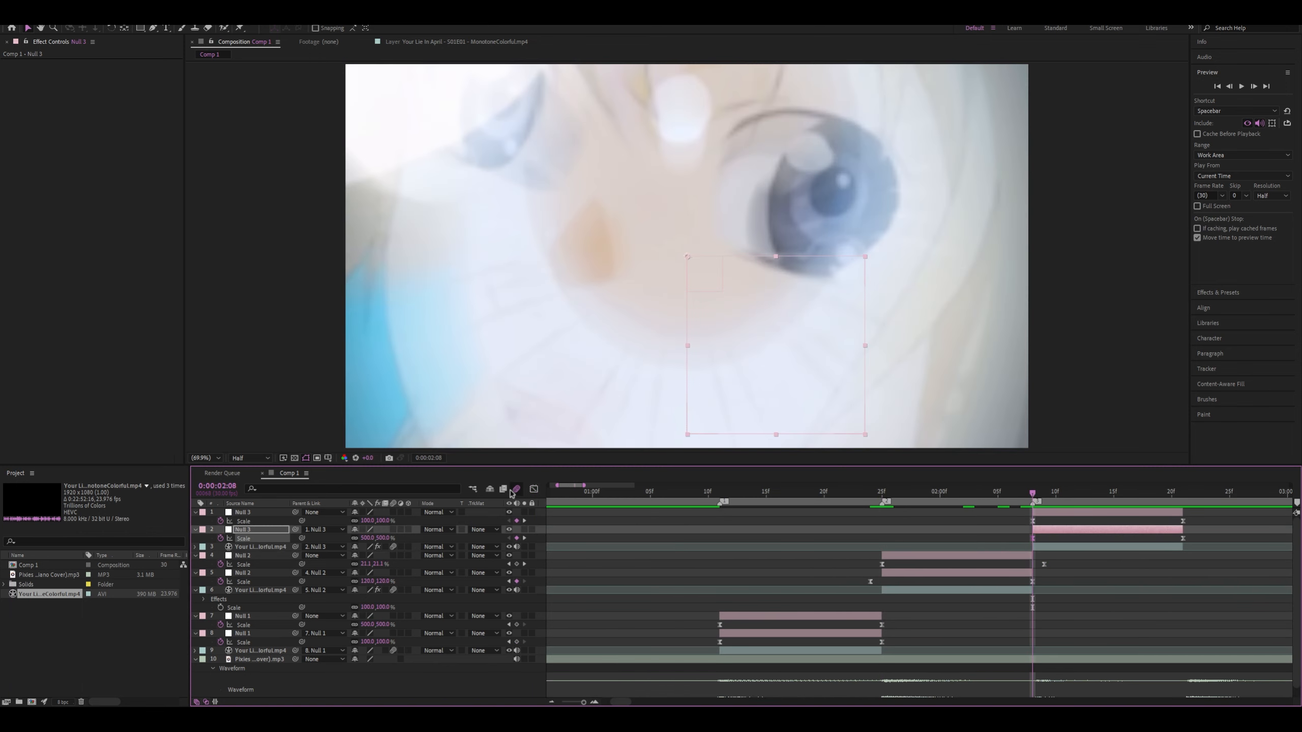
click(534, 490)
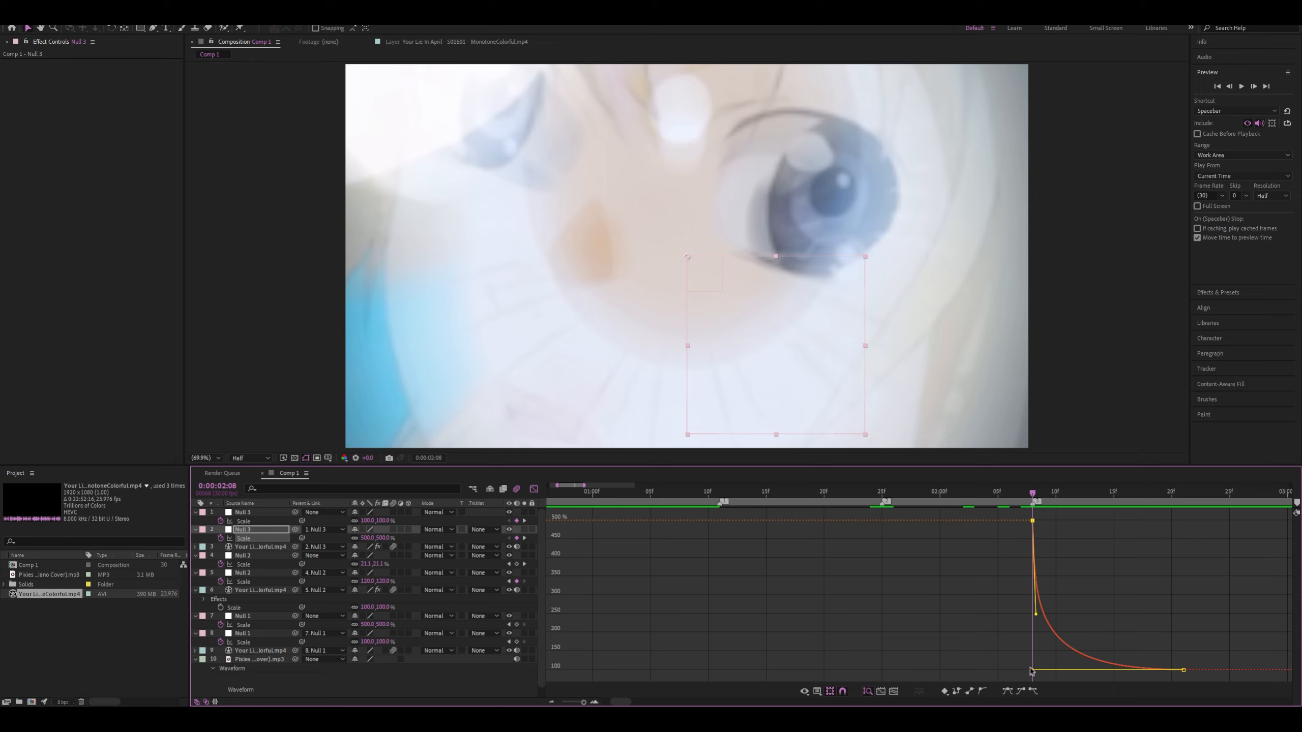
drag(1035, 616, 1012, 521)
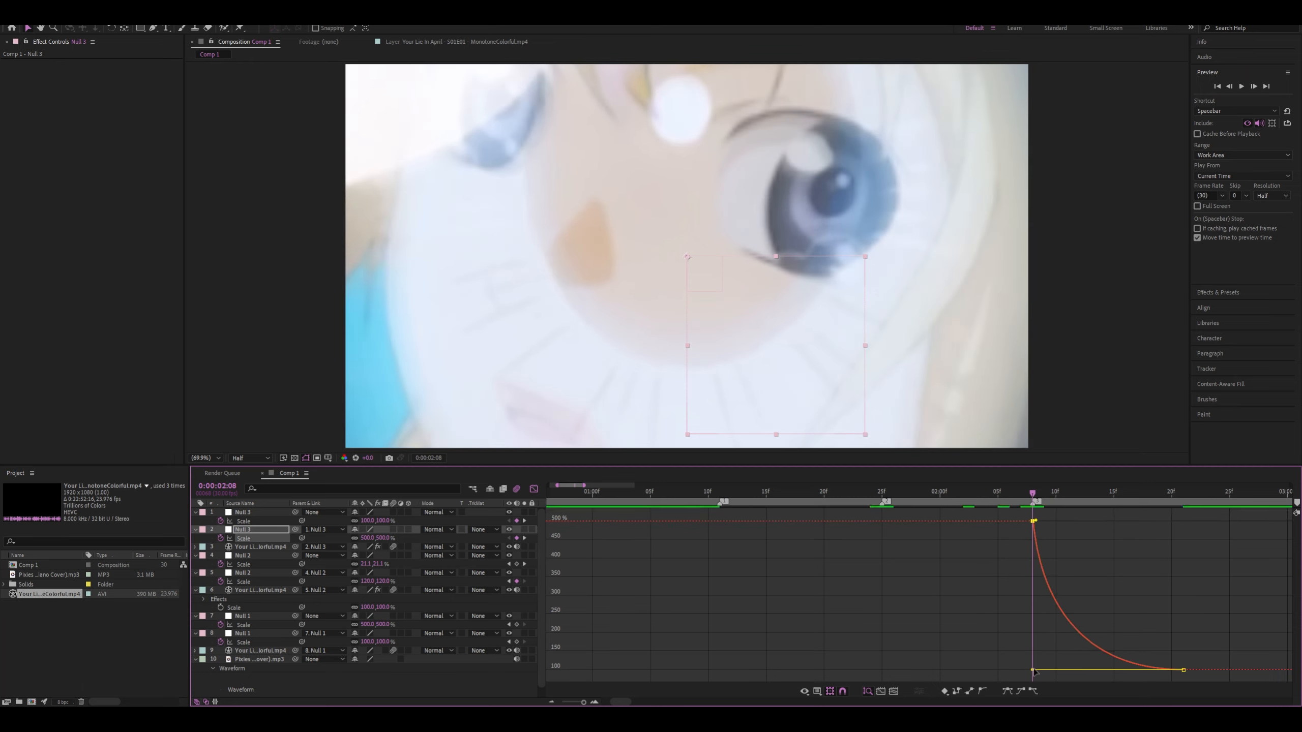
key(shift+F3)
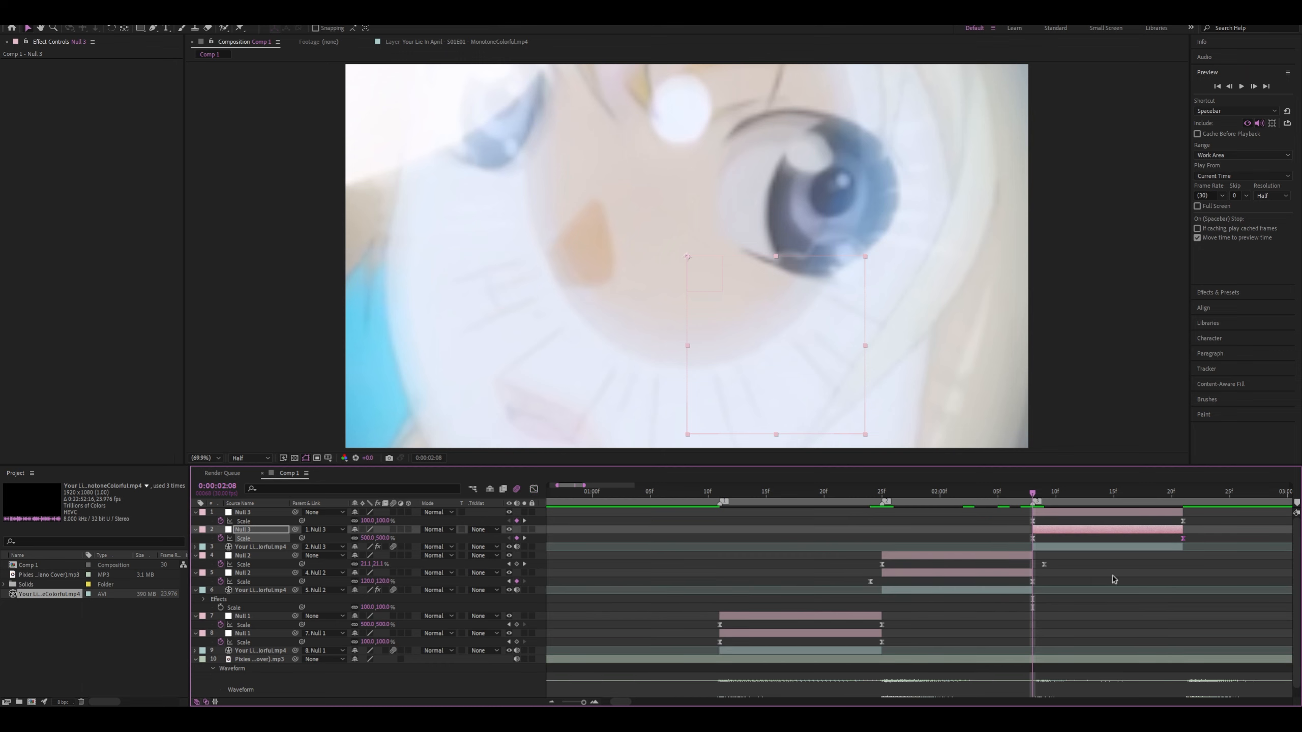
Compare the Scale value curves of the upper Null 2 and the lower Null 3
click(1043, 565)
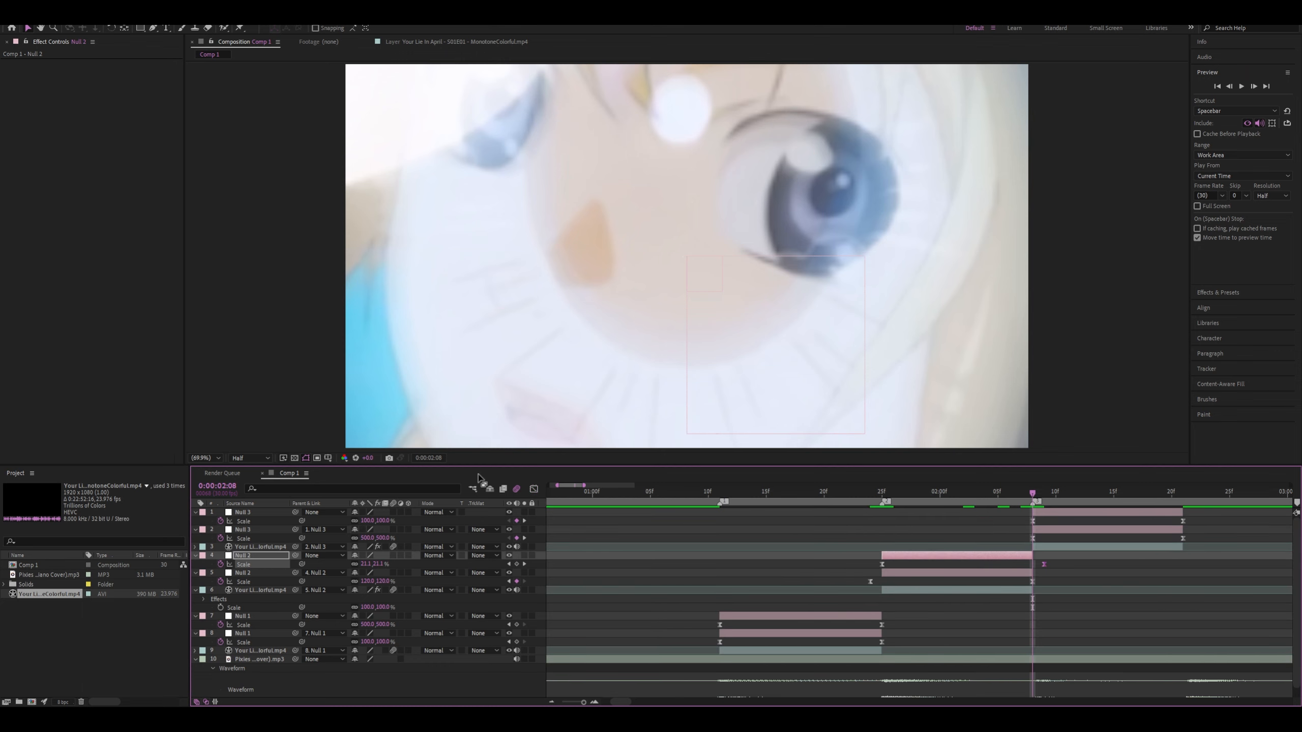
click(533, 489)
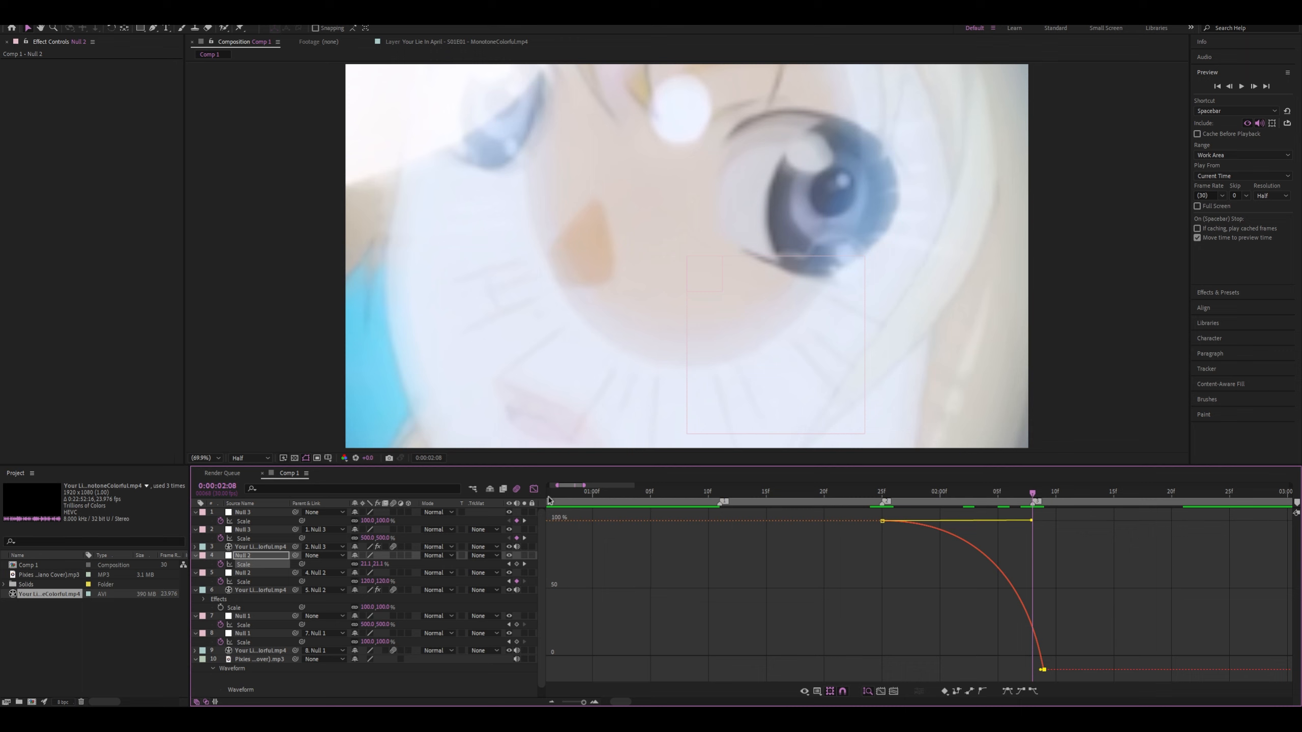
click(534, 489)
click(930, 520)
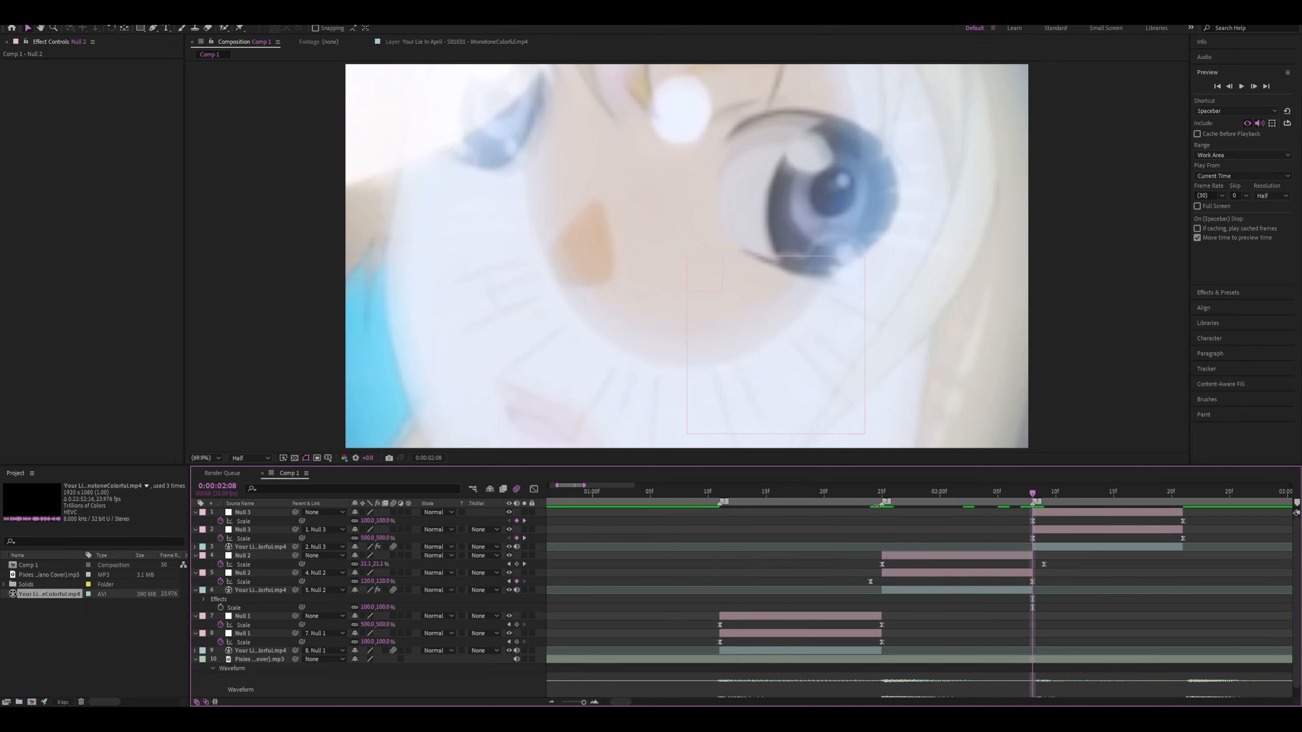
click(1033, 540)
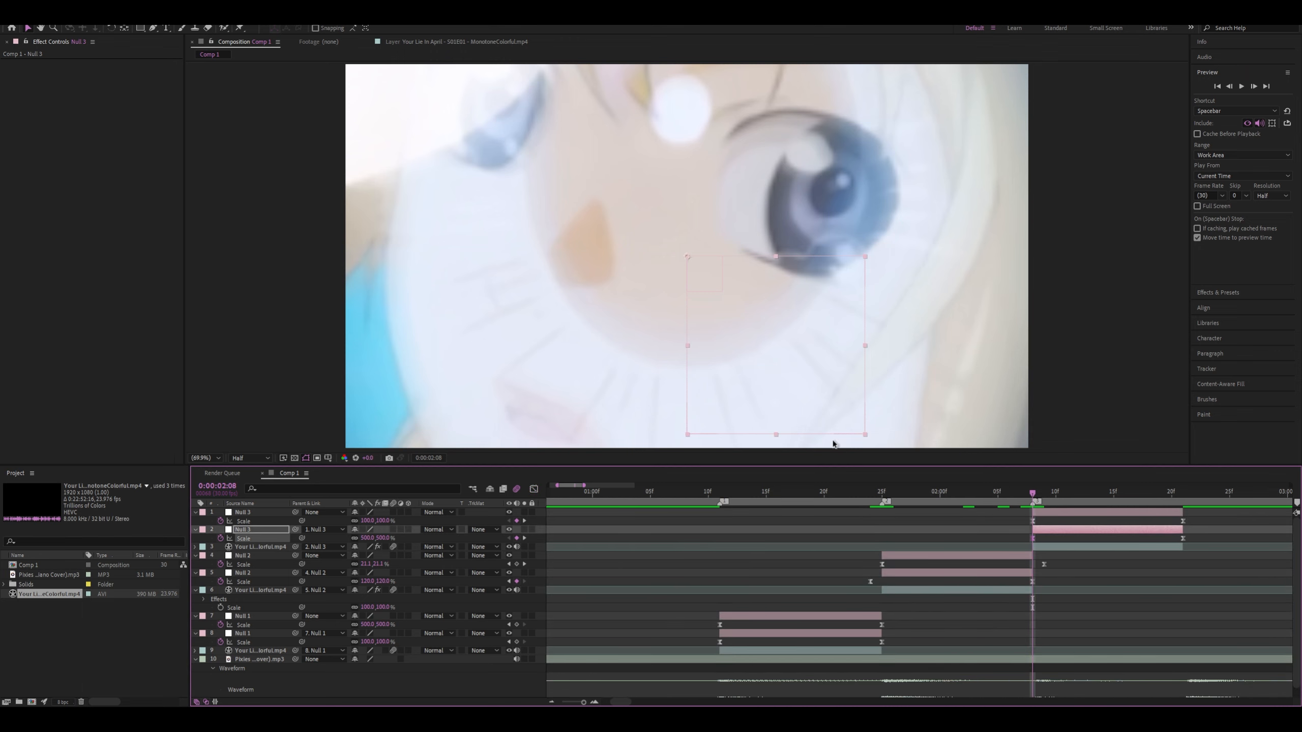
click(533, 489)
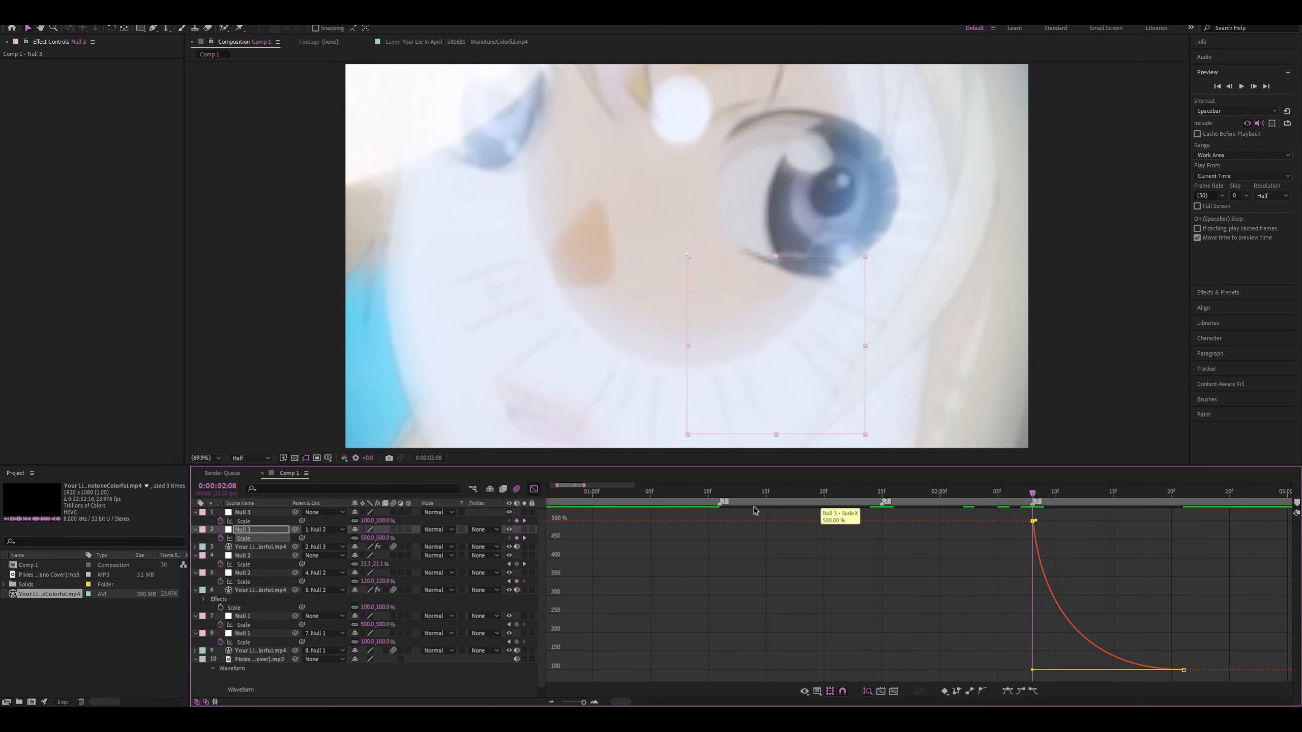
click(534, 489)
Collapse the upper Null 3's incoming Scale handle onto its final keyframe so the curve falls more gradually
click(1181, 523)
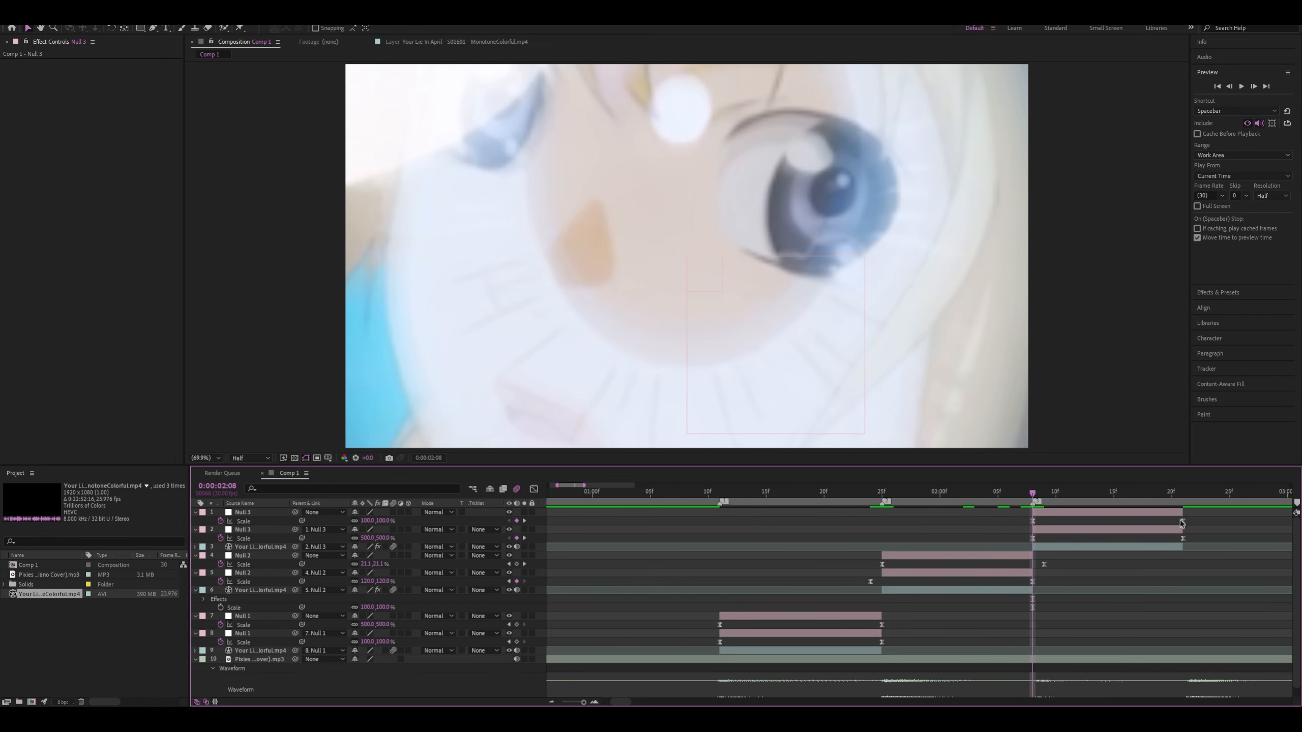
click(1089, 524)
click(534, 489)
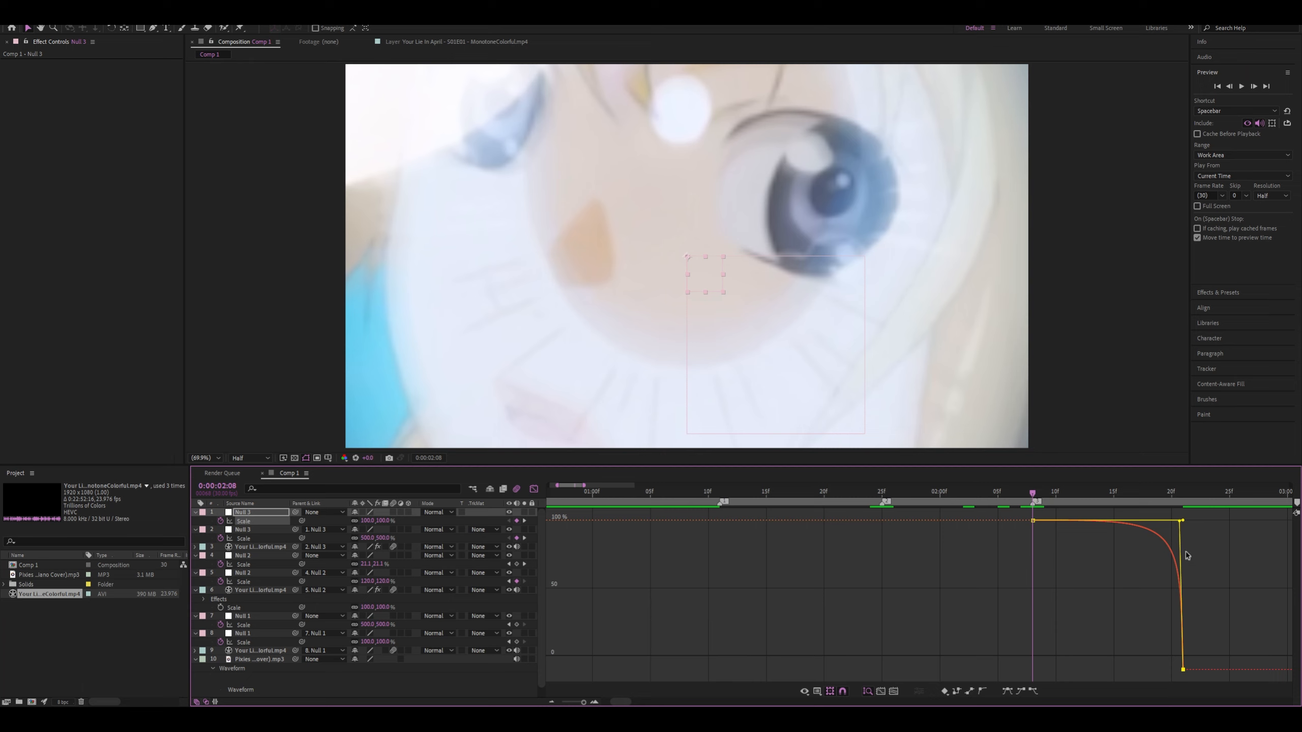
drag(1179, 525, 1186, 631)
key(ctrl+z)
key(ctrl+shift+z)
drag(1182, 522, 1179, 669)
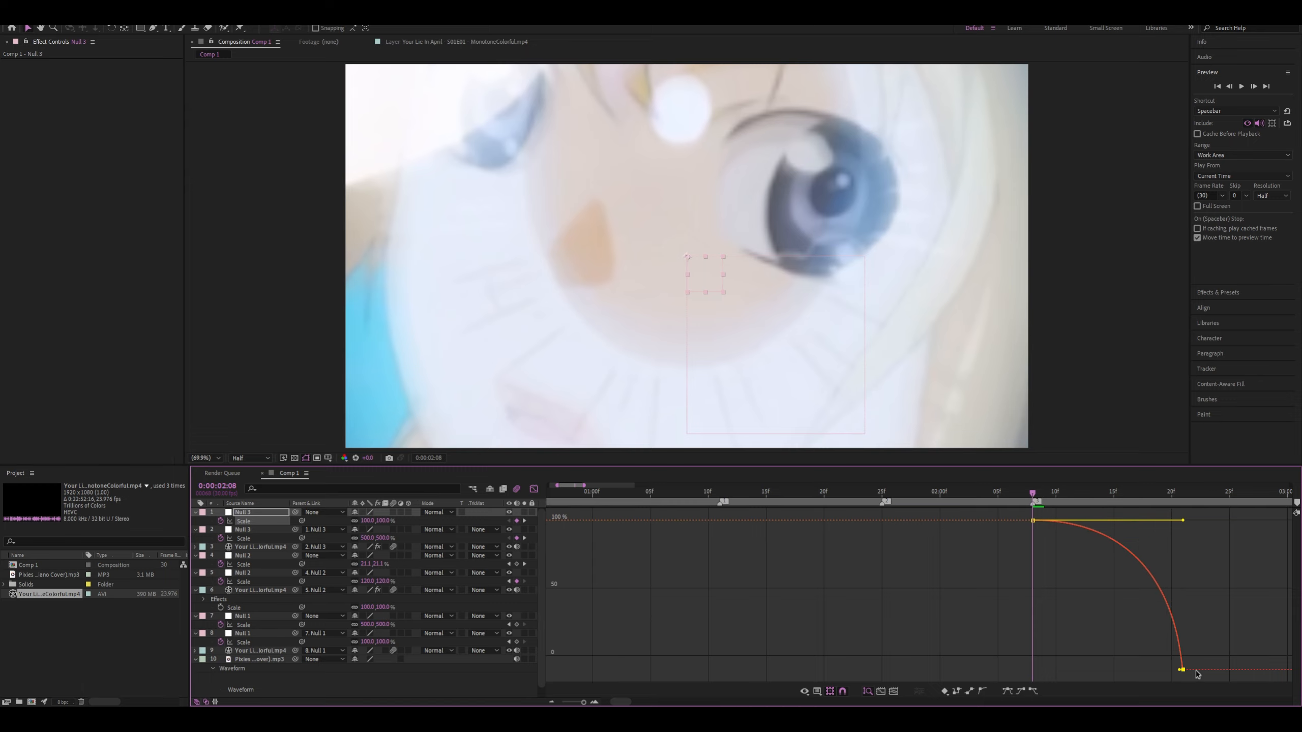
Preview the revised zoom transitions and scrub the Null 1 clip through 0:00:01:07, 0:00:01:12, 0:00:01:22 and 0:00:01:20
key(space)
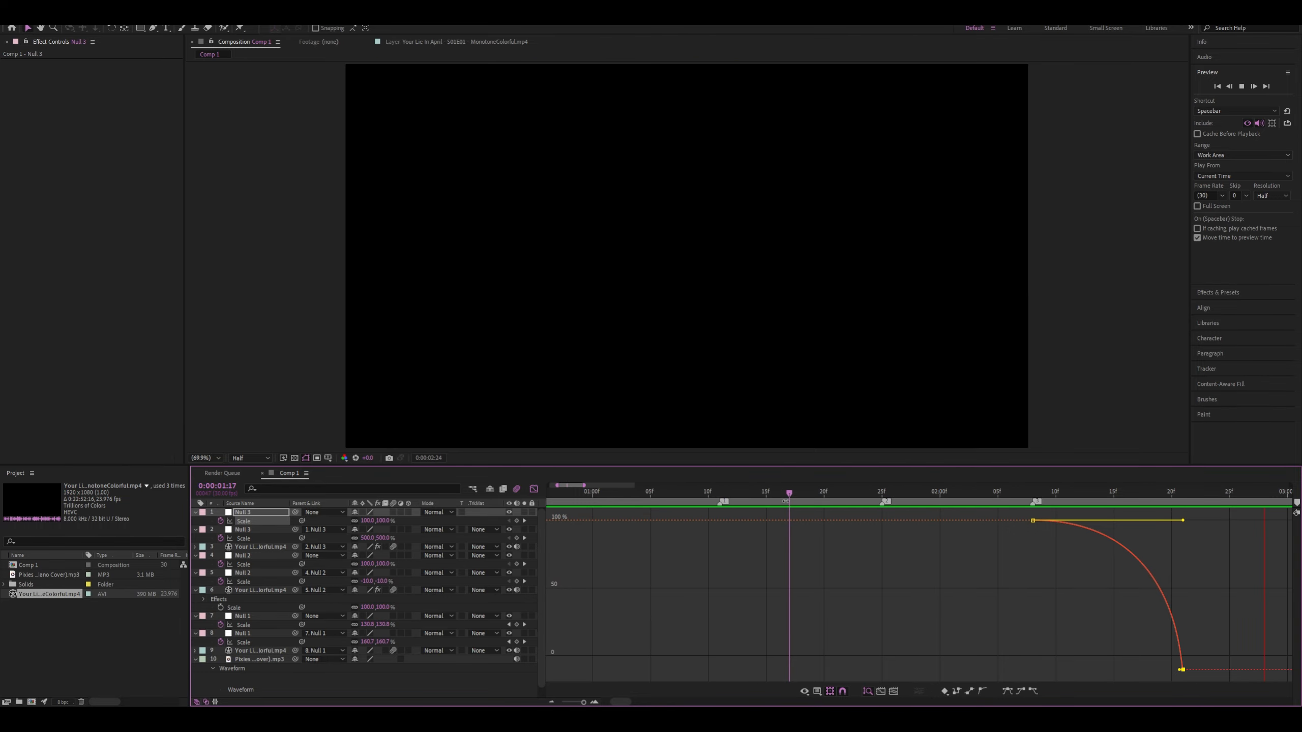
drag(784, 494, 674, 493)
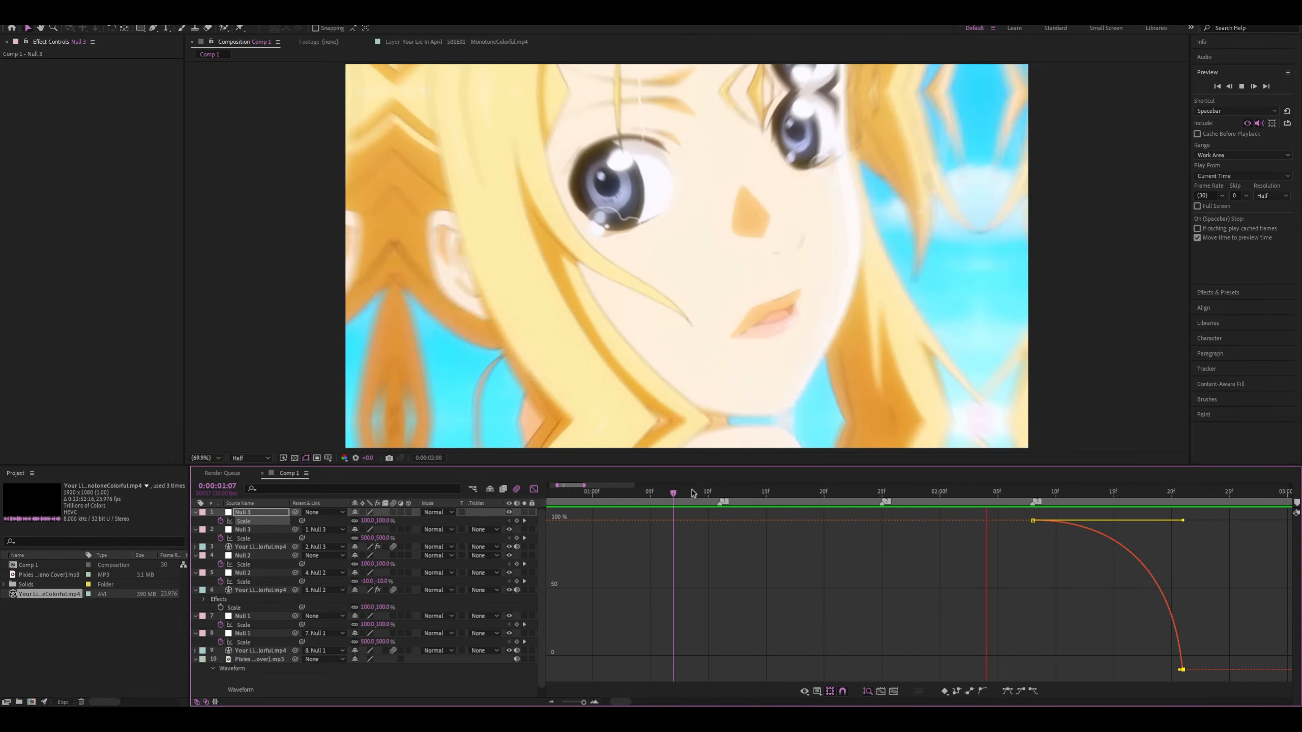
mouse_move(718, 492)
mouse_down()
mouse_move(1064, 500)
mouse_move(735, 491)
mouse_up()
click(533, 490)
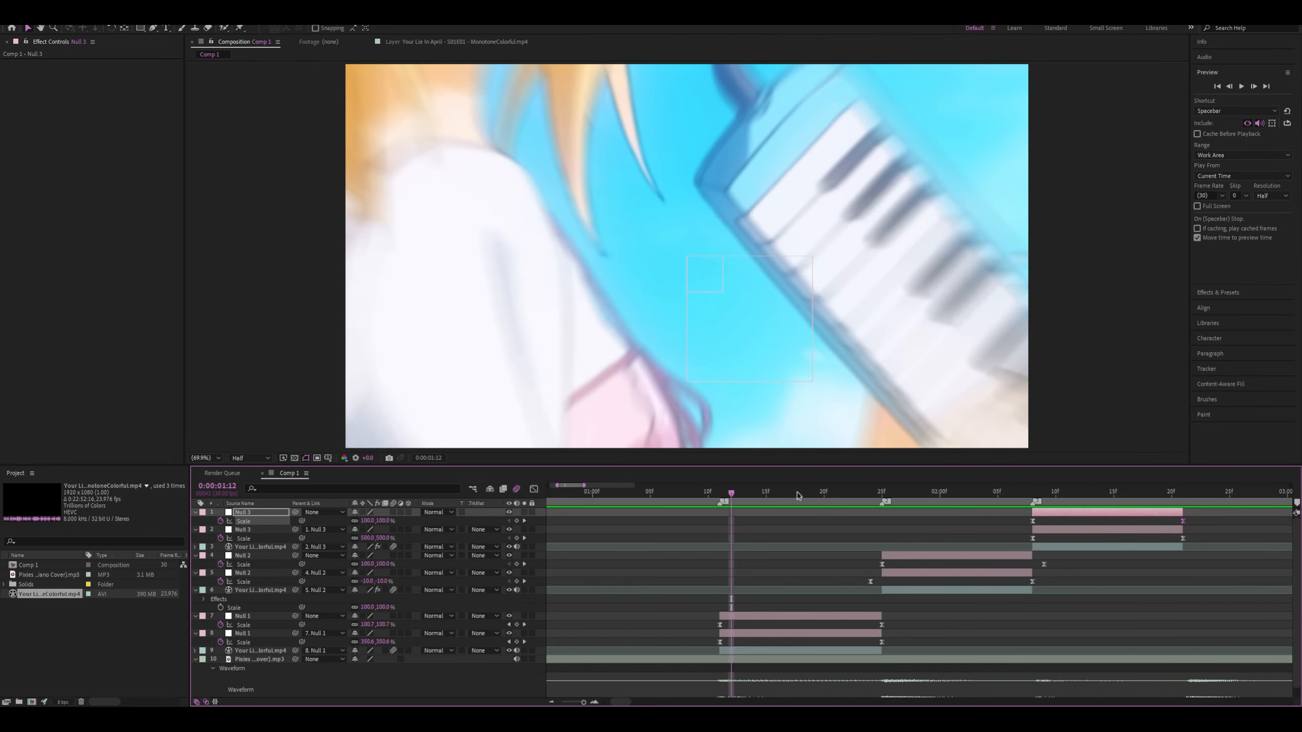
key(space)
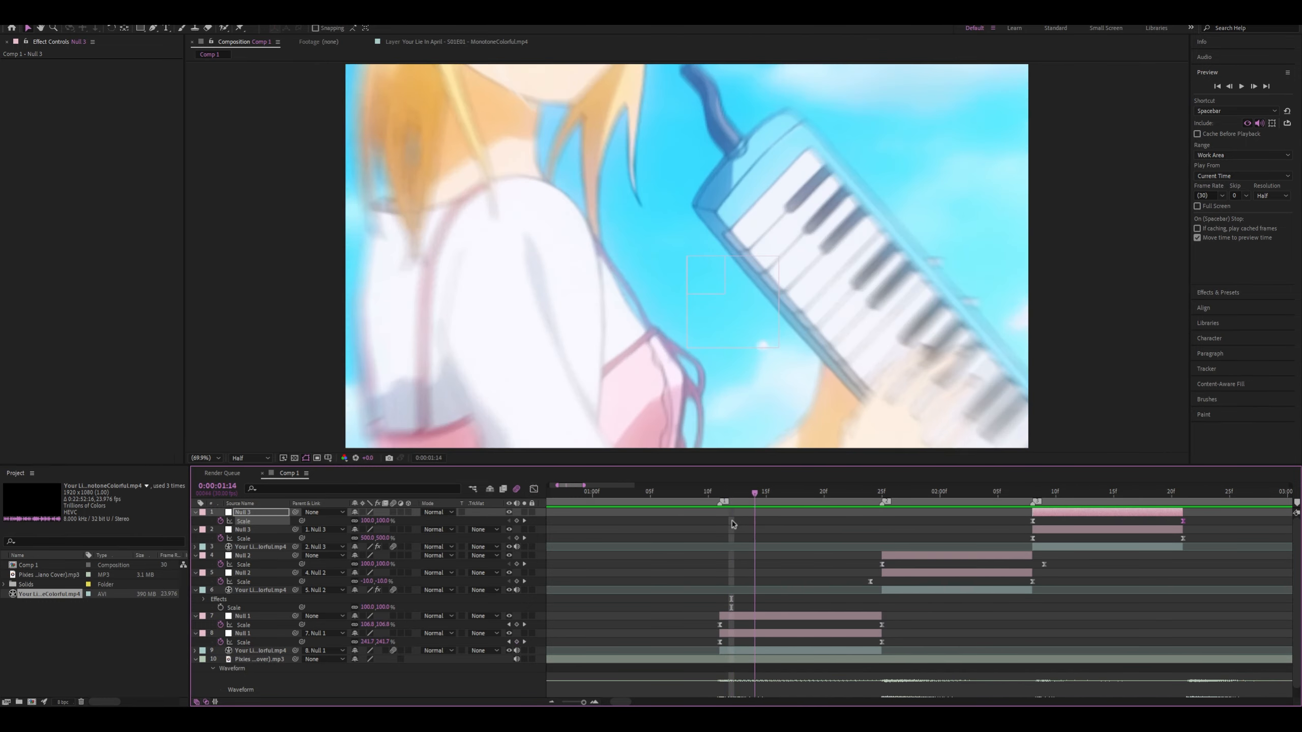
drag(904, 537, 849, 536)
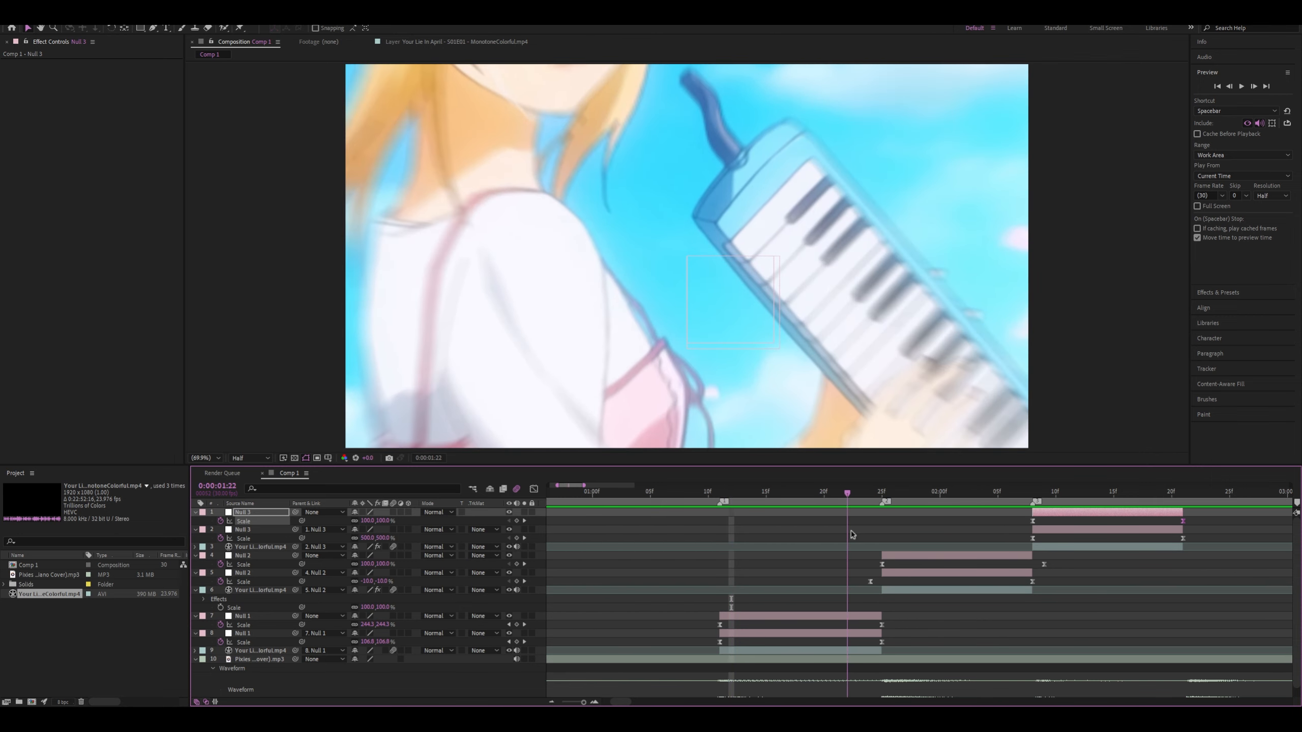
drag(852, 535, 824, 533)
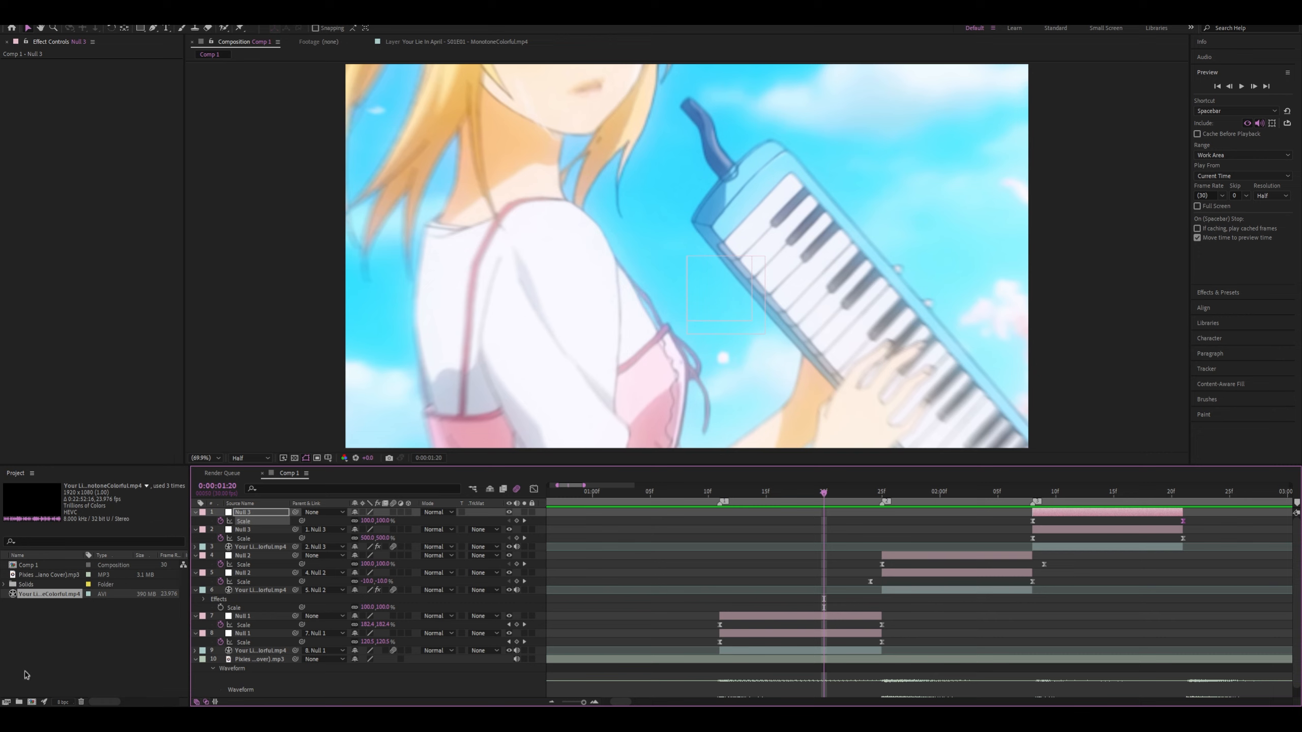
Import the Mirai x Akihito Scenes [Part 1] [1080p].mp4 footage, add it above all layers in Comp 1, and scrub its source to about 18 minutes
click(97, 642)
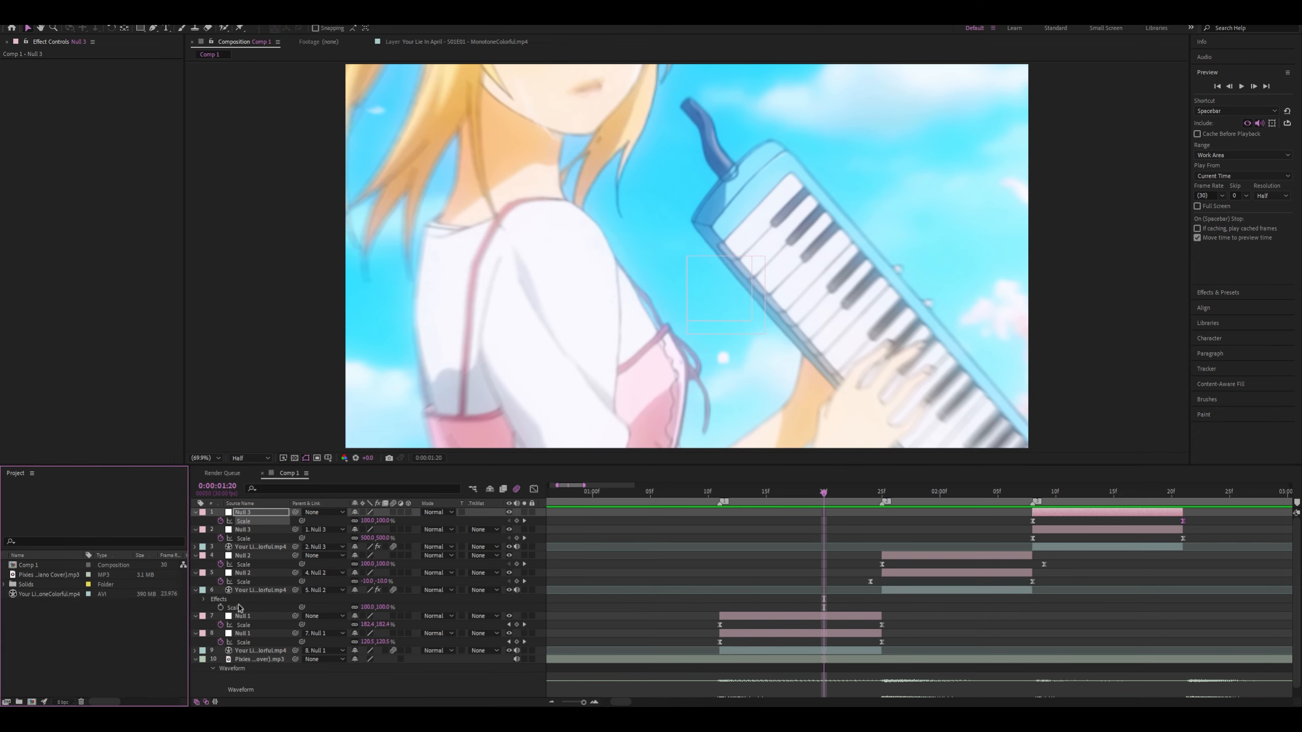
key(alt+Tab)
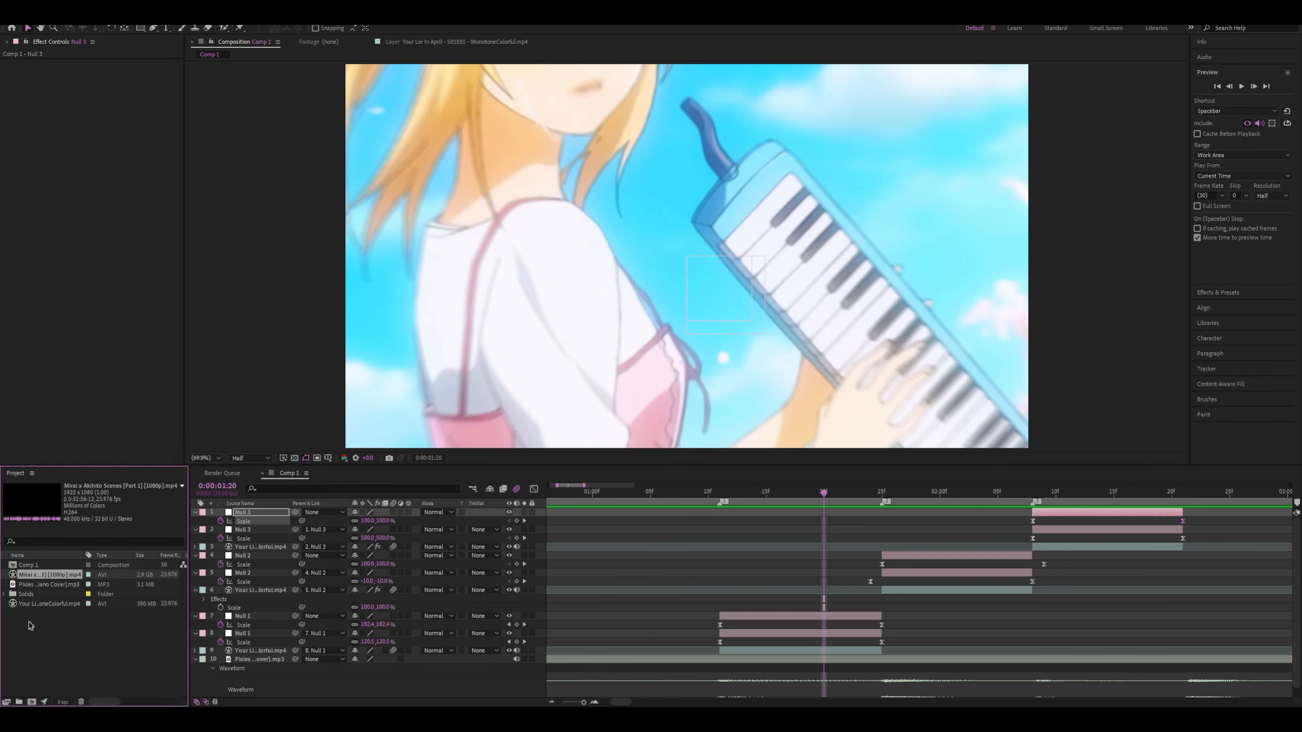
drag(50, 575, 802, 496)
double_click(773, 513)
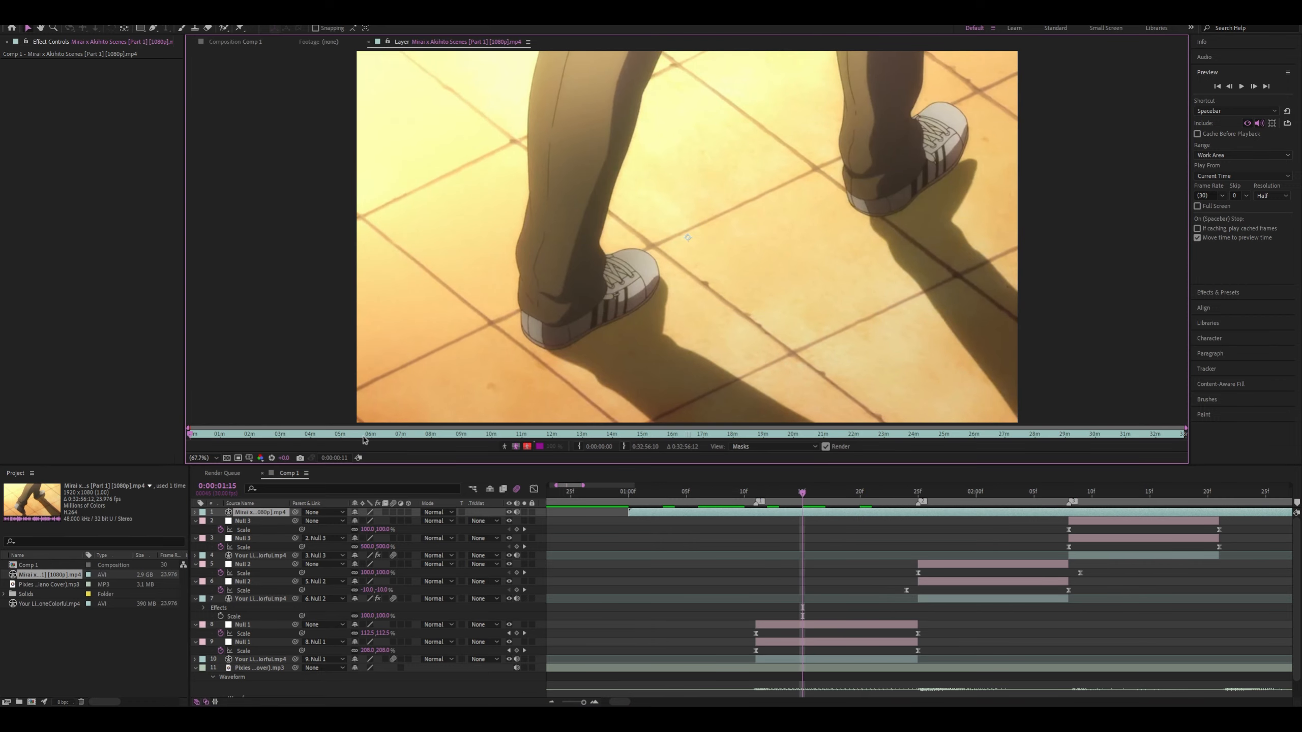
mouse_move(363, 437)
mouse_down()
mouse_move(1231, 429)
mouse_move(586, 422)
mouse_move(737, 432)
mouse_up()
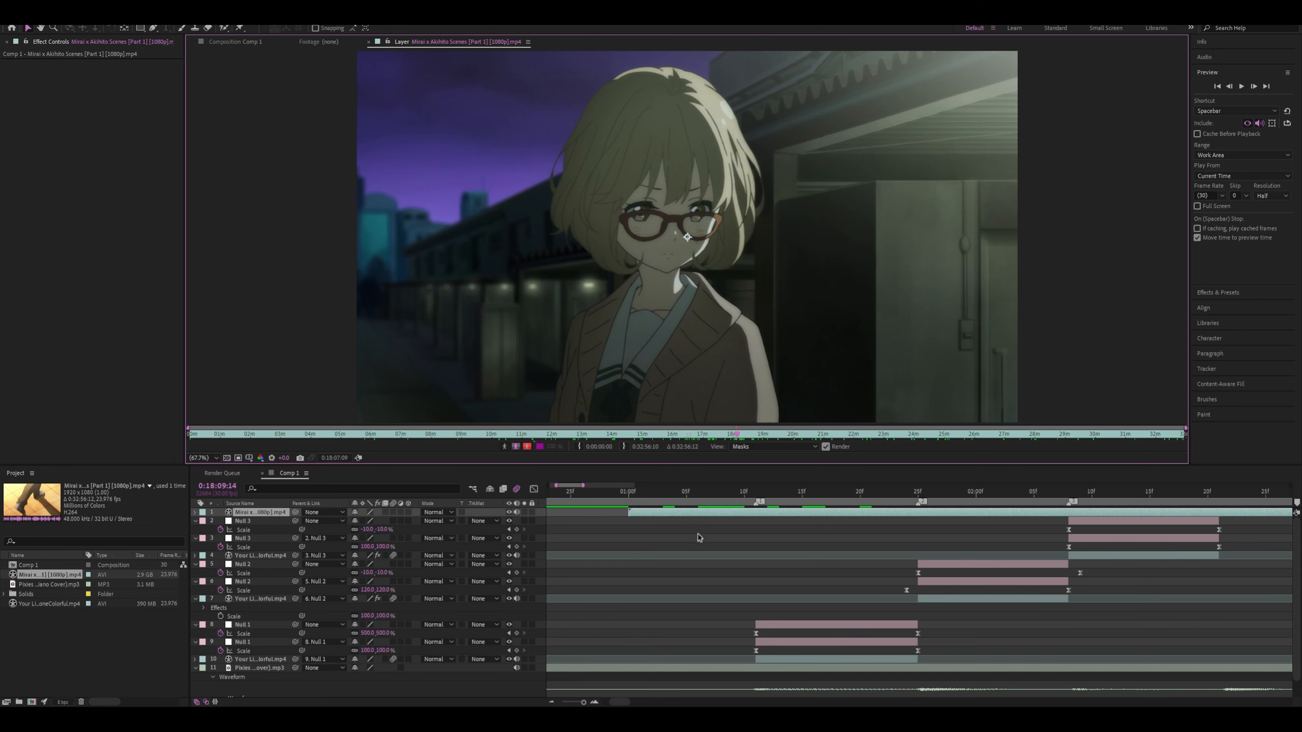
Delete the Mirai x Akihito footage layer from Comp 1 and return the current time to 0:00:01:07
click(700, 513)
key(Delete)
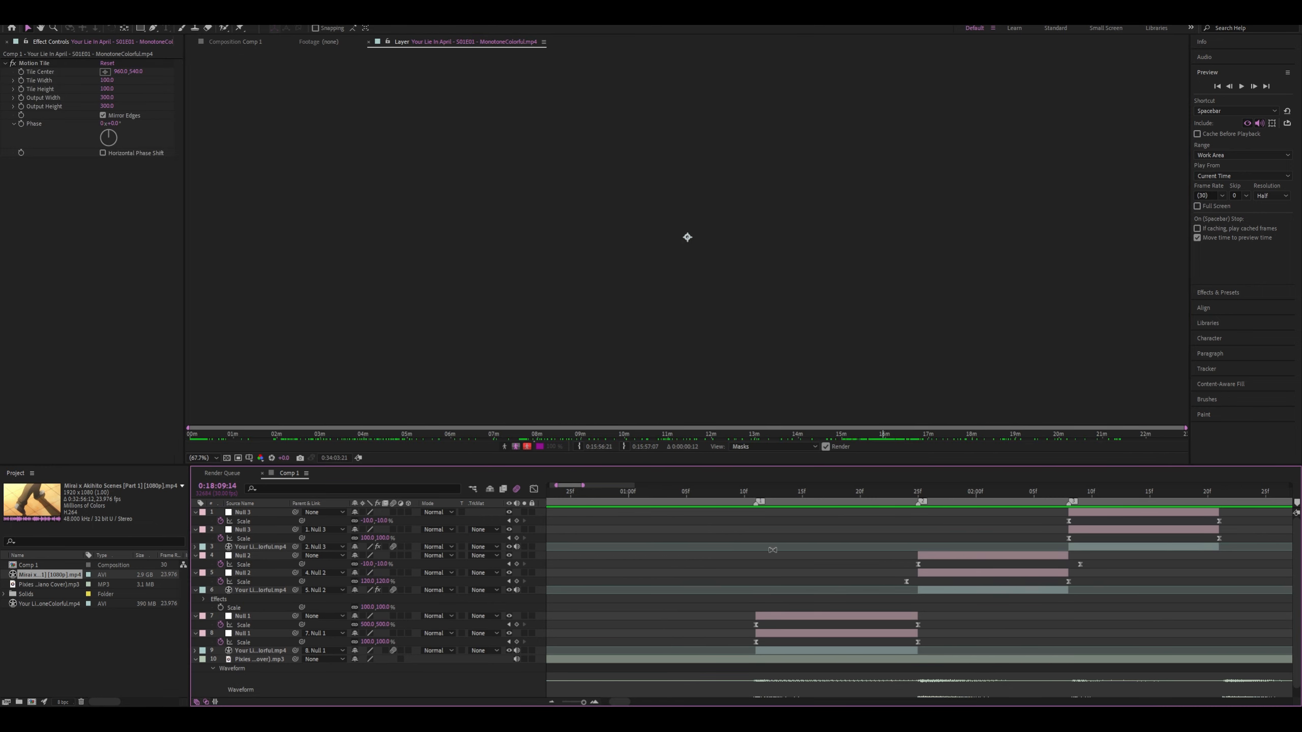
click(812, 493)
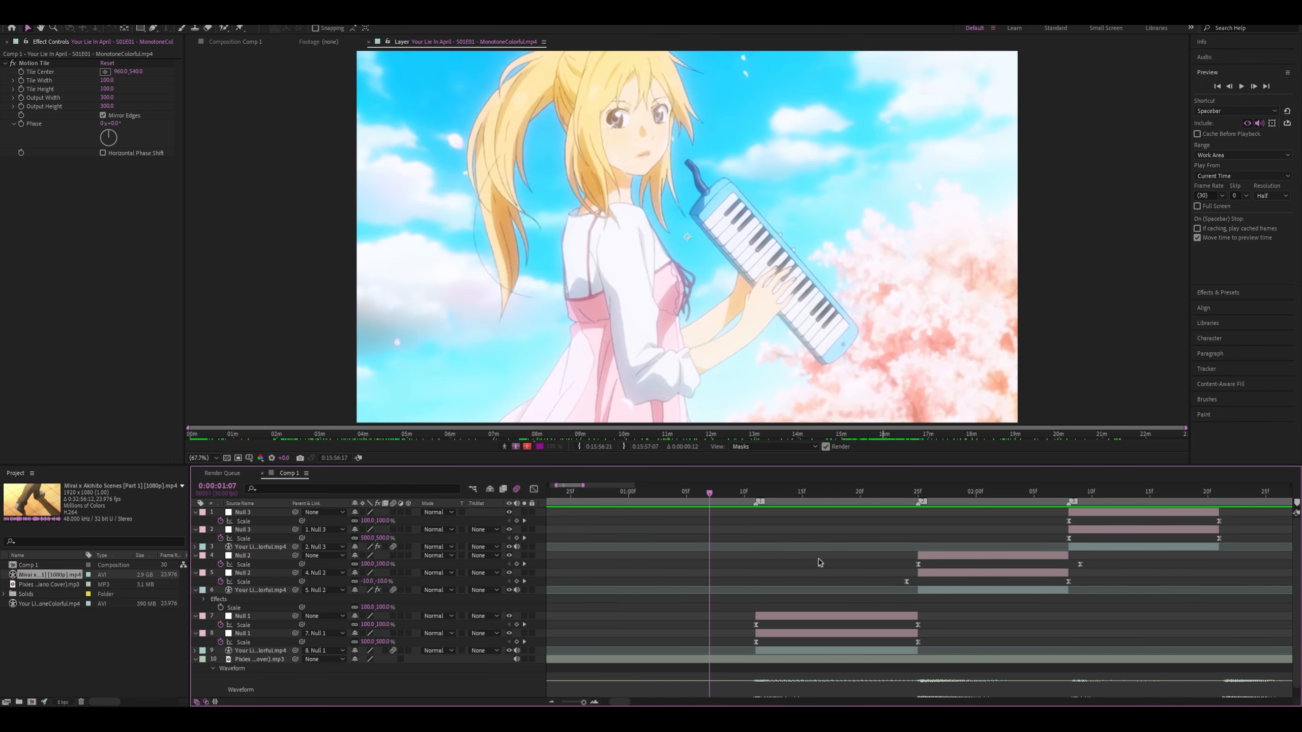